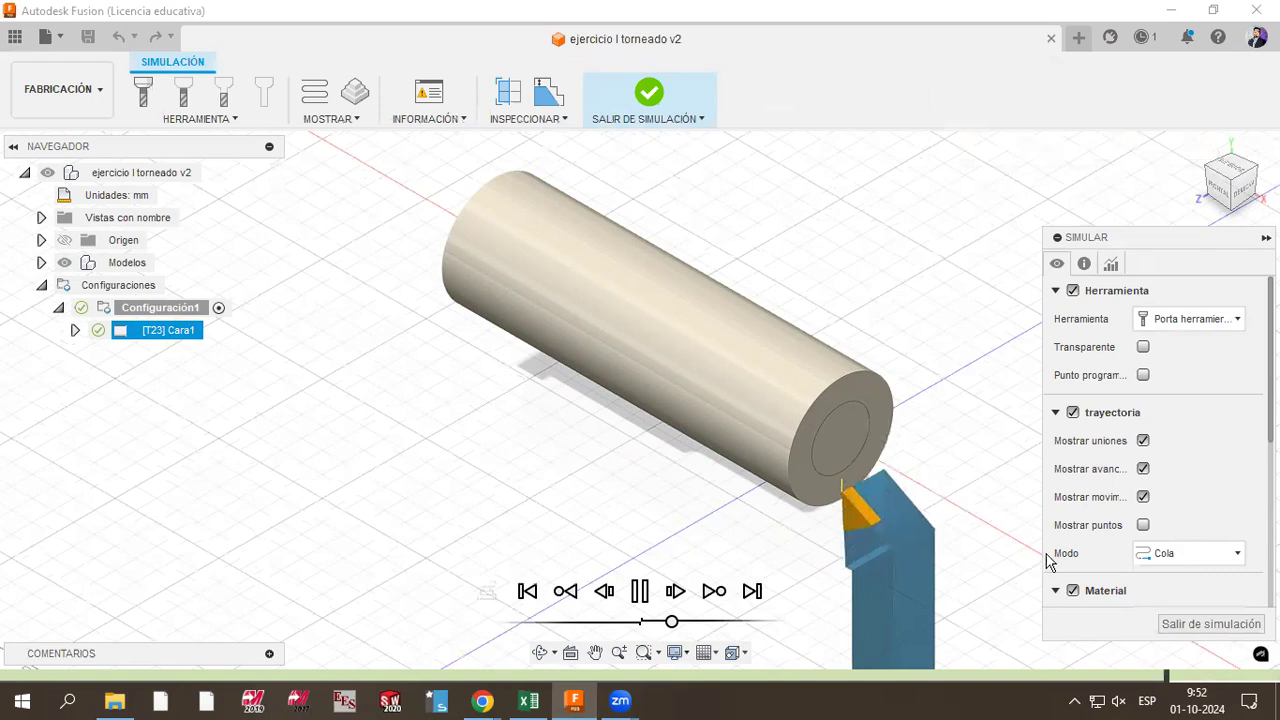
Step: View the facing simulation from the front and exit the simulation
left_click(1219, 188)
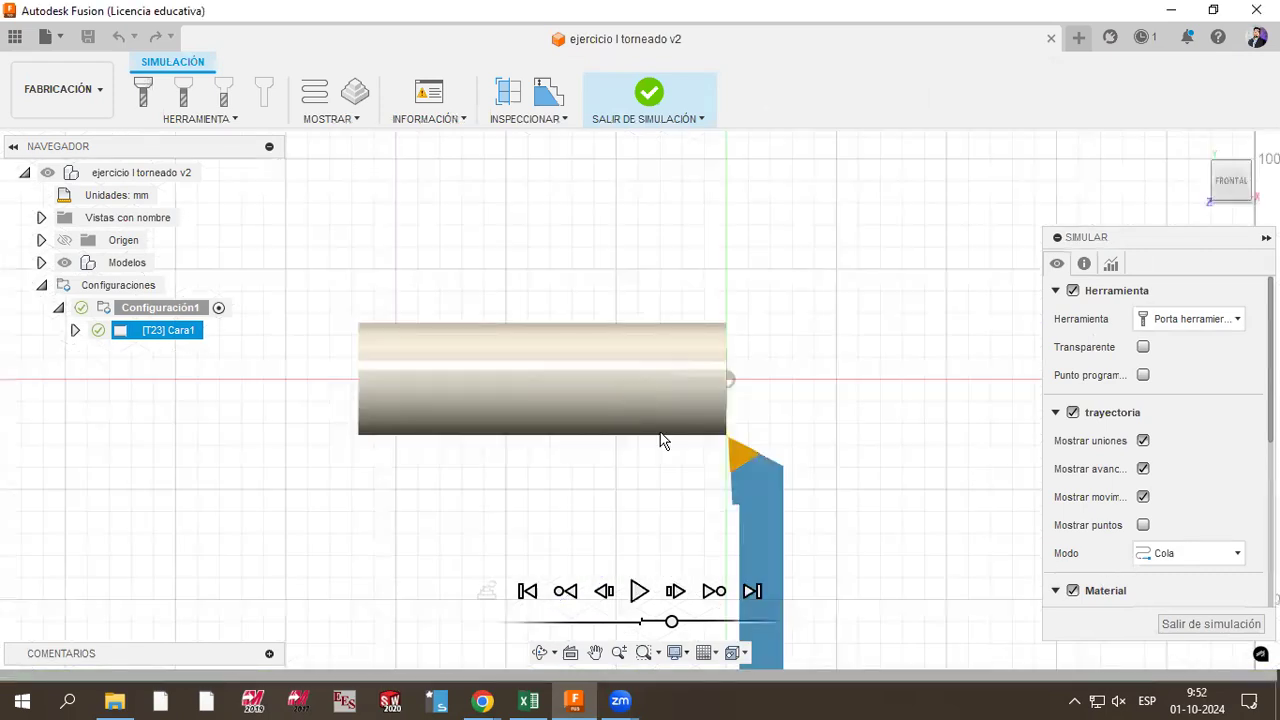
scroll(666, 437, "up", 3)
left_click(1234, 628)
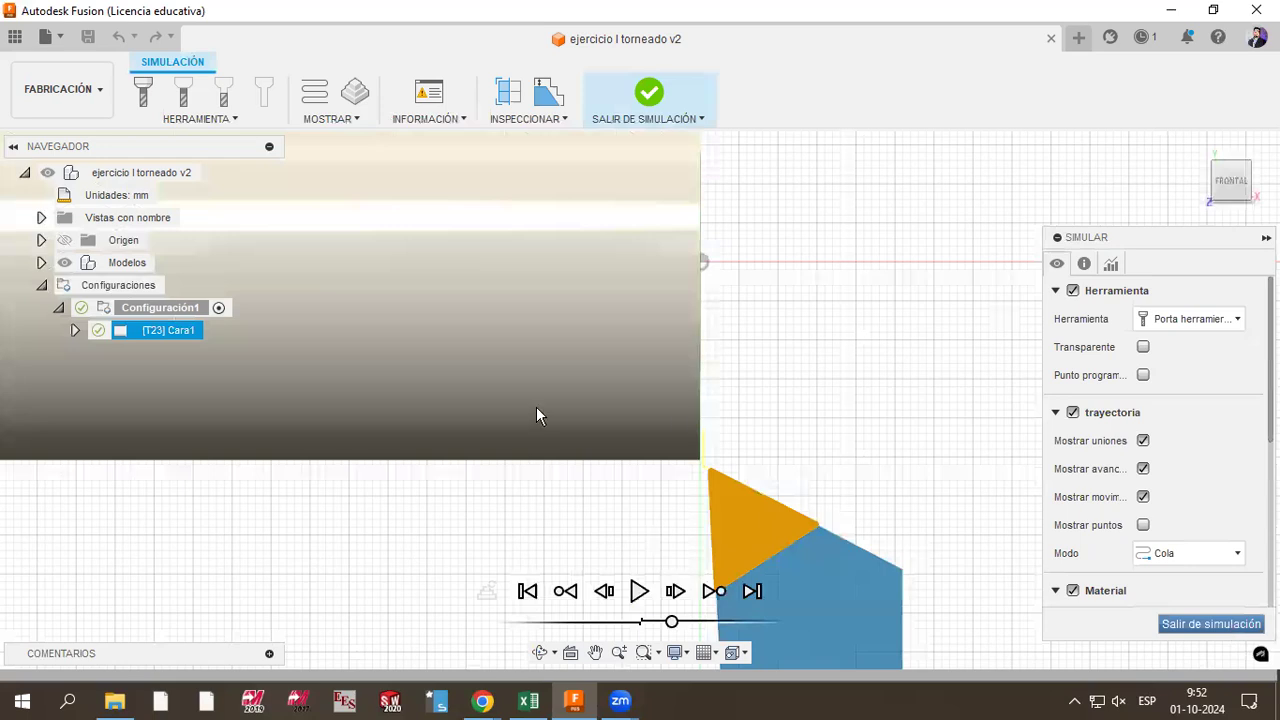
Step: Examine the Cara1 facing operation from the front, comparing the stock, the finished shaft and the tool position
scroll(666, 362, "down", 4)
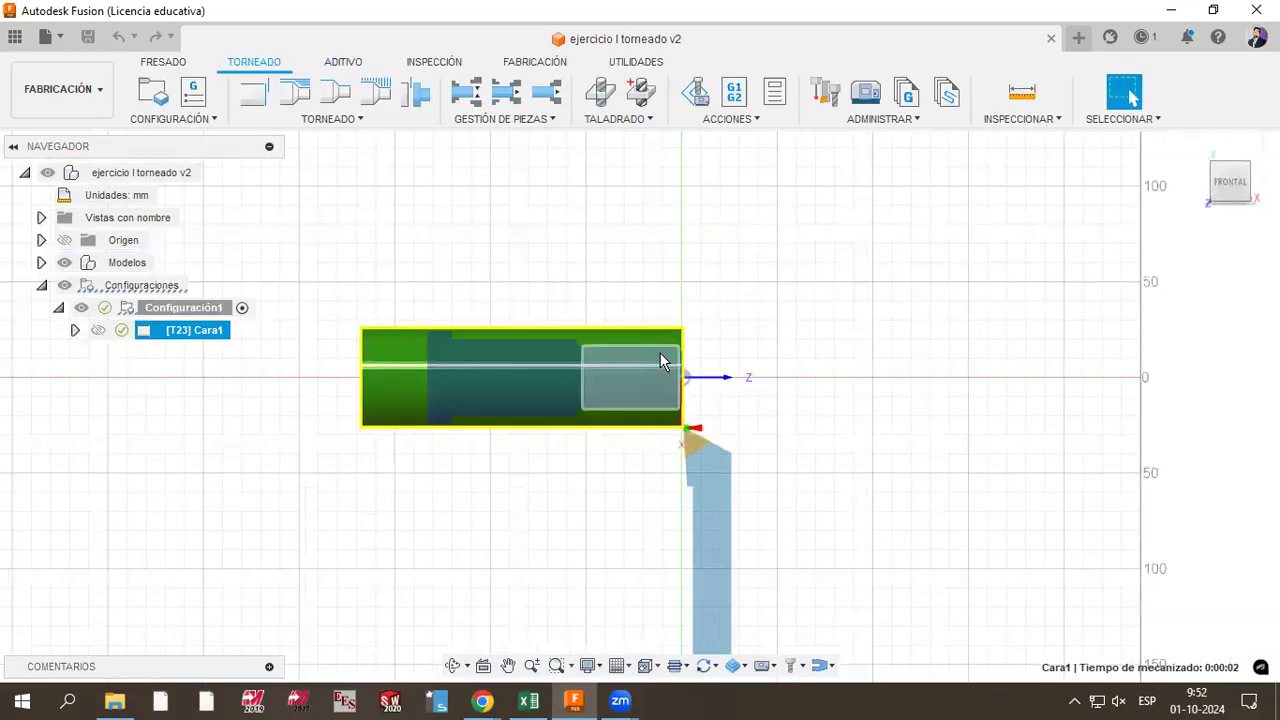
scroll(680, 368, "up", 2)
scroll(669, 375, "up", 1)
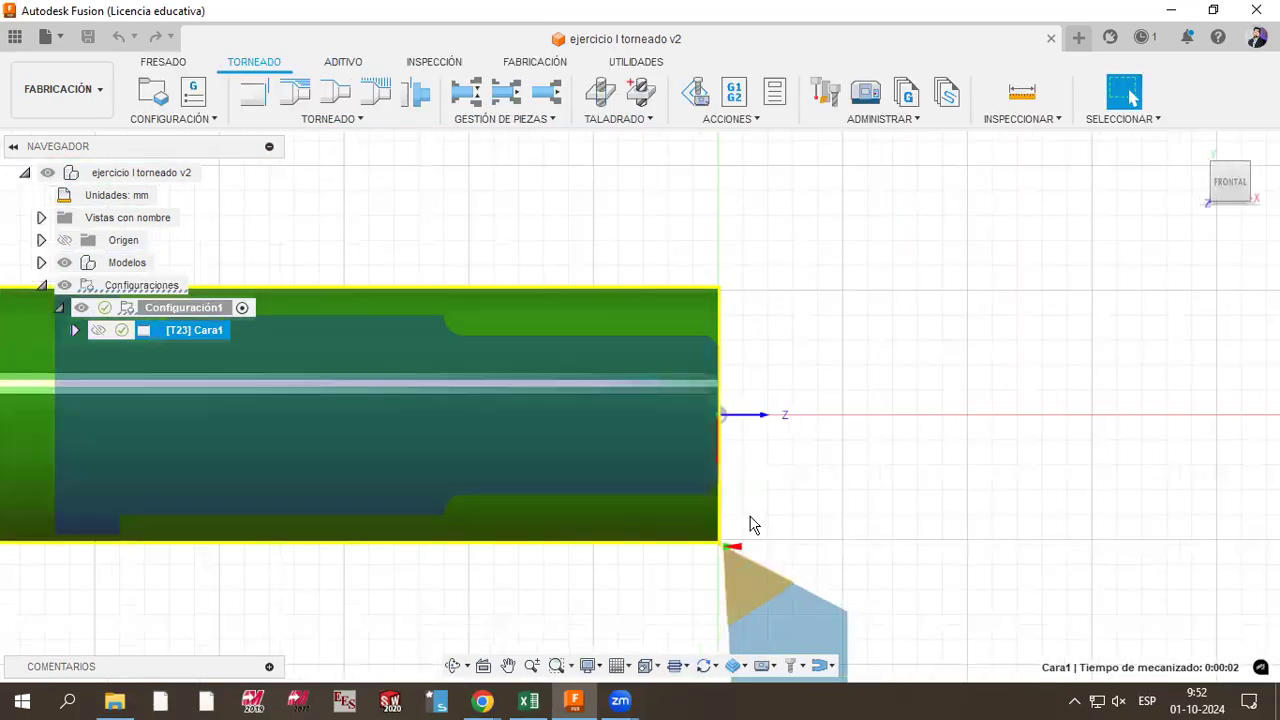
scroll(752, 530, "down", 2)
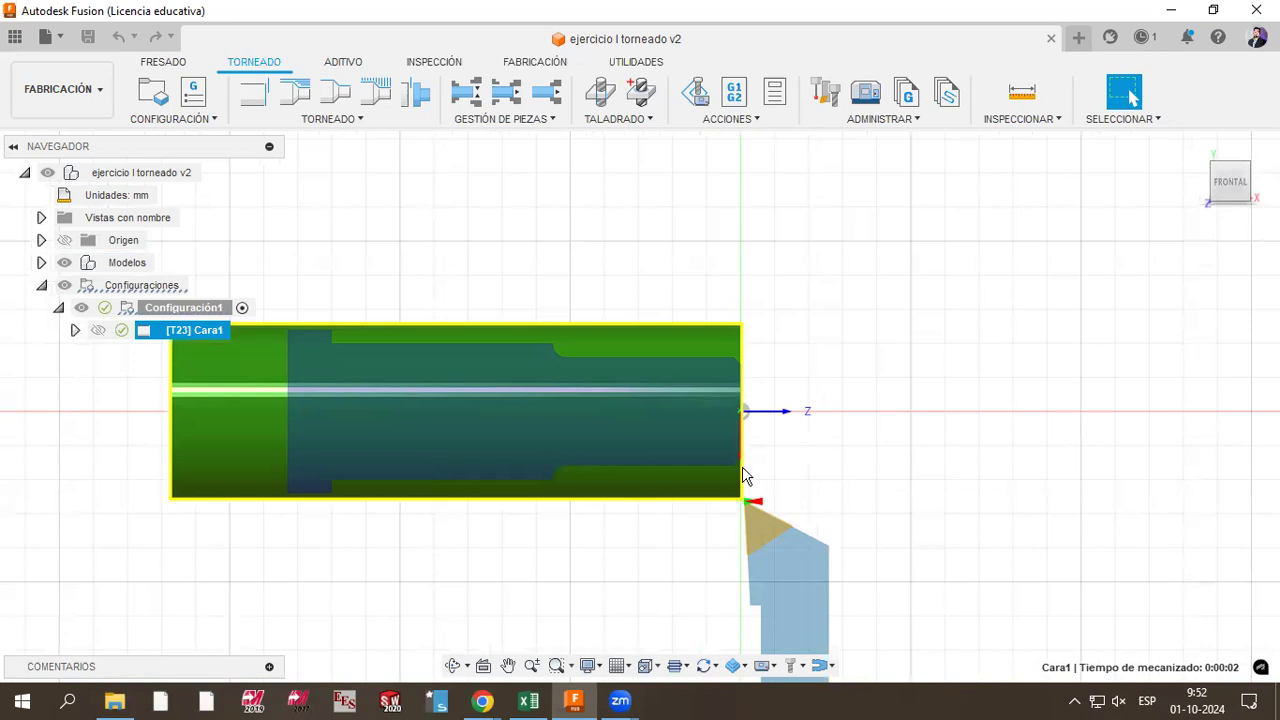
left_click(672, 567)
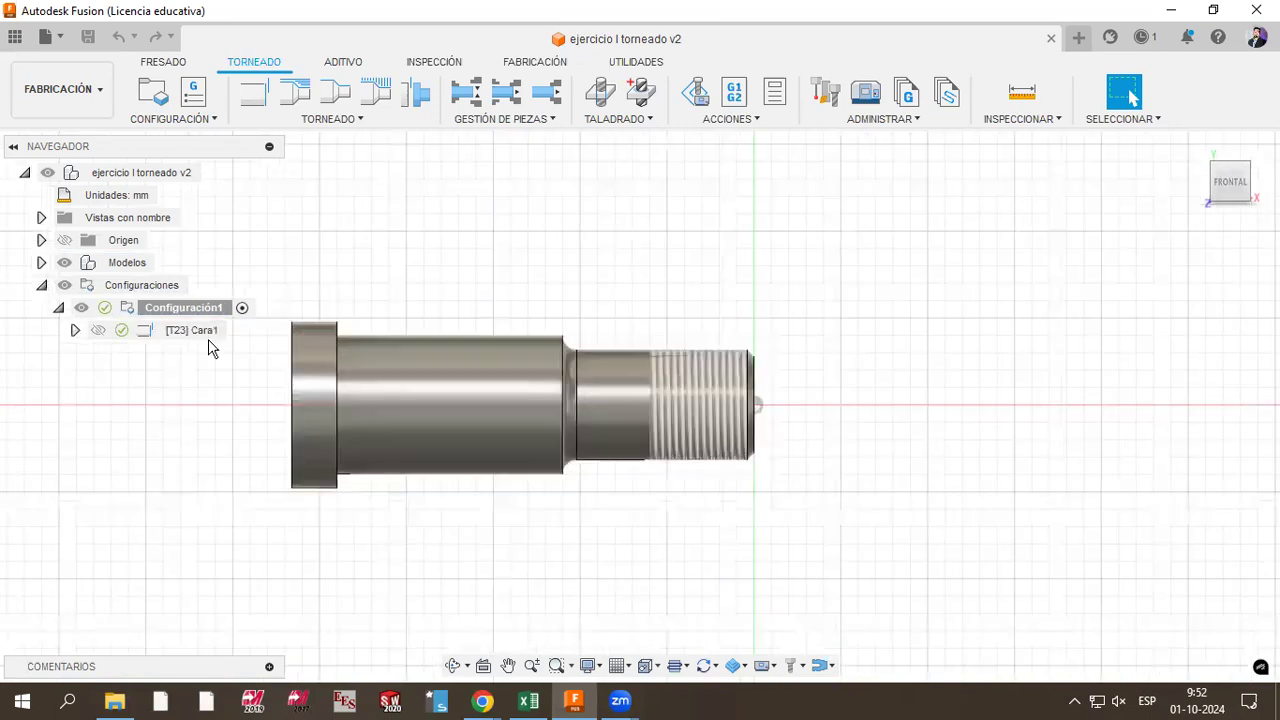
left_click(208, 339)
left_click(733, 487)
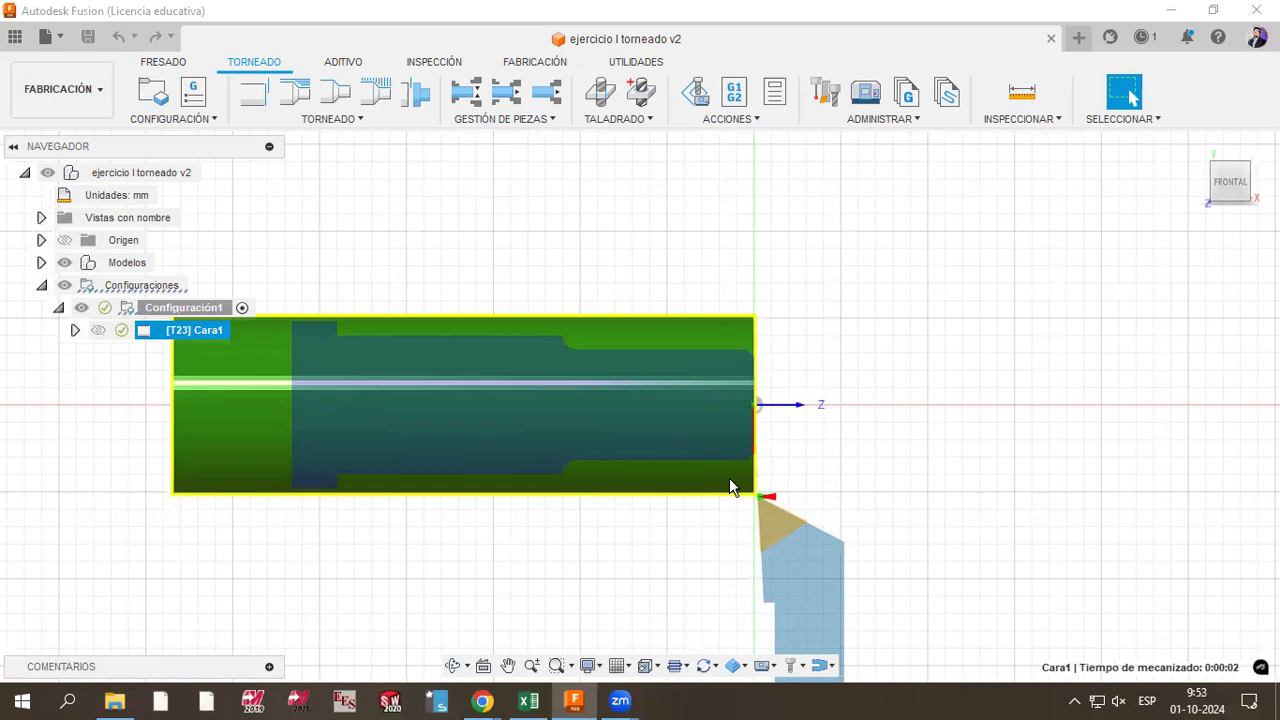
scroll(874, 357, "up", 1)
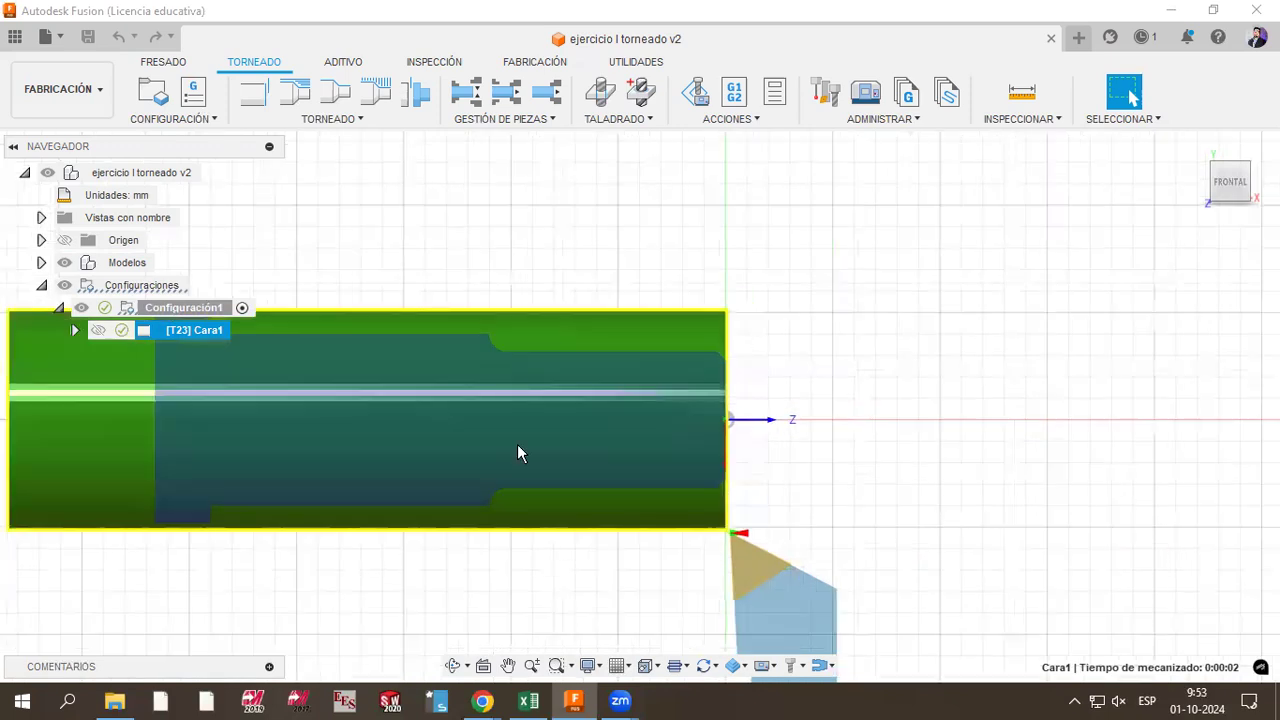
scroll(517, 446, "down", 1)
scroll(1027, 352, "up", 1)
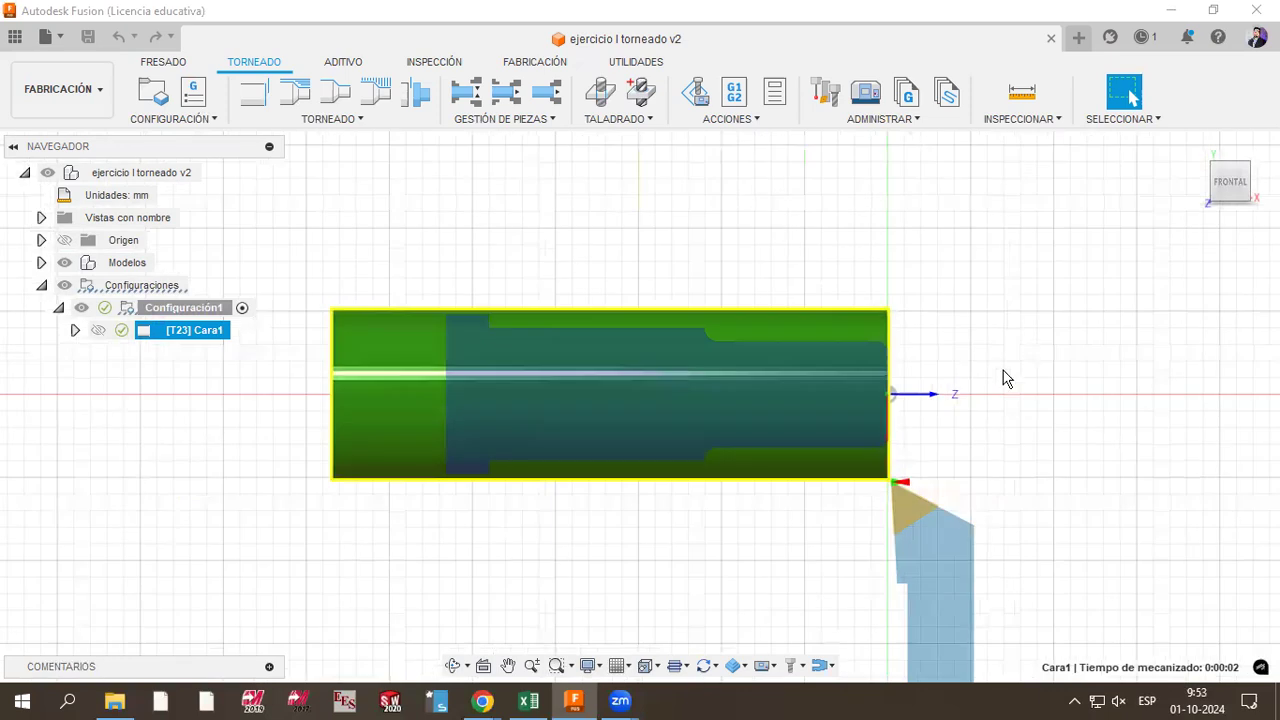
scroll(1004, 372, "up", 1)
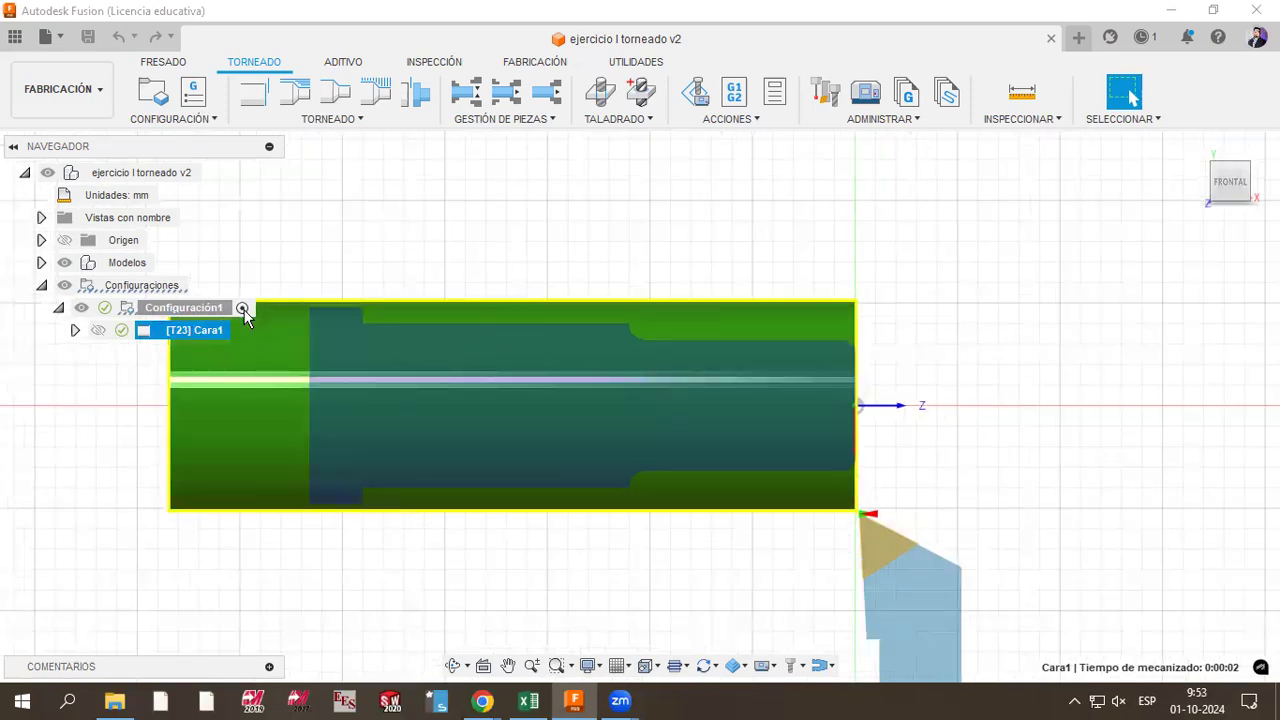
Step: Create a turning profile roughing operation with tool #23 and set its feed and speed preset to ISO-P
left_click(446, 240)
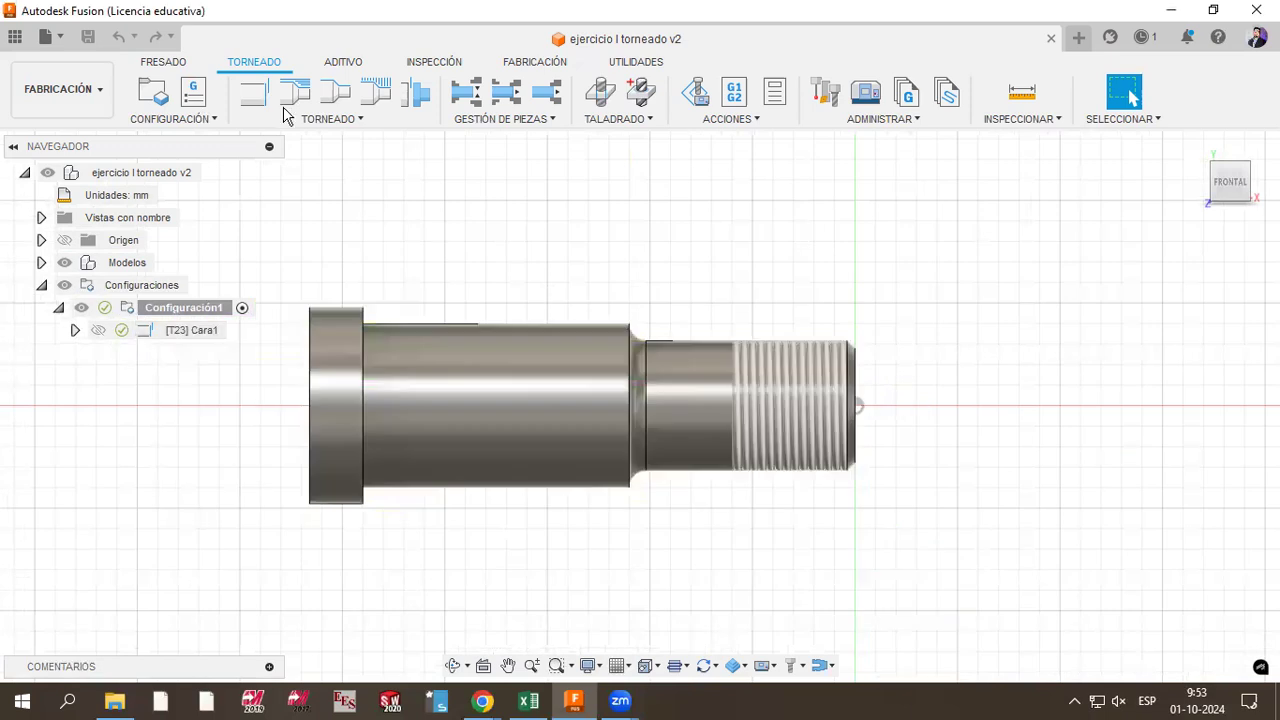
left_click(348, 120)
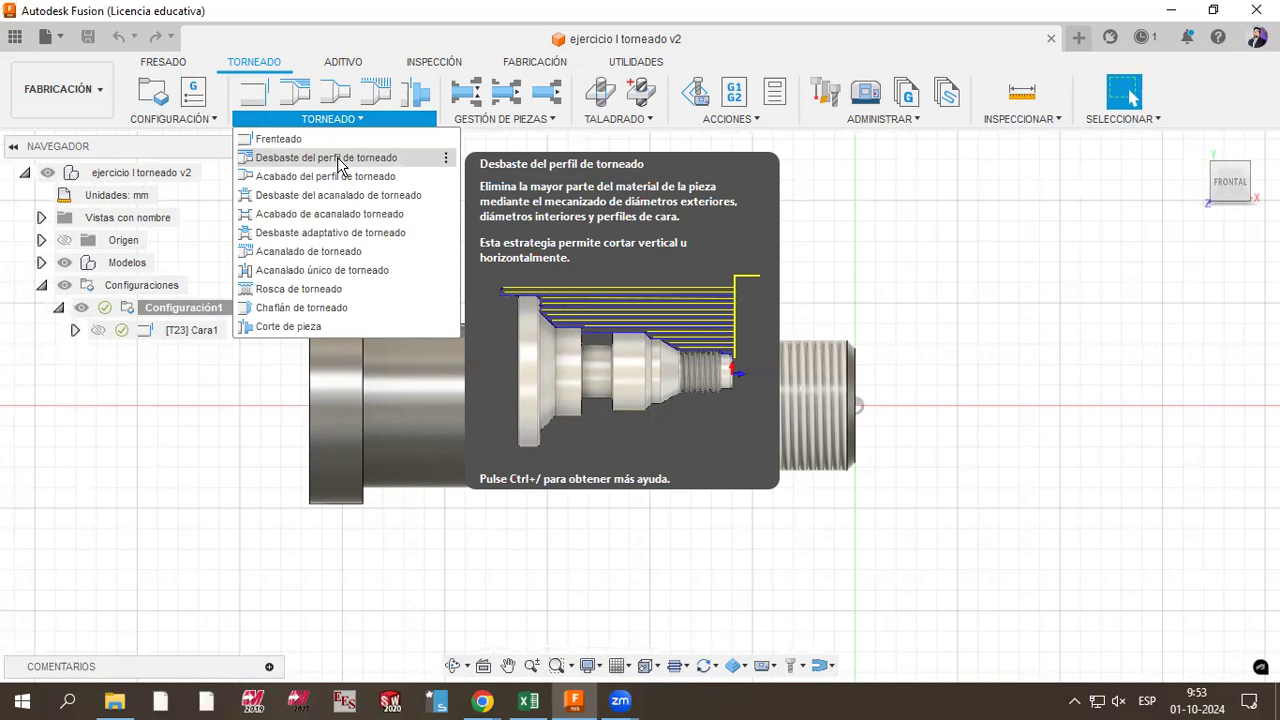
left_click(340, 158)
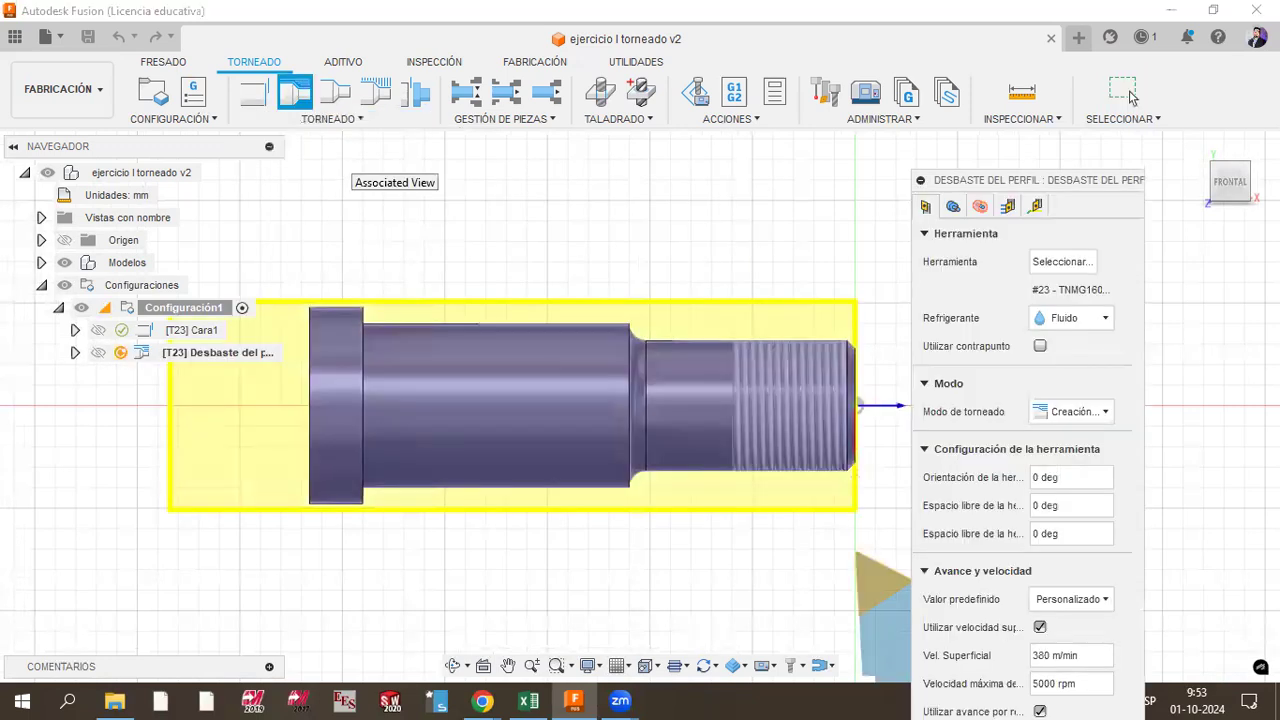
left_click_drag(1106, 184, 1118, 138)
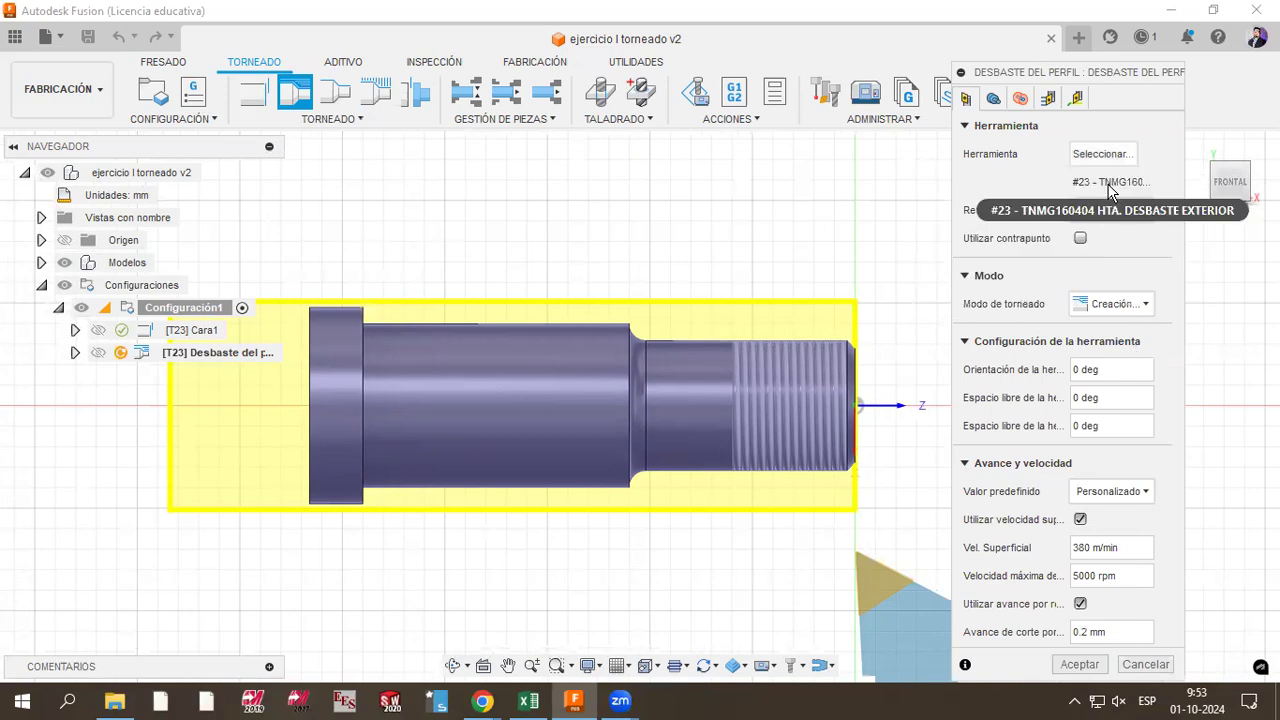
left_click(1142, 497)
left_click(1131, 533)
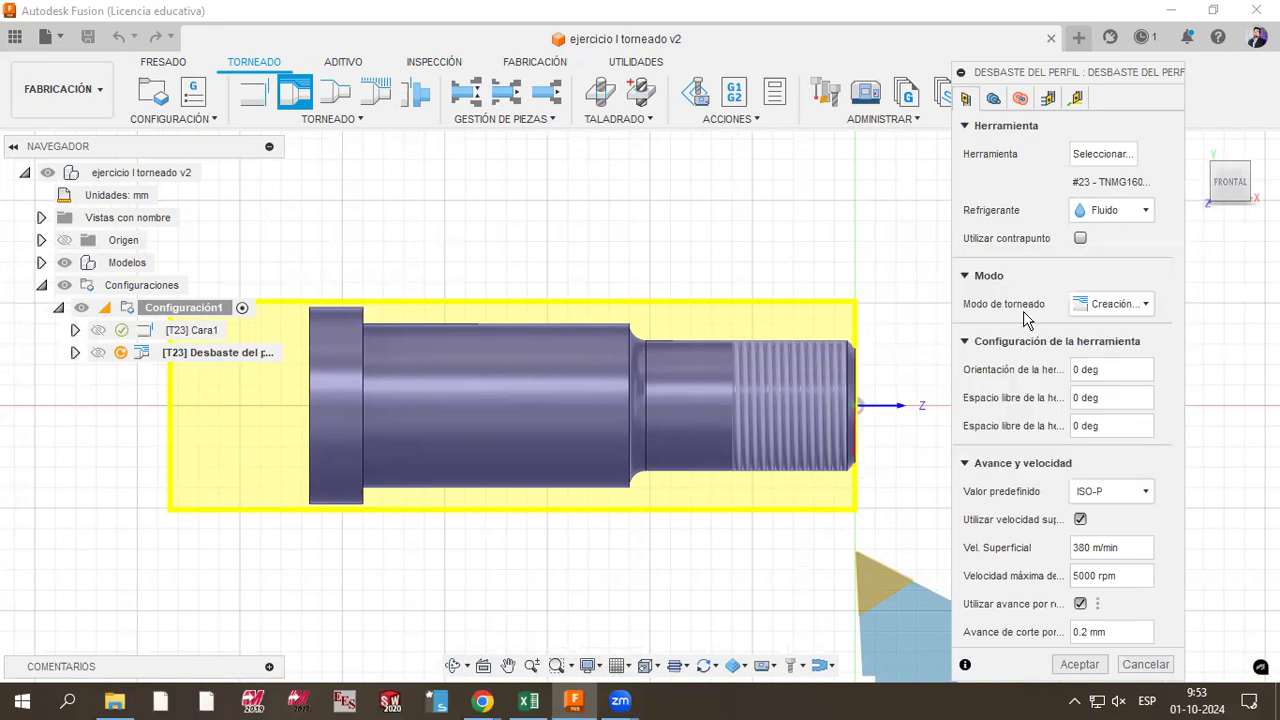
Step: Open the roughing operation's geometry settings and examine the front and back machining limits around the shaft
left_click(995, 99)
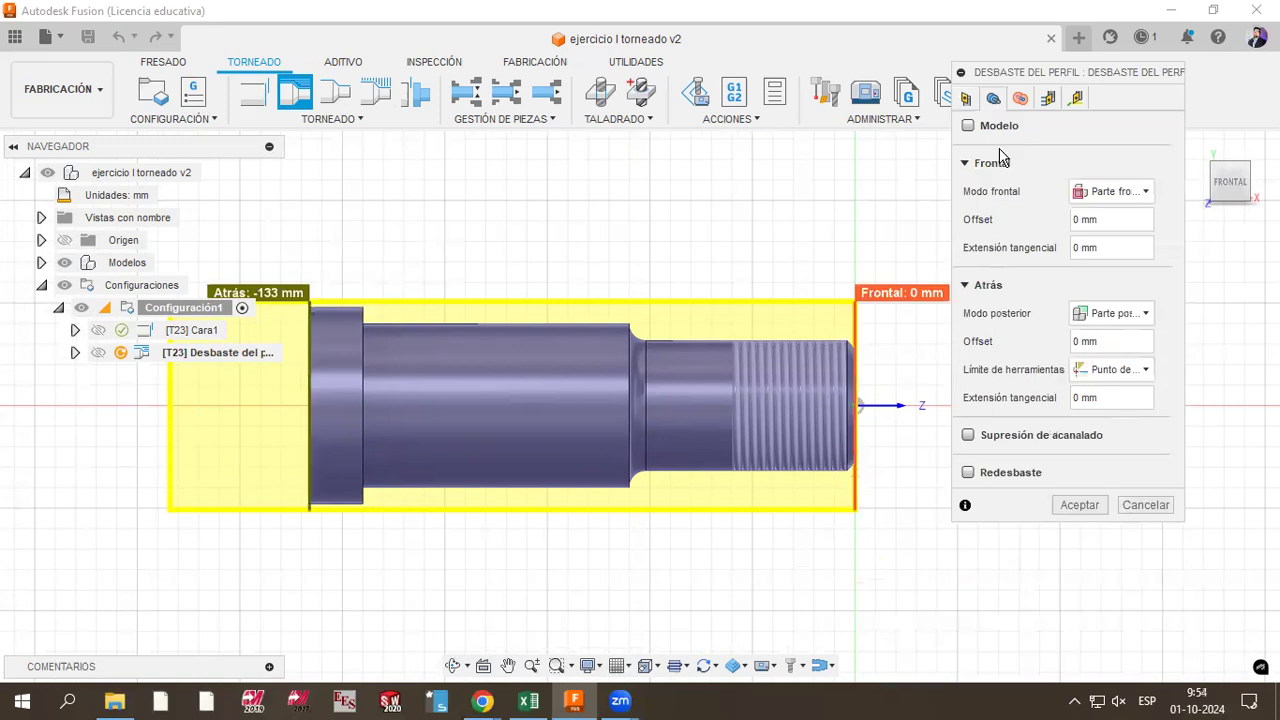
scroll(870, 348, "down", 1)
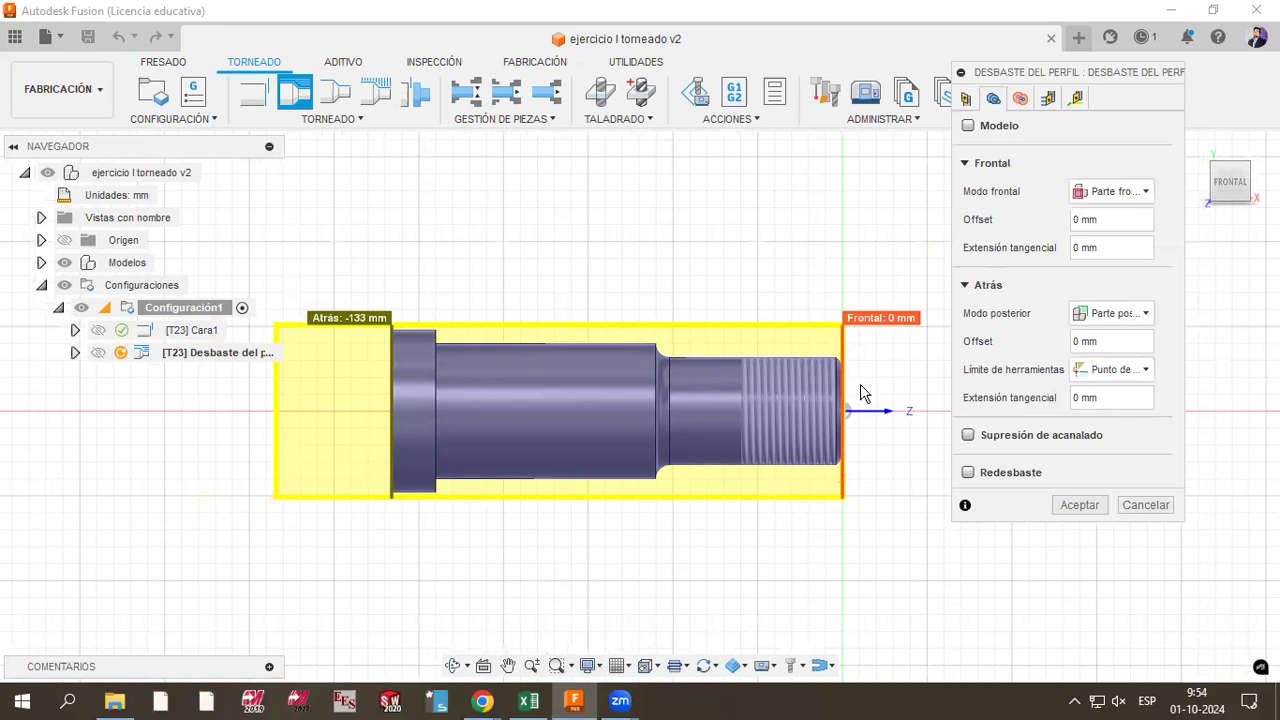
scroll(860, 384, "up", 2)
scroll(856, 362, "up", 2)
middle_click_drag(853, 278, 806, 333, "shift")
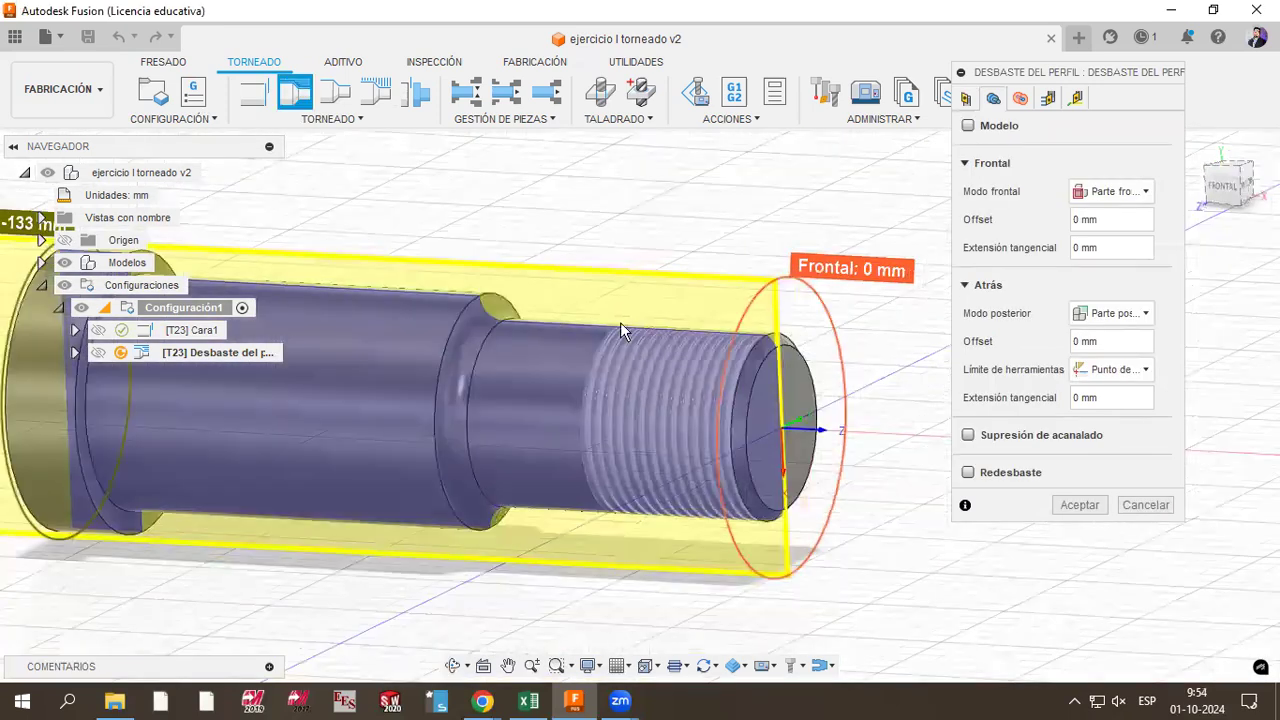
scroll(620, 331, "down", 3)
scroll(513, 327, "up", 2)
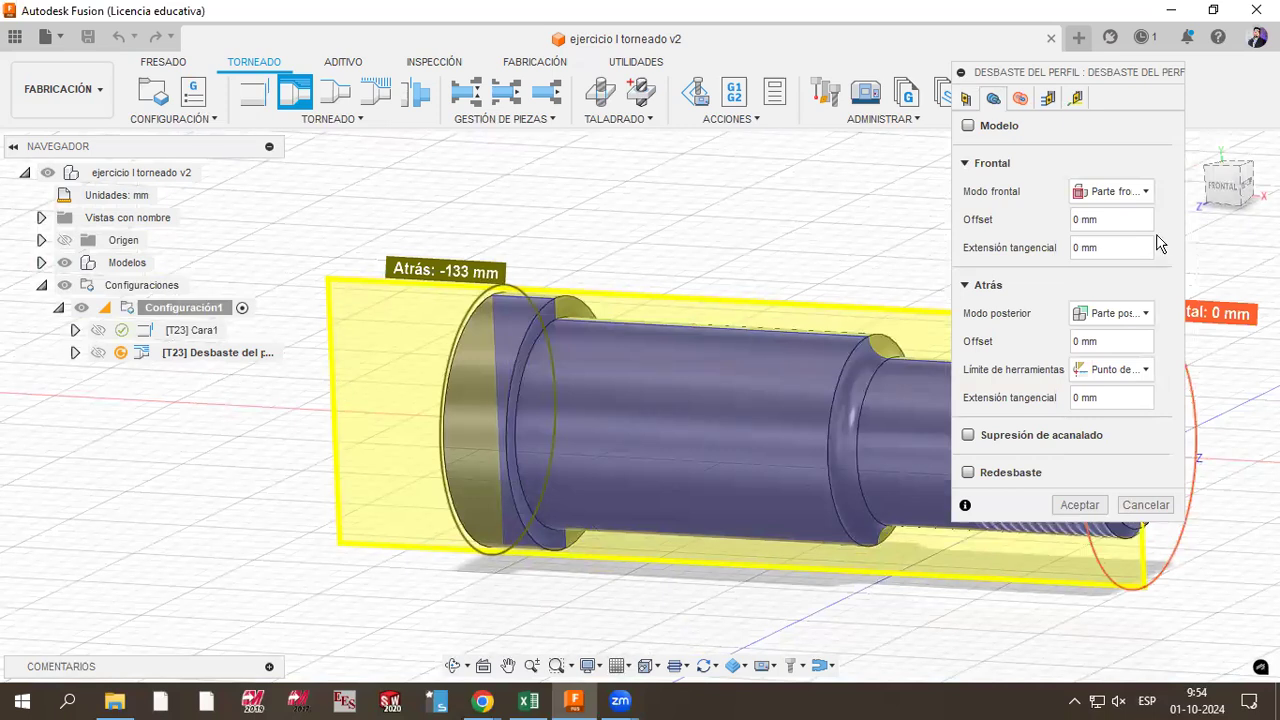
key("F6")
left_click(1224, 190)
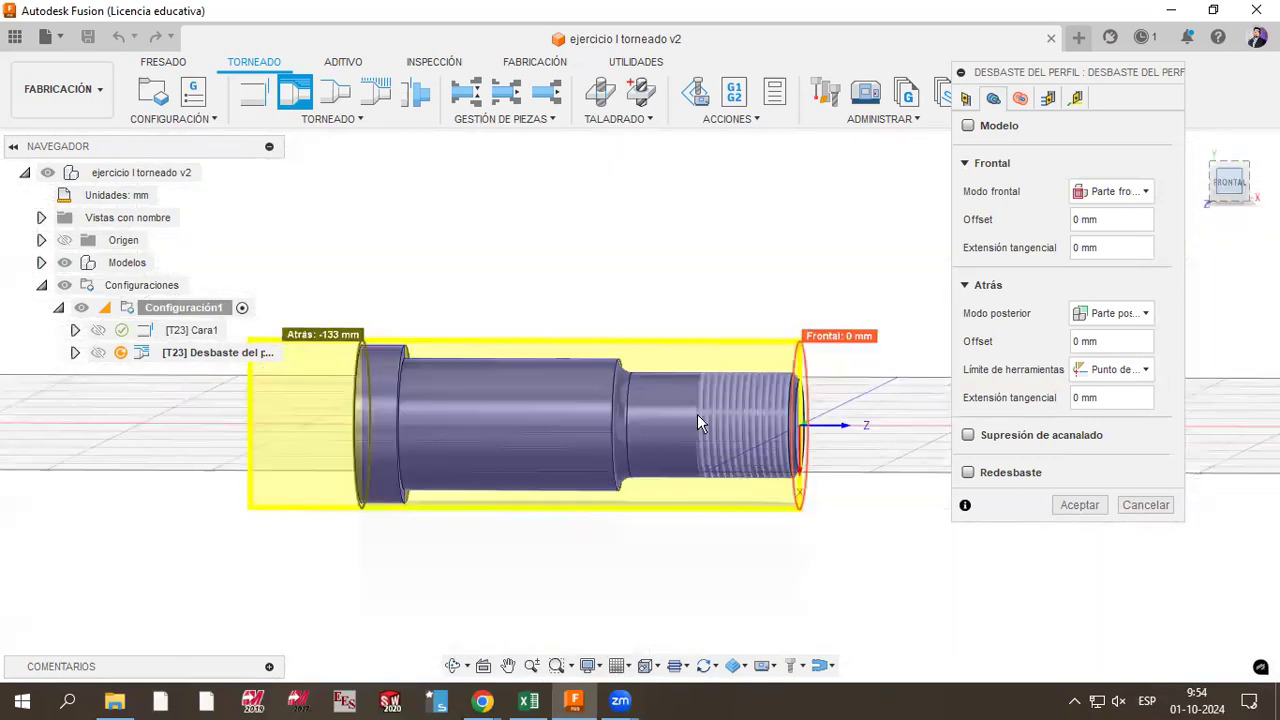
scroll(833, 383, "up", 2)
scroll(823, 383, "up", 1)
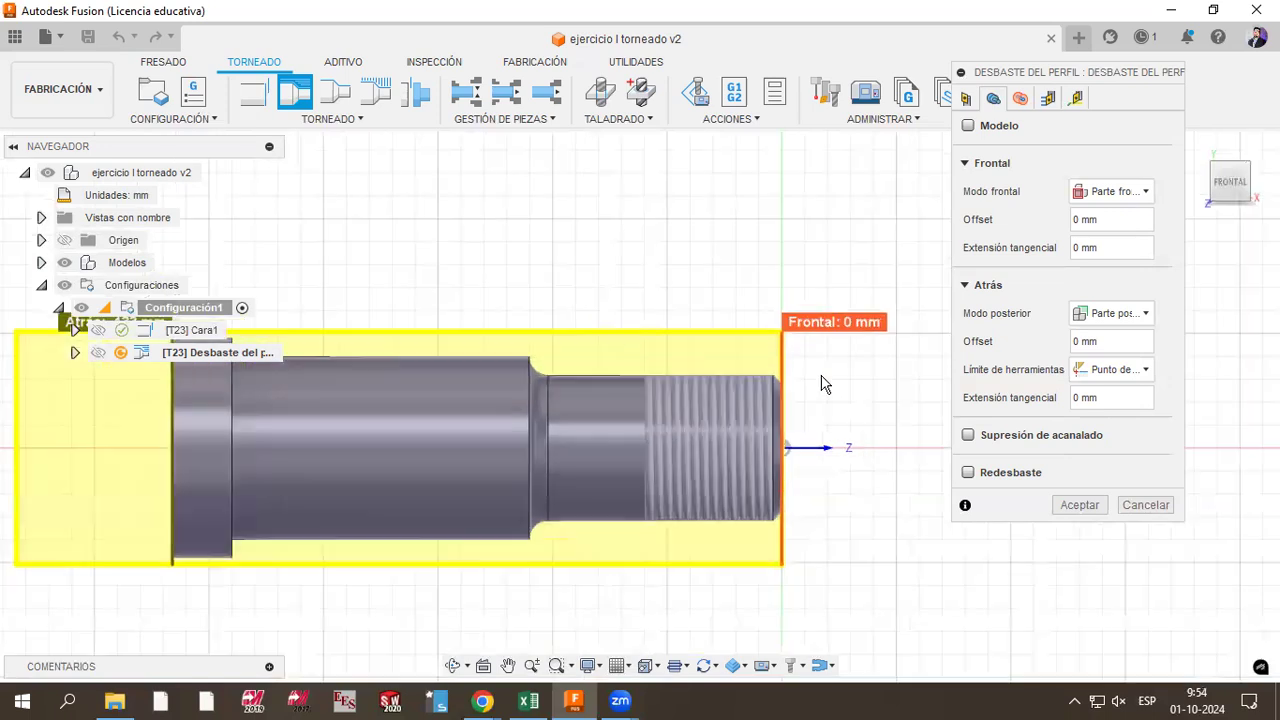
scroll(821, 383, "down", 2)
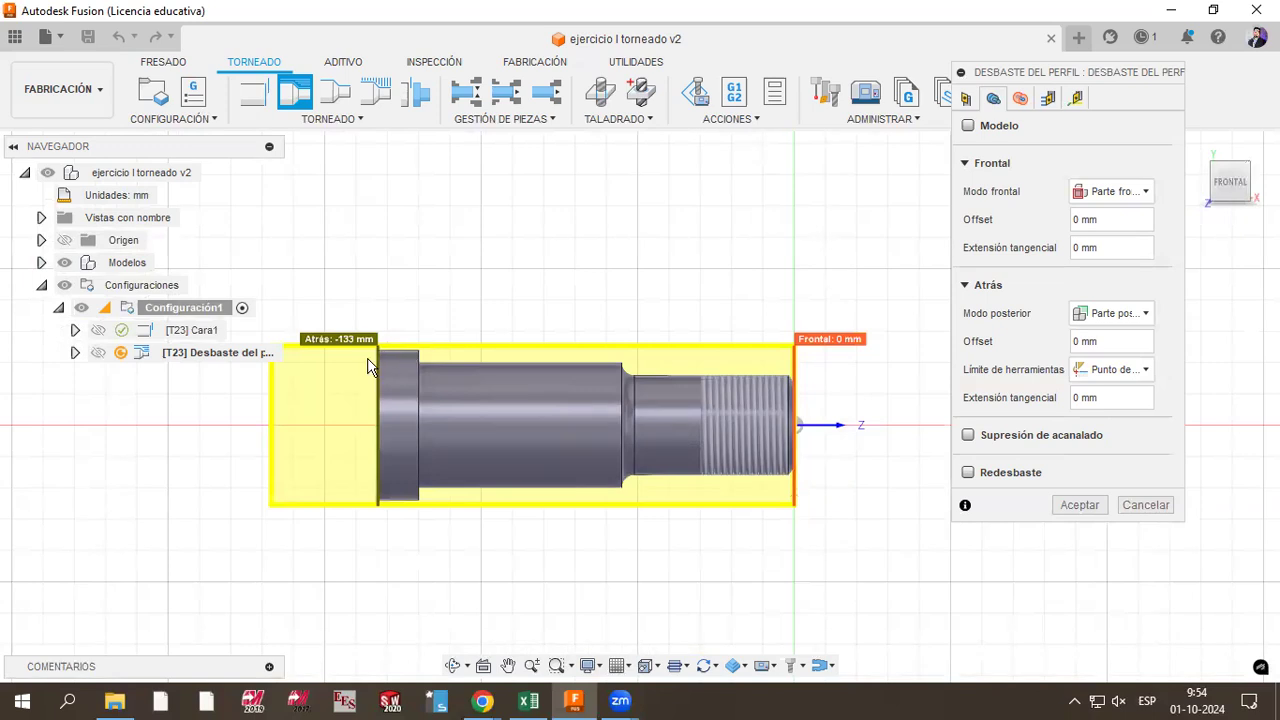
Step: Try different back limit positions for the roughing zone, with offsets of 131 mm and -3 mm from the model back
left_click_drag(378, 370, 407, 380)
left_click_drag(818, 386, 732, 386)
scroll(814, 388, "up", 2)
scroll(740, 387, "up", 3)
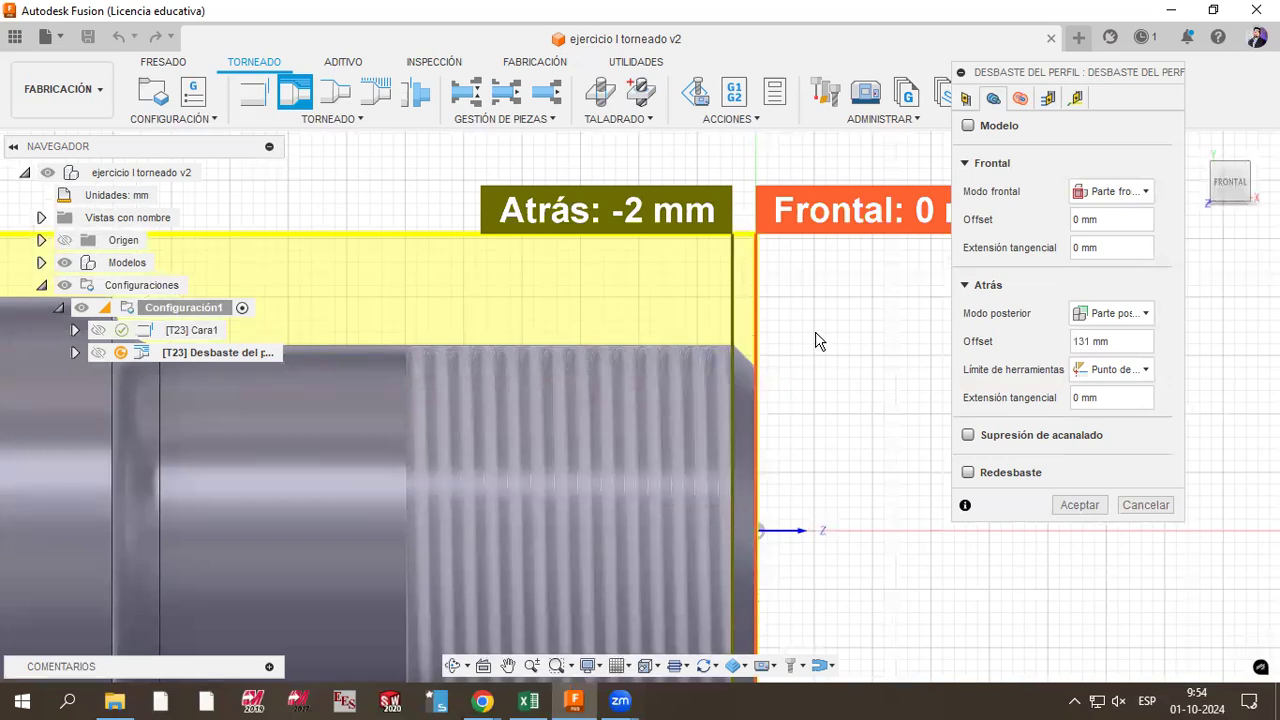
scroll(794, 332, "down", 3)
left_click_drag(794, 333, 451, 361)
left_click_drag(391, 313, 305, 287)
scroll(341, 285, "up", 3)
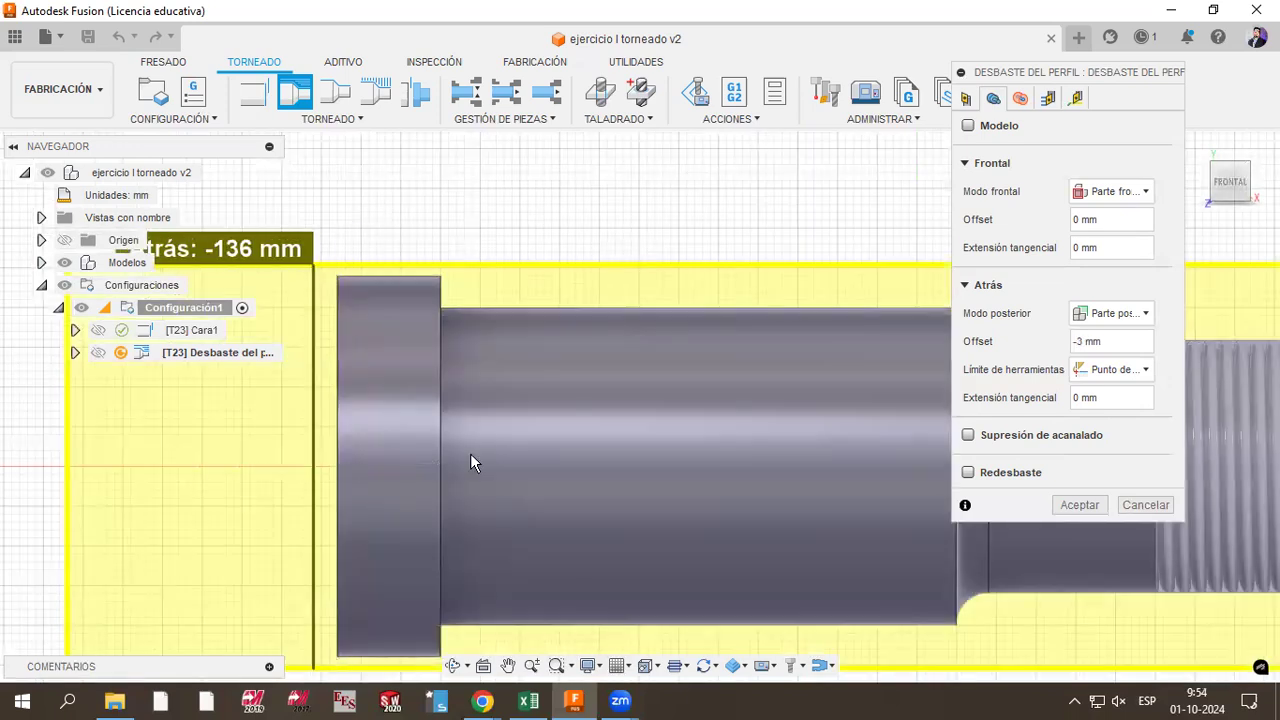
Step: Set the roughing zone's back limit to an offset of -4 mm, beyond the rear face of the shaft
scroll(470, 453, "down", 5)
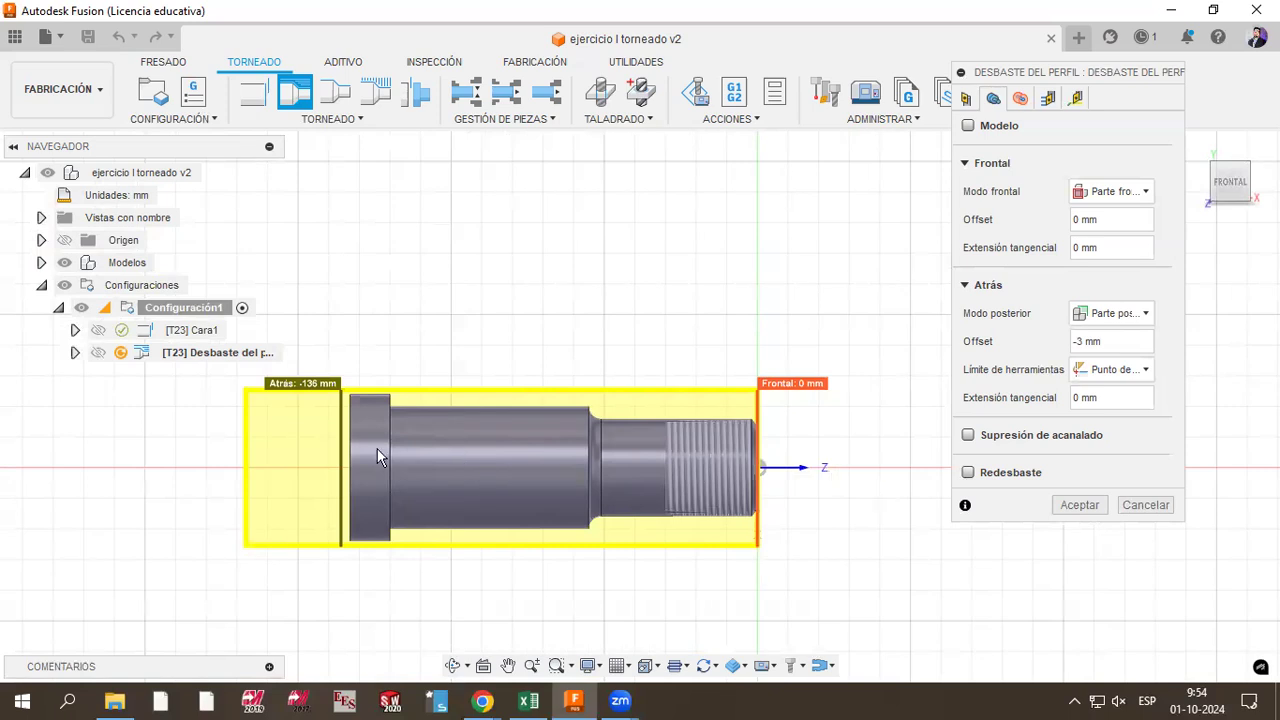
scroll(358, 392, "up", 3)
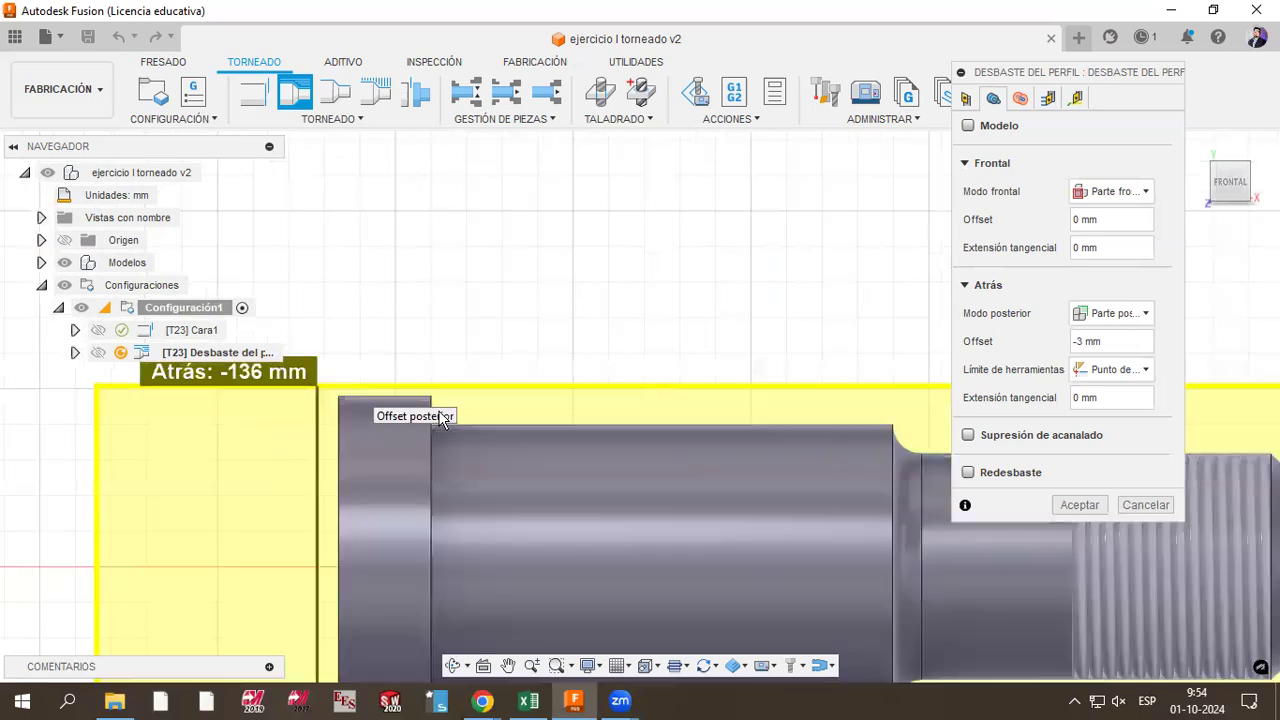
scroll(310, 400, "up", 2)
left_click_drag(323, 400, 316, 403)
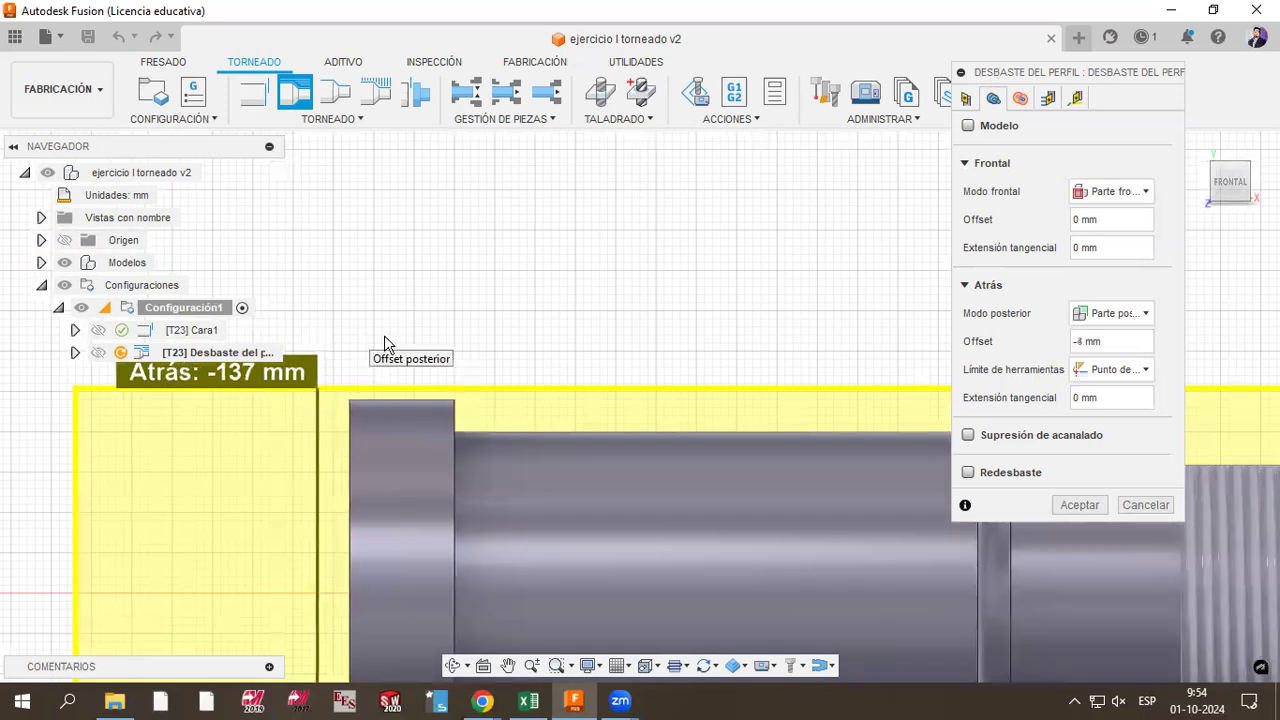
scroll(384, 337, "down", 2)
left_click_drag(384, 336, 388, 338)
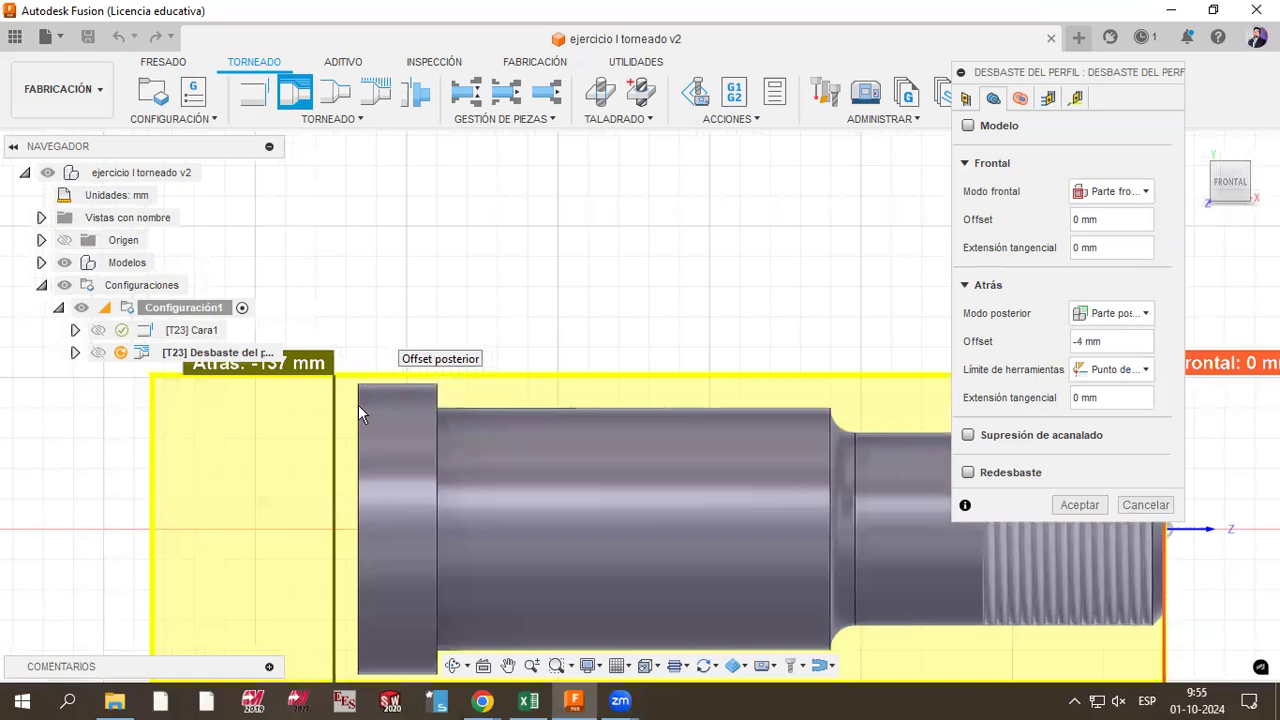
scroll(358, 405, "down", 3)
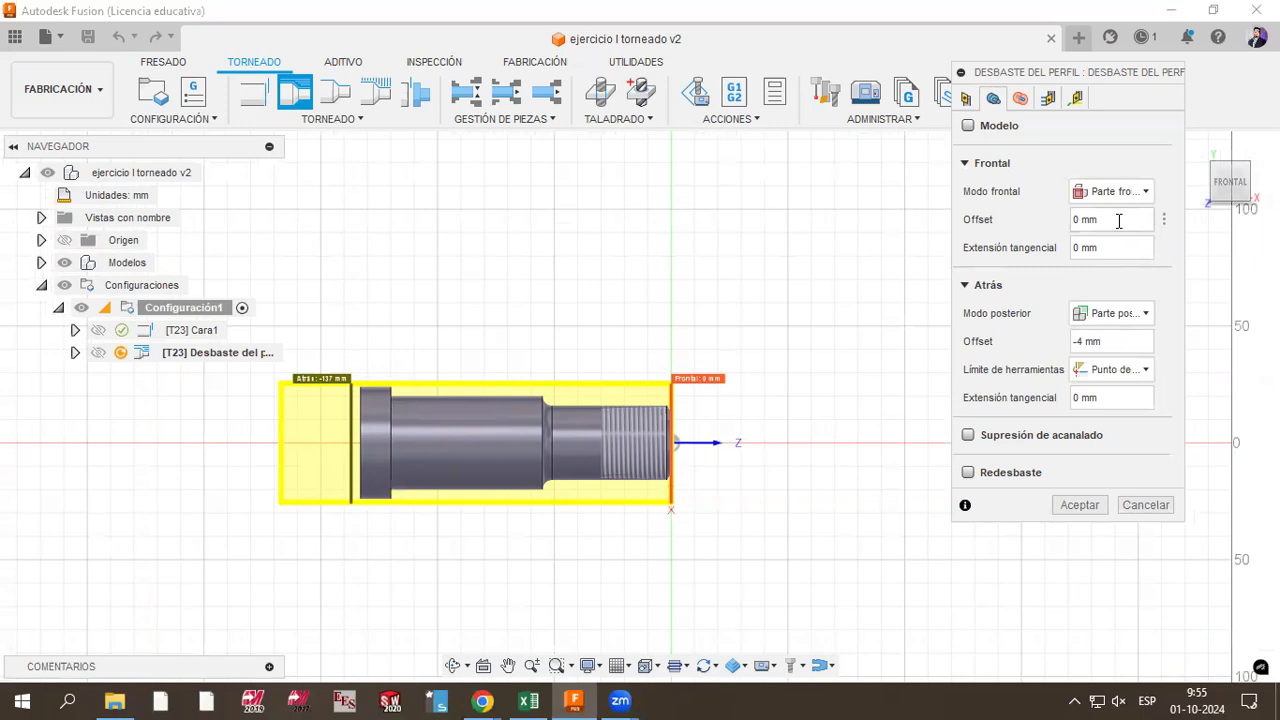
Step: Review the available back mode references and inspect the front limit at the threaded end of the shaft
left_click(1113, 318)
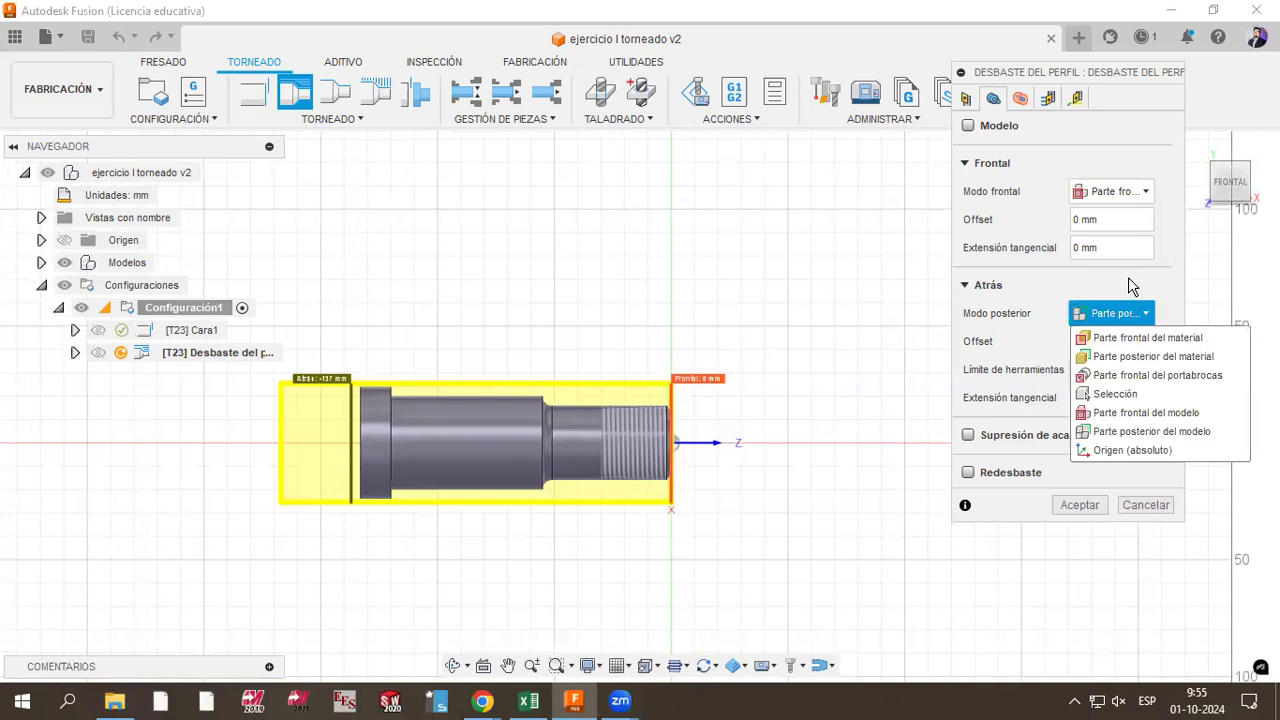
left_click(1143, 289)
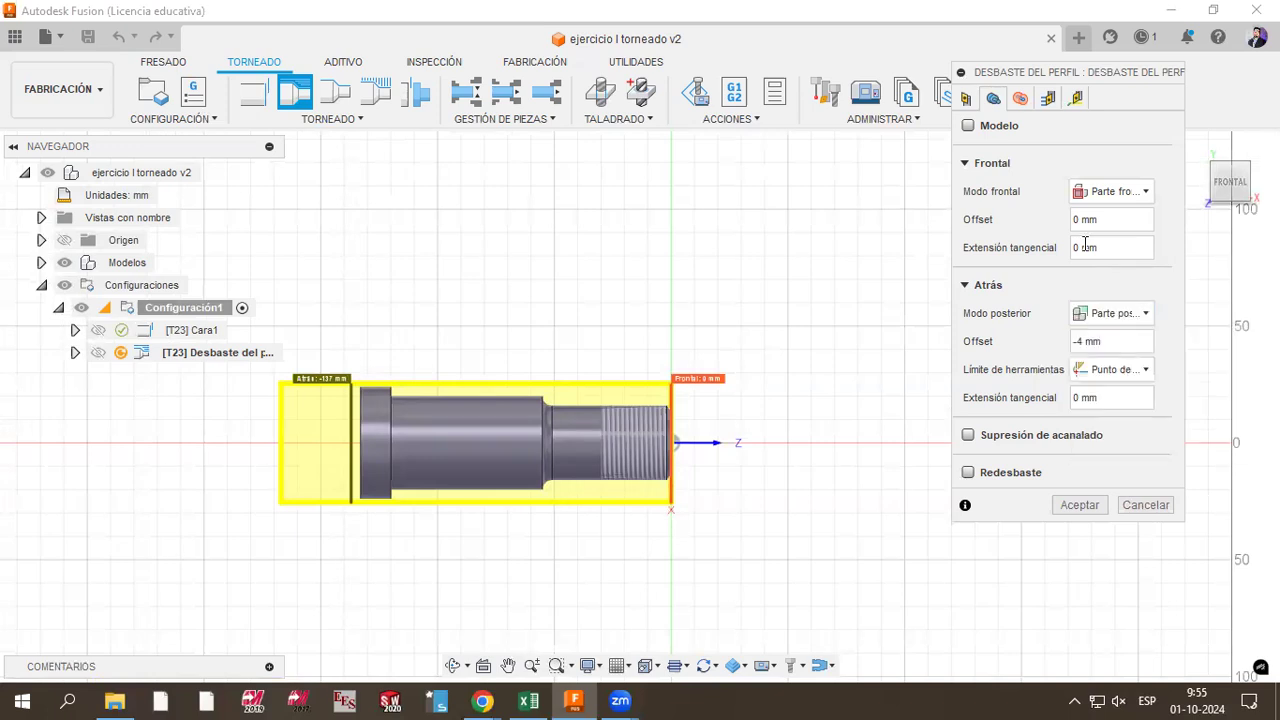
scroll(671, 398, "up", 3)
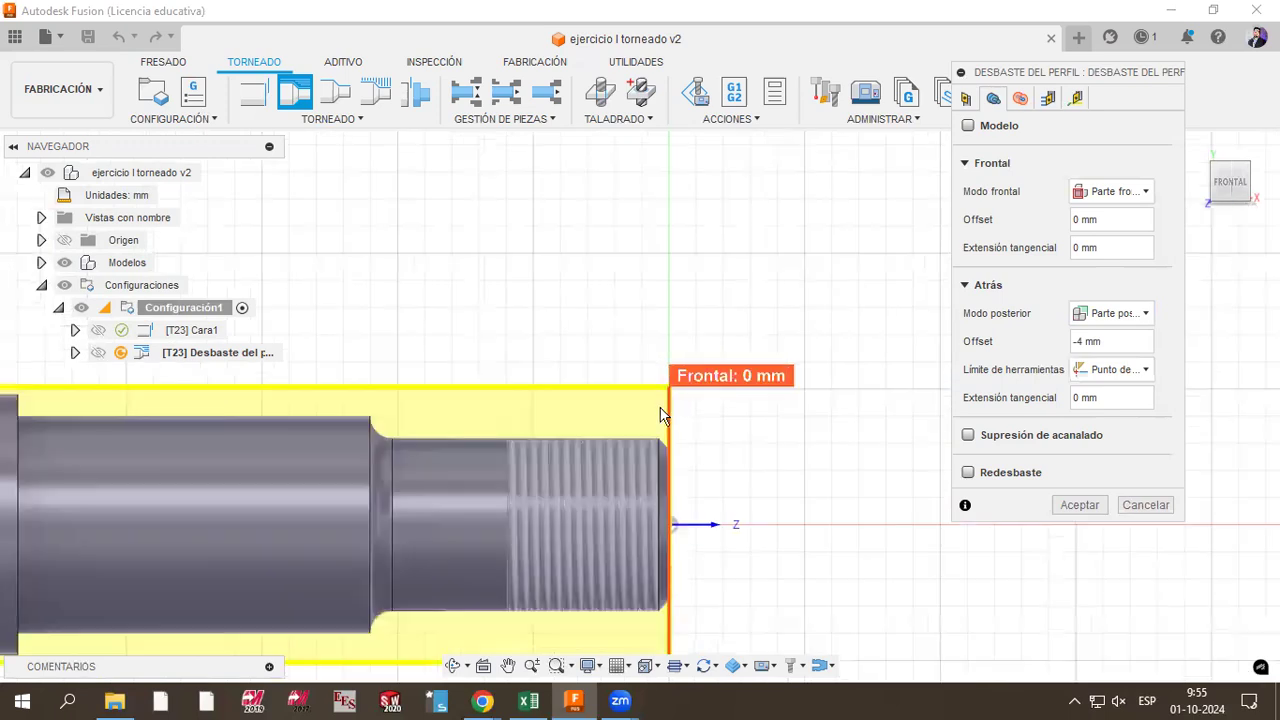
scroll(665, 414, "up", 2)
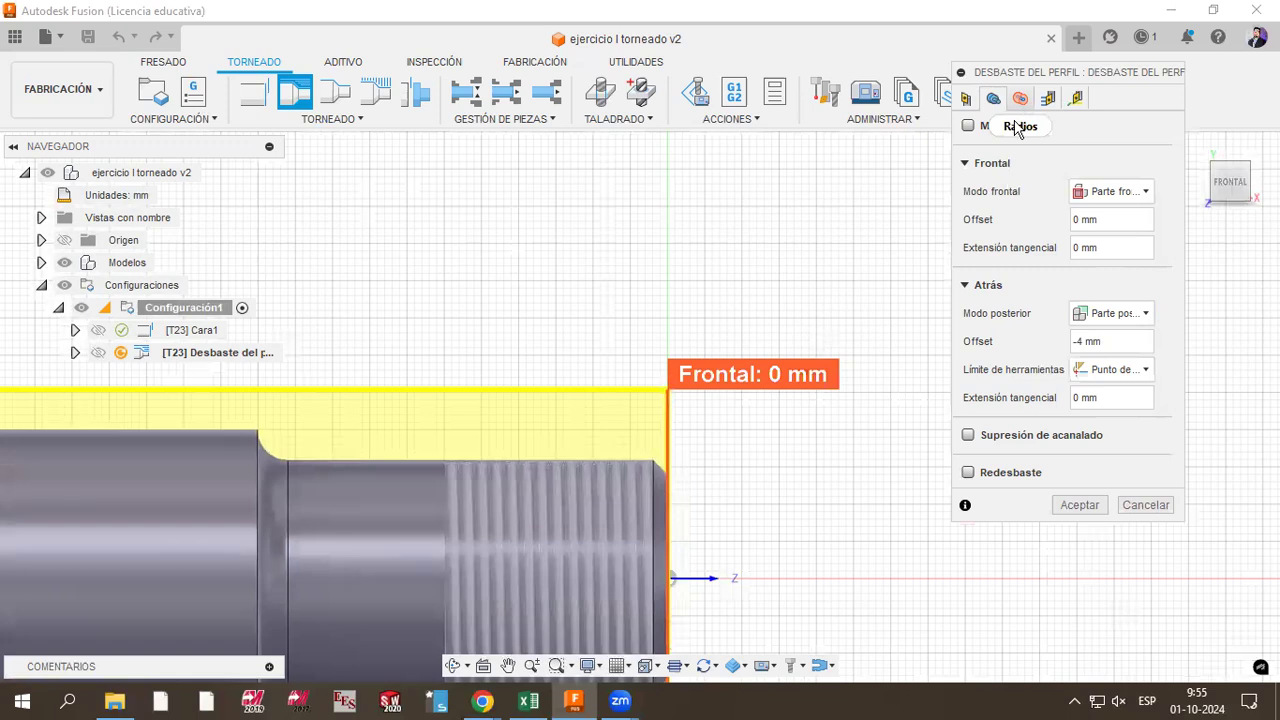
Step: Open the roughing operation's radii settings and examine the clearance, outer and inner radius boundaries around the shaft
scroll(862, 349, "down", 5)
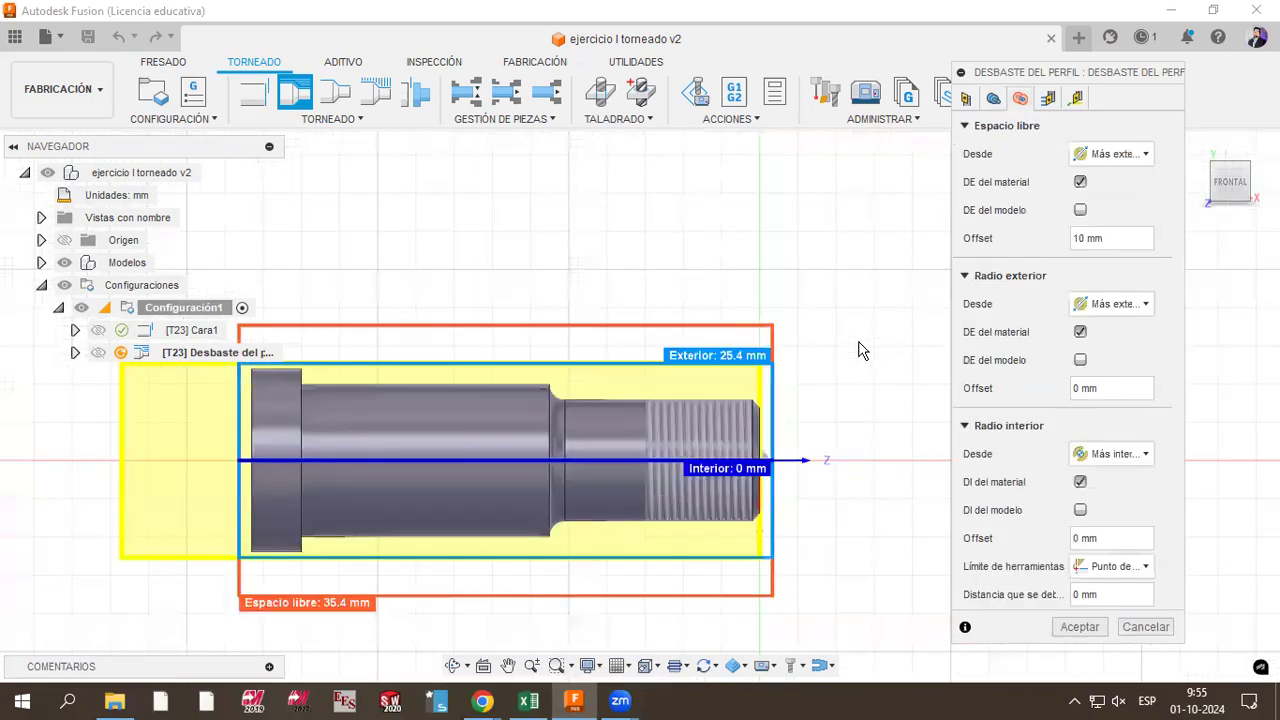
scroll(862, 349, "down", 2)
middle_click_drag(831, 340, 791, 348)
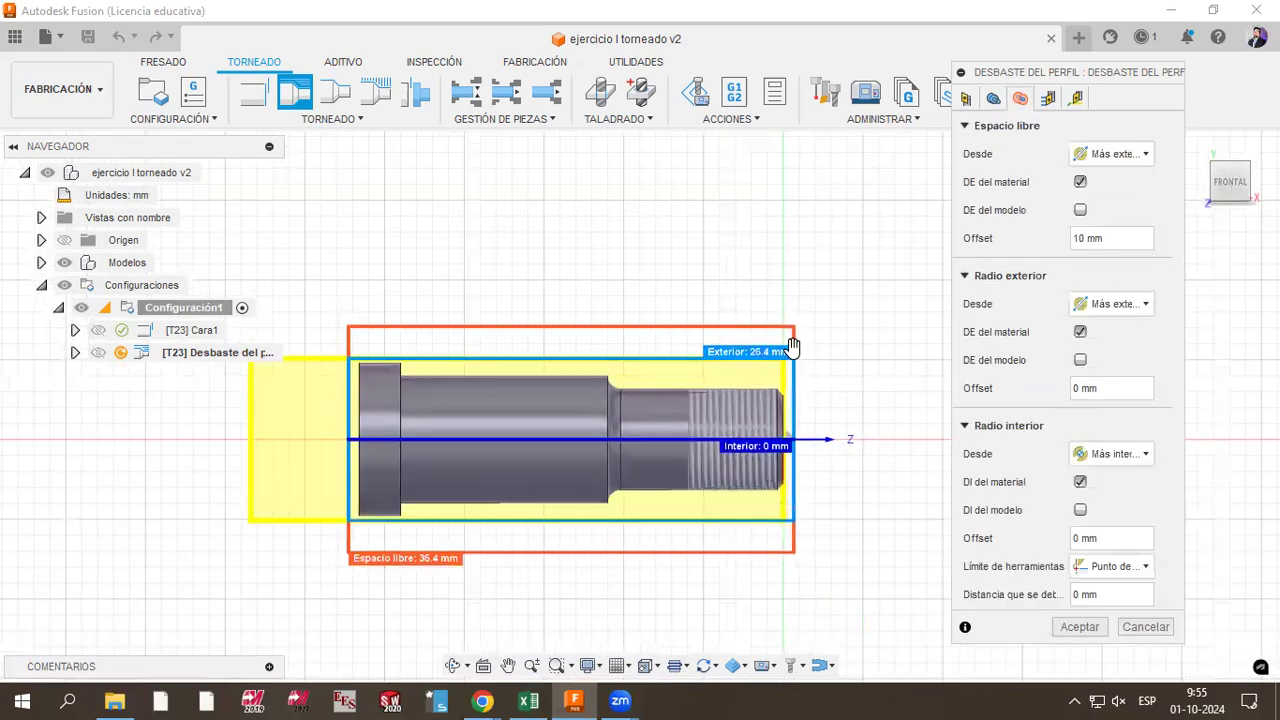
Step: Examine the clearance and outer radius boundaries around the head end of the shaft and its stock
scroll(817, 350, "down", 2)
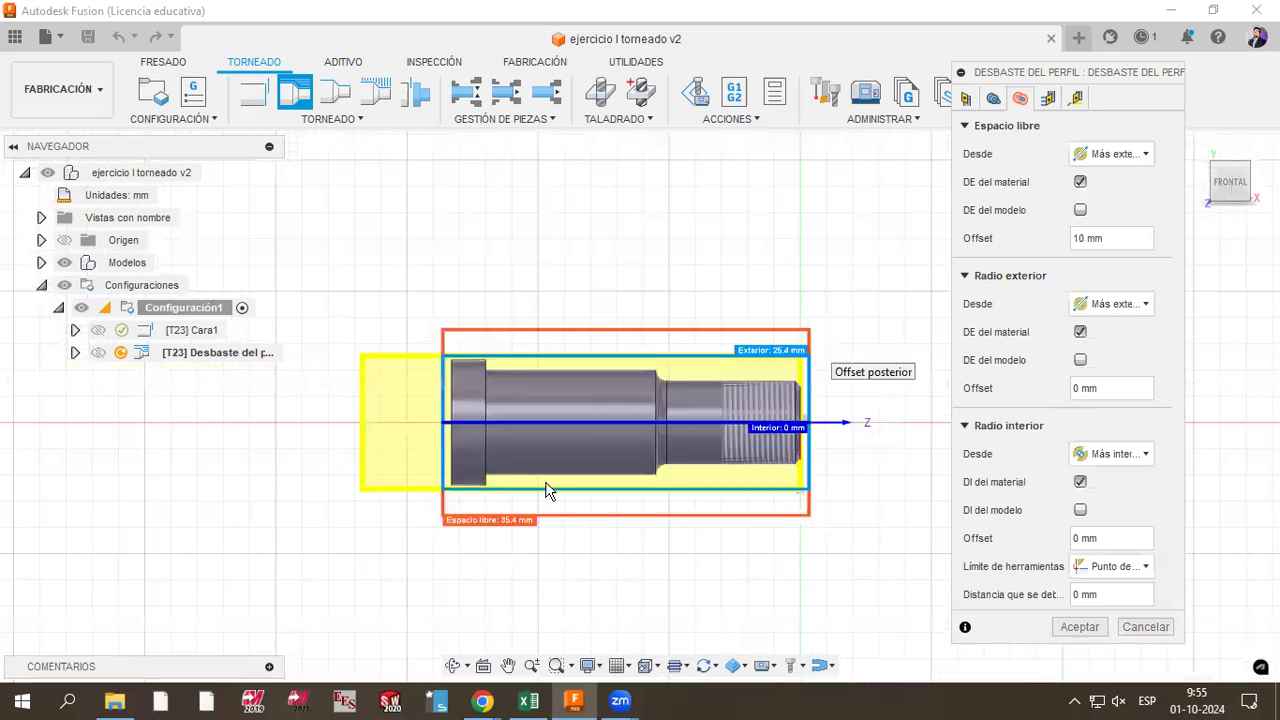
scroll(546, 490, "up", 3)
scroll(540, 500, "up", 1)
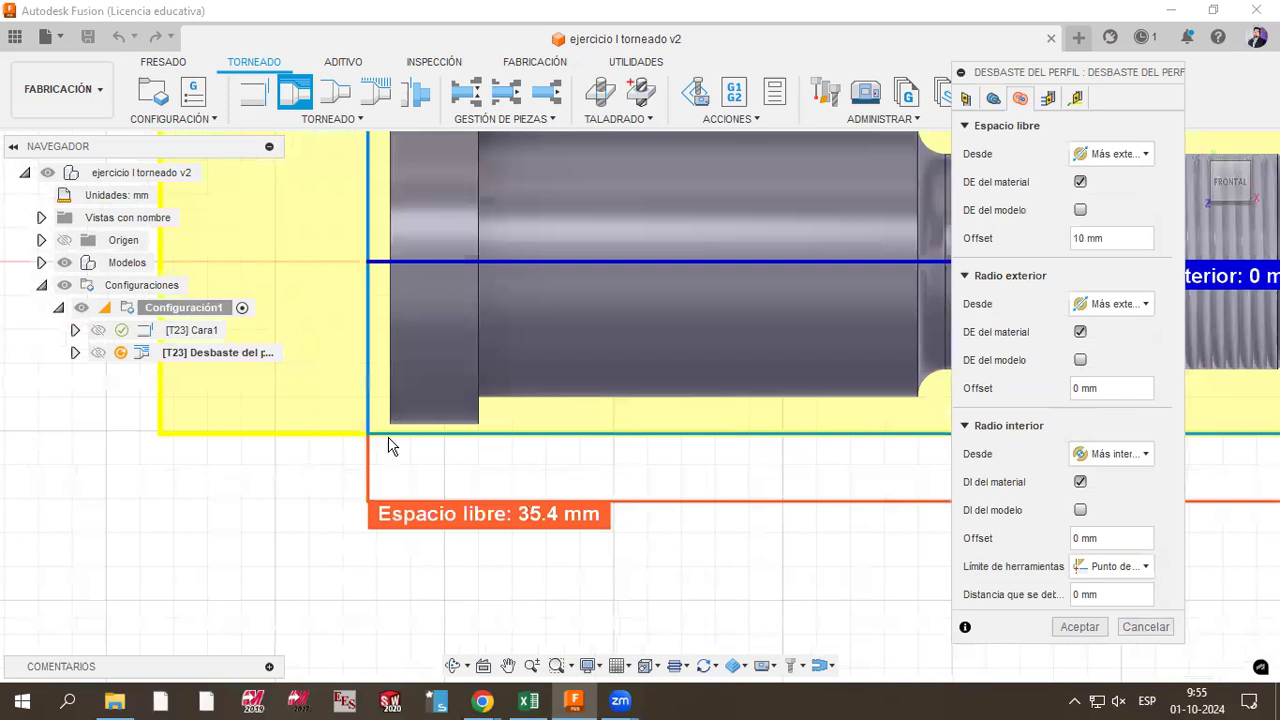
scroll(303, 449, "up", 3)
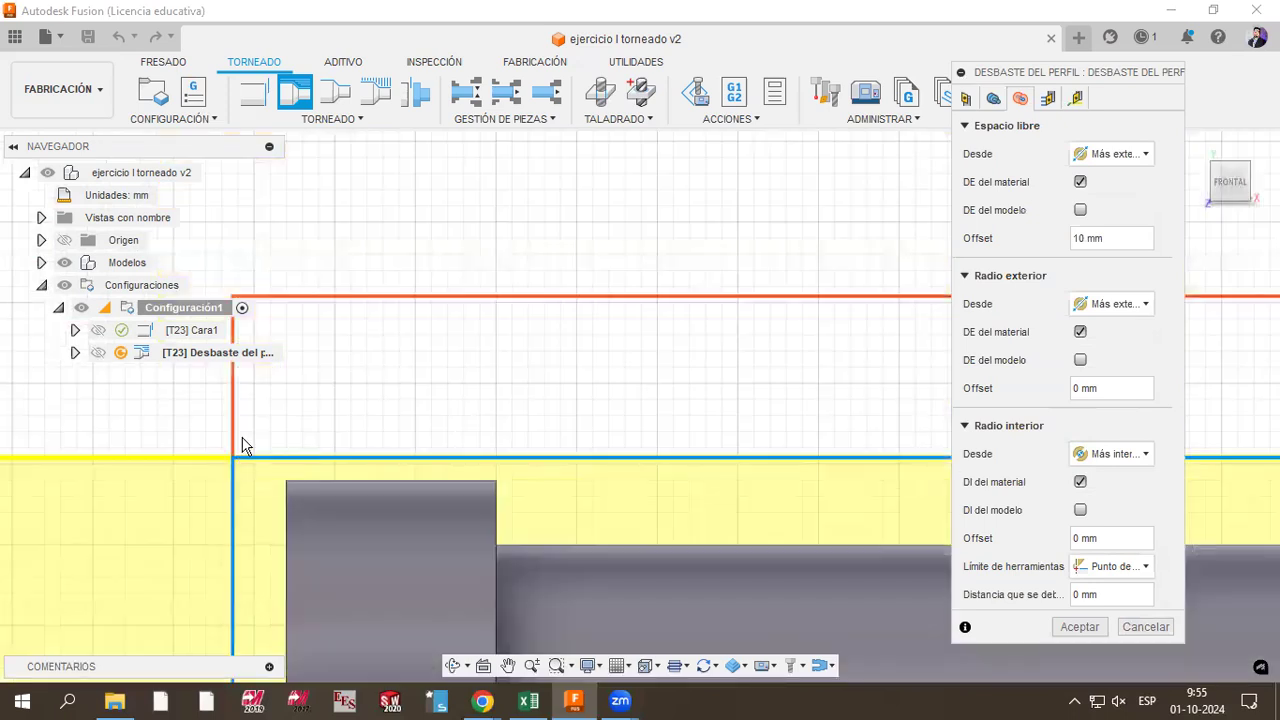
scroll(345, 342, "down", 1)
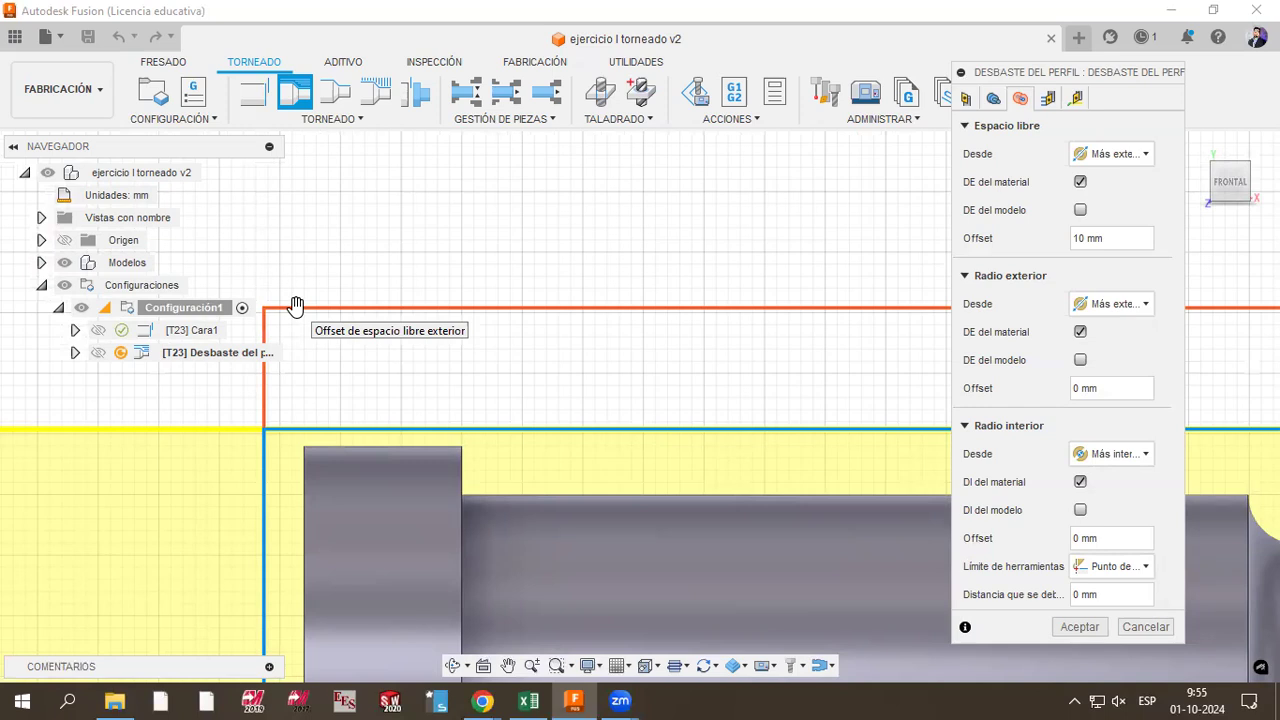
scroll(668, 333, "down", 1)
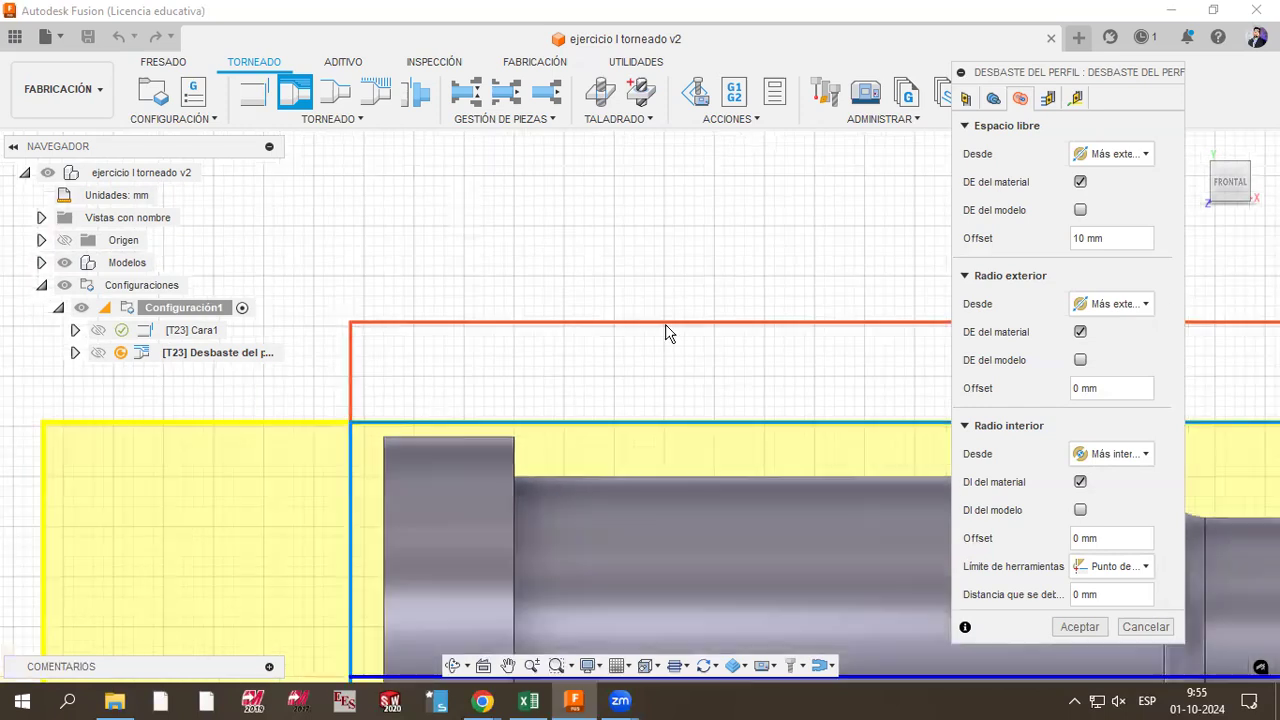
scroll(700, 390, "down", 5)
Step: Reduce the roughing operation's clearance offset to 1 mm beyond the stock's outer diameter
scroll(685, 378, "up", 2)
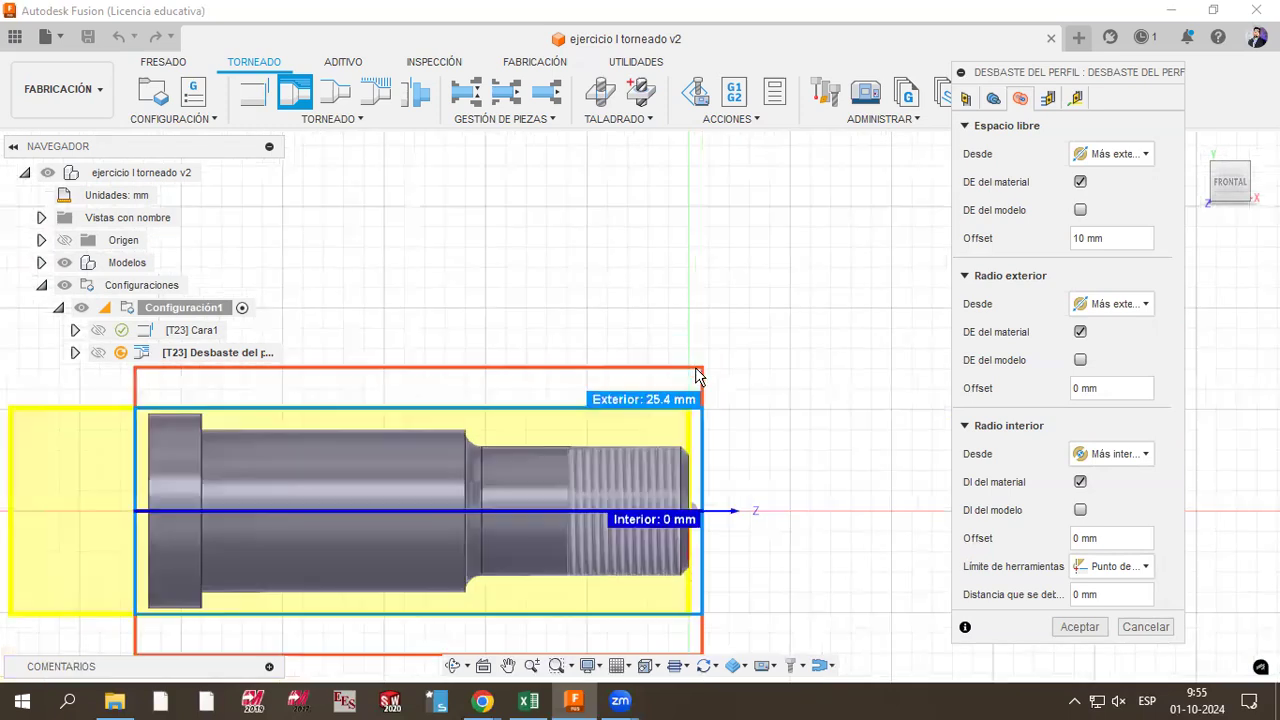
scroll(690, 362, "up", 3)
scroll(674, 345, "down", 2)
scroll(680, 346, "up", 2)
left_click_drag(686, 335, 653, 562)
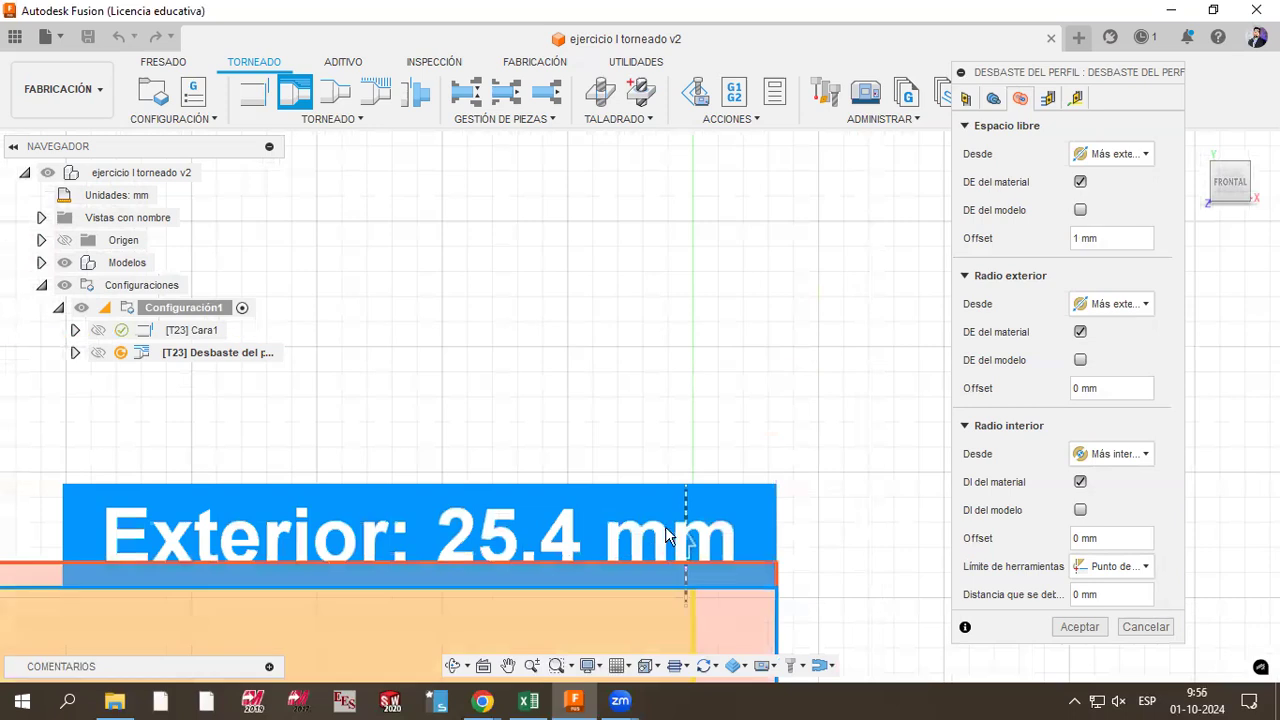
scroll(620, 469, "down", 3)
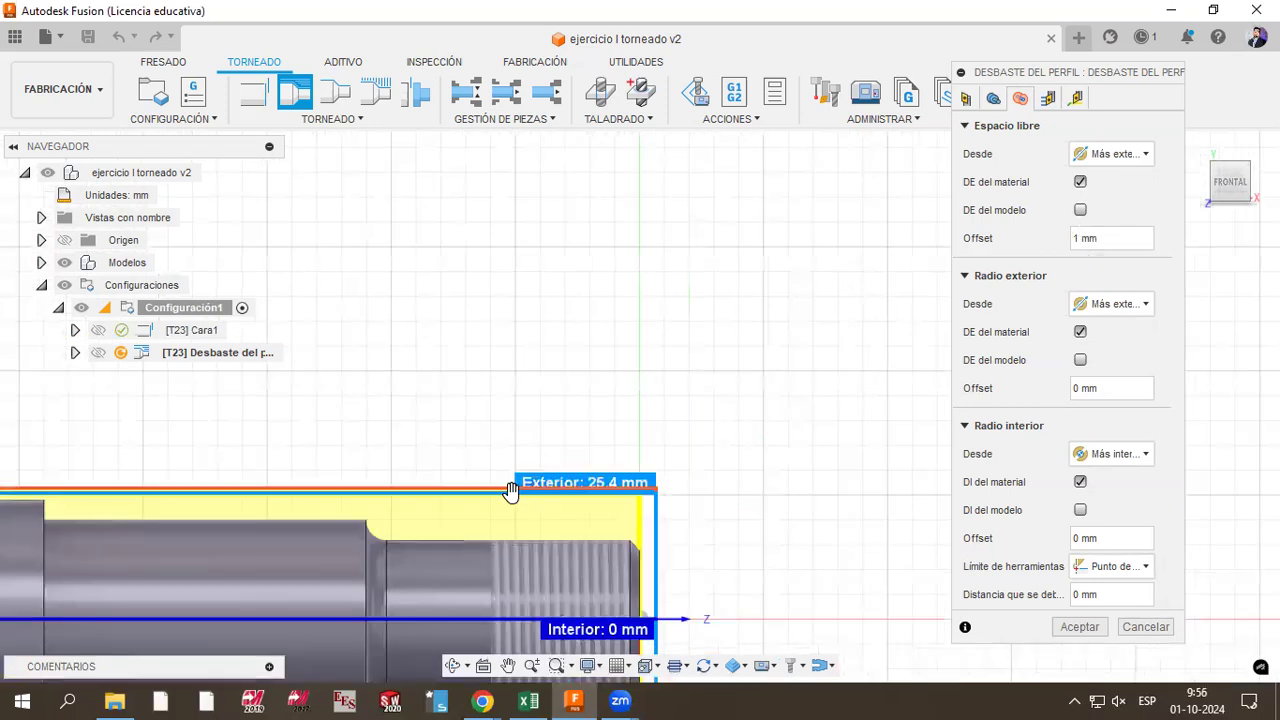
scroll(560, 492, "down", 2)
scroll(597, 507, "down", 1)
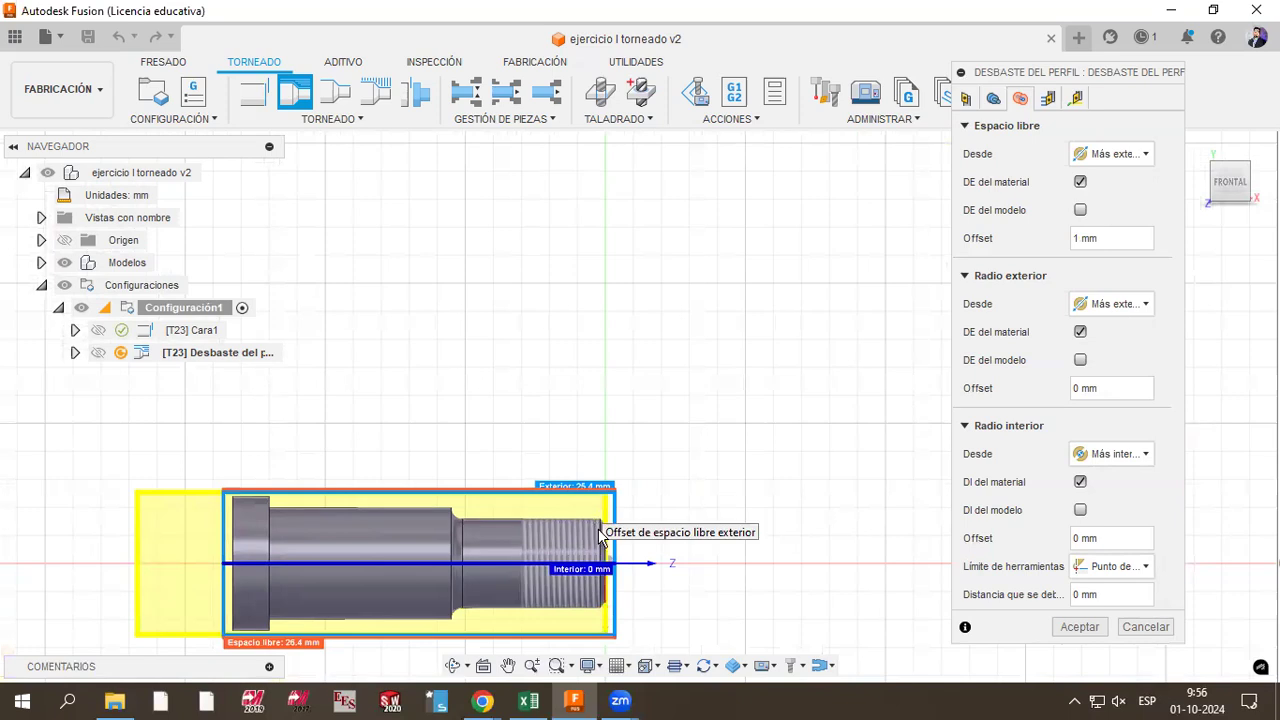
Step: Try an outer radius offset of -8 mm and inspect the boundary against the shaft's fillet and steps
scroll(600, 515, "up", 3)
scroll(620, 503, "down", 2)
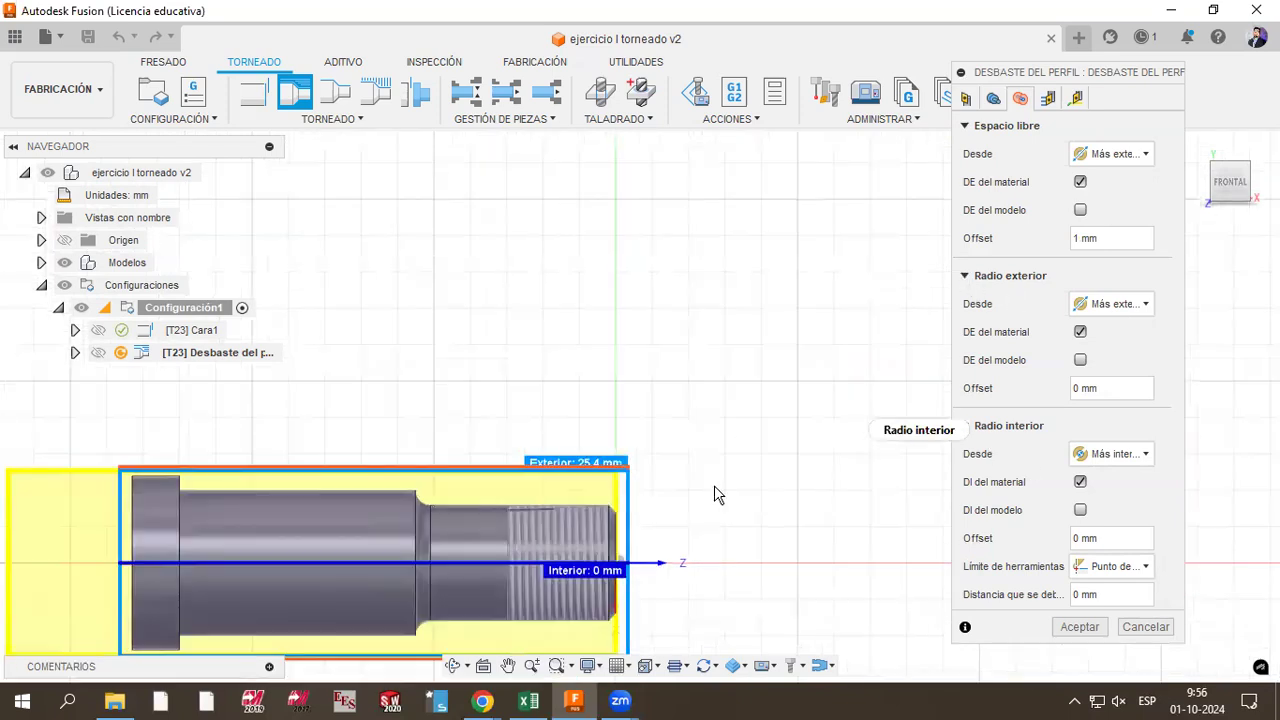
scroll(605, 482, "up", 2)
scroll(595, 443, "up", 2)
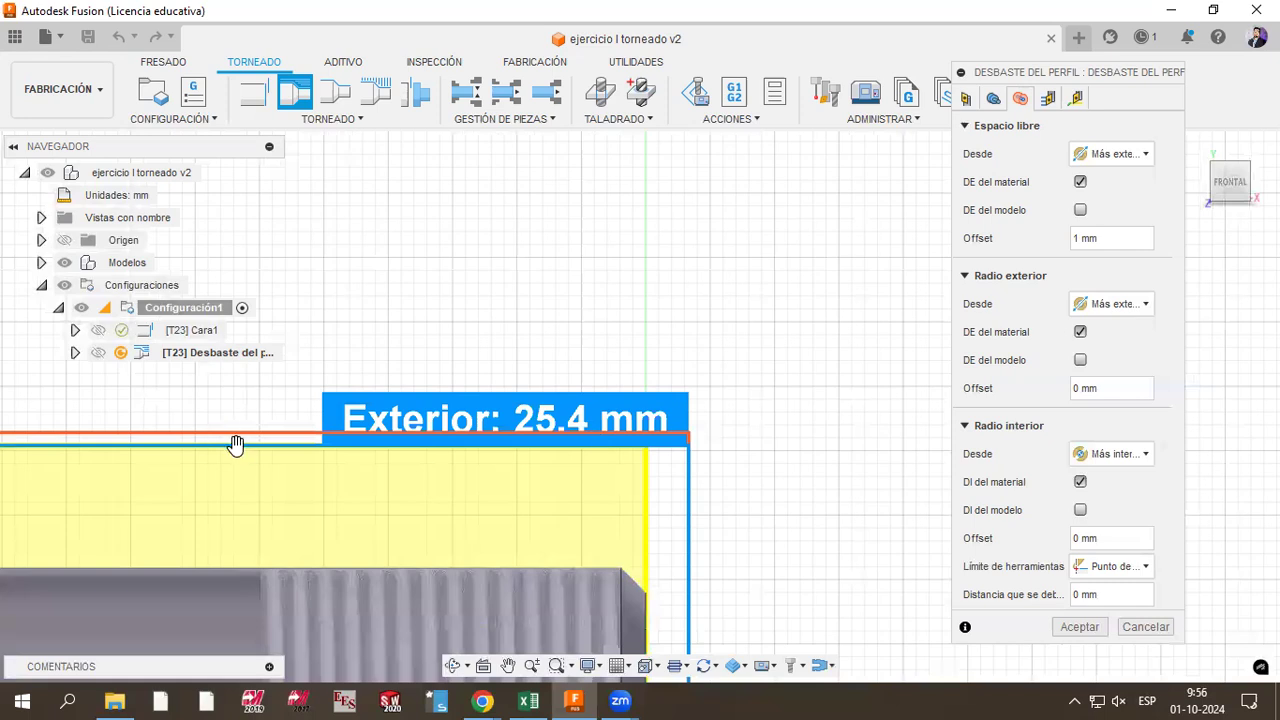
left_click_drag(237, 450, 274, 550)
scroll(736, 354, "down", 5)
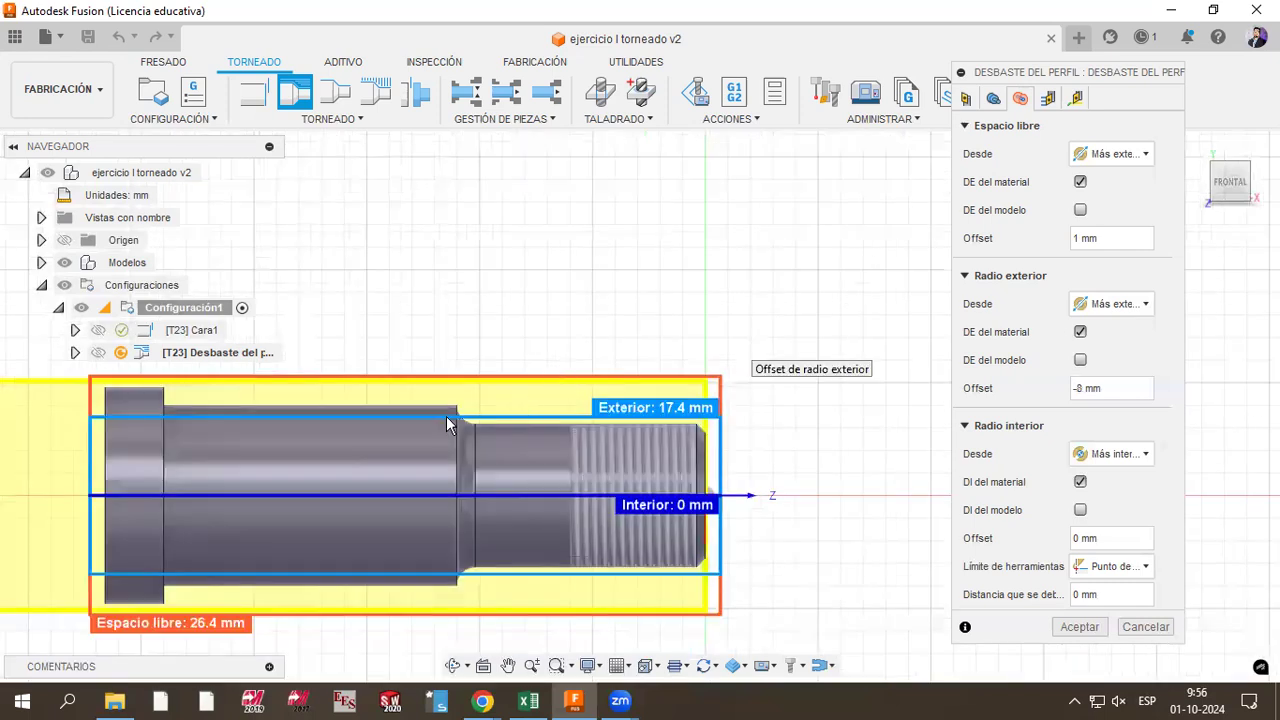
scroll(452, 426, "up", 5)
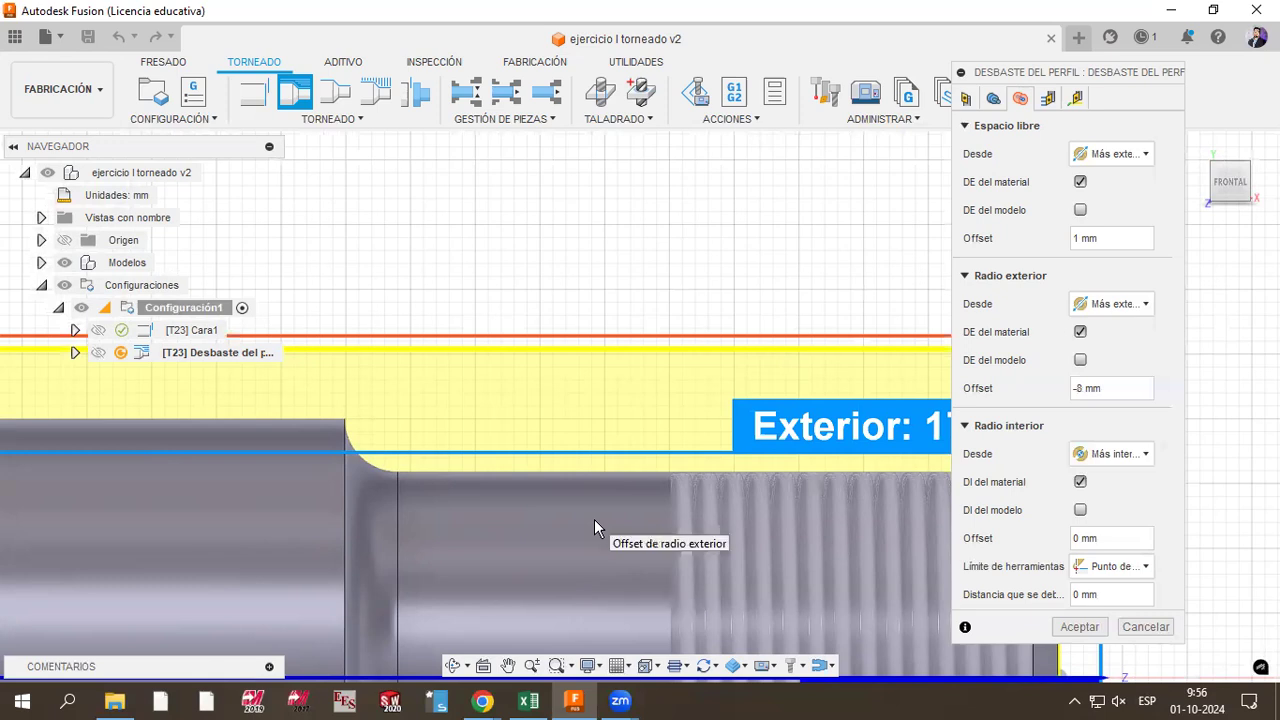
scroll(397, 418, "down", 5)
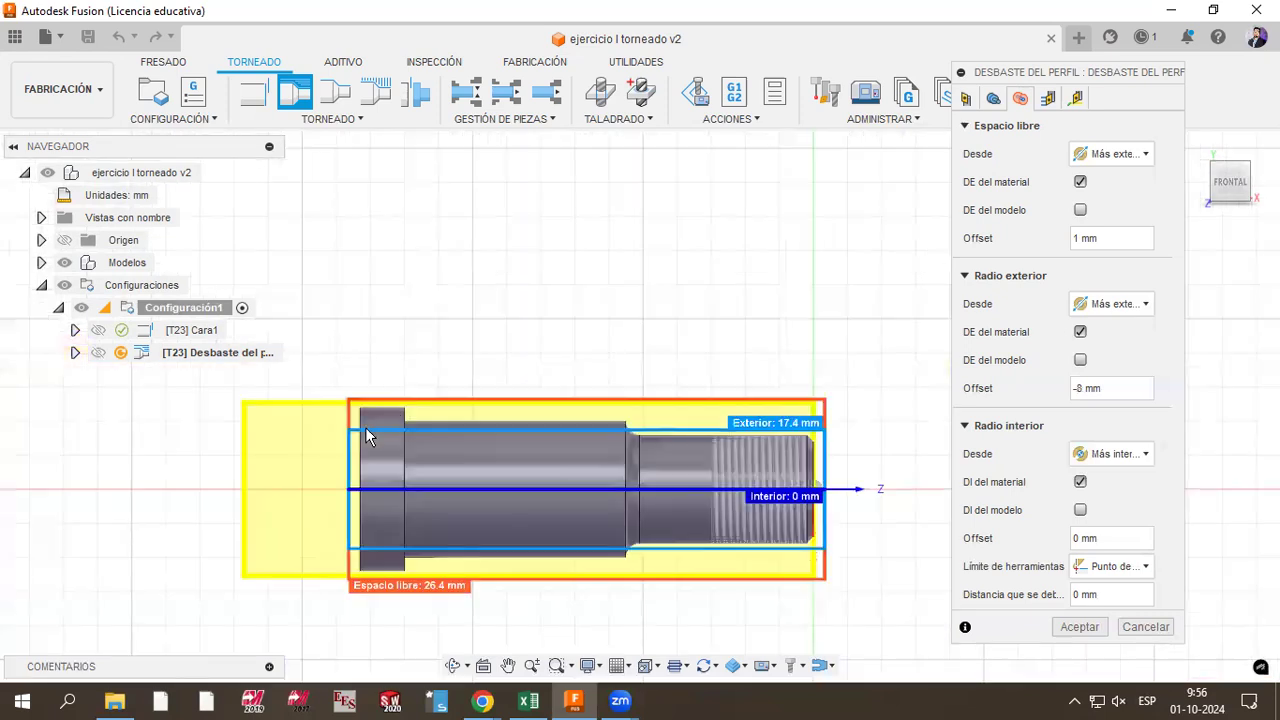
Step: Return the outer radius offset to 0 mm so the boundary matches the stock's outer diameter
scroll(365, 427, "up", 5)
scroll(480, 491, "down", 2)
left_click_drag(483, 493, 496, 344)
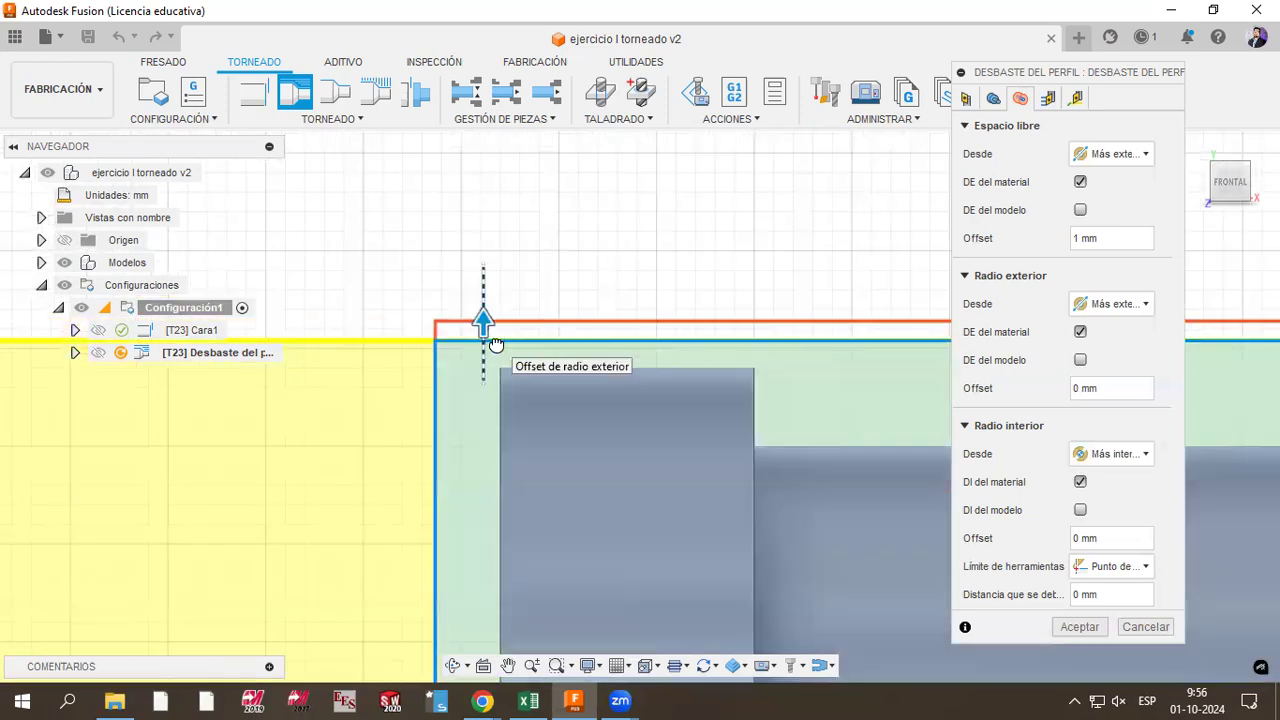
scroll(297, 430, "down", 4)
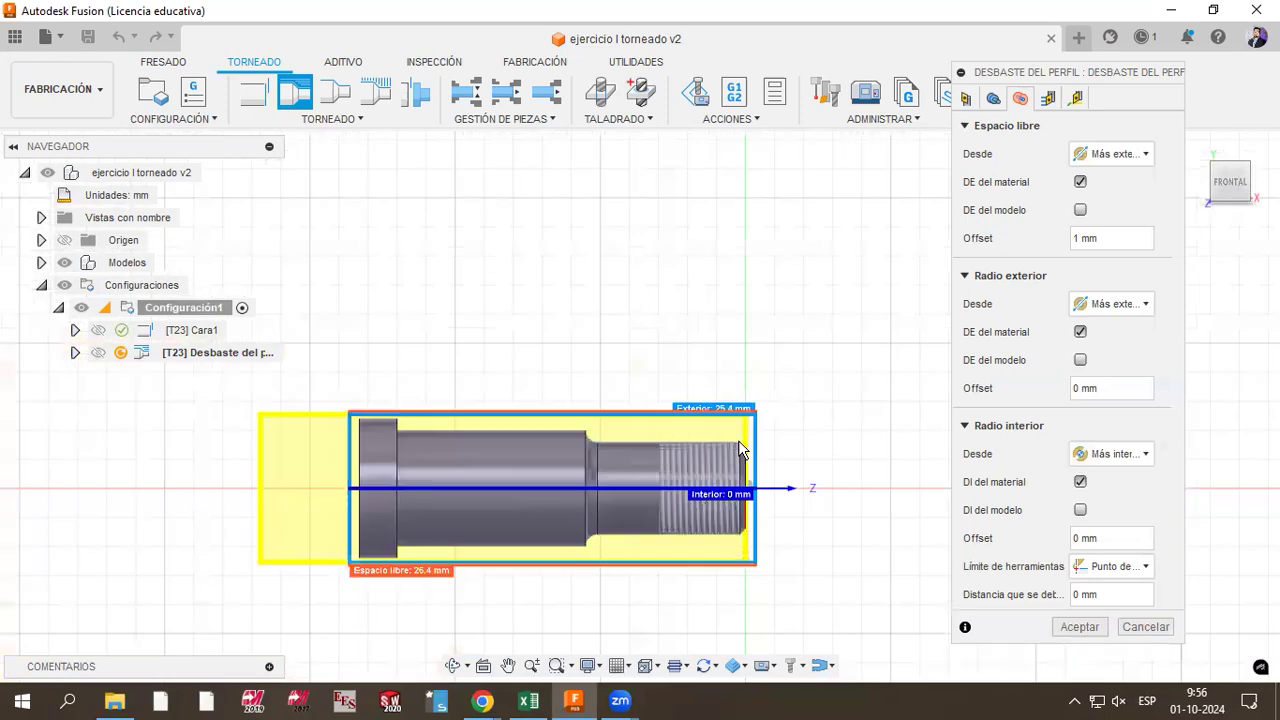
scroll(609, 430, "down", 2)
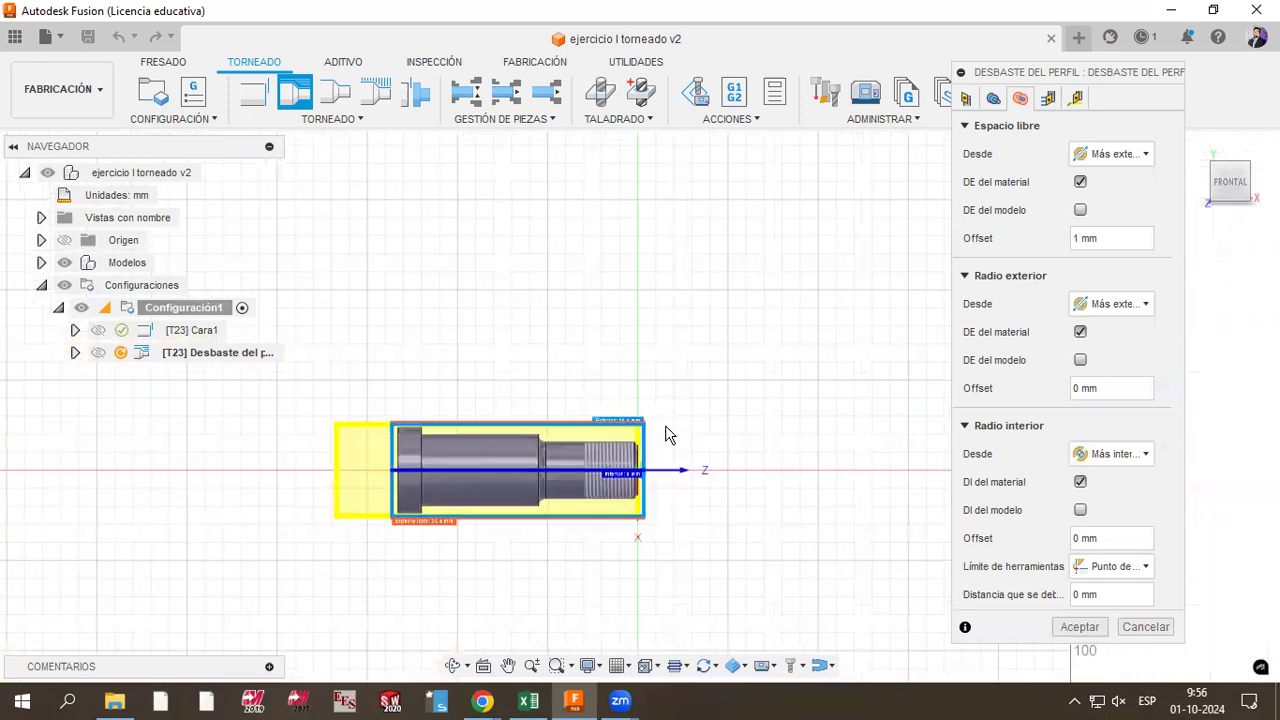
scroll(668, 432, "up", 2)
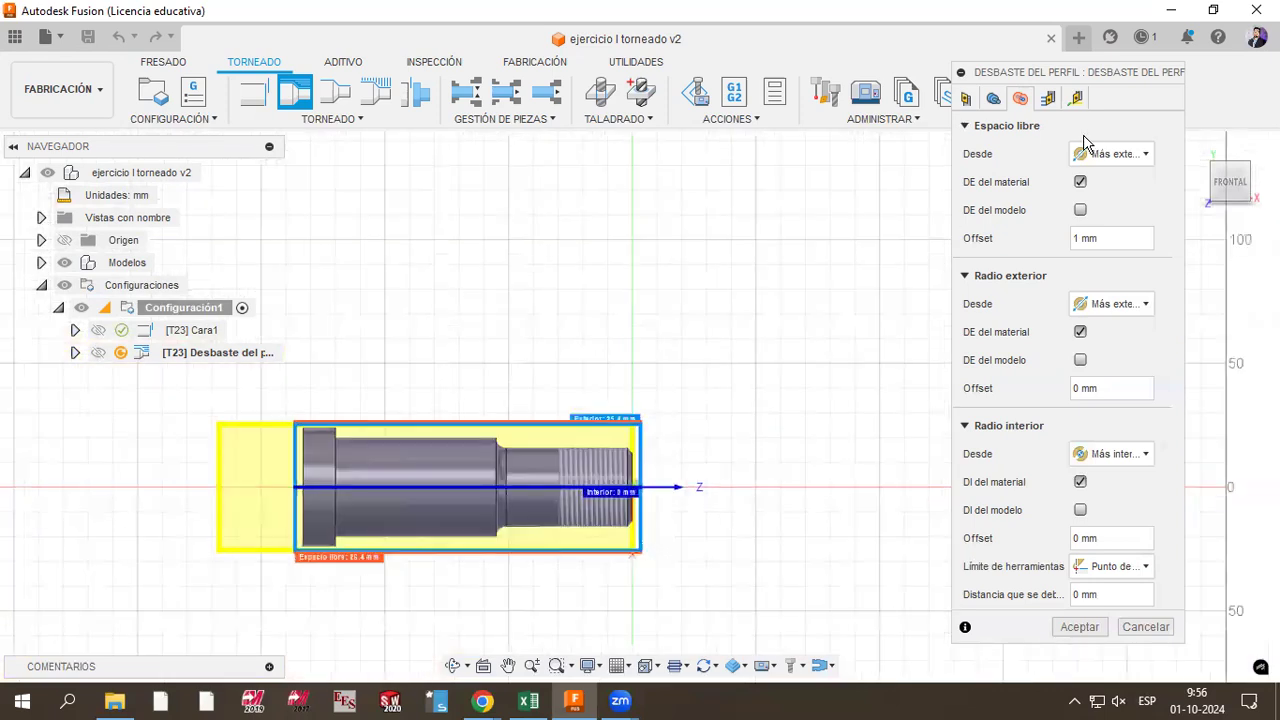
Step: In the roughing passes settings, set the stock to leave in X to 0.5 mm
left_click(1048, 99)
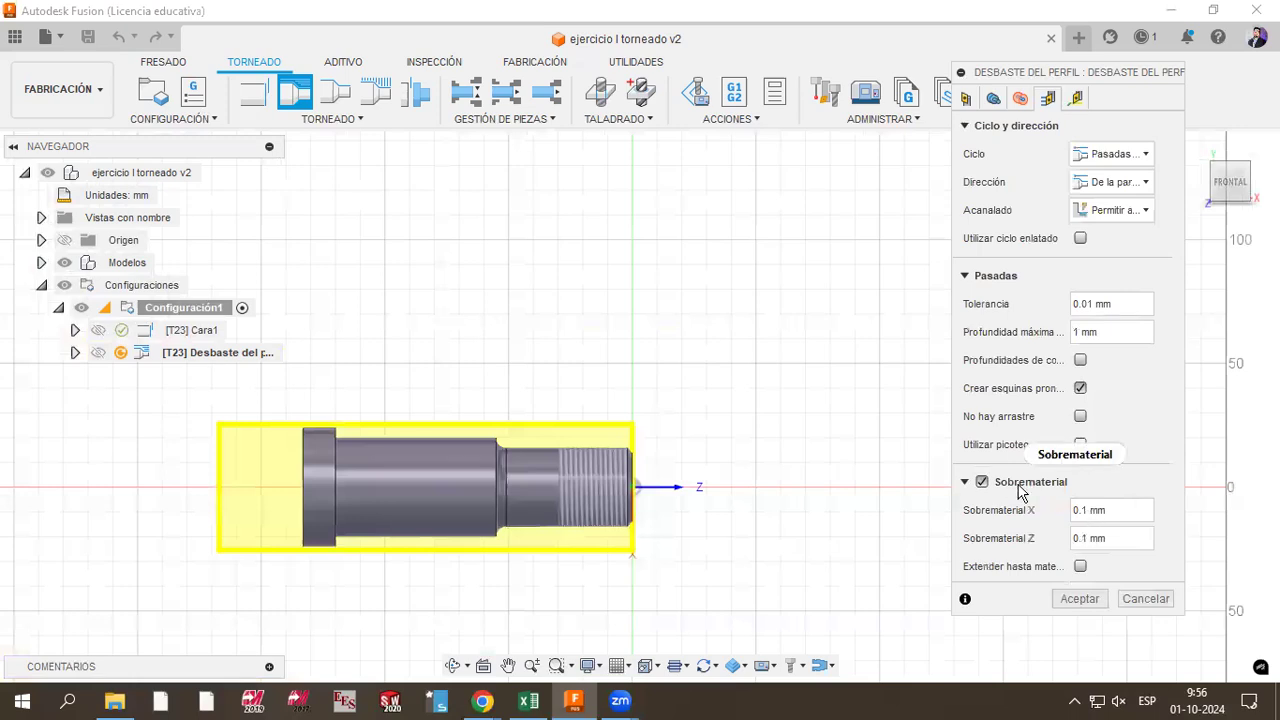
mouse_move(1020, 490)
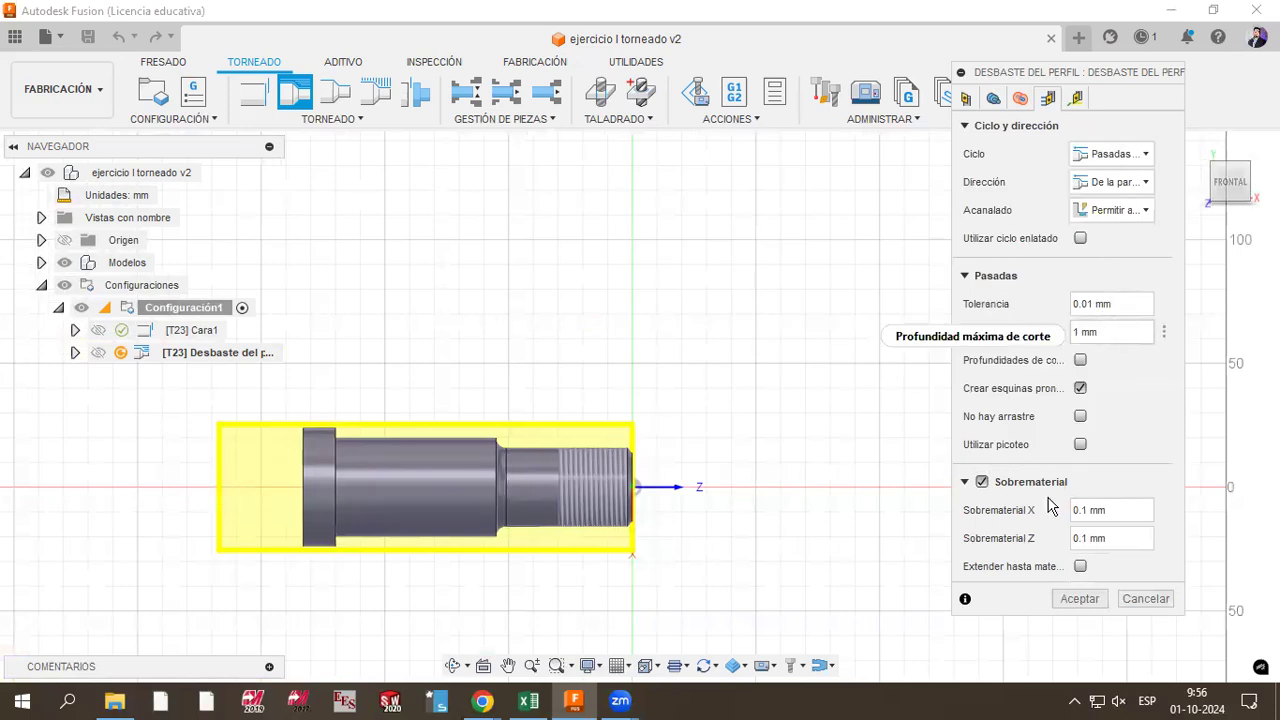
left_click(1113, 337)
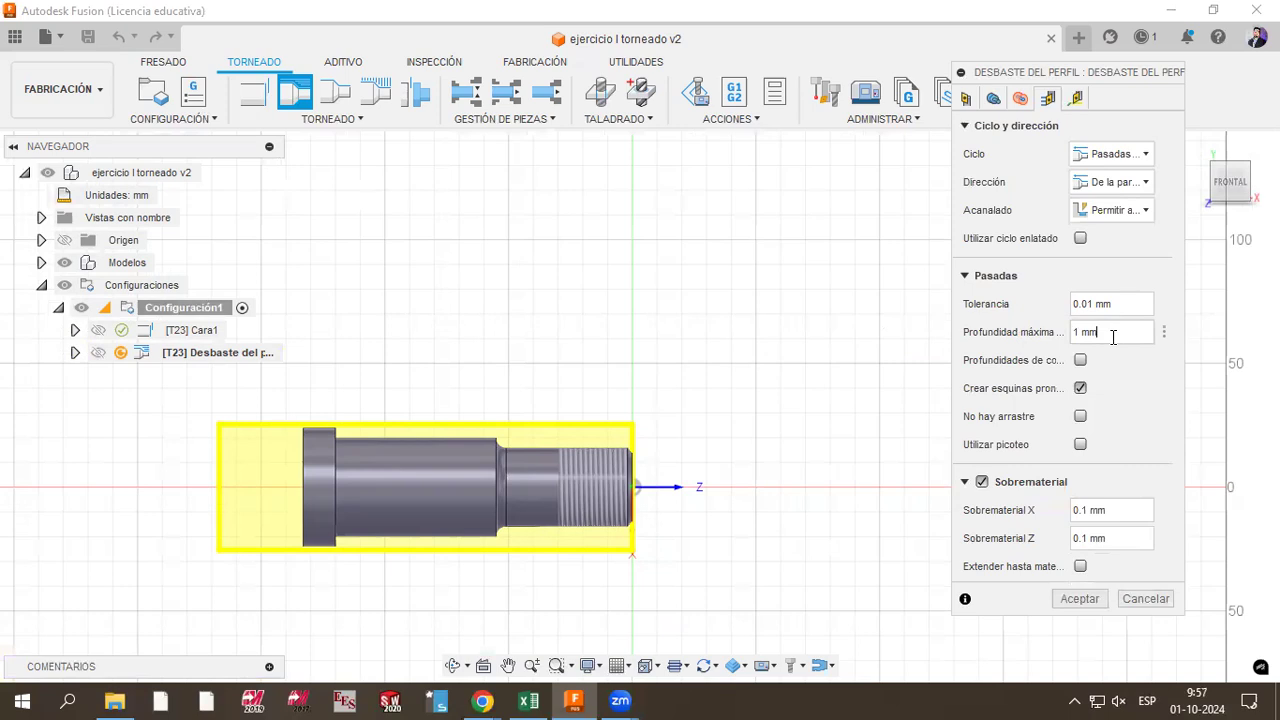
left_click(1016, 524)
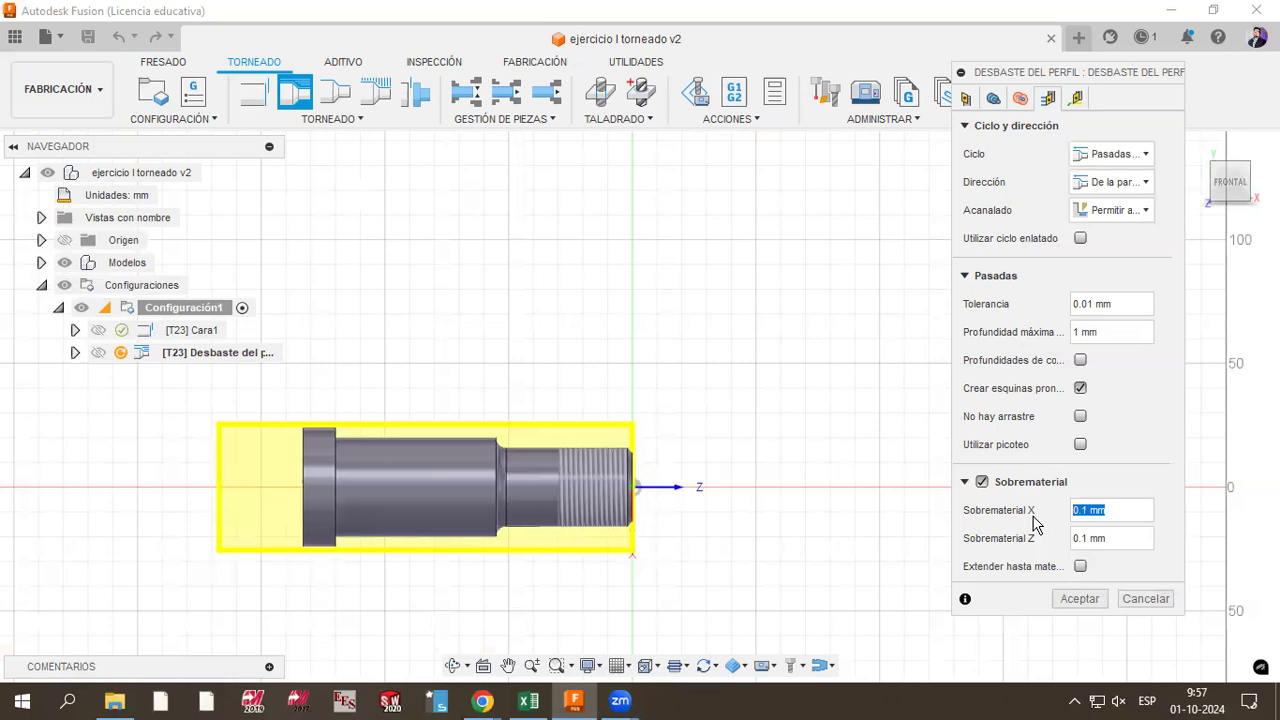
type("0.5")
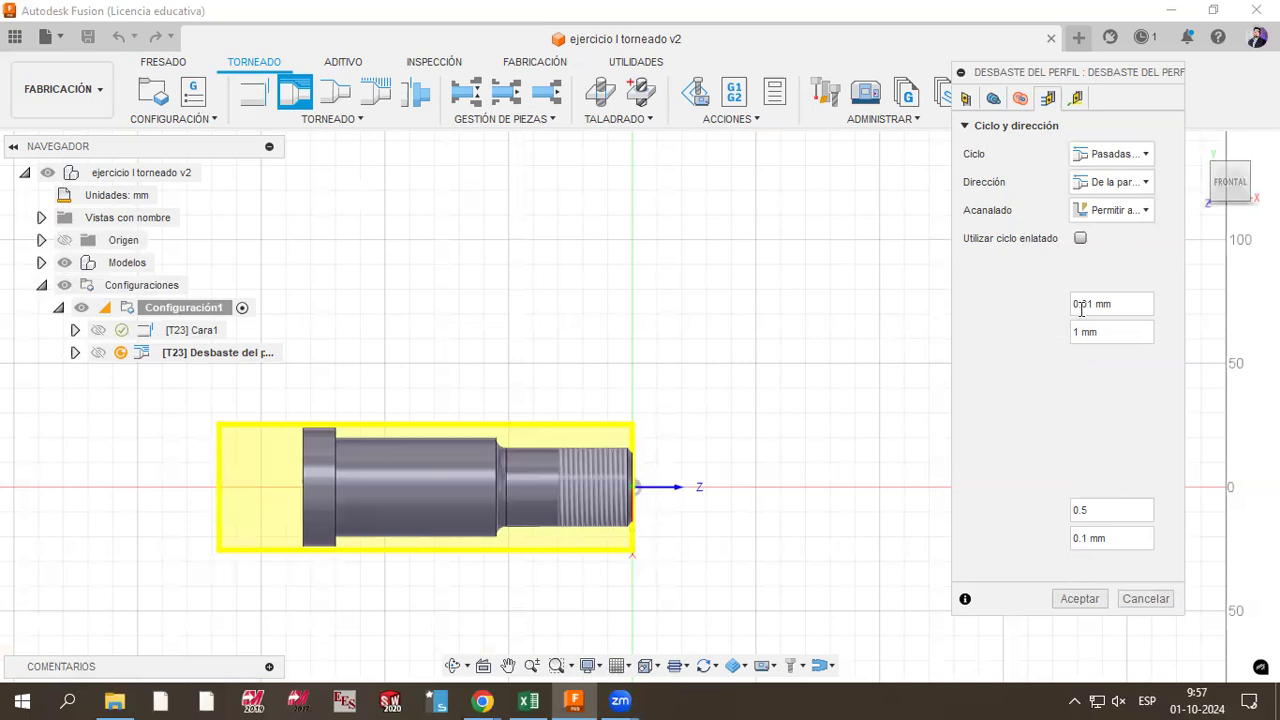
Step: Move the roughing settings dialog clear of the window edge and review the available cycle types for the passes
left_click_drag(1118, 78, 1086, 86)
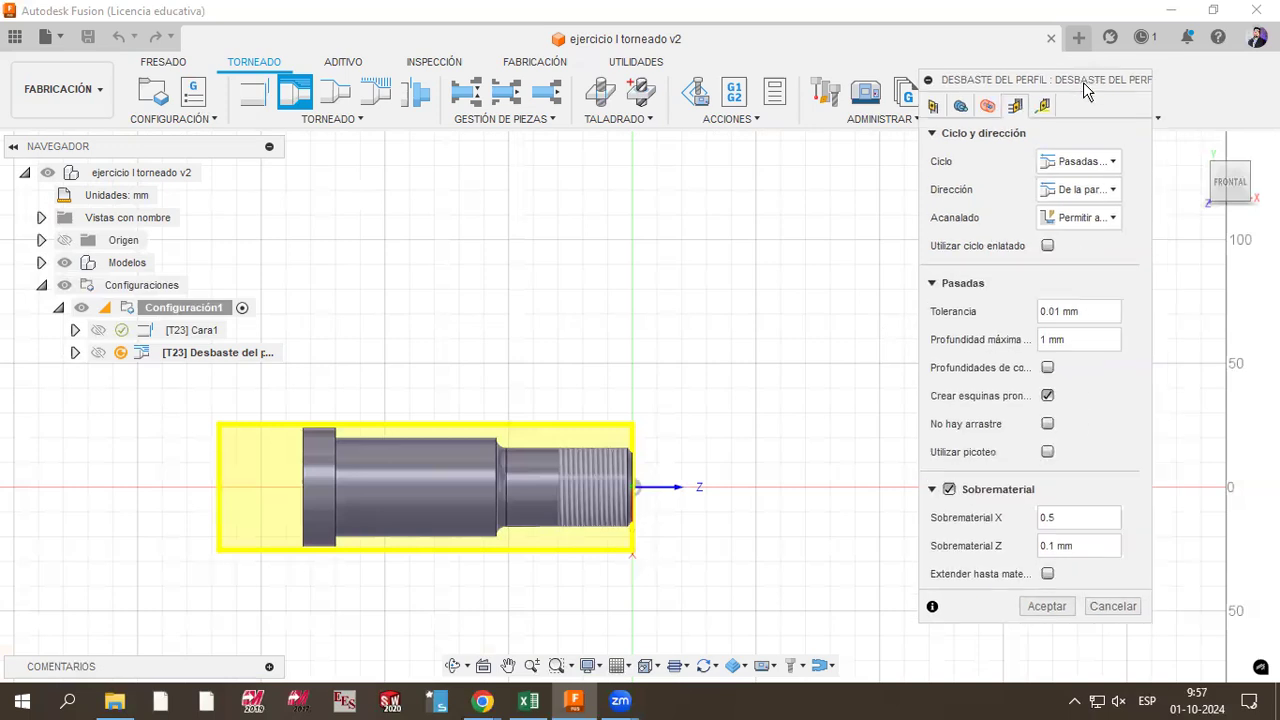
left_click(1062, 163)
left_click(1062, 163)
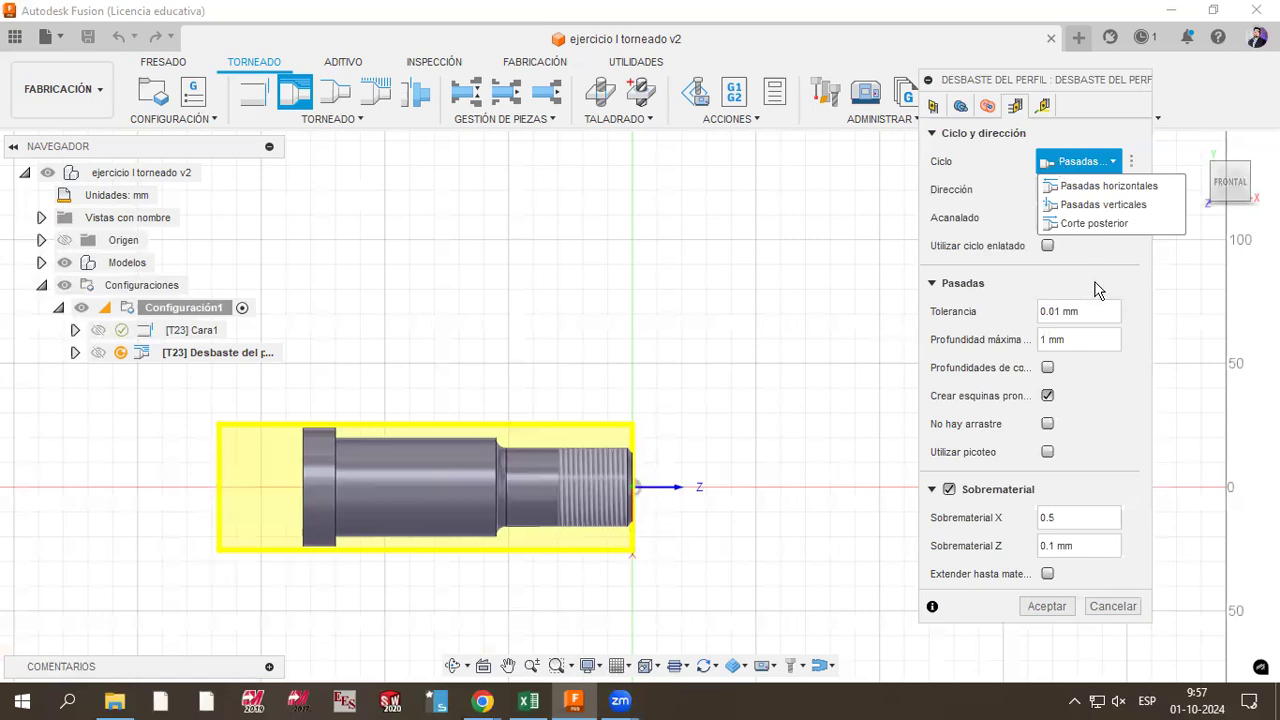
left_click(1093, 250)
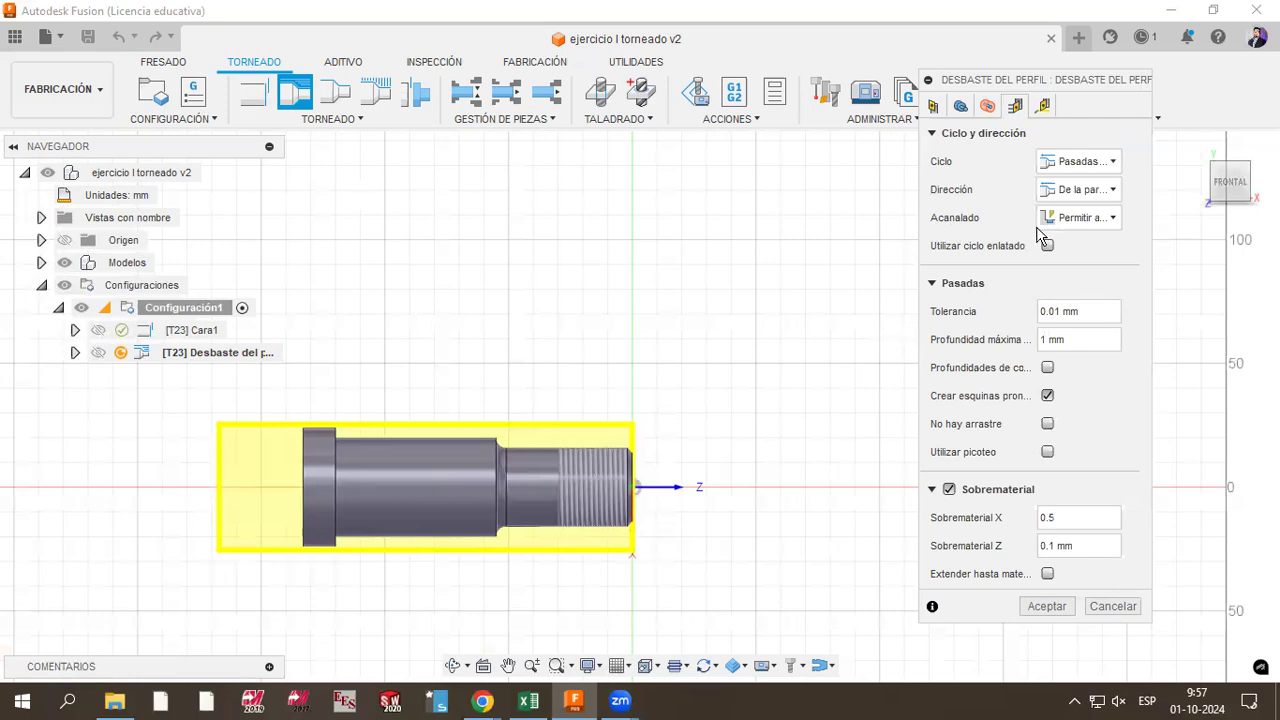
Step: Inspect the fillet between the shaft's two diameters and review the available grooving options
scroll(525, 478, "down", 2)
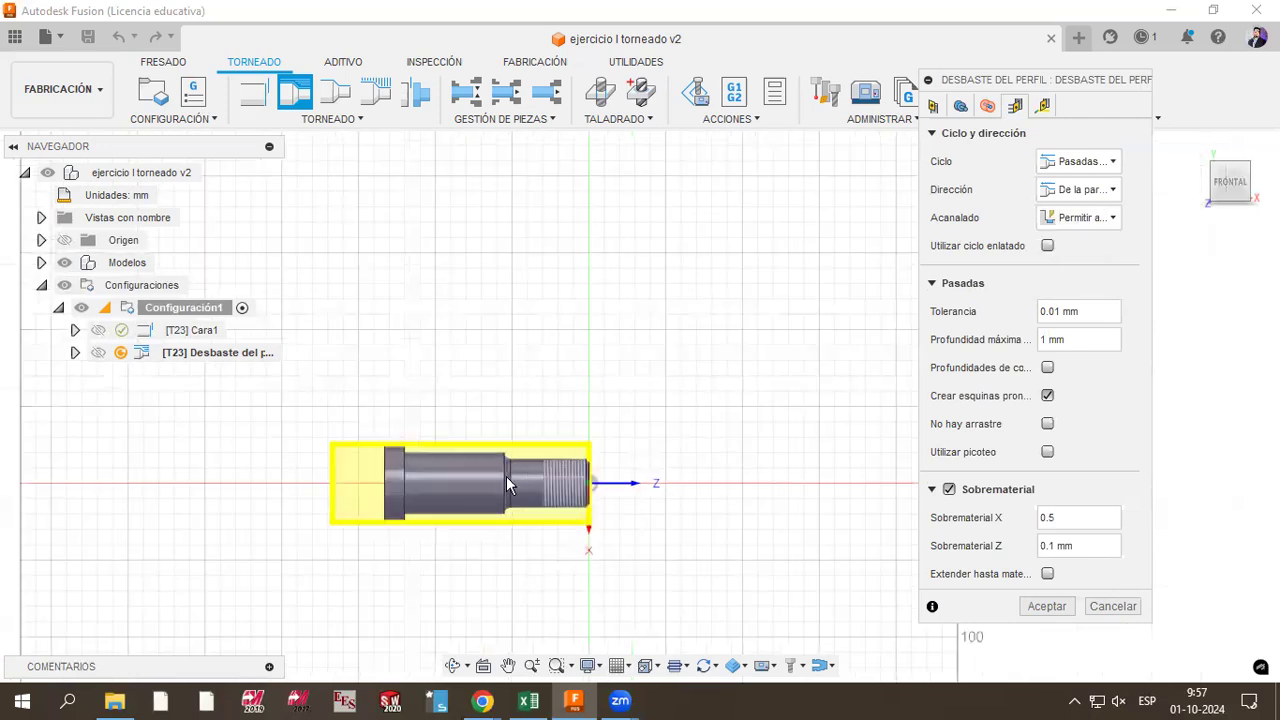
scroll(506, 476, "up", 5)
scroll(446, 420, "up", 1)
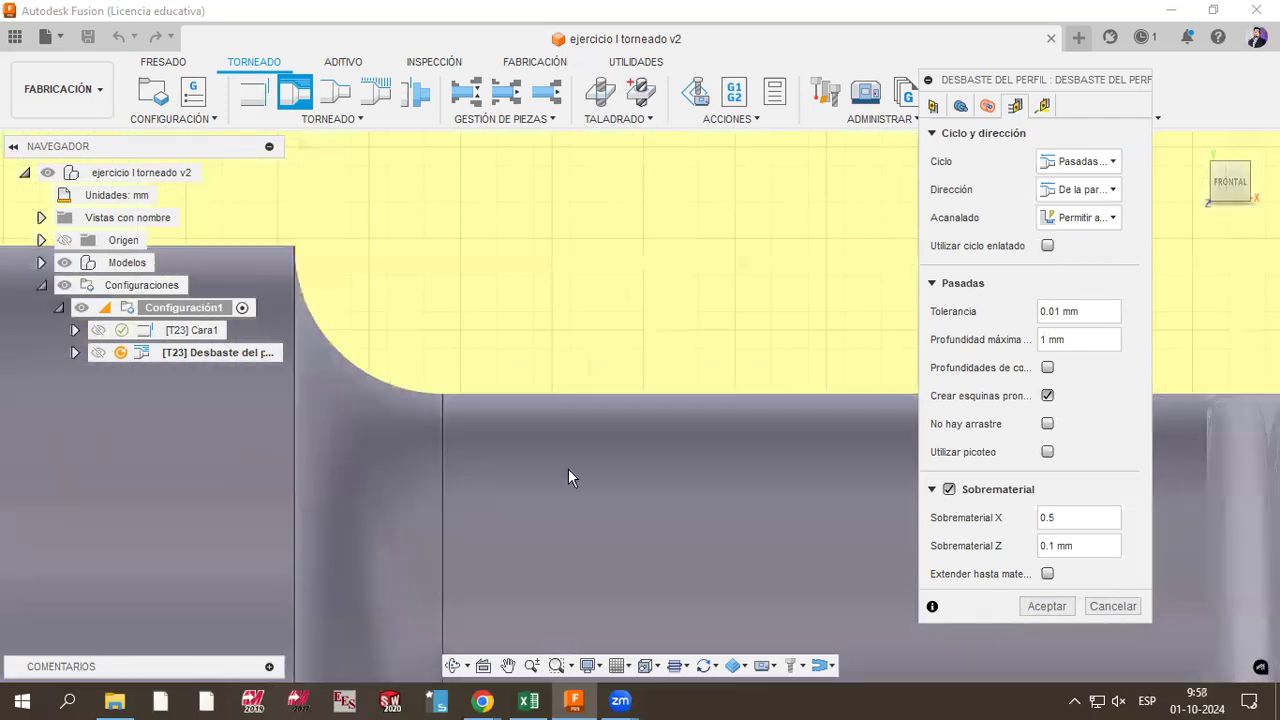
left_click(1083, 218)
left_click(569, 366)
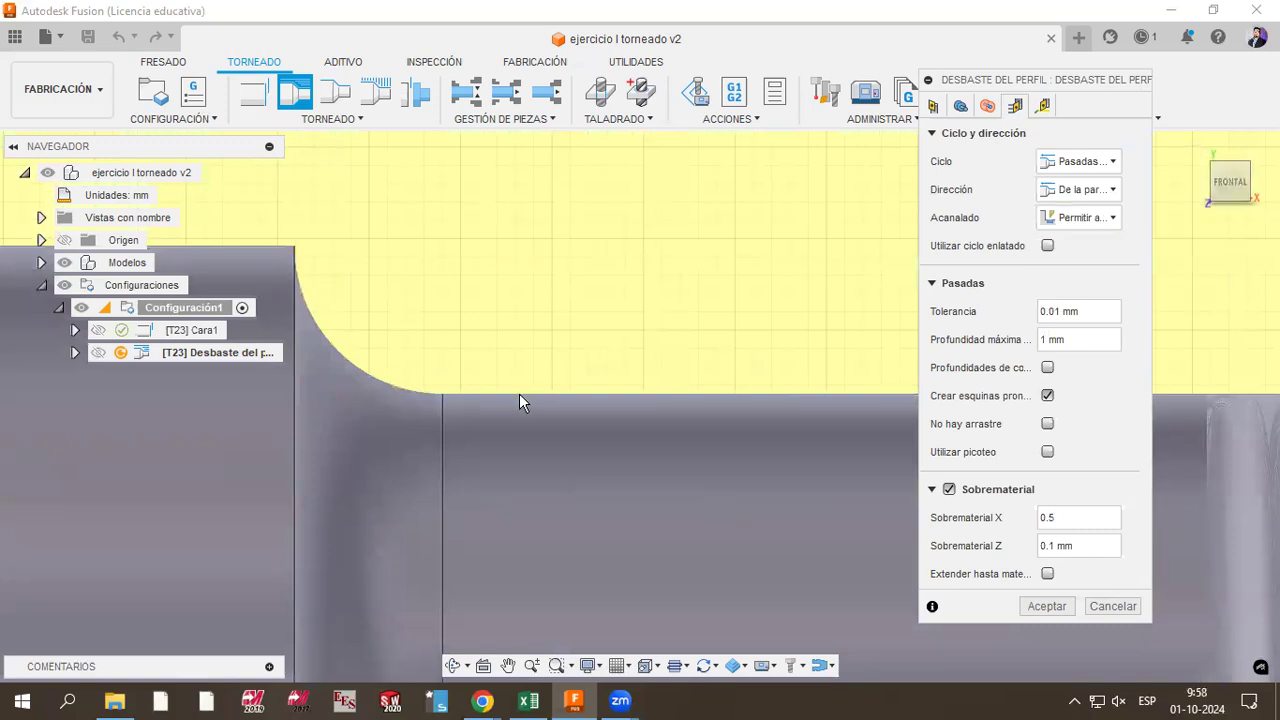
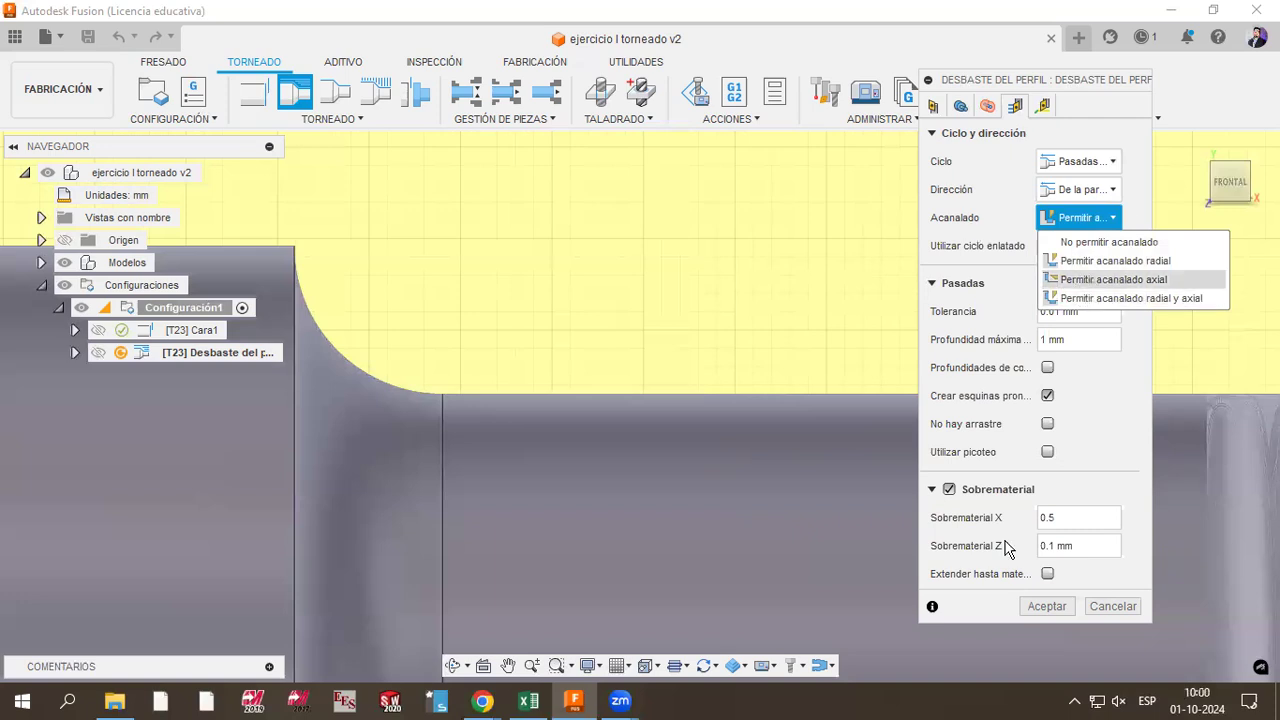
left_click(1023, 150)
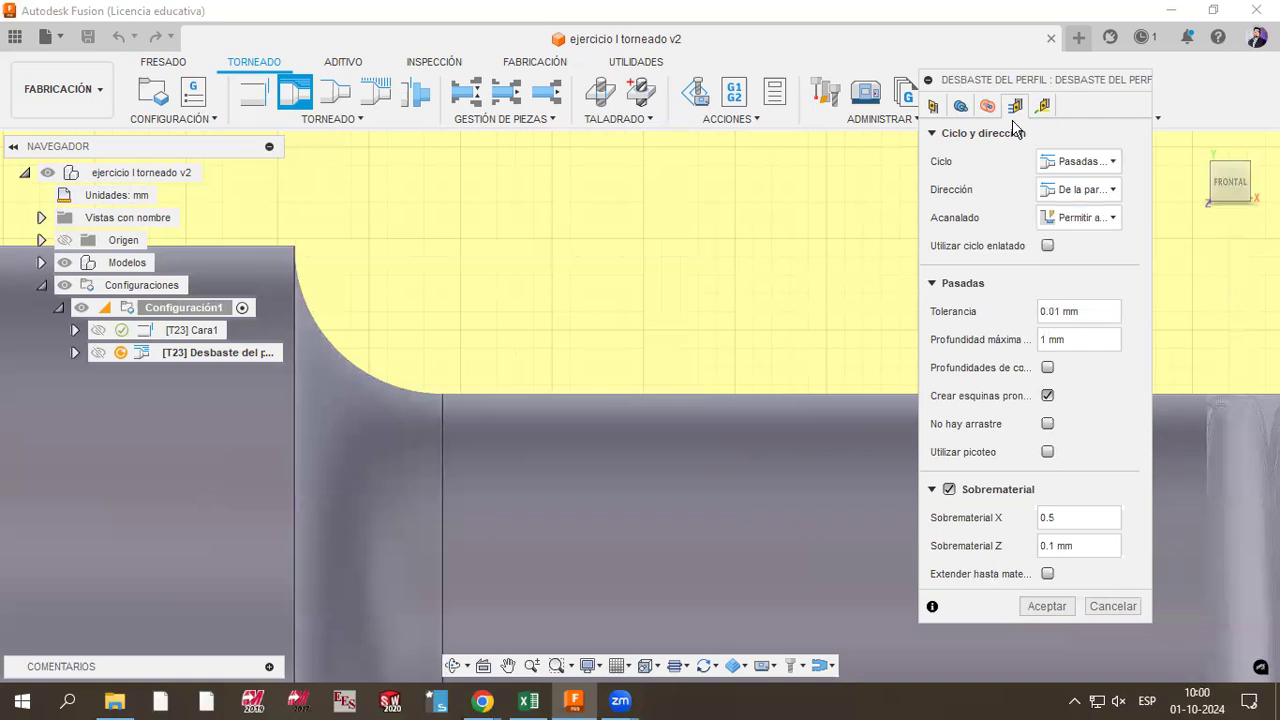
Step: Review the rapid feed mode and Z approach options in the roughing operation's linking settings
left_click(1040, 108)
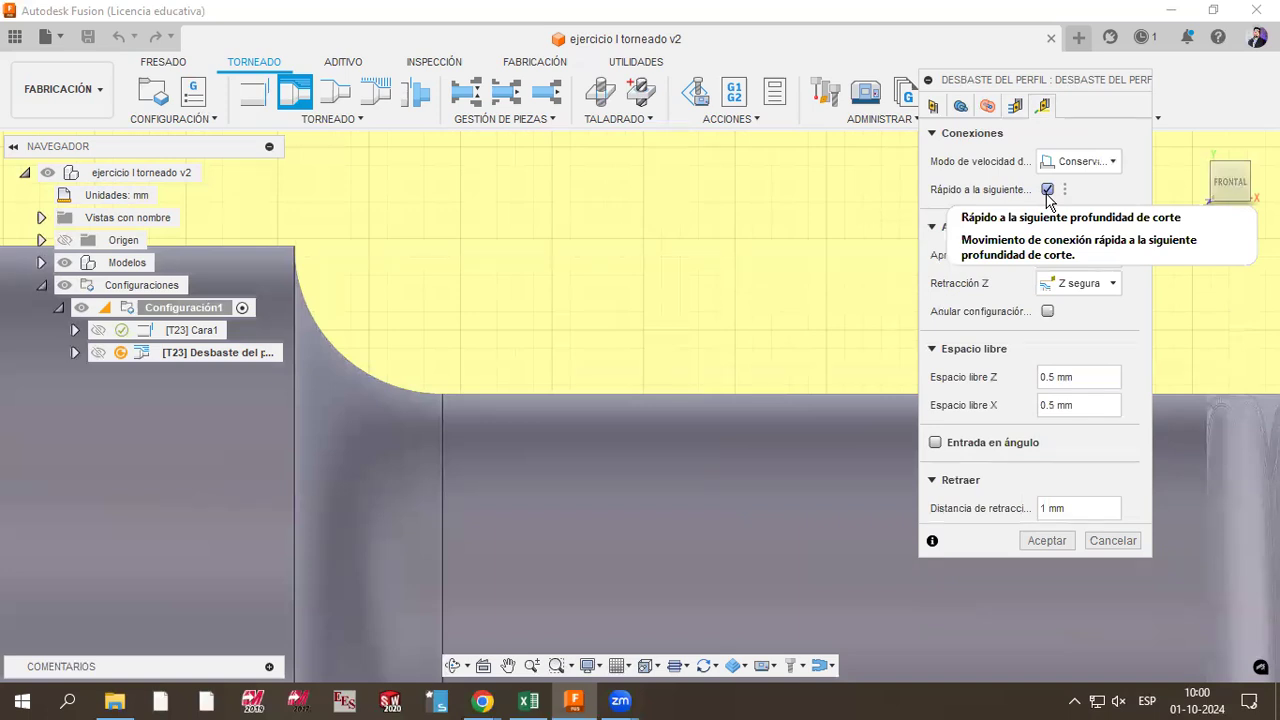
left_click(1080, 165)
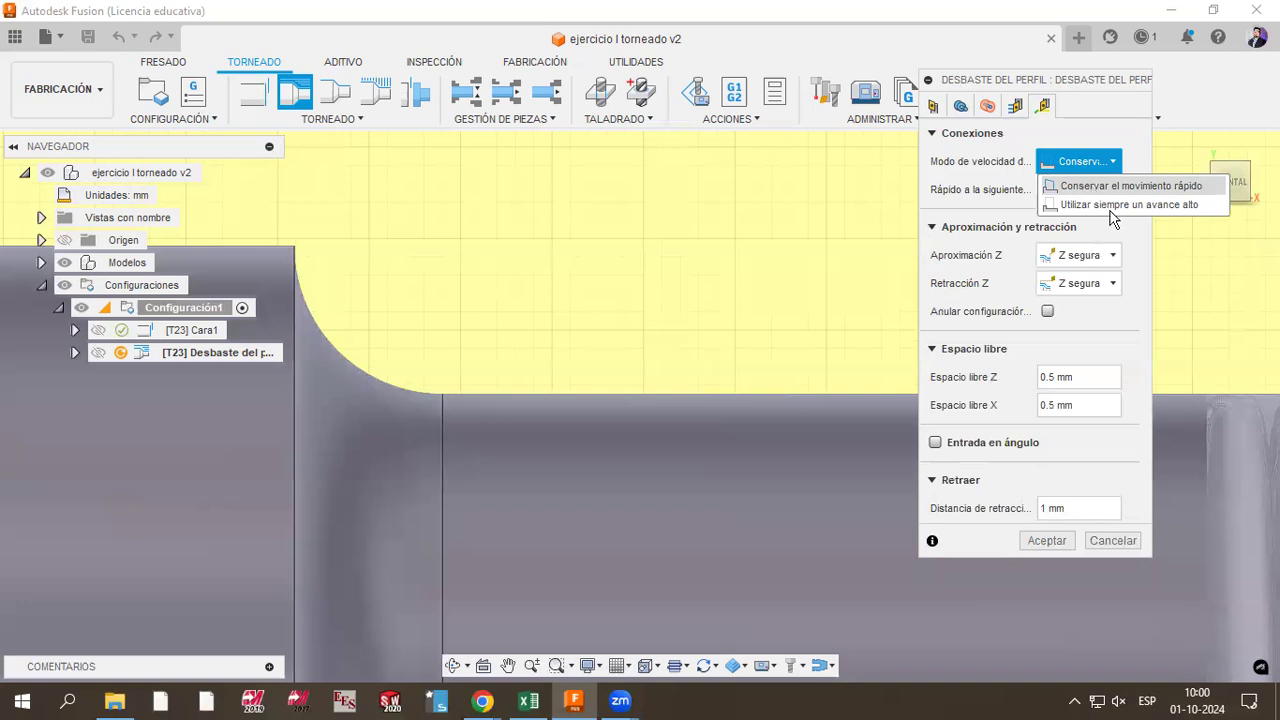
left_click(1097, 124)
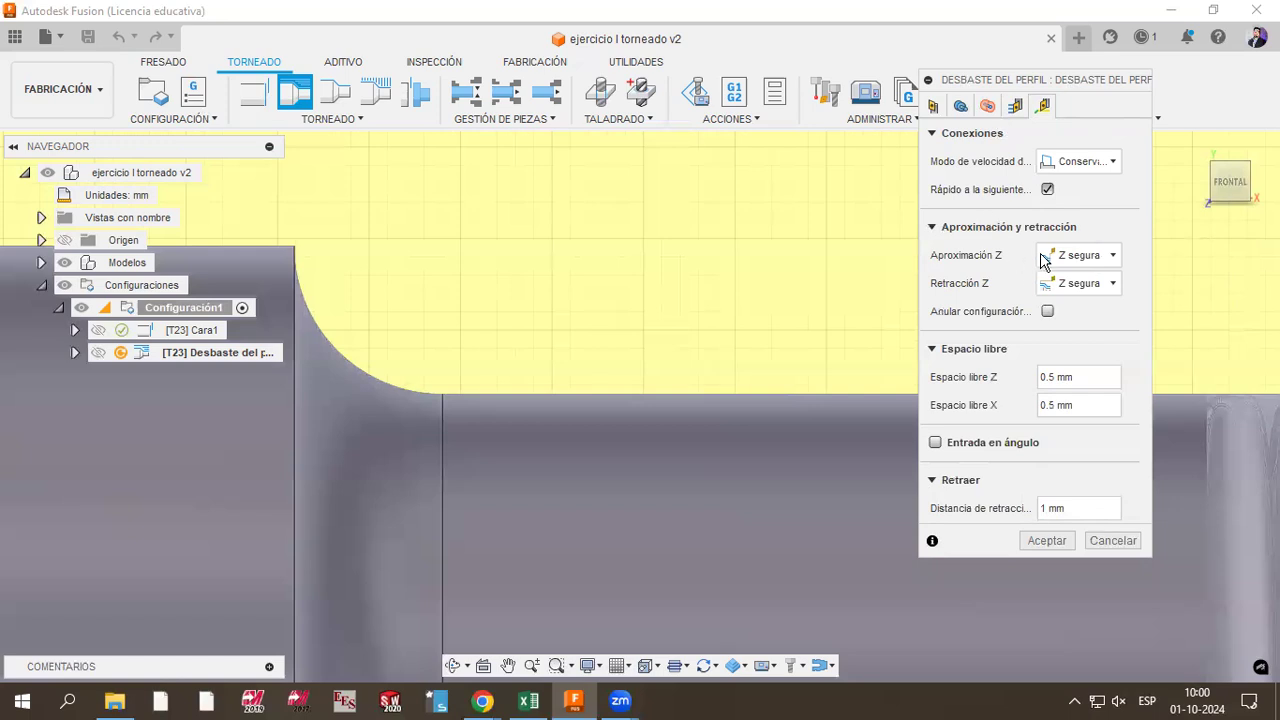
left_click(1089, 262)
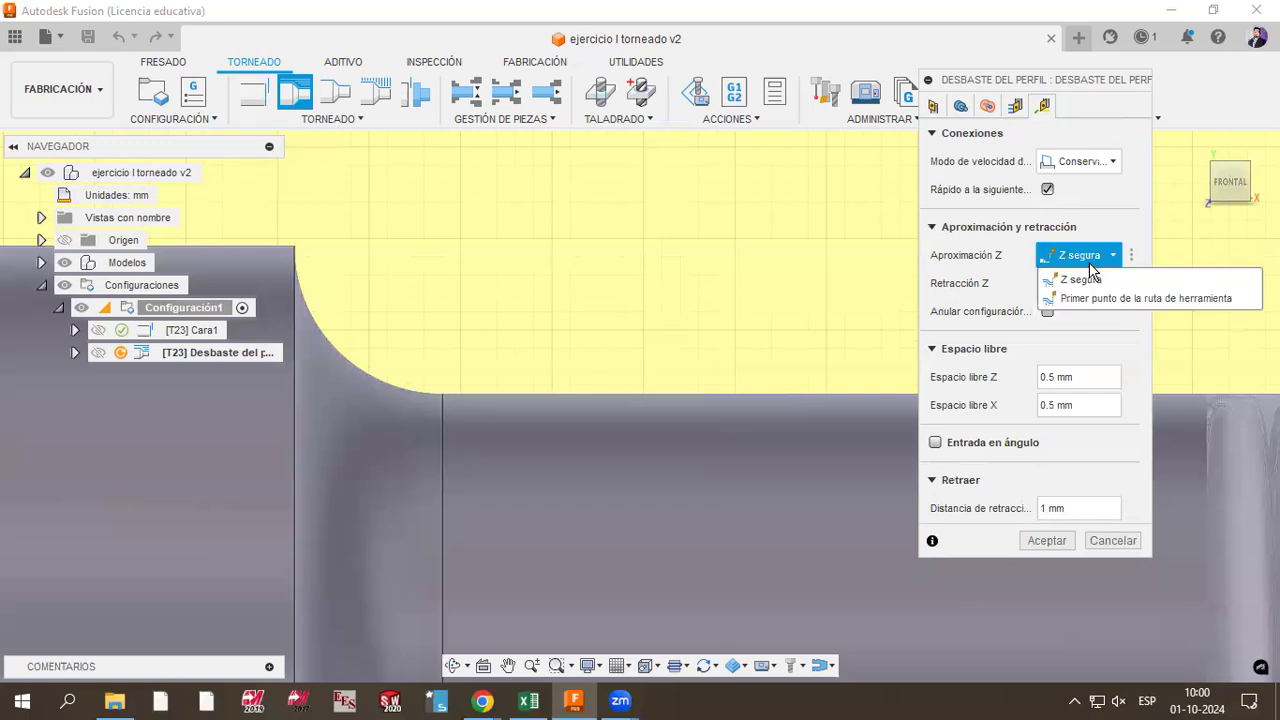
left_click(1087, 256)
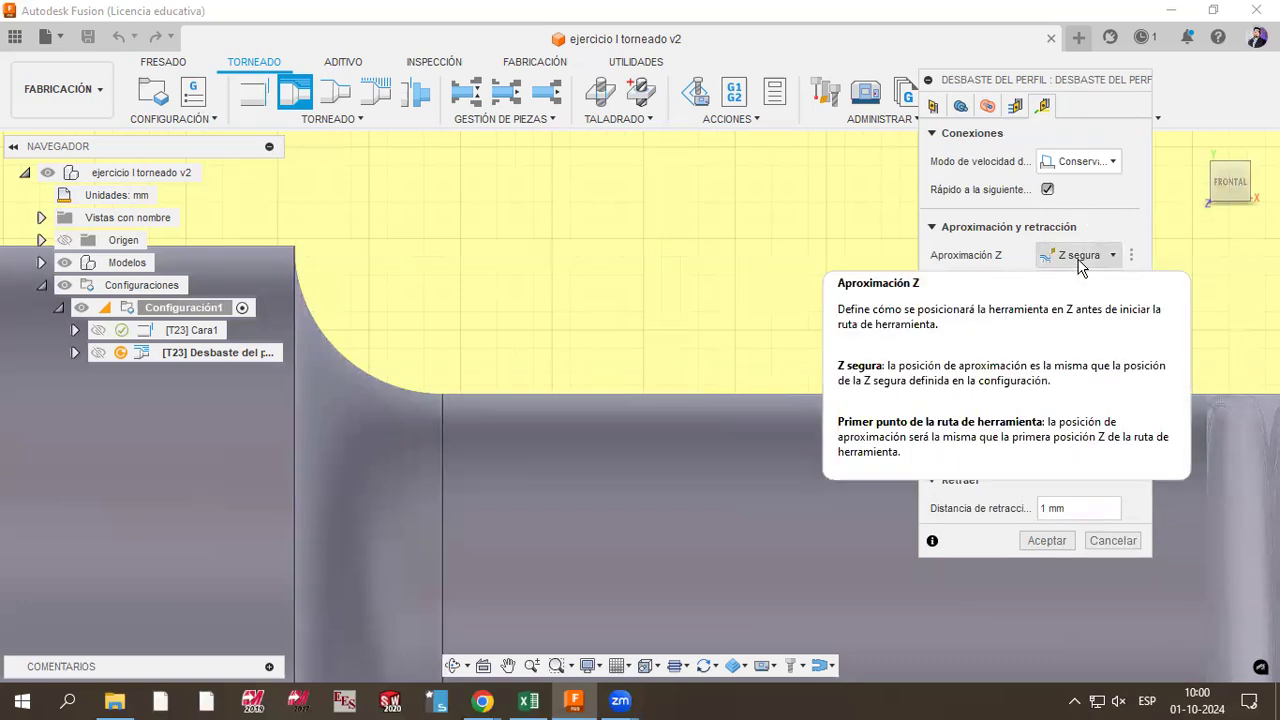
Step: Raise the clearance radius offset to 15 mm, moving its boundary away from the stock's outer diameter
scroll(519, 431, "down", 5)
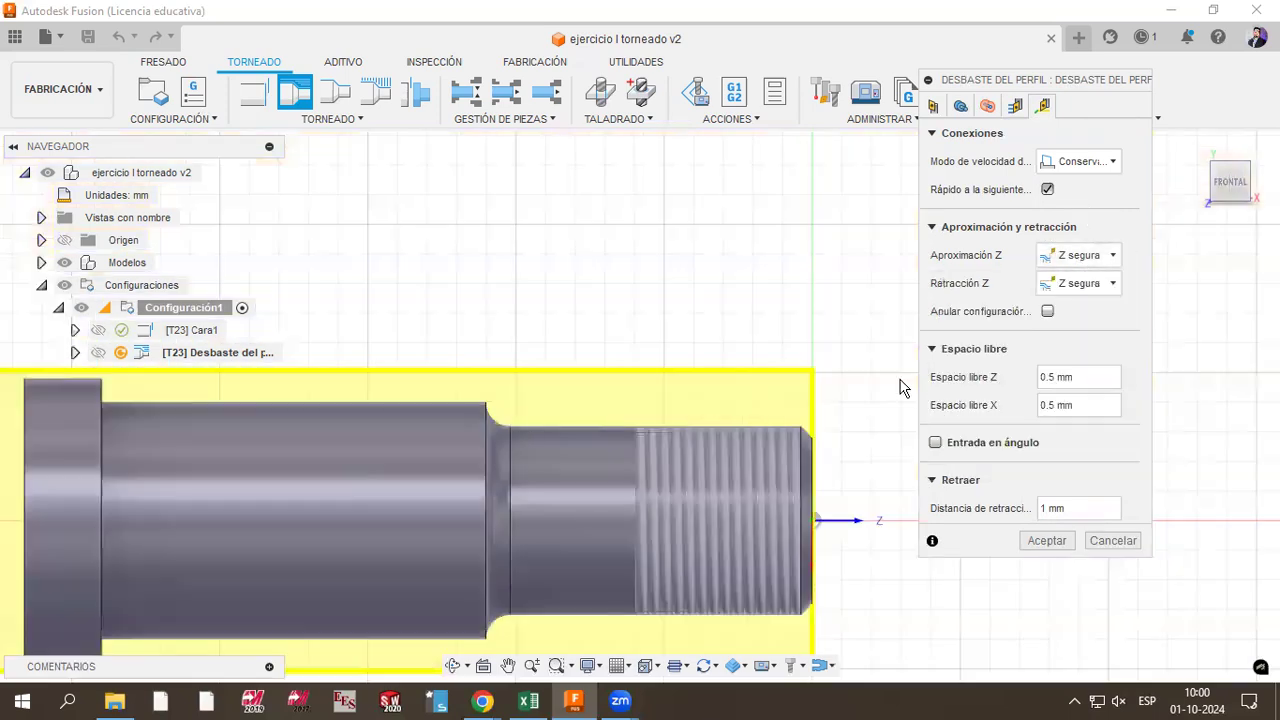
scroll(720, 357, "up", 4)
left_click(982, 108)
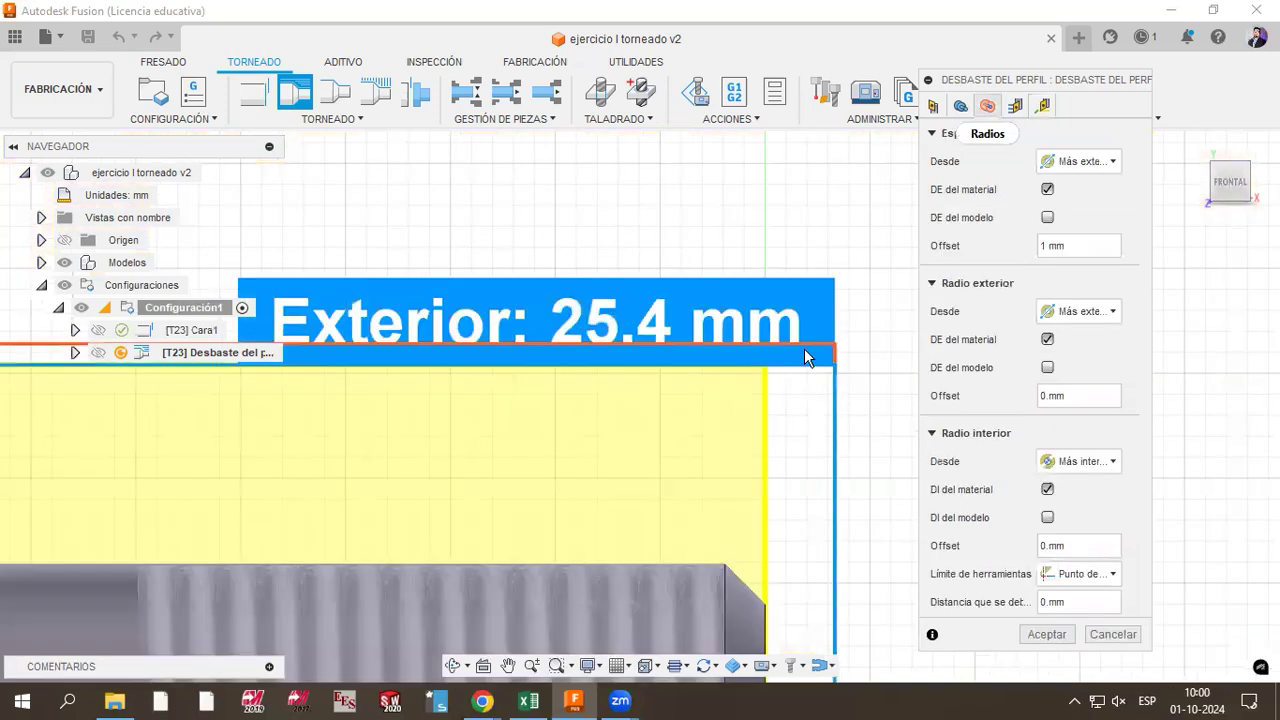
scroll(712, 350, "up", 2)
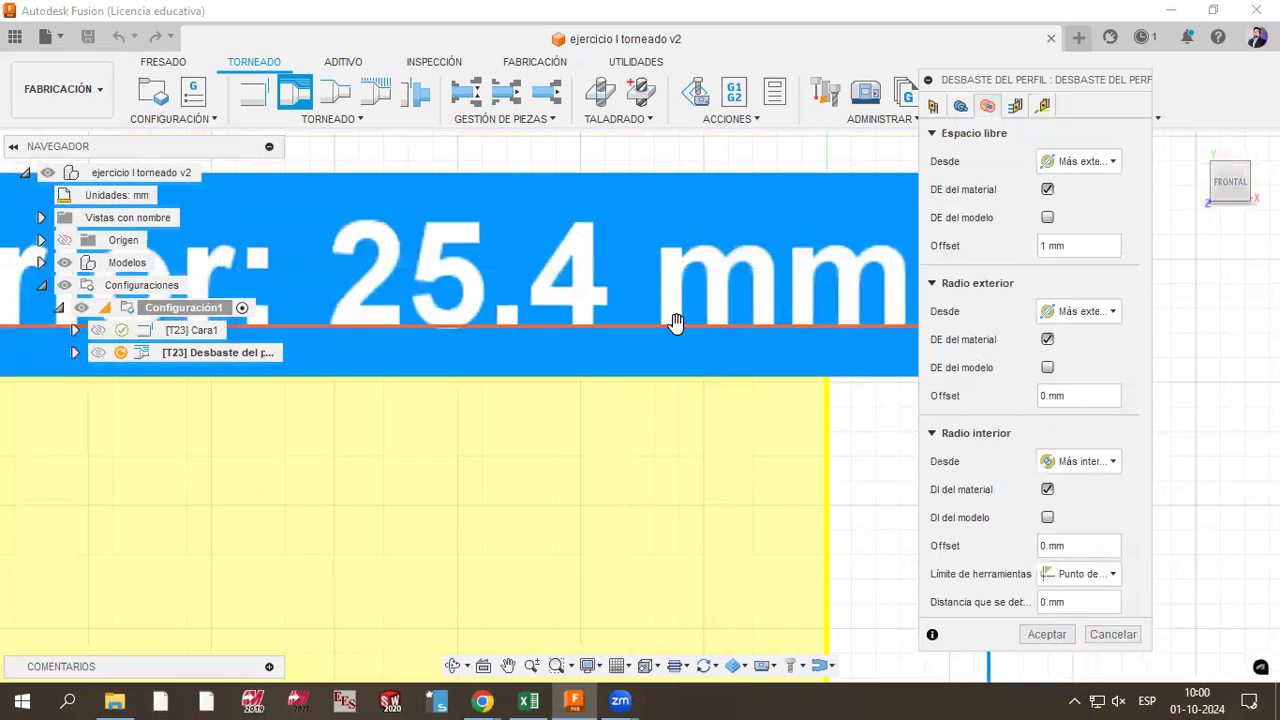
scroll(712, 358, "down", 2)
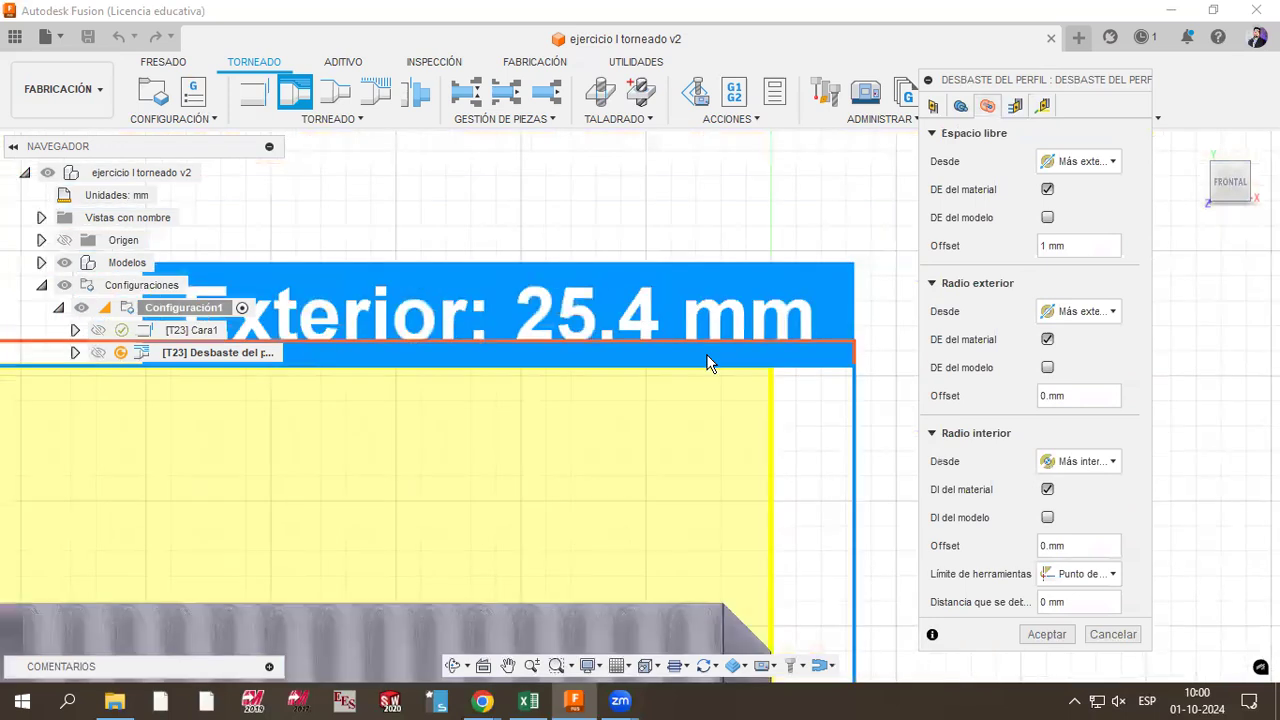
scroll(710, 360, "down", 1)
left_click_drag(363, 346, 425, 130)
scroll(462, 375, "down", 2)
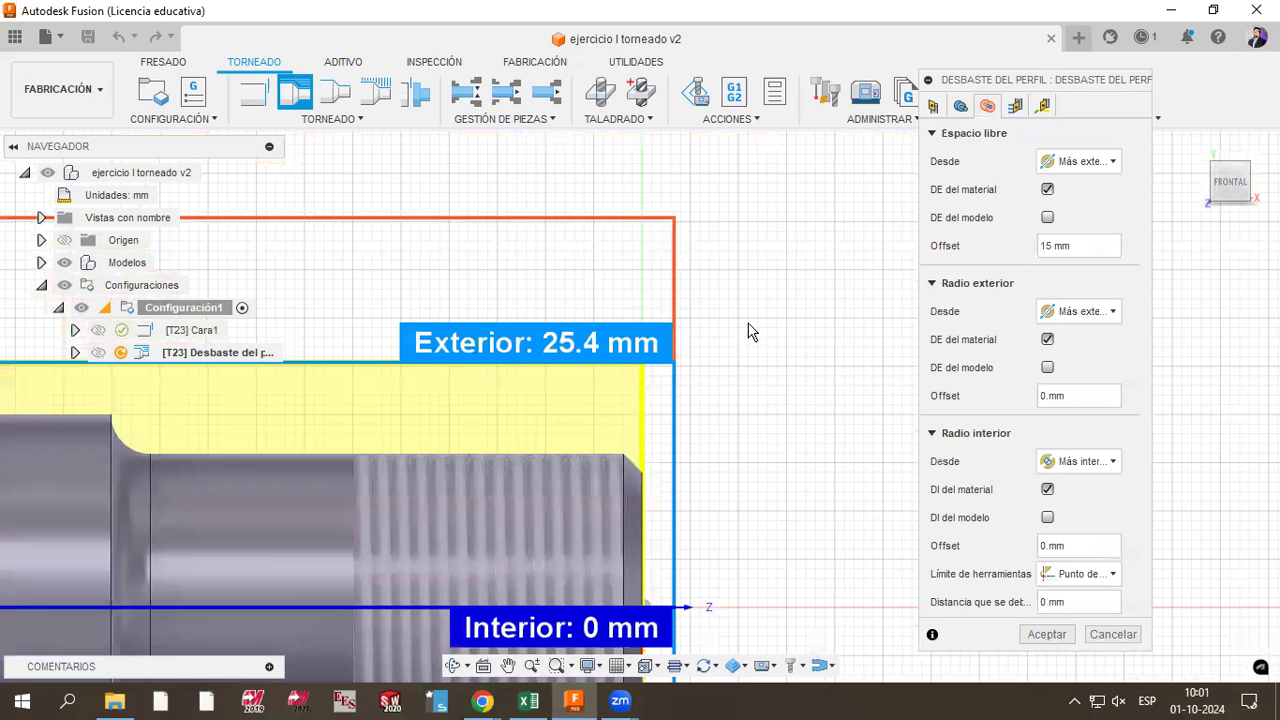
Step: Check the linking settings against the model and return the clearance radius offset to 1 mm
left_click(1040, 107)
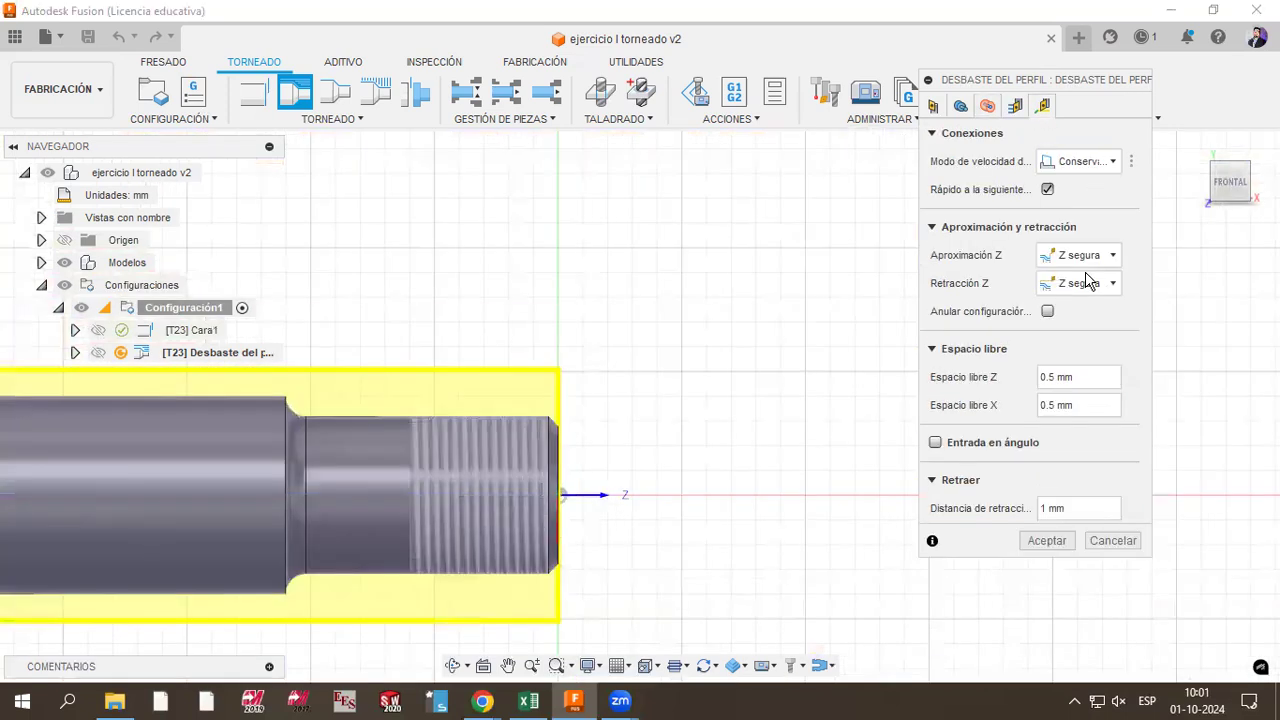
scroll(533, 287, "up", 2)
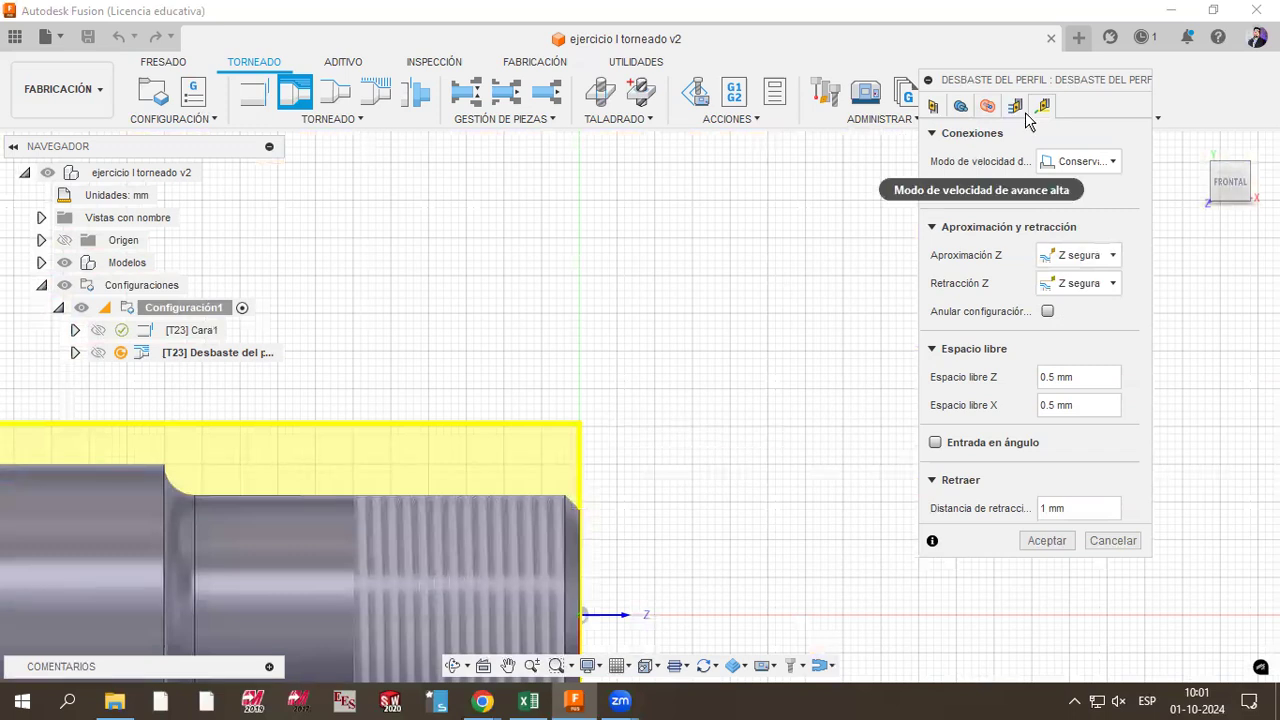
left_click(990, 108)
left_click_drag(379, 305, 371, 363)
scroll(376, 455, "up", 2)
left_click_drag(376, 461, 386, 517)
scroll(386, 517, "up", 2)
scroll(549, 400, "down", 4)
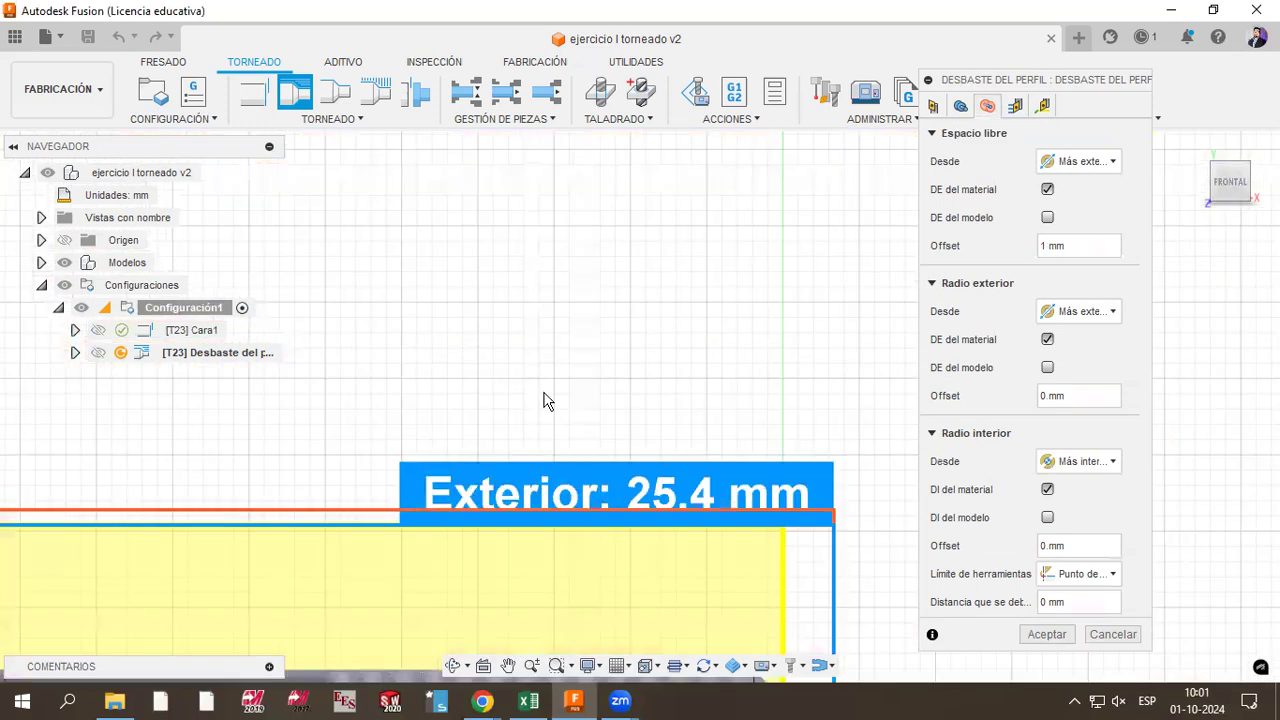
Step: Check the linking clearances and accept the profile roughing settings to generate the toolpath
left_click(1043, 105)
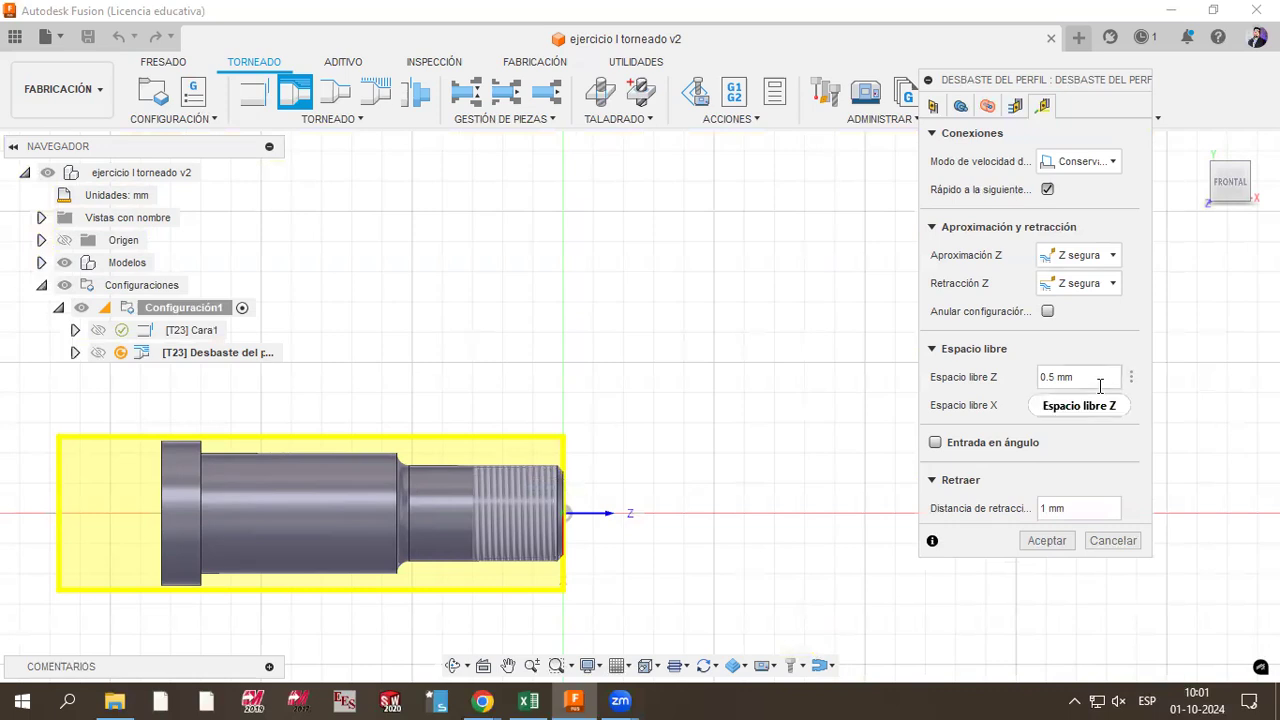
mouse_move(1100, 386)
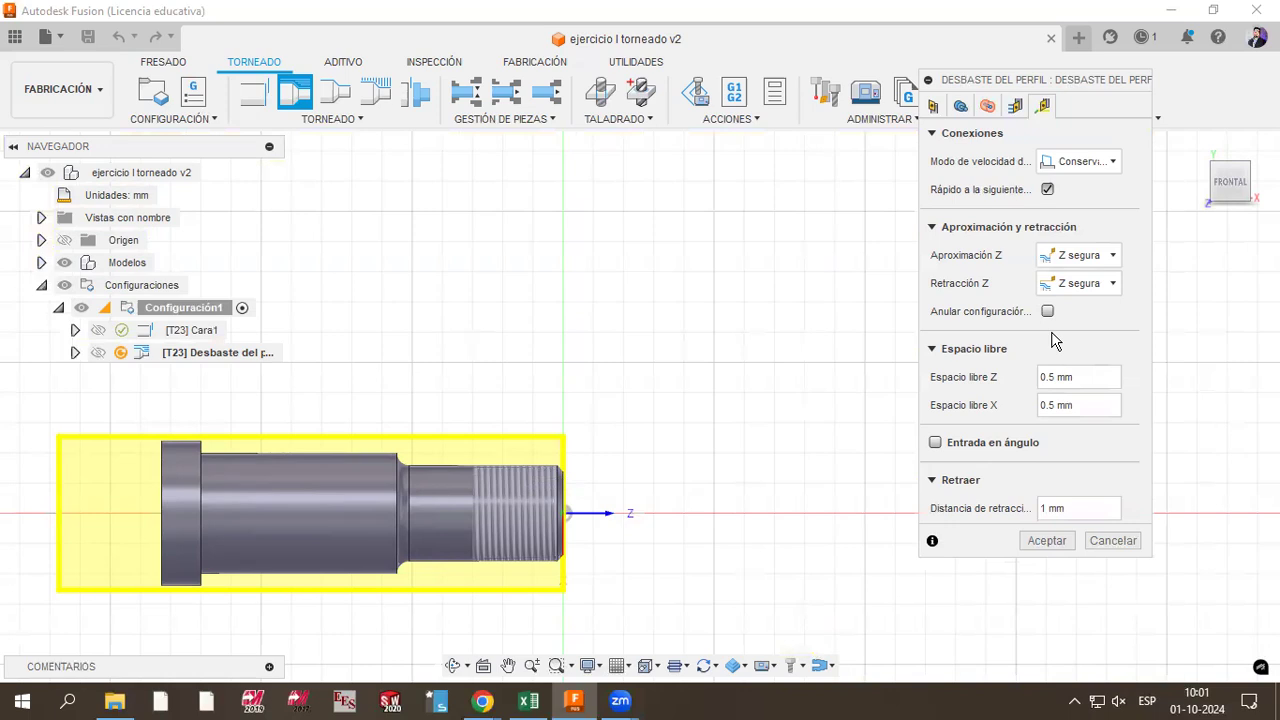
left_click(1045, 539)
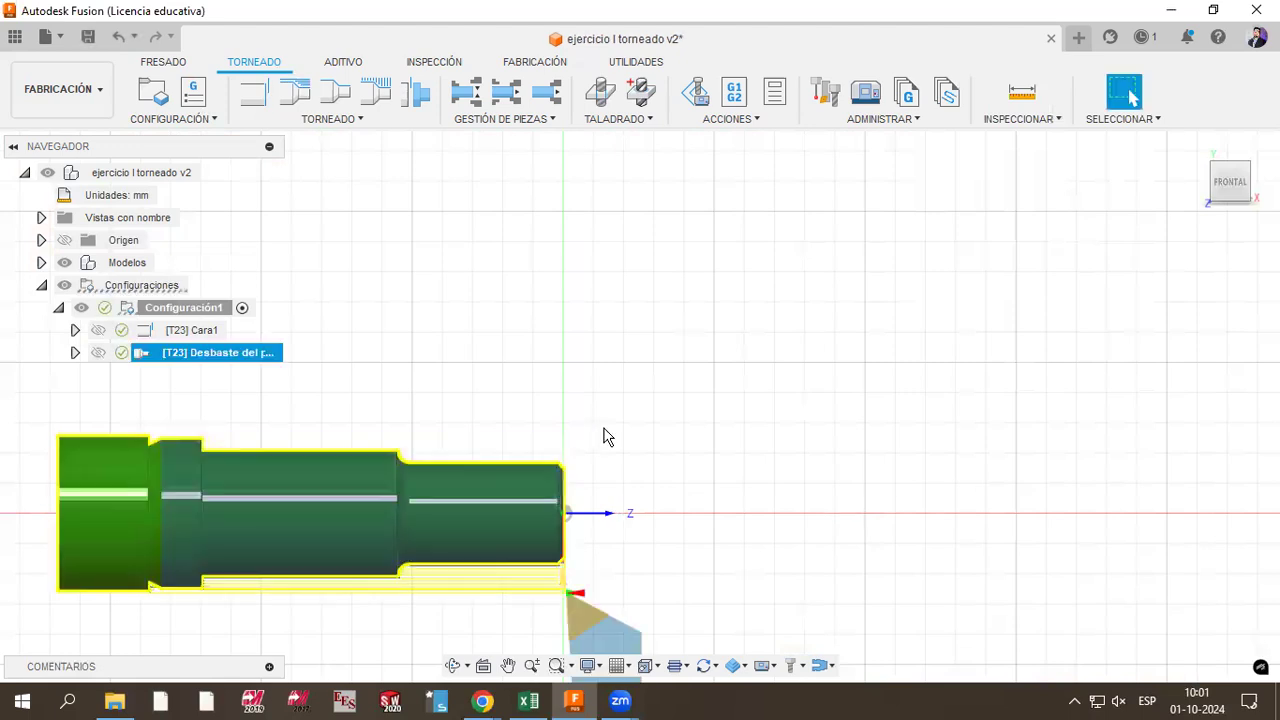
Step: Examine the roughing toolpath at the front chamfer and behind the shaft's largest diameter
scroll(600, 423, "up", 2)
scroll(470, 510, "down", 4)
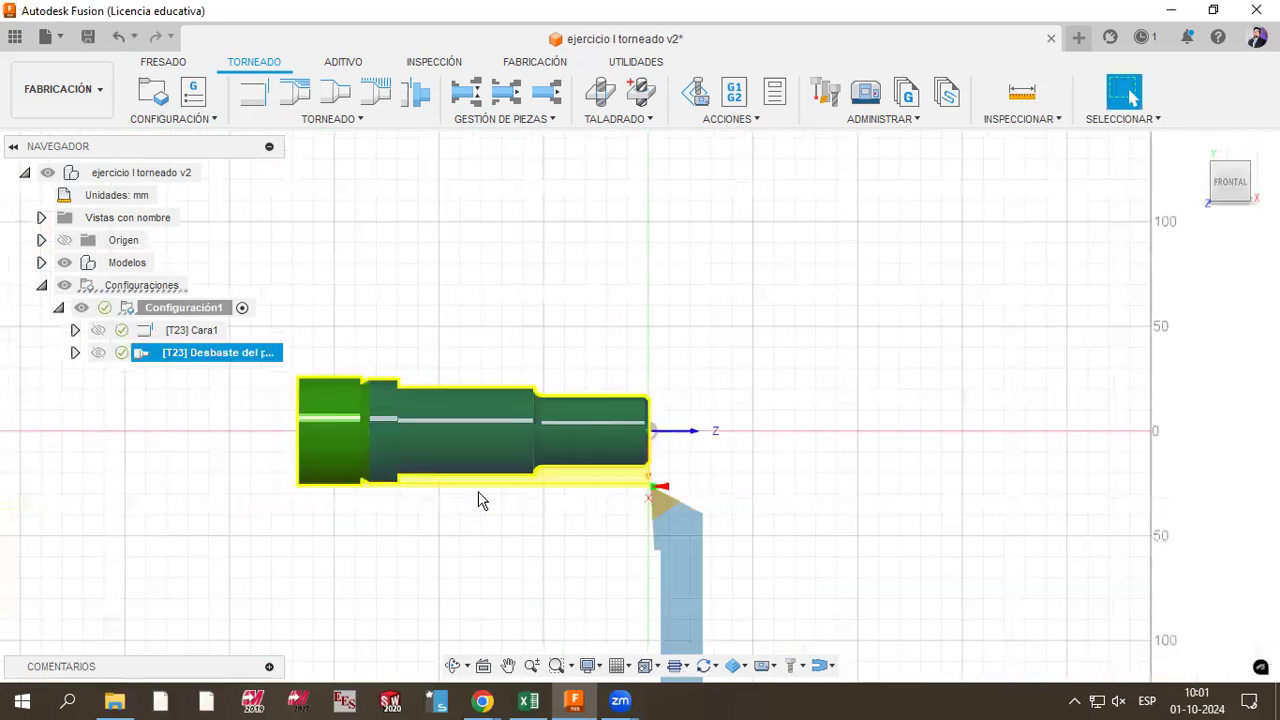
scroll(479, 497, "up", 3)
scroll(857, 426, "up", 1)
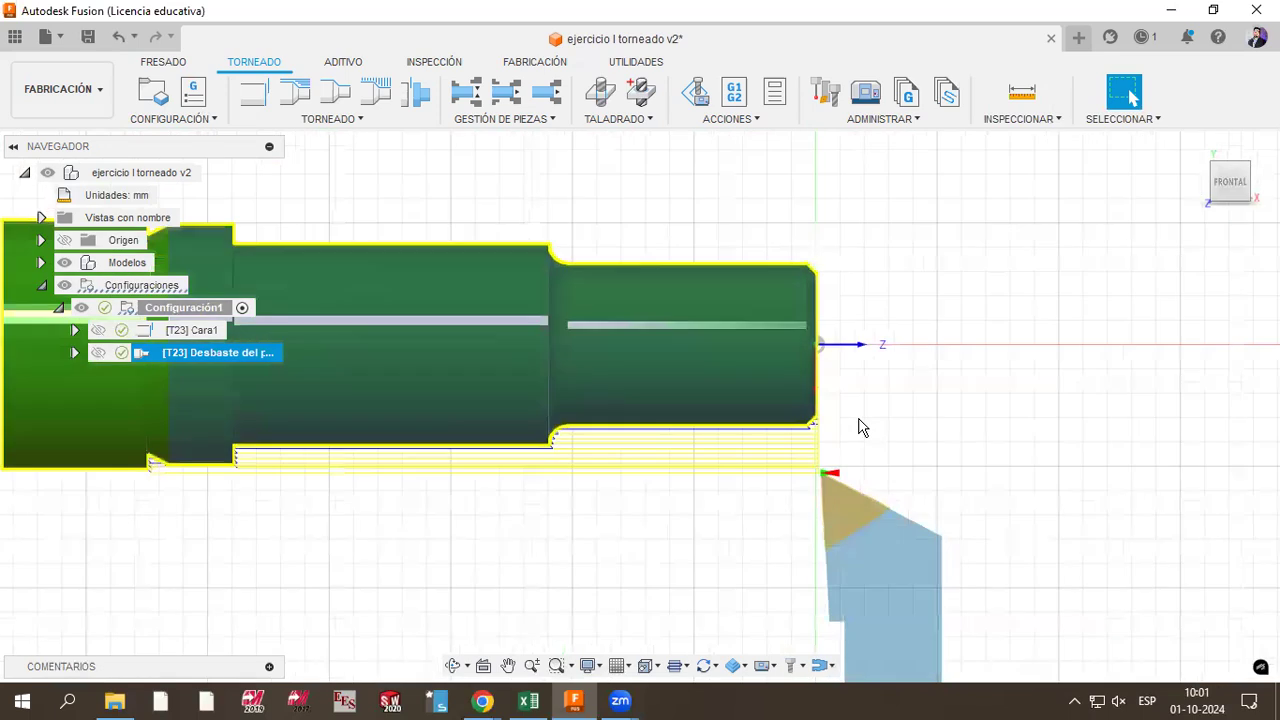
scroll(837, 382, "up", 3)
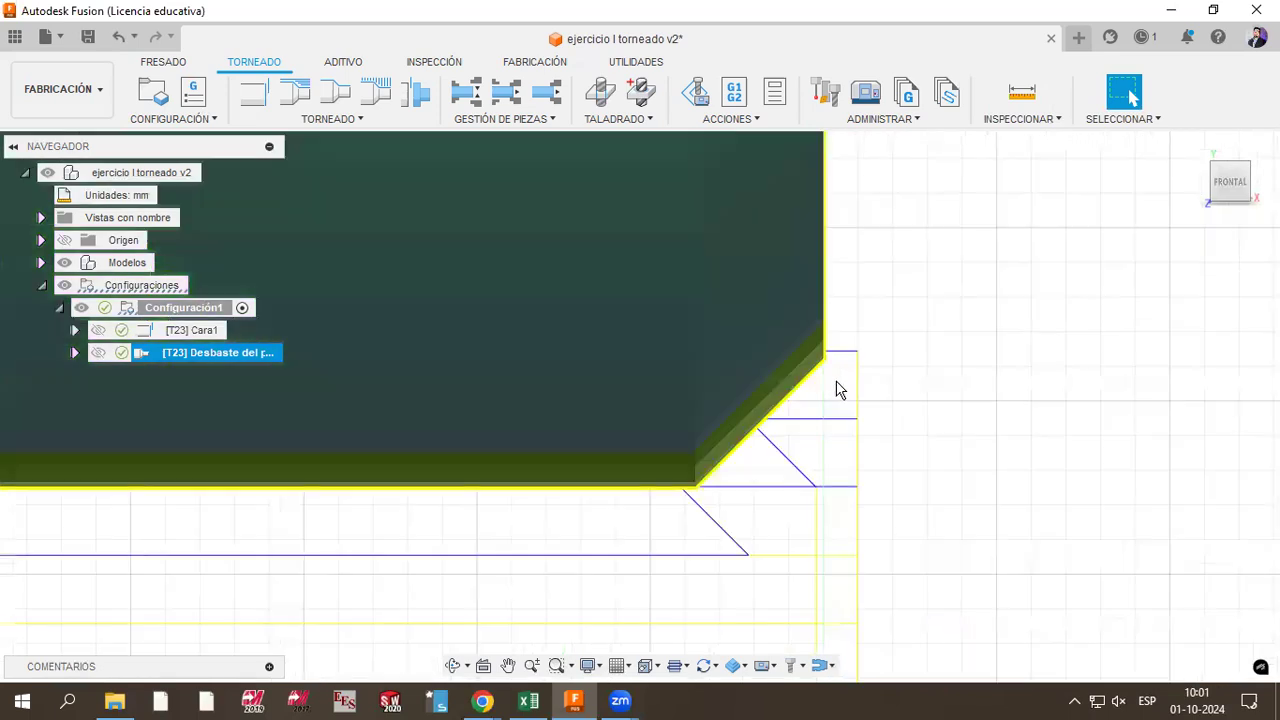
scroll(862, 394, "down", 5)
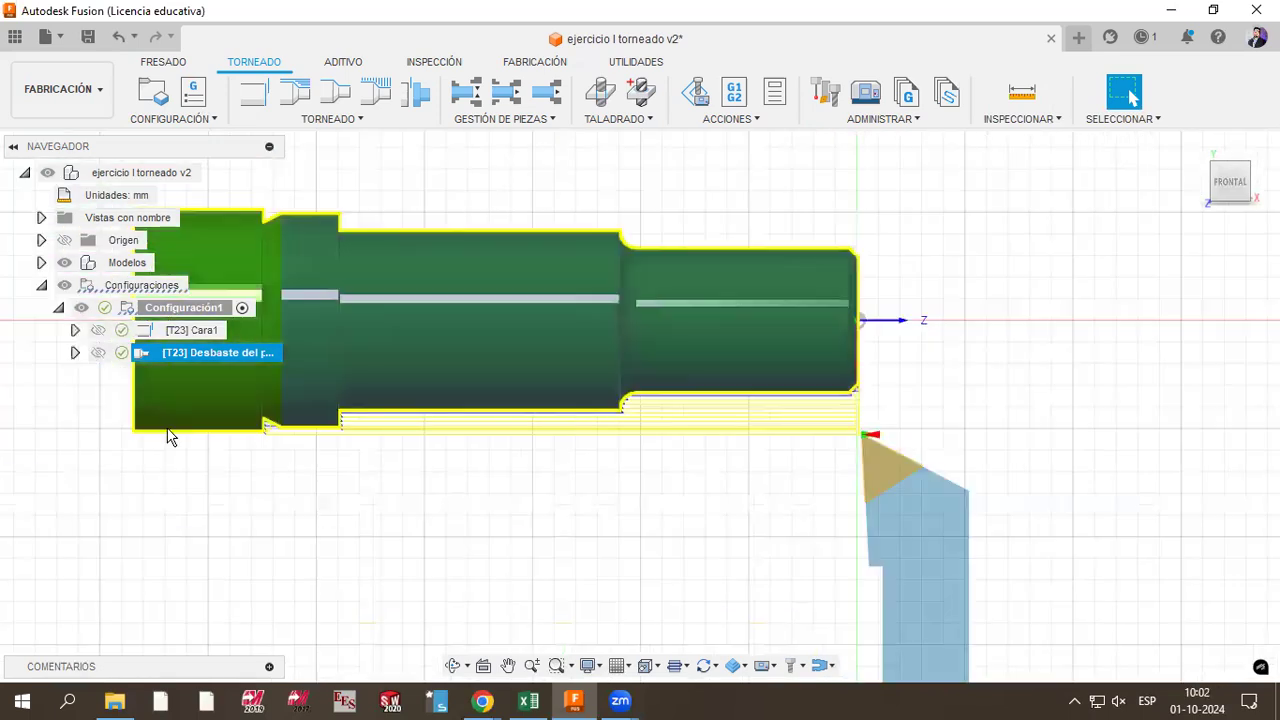
scroll(585, 438, "up", 4)
scroll(340, 412, "up", 2)
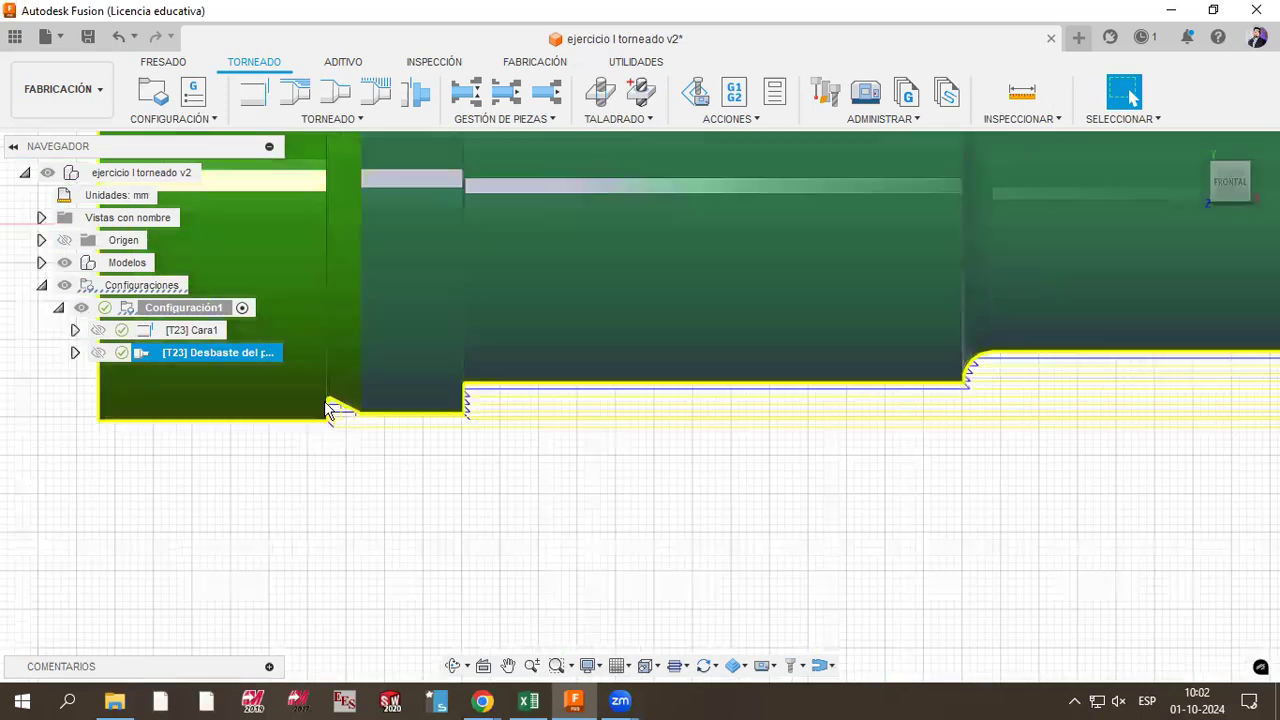
scroll(465, 435, "up", 3)
scroll(445, 436, "down", 3)
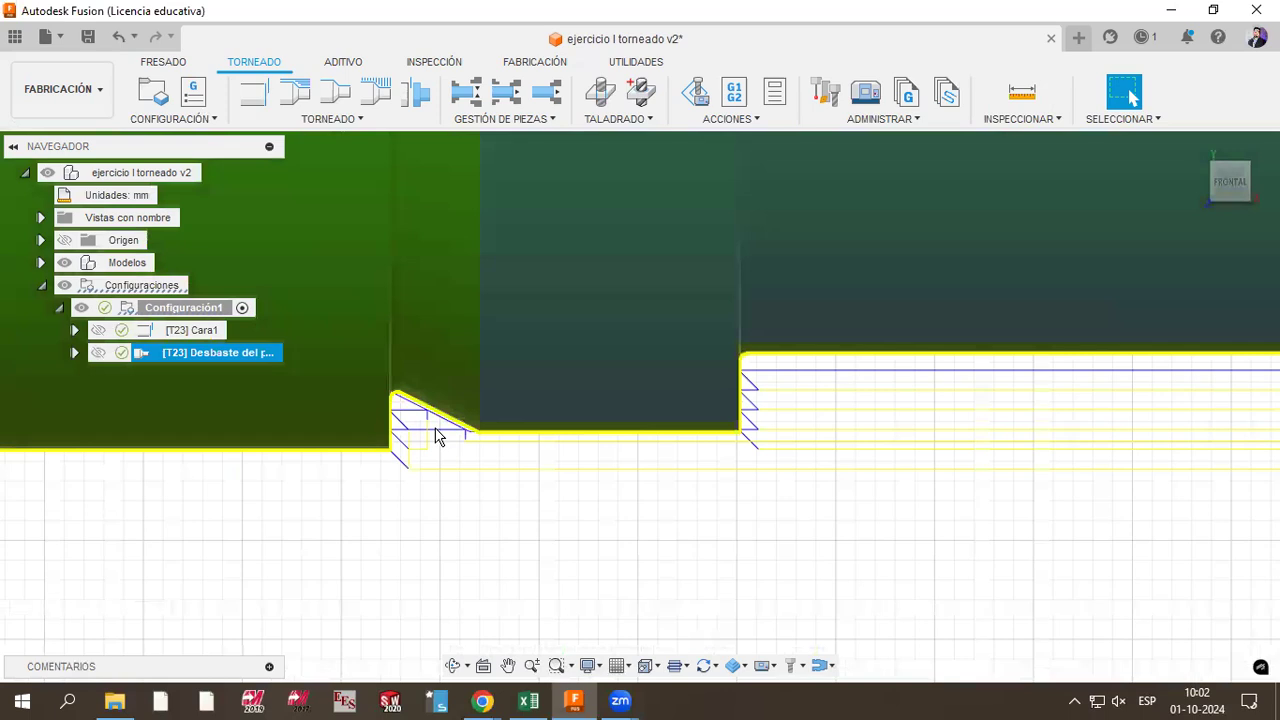
Step: Edit the profile roughing passes to disallow grooving (No permitir acanalado) and regenerate the toolpath
right_click(234, 356)
left_click(271, 15)
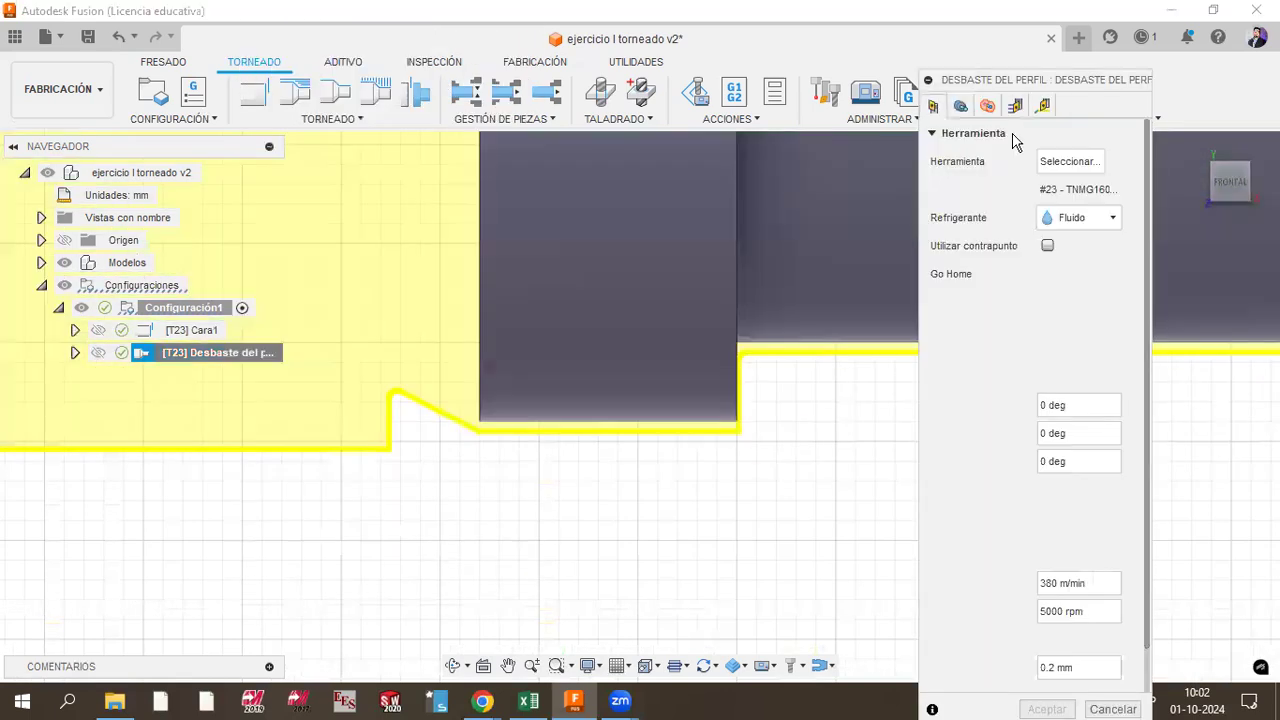
left_click(1015, 108)
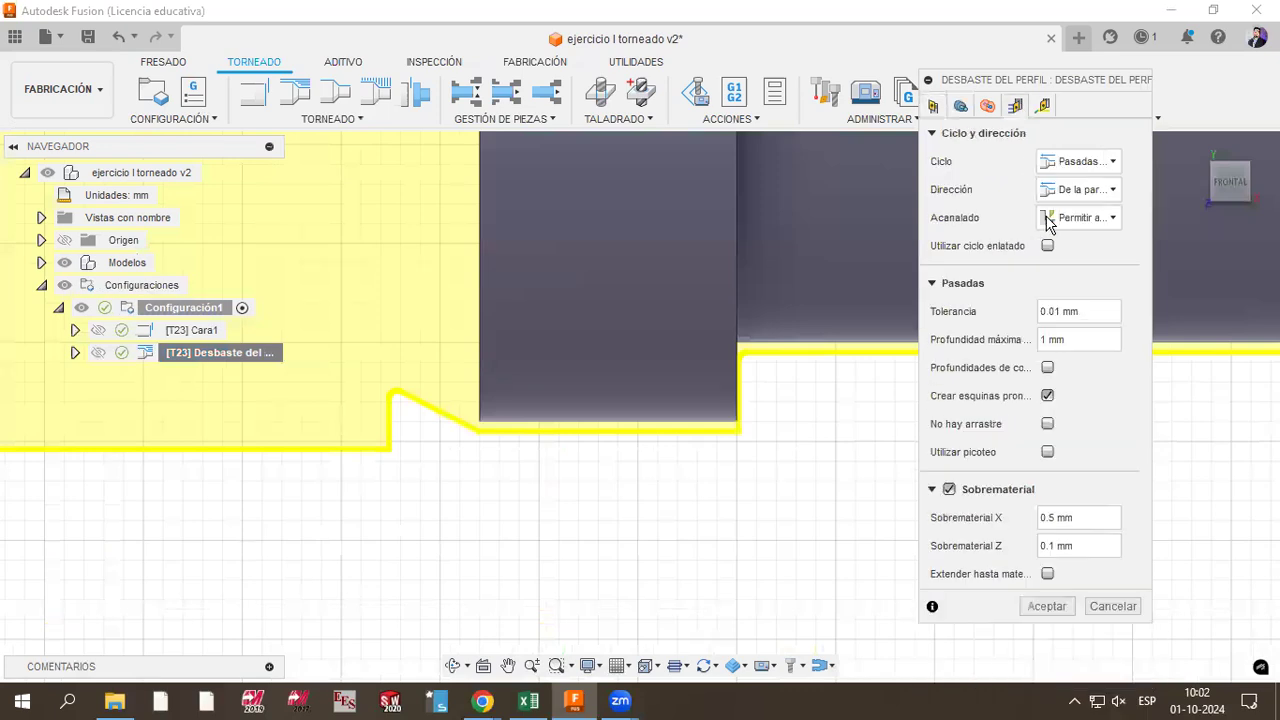
left_click(1048, 218)
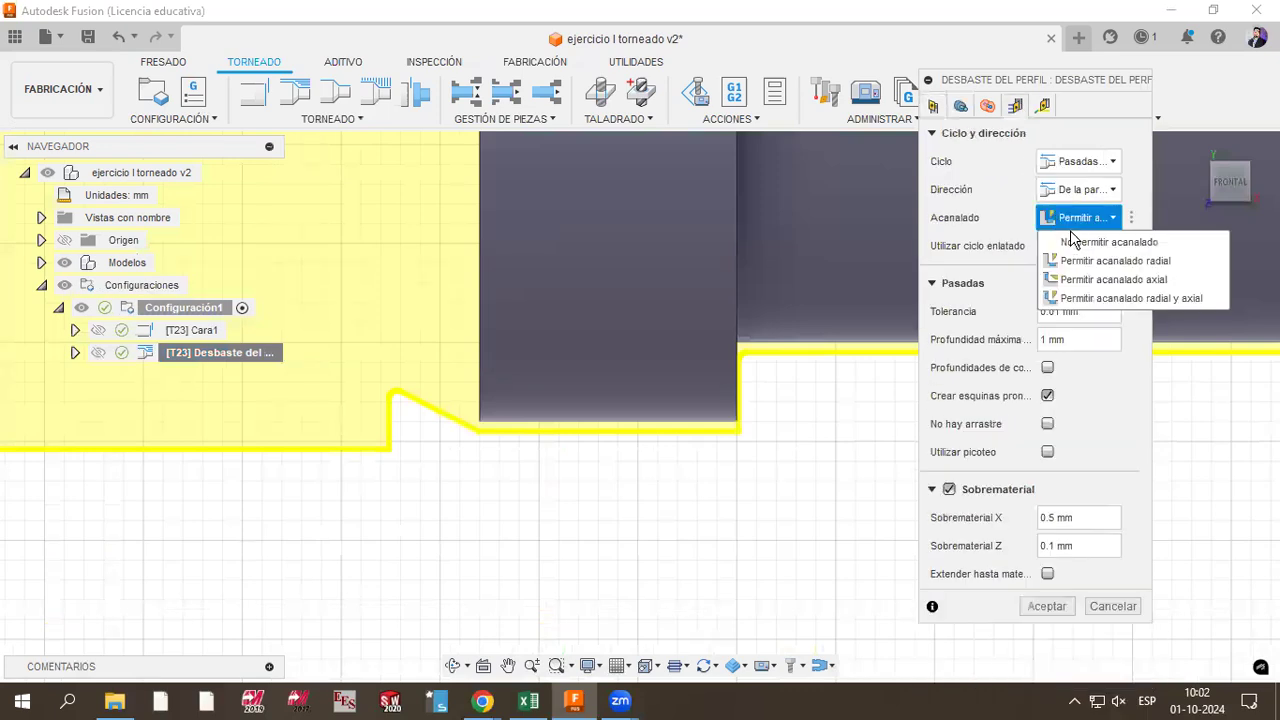
left_click(1078, 242)
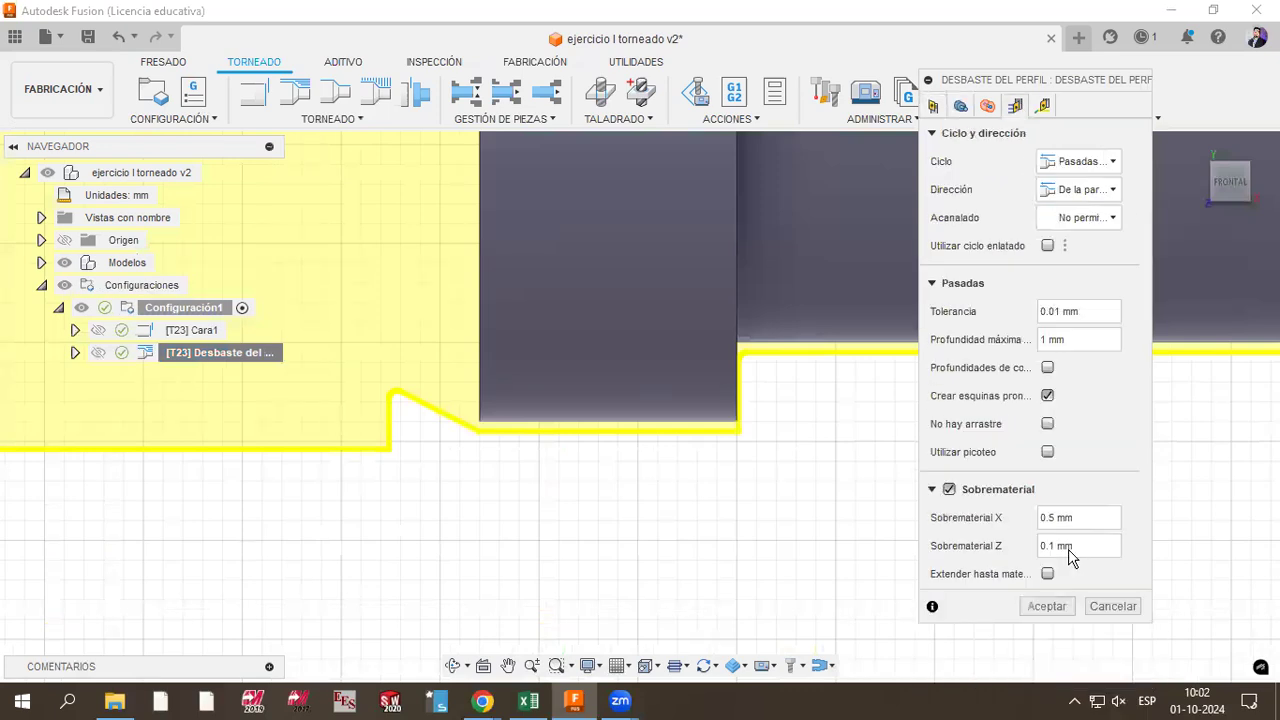
left_click(1043, 606)
Step: Examine the regenerated roughing passes along the shaft, especially where they end behind the largest diameter
scroll(237, 477, "up", 2)
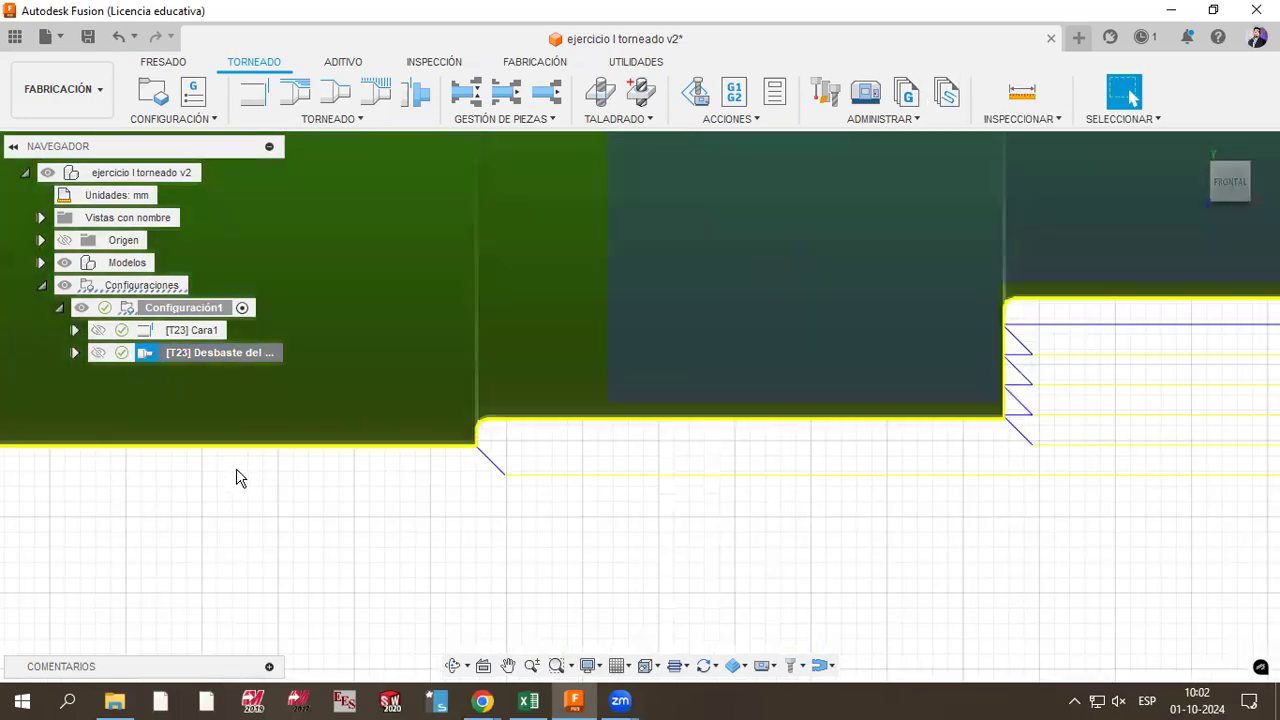
scroll(209, 505, "down", 1)
scroll(272, 500, "down", 1)
scroll(268, 505, "up", 2)
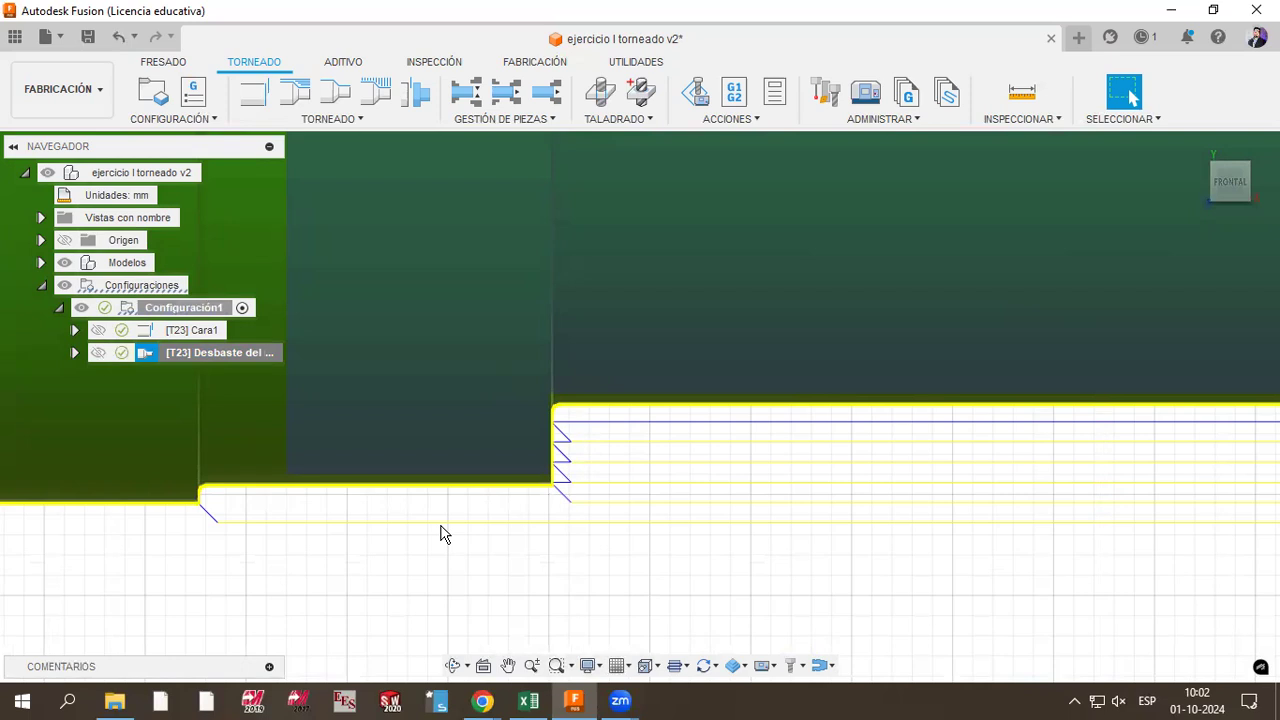
scroll(382, 476, "down", 3)
scroll(382, 481, "down", 1)
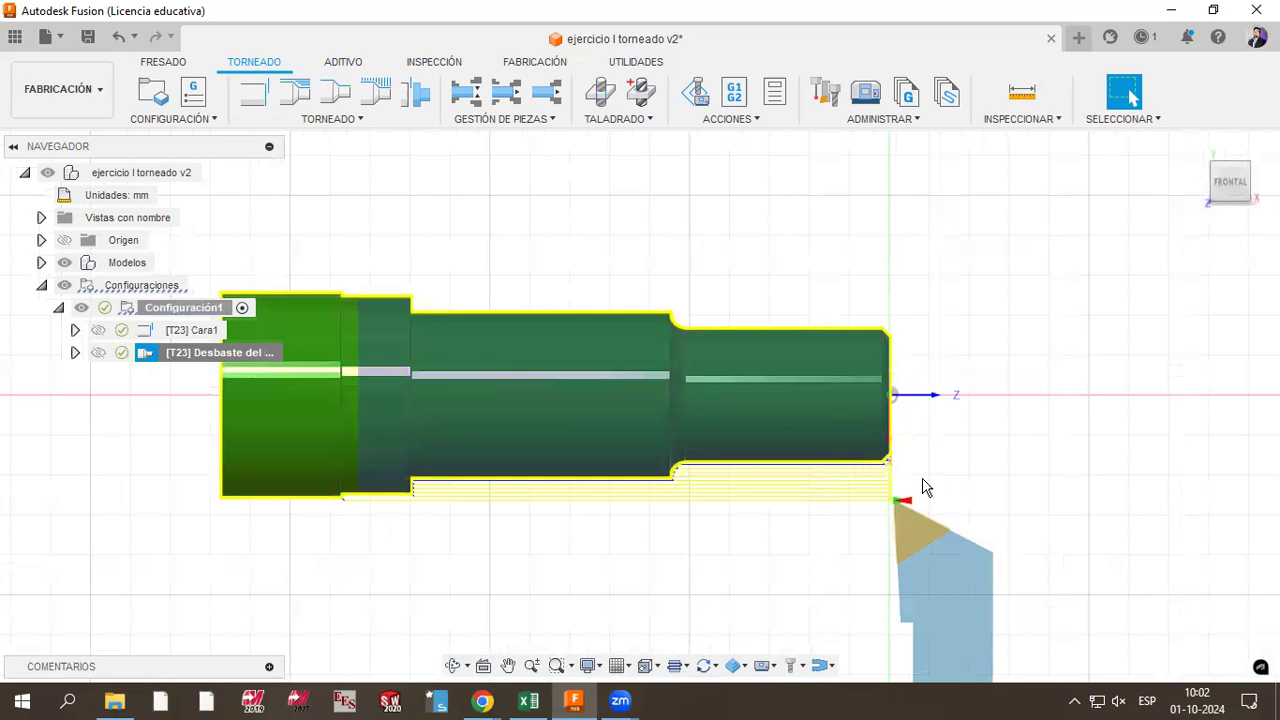
scroll(220, 436, "up", 5)
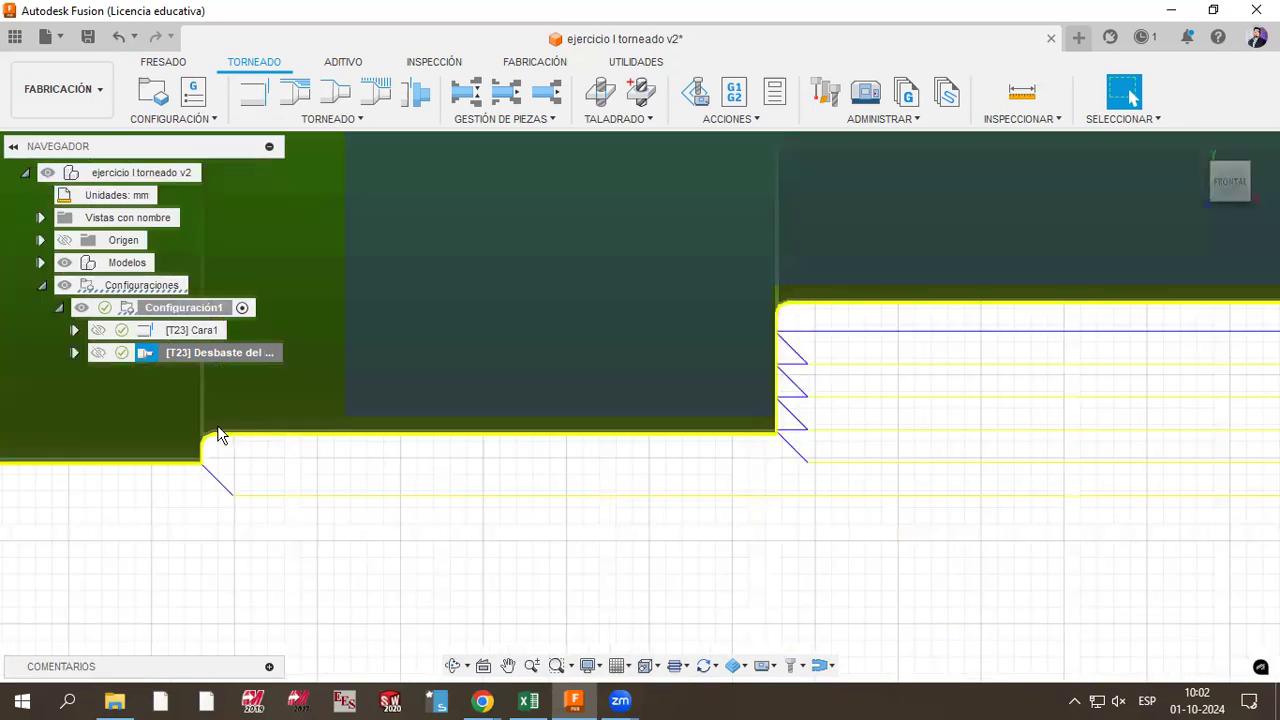
scroll(230, 440, "up", 3)
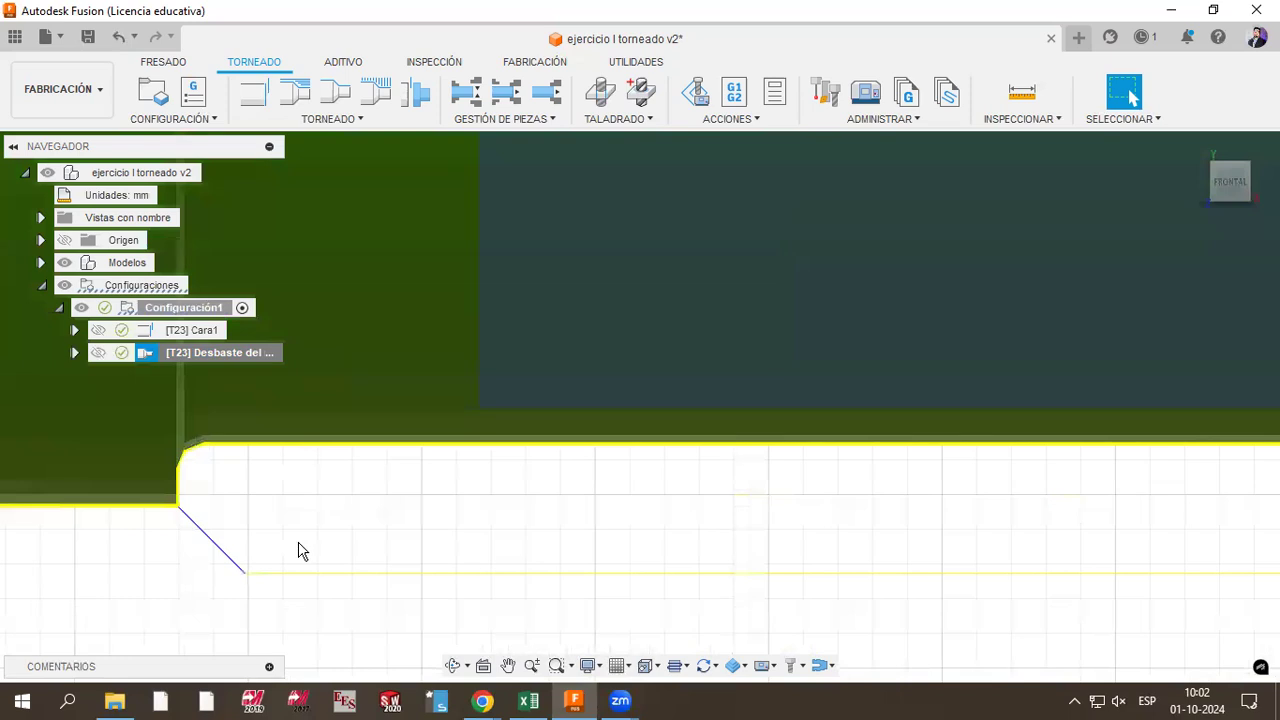
scroll(375, 470, "down", 3)
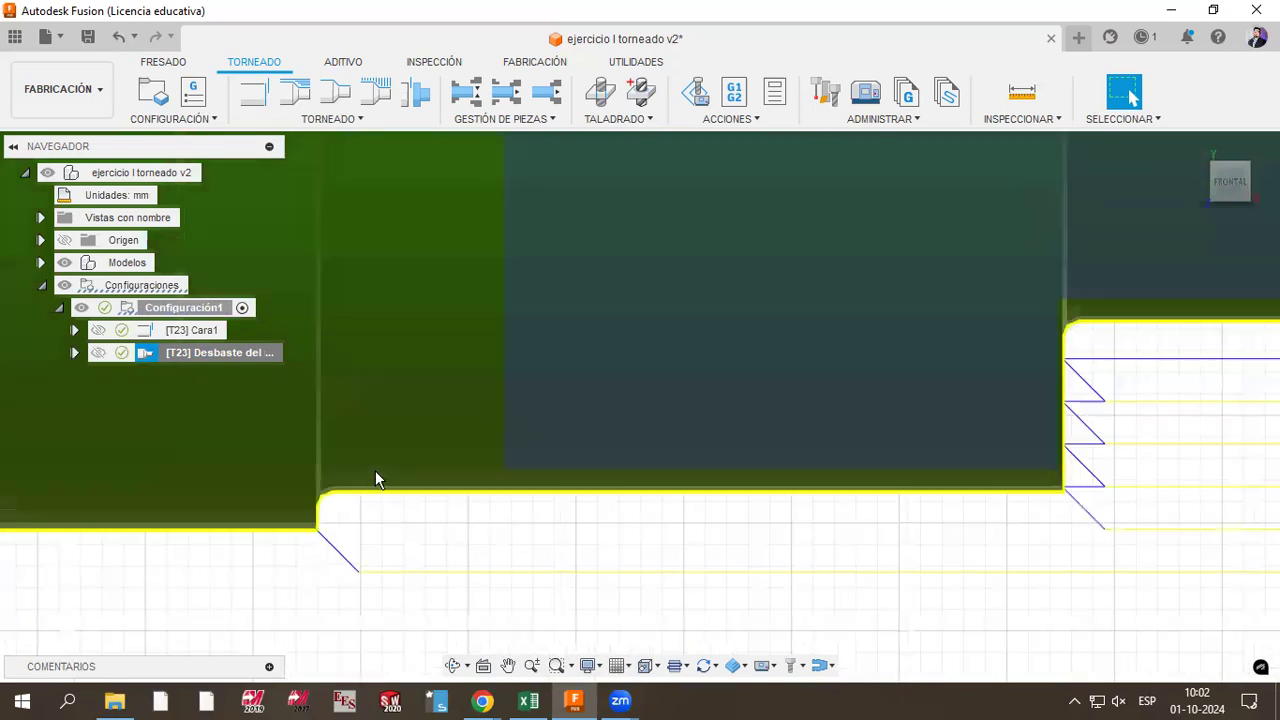
scroll(390, 520, "down", 3)
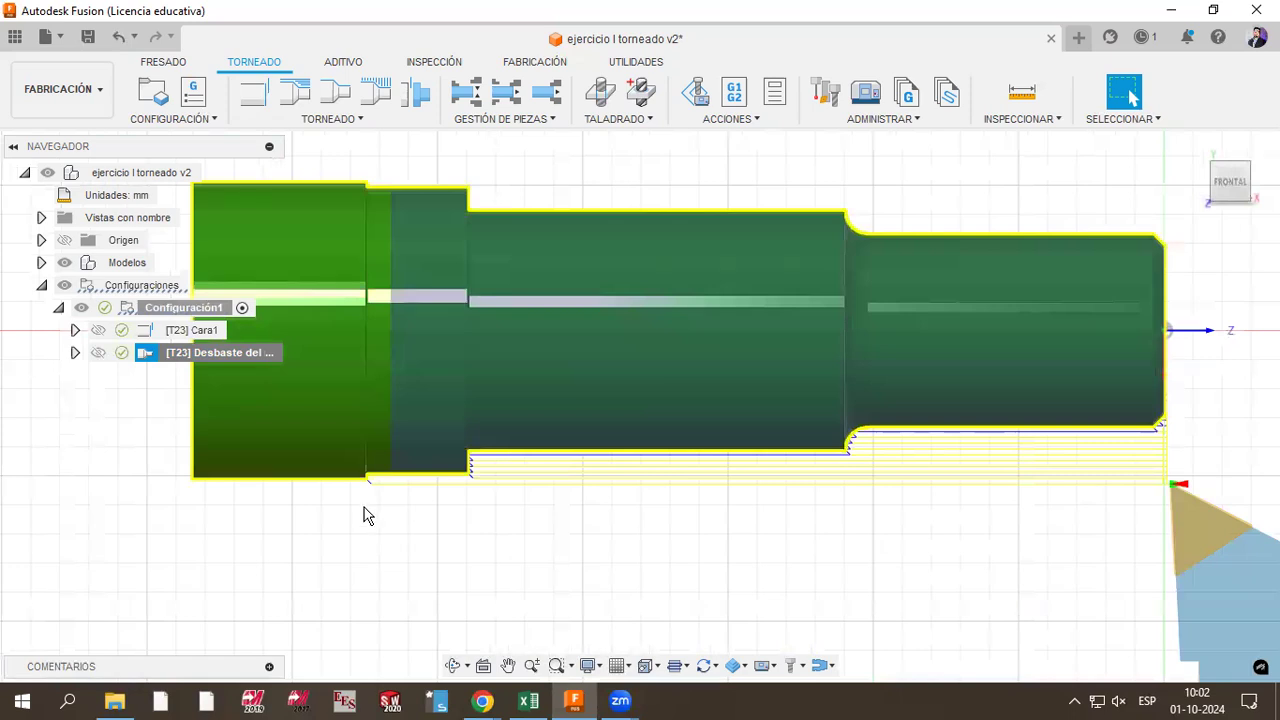
Step: Simulate the profile roughing along the shaft and check the position information and machining statistics while it runs
key("alt+s")
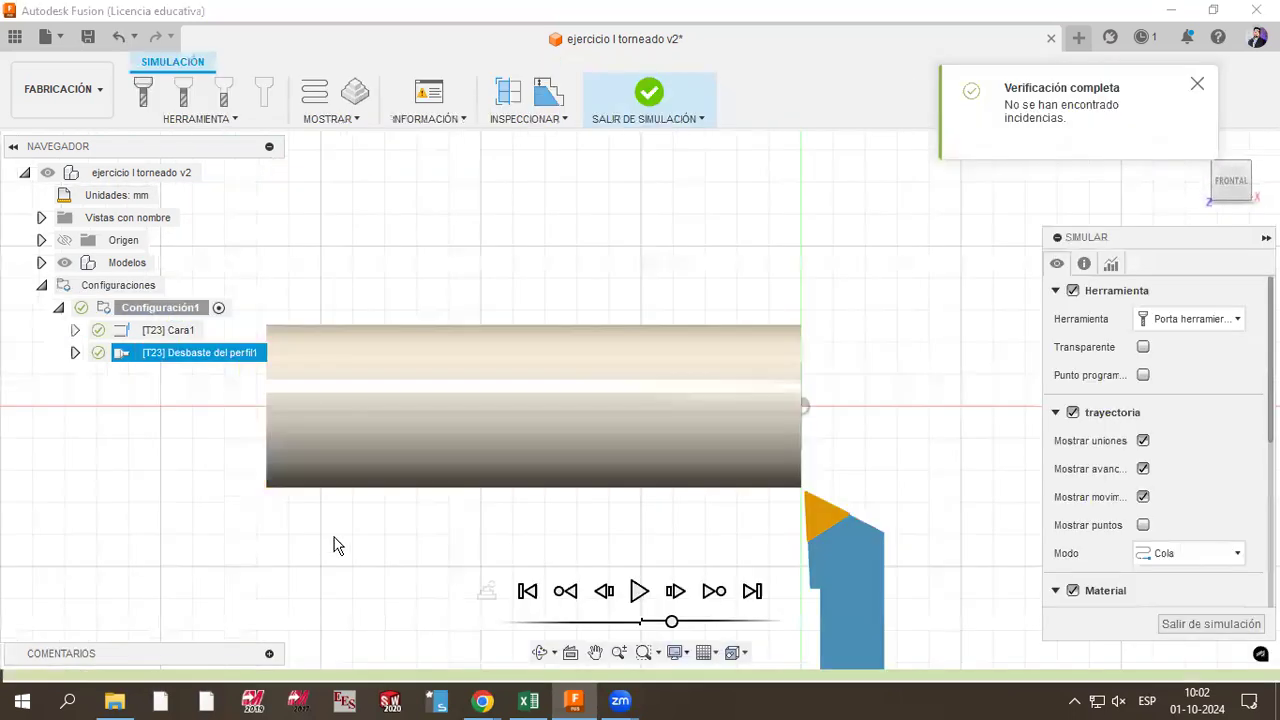
key("space")
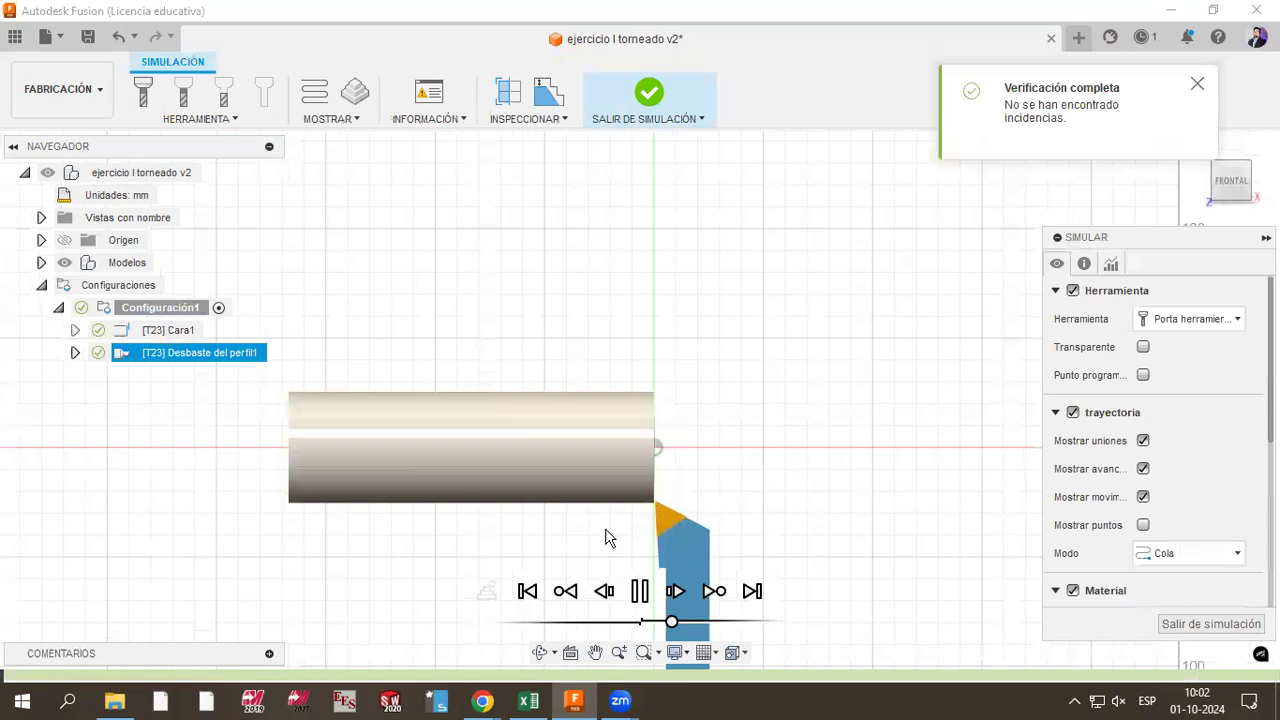
scroll(665, 535, "up", 4)
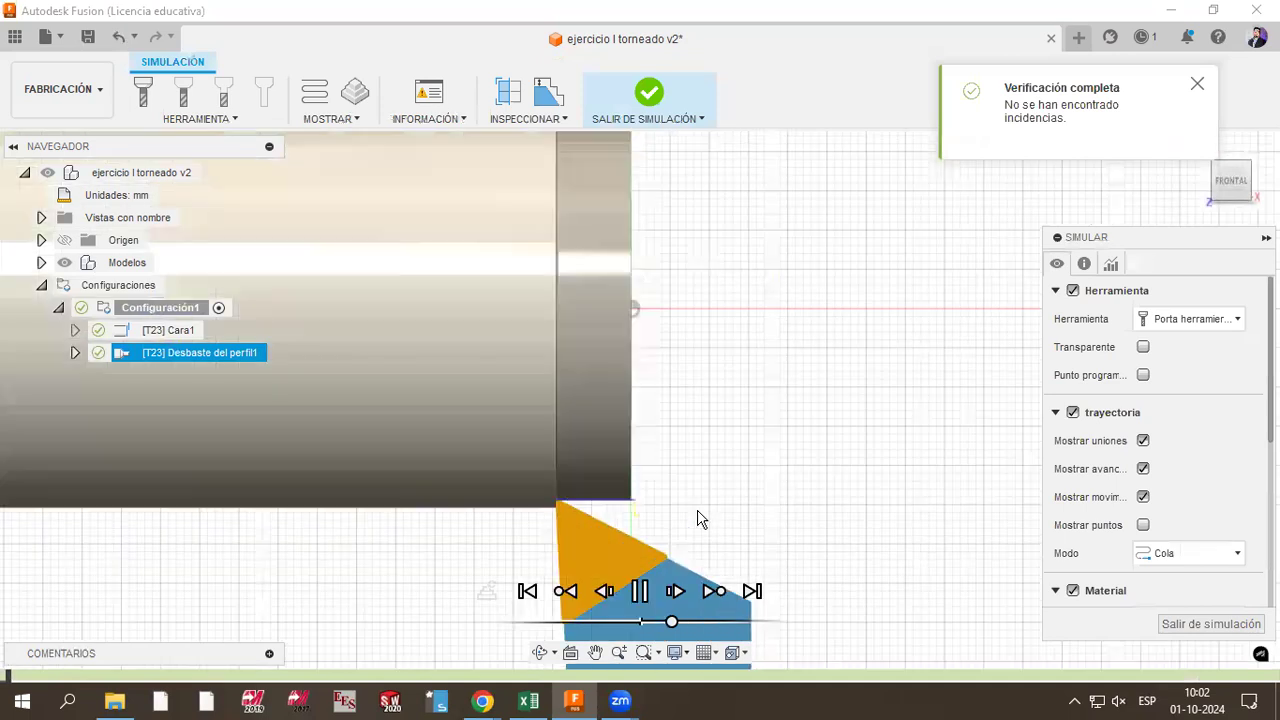
scroll(665, 532, "down", 2)
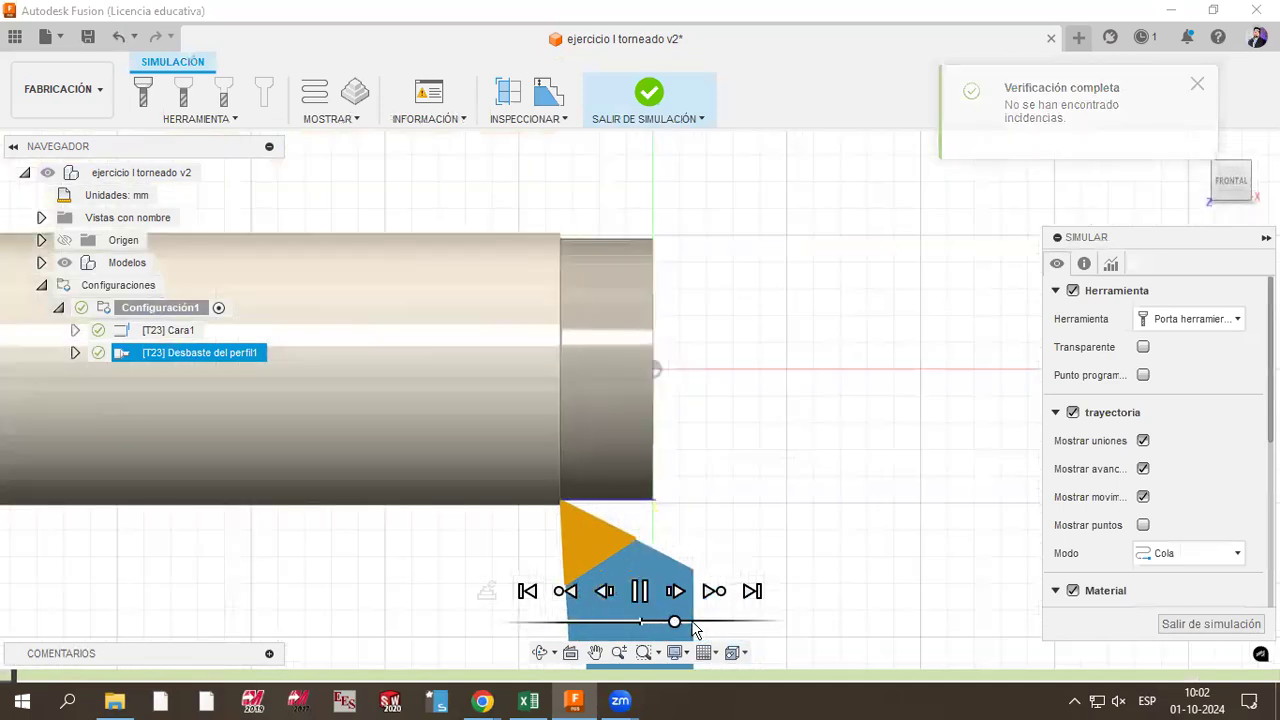
scroll(805, 472, "down", 1)
scroll(805, 472, "down", 2)
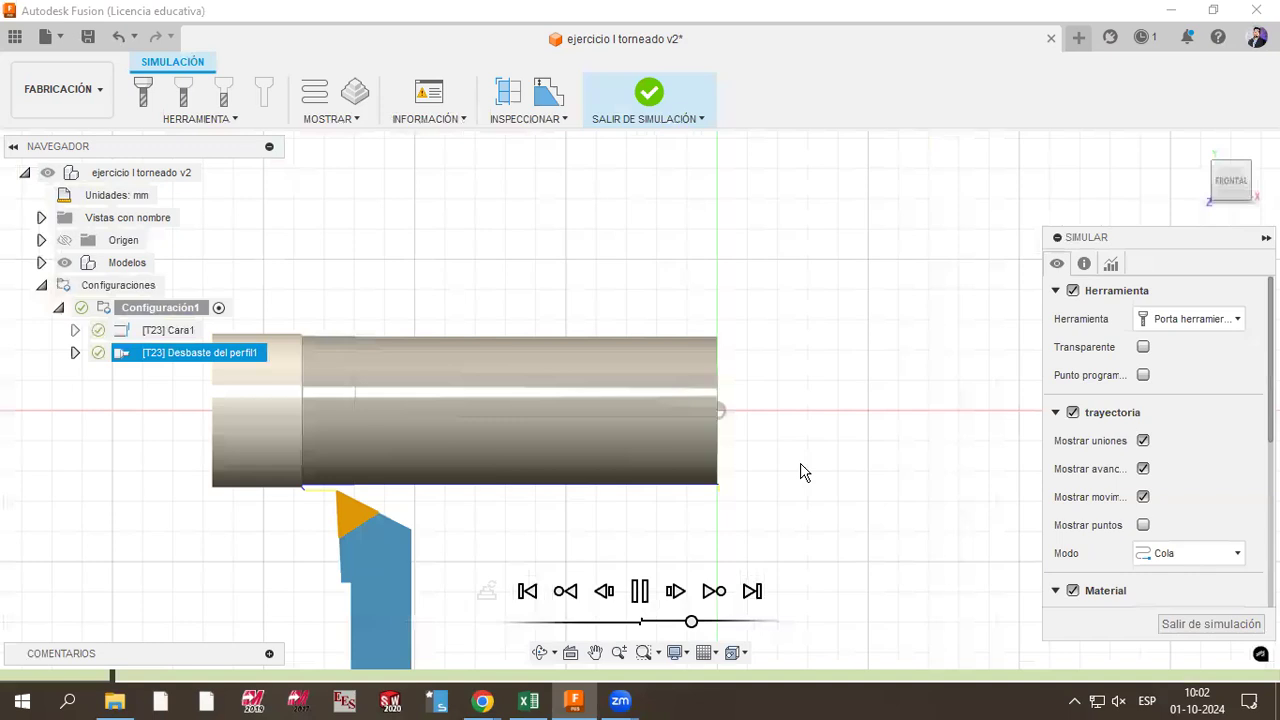
scroll(485, 512, "up", 1)
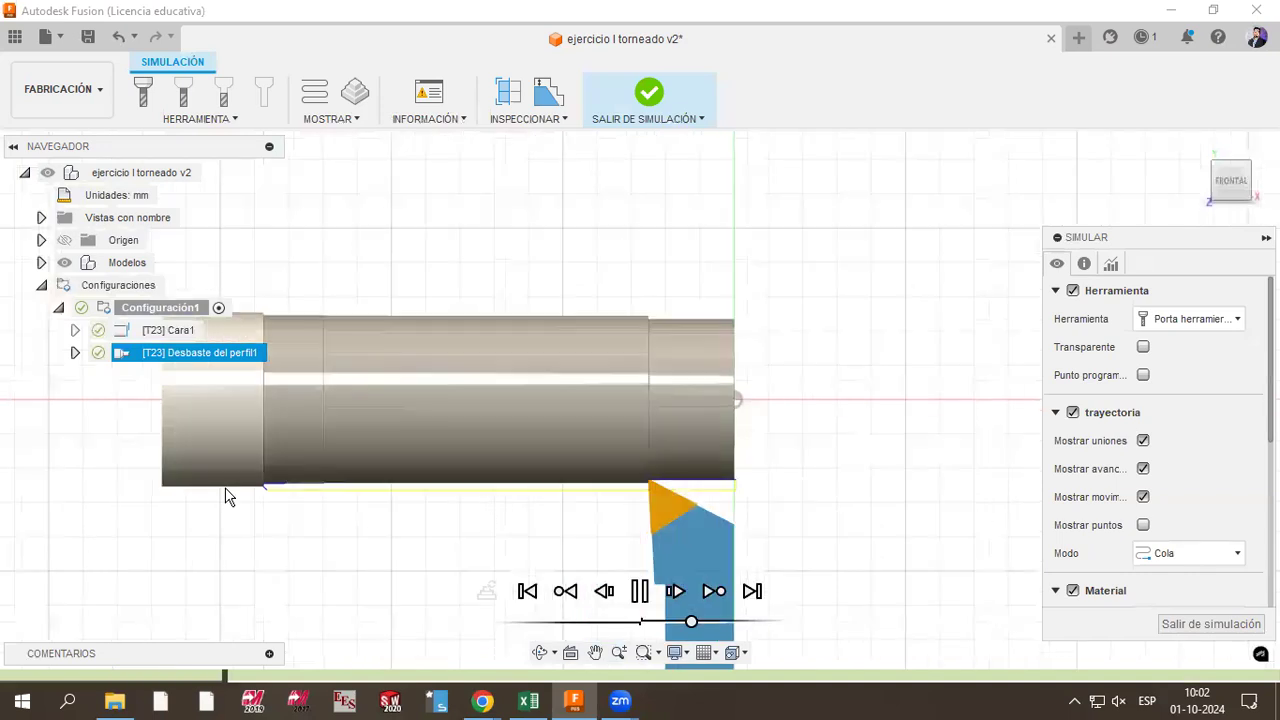
scroll(260, 455, "down", 2)
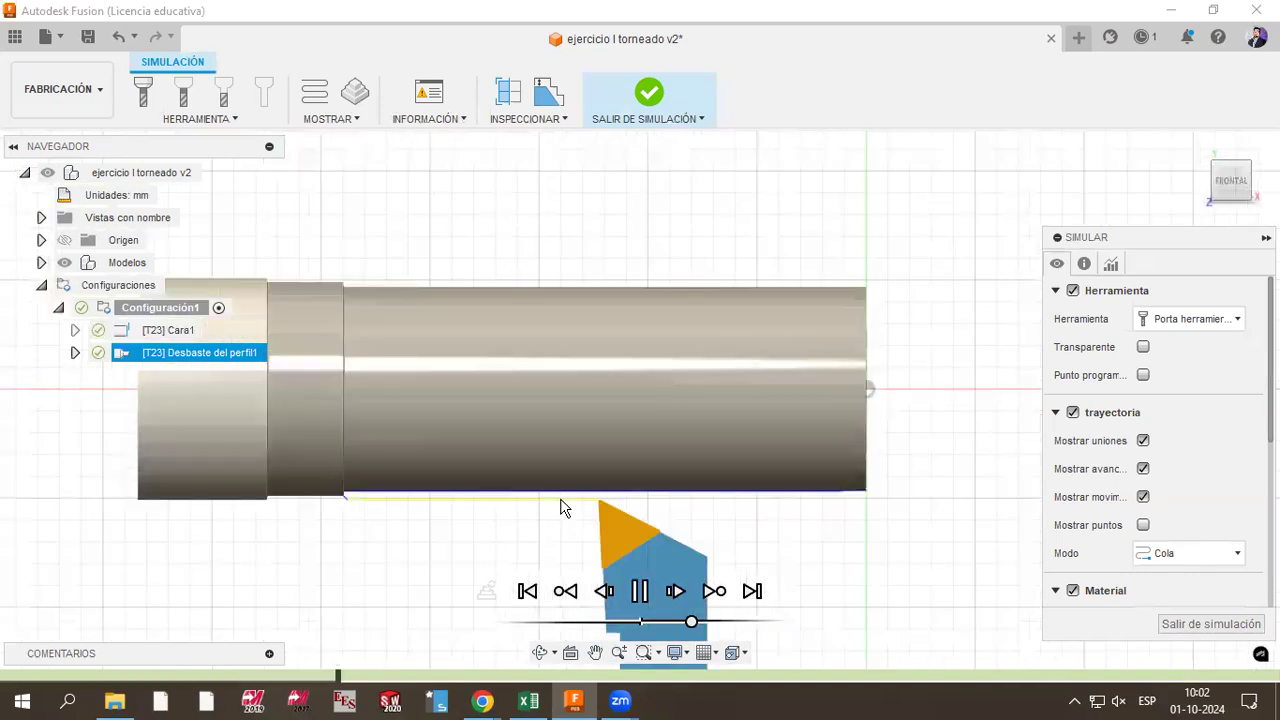
left_click(1083, 263)
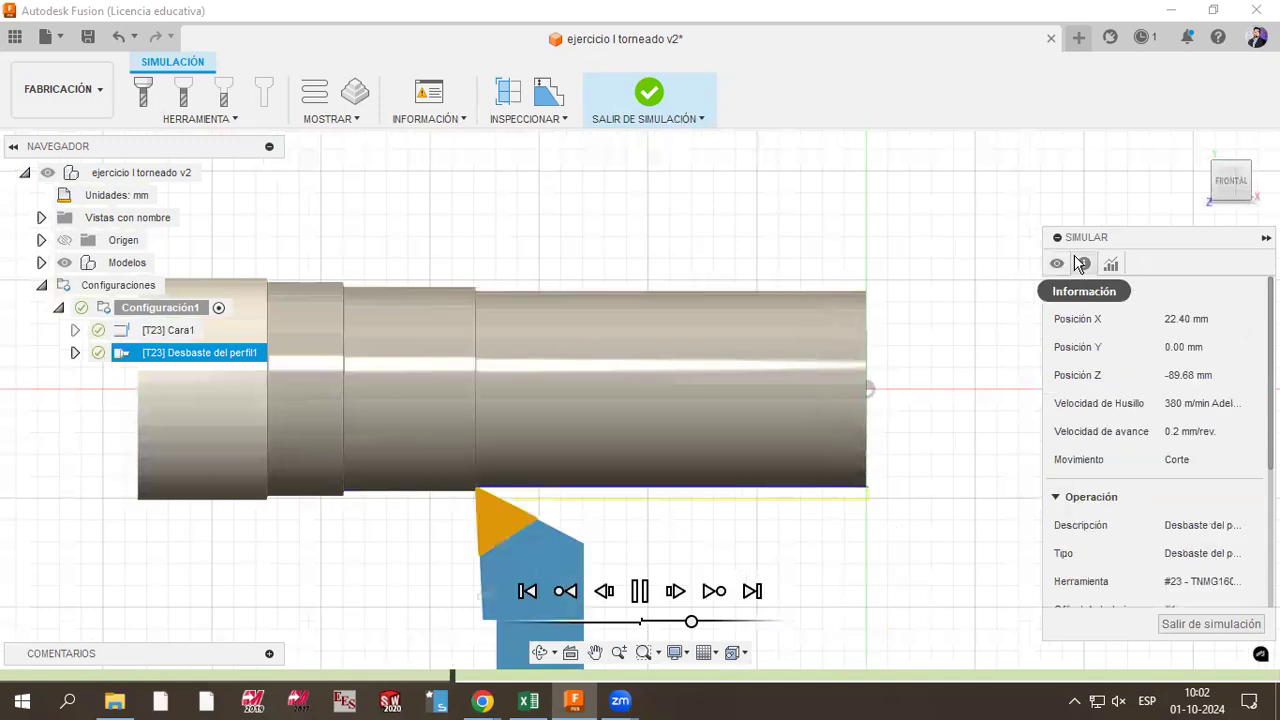
left_click(1112, 264)
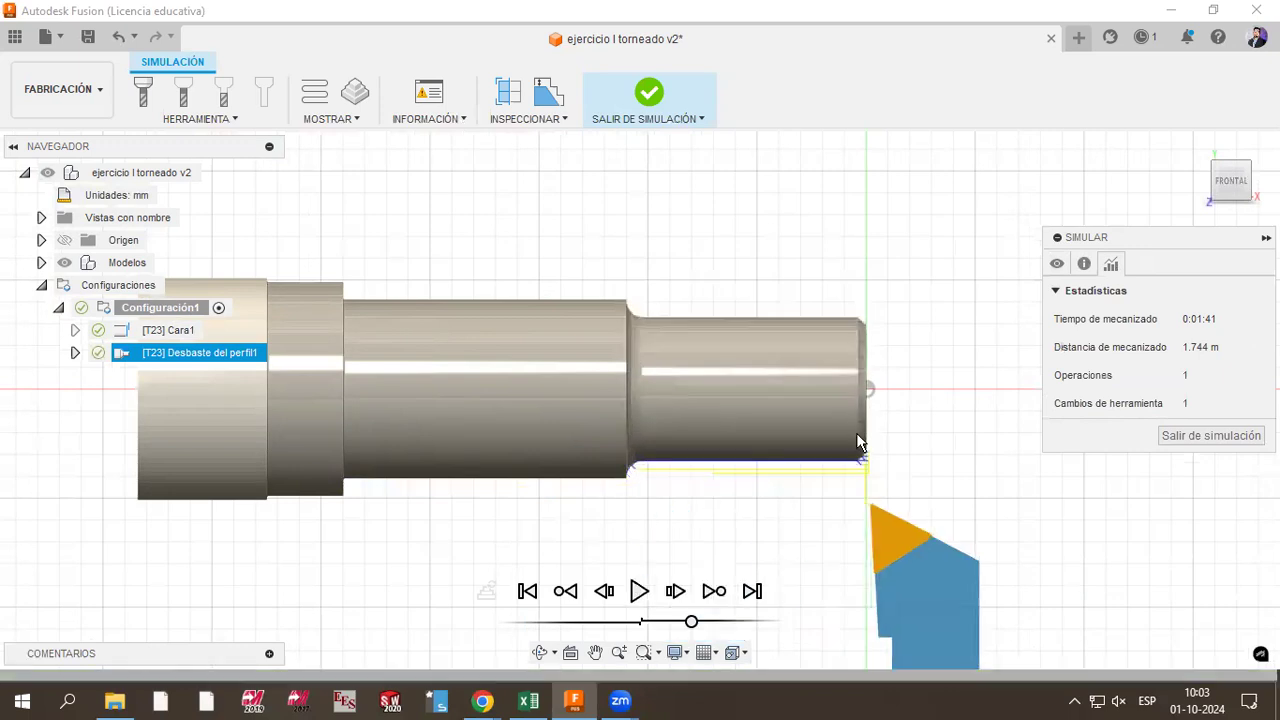
Step: Examine the simulated front chamfer and the fillet between the two smaller diameters, and exit the simulation
scroll(910, 358, "up", 5)
scroll(943, 391, "down", 1)
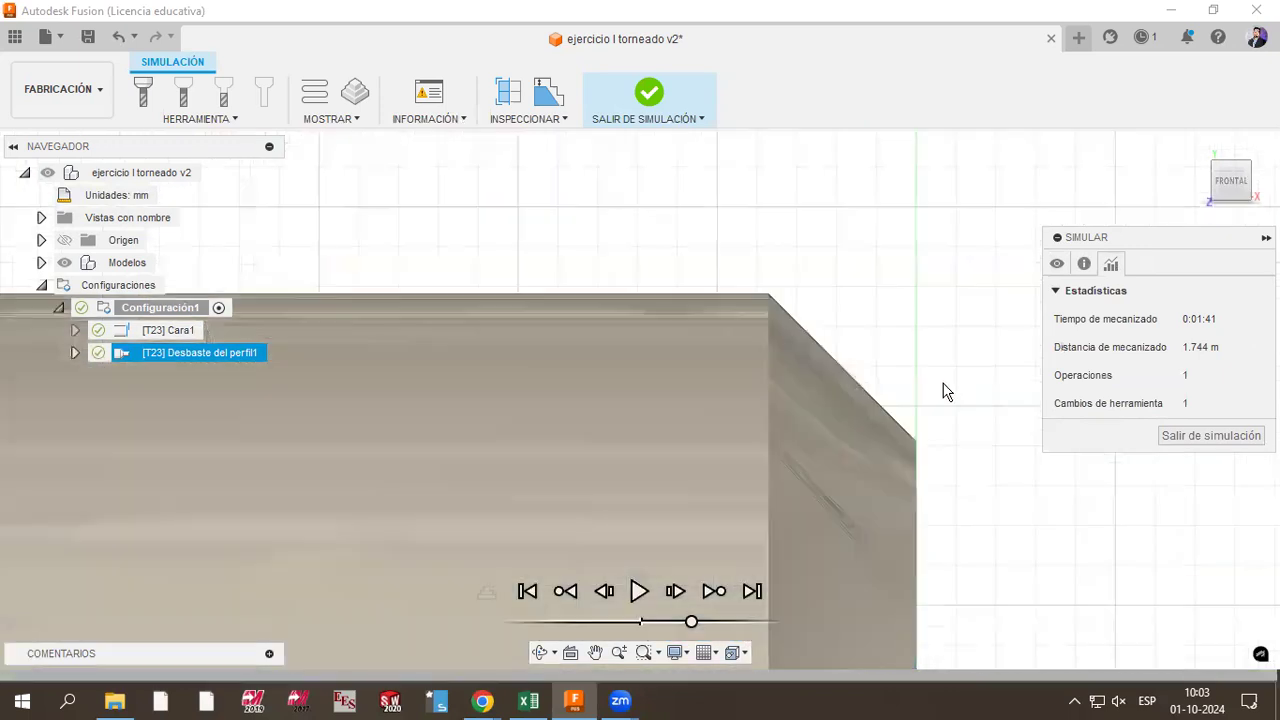
scroll(944, 400, "down", 4)
scroll(684, 420, "up", 3)
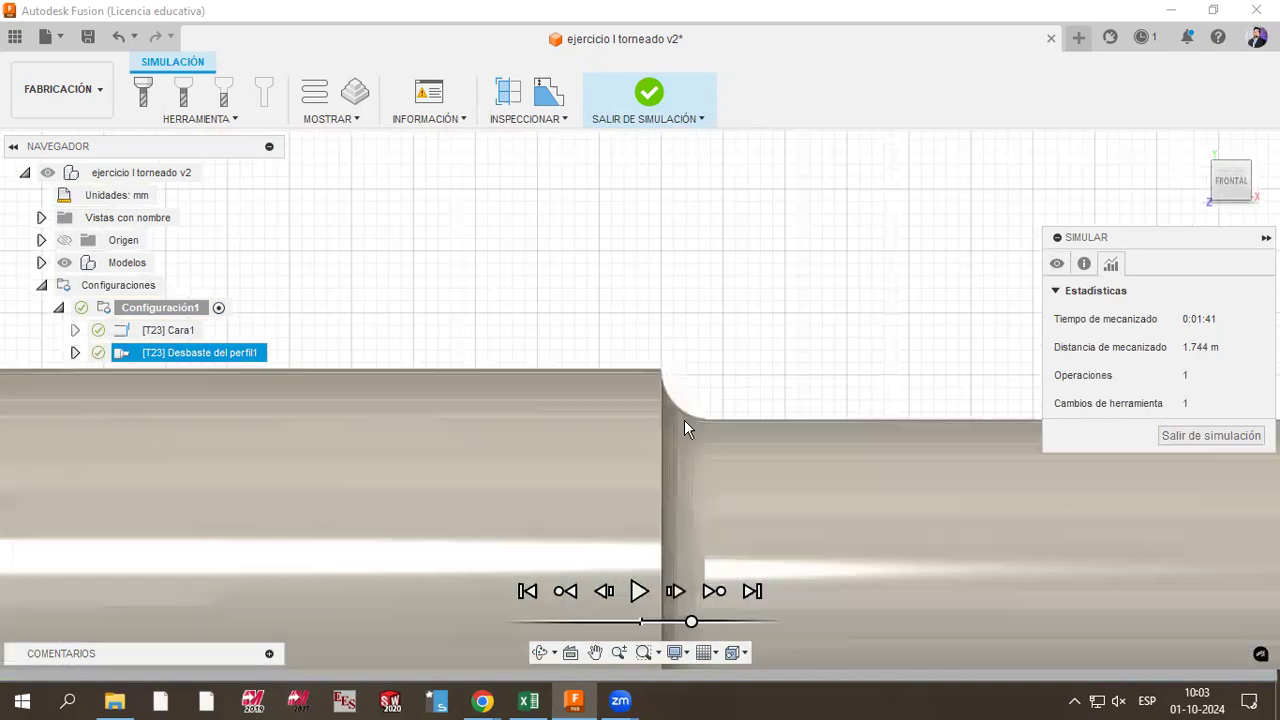
scroll(676, 423, "down", 5)
left_click(631, 105)
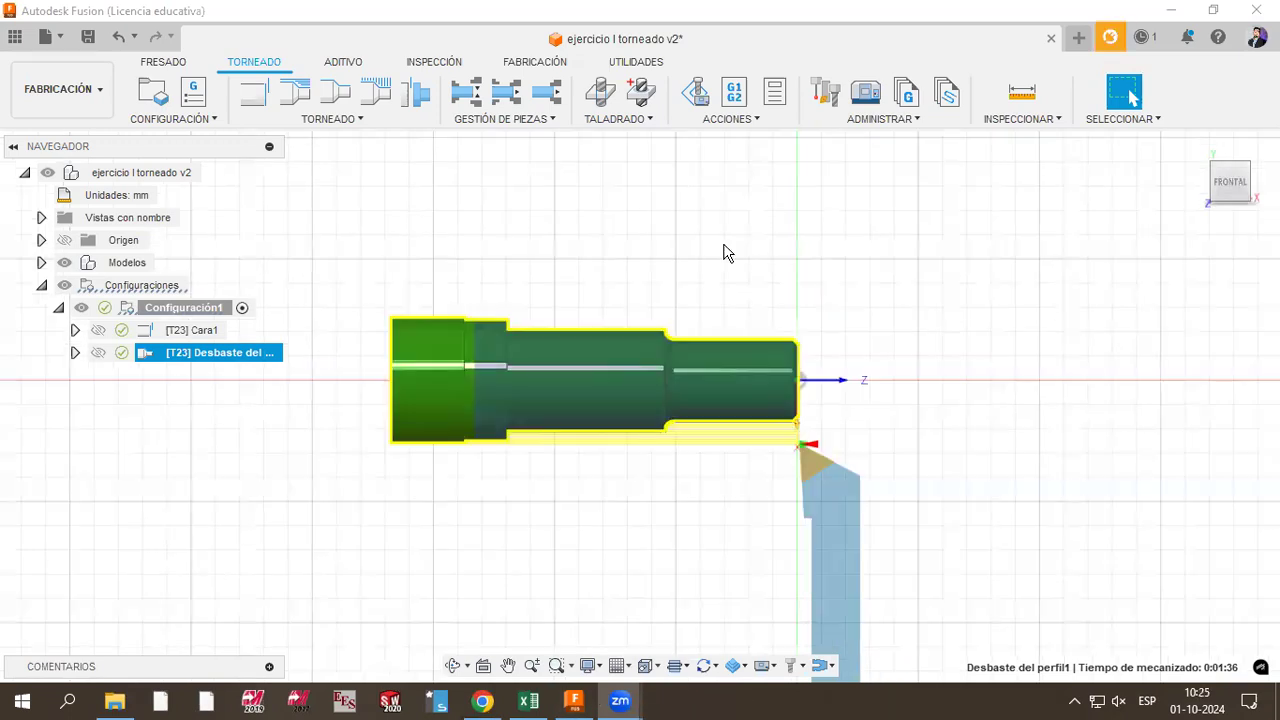
Step: Start a turning profile finishing operation (Acabado del perfil de torneado) on the shaft with its settings fully in view
left_click(705, 233)
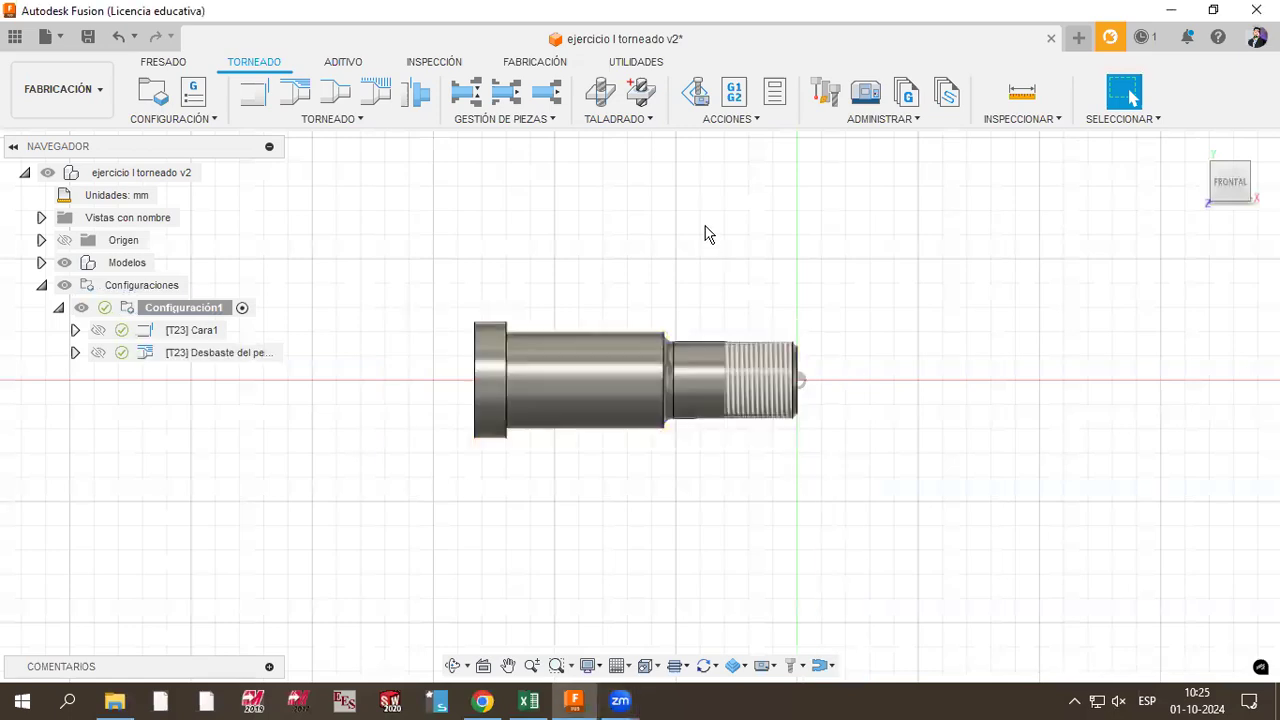
left_click(326, 121)
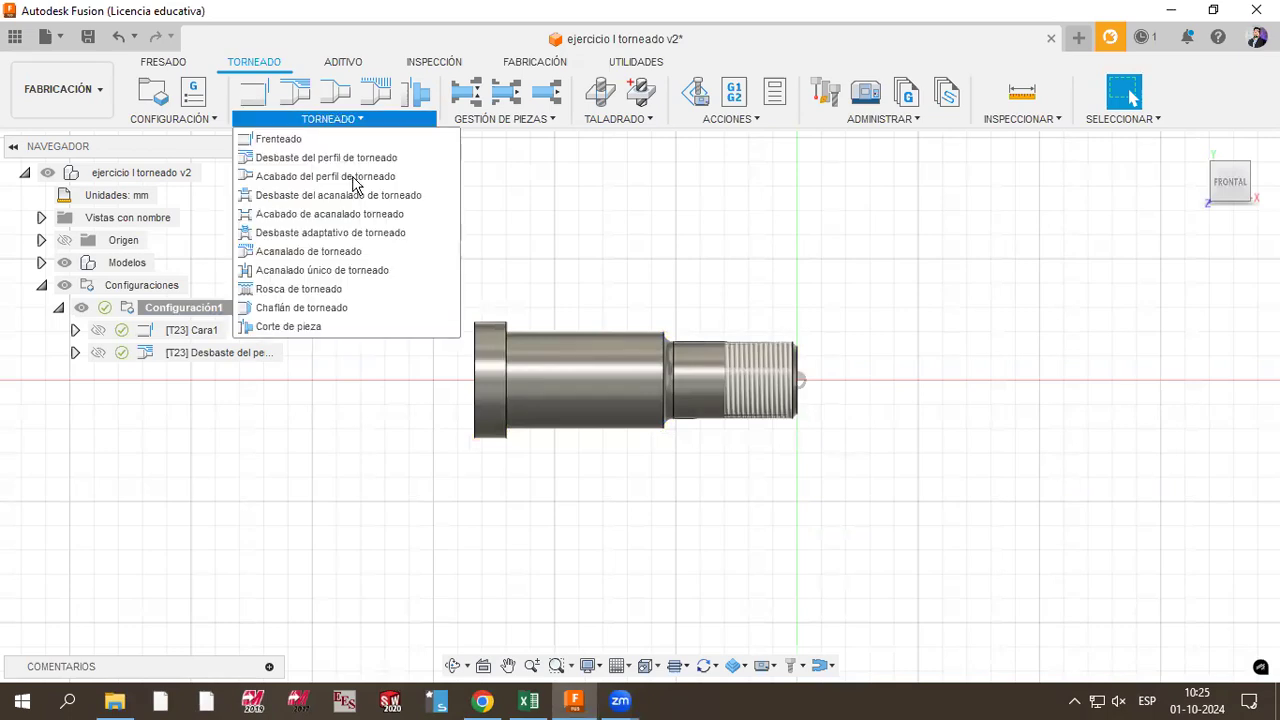
left_click(320, 180)
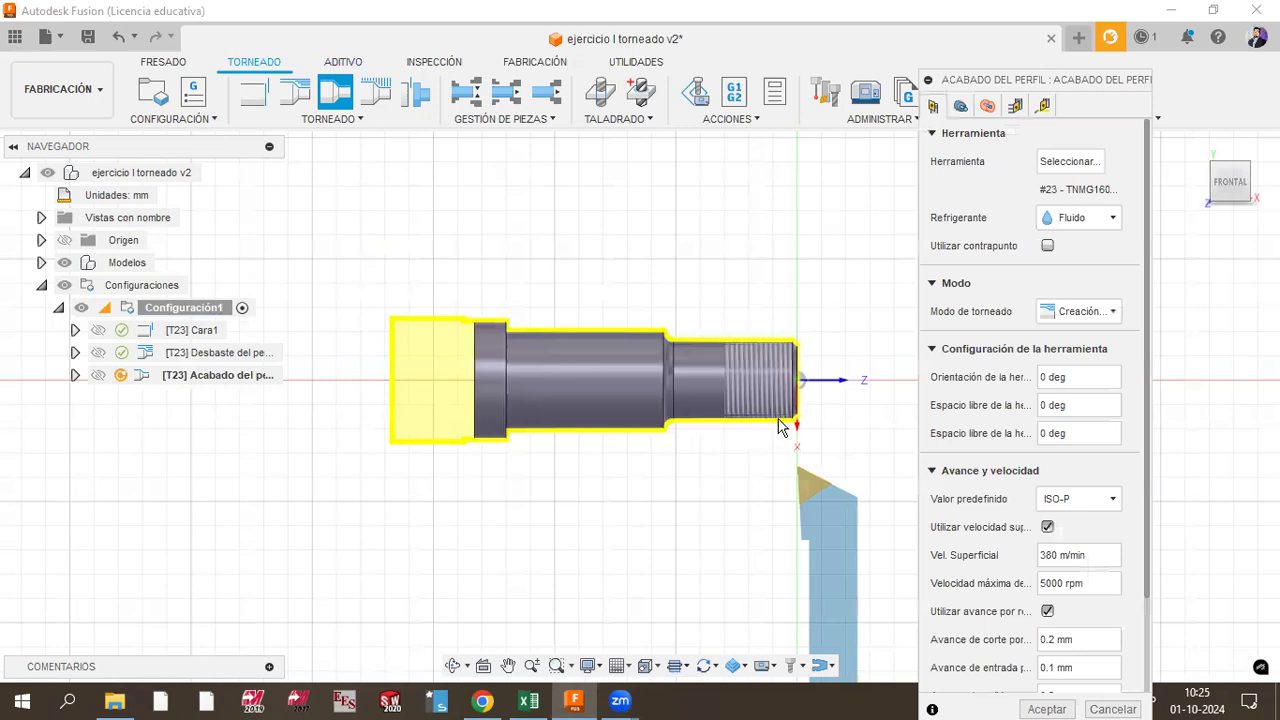
scroll(797, 413, "up", 2)
scroll(748, 392, "up", 1)
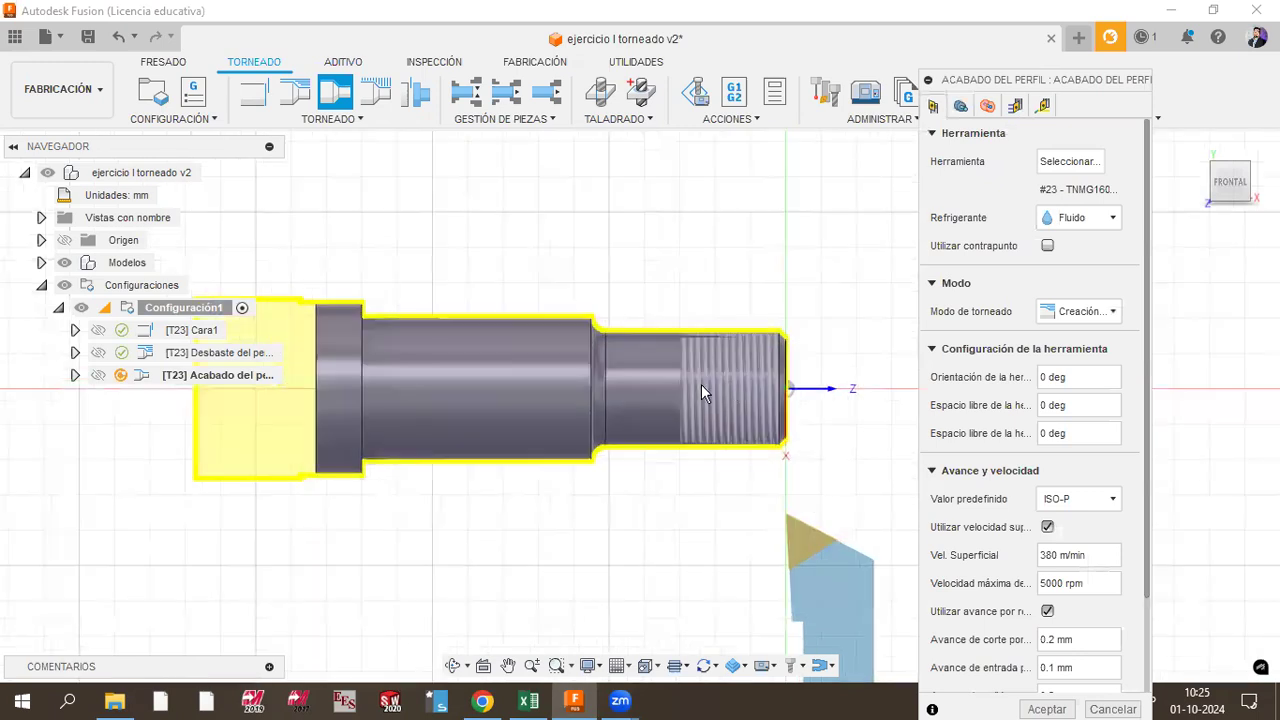
scroll(701, 384, "down", 1)
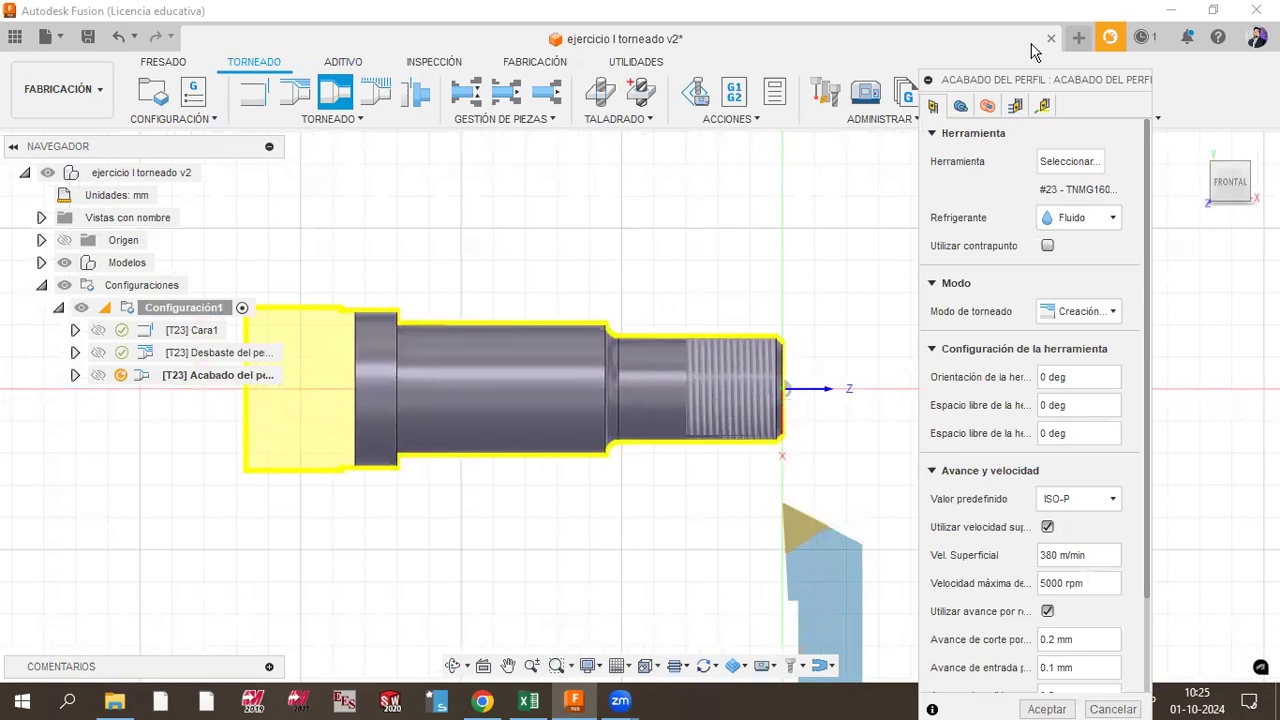
left_click_drag(1030, 79, 1016, 41)
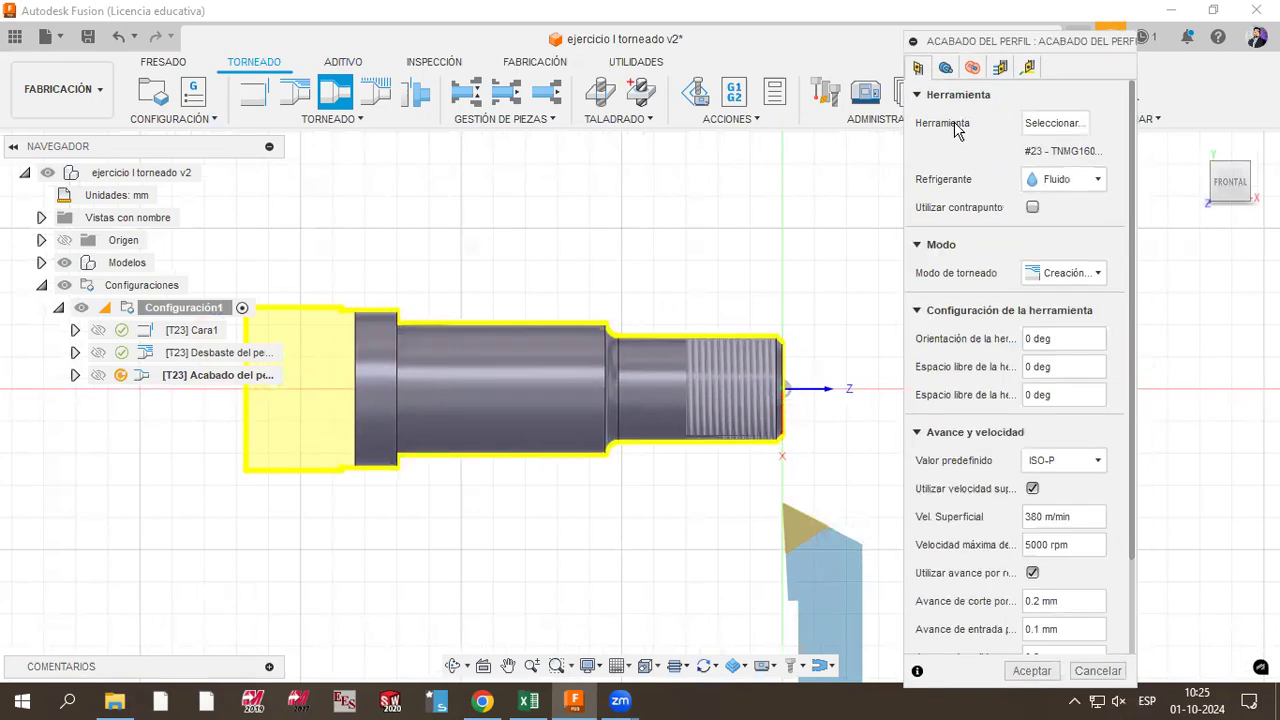
Step: Create a new general turning tool for the finishing operation, with description "HTA. DE ACABADO EXTERIOR" and supplier "Sandvik"
left_click(1047, 122)
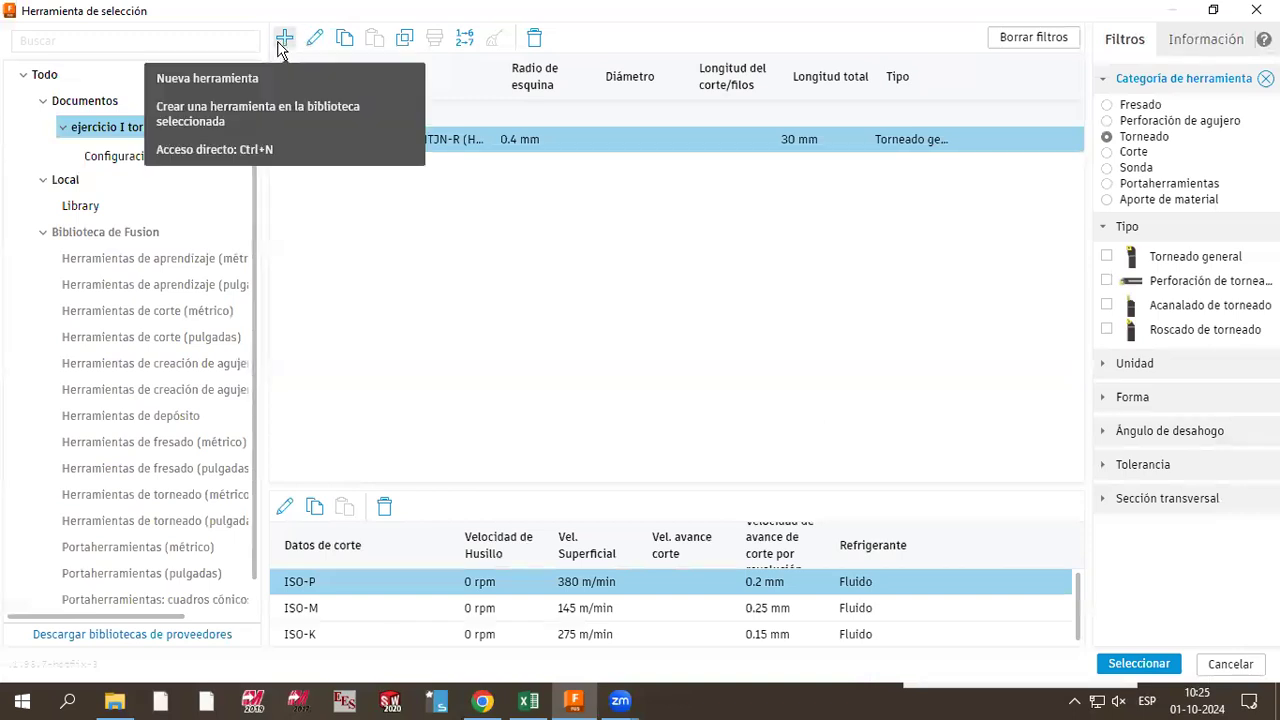
left_click(283, 40)
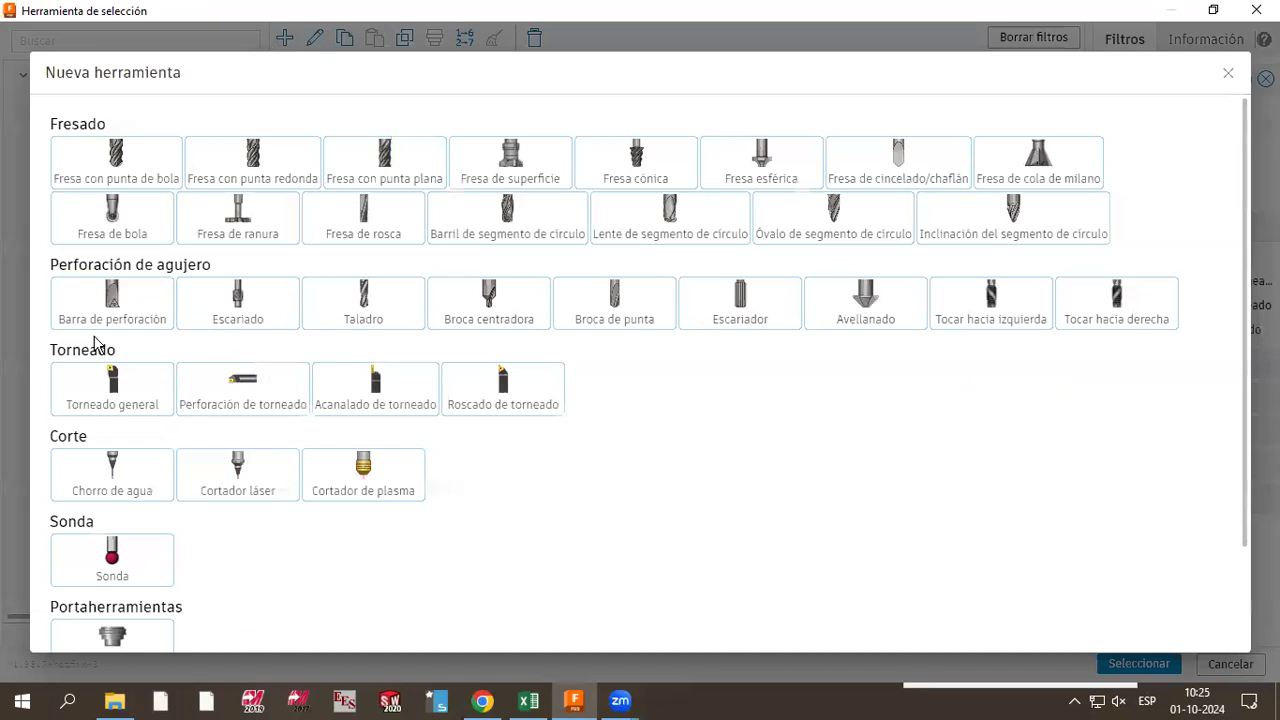
left_click(127, 400)
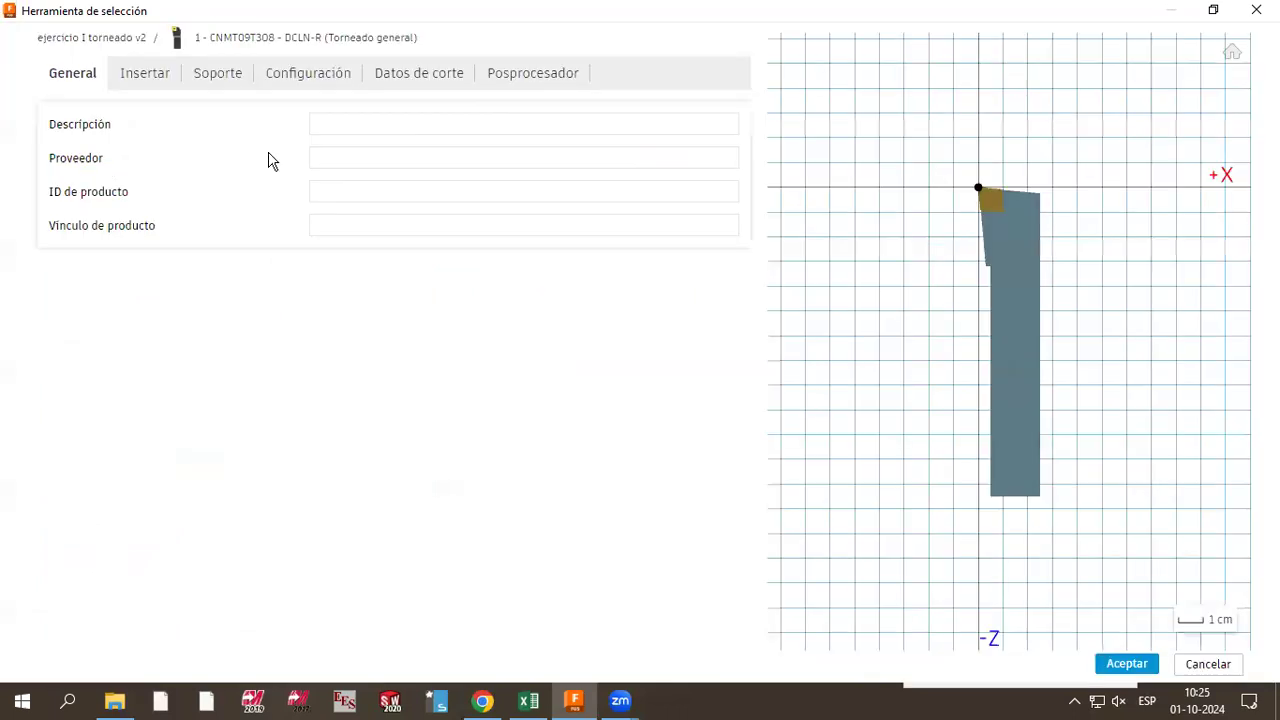
left_click(331, 131)
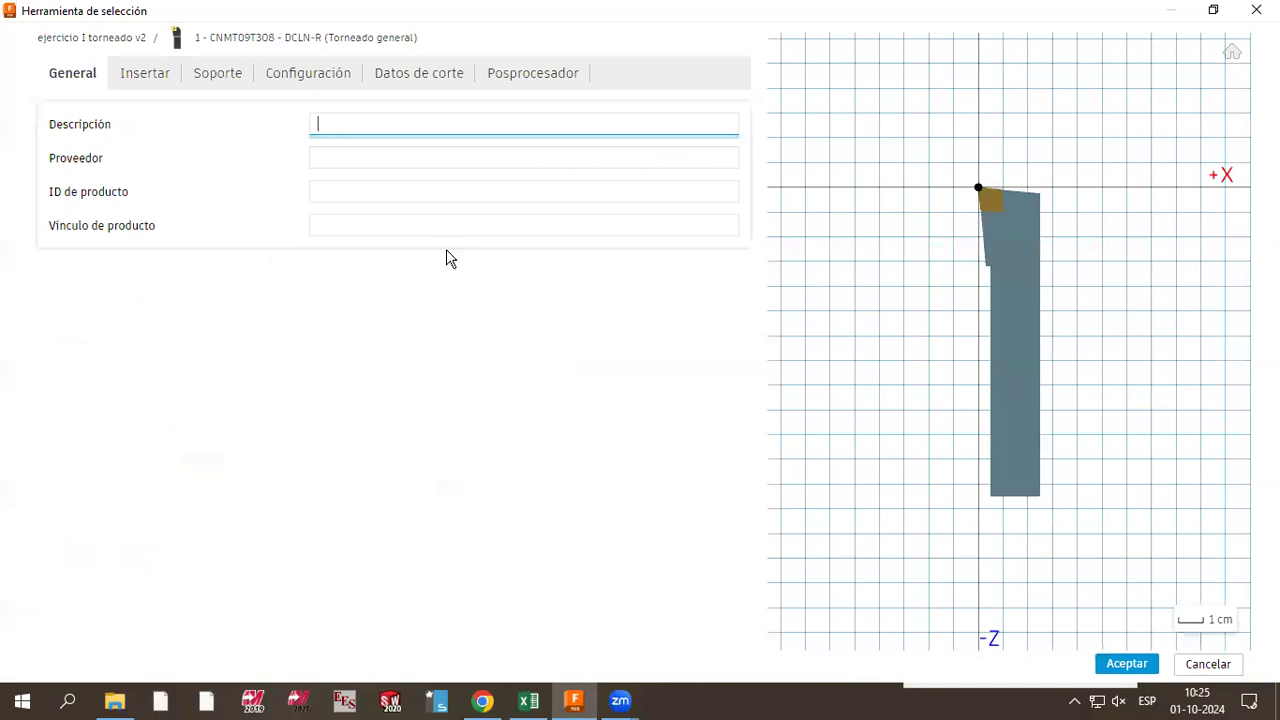
type("HTA. DE ACABADO EXTERIOR")
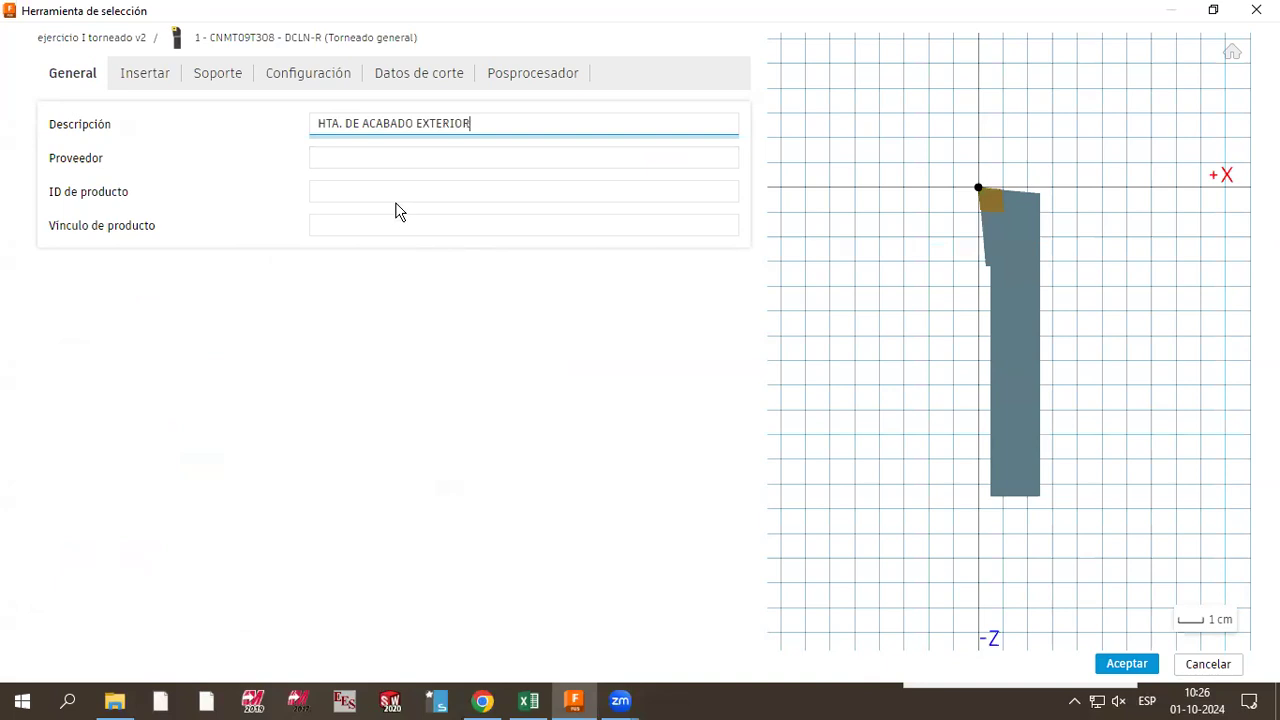
left_click(370, 160)
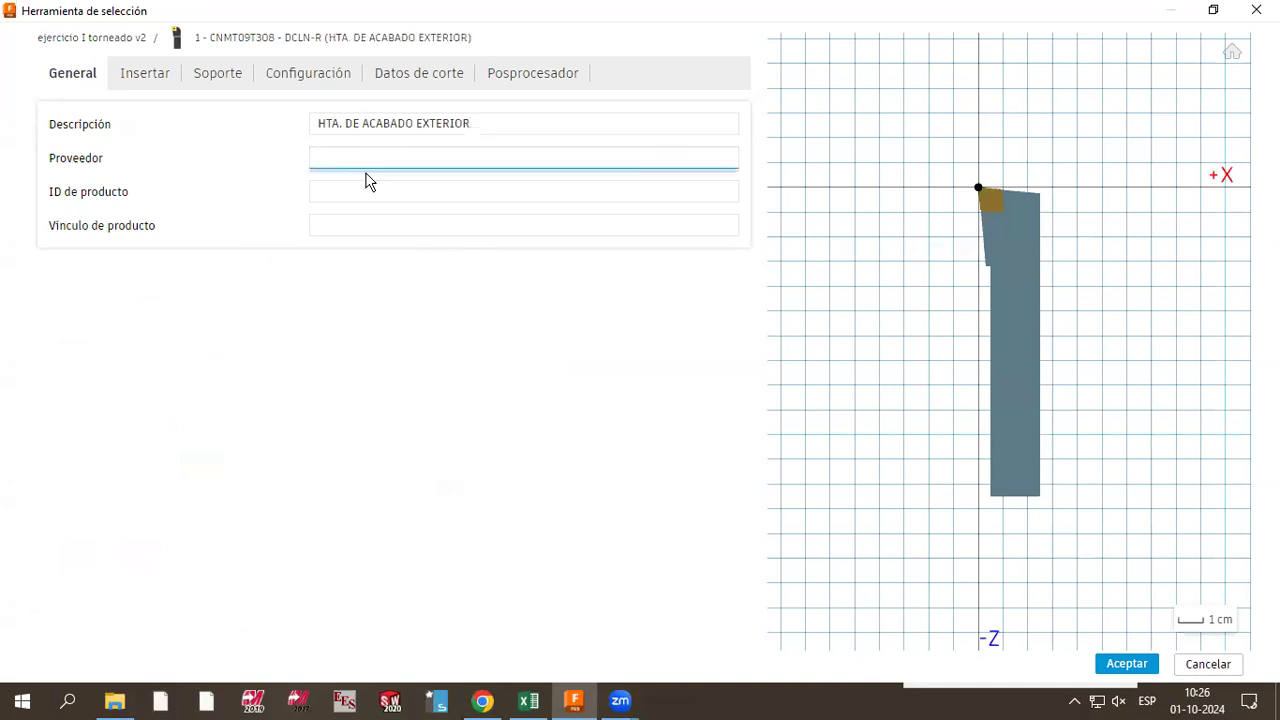
type("Sandvik")
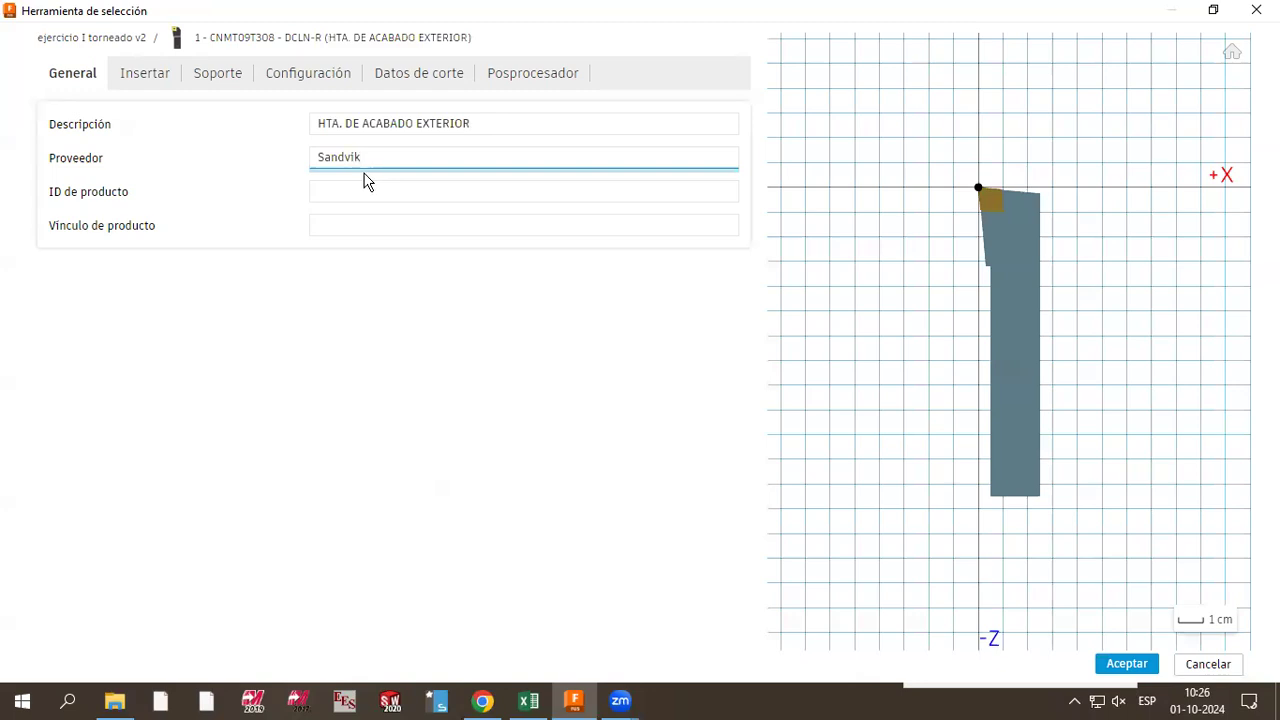
Step: Open the tool's insert settings and switch to Chrome to examine the VBGT 16 04 04-UM 1515 insert's ISO code, cutting values and geometry
left_click(145, 75)
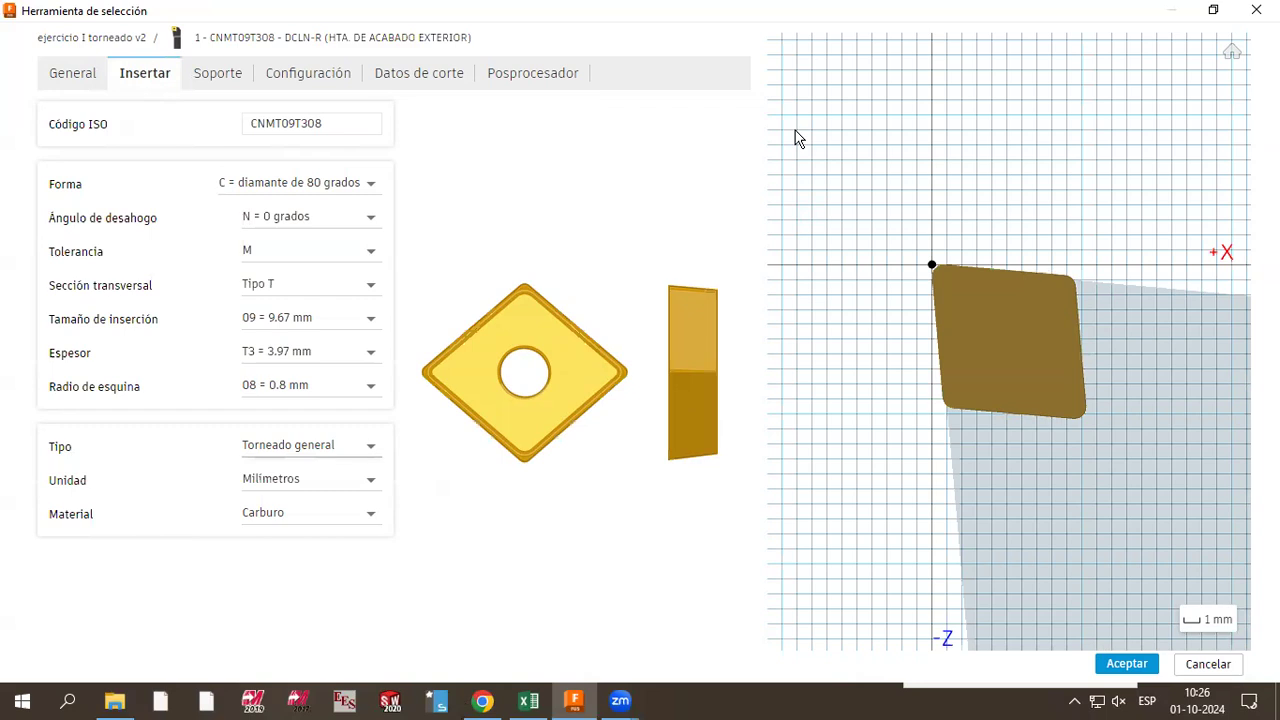
key("alt+Tab")
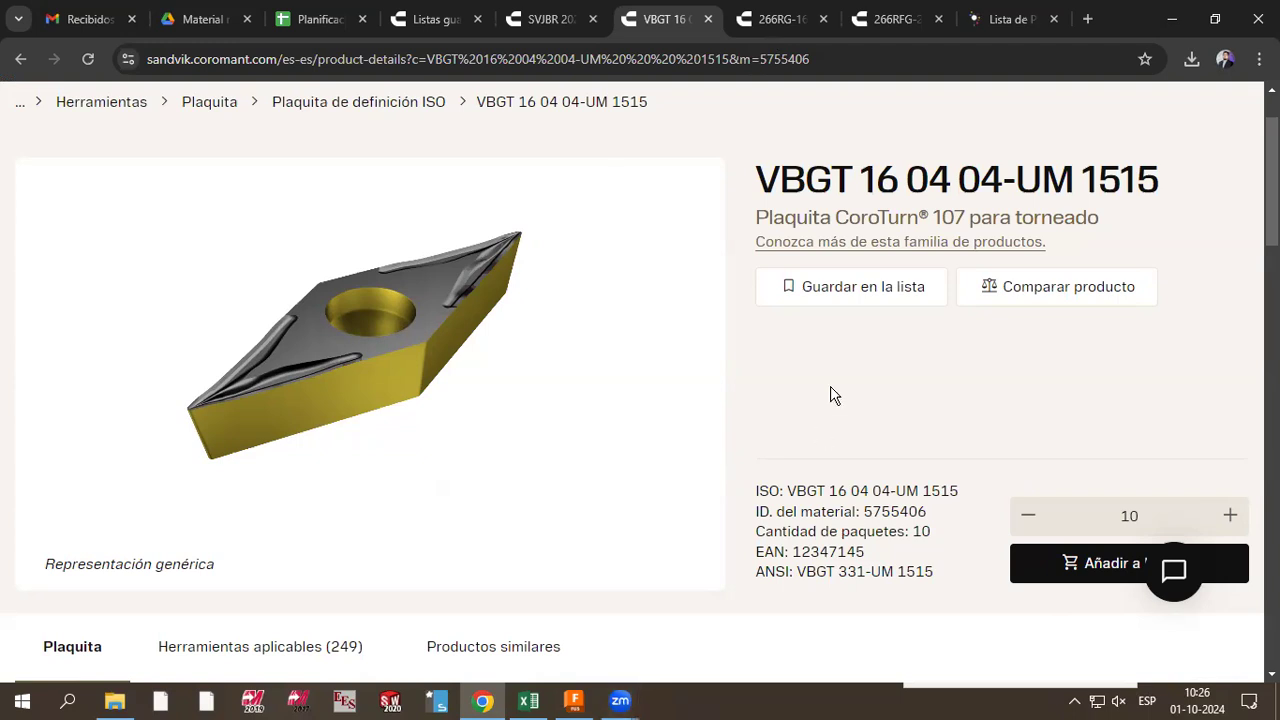
scroll(772, 252, "down", 1)
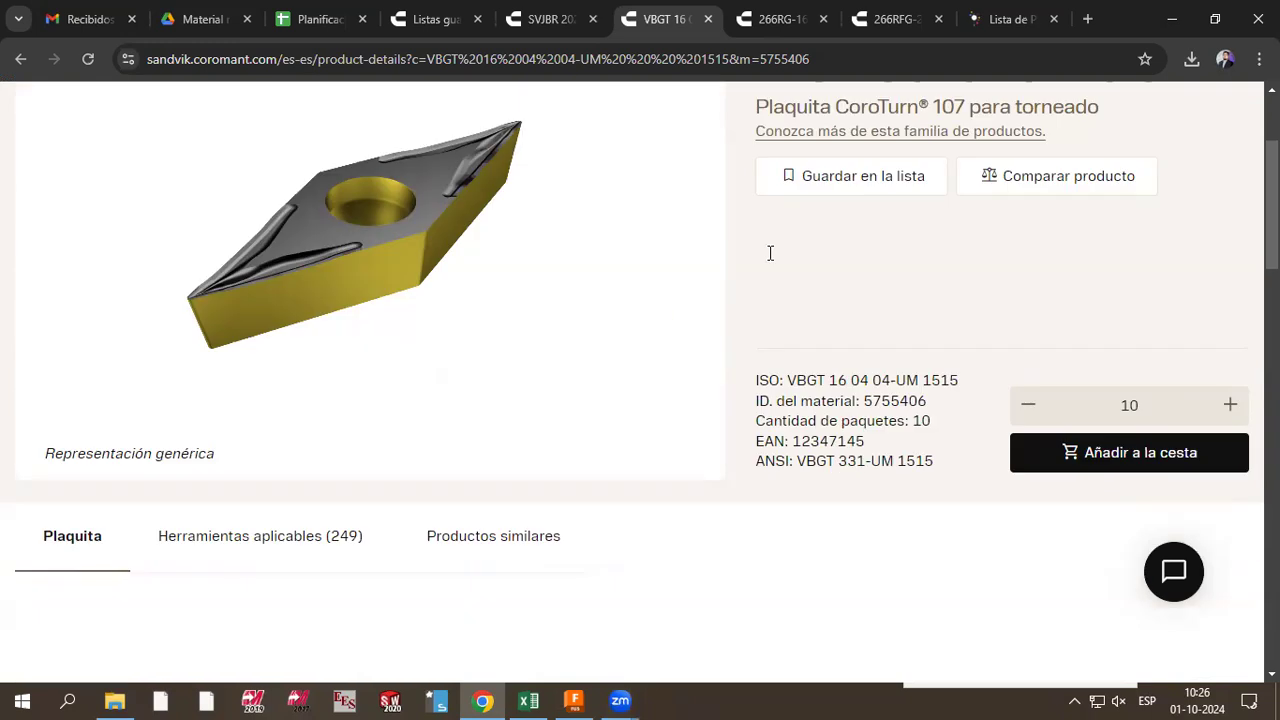
scroll(711, 274, "down", 5)
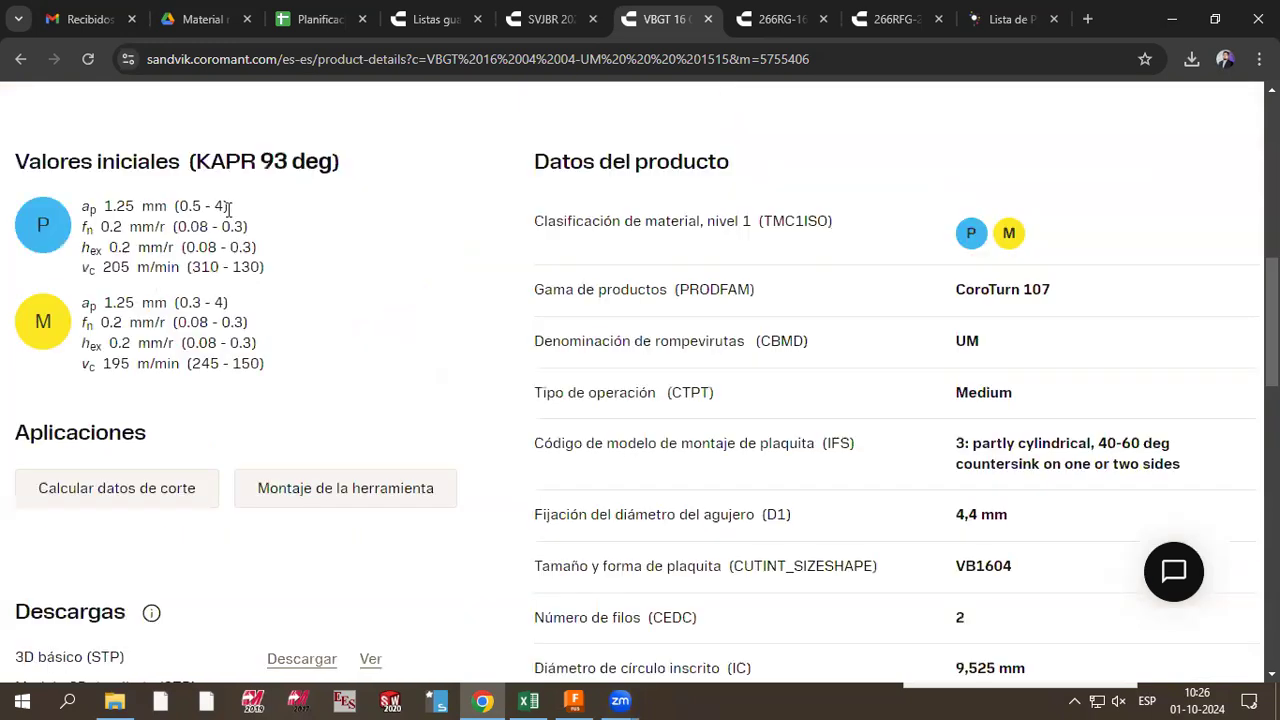
scroll(189, 286, "down", 6)
scroll(140, 230, "up", 2)
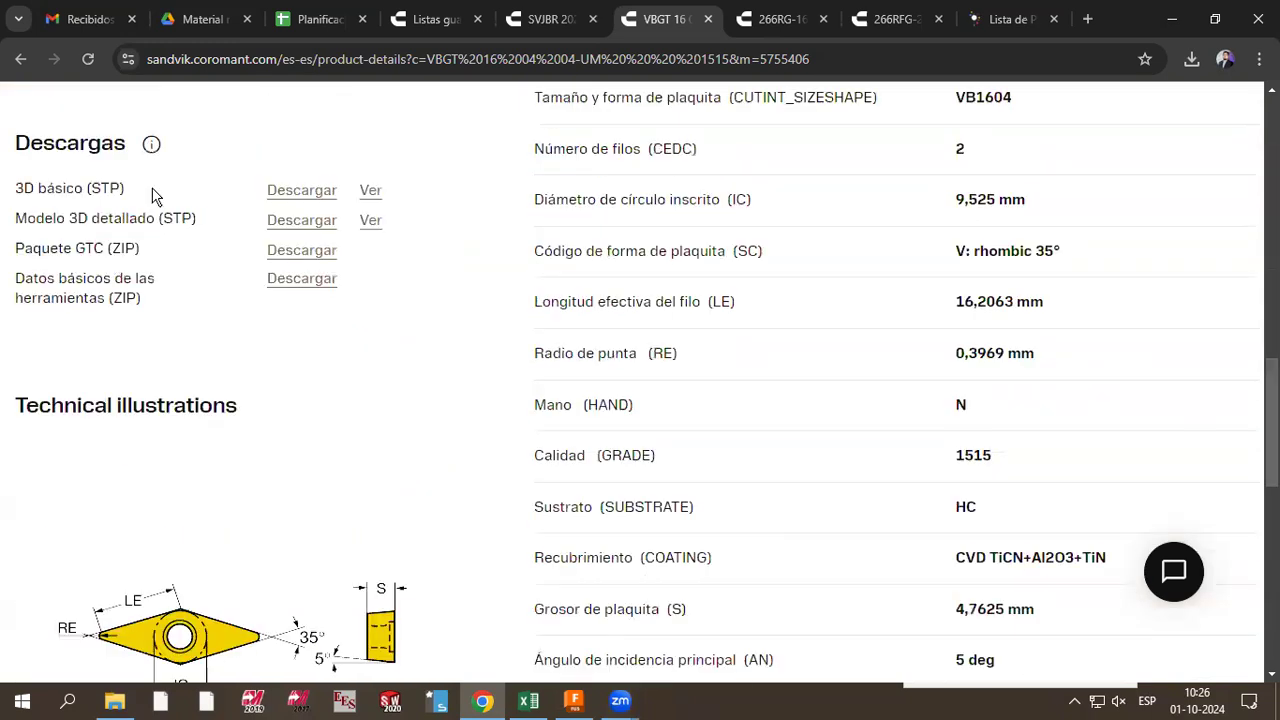
scroll(372, 393, "down", 3)
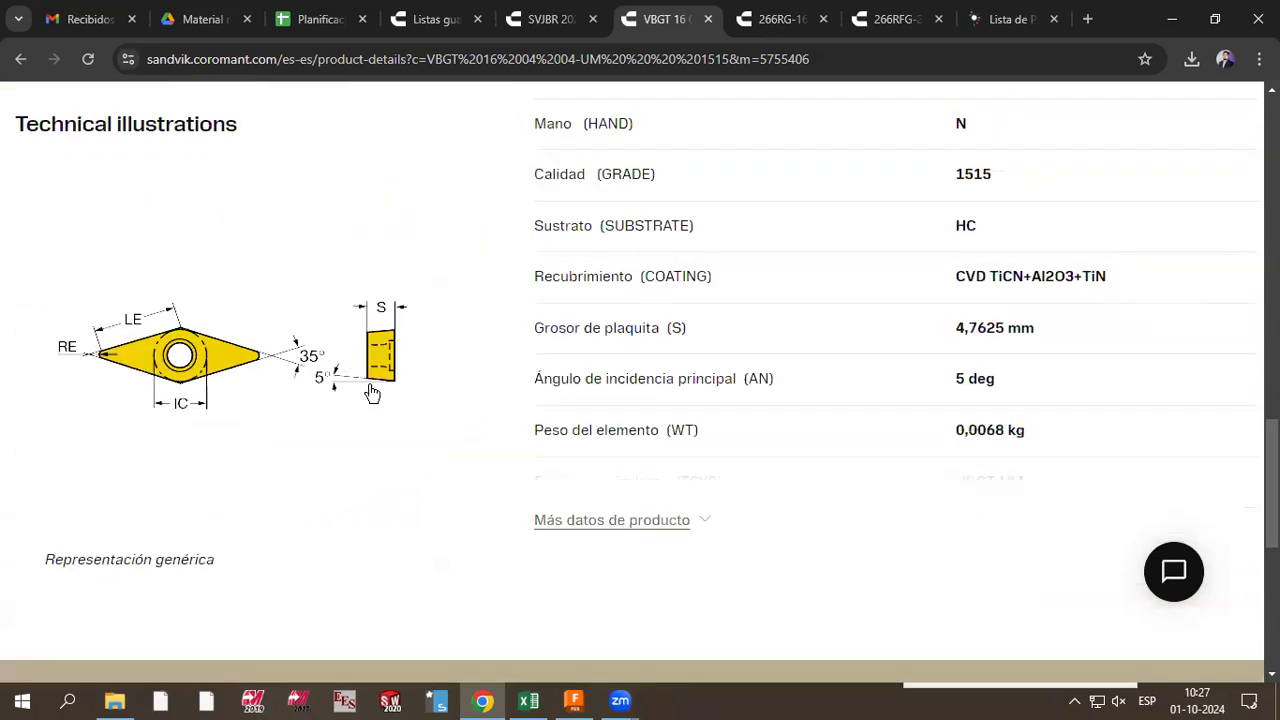
scroll(360, 406, "up", 1)
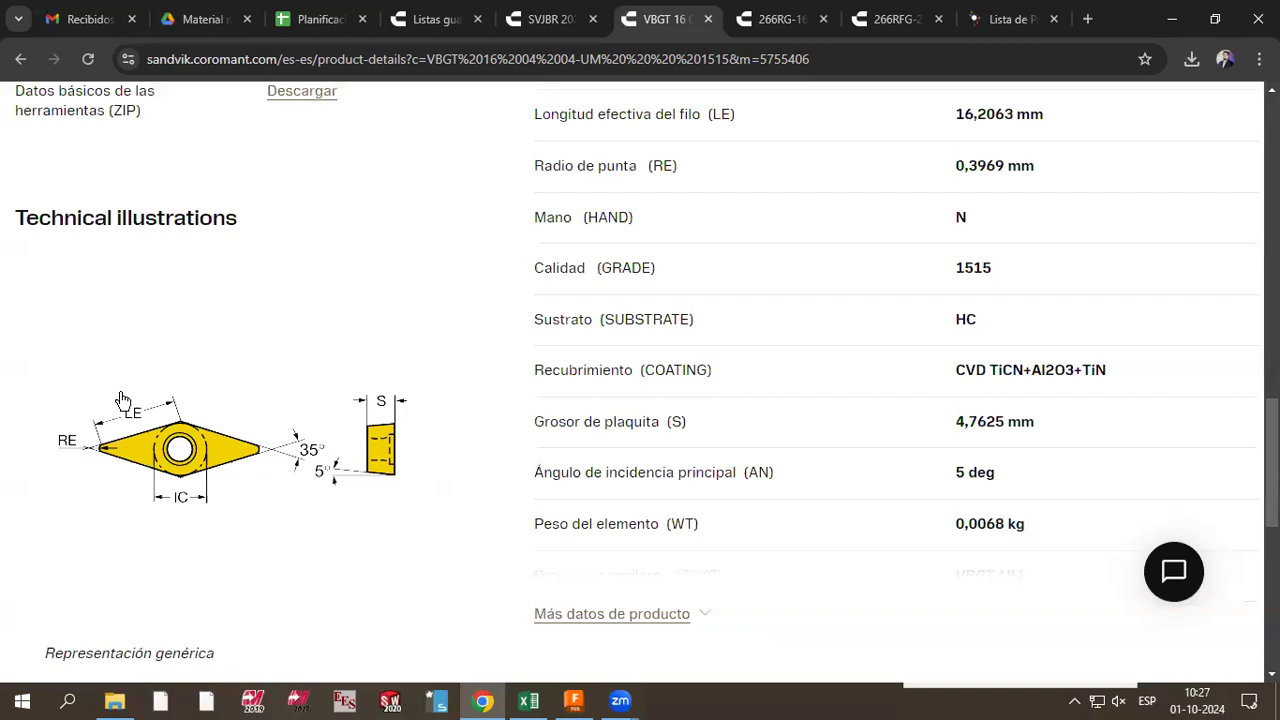
scroll(145, 385, "up", 3)
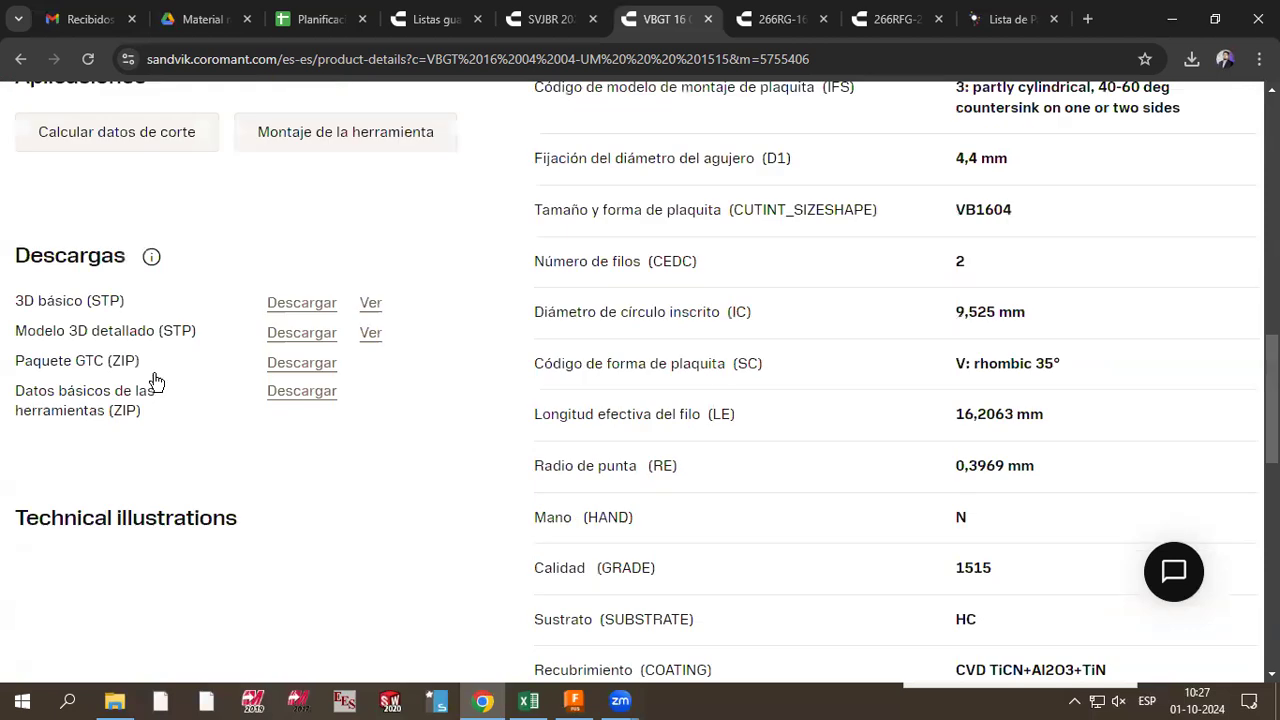
scroll(900, 345, "up", 10)
scroll(800, 230, "up", 2)
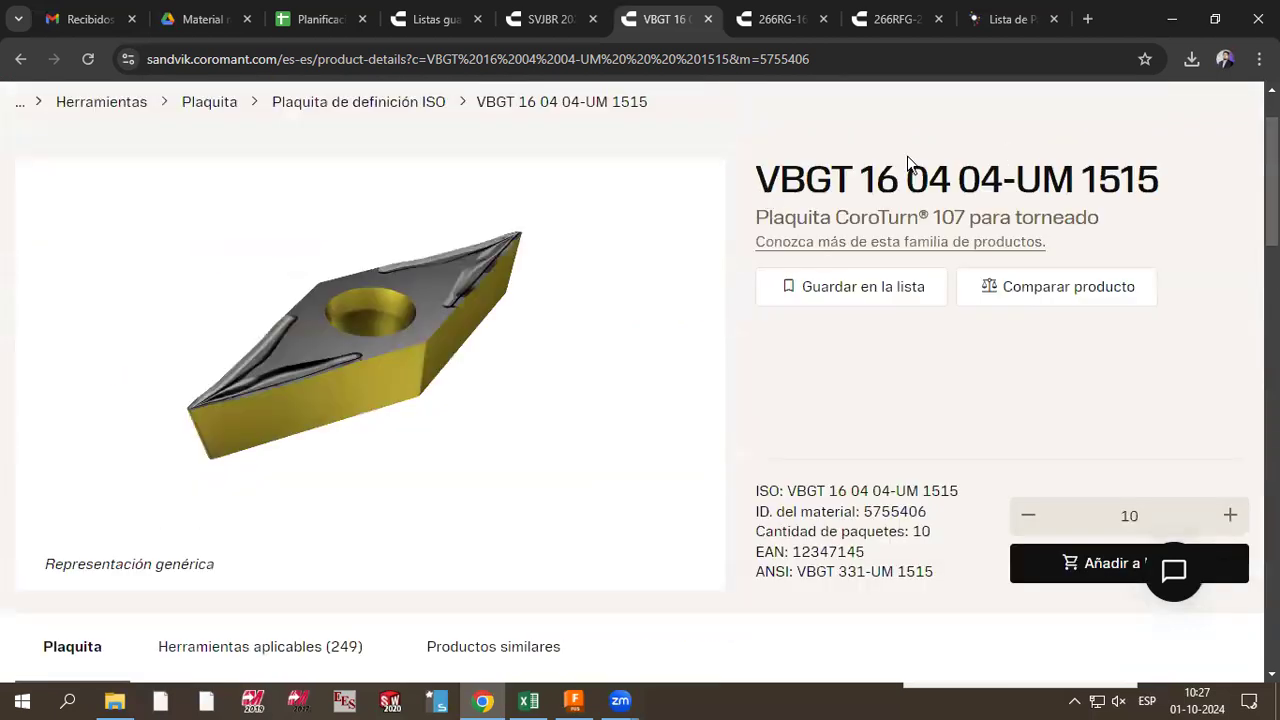
left_click_drag(1006, 194, 897, 147)
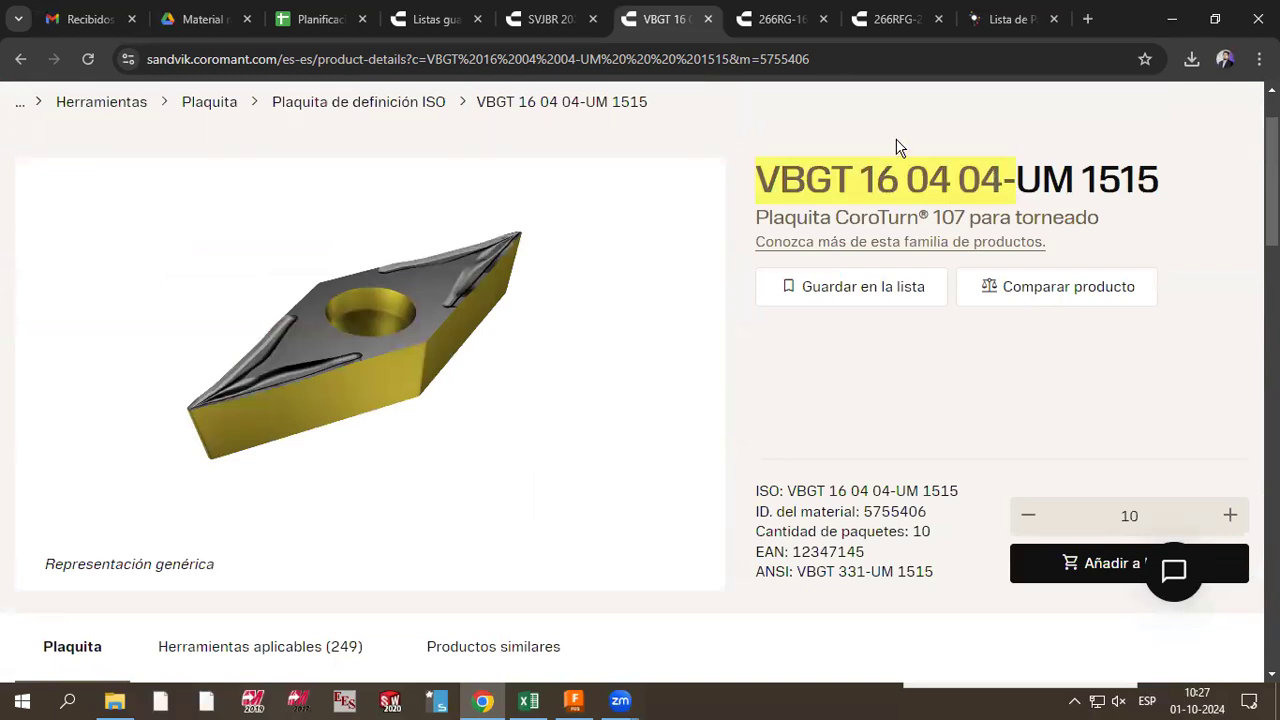
Step: Return to Fusion and set the insert's shape to V = diamante de 35 grados and its clearance angle to B = 5 grados
left_click(975, 194)
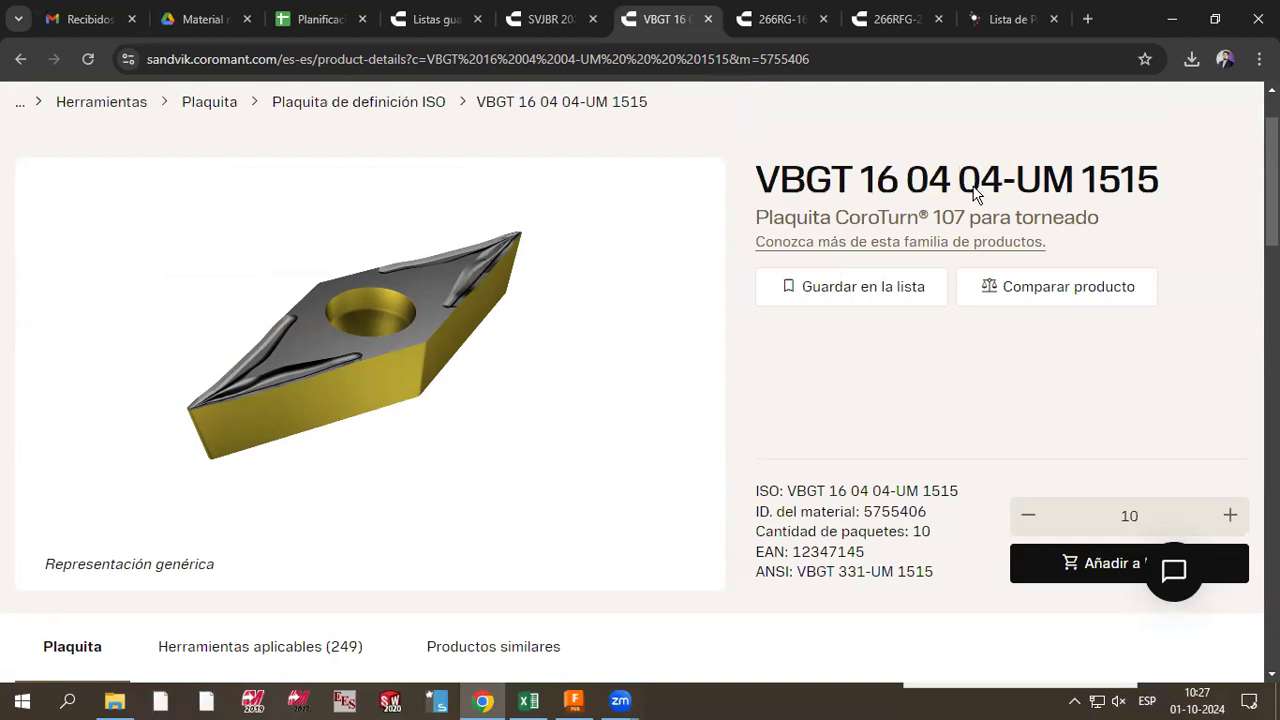
key("super+Tab")
left_click(530, 238)
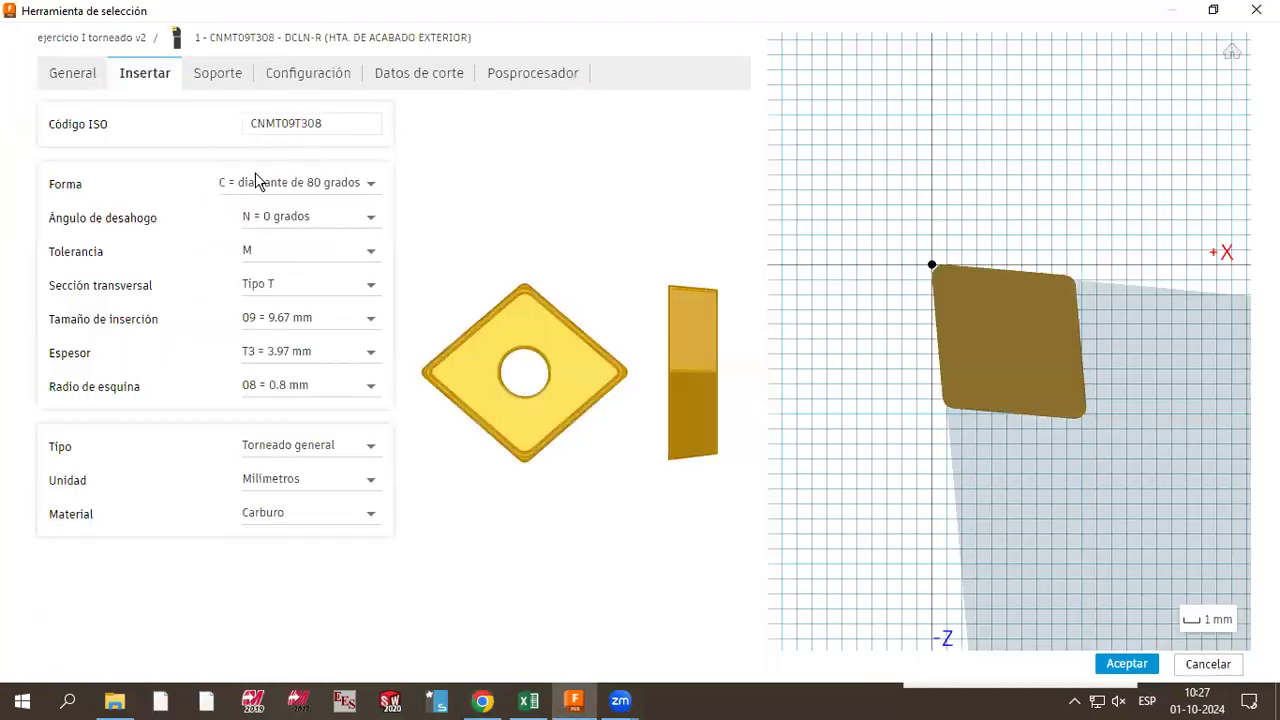
left_click(259, 183)
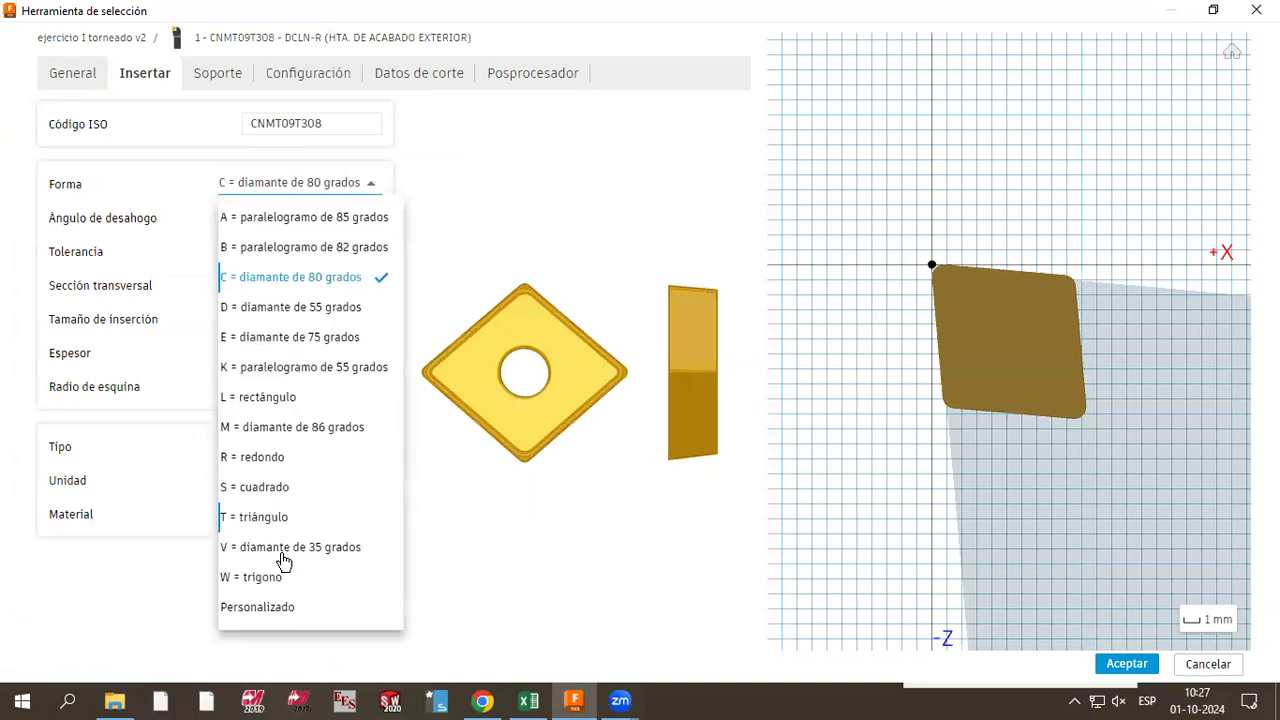
left_click(295, 560)
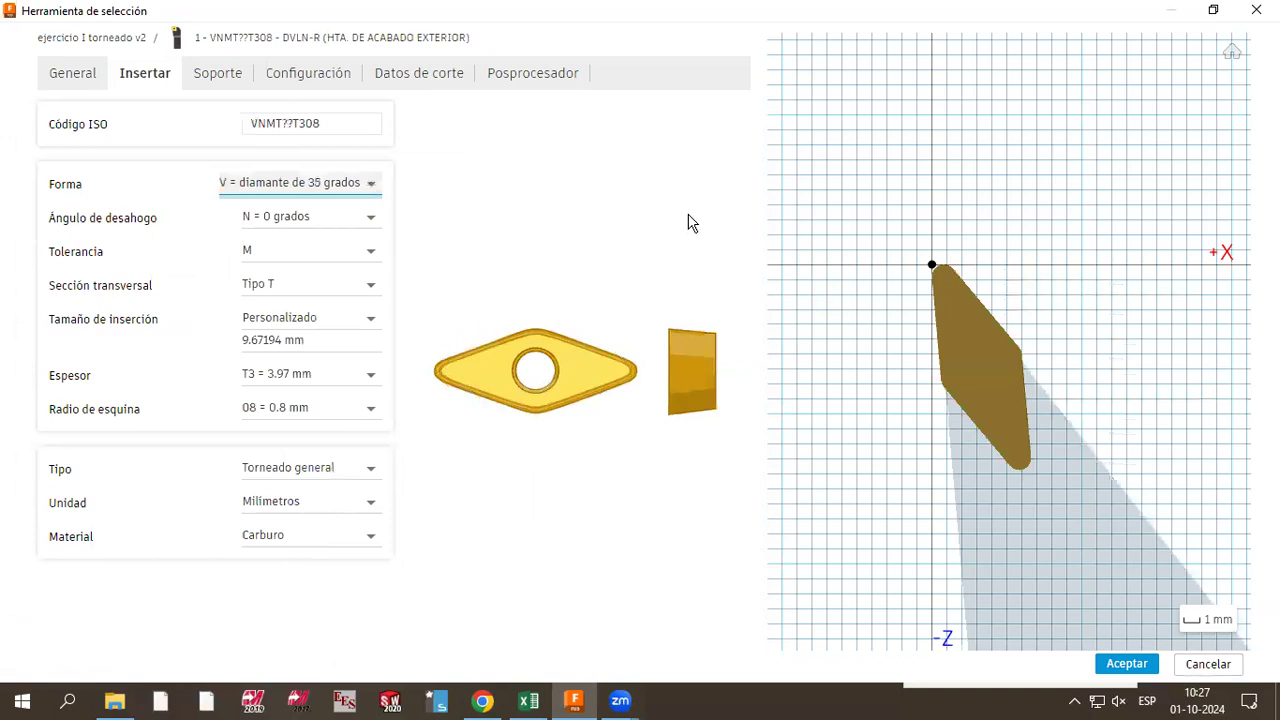
left_click(295, 220)
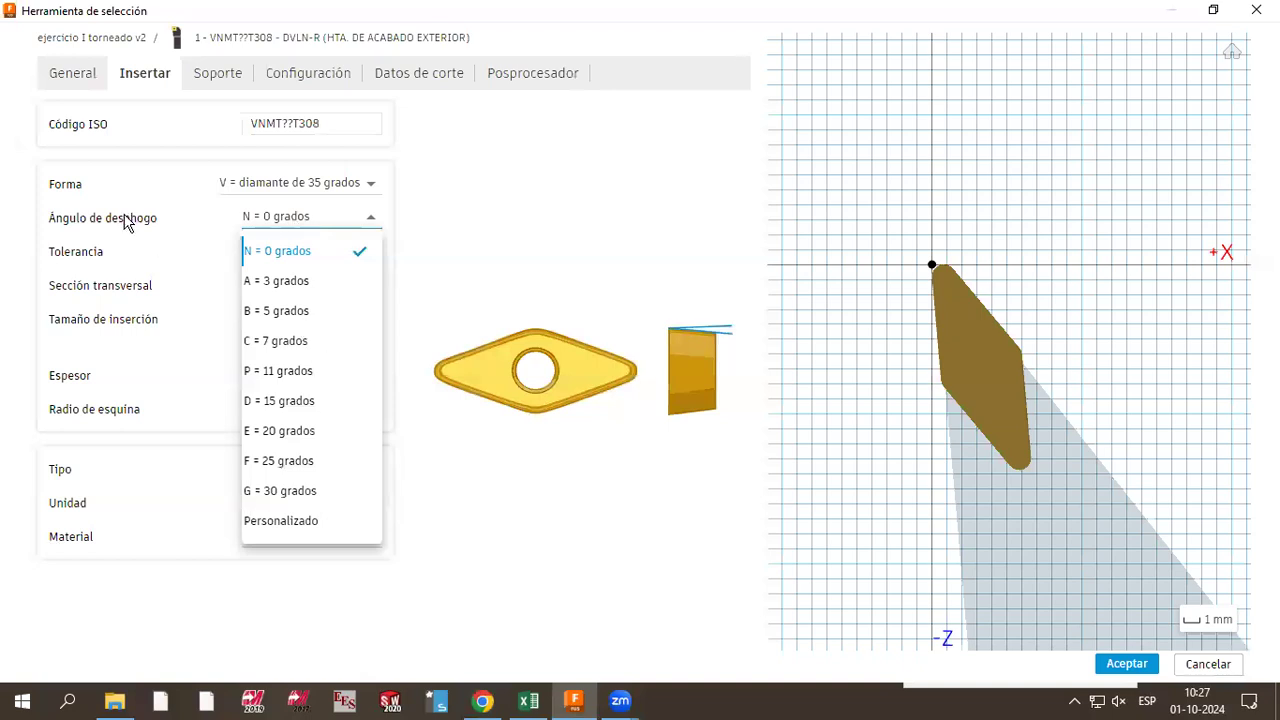
left_click(280, 318)
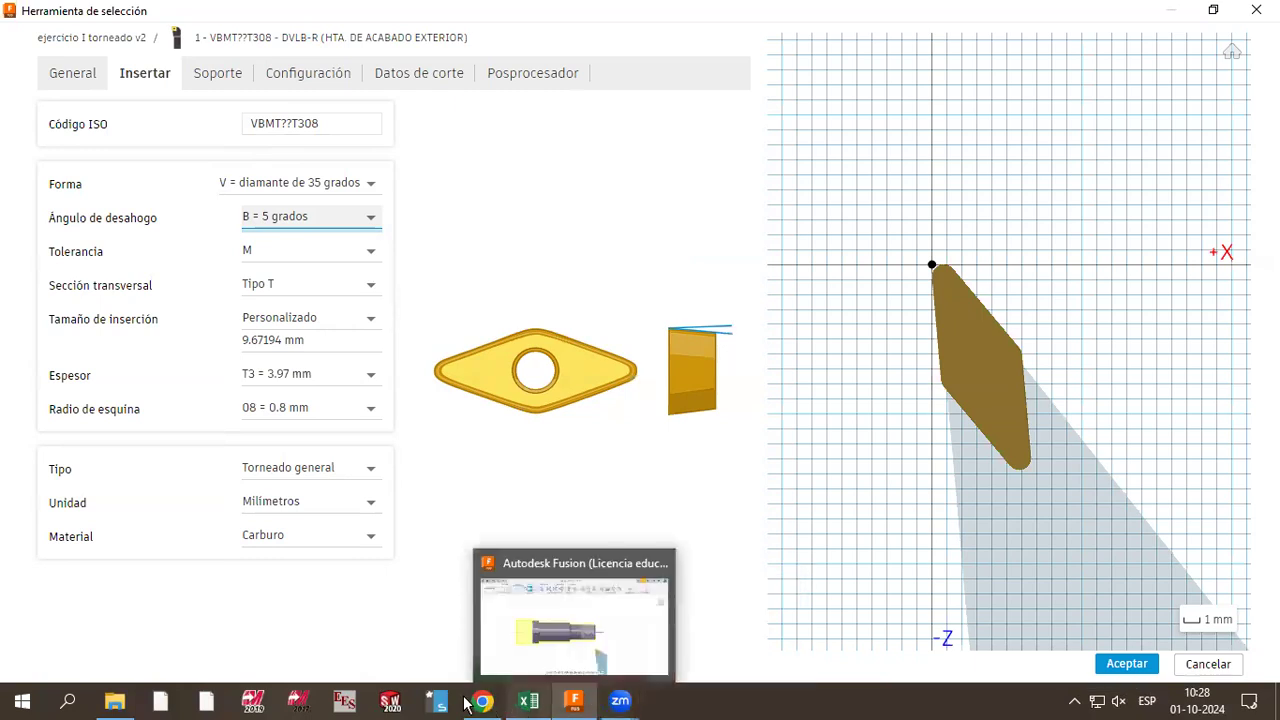
Step: Switch to Chrome, review the VBGT 16 04 04-UM 1515 code, and open the VBGT 16 04 04-UM 1125 insert from the saved lists
mouse_move(474, 706)
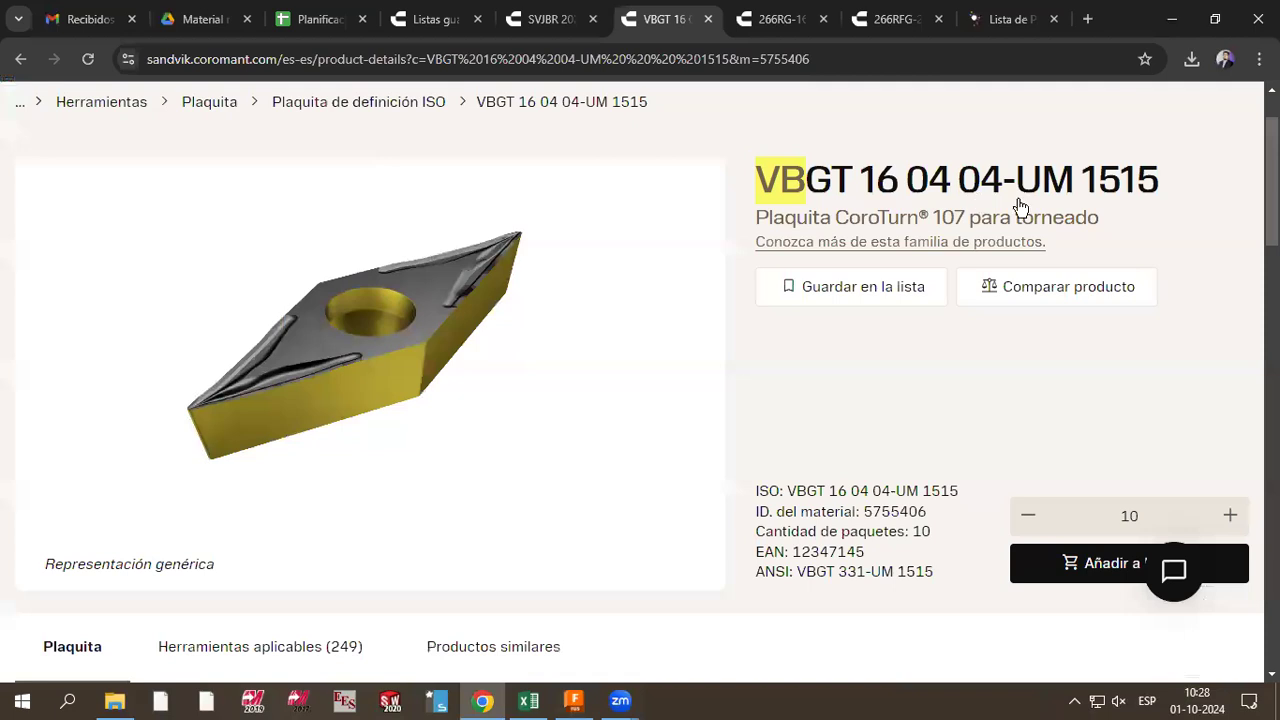
left_click(1001, 207, "shift")
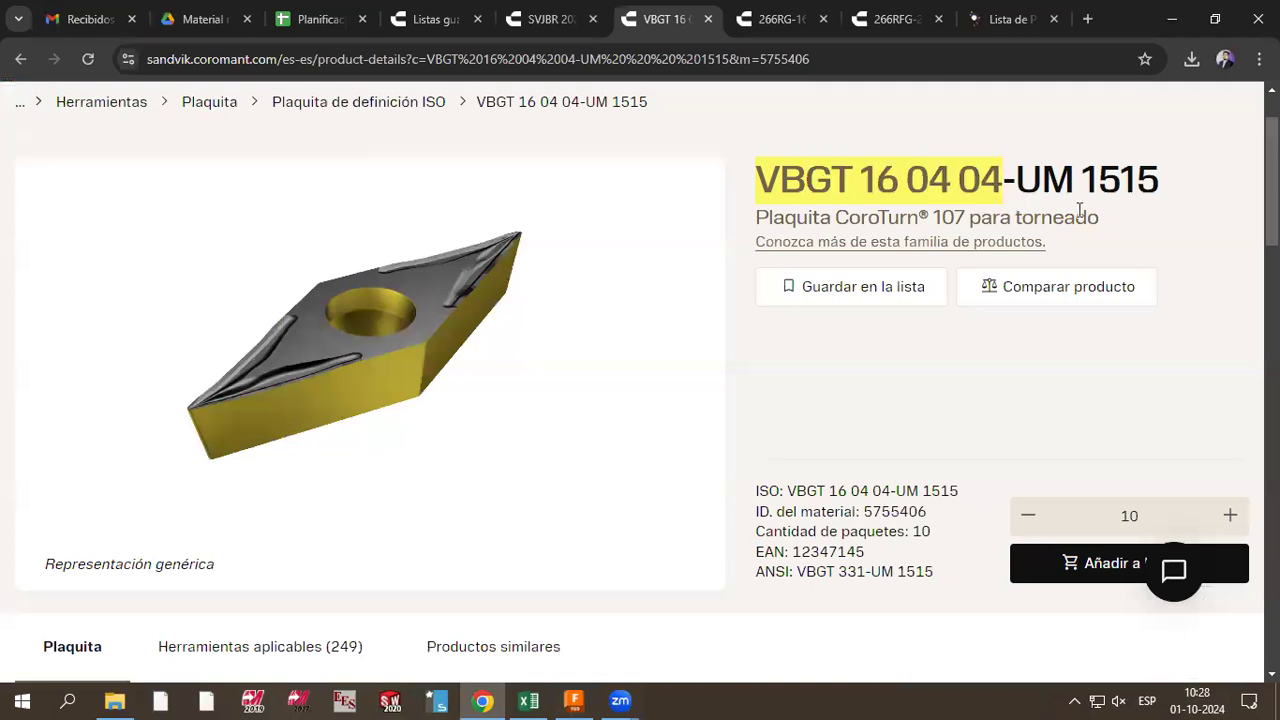
left_click(1173, 167)
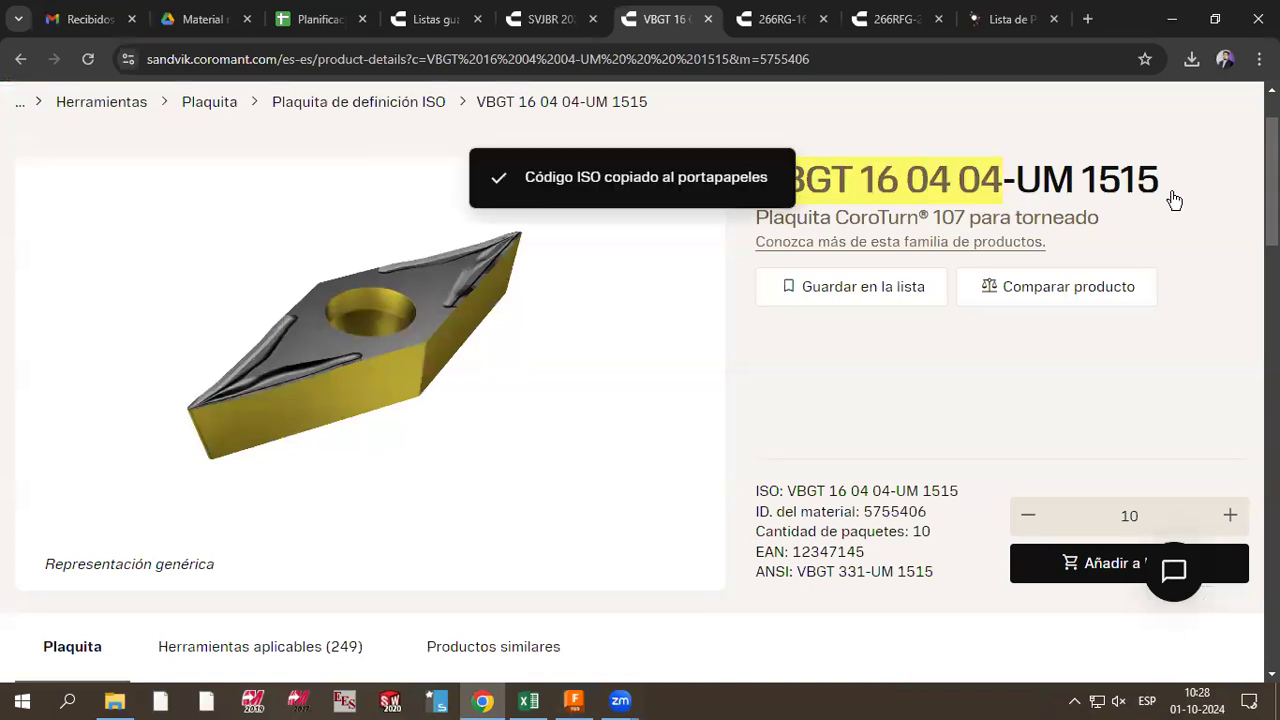
left_click_drag(1174, 200, 1018, 204)
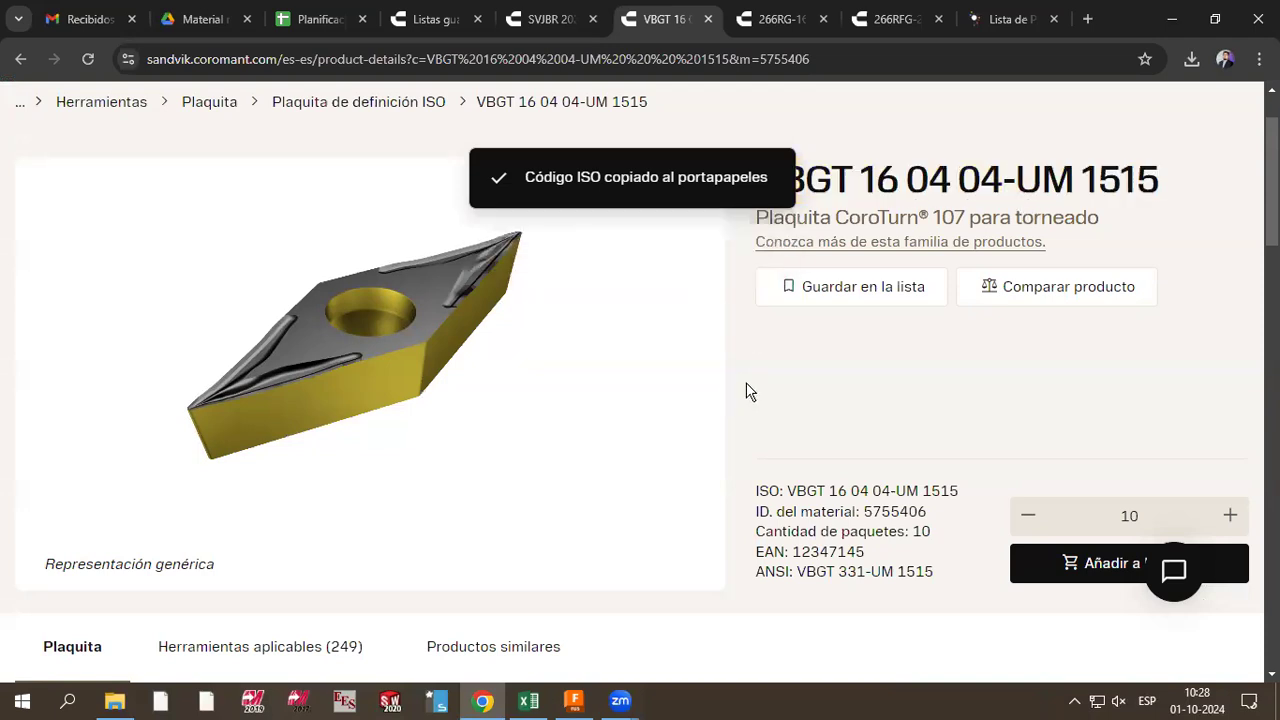
left_click(432, 19)
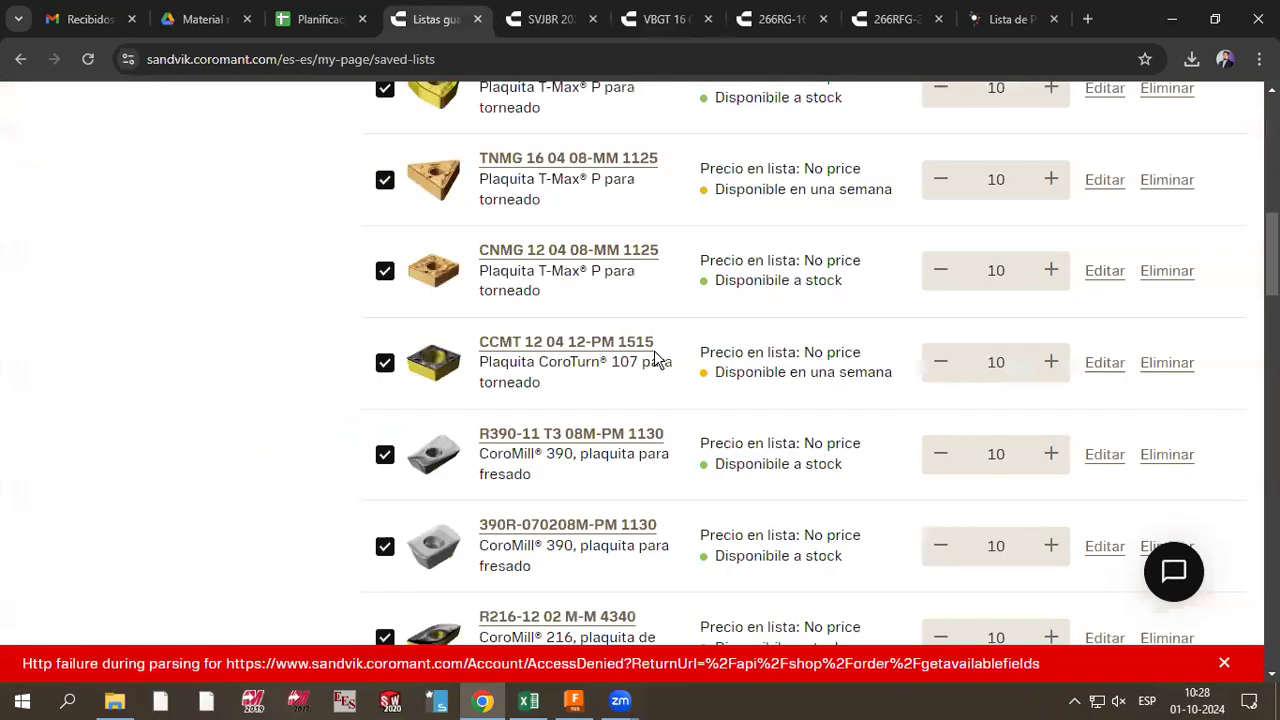
scroll(655, 355, "down", 5)
scroll(655, 355, "down", 9)
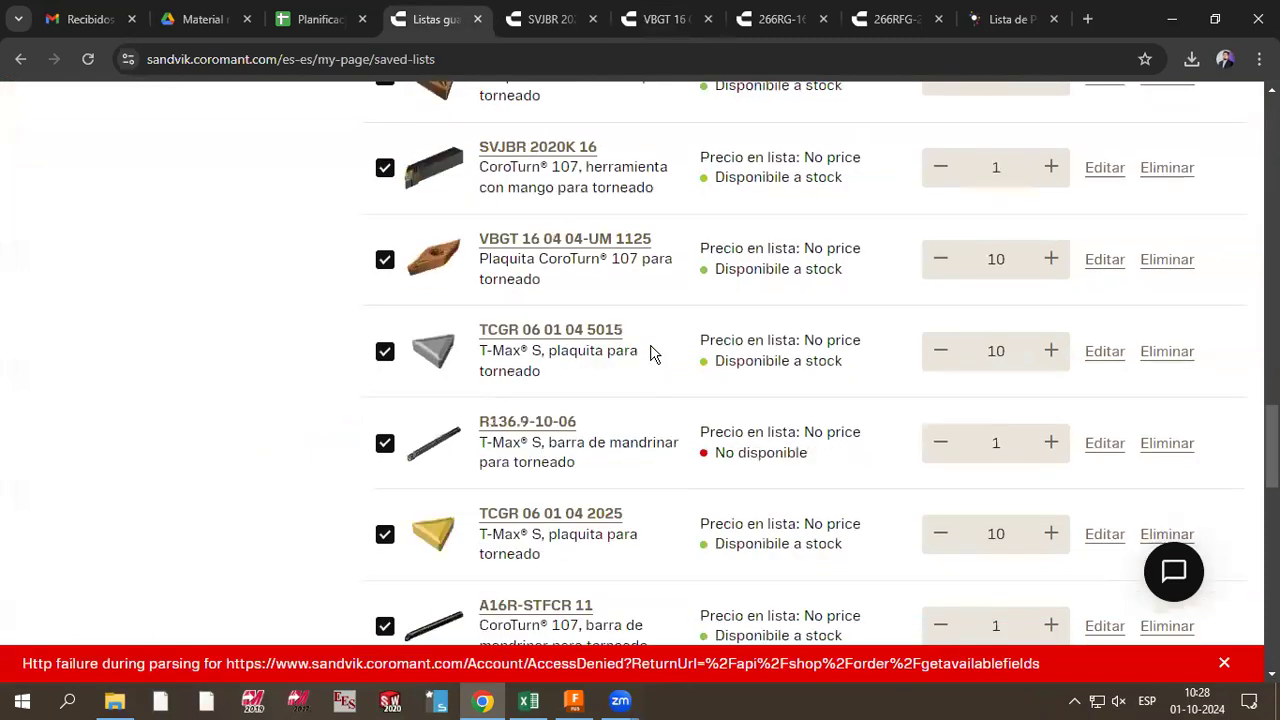
scroll(650, 353, "down", 6)
scroll(636, 398, "up", 6)
scroll(512, 532, "up", 3)
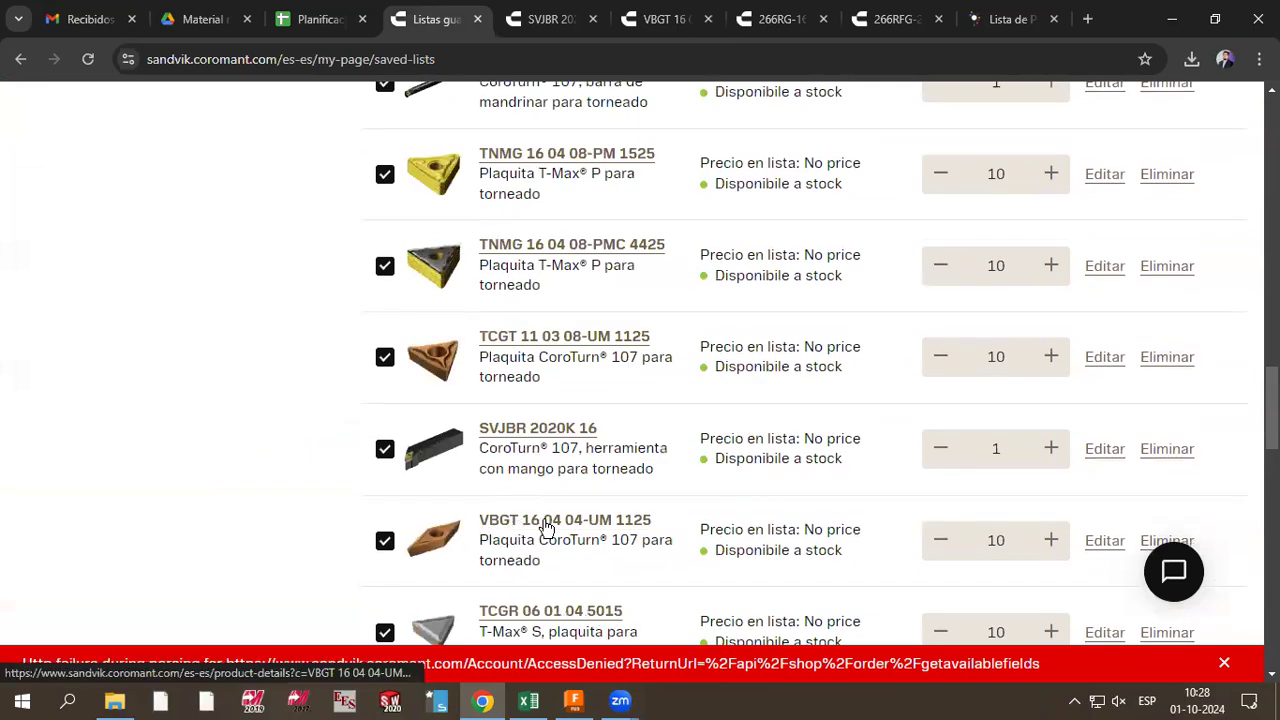
left_click(610, 528)
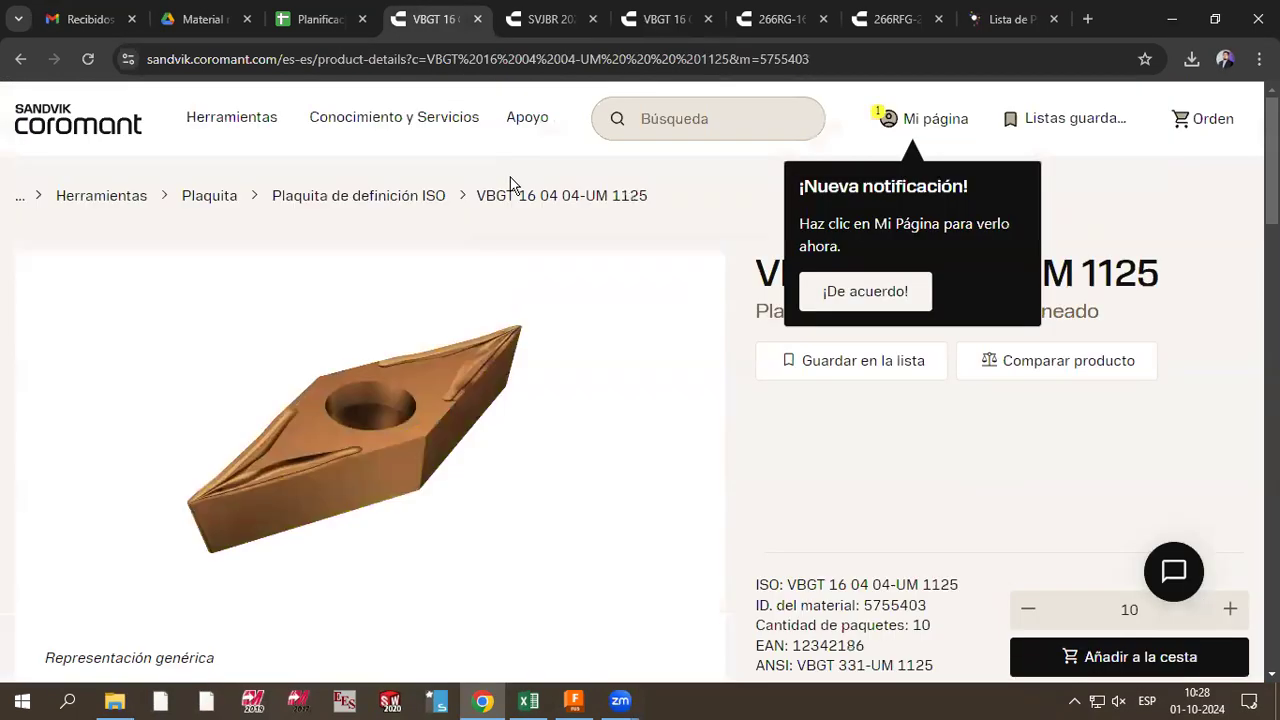
Step: Compare the starting cutting values and material groups of the 1125 and 1515 inserts, and examine the 1515 insert's nose radius and coating
scroll(595, 330, "down", 3)
scroll(592, 328, "down", 4)
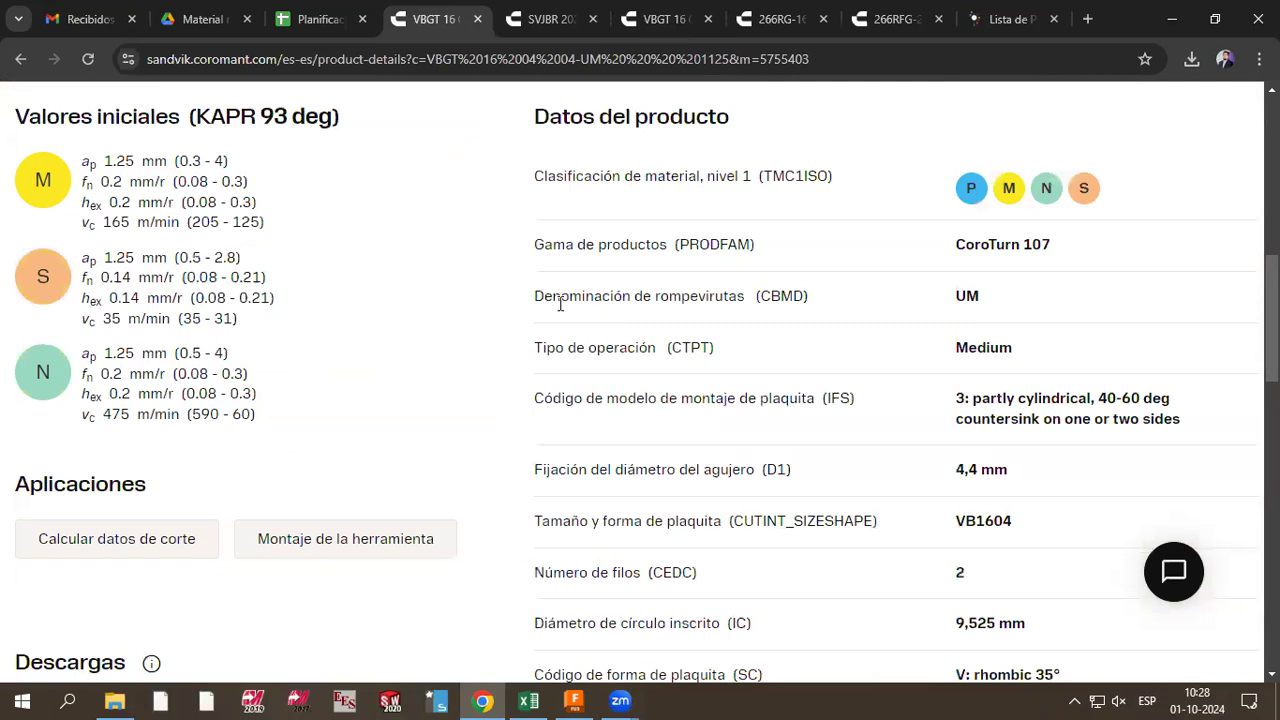
mouse_move(54, 292)
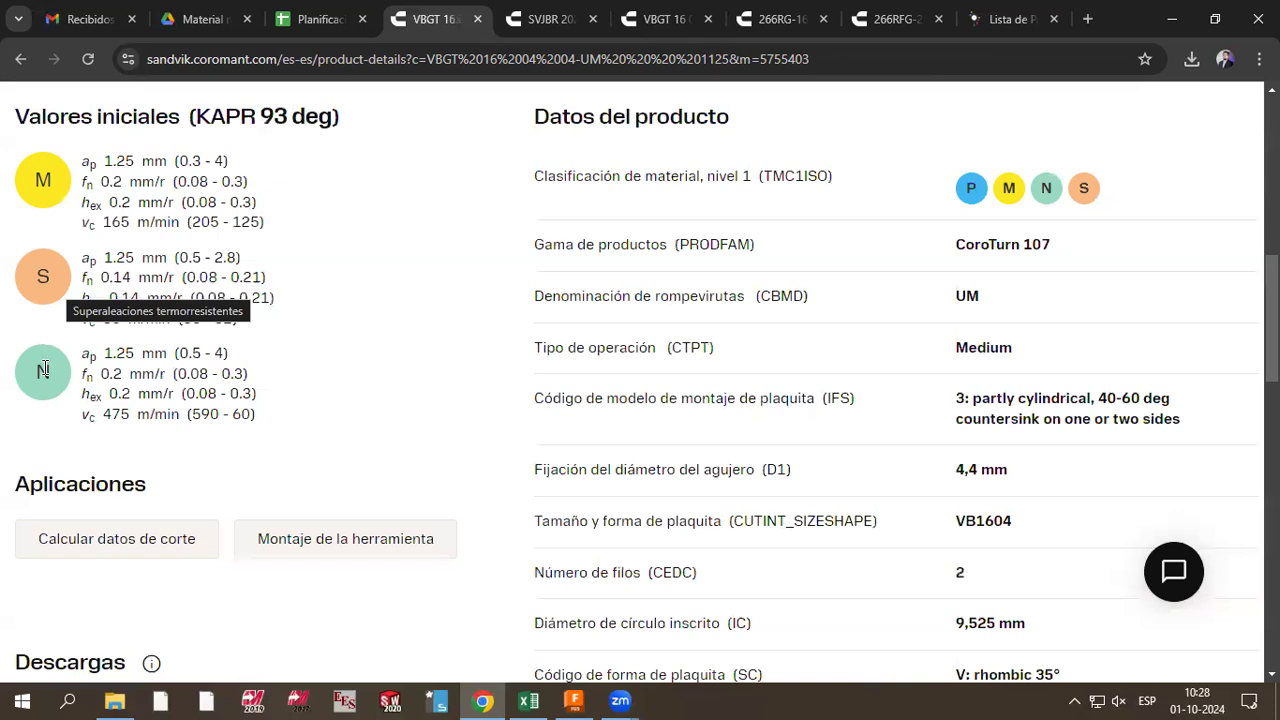
mouse_move(45, 373)
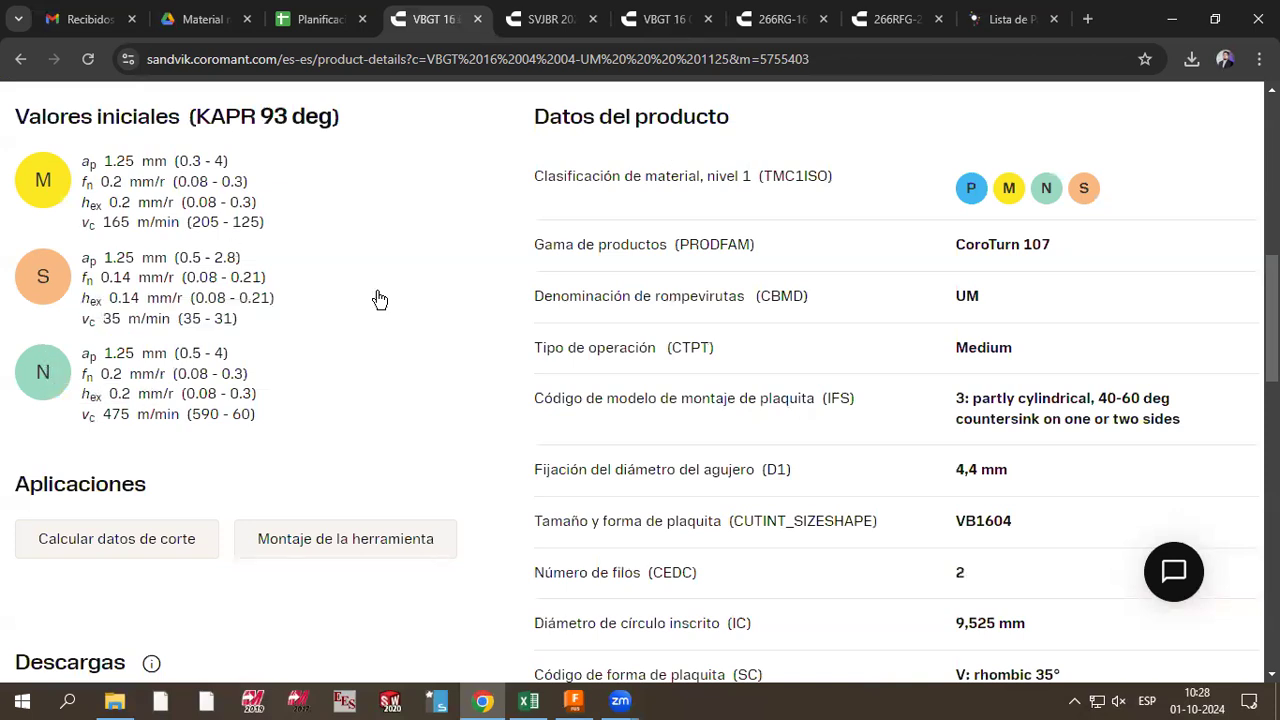
key("ctrl+Tab")
key("ctrl+Tab")
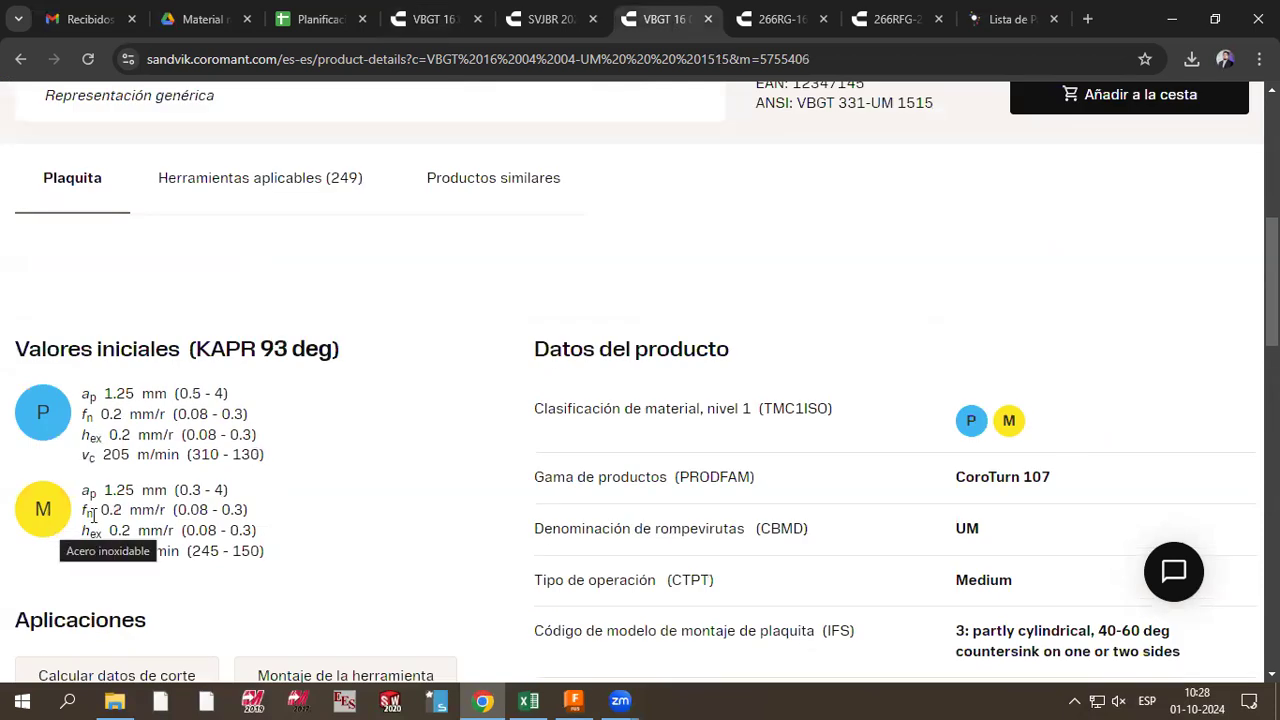
scroll(1137, 326, "up", 4)
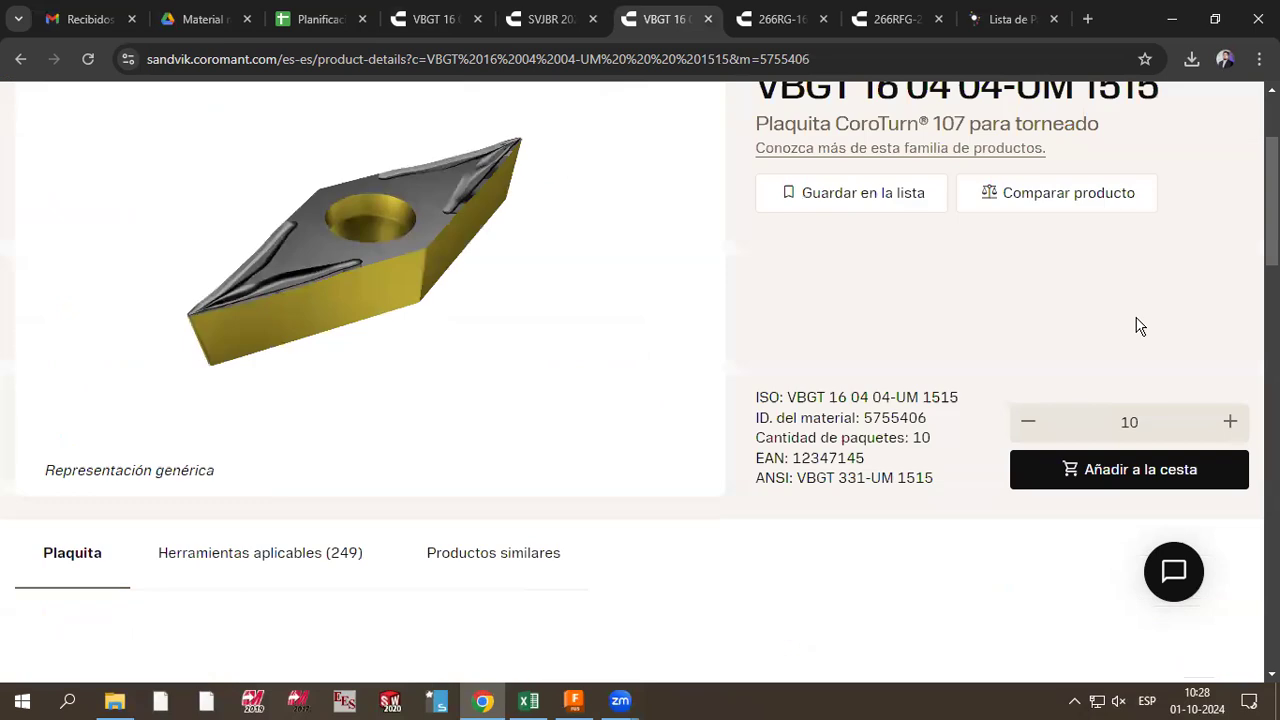
scroll(1114, 280, "up", 2)
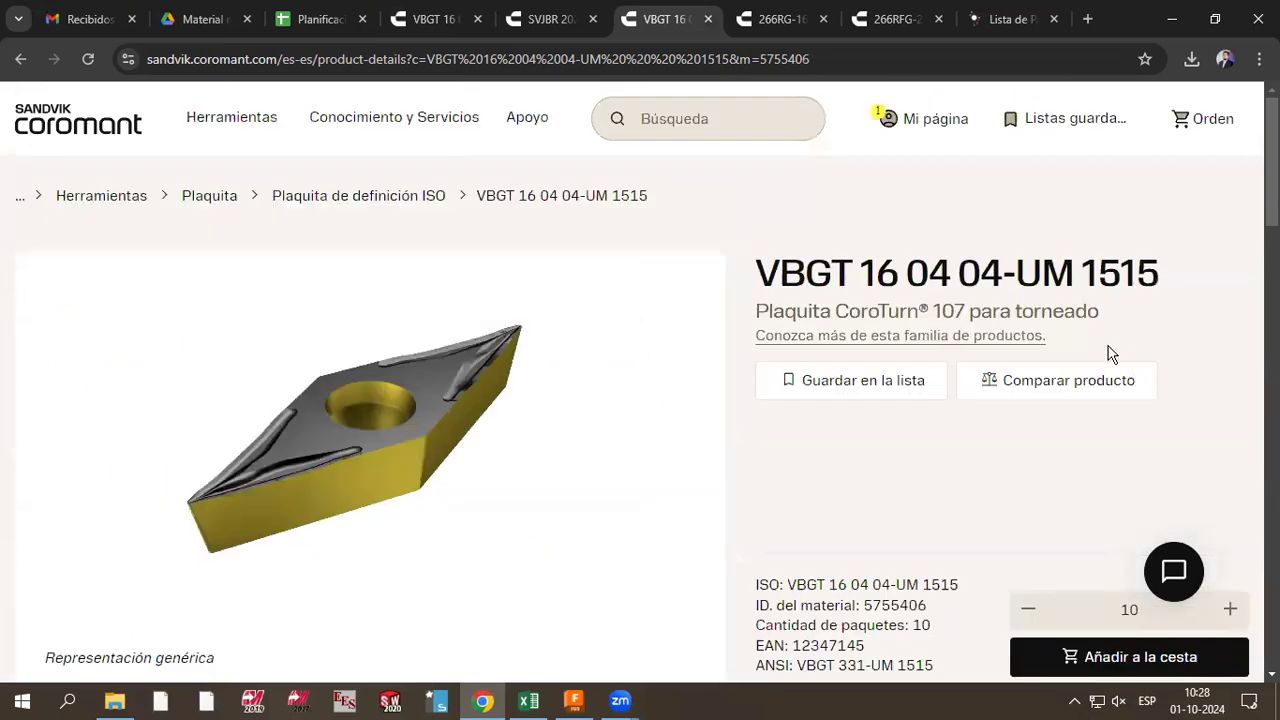
scroll(706, 349, "down", 10)
scroll(952, 367, "down", 2)
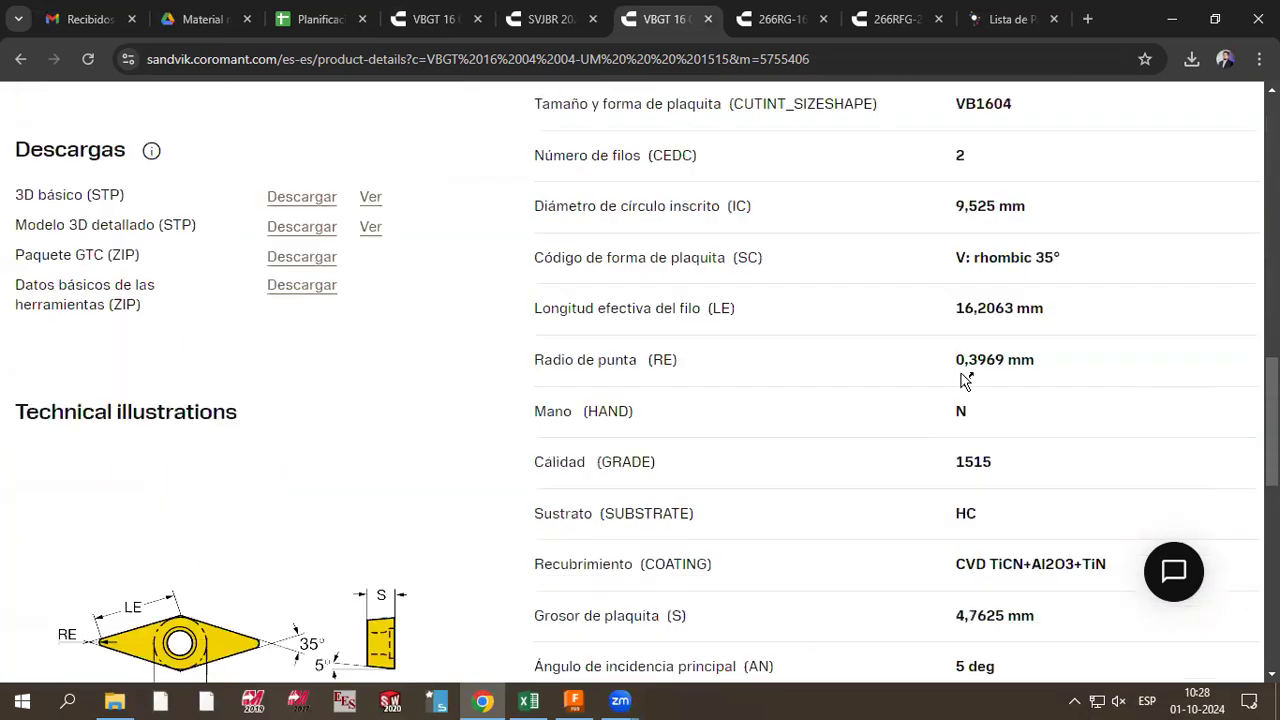
scroll(697, 382, "down", 2)
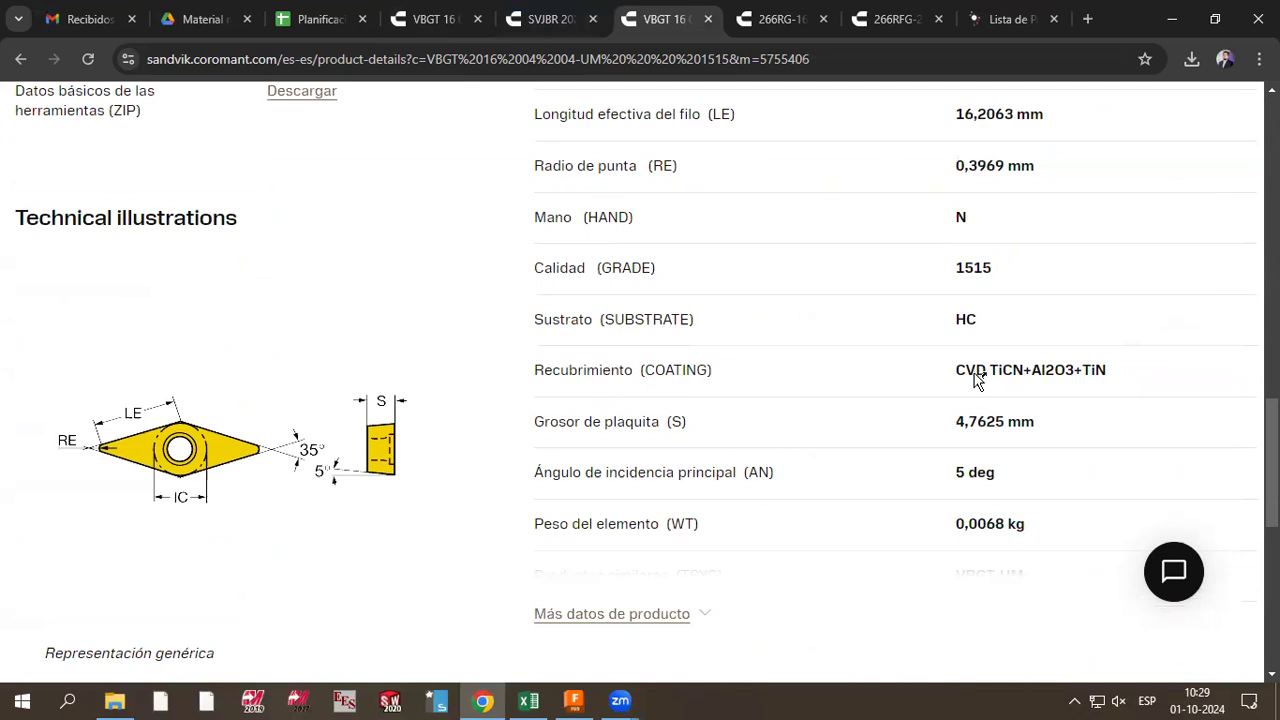
Step: Examine the 1125 insert's grade, coating and cutting values, and recheck the 1515 insert's starting values for materials P and M
left_click(421, 22)
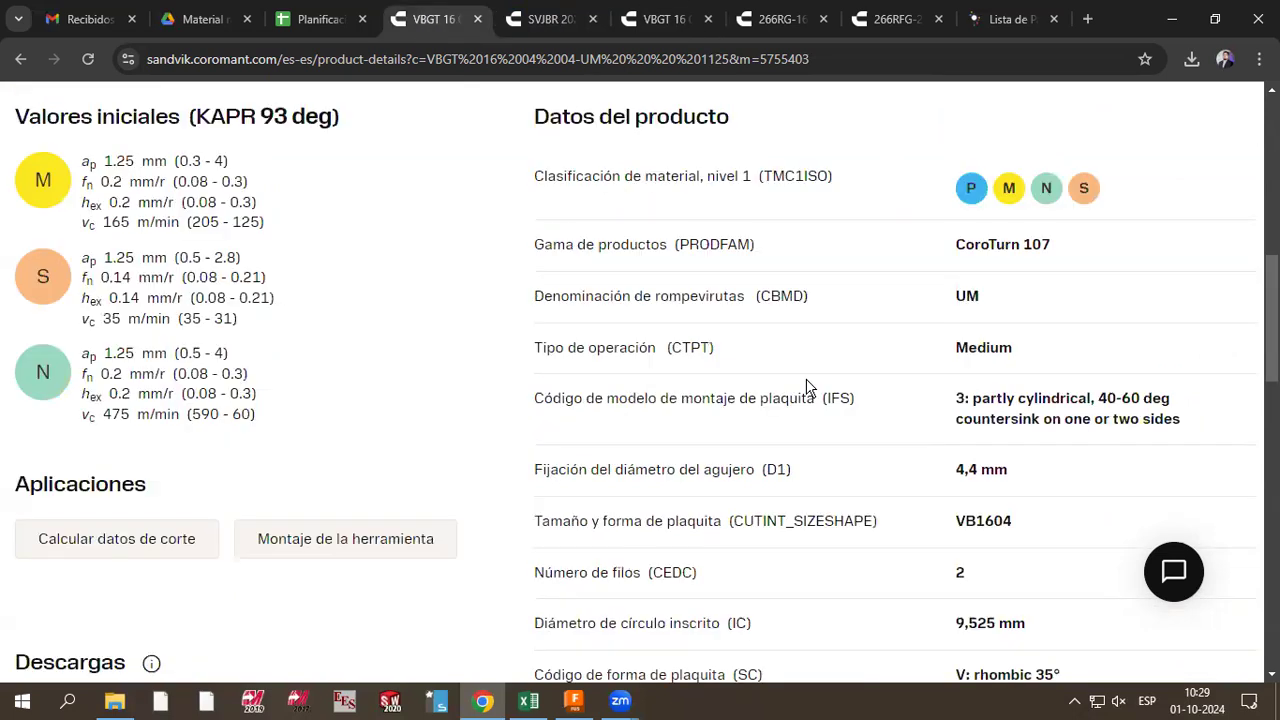
scroll(1015, 404, "down", 4)
scroll(1025, 408, "down", 1)
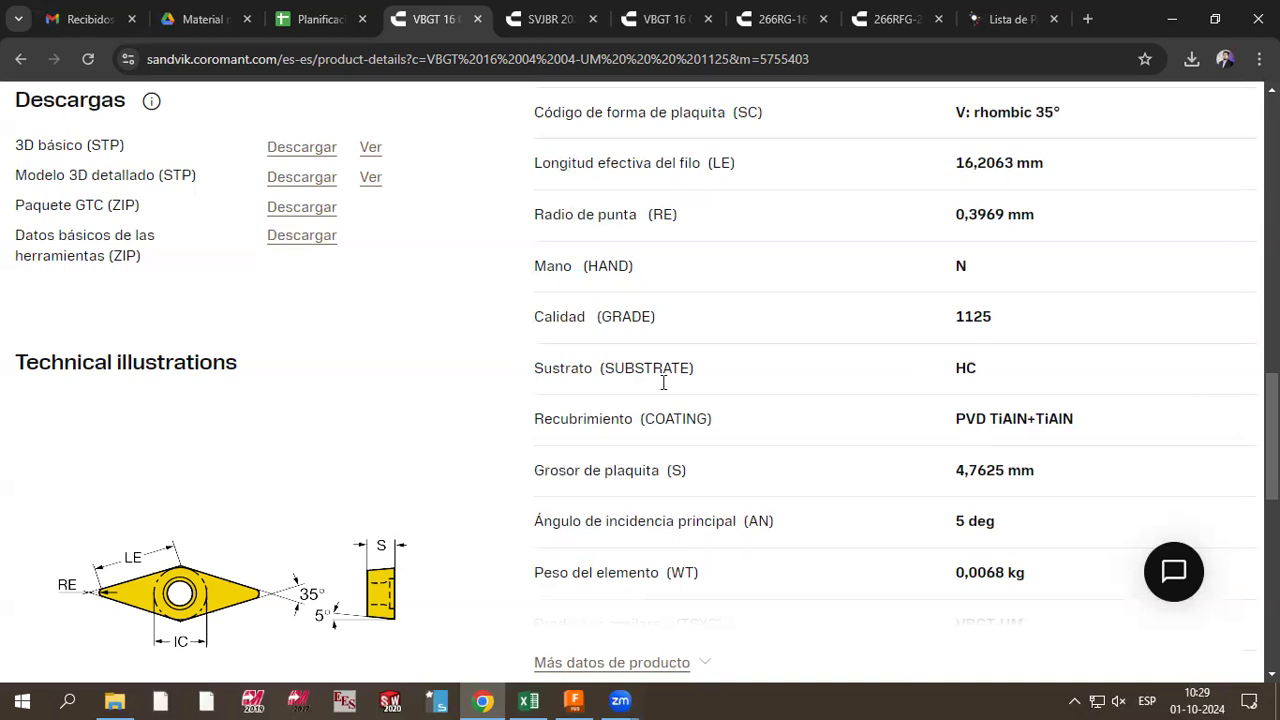
scroll(608, 340, "up", 5)
scroll(163, 504, "up", 3)
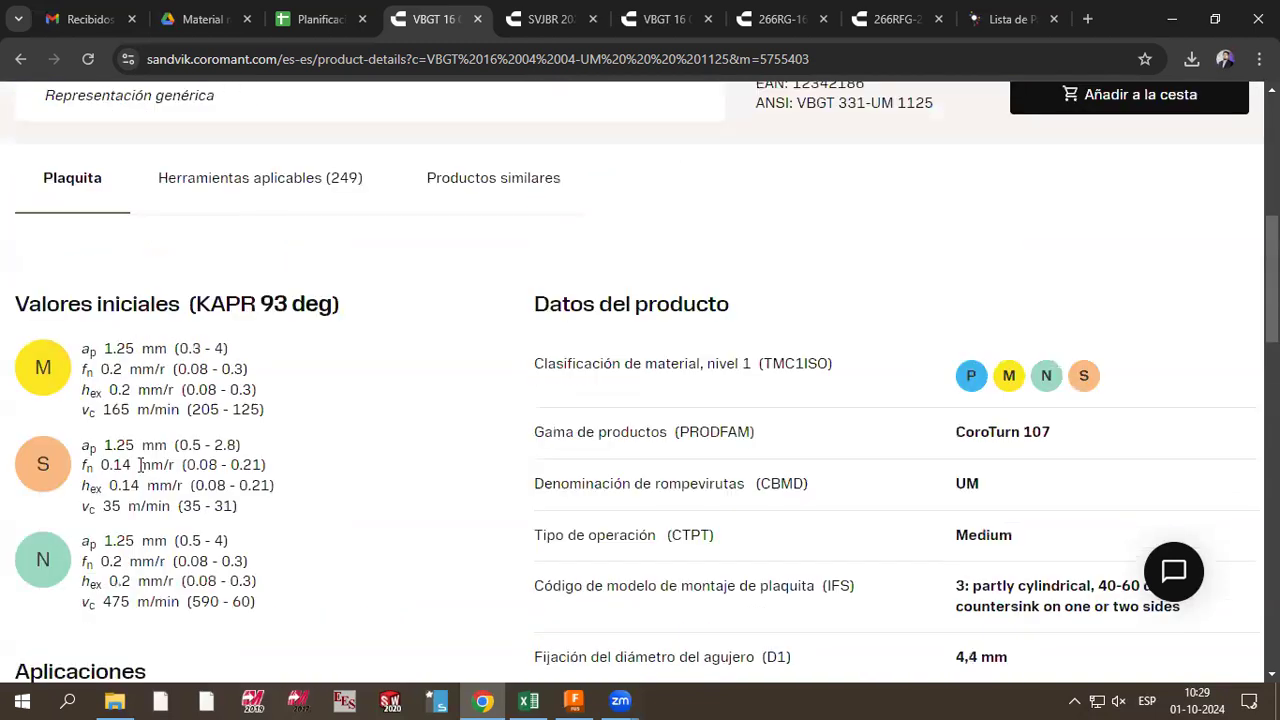
left_click(640, 20)
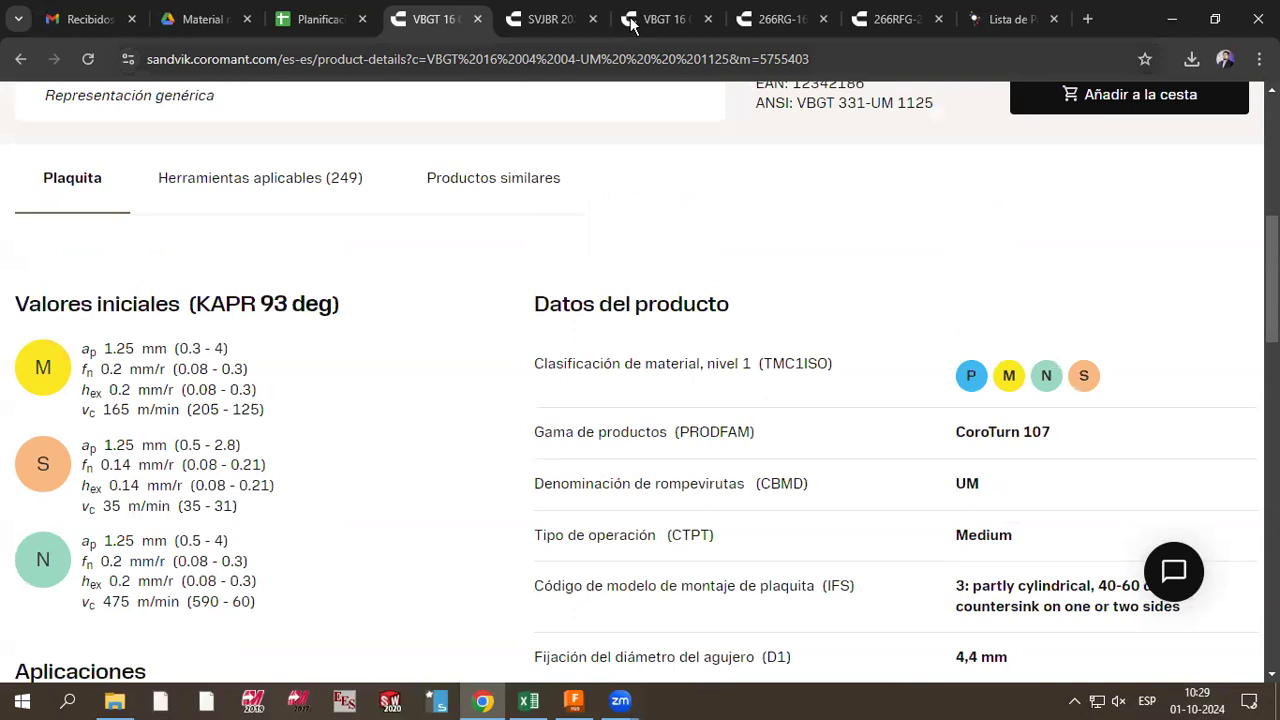
scroll(315, 289, "up", 2)
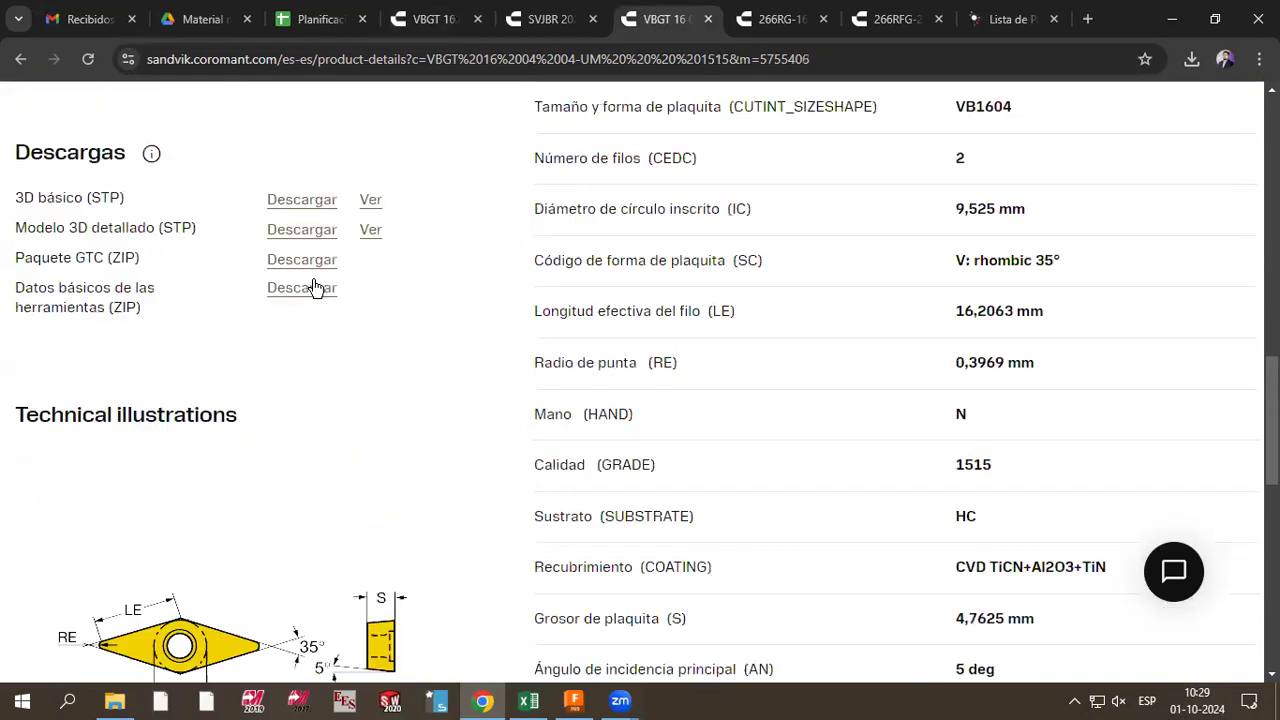
scroll(23, 320, "up", 6)
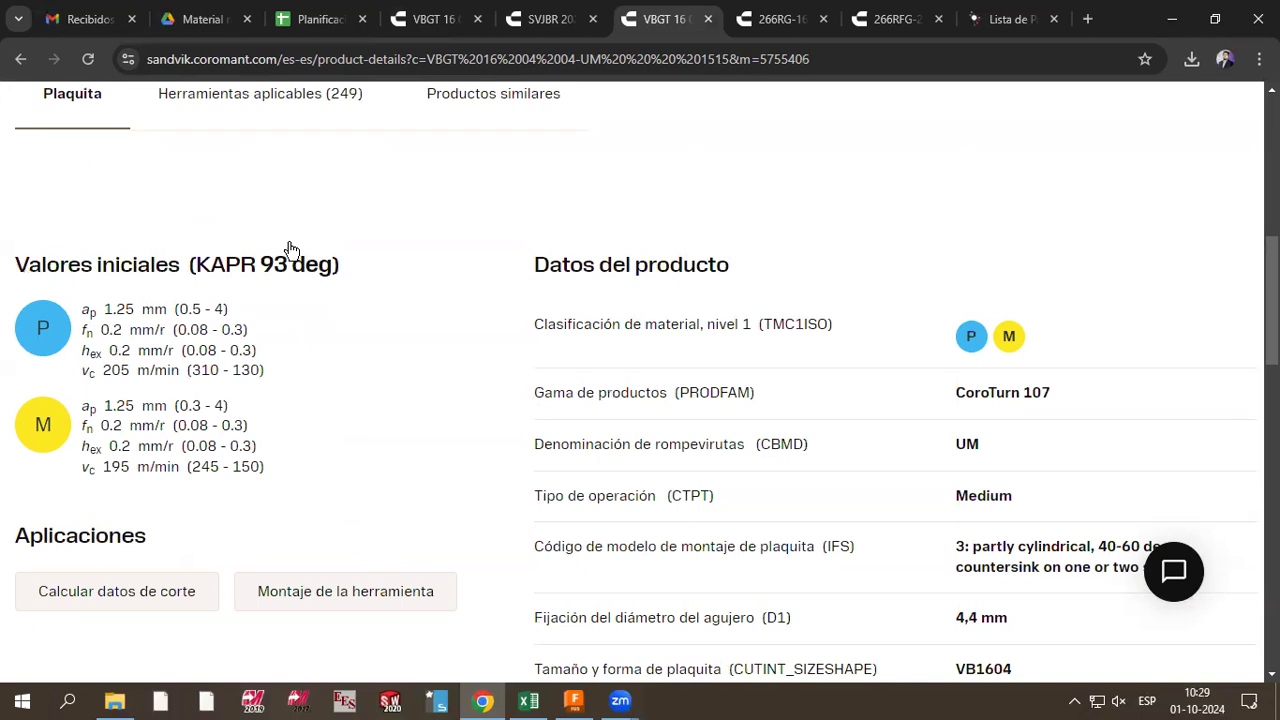
Step: Return to Fusion and set the finishing insert's tolerance class to G
key("alt+Tab")
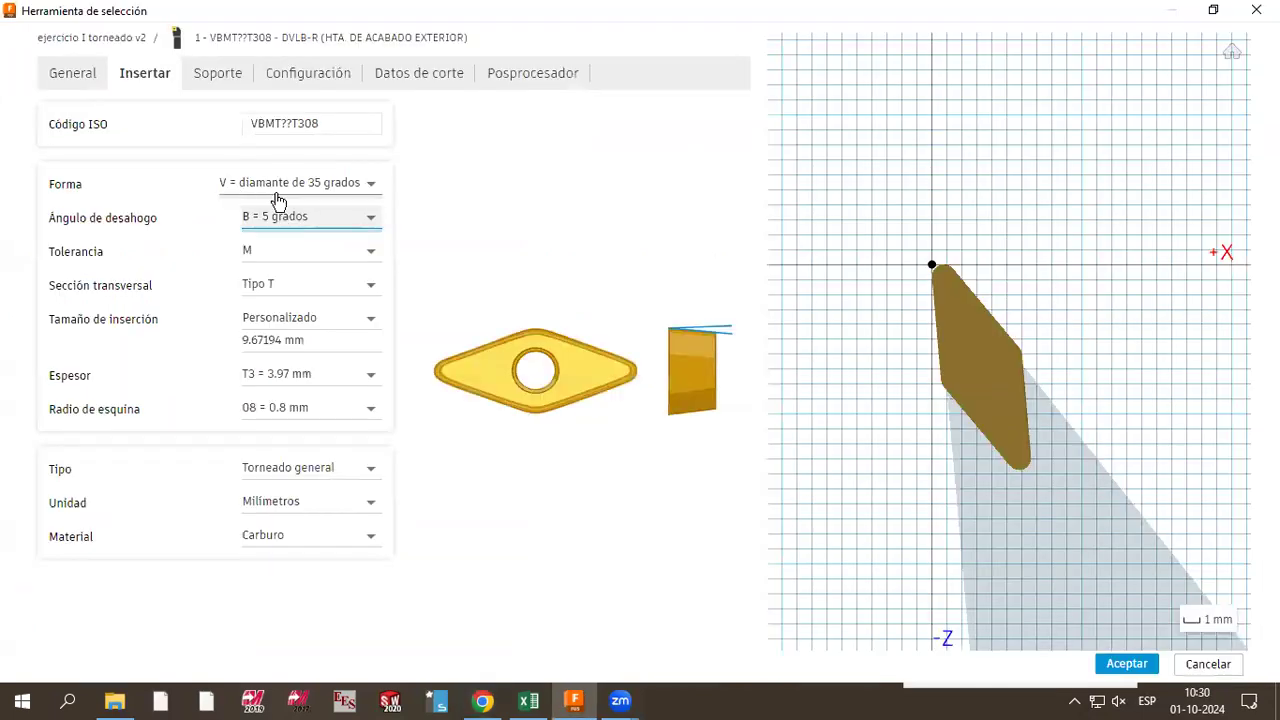
left_click(304, 256)
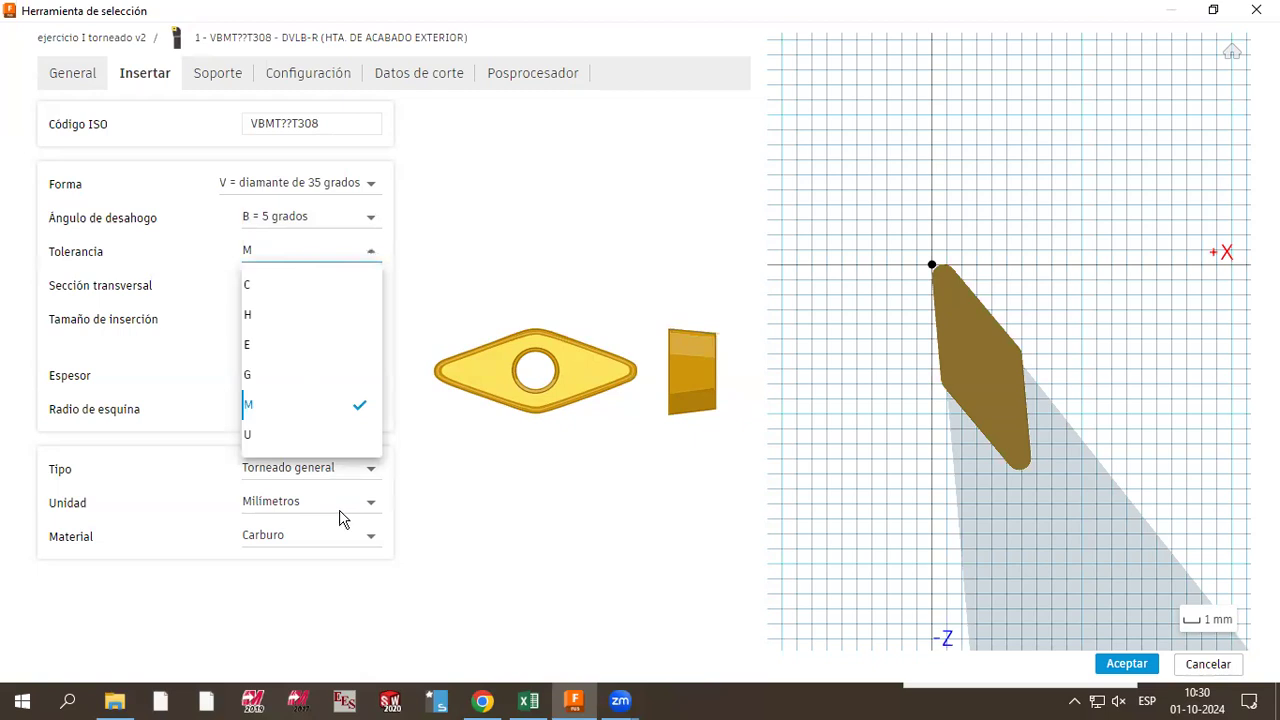
left_click(295, 468)
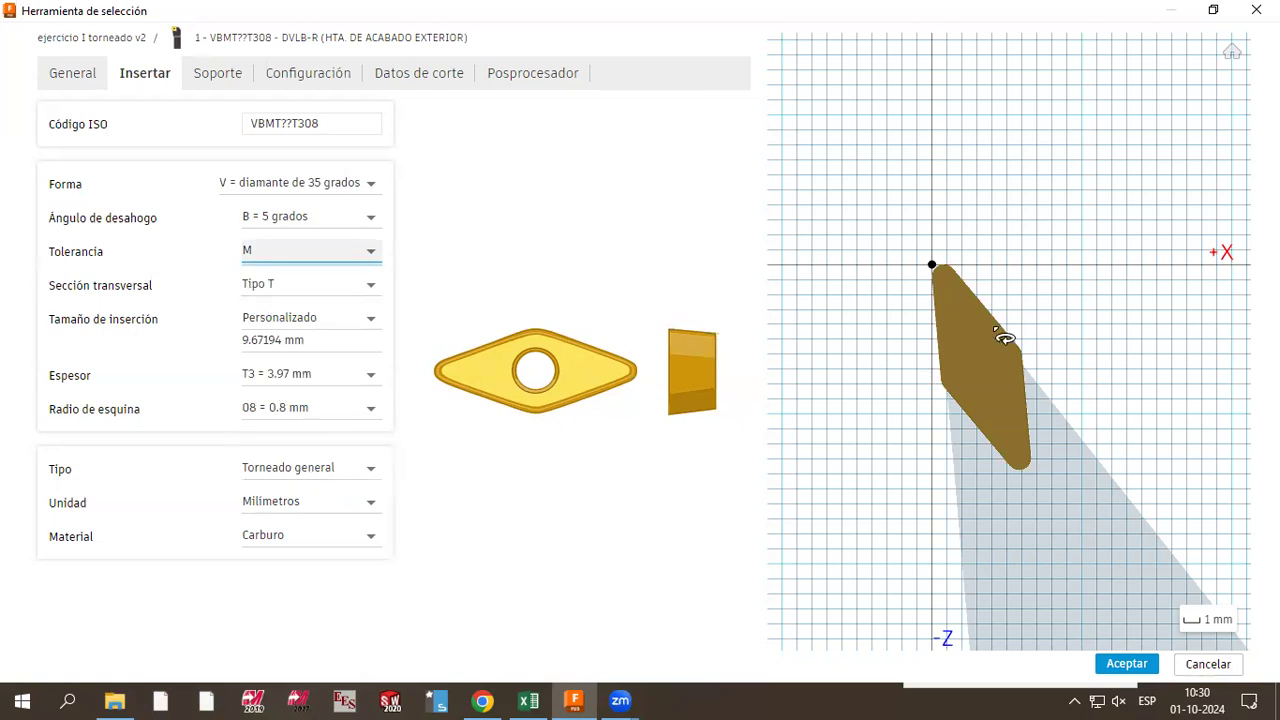
left_click(330, 257)
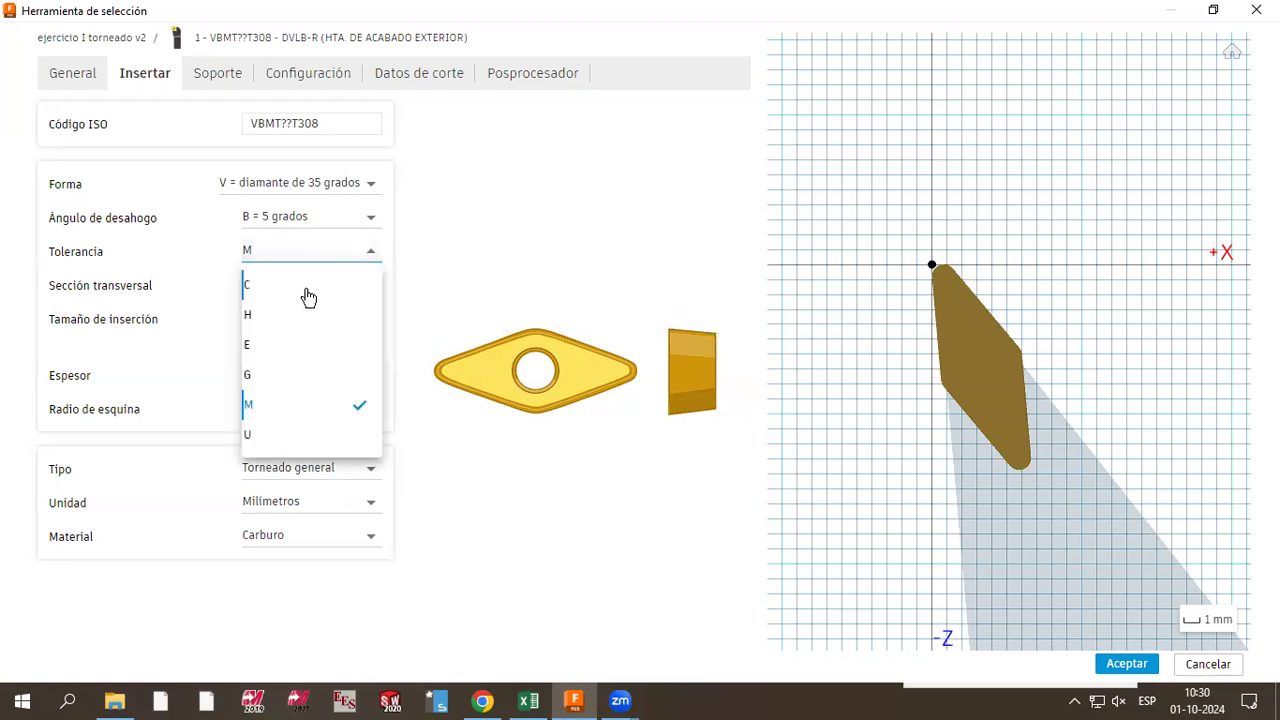
left_click(308, 297)
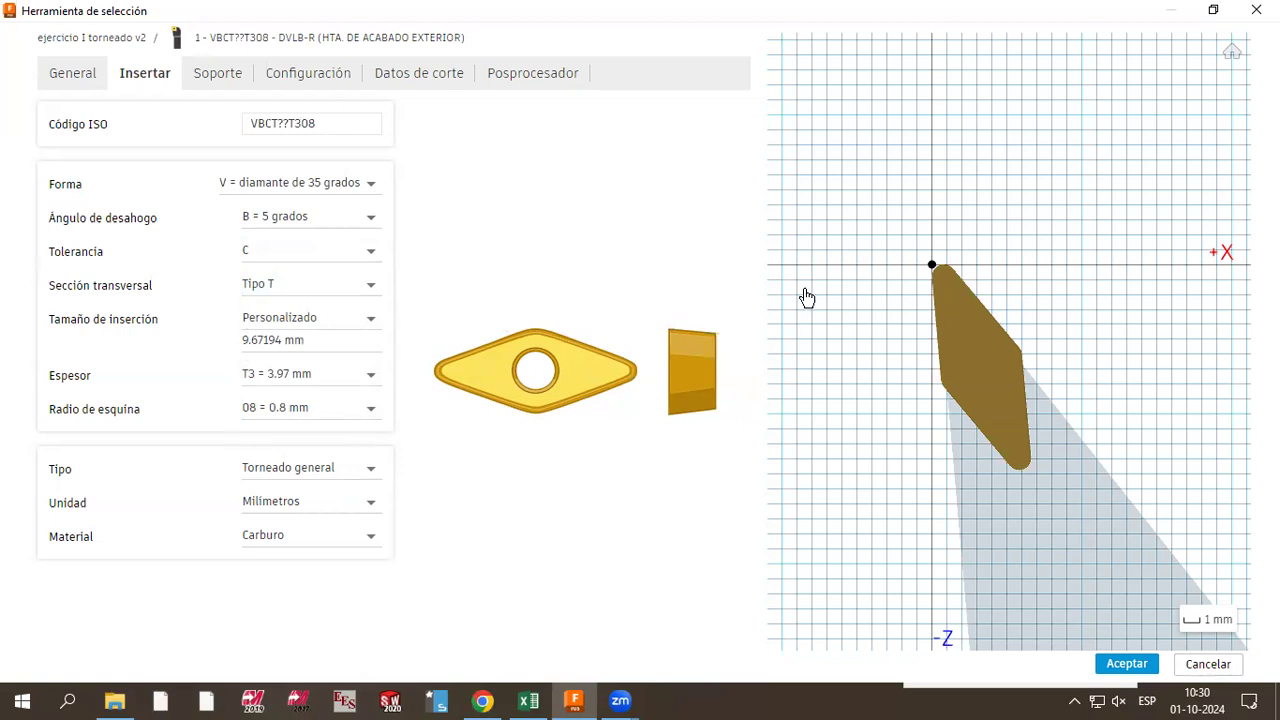
left_click(276, 262)
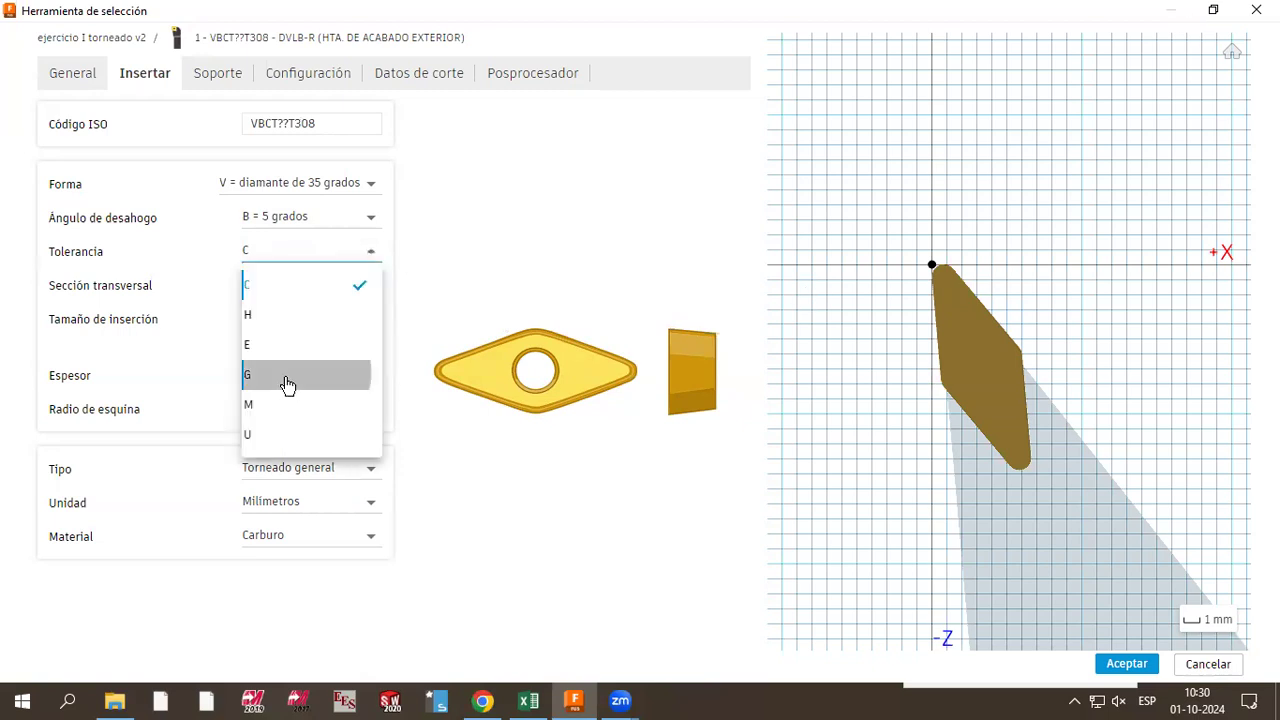
left_click(287, 386)
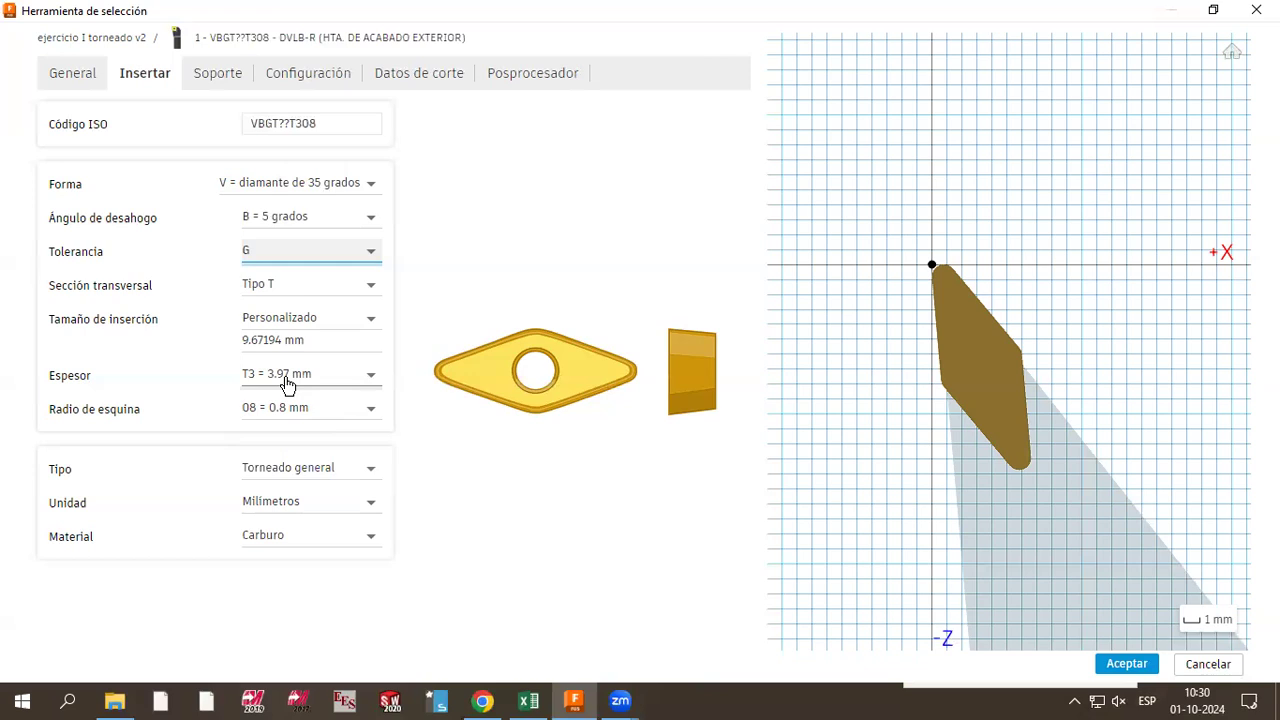
Step: Set the finishing insert's size to 16 = 16.61 mm
left_click(277, 300)
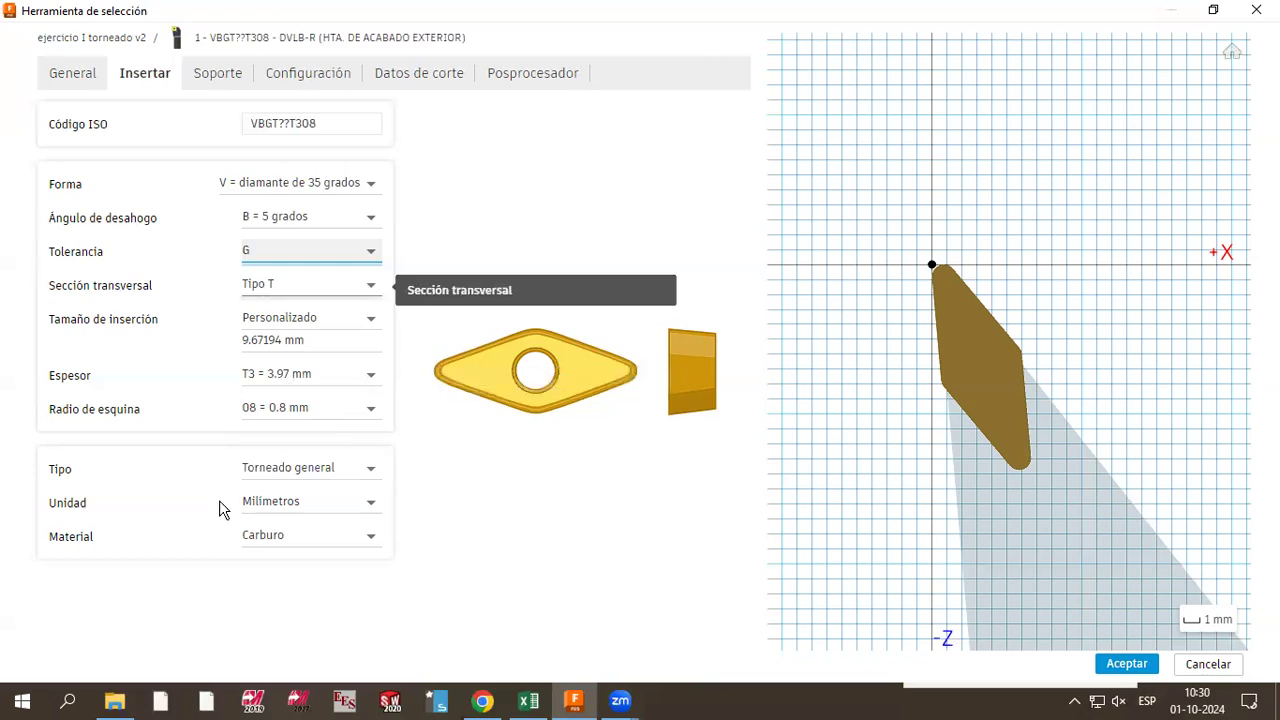
left_click(176, 594)
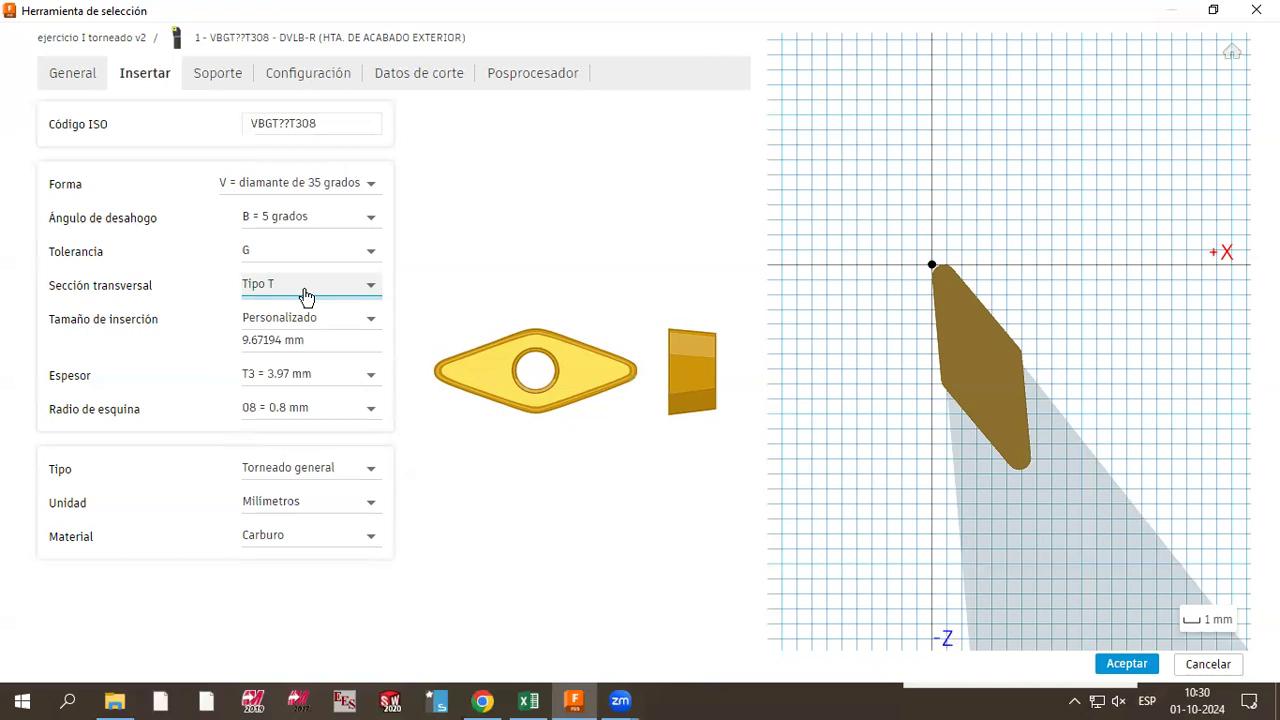
left_click(277, 321)
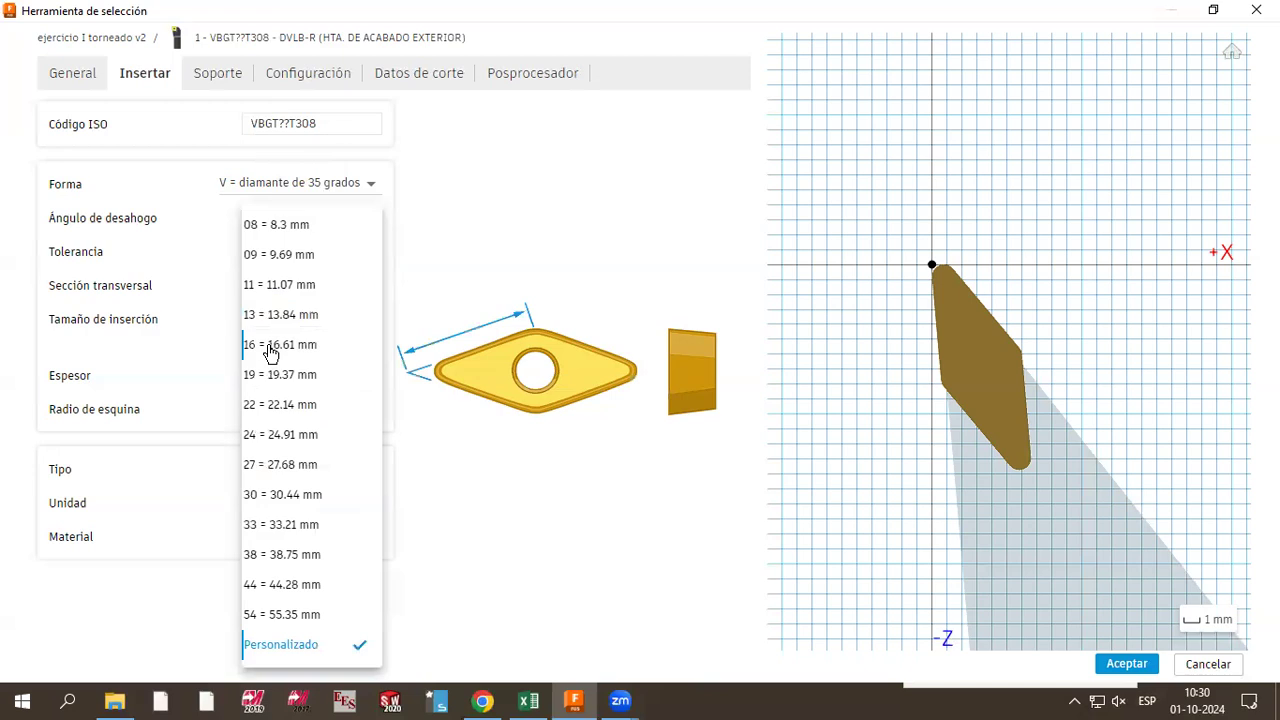
left_click(264, 350)
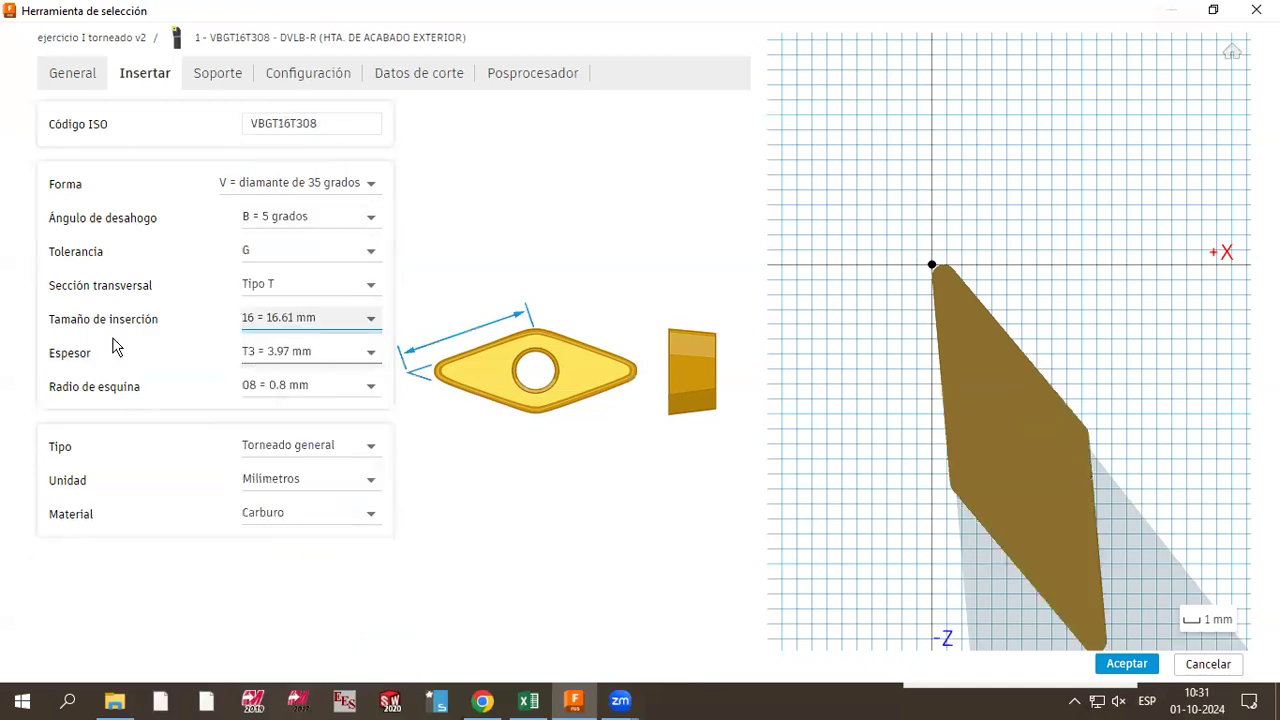
Step: Set the insert's thickness to 04 = 4.76 mm and its corner radius to 04 = 0.4 mm, checking the ISO code against the Sandvik page
left_click(262, 352)
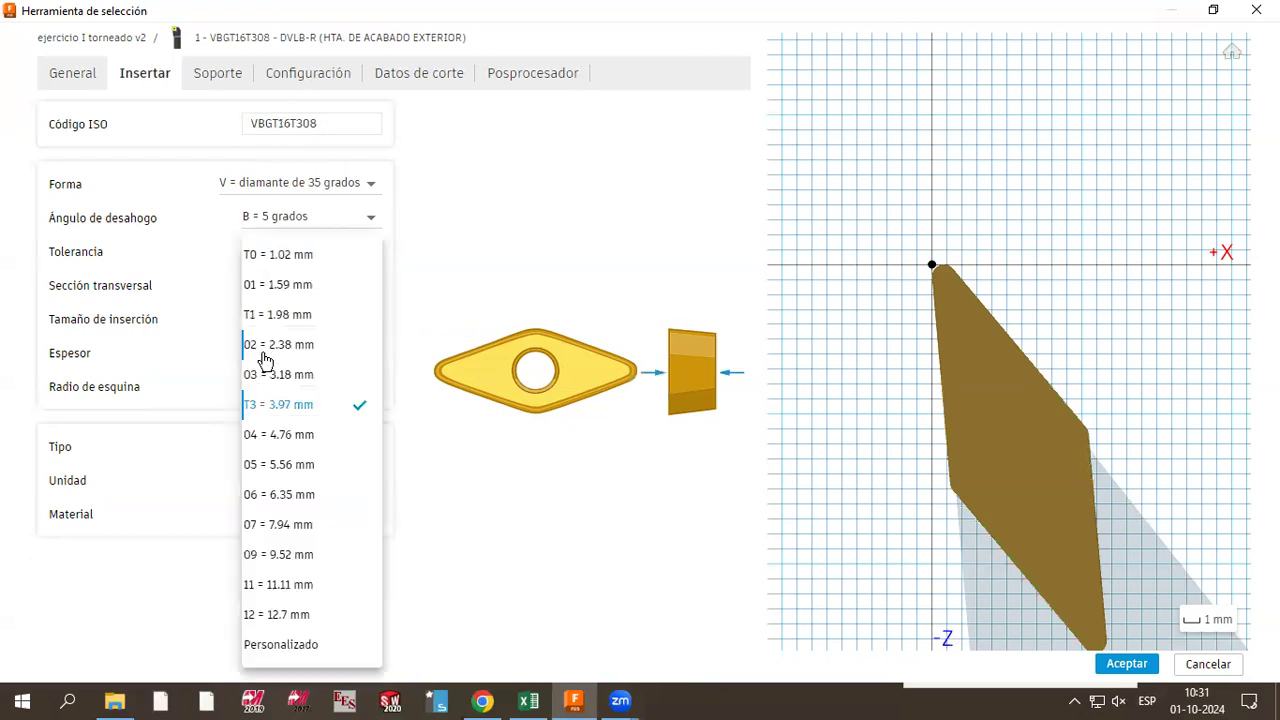
left_click(268, 436)
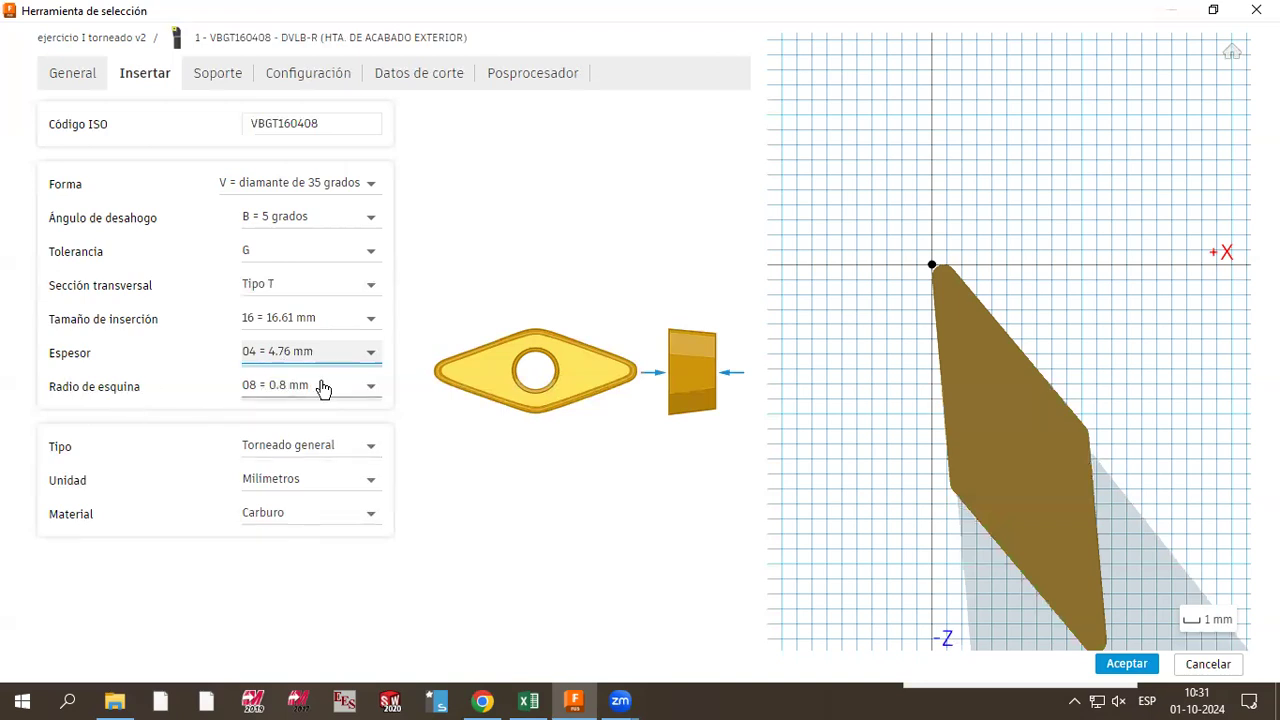
left_click(370, 386)
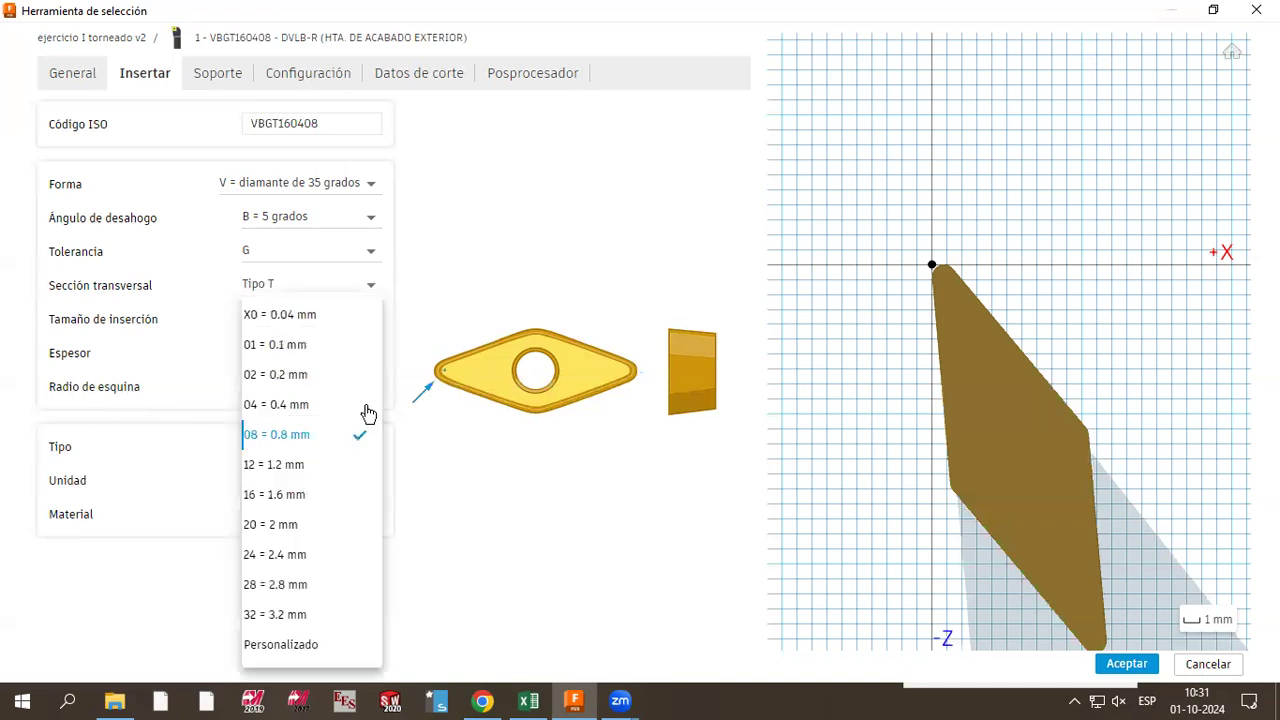
left_click(291, 420)
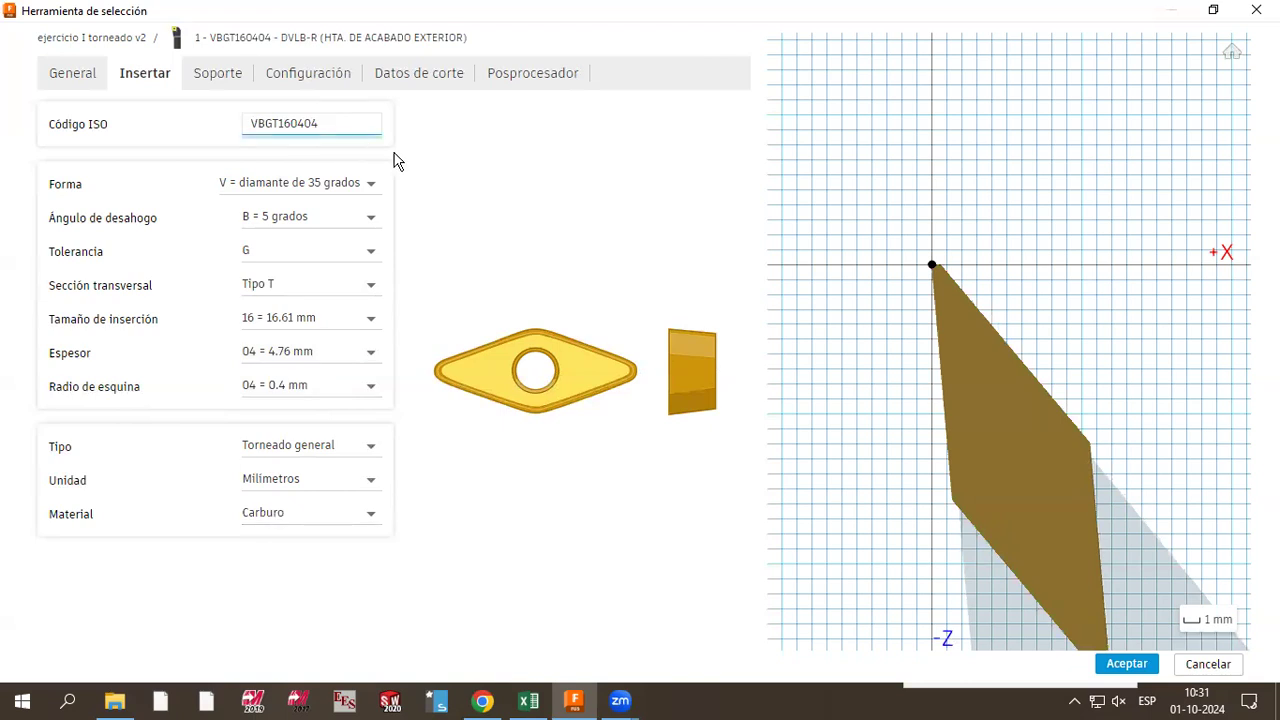
key("alt+Tab")
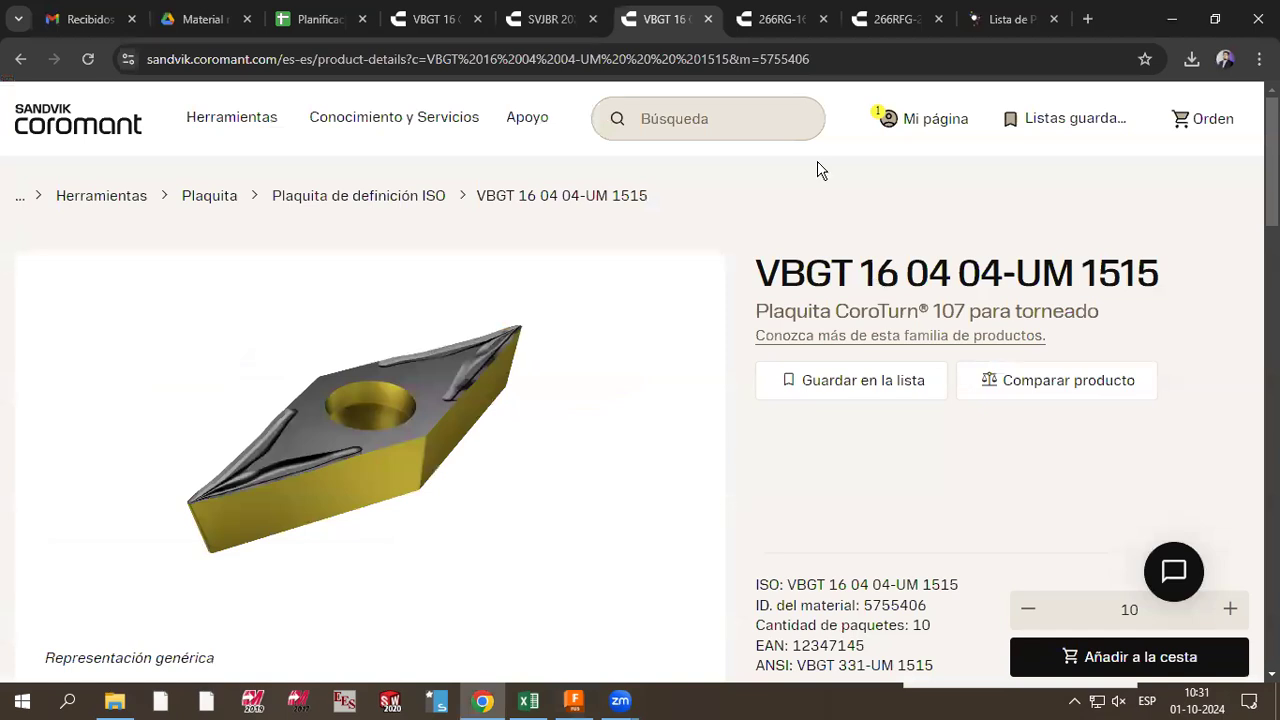
key("alt+Tab")
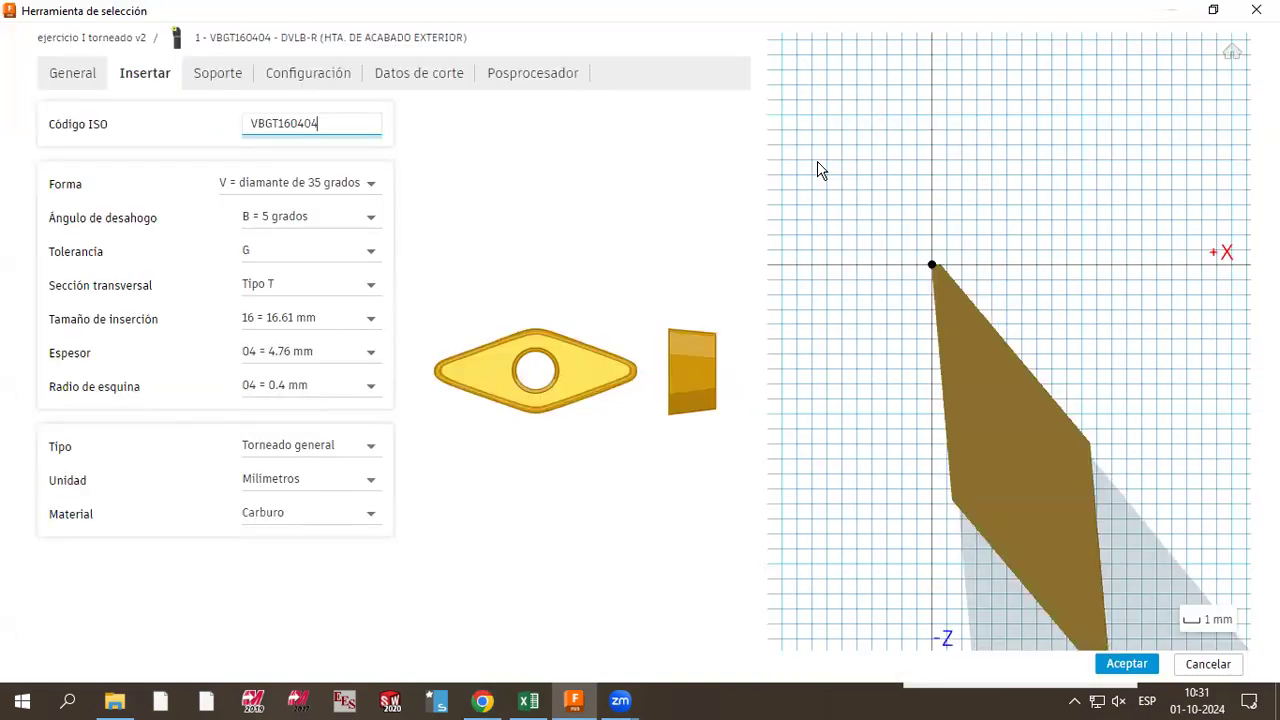
Step: Try the insert thickness T3 = 3.97 mm and restore it to 04 = 4.76 mm
left_click(350, 594)
left_click(303, 352)
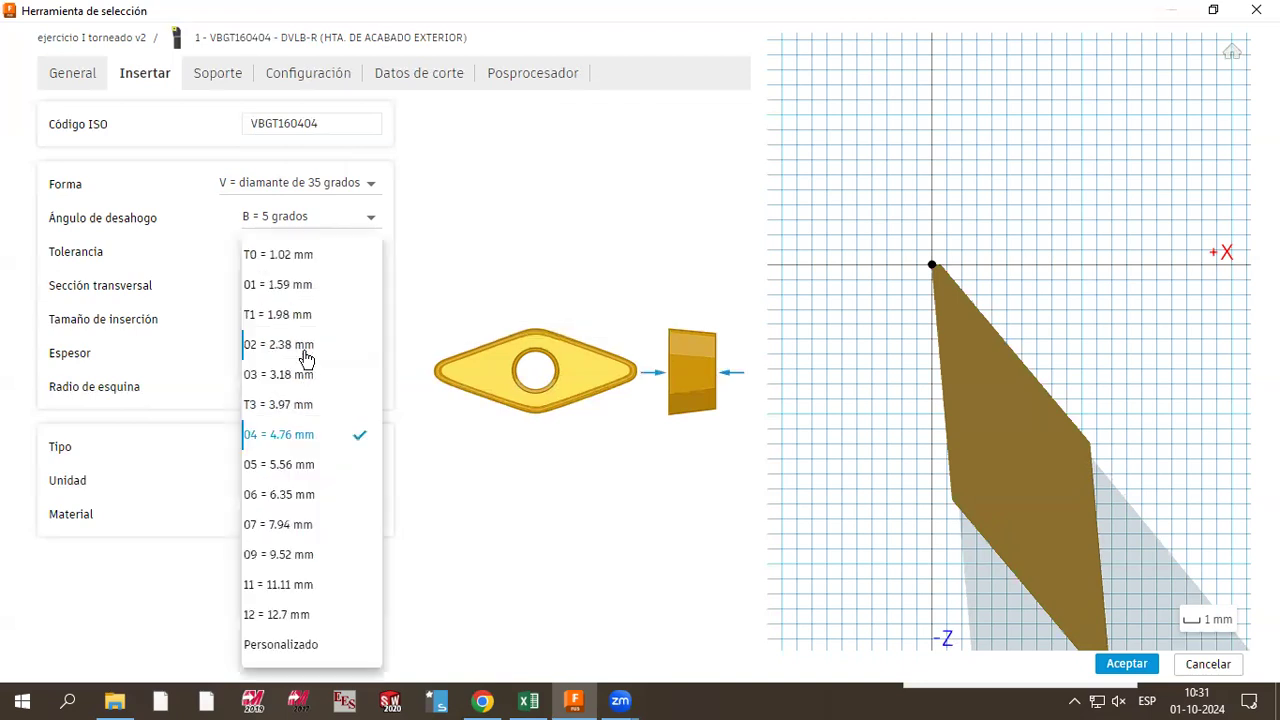
left_click(300, 408)
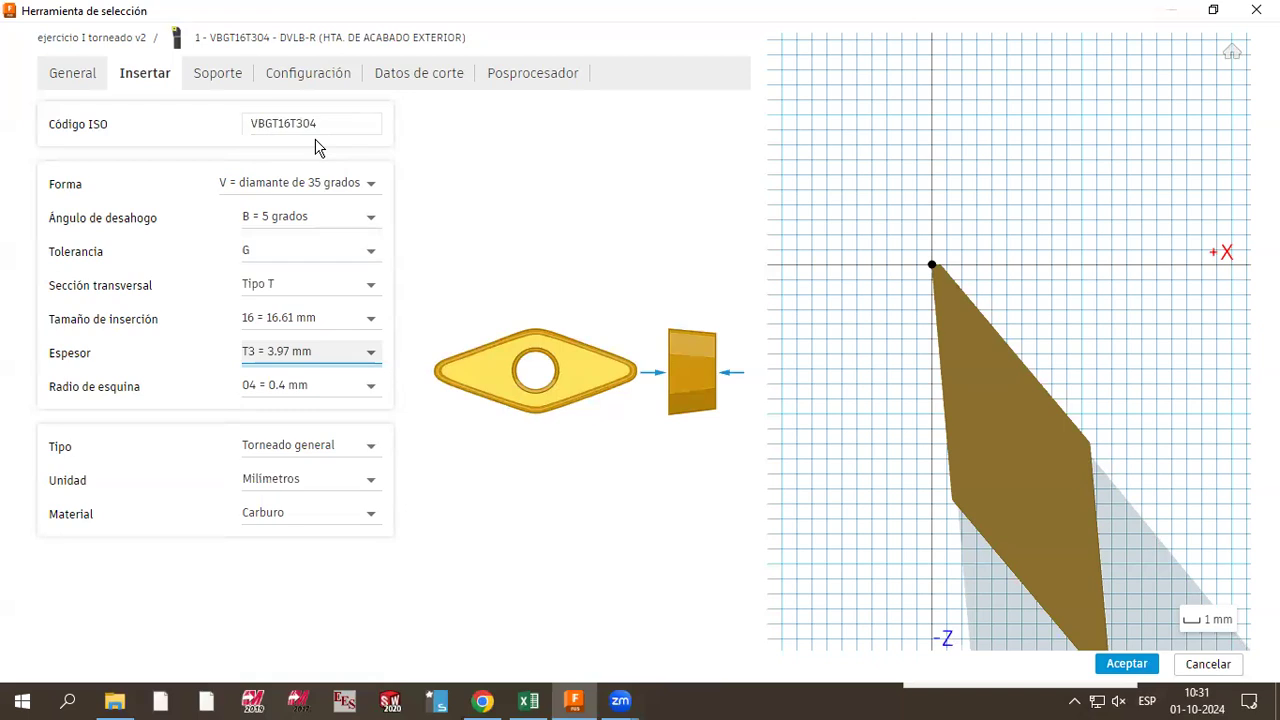
left_click(311, 360)
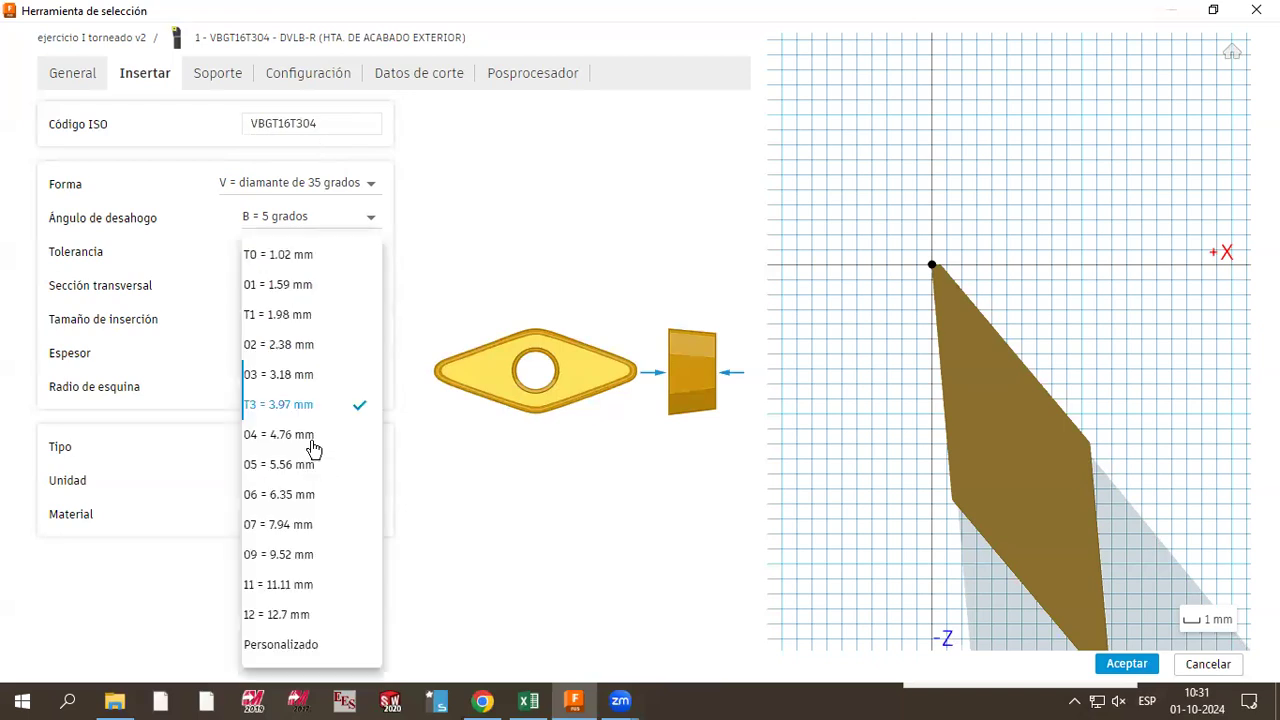
left_click(306, 440)
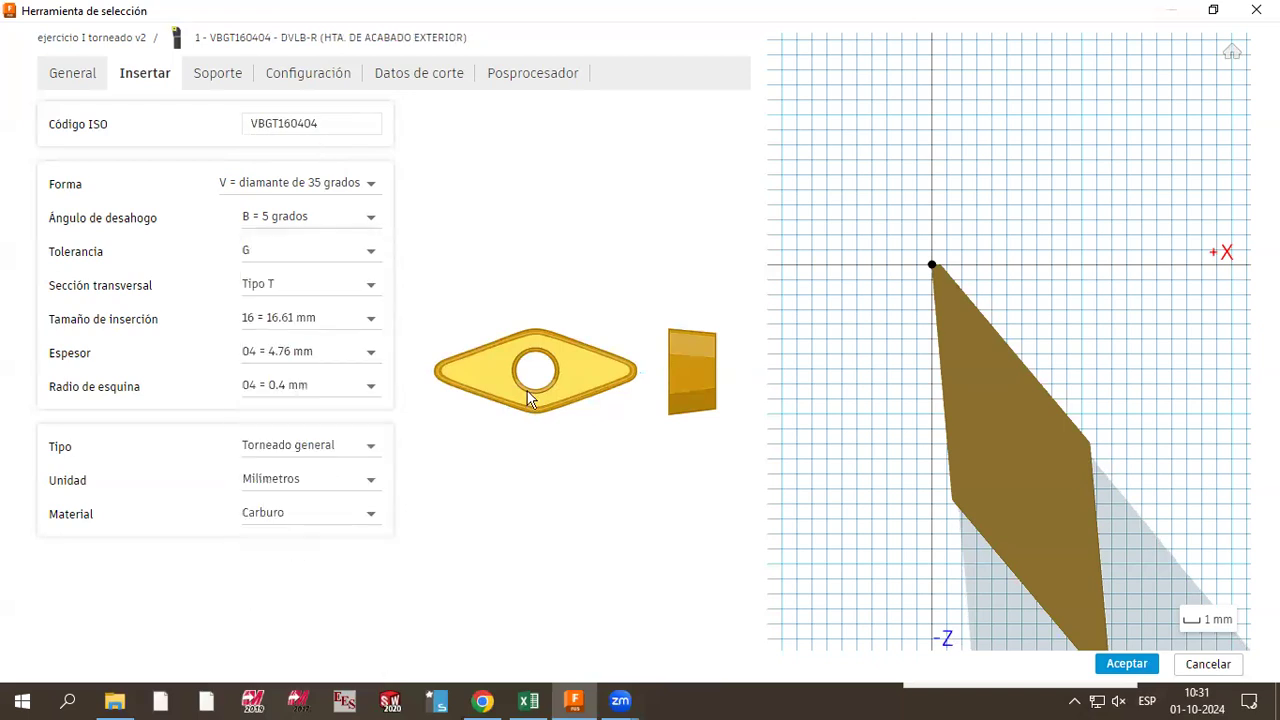
scroll(891, 288, "down", 1)
scroll(967, 381, "down", 1)
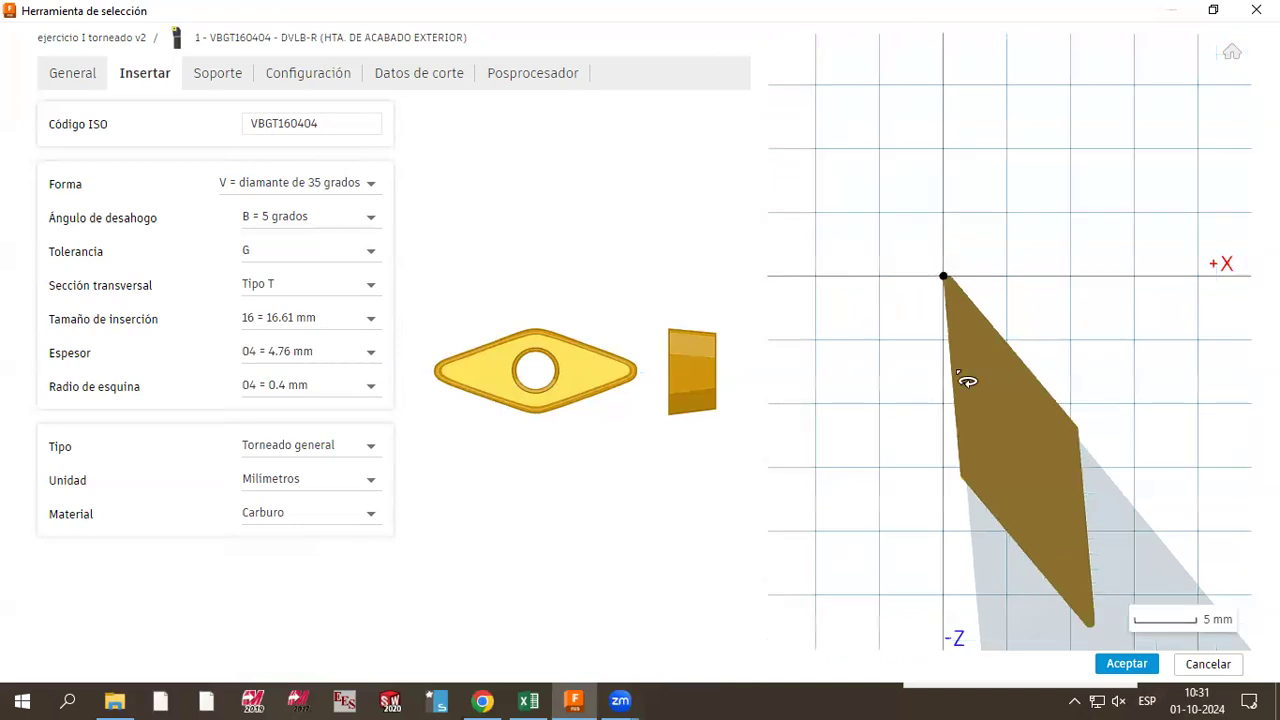
scroll(951, 395, "up", 1)
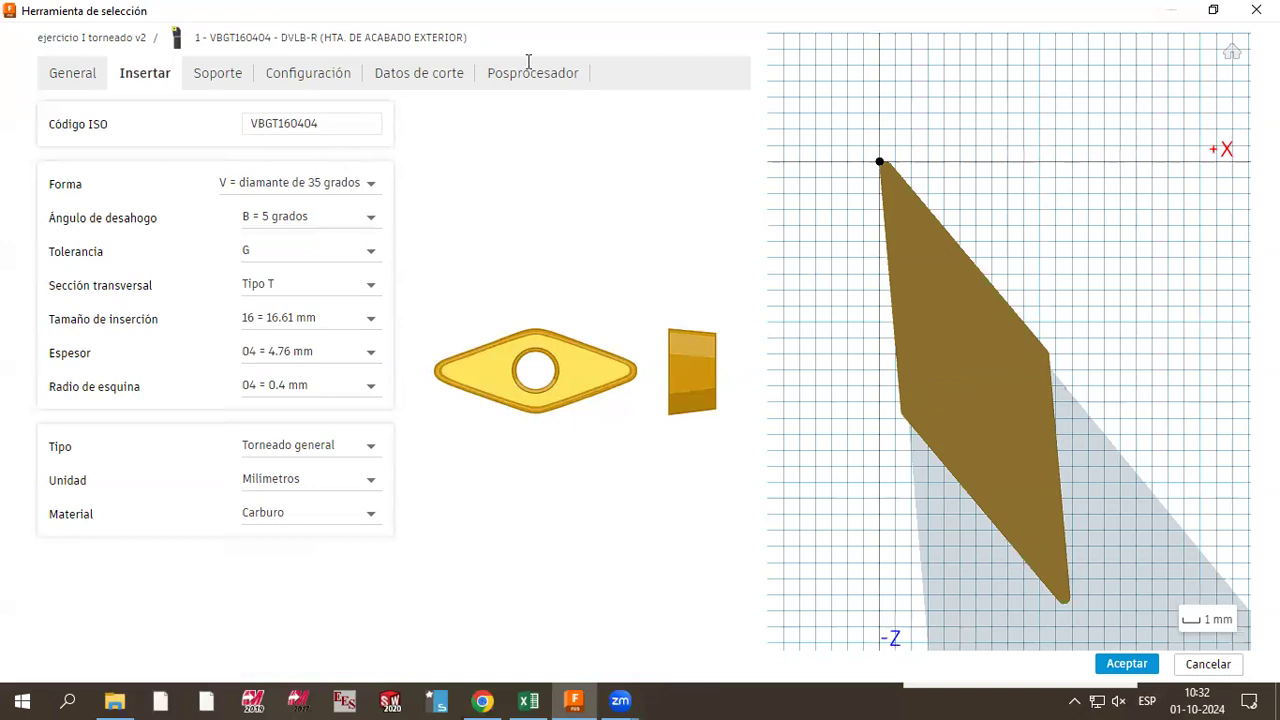
Step: Switch to Chrome, compare the SVJBR 2020K 16 holder code with the VBGT 16 04 04-UM 1515 insert code, and examine the holder's product data
key("alt+Tab")
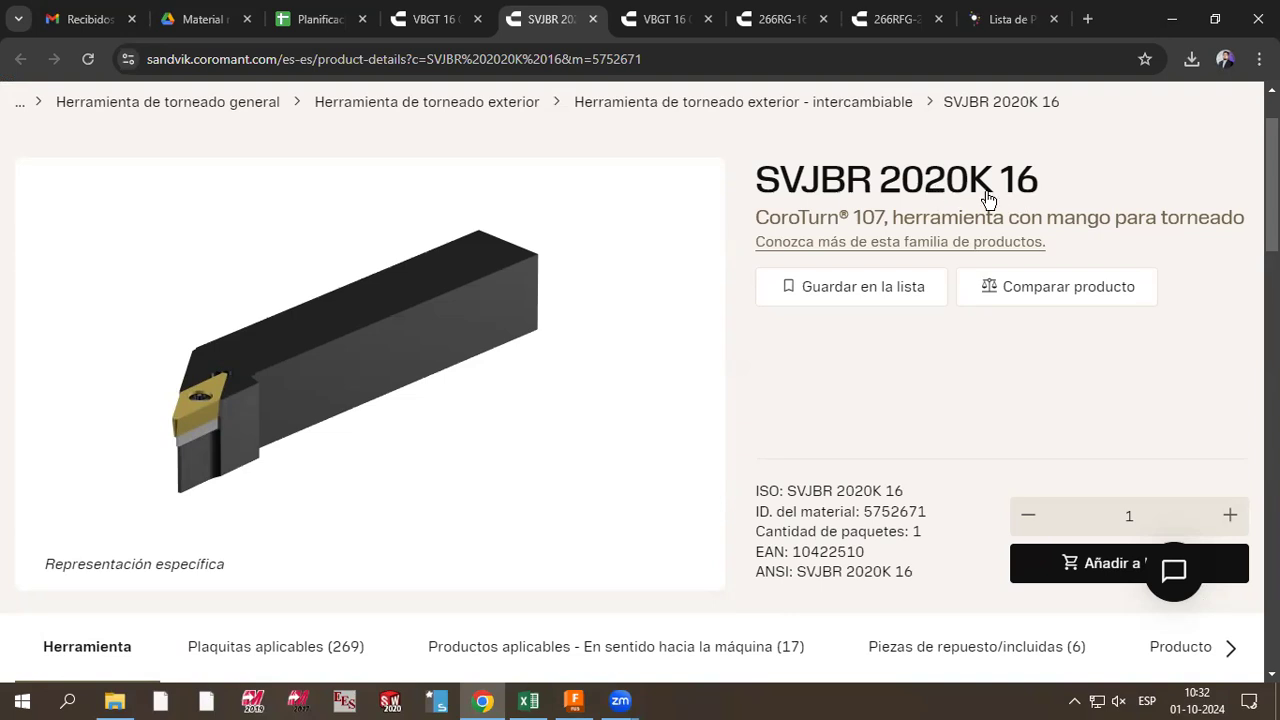
left_click(652, 24)
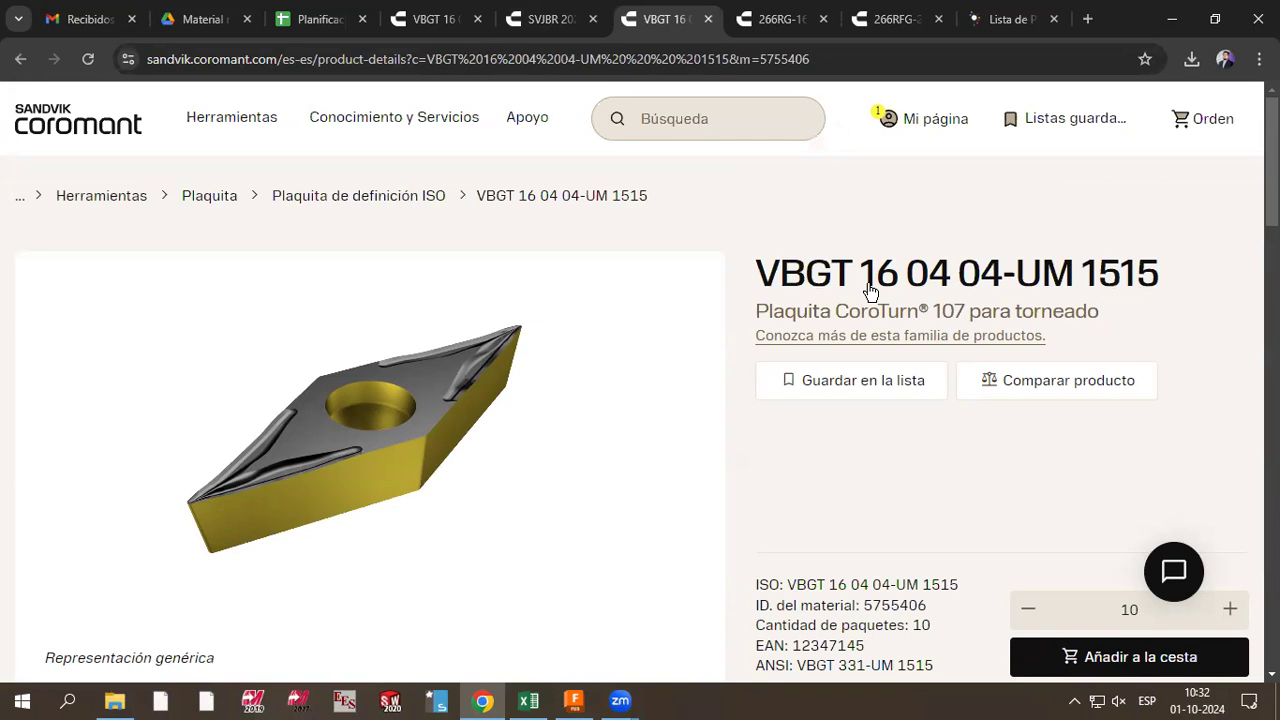
left_click(530, 22)
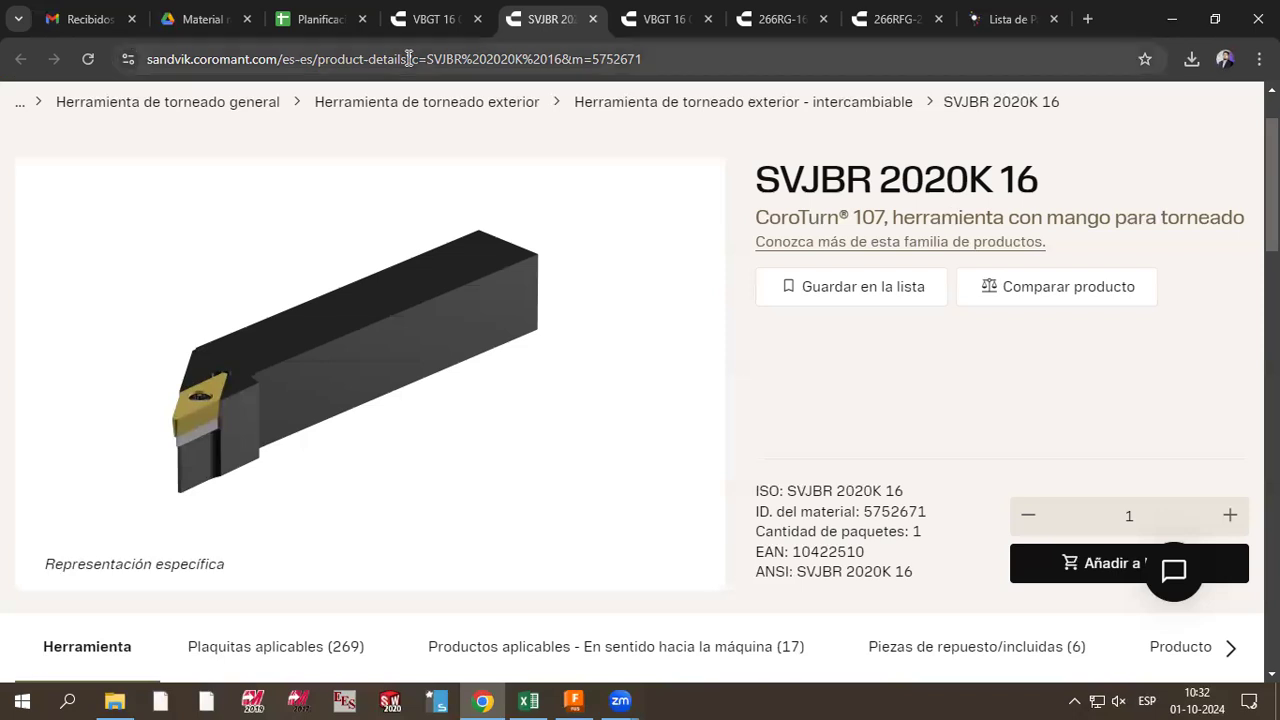
scroll(437, 173, "down", 3)
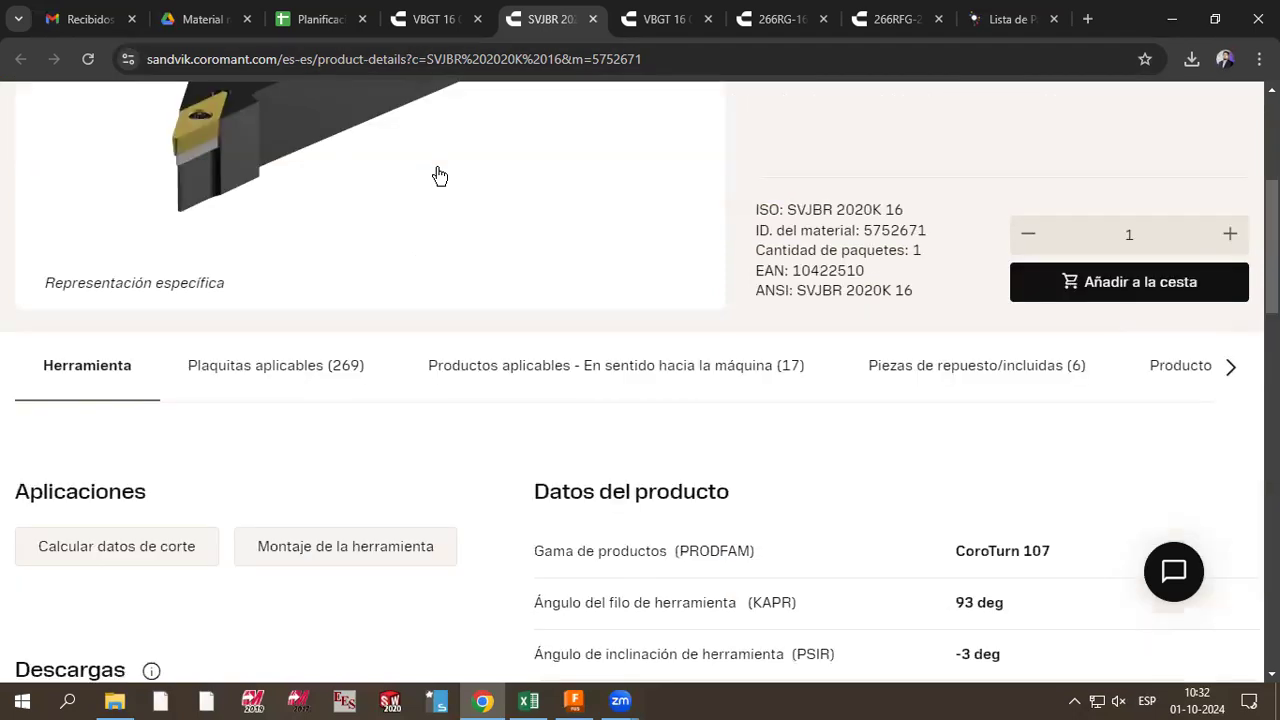
scroll(437, 170, "down", 3)
scroll(440, 166, "down", 6)
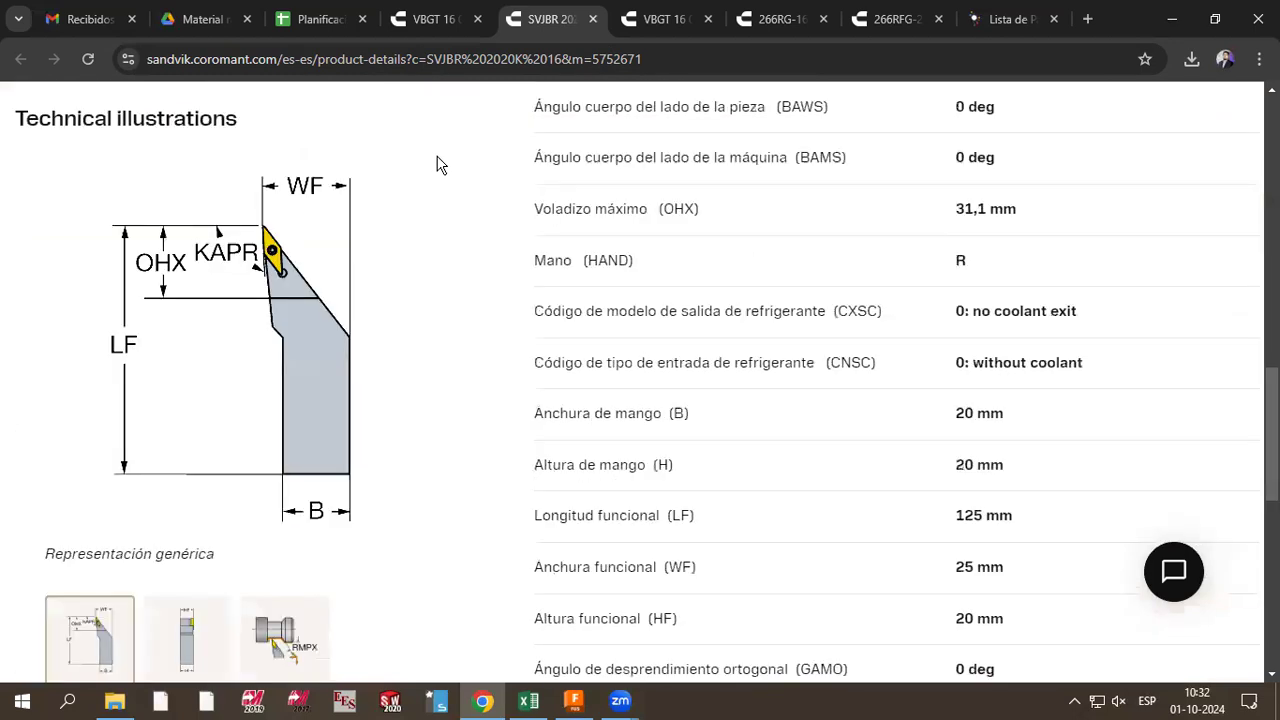
scroll(429, 146, "up", 1)
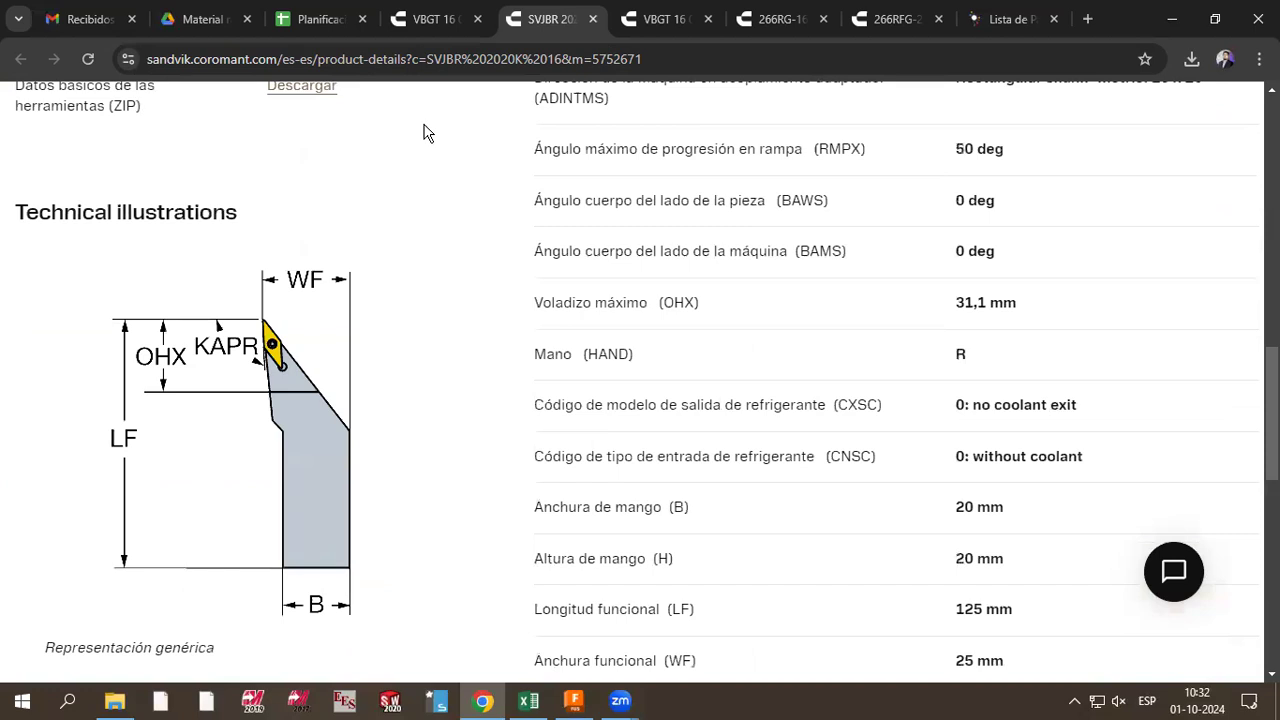
scroll(424, 133, "up", 1)
scroll(424, 133, "up", 2)
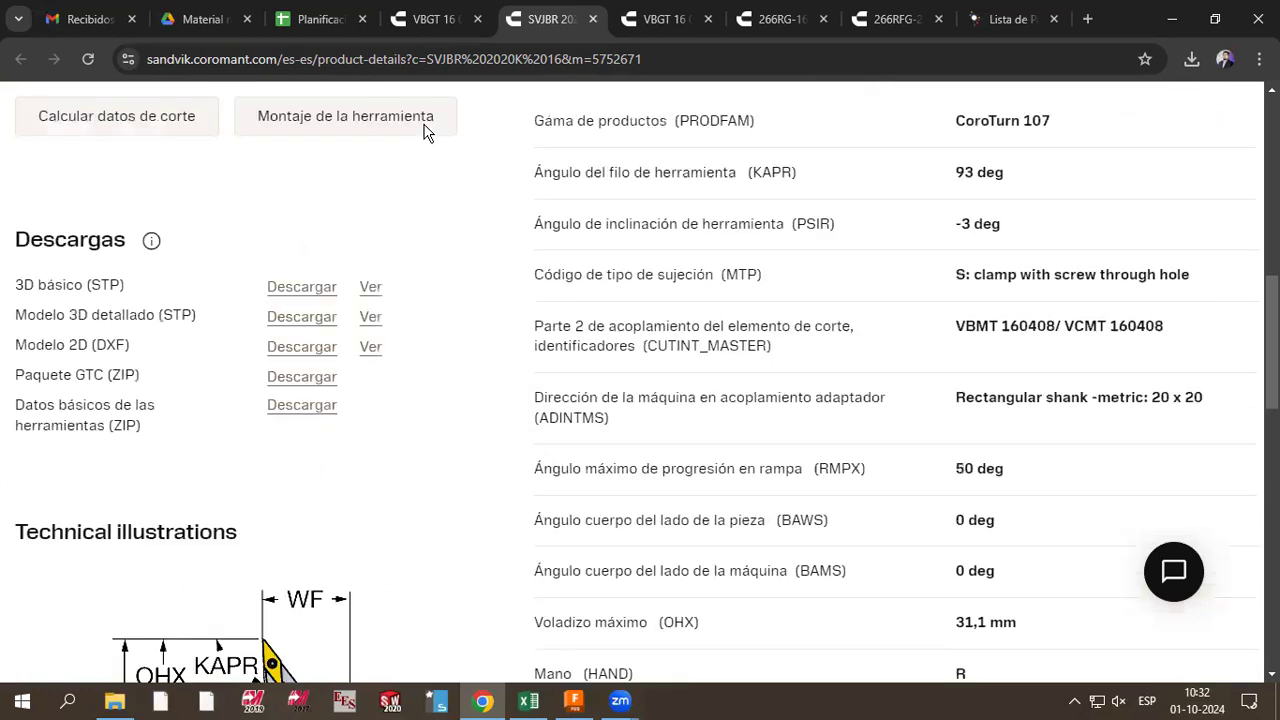
scroll(424, 133, "up", 1)
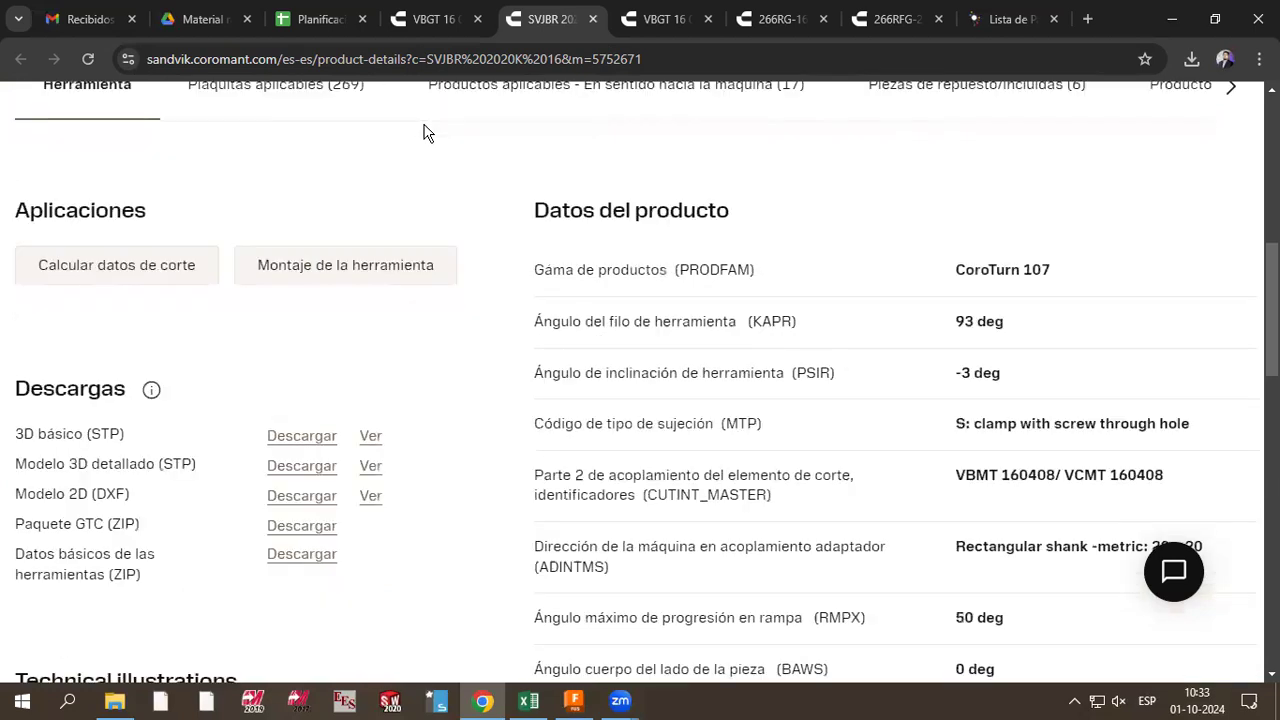
scroll(420, 133, "down", 2)
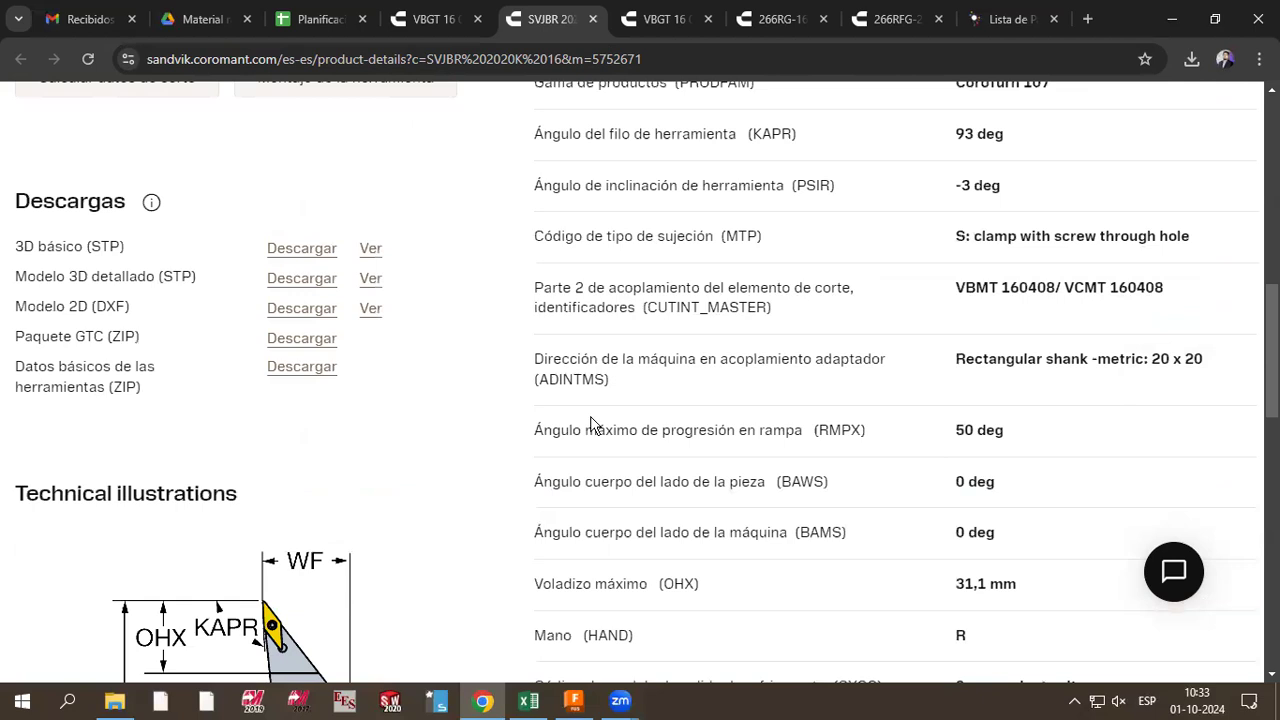
Step: Return to Fusion, open the finishing tool's holder settings, and compare them with the edge angle and clamping data on the Sandvik page
key("alt+Tab")
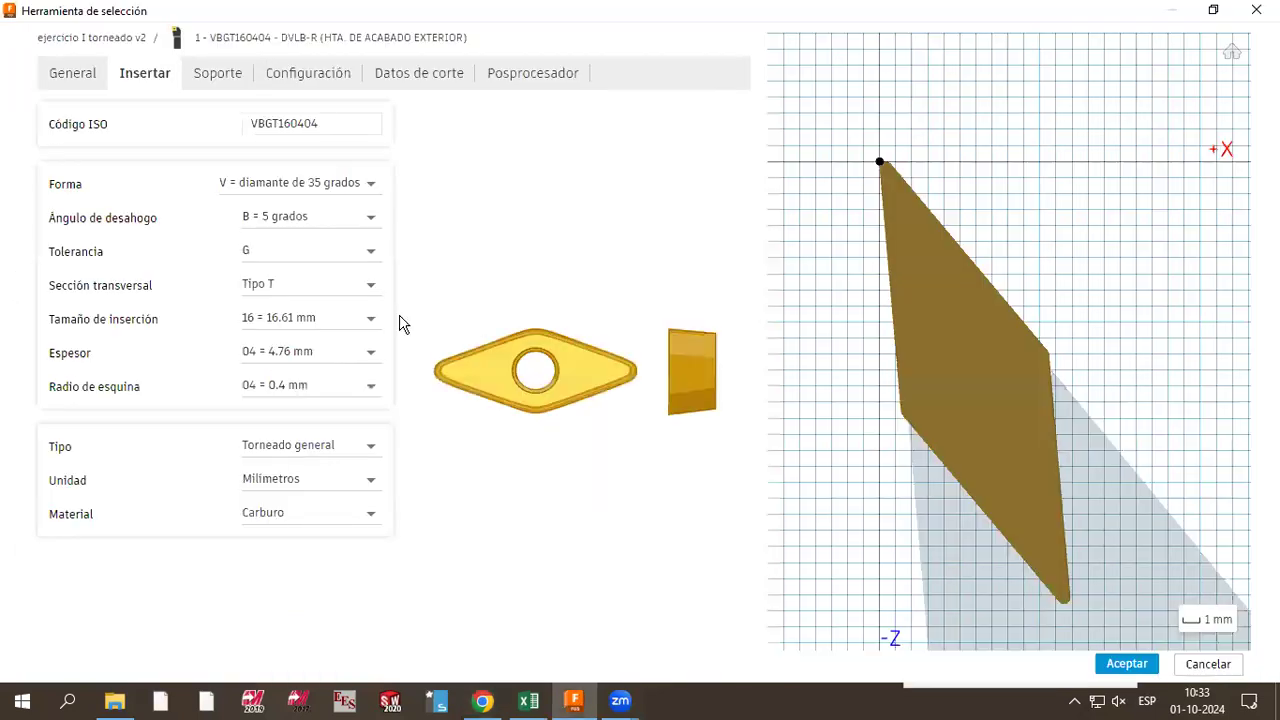
left_click(221, 84)
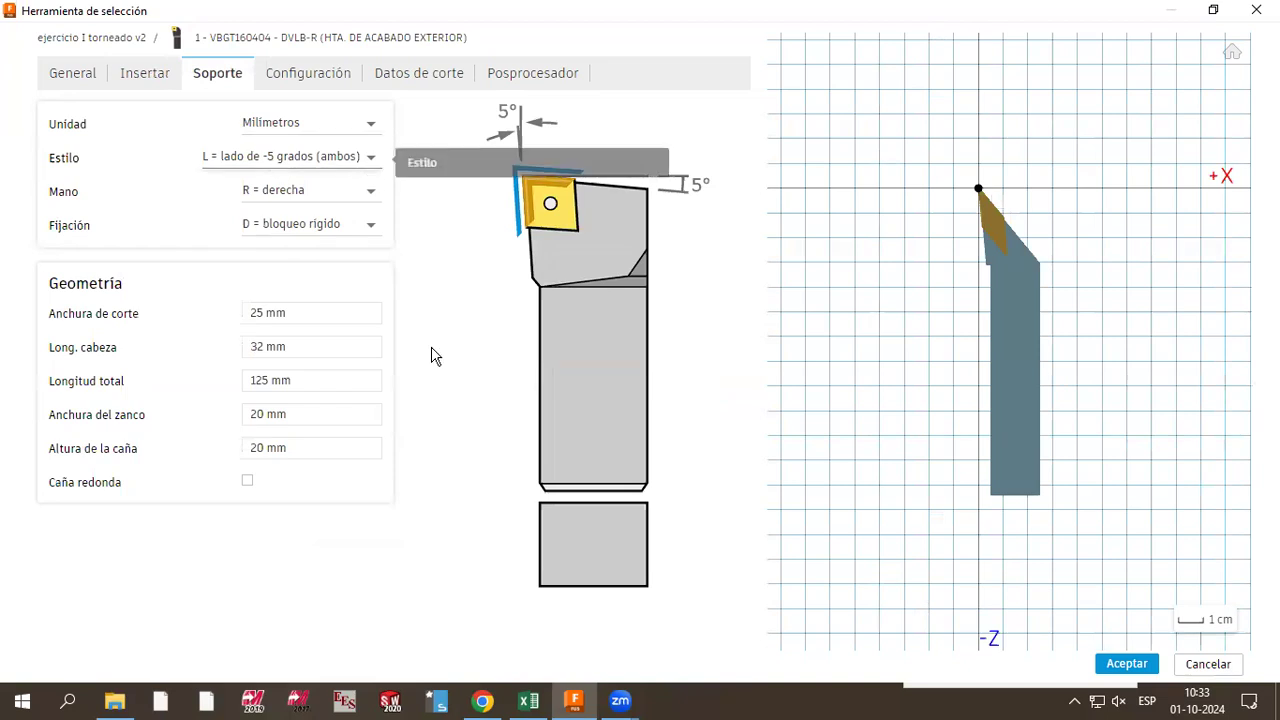
key("alt+Tab")
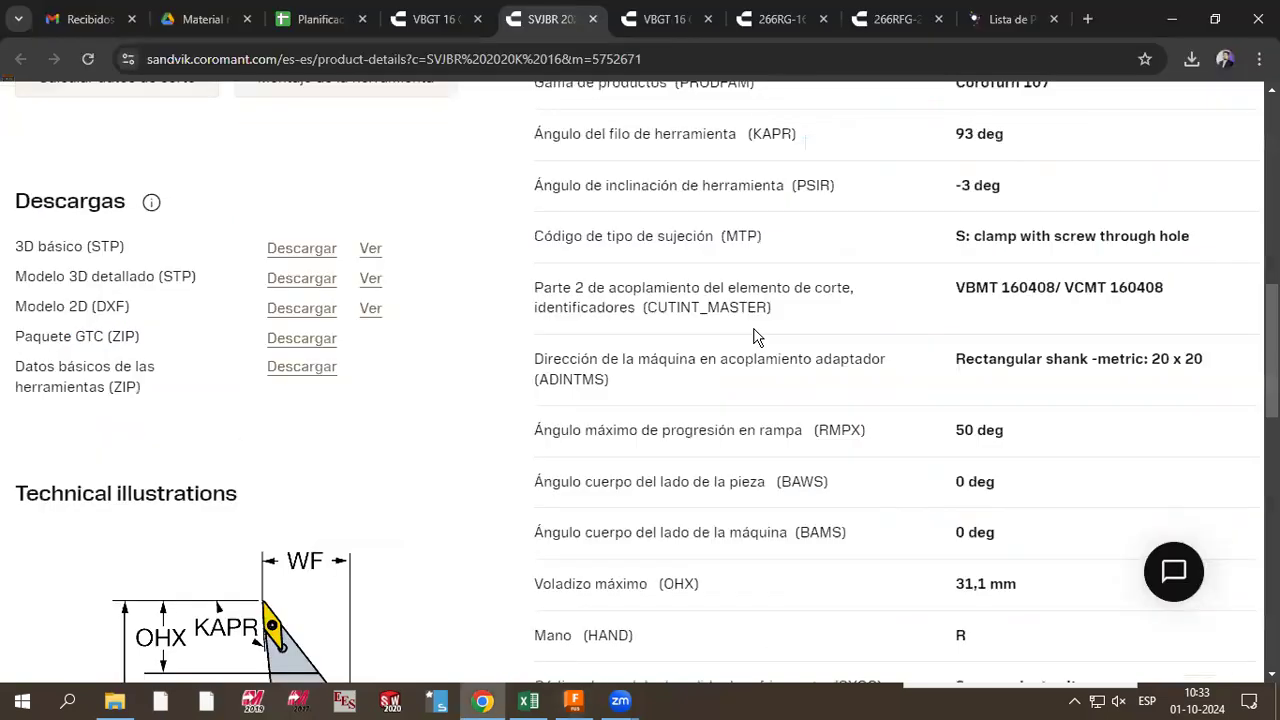
scroll(760, 330, "up", 1)
scroll(752, 329, "down", 2)
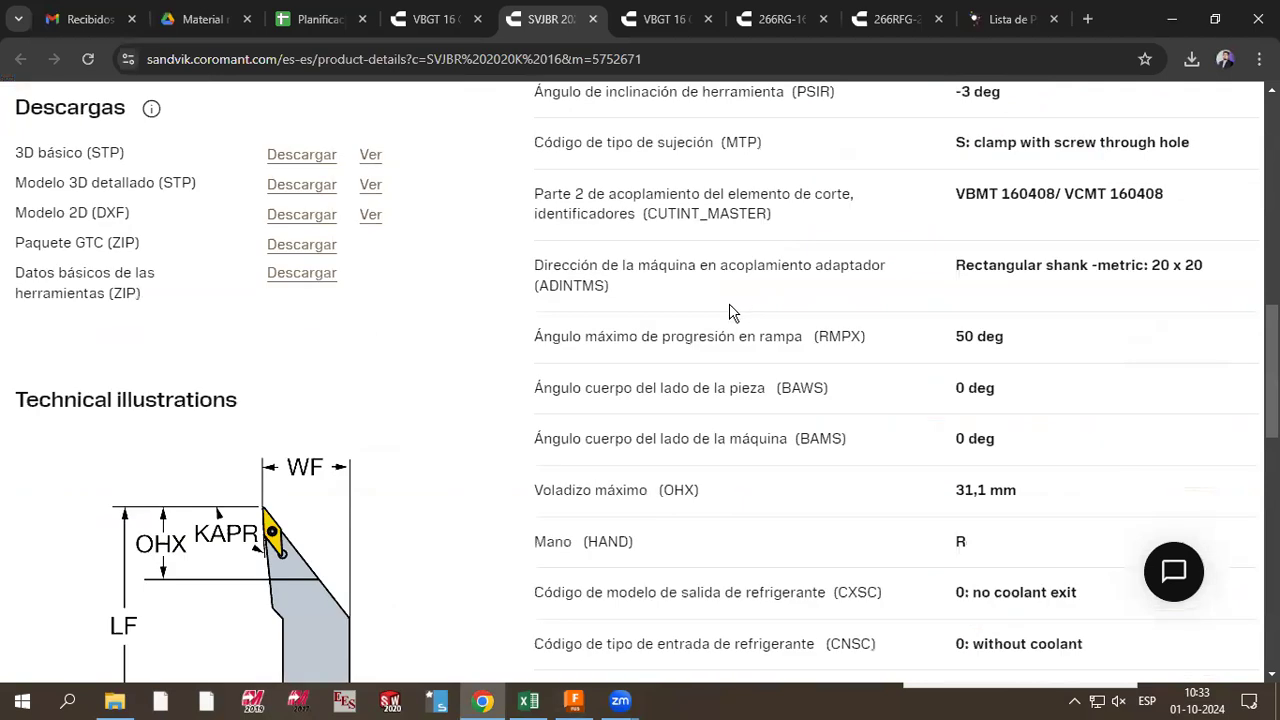
scroll(738, 313, "up", 3)
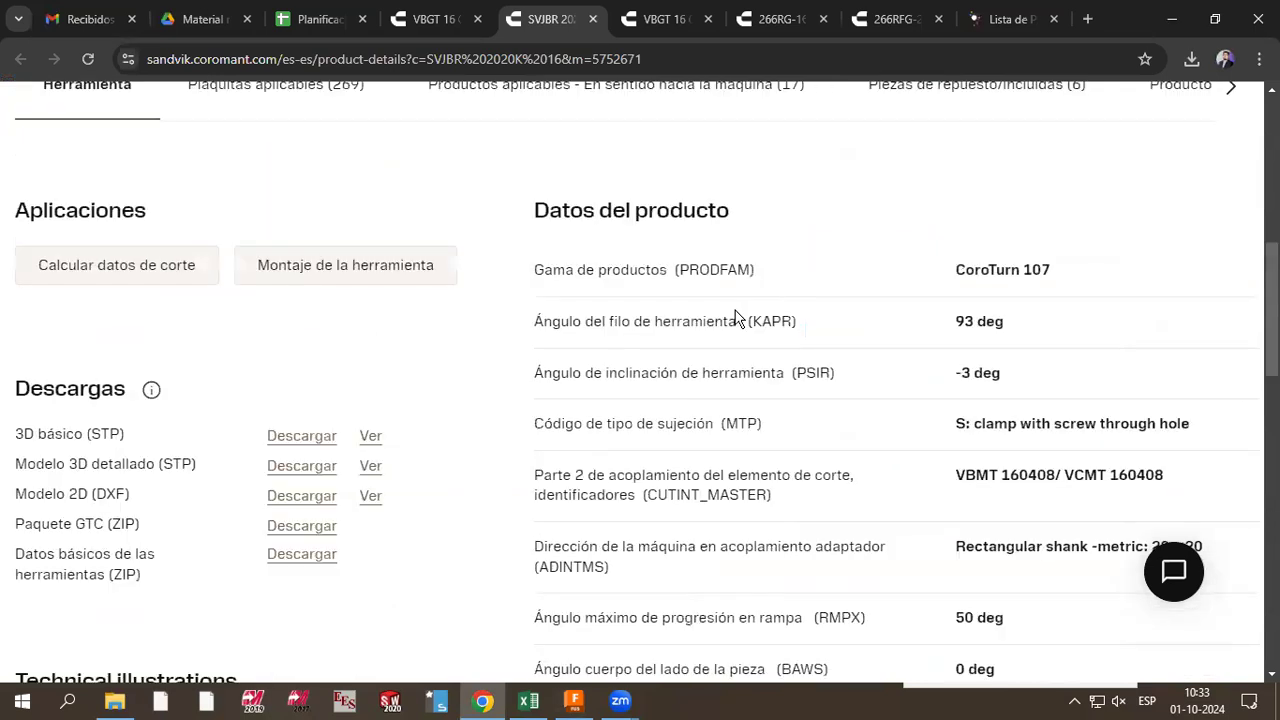
key("alt+Tab")
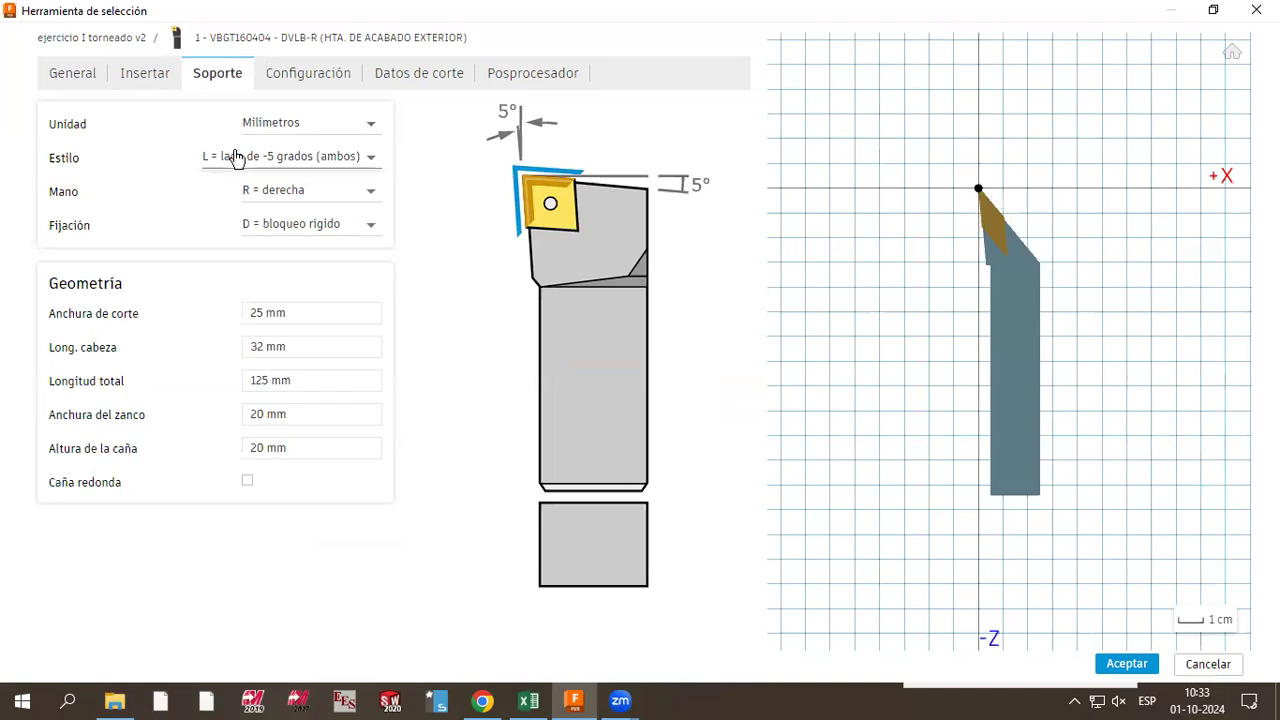
Step: Recheck the SVJBR 2020K 16 product data in Chrome and review the available holder styles in Fusion
key("alt+Tab")
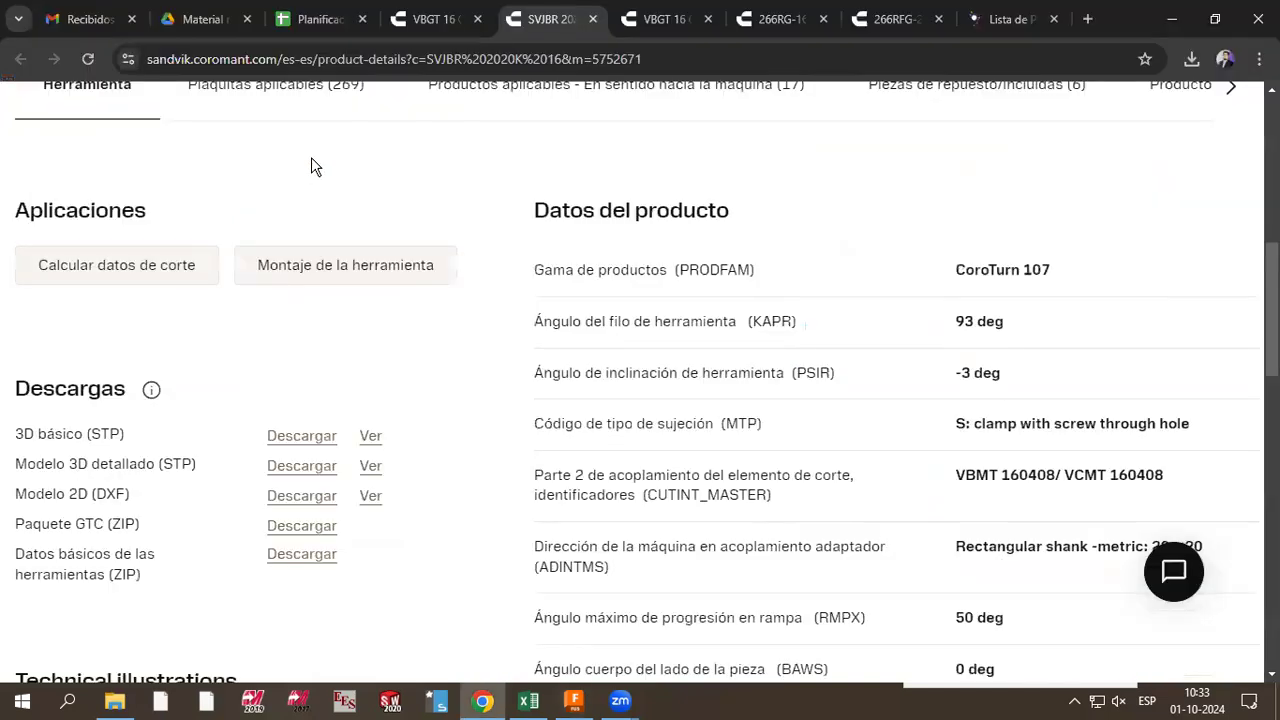
scroll(311, 166, "up", 5)
scroll(312, 160, "down", 4)
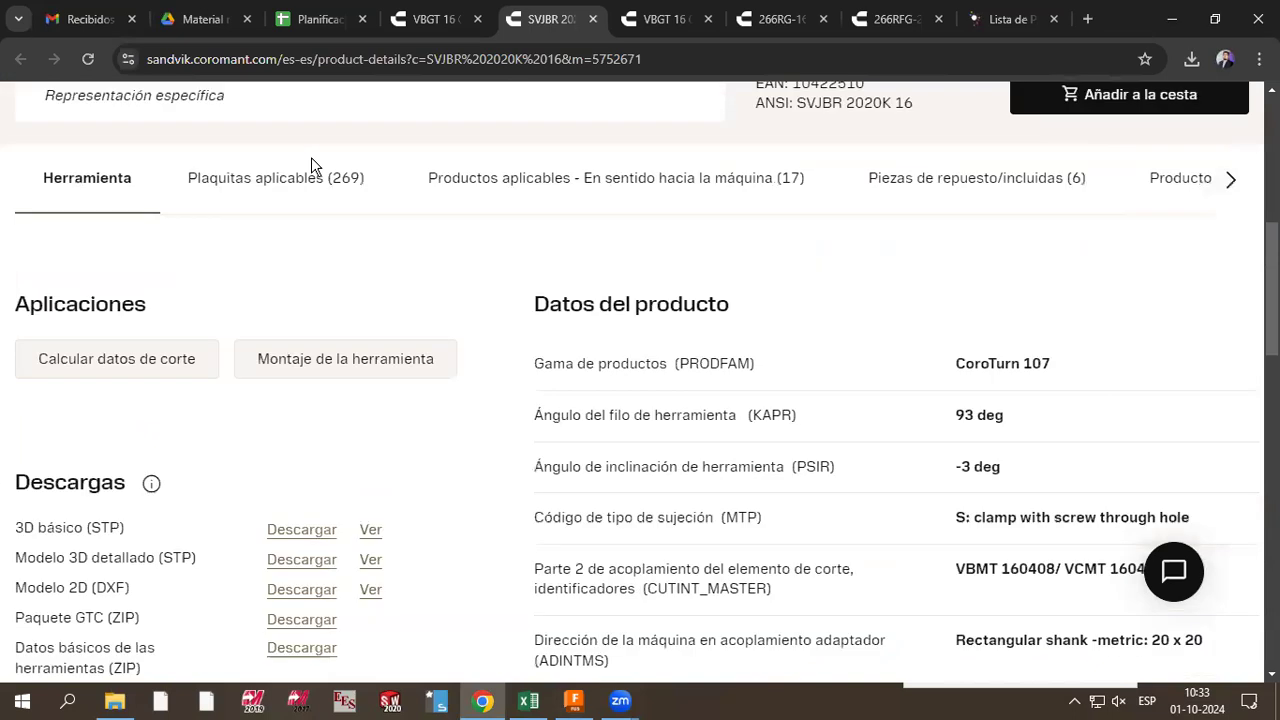
key("alt+Tab")
left_click(309, 158)
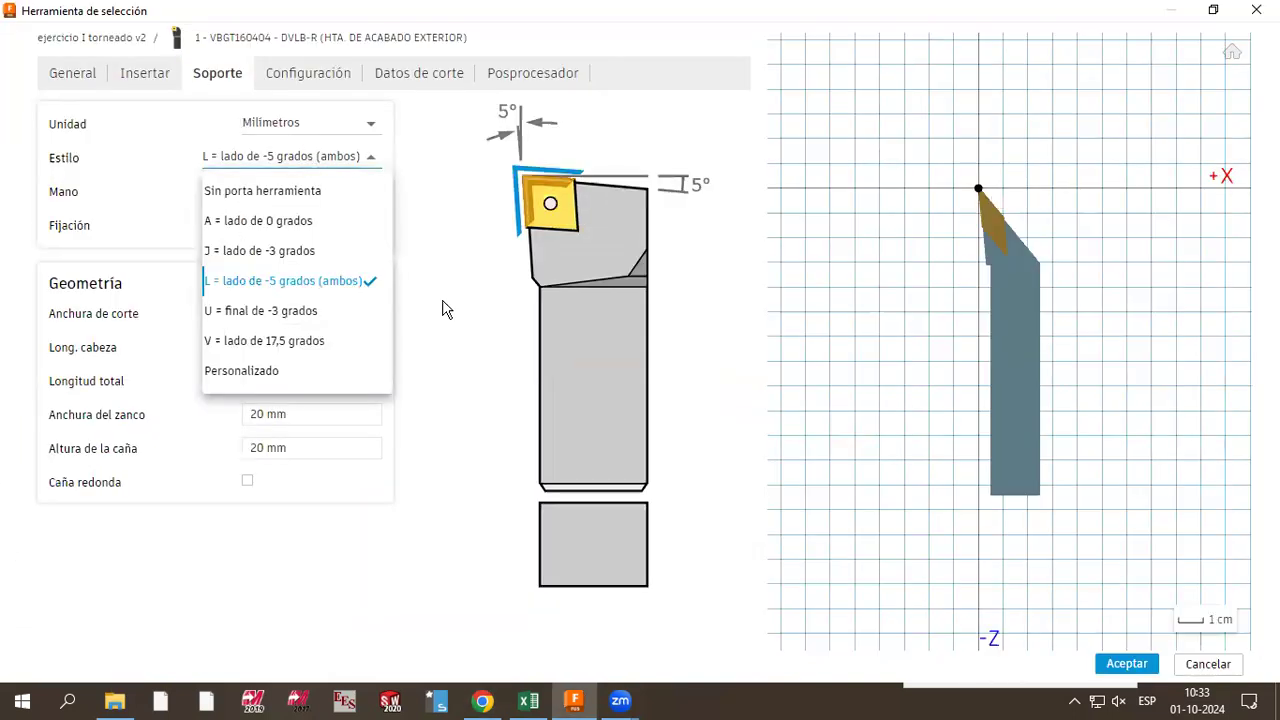
left_click(170, 540)
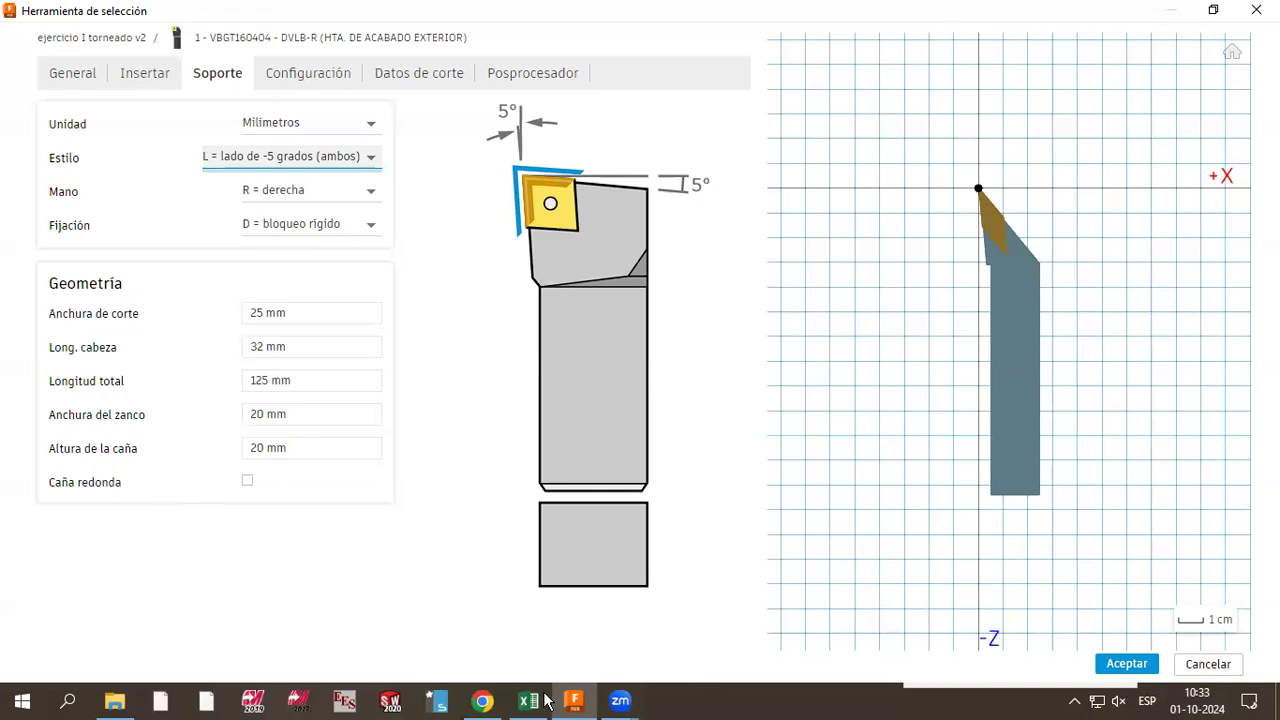
Step: Check the SVJBR 2020K 16 holder code in Chrome, then return to Fusion and try the holder style U = final de -3 grados
left_click(490, 705)
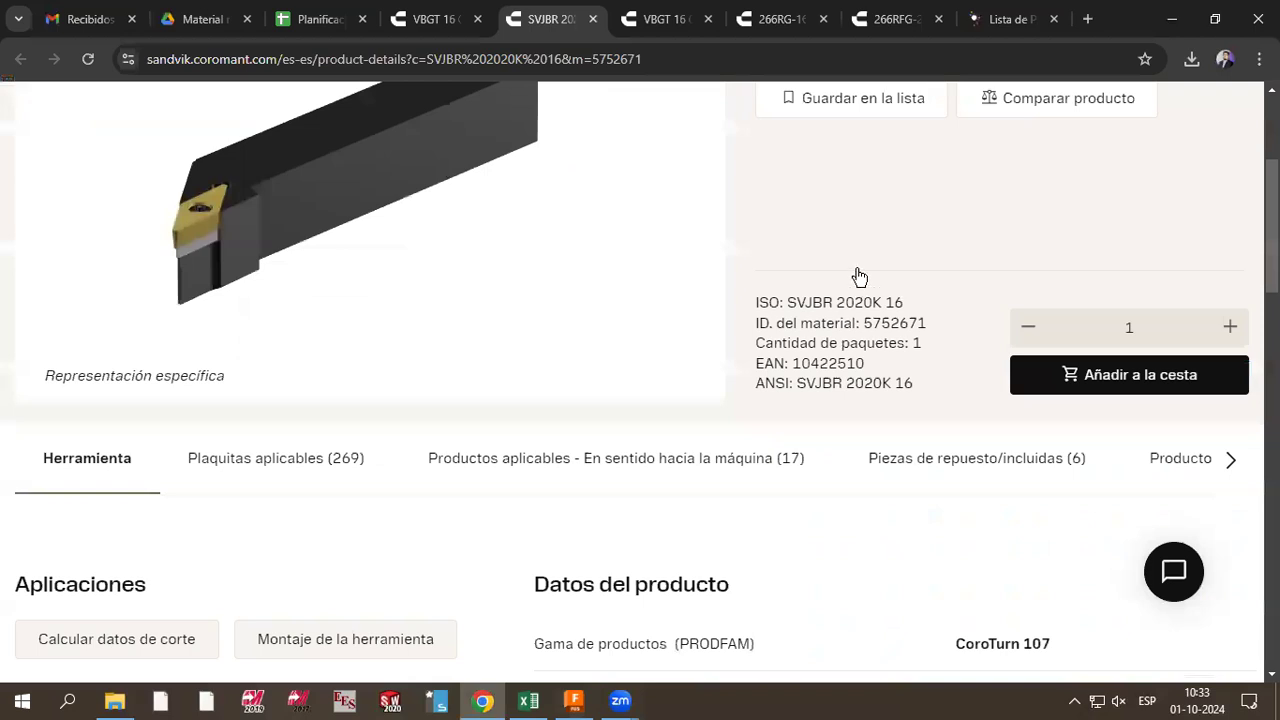
scroll(800, 236, "up", 3)
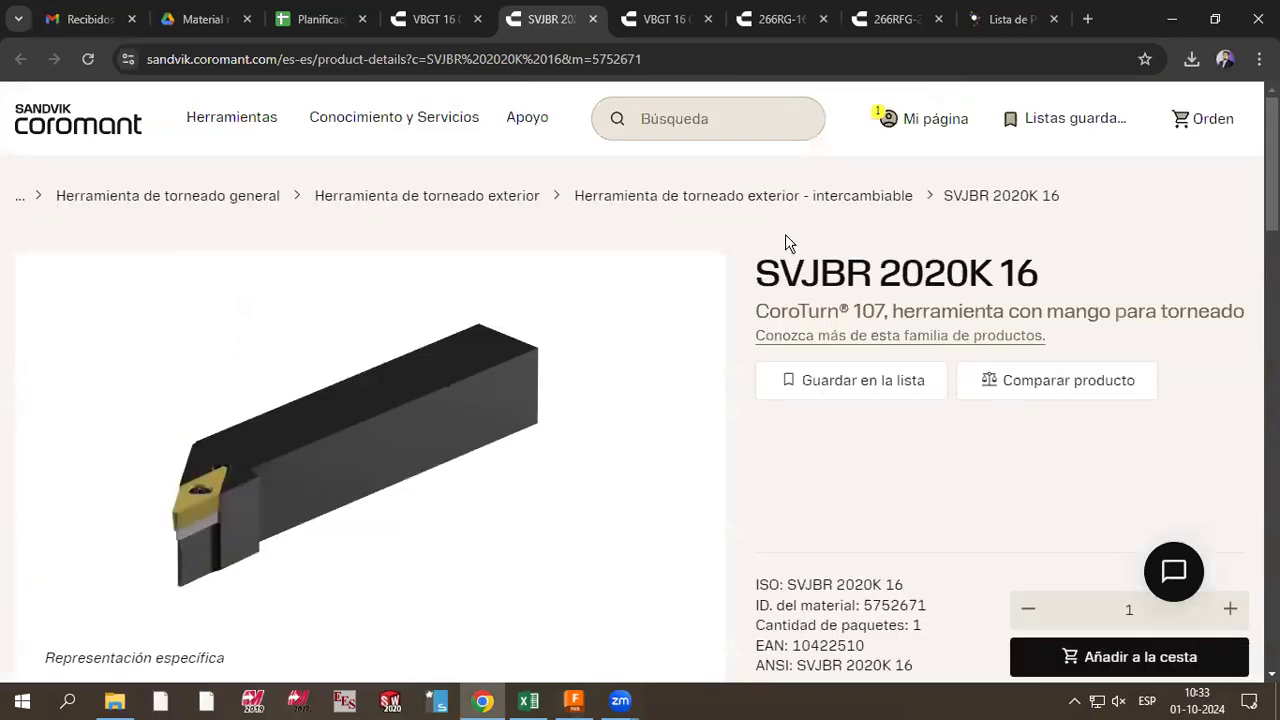
key("alt+Tab")
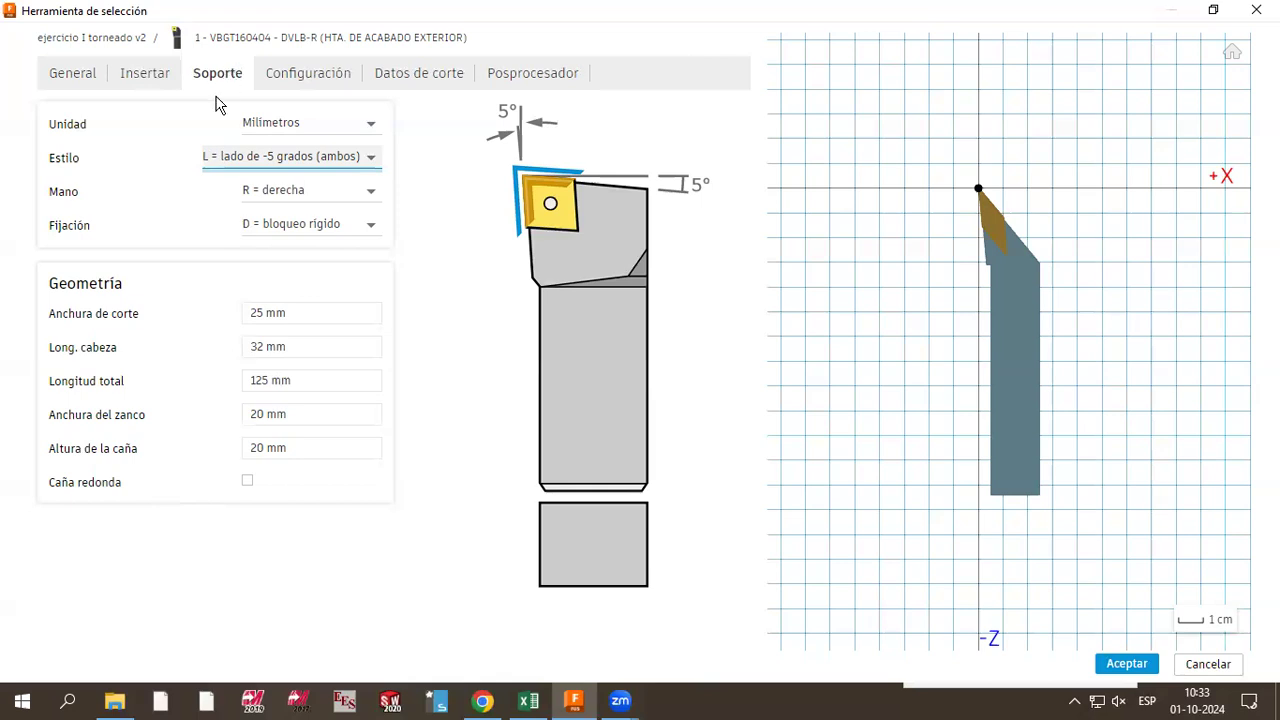
left_click(278, 168)
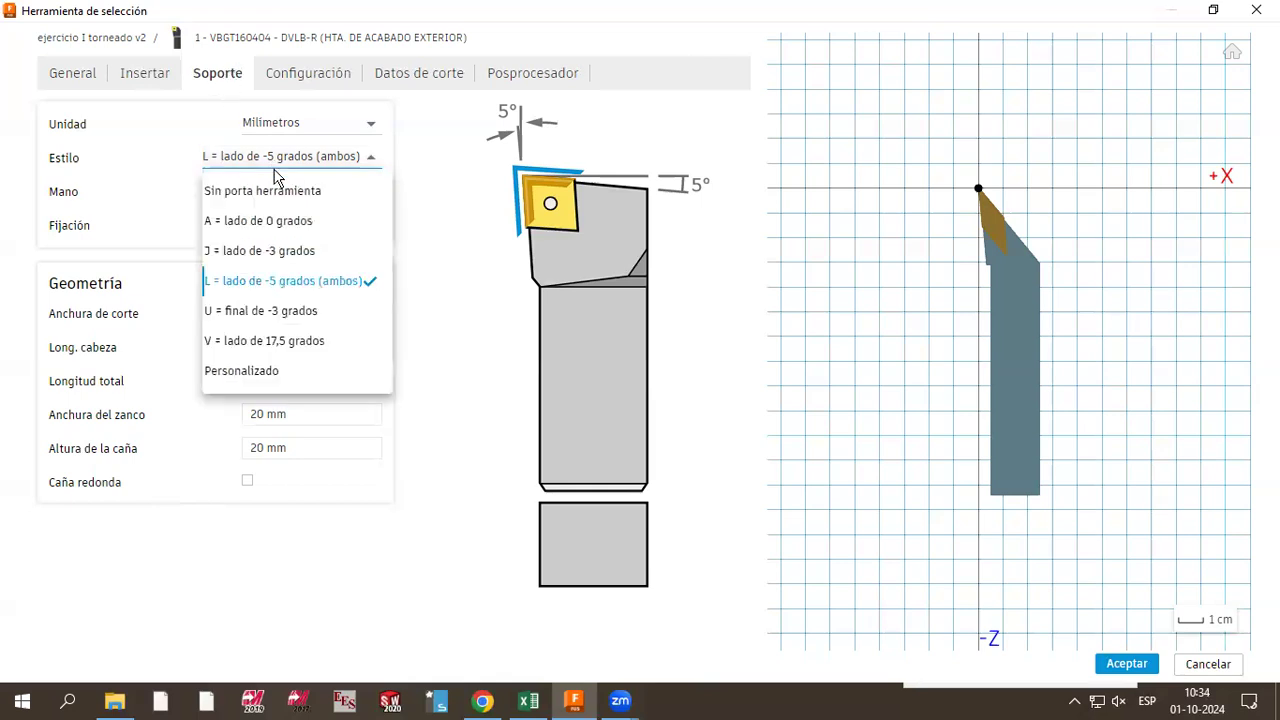
left_click(230, 318)
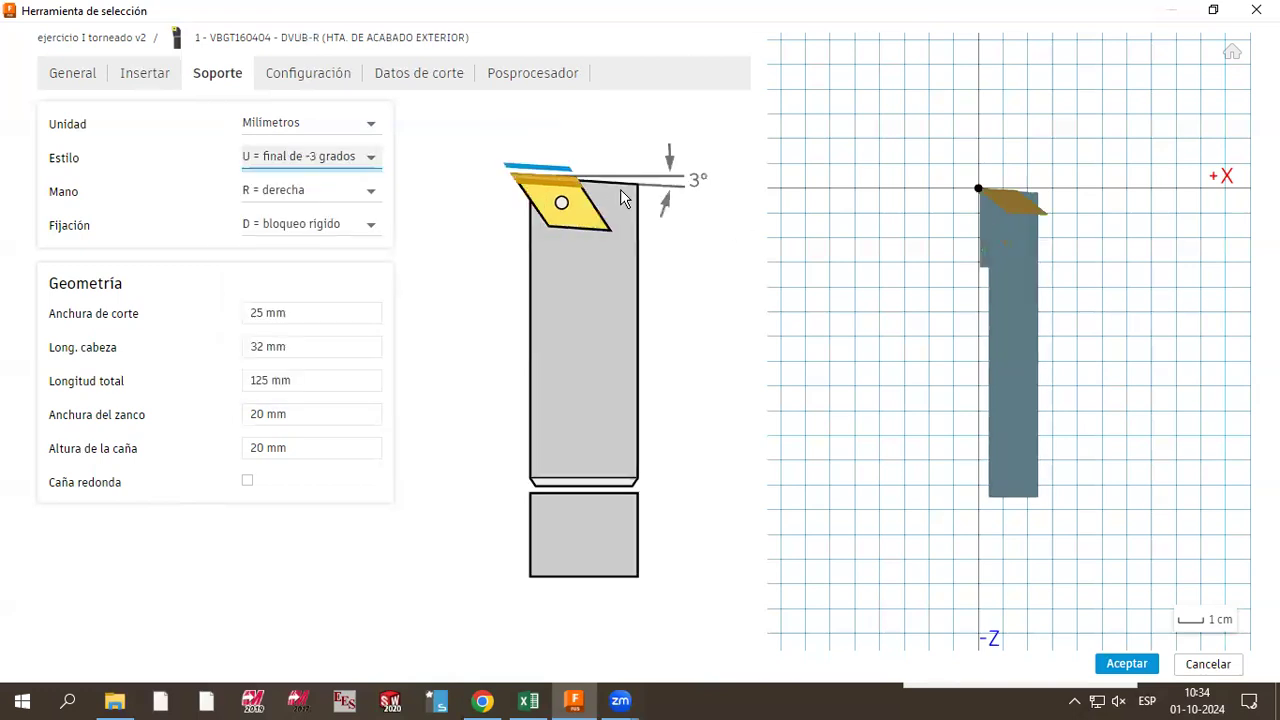
left_click(352, 166)
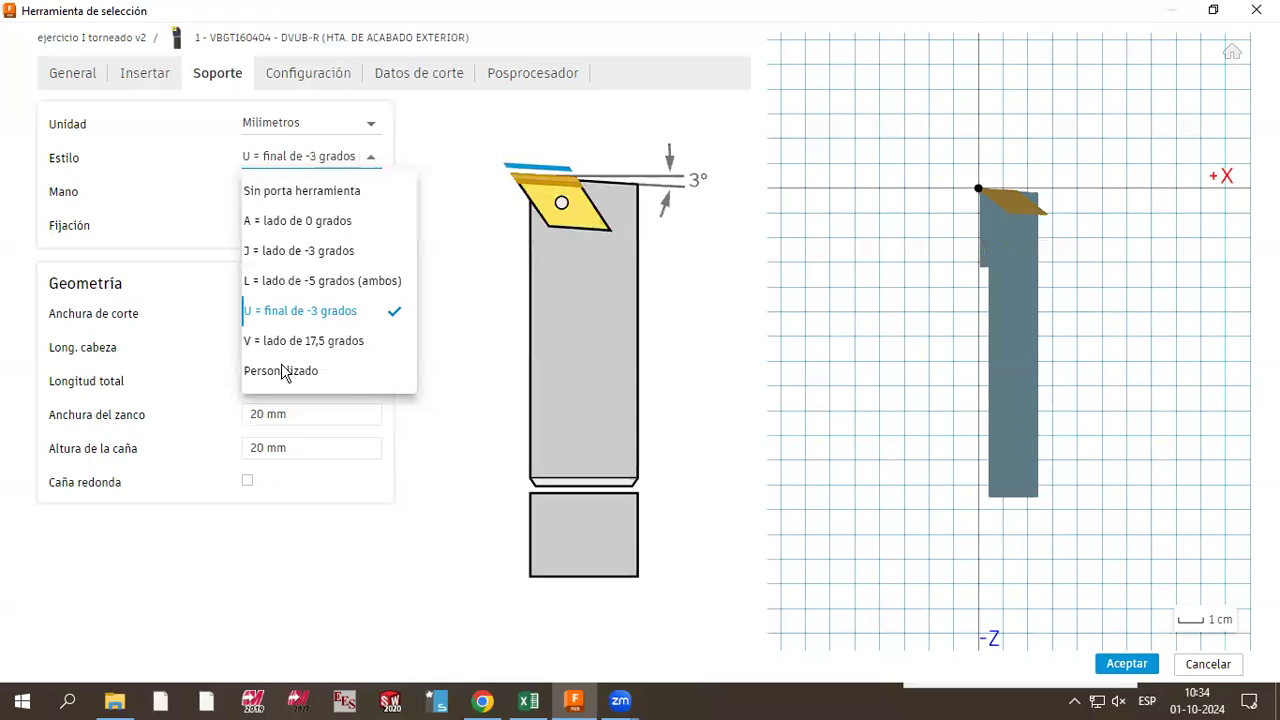
key("Escape")
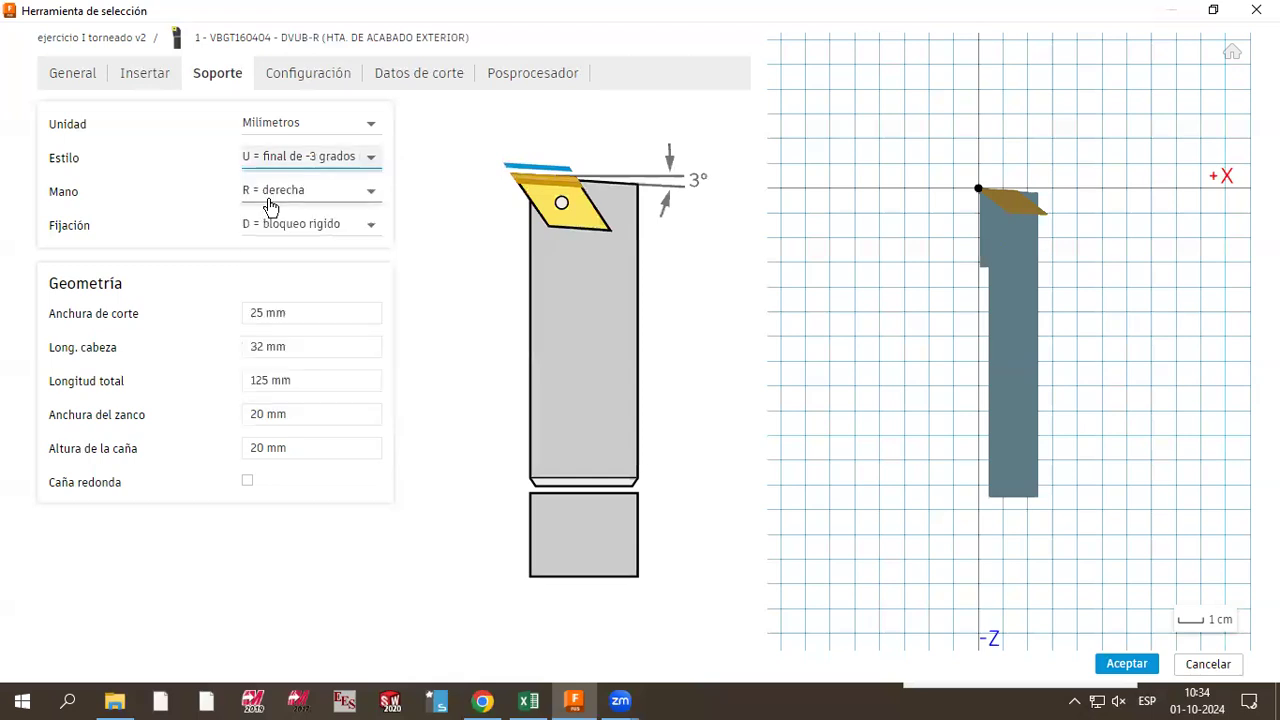
Step: Compare the clamping options with the SVJBR 2020K 16 code in Chrome and set the holder's clamping in Fusion to S = rosca de fijación
left_click(293, 236)
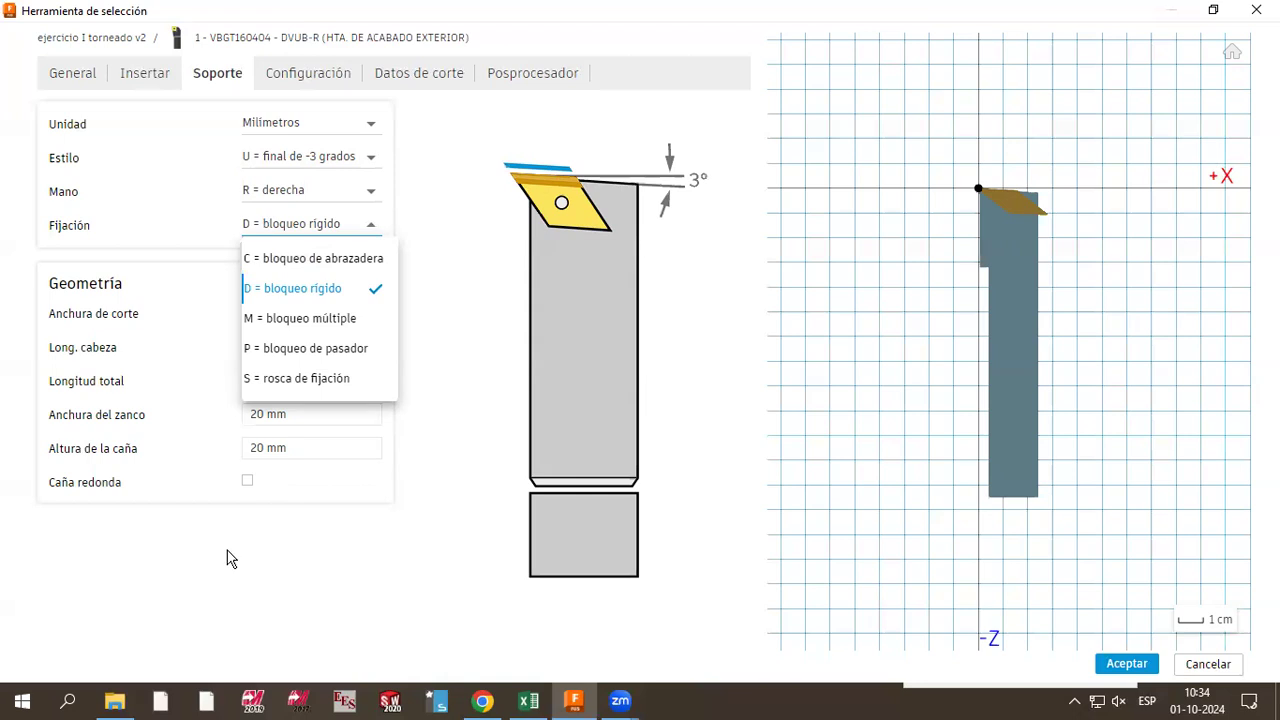
key("Escape")
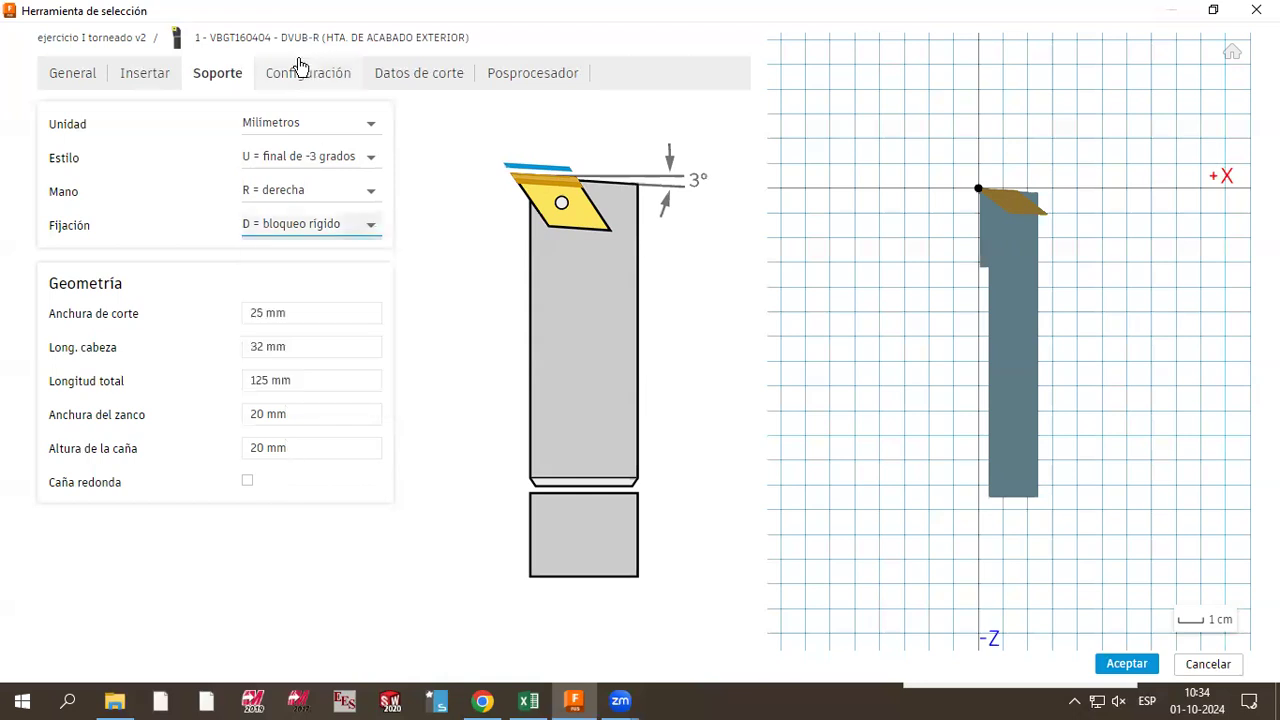
key("alt+Tab")
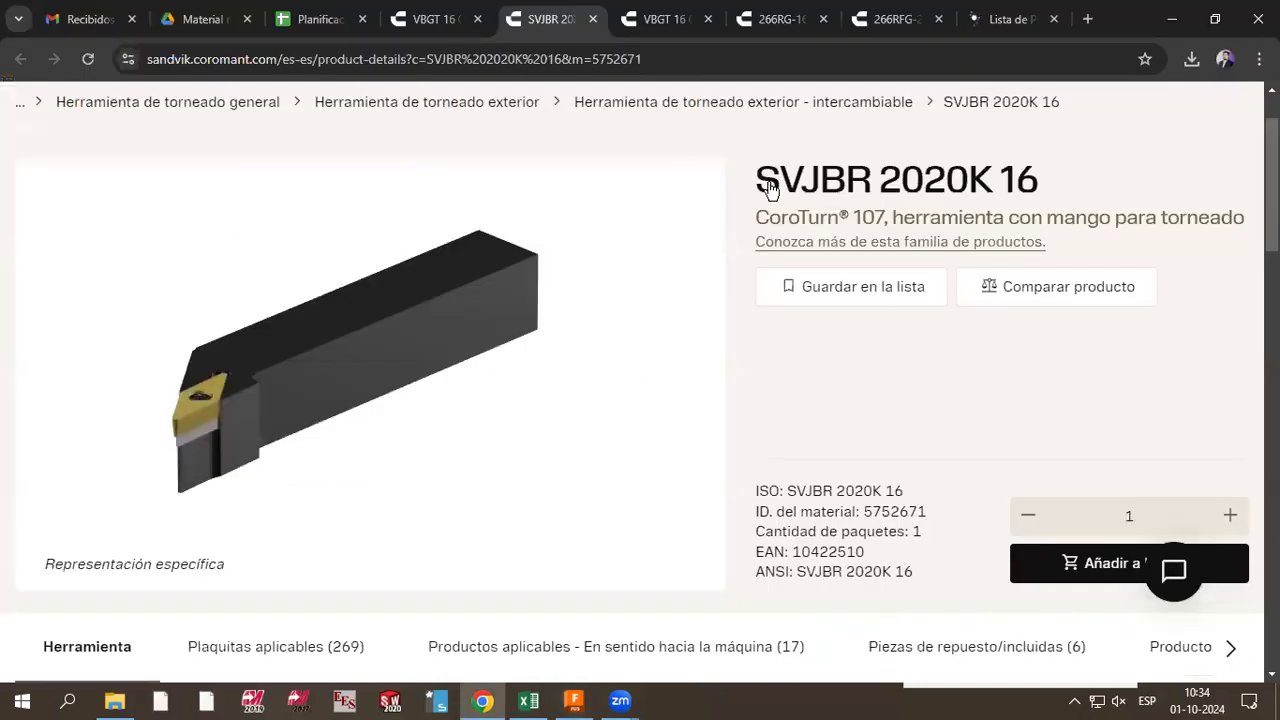
key("alt+Tab")
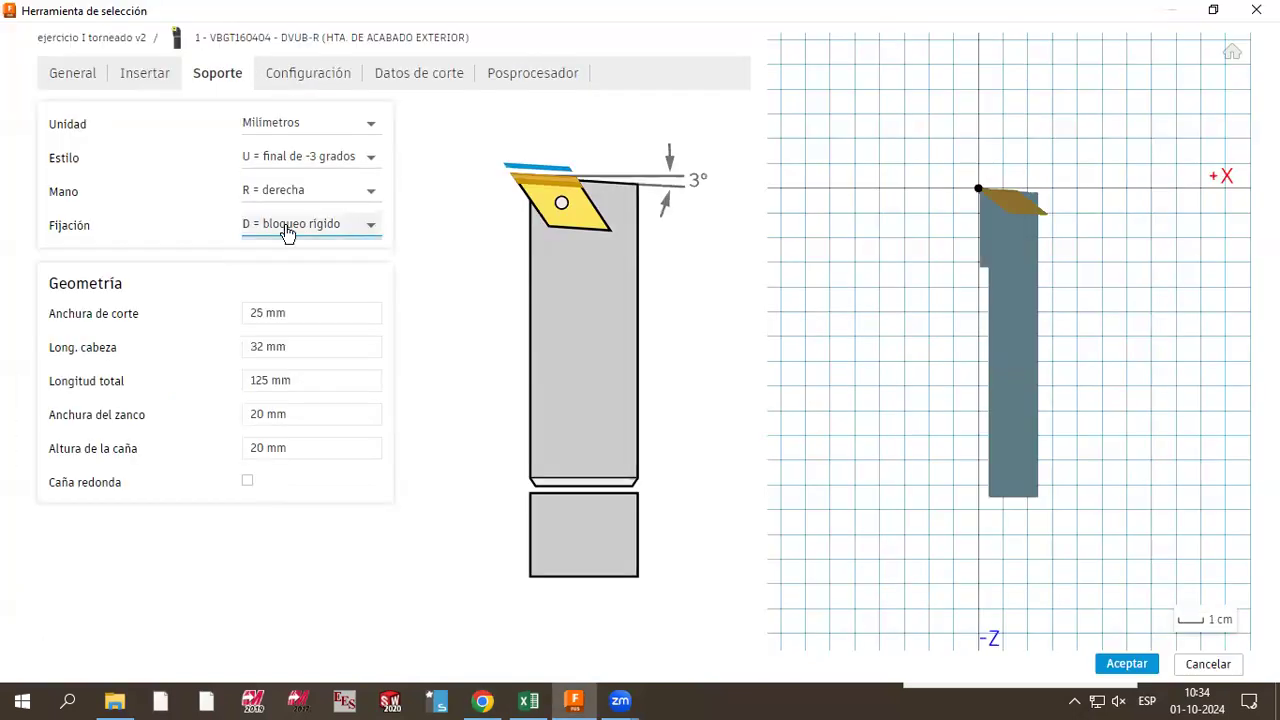
key("alt+Tab")
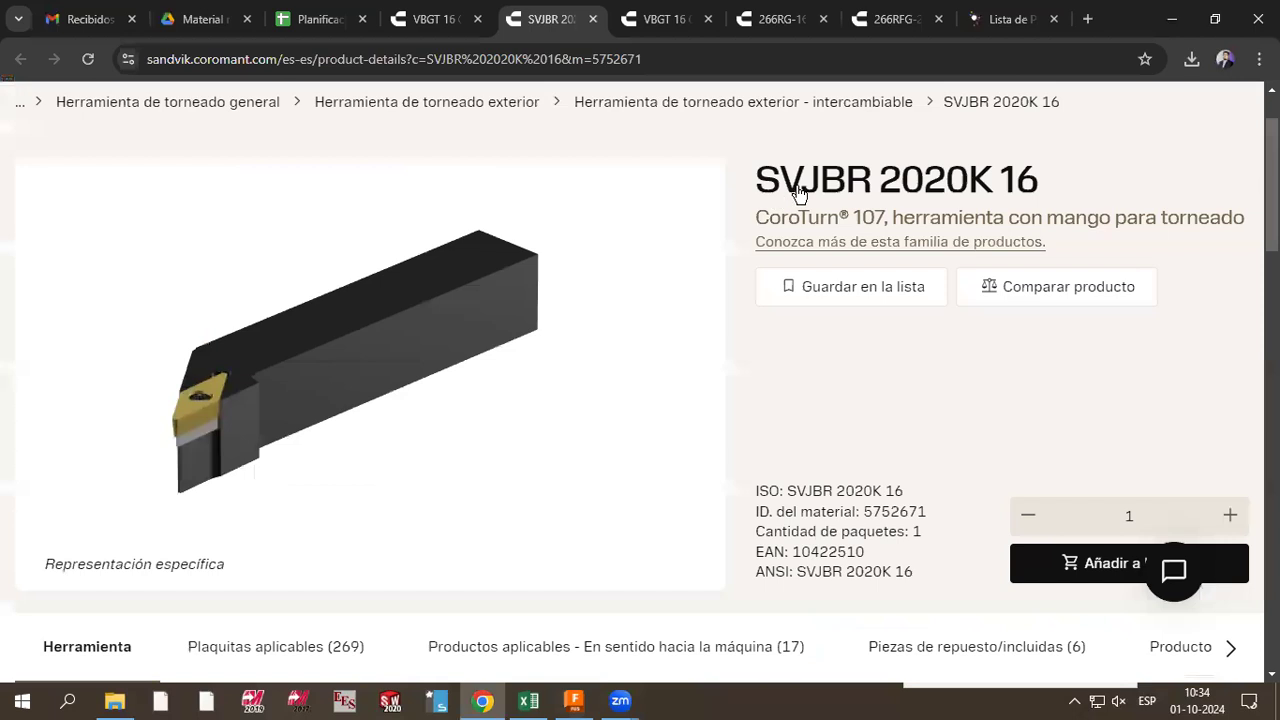
key("alt+Tab")
left_click(366, 232)
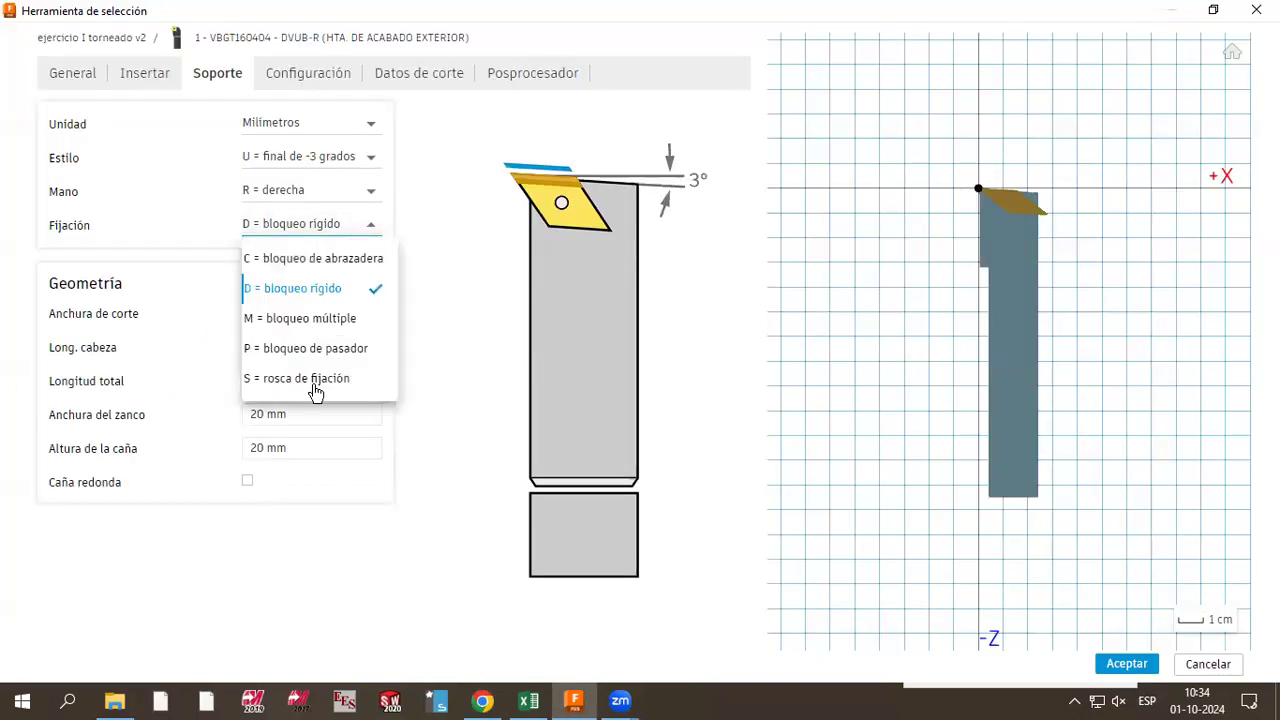
left_click(315, 382)
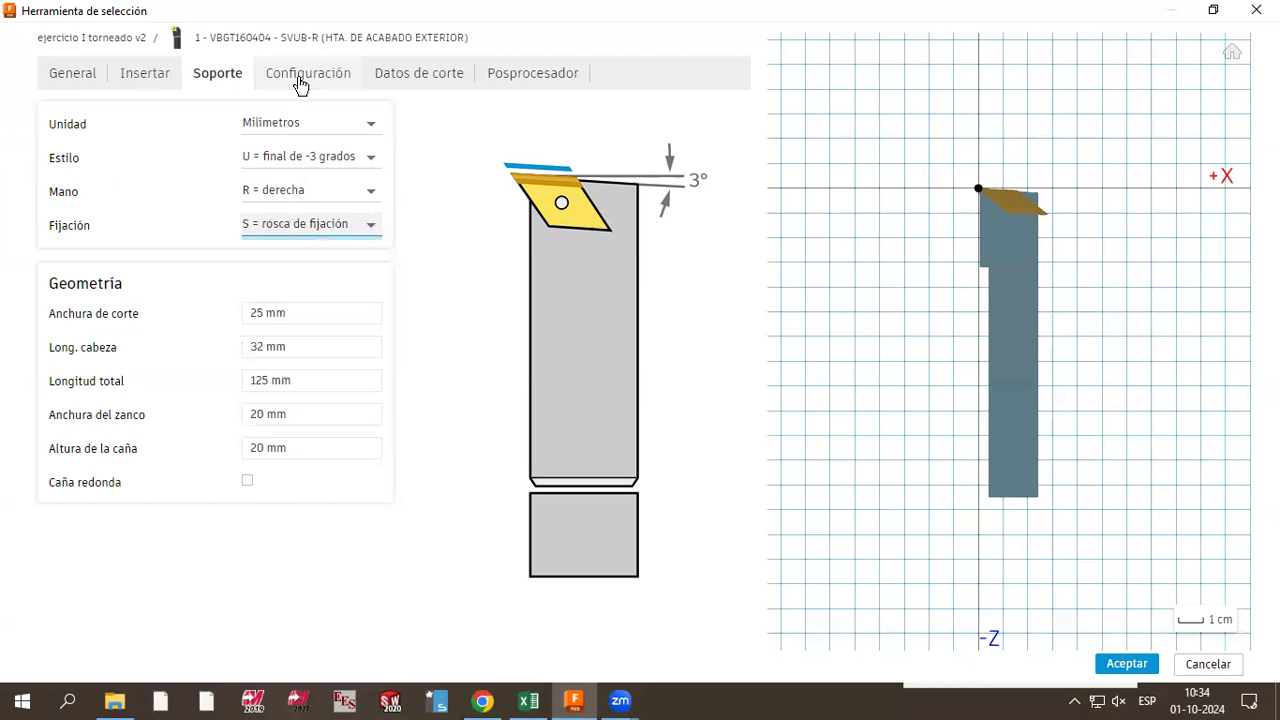
Step: Set the finishing tool's holder style to J = lado de -3 grados
left_click(311, 160)
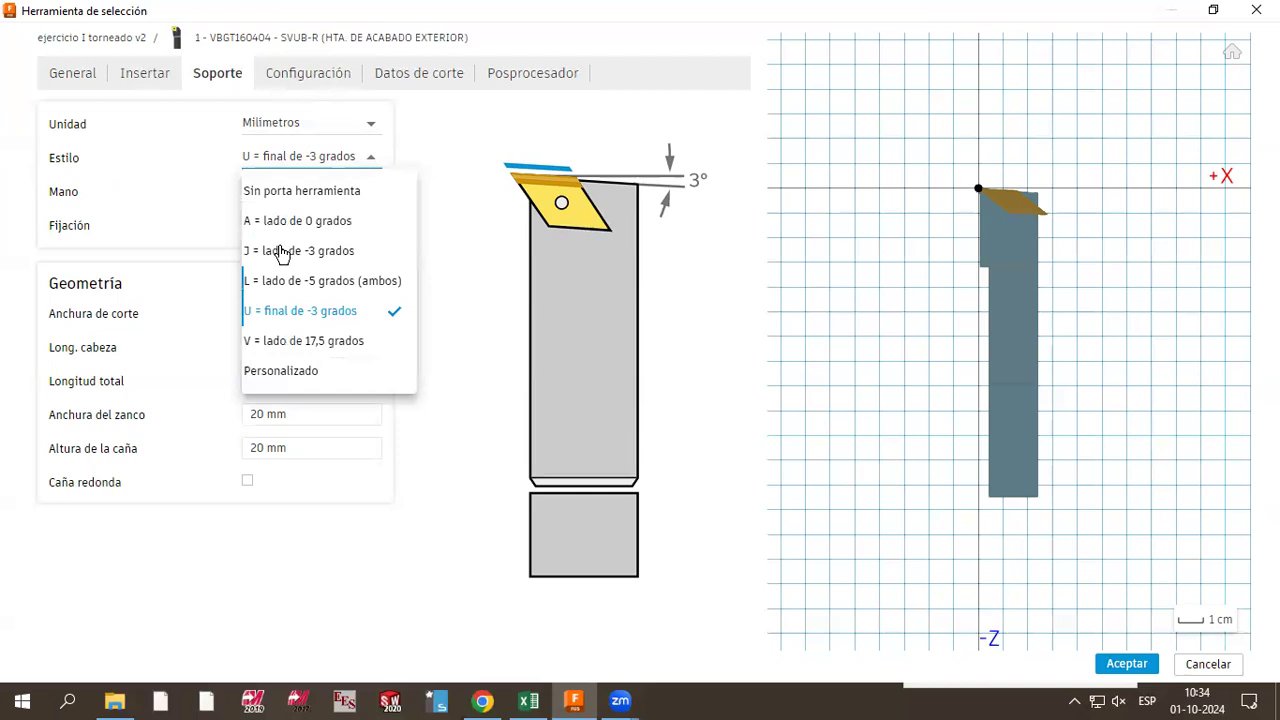
left_click(280, 251)
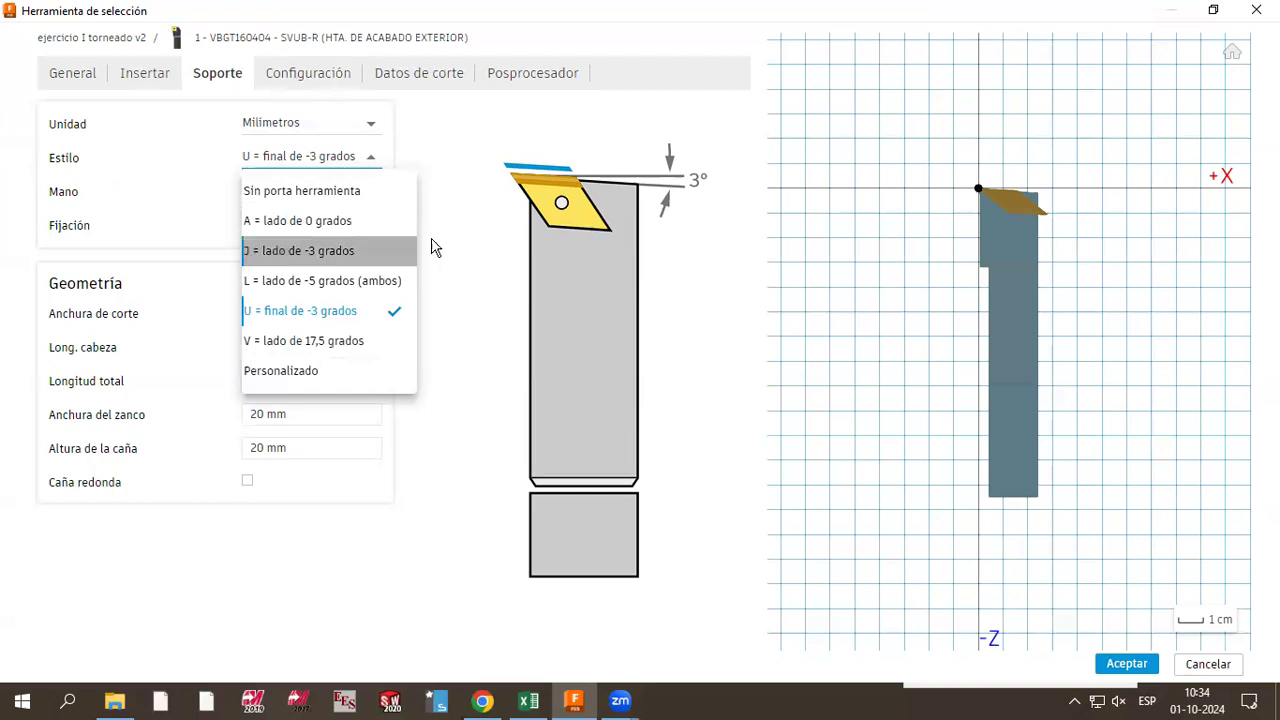
left_click(296, 158)
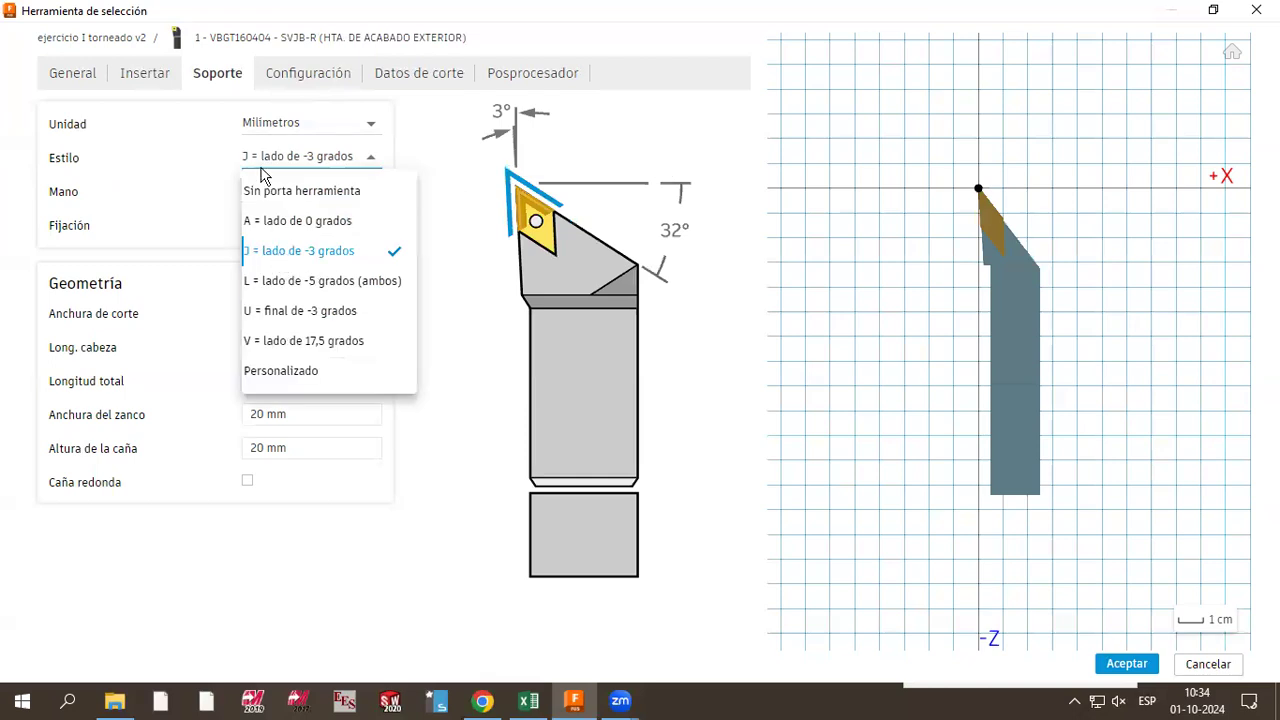
left_click(126, 166)
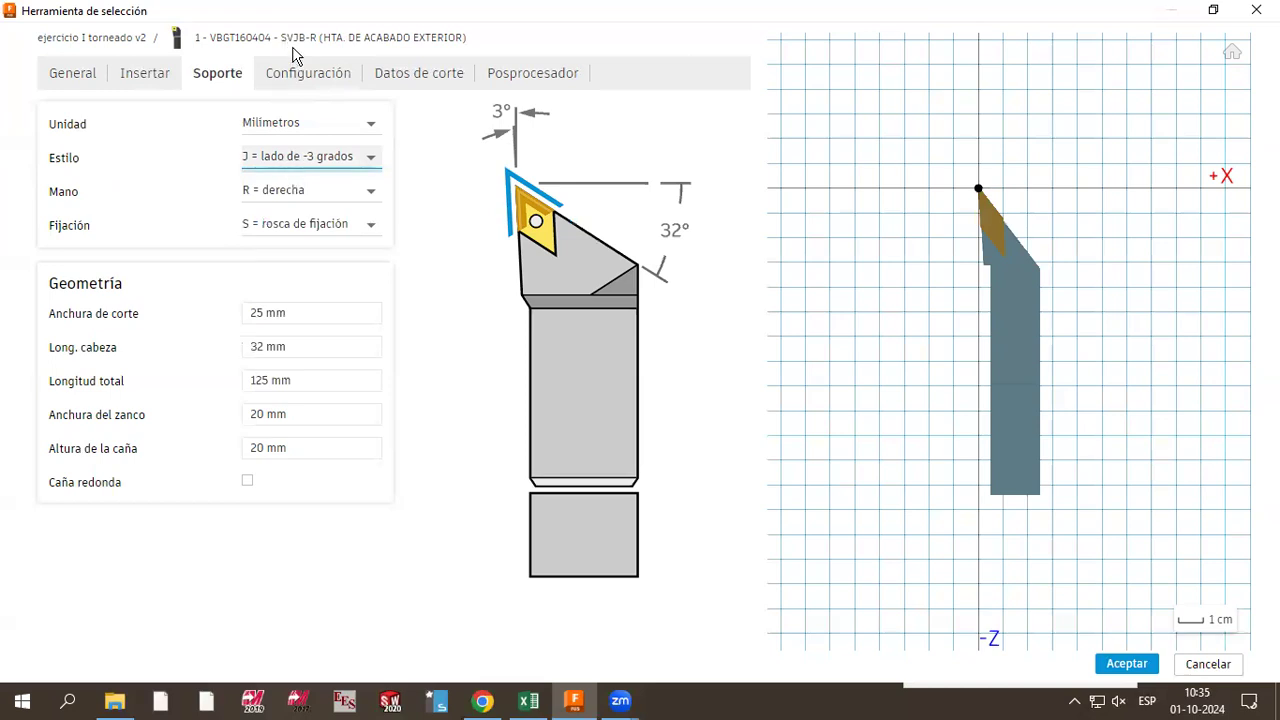
Step: Compare the tool's holder designation with the SVJBR 2020K 16 code in Chrome and consult Identificación Portaherramientas Torneado.pdf
key("alt+Tab")
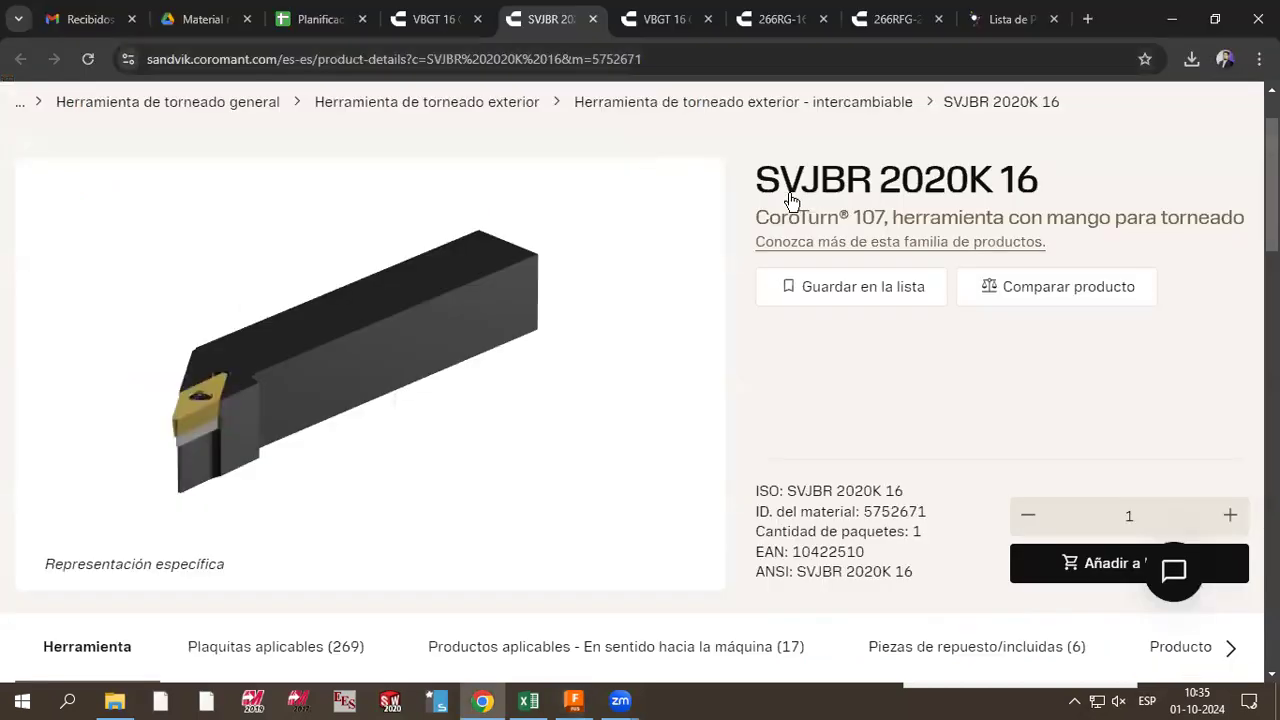
key("alt+Tab")
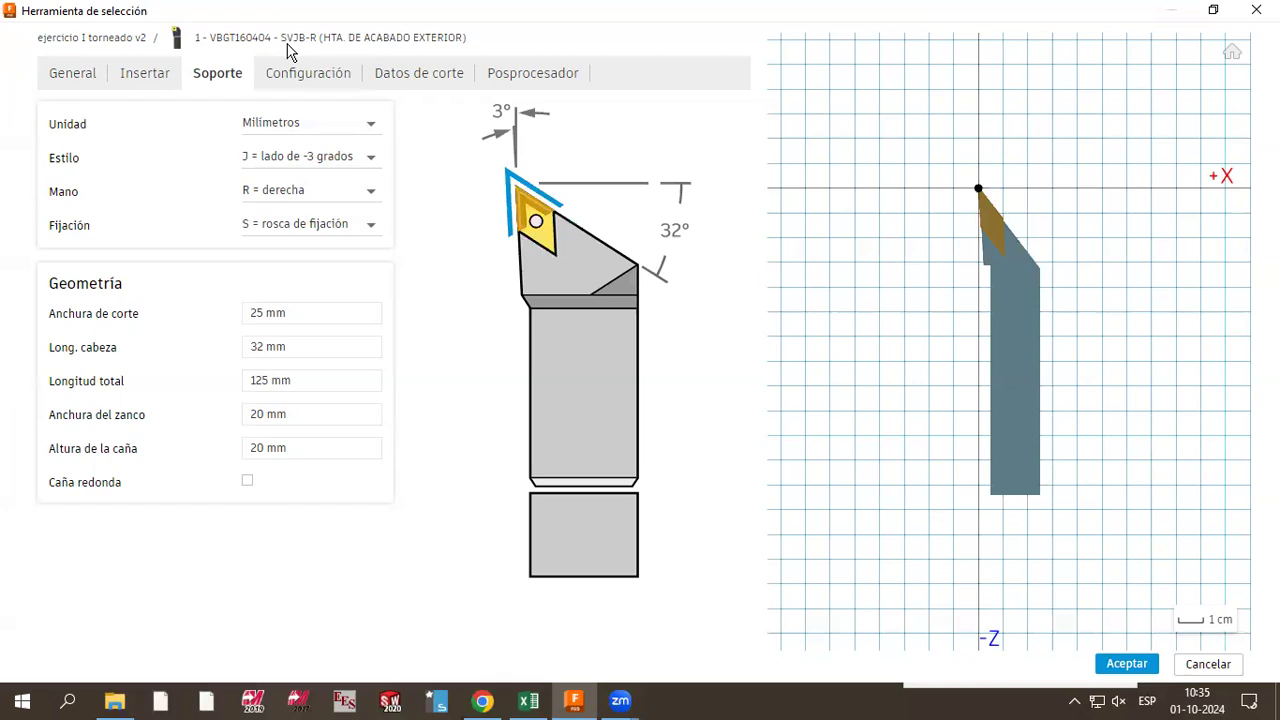
left_click(136, 86)
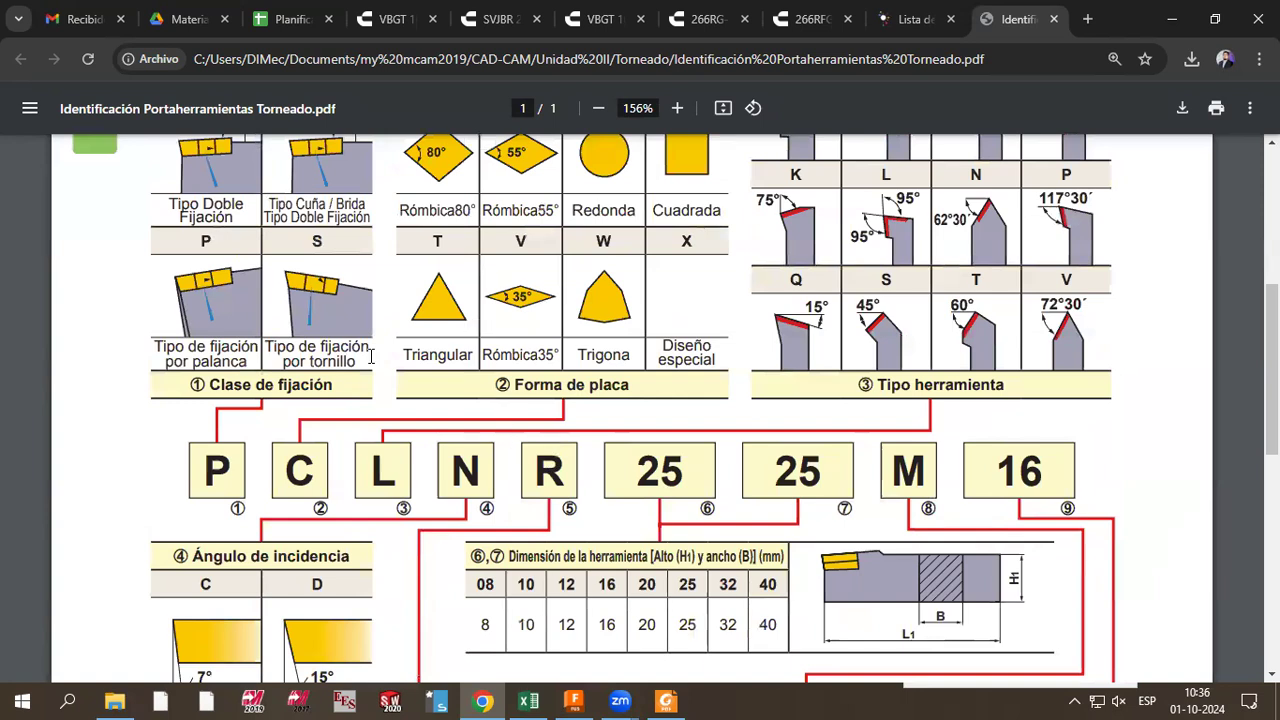
Step: Examine the ISO external toolholder code chart, relating its example designation to the clamping, insert shape and tool type tables
scroll(352, 280, "down", 2)
scroll(415, 440, "down", 1)
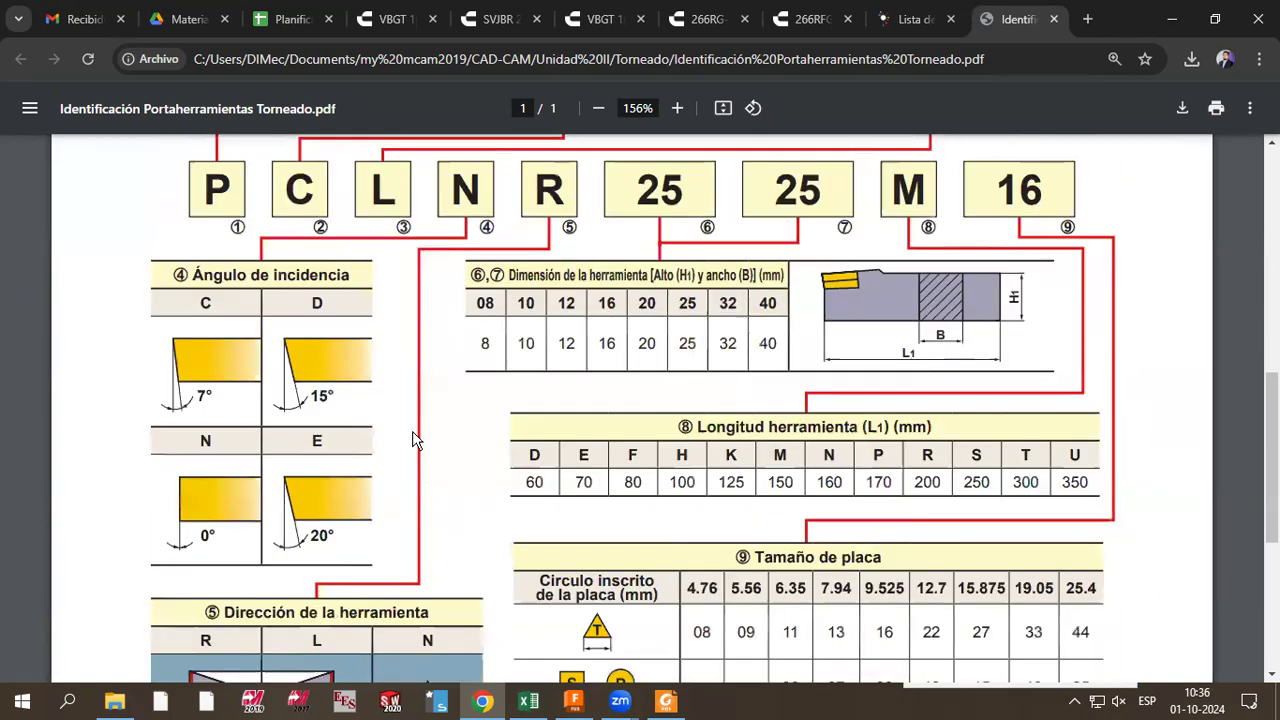
scroll(408, 437, "down", 1)
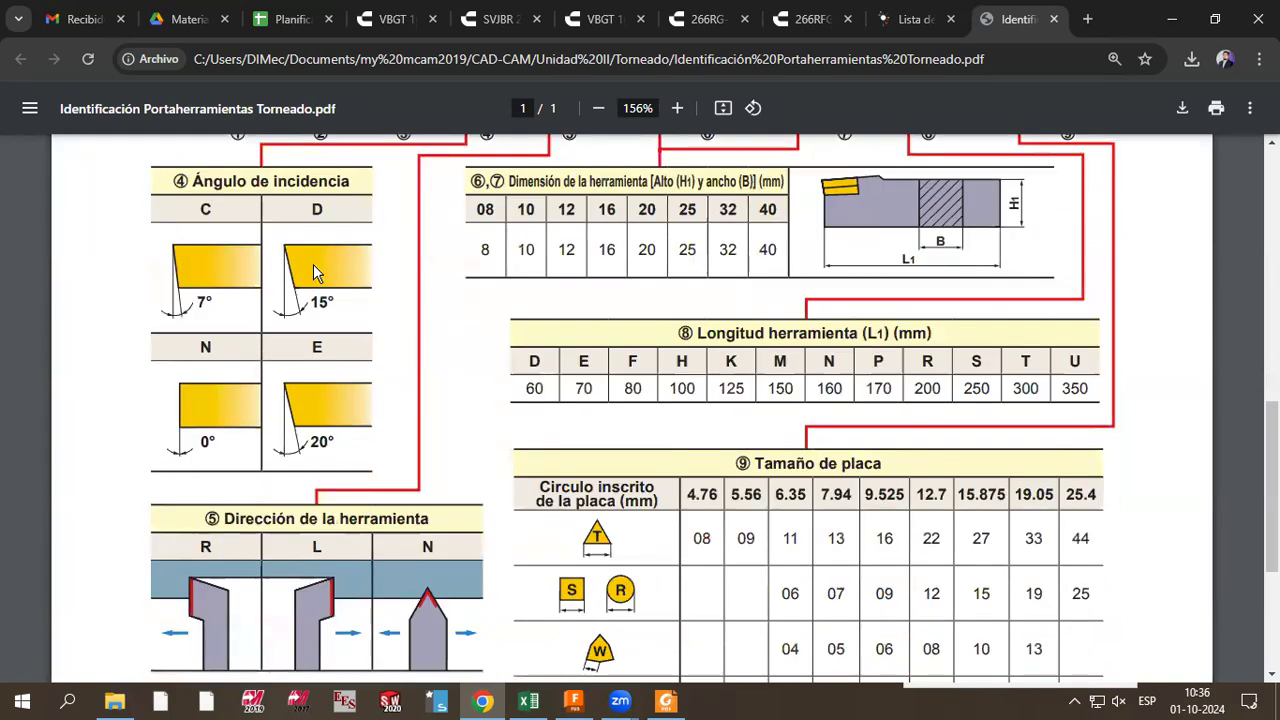
scroll(489, 310, "up", 2)
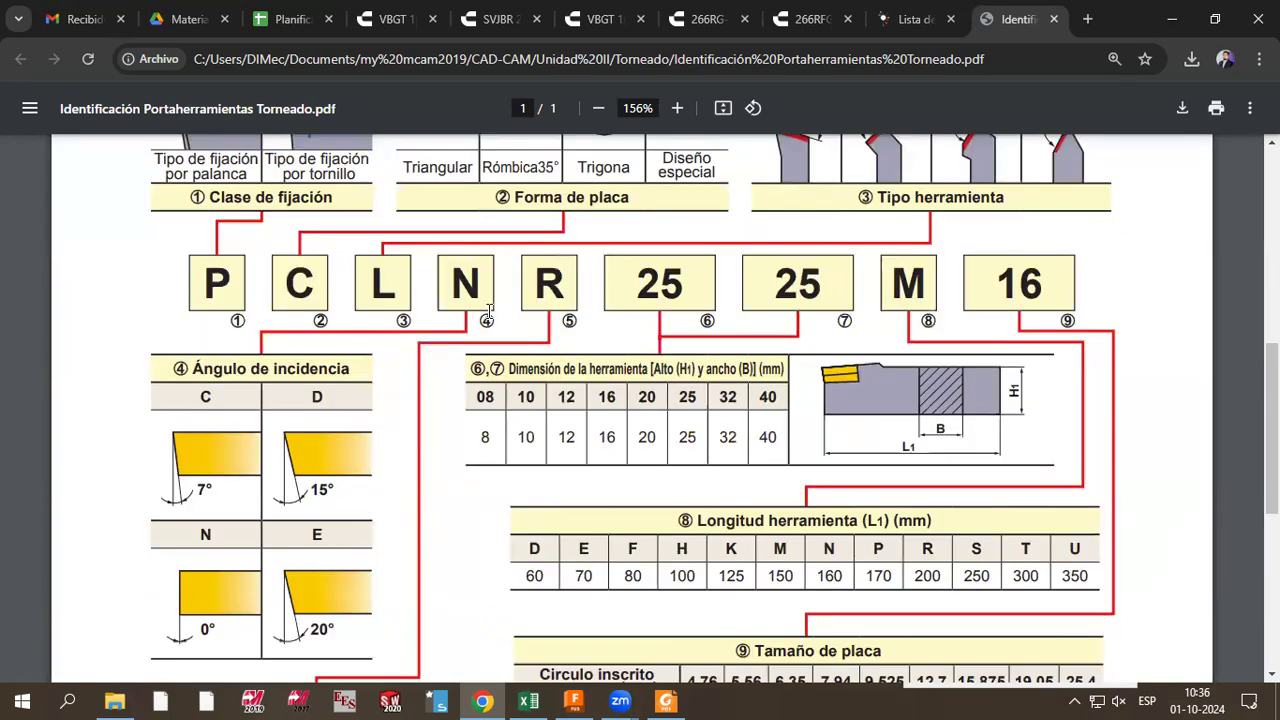
scroll(511, 320, "up", 1)
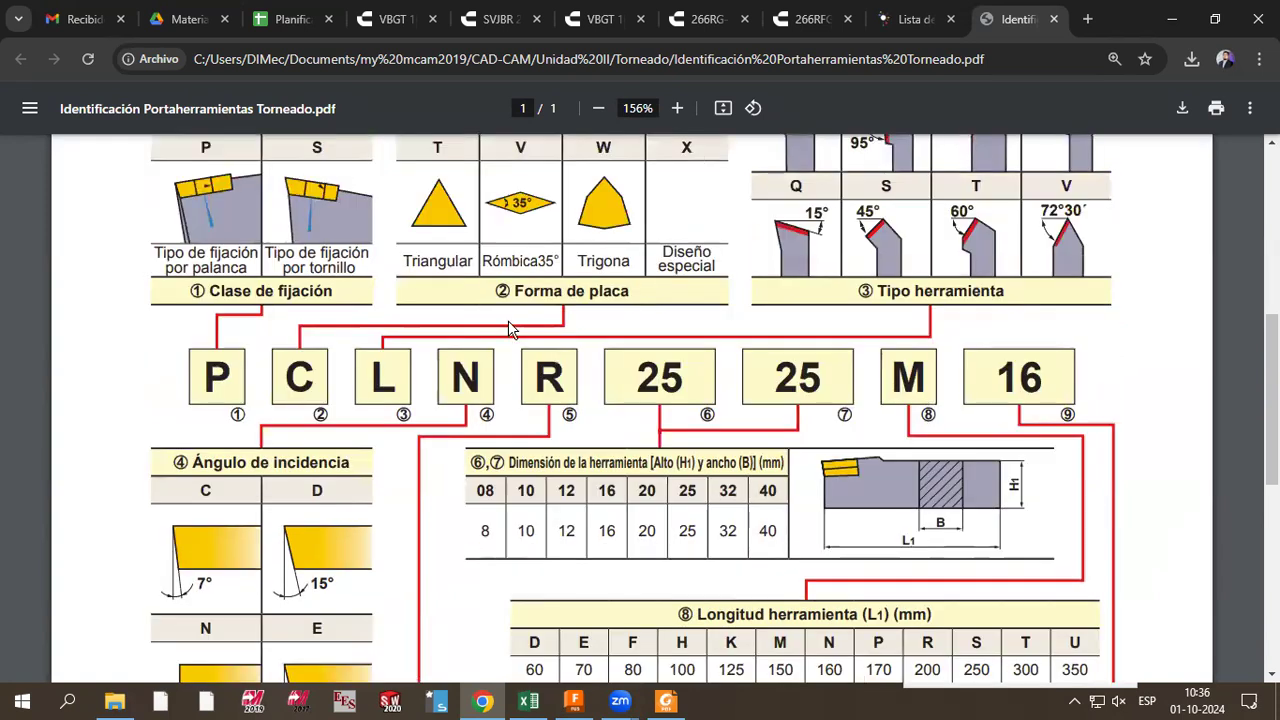
scroll(494, 306, "up", 4)
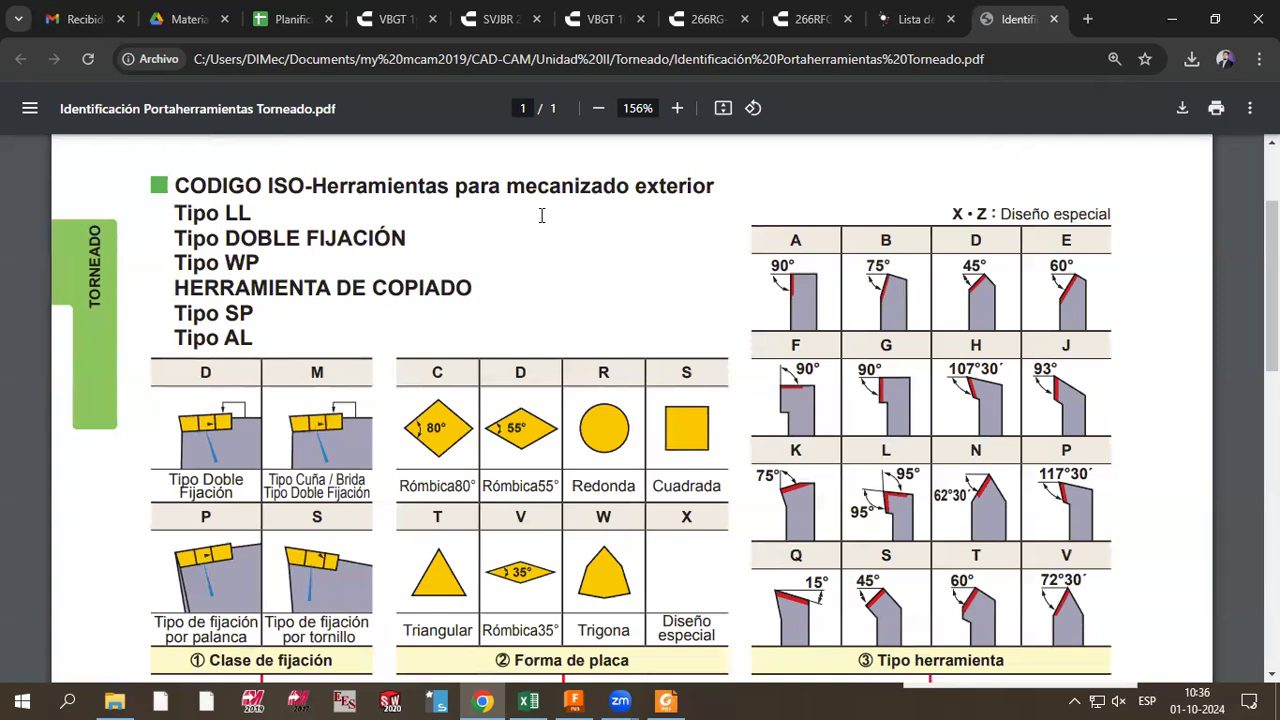
scroll(116, 363, "down", 2)
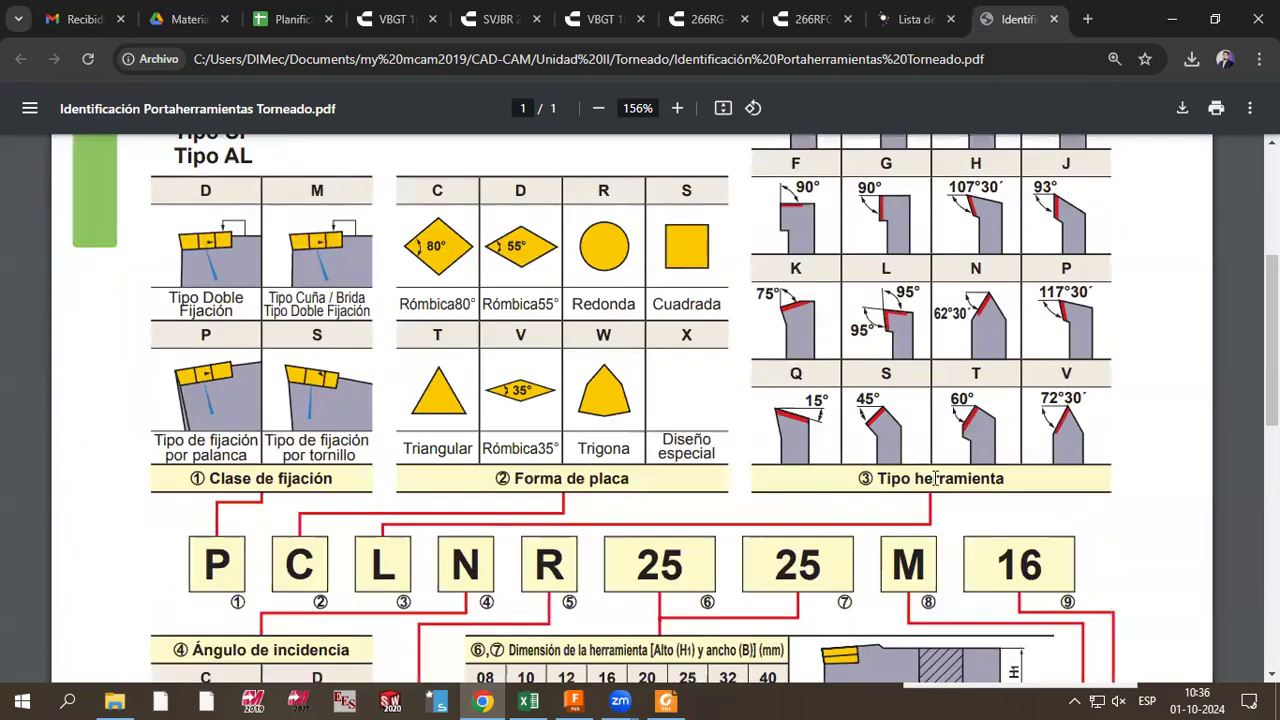
scroll(942, 447, "up", 1)
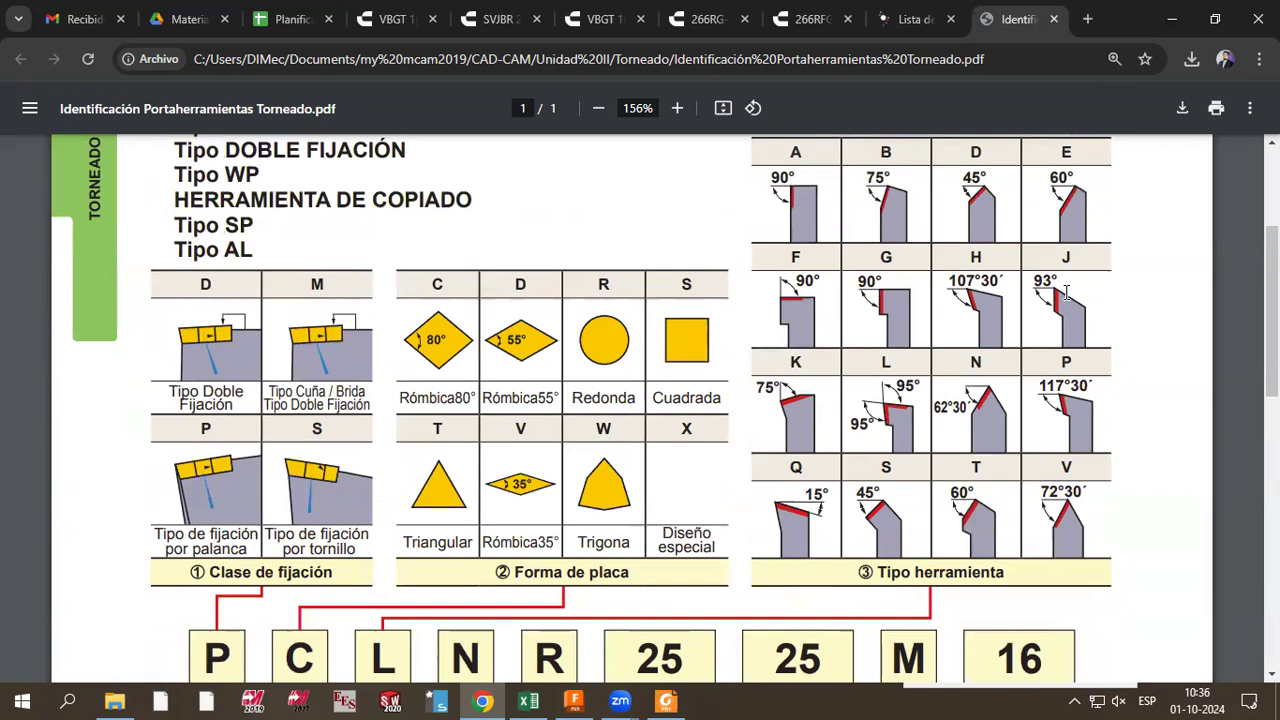
Step: Examine the incidence angle, tool direction and insert size tables of the toolholder code chart
scroll(290, 405, "down", 4)
scroll(238, 405, "down", 1)
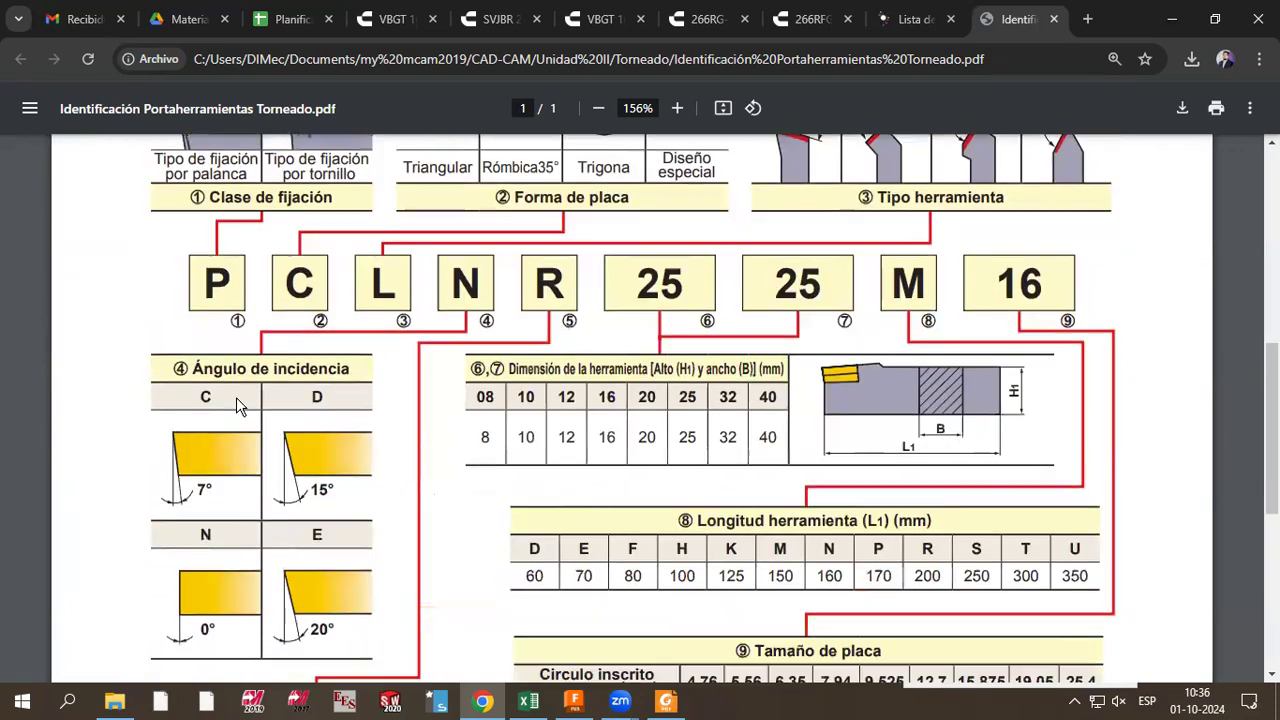
scroll(482, 422, "down", 1)
scroll(357, 460, "down", 2)
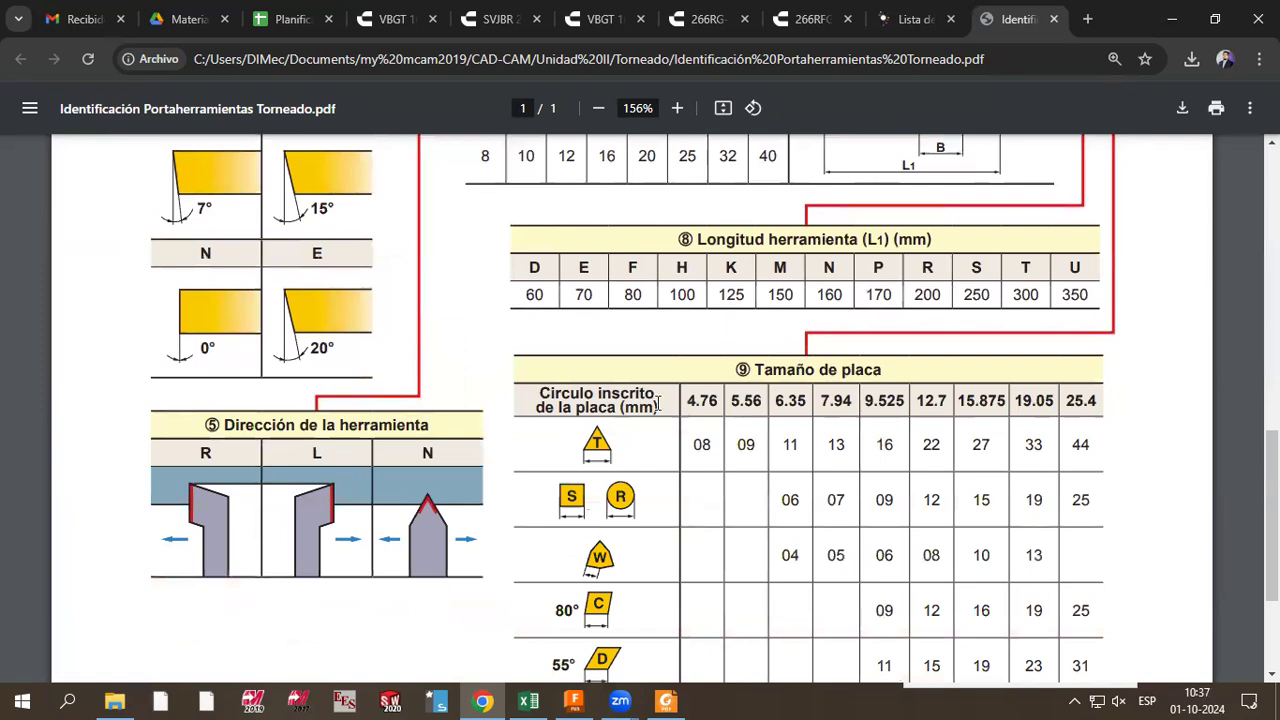
scroll(288, 270, "up", 3)
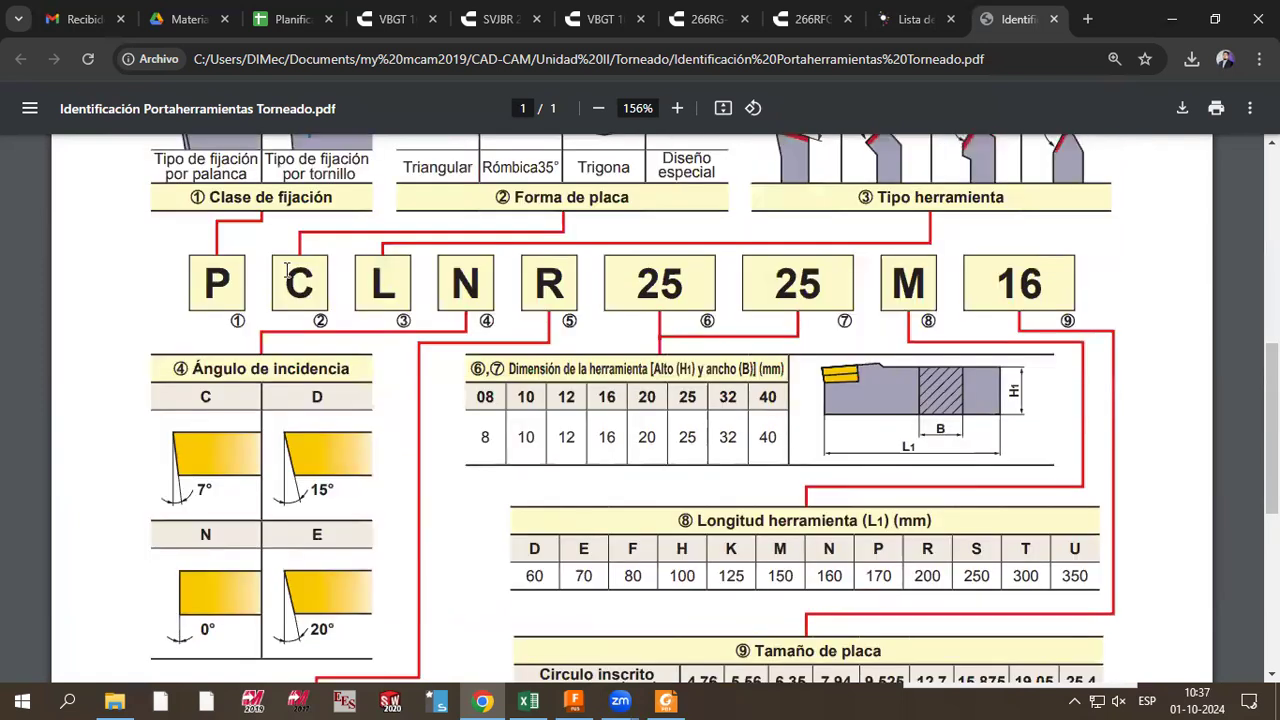
scroll(308, 377, "down", 4)
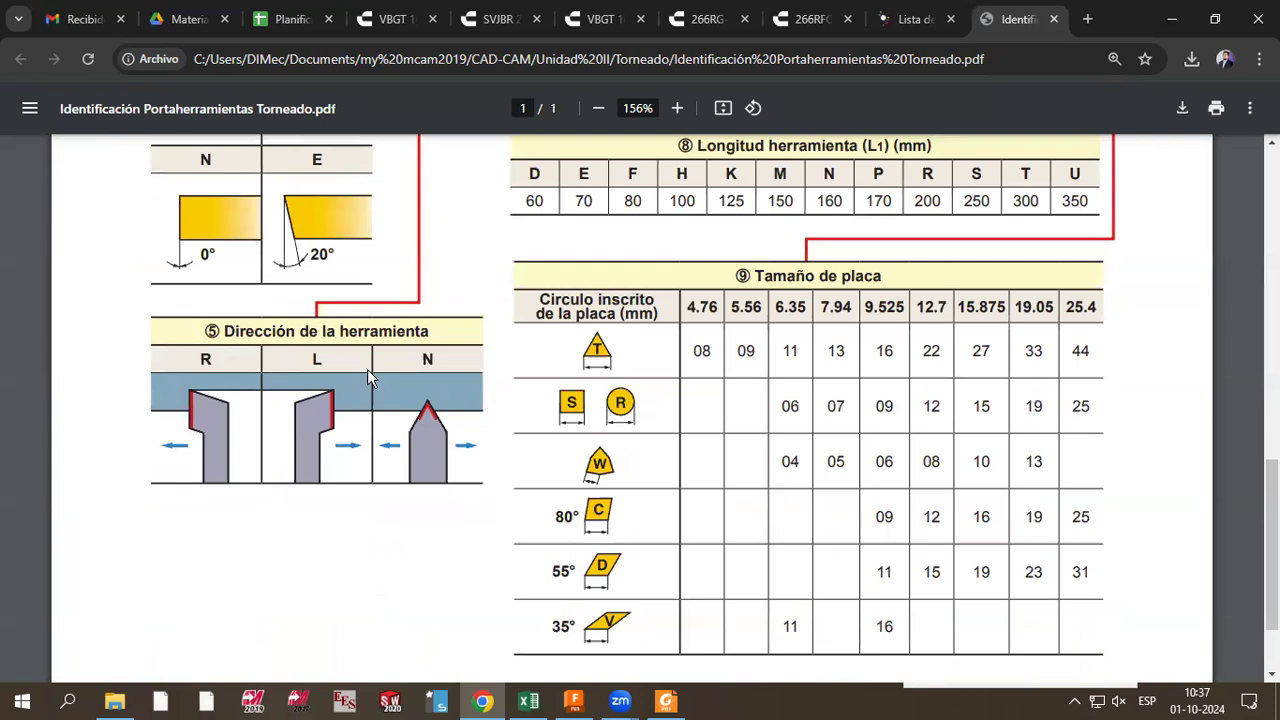
scroll(415, 240, "up", 1)
scroll(415, 247, "up", 3)
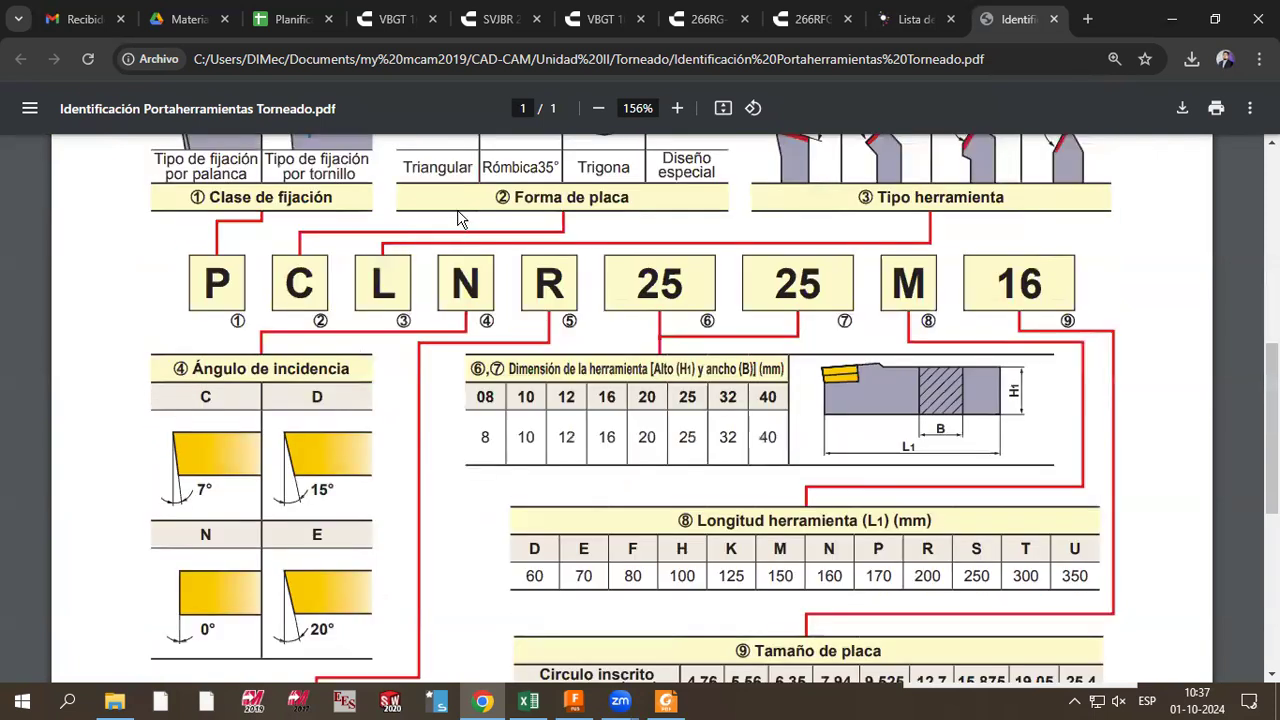
Step: Compare the holder settings in Fusion with the SVJBR 2020K 16 product data on the Sandvik Coromant page in the browser
key("alt+Tab")
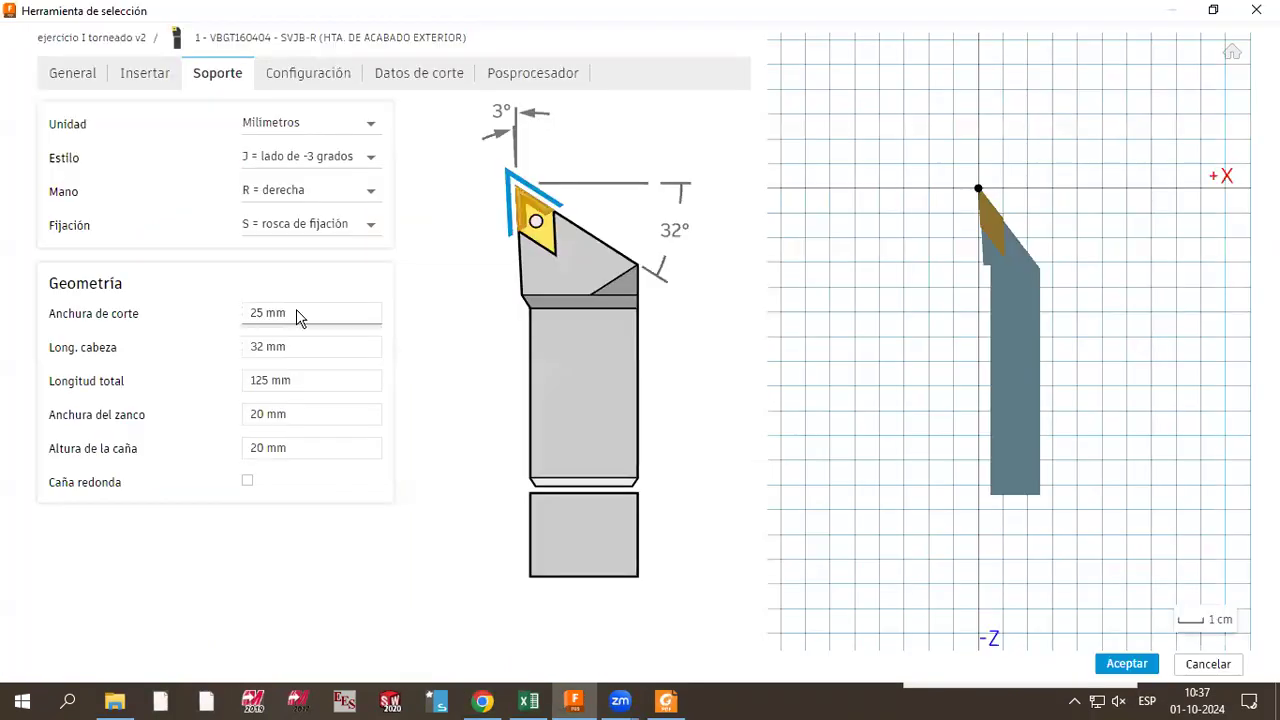
key("alt+Tab")
key("alt+Tab")
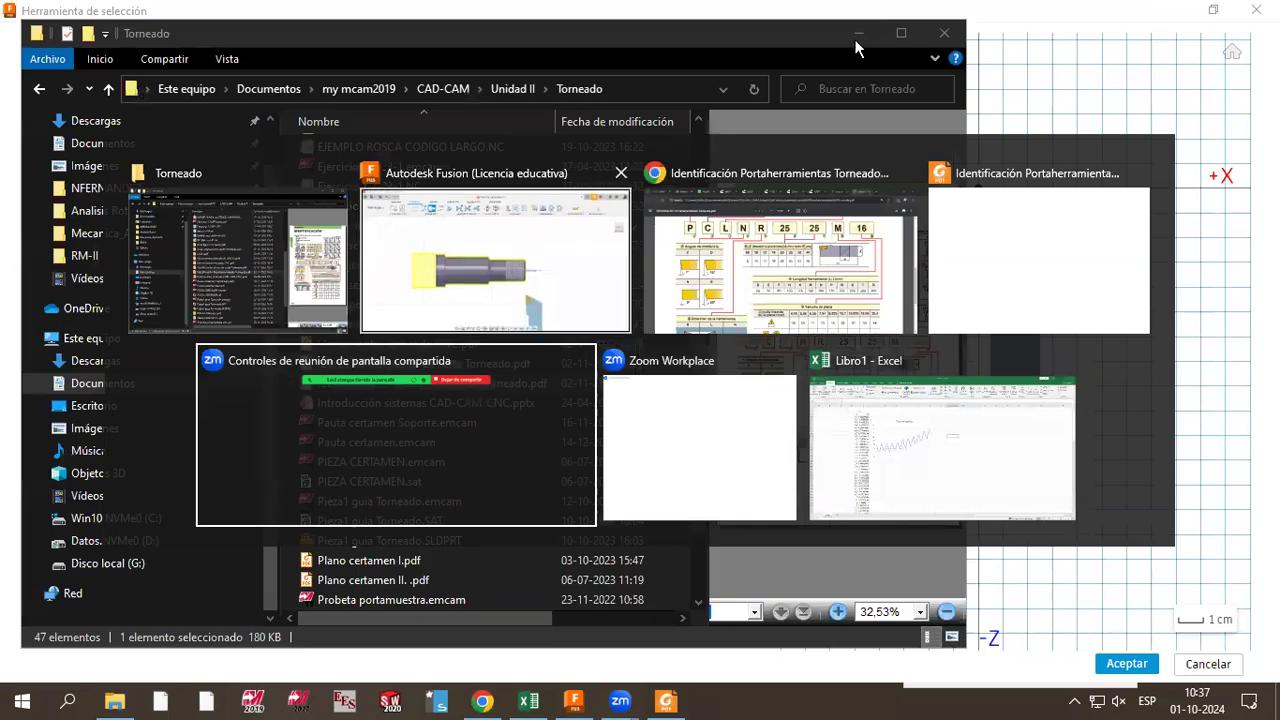
left_click(692, 24)
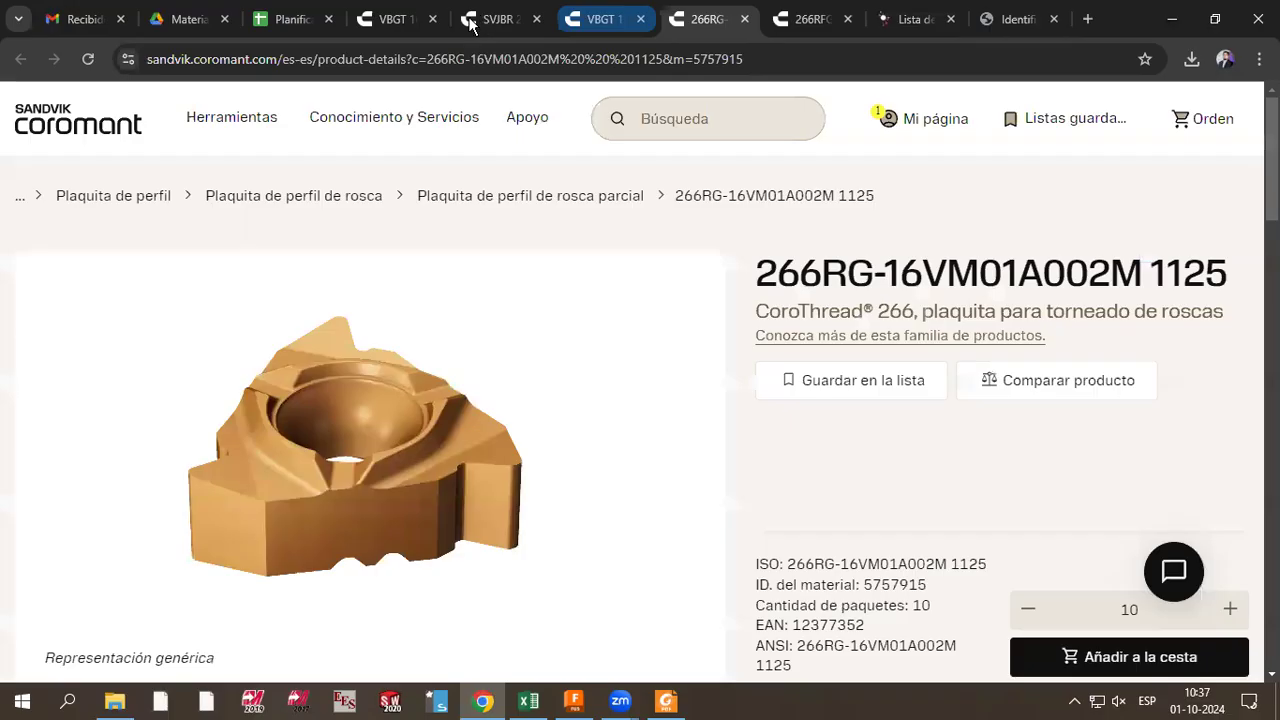
key("ctrl+shift+Tab")
key("ctrl+shift+Tab")
scroll(388, 410, "down", 10)
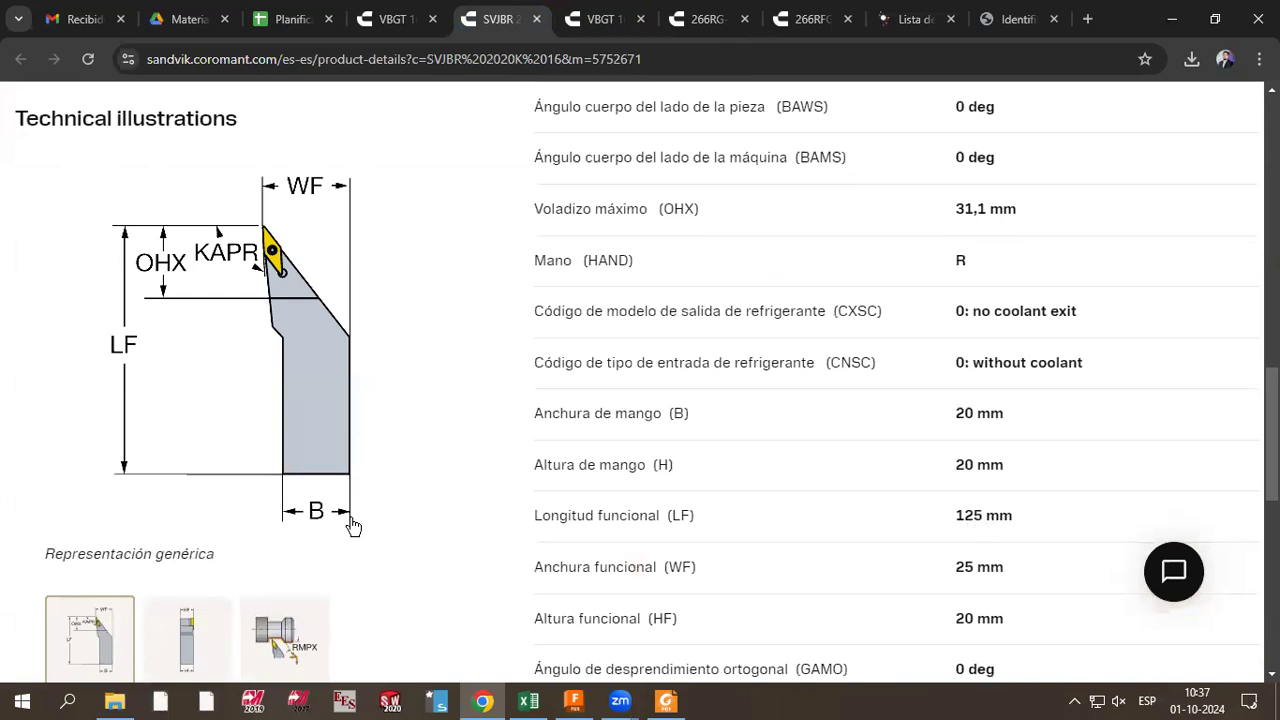
scroll(826, 440, "up", 2)
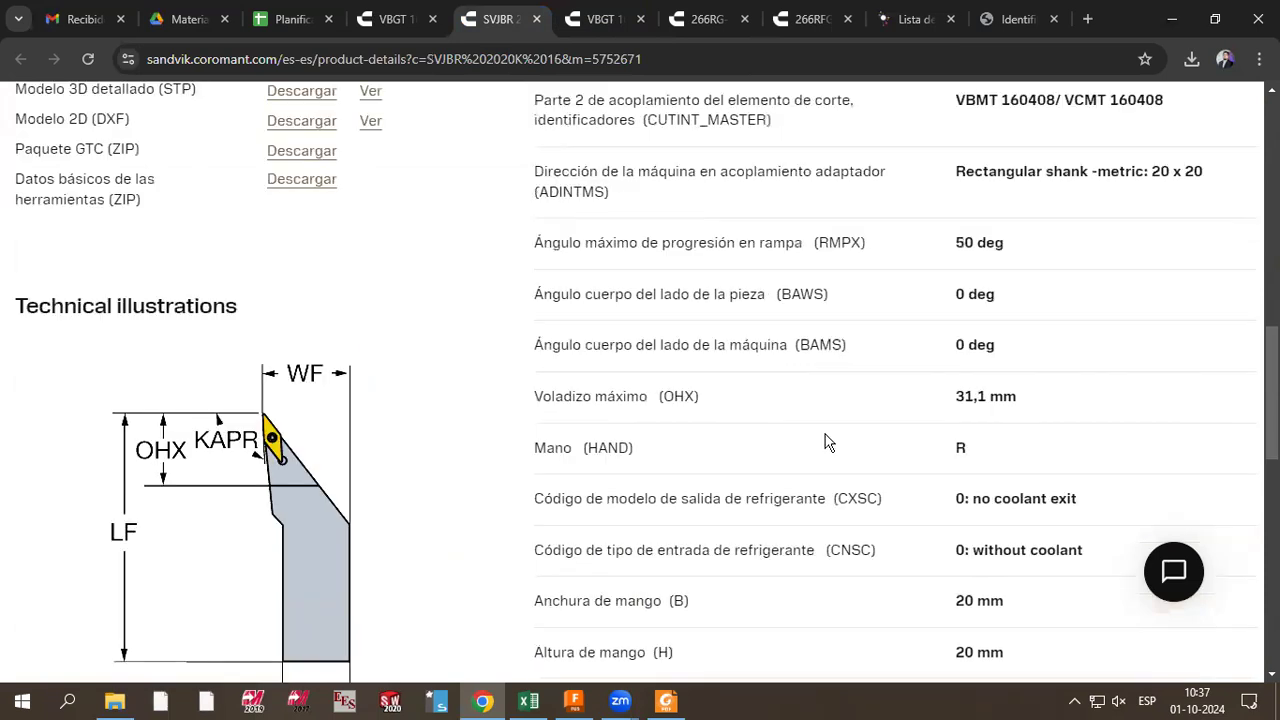
scroll(925, 477, "up", 4)
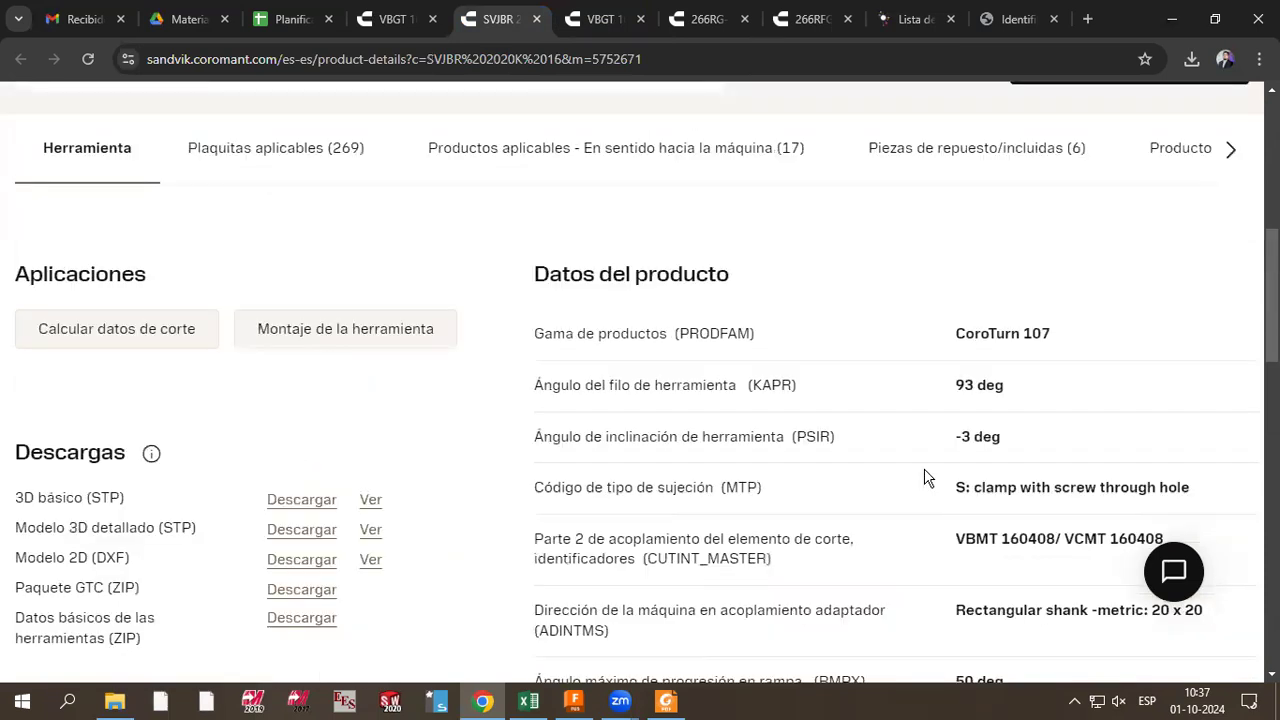
scroll(925, 477, "down", 5)
scroll(931, 500, "down", 1)
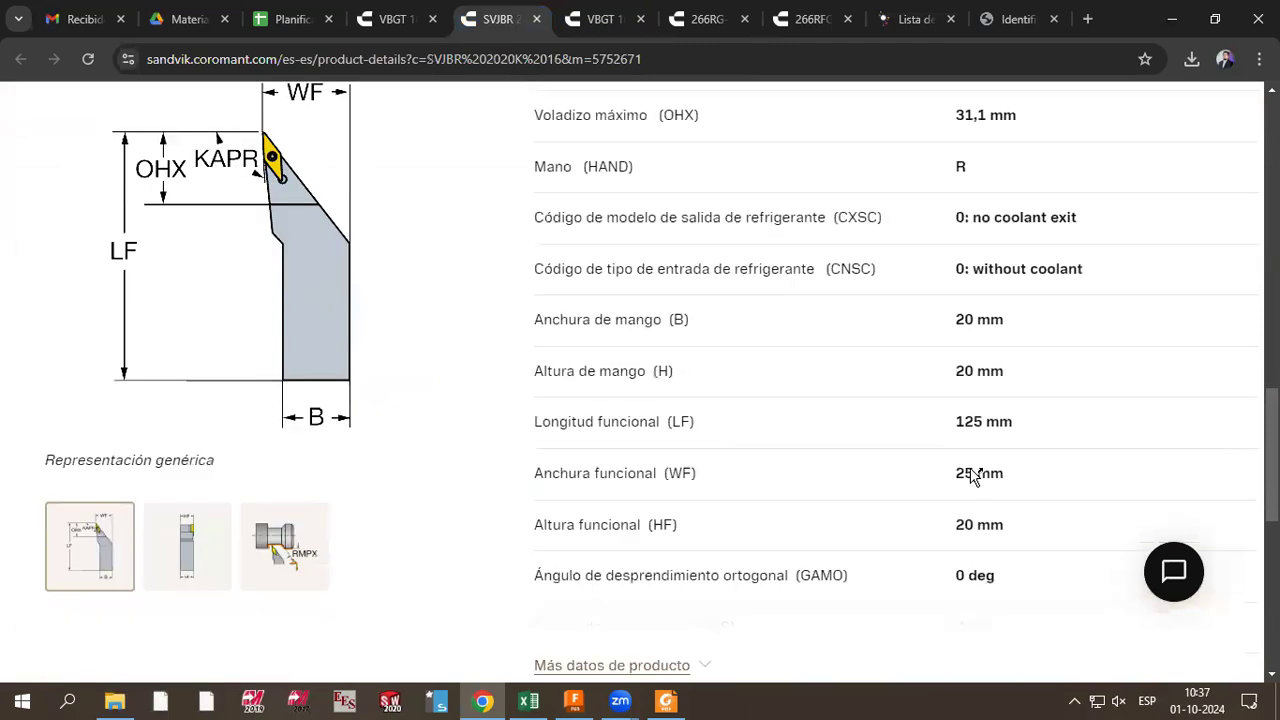
Step: Switch to Fusion and set the holder's head length to 31.1 mm, matching the OHX dimension on the product page
key("alt+Tab")
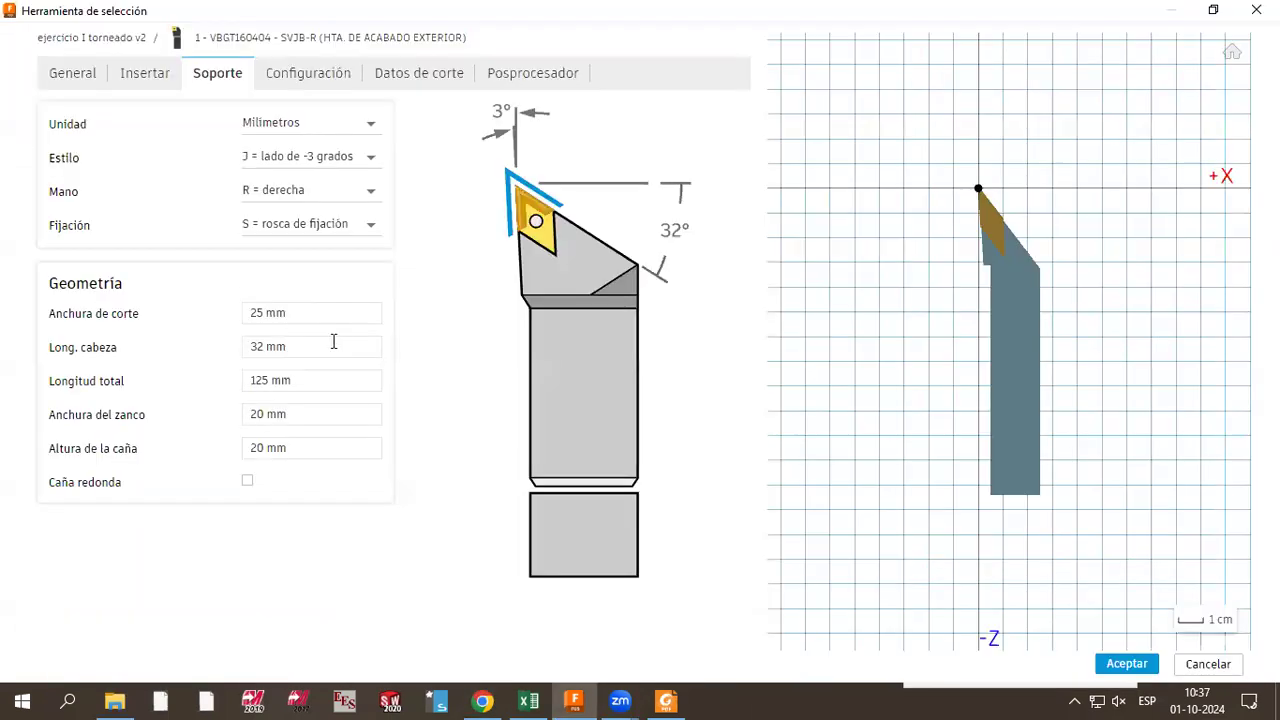
left_click(301, 312)
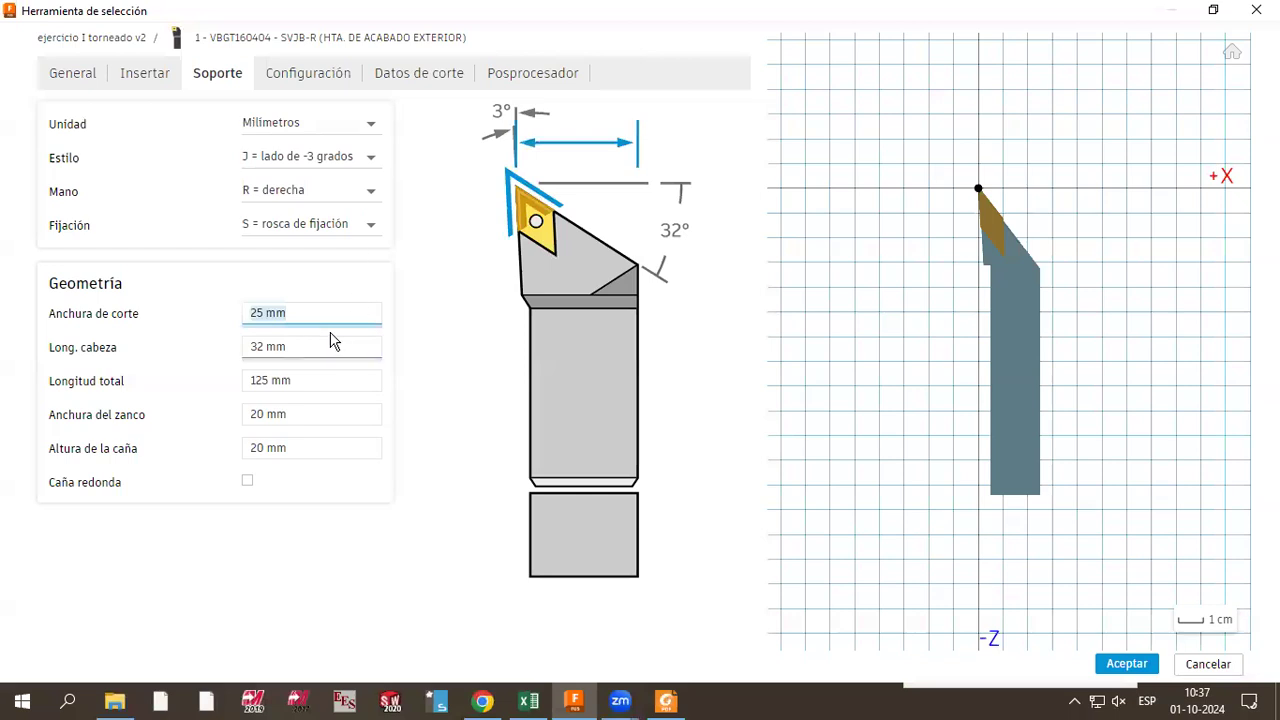
key("alt+Tab")
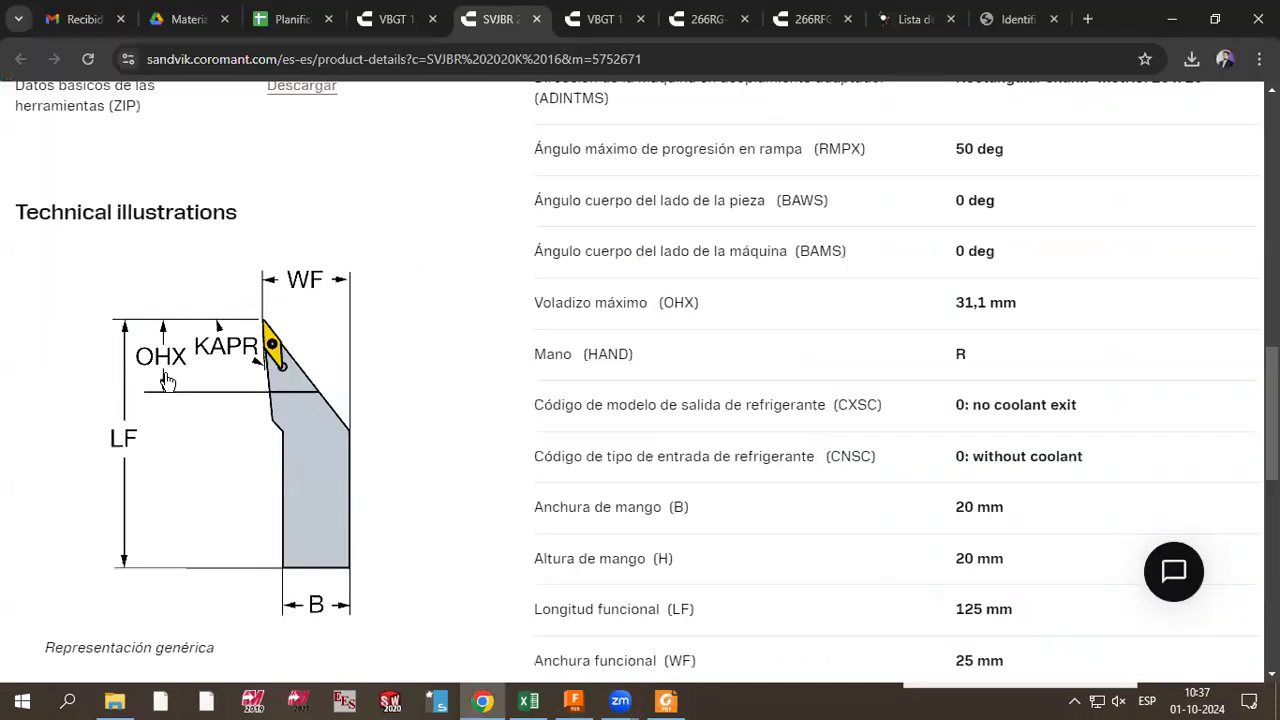
key("alt+Tab")
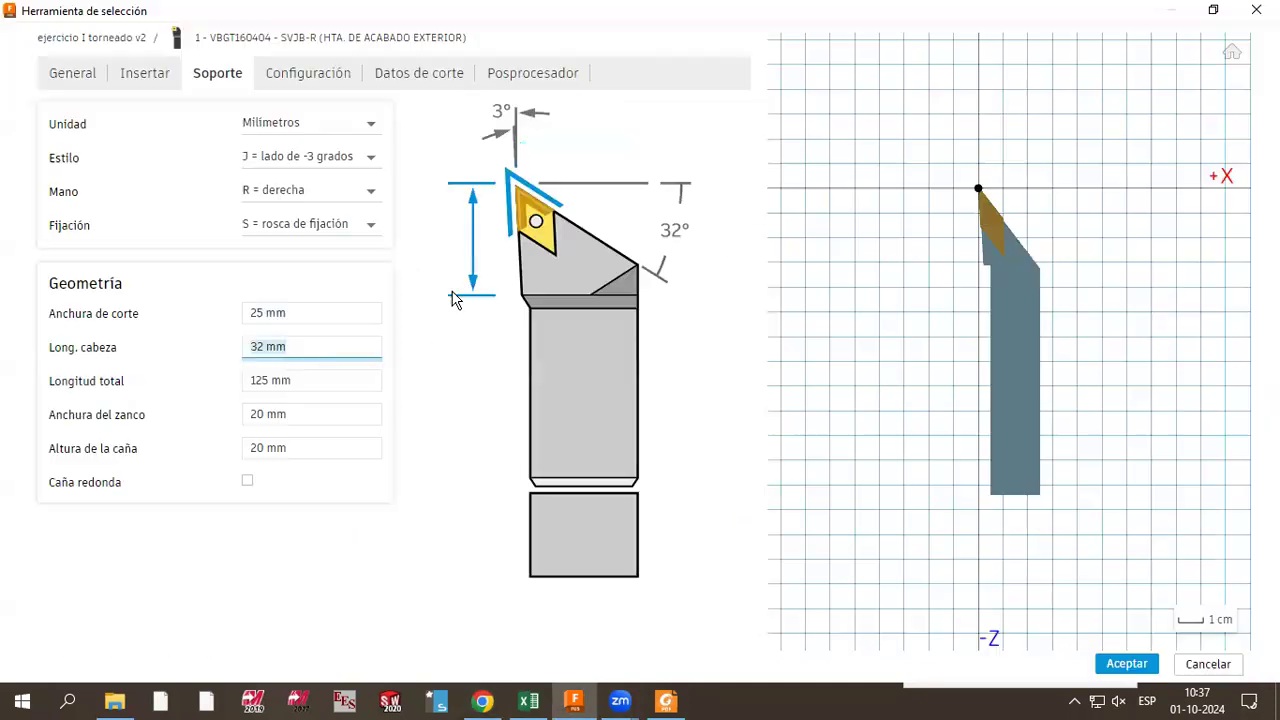
type("31.1")
key("Tab")
key("Tab")
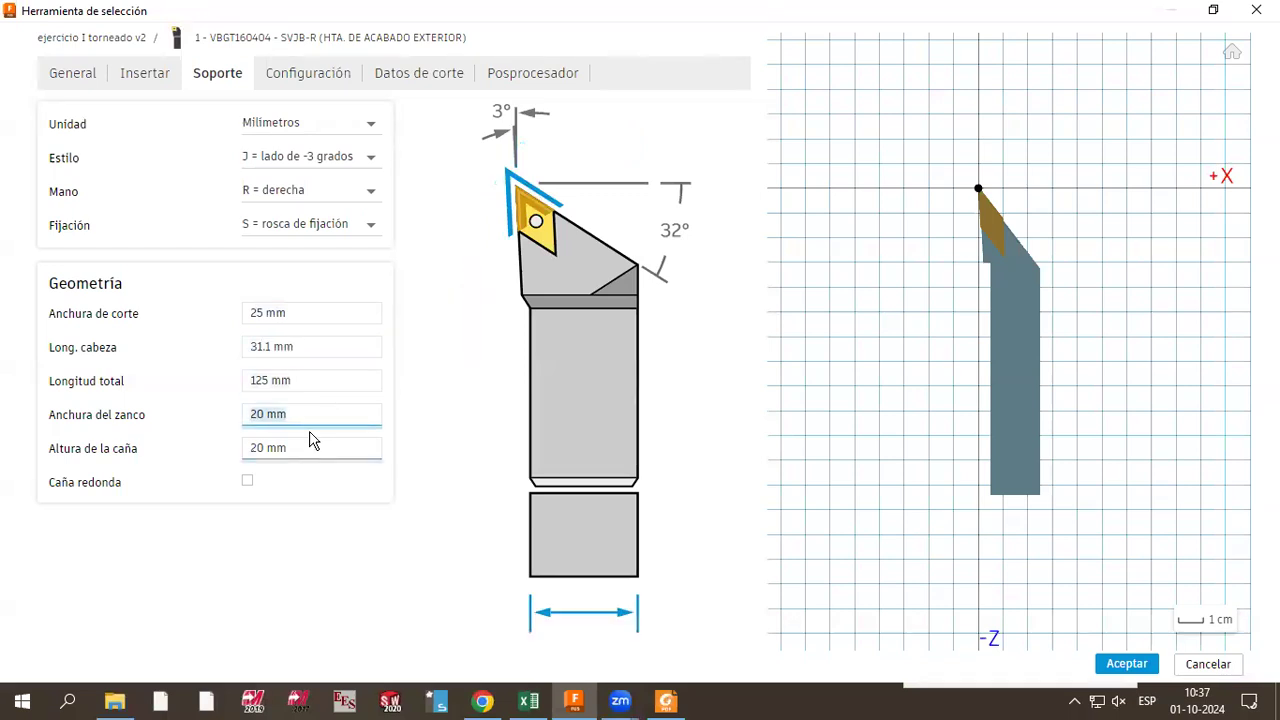
Step: Check the holder's overall length and shank dimensions against the diagram and inspect the tool preview up close
left_click(313, 380)
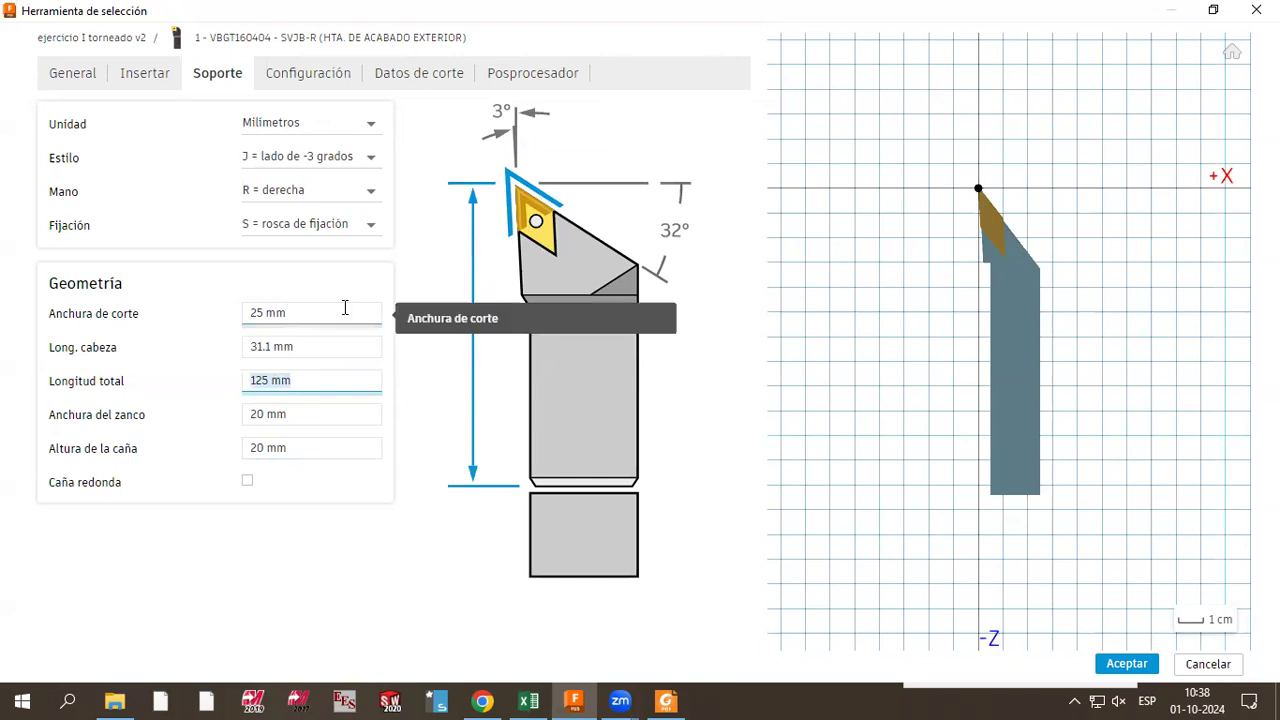
left_click(329, 428)
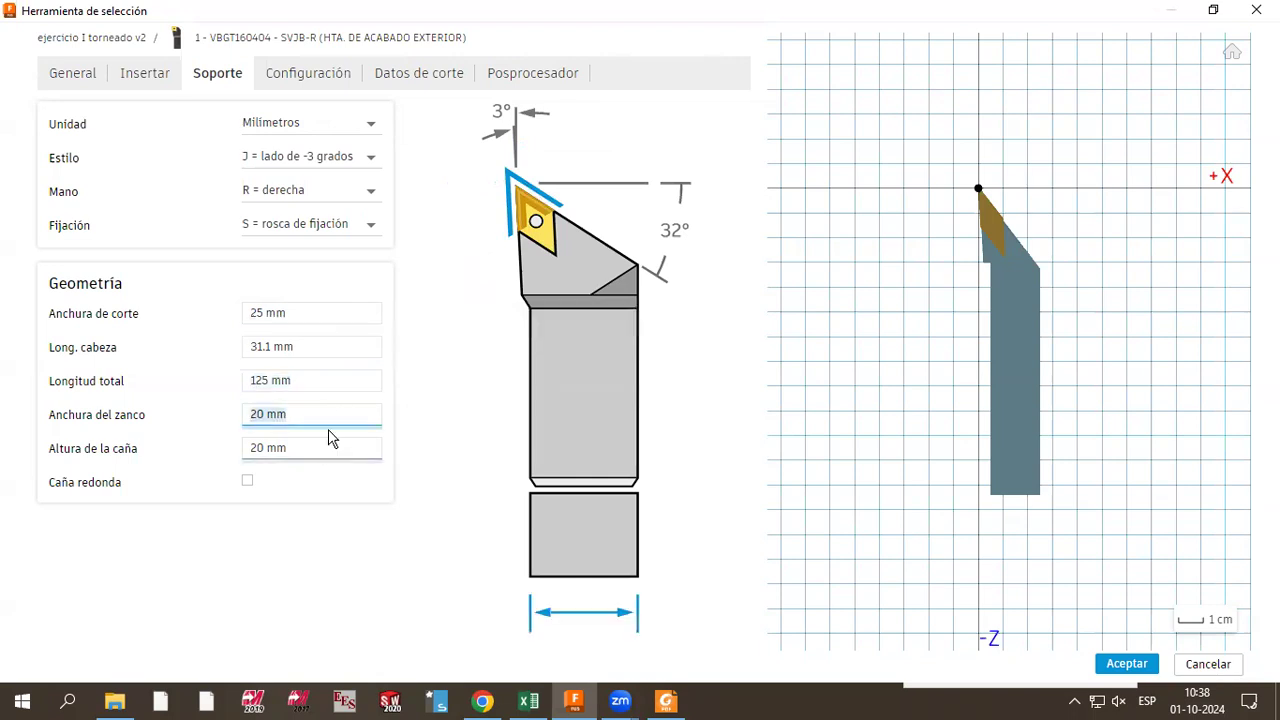
key("Tab")
left_click(335, 417)
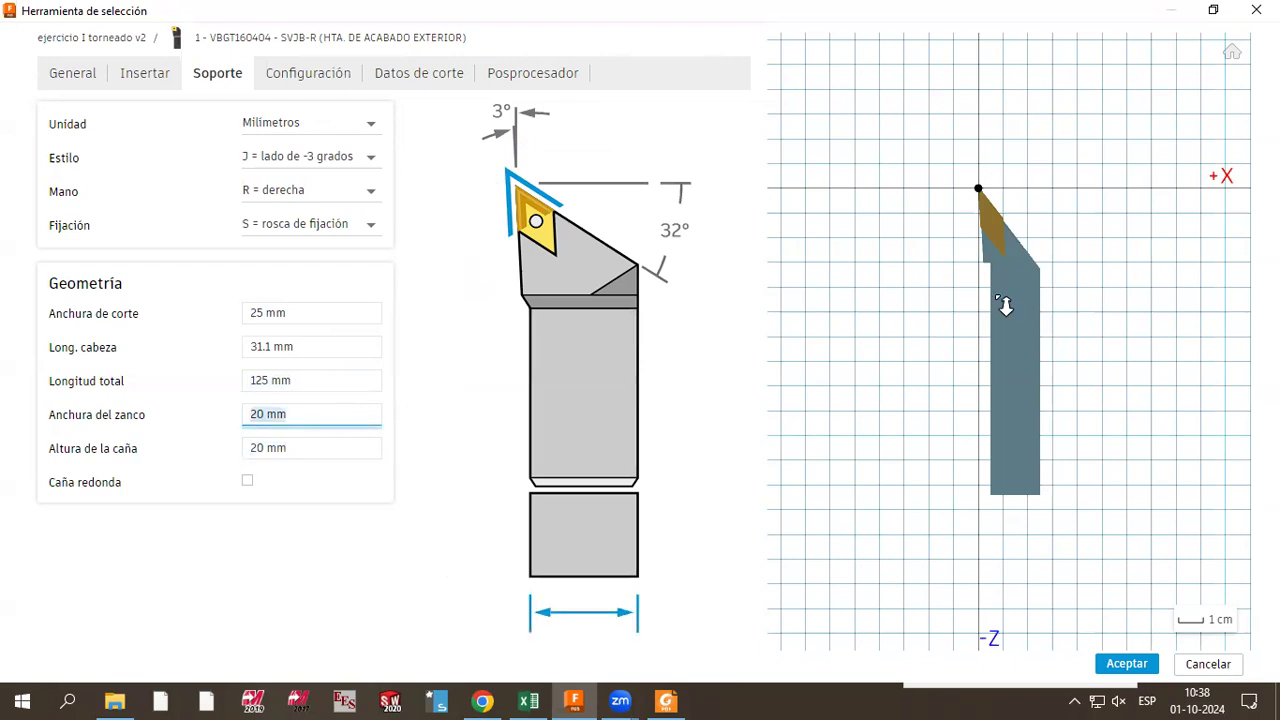
scroll(1008, 185, "up", 1)
left_click_drag(1003, 254, 984, 314)
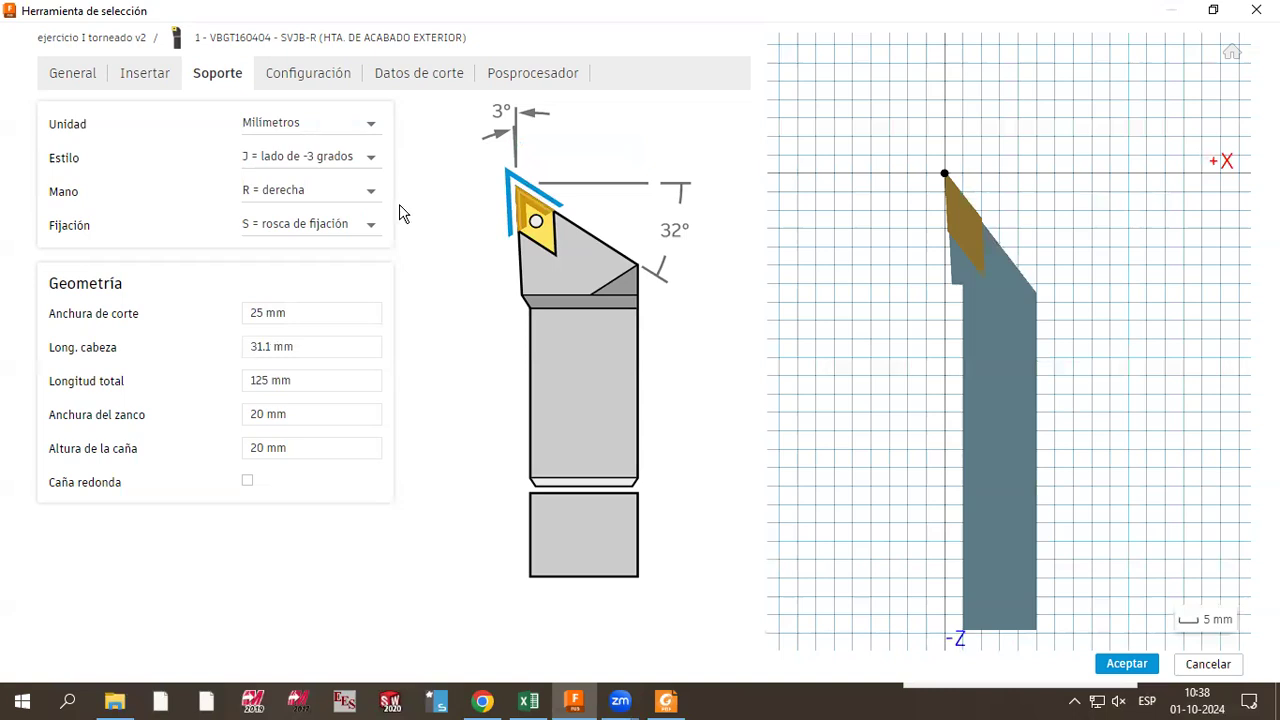
Step: Review the tool's turret orientation, spindle rotation and available compensation options, keeping the tip tangent compensation
left_click(312, 76)
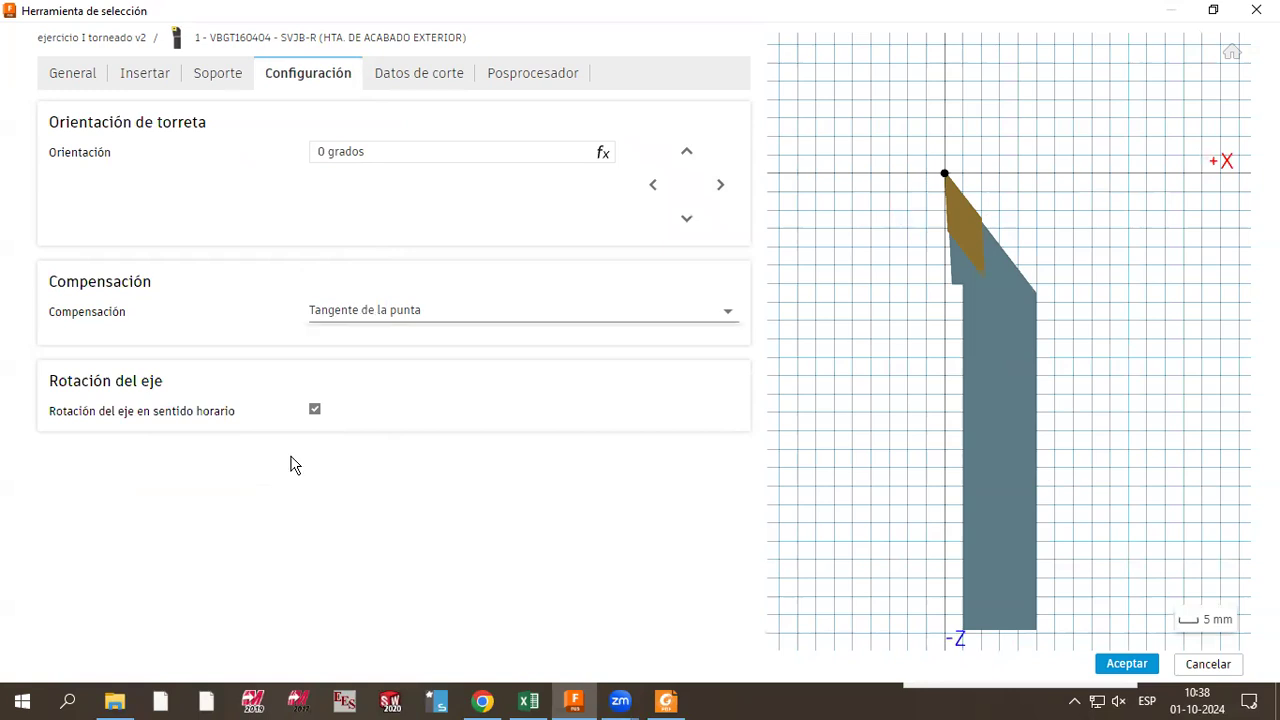
left_click(360, 309)
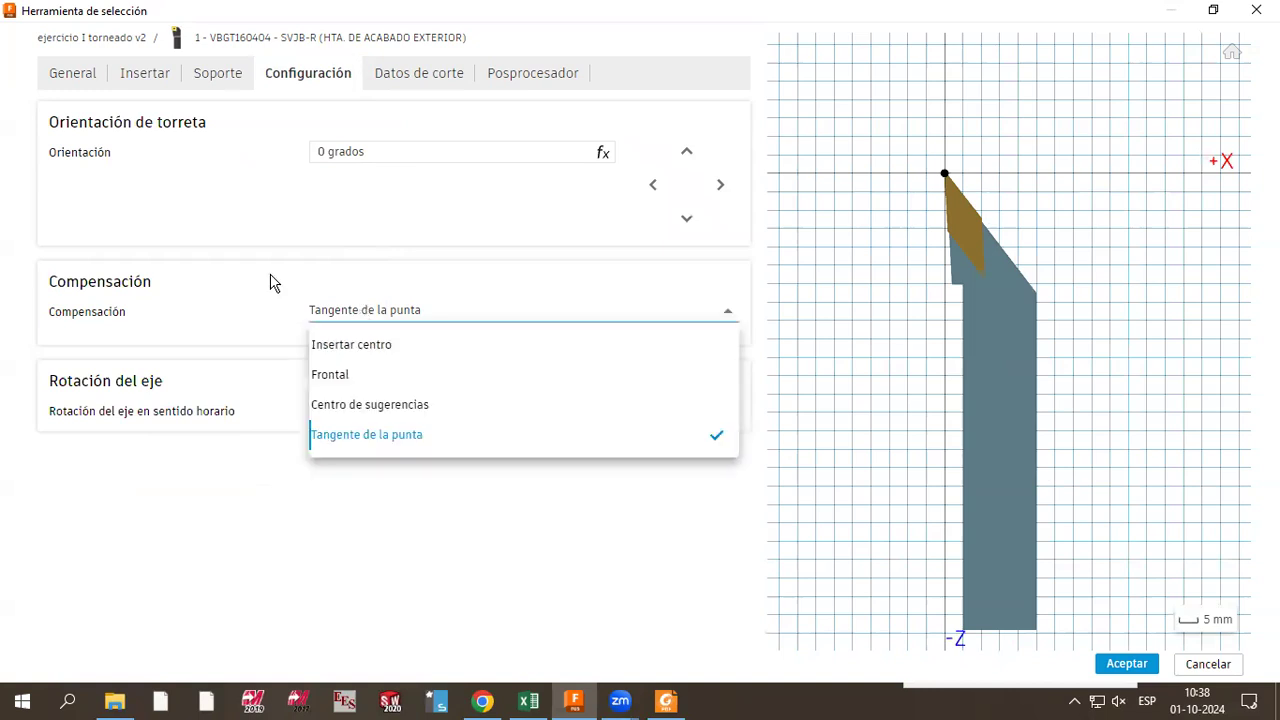
left_click(288, 174)
Step: Rename the tool's default cutting data preset as ISO-P
left_click(388, 84)
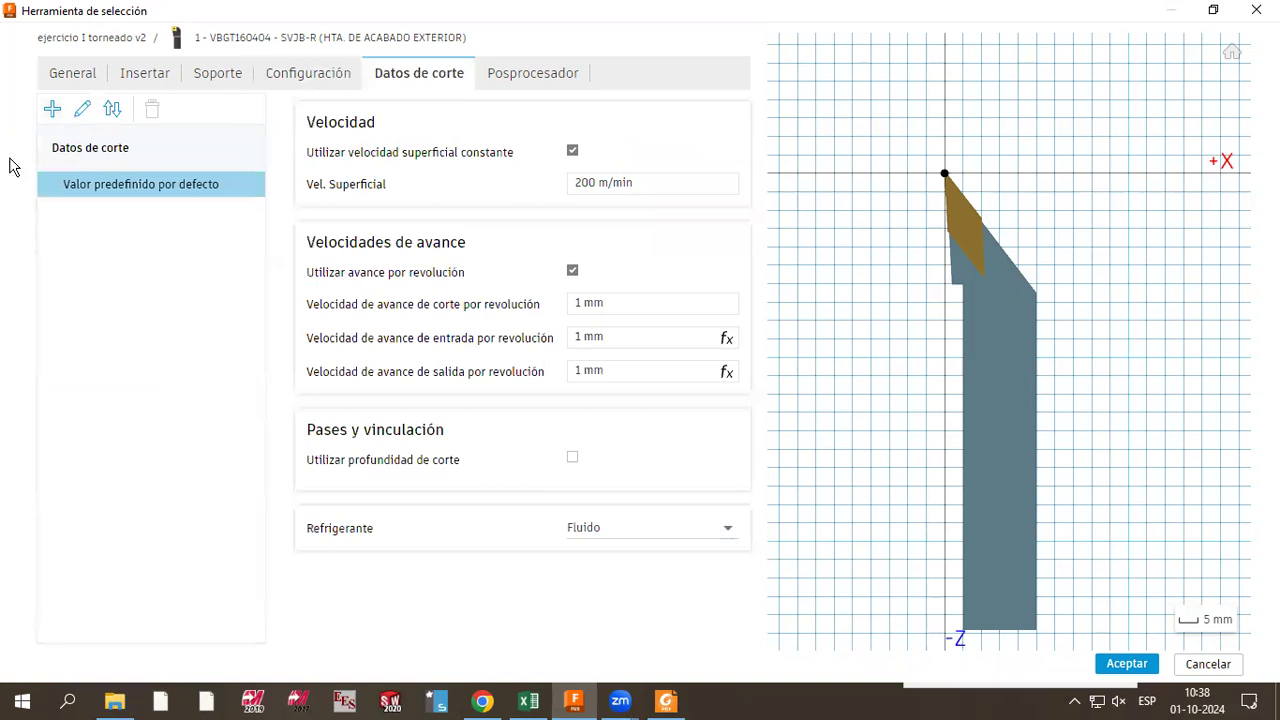
double_click(110, 185)
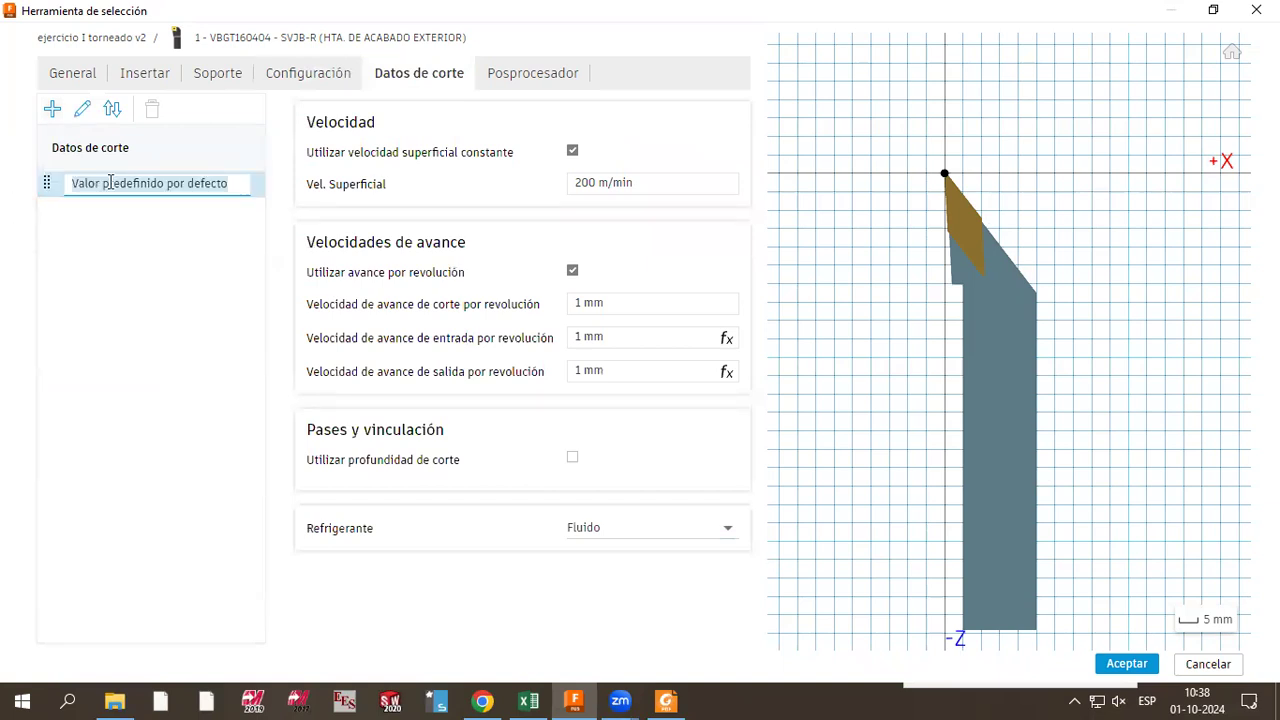
type("ISO-P")
key("Return")
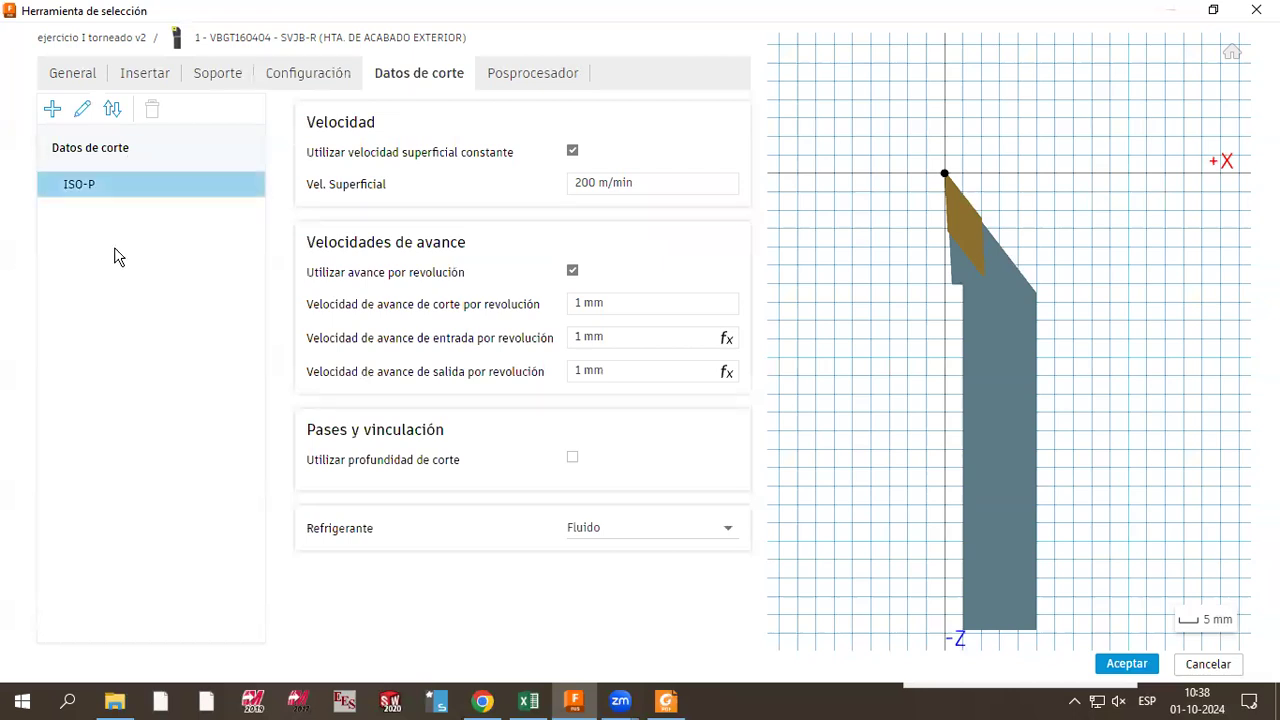
Step: Look up the ISO P values on the VBGT 16 04 04-UM 1515 page in Chrome and set Fusion's surface speed to 205 m/min
key("alt+Tab")
scroll(411, 291, "up", 2)
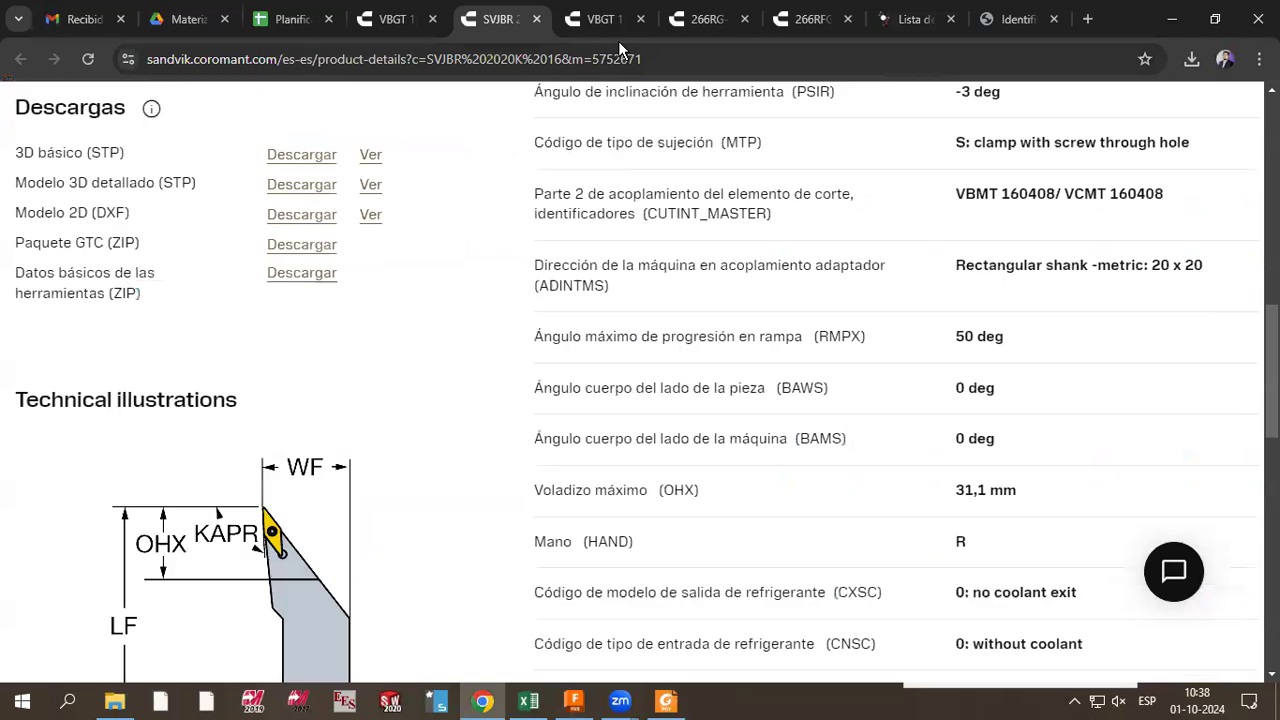
key("ctrl+Tab")
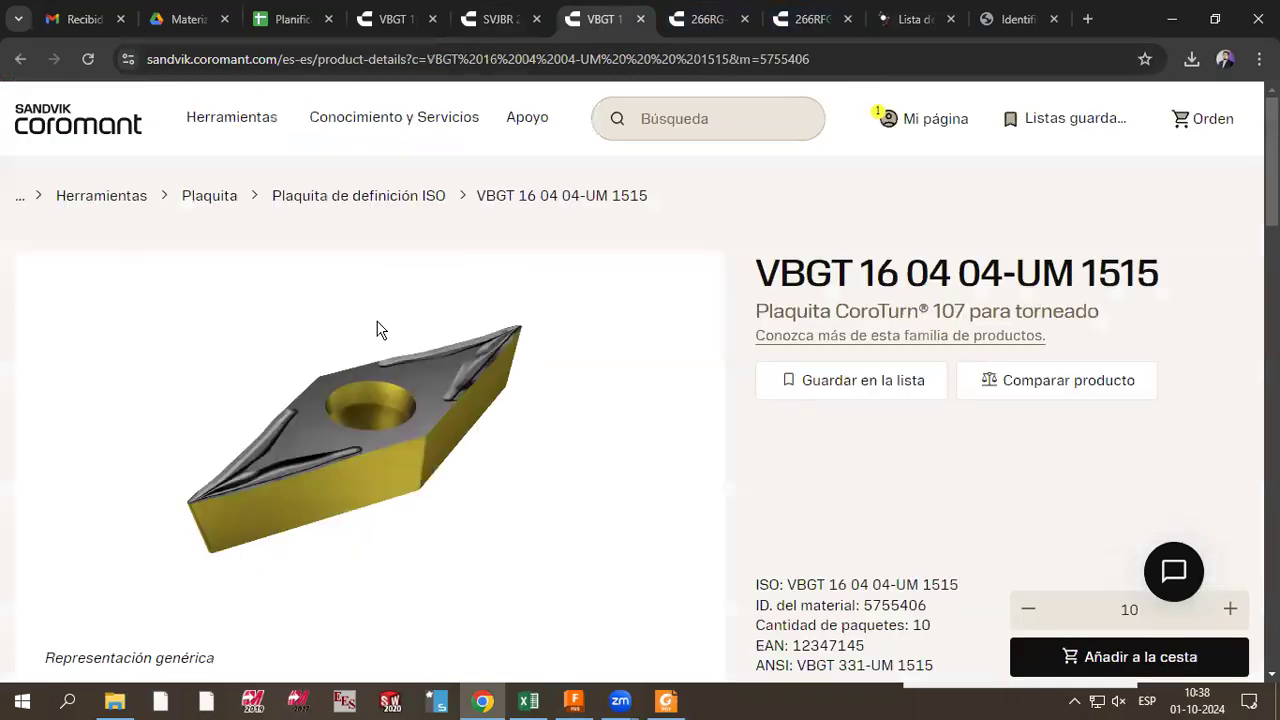
scroll(245, 410, "down", 5)
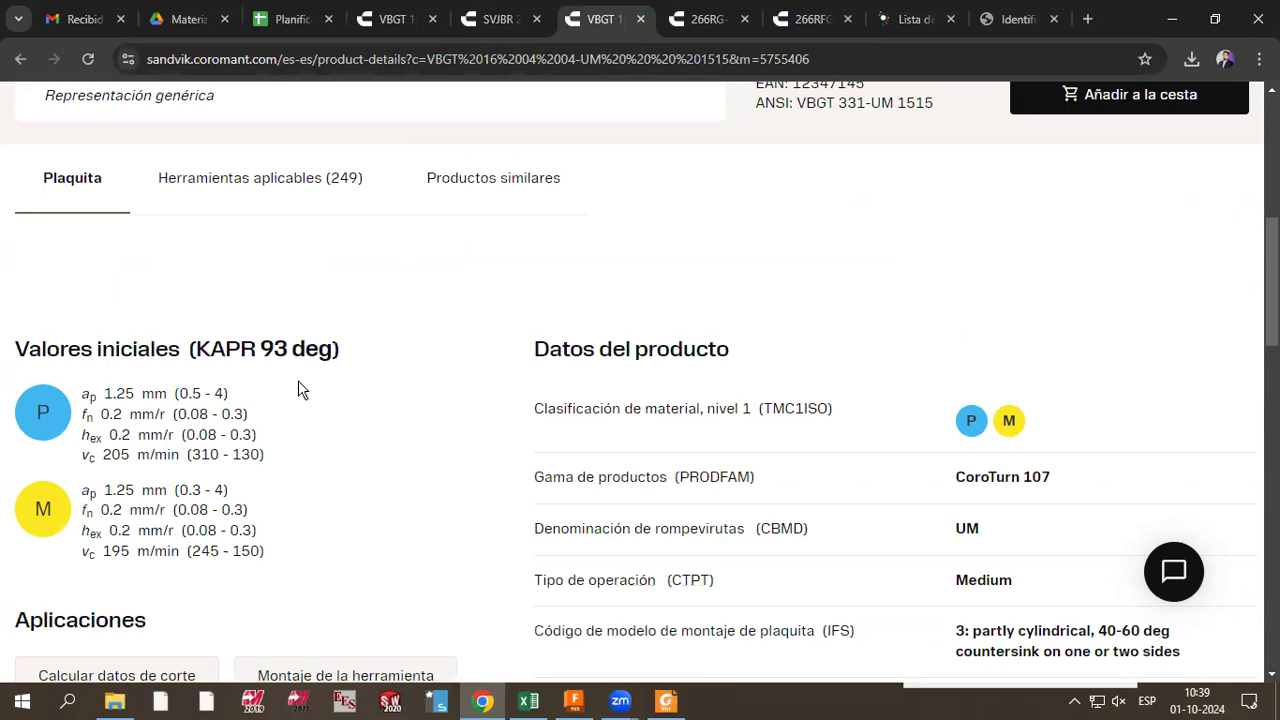
key("alt+Tab")
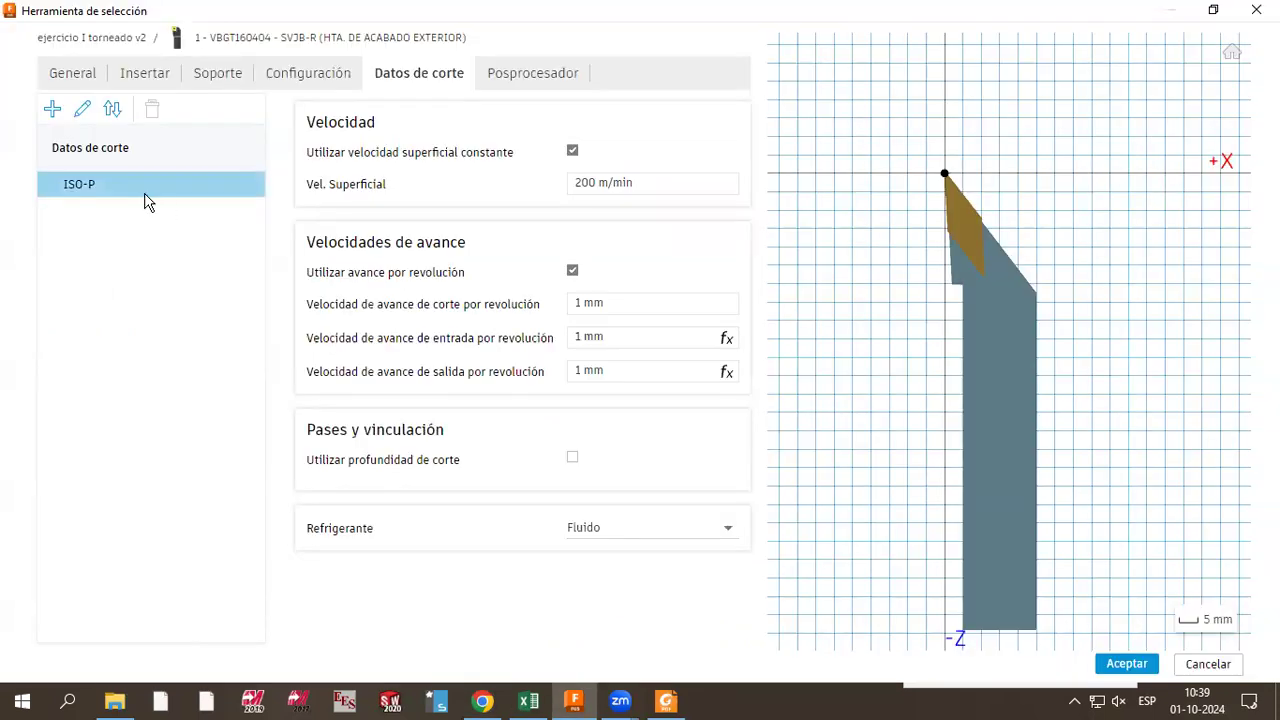
left_click(665, 180)
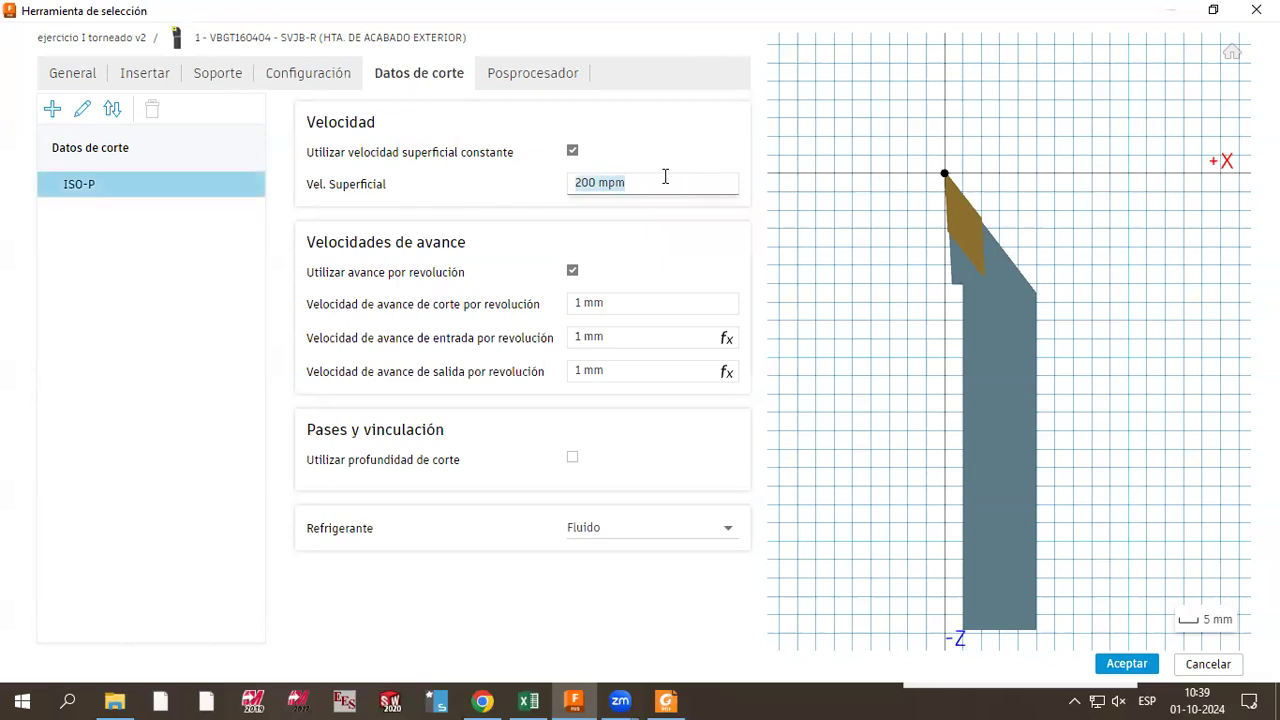
type("20")
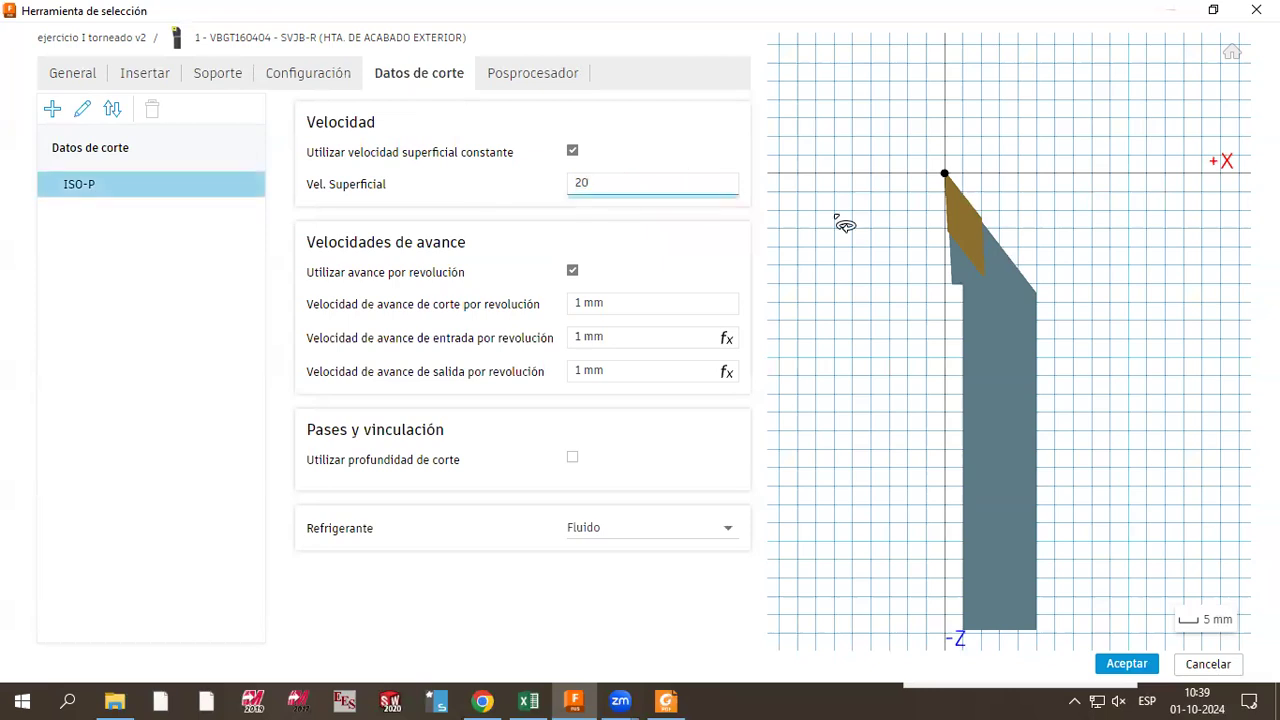
type("5")
Step: Set the cutting feed to 0.2 mm per revolution and multiply the lead-in feed expression tool_feedCuttingRel by .5
left_click(663, 300)
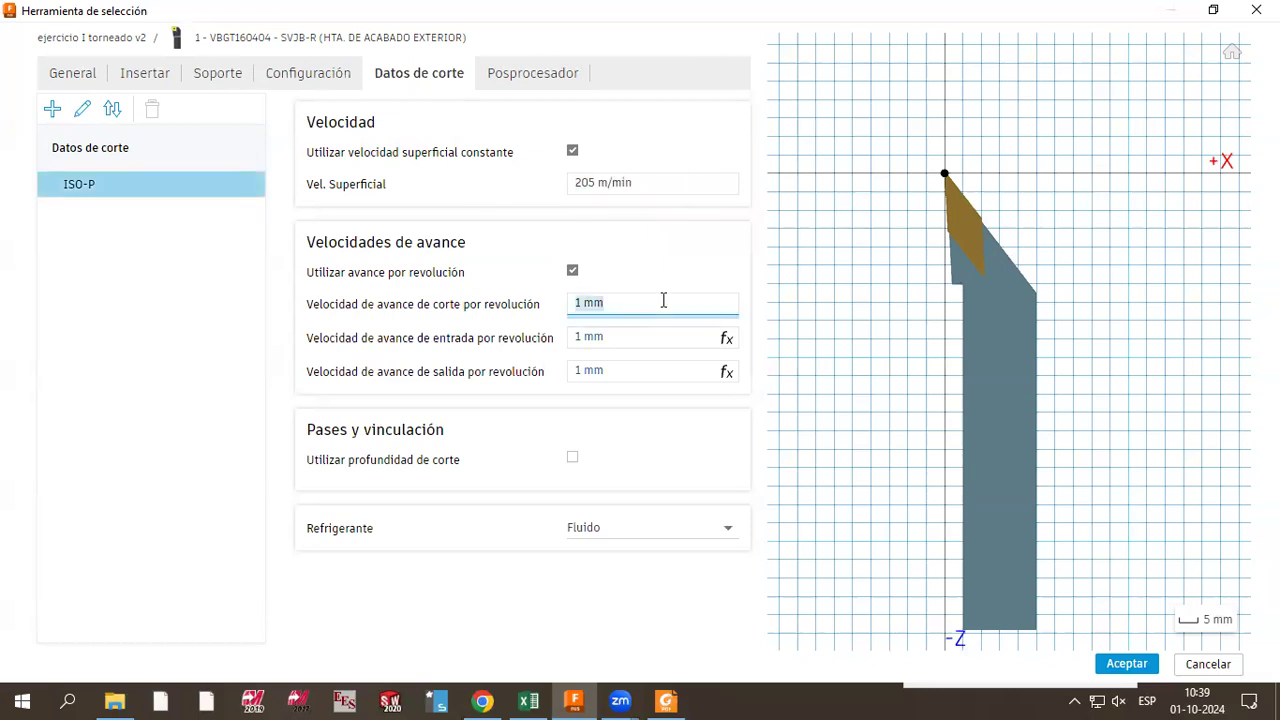
type("0.2")
key("Return")
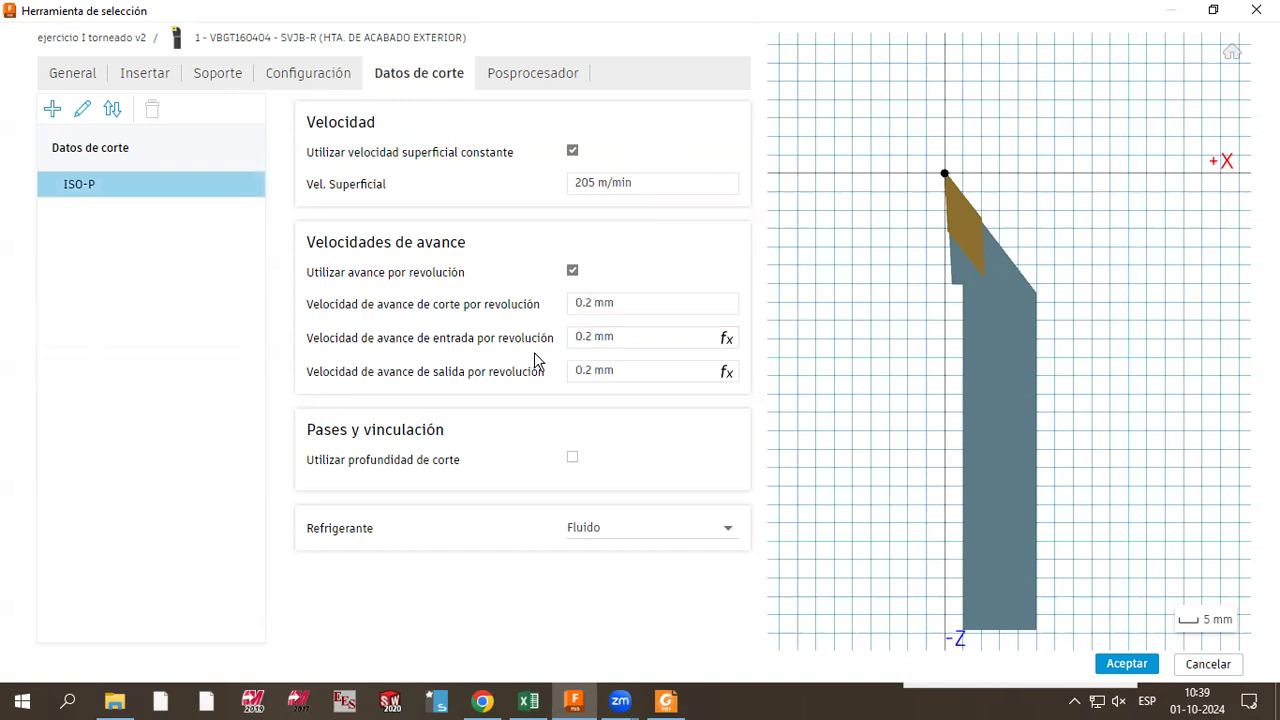
left_click(680, 337)
left_click(703, 337)
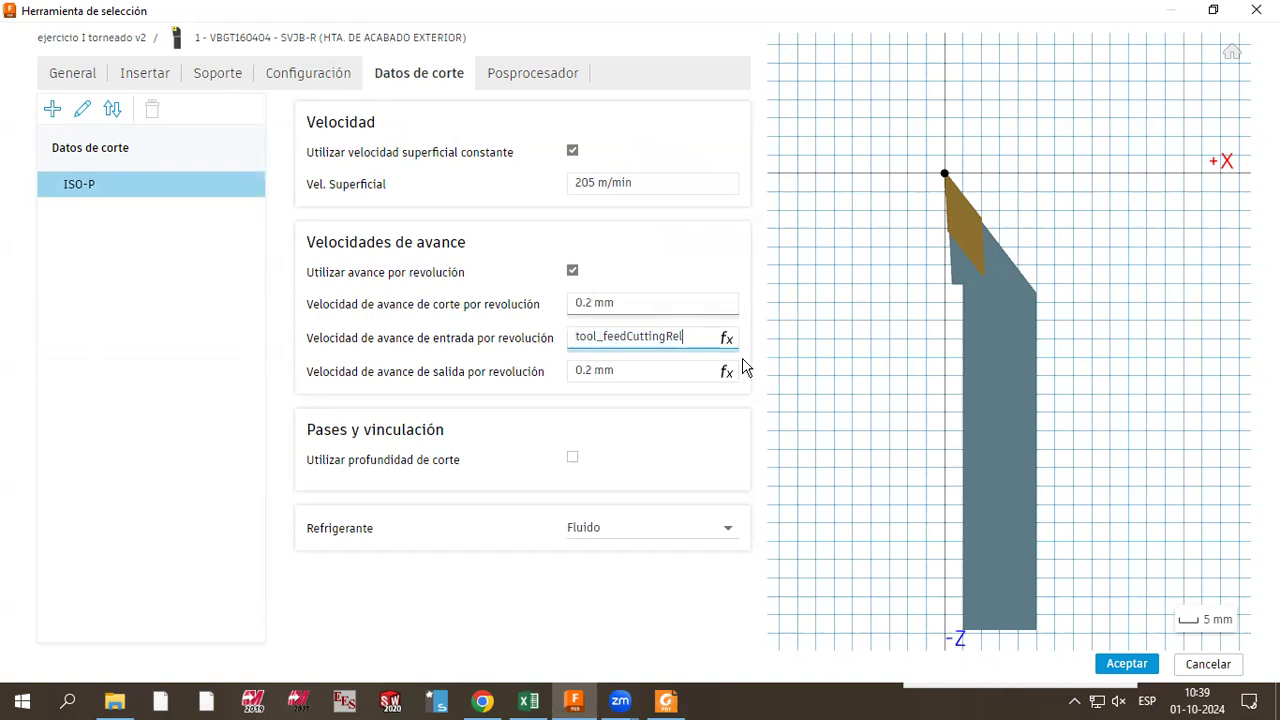
type("*")
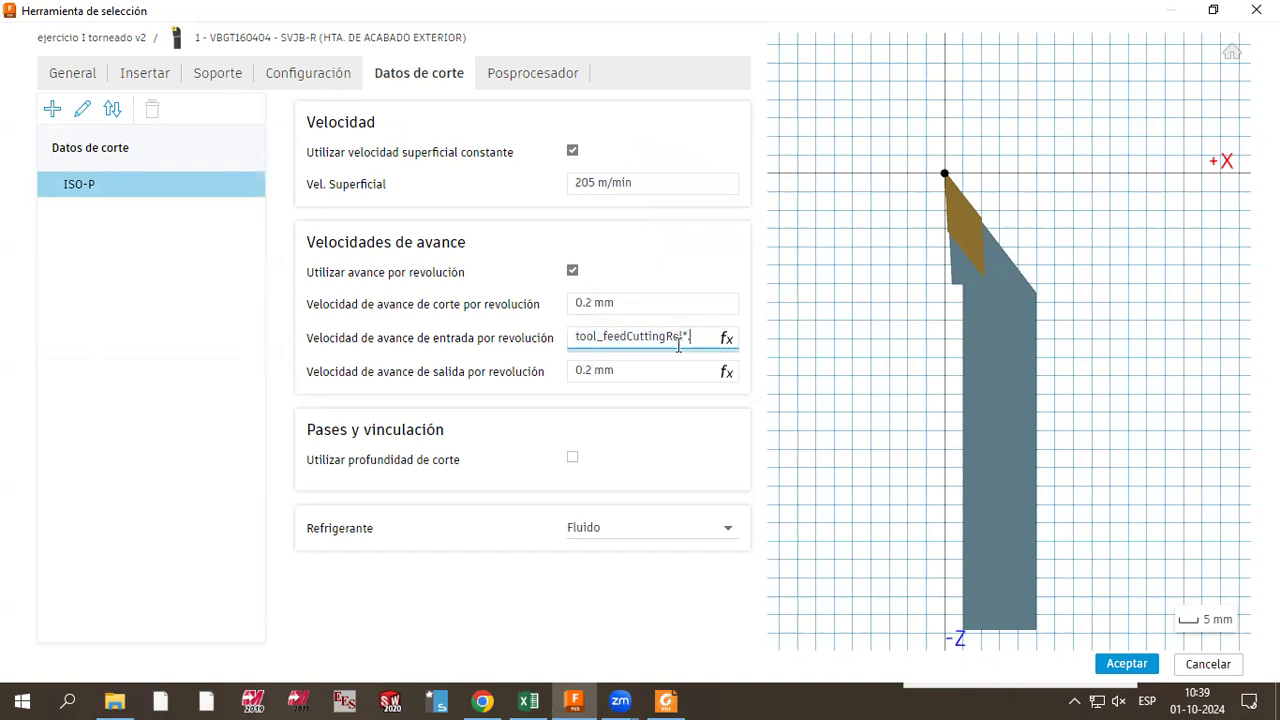
type(".5")
key("Return")
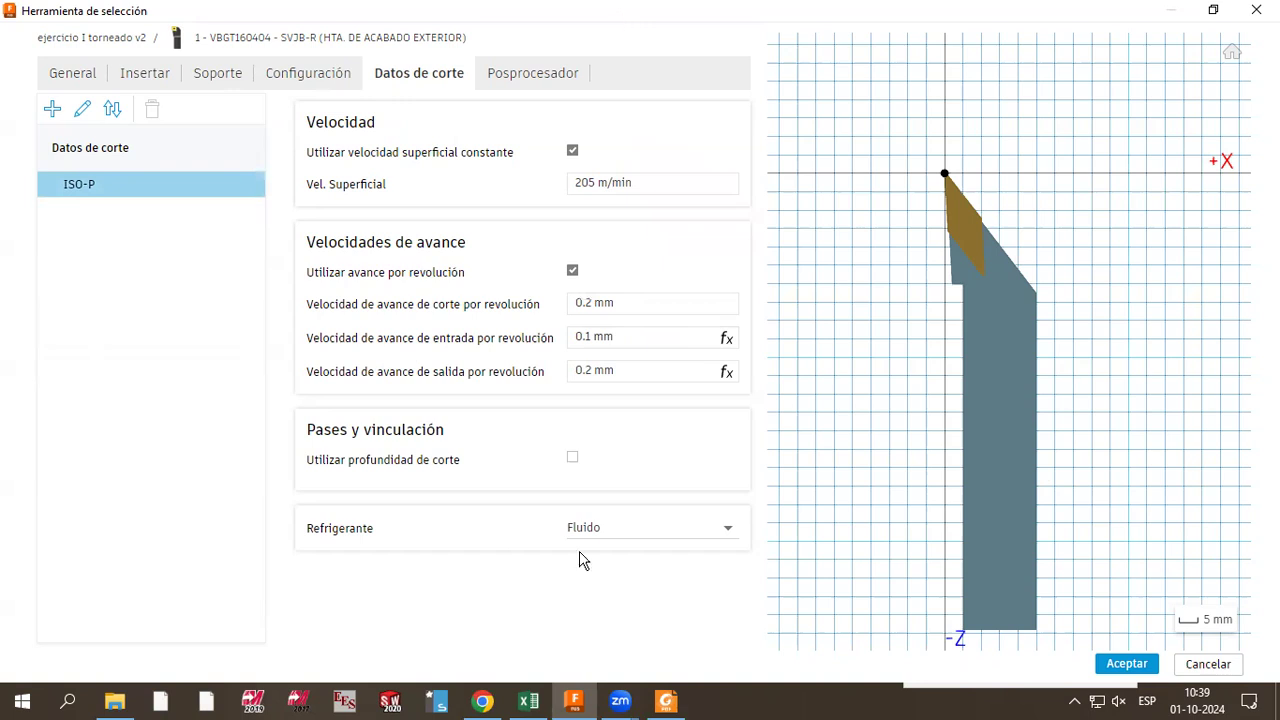
Step: Restore and reposition the tool window, enable depth of cut for the ISO-P preset, and set it to 1.25 mm
key("super+Down")
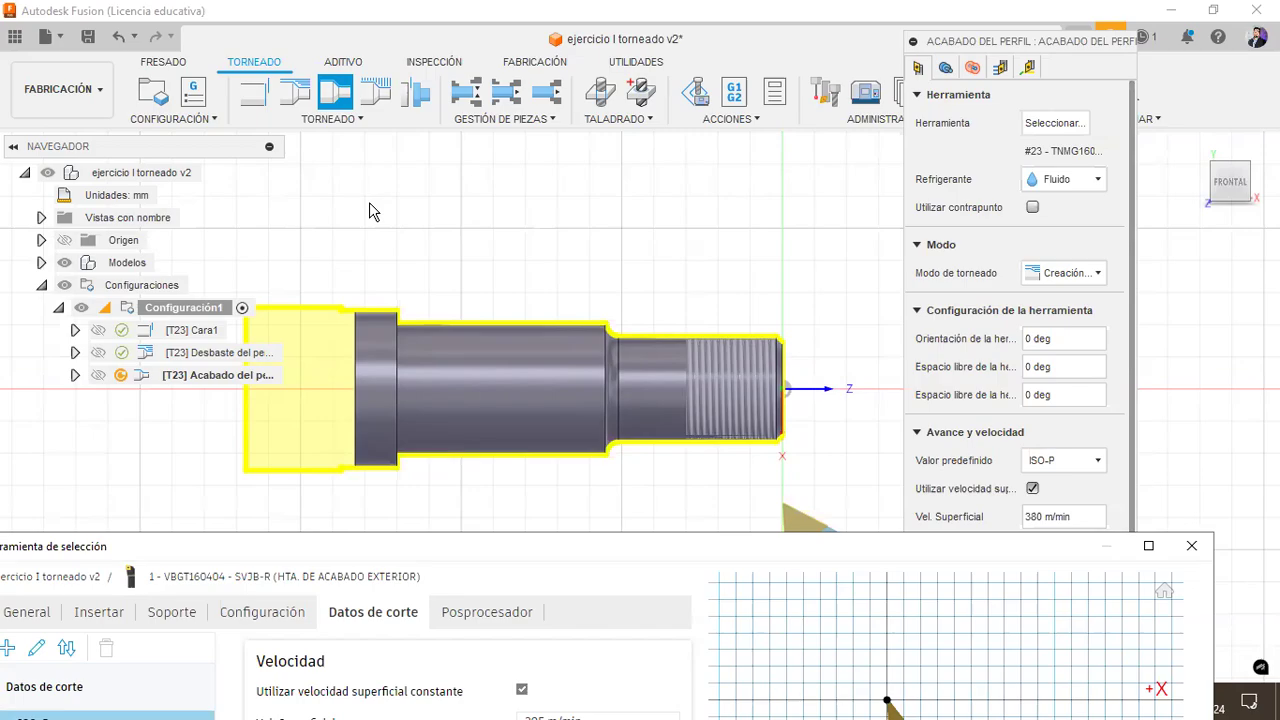
left_click_drag(200, 546, 232, 14)
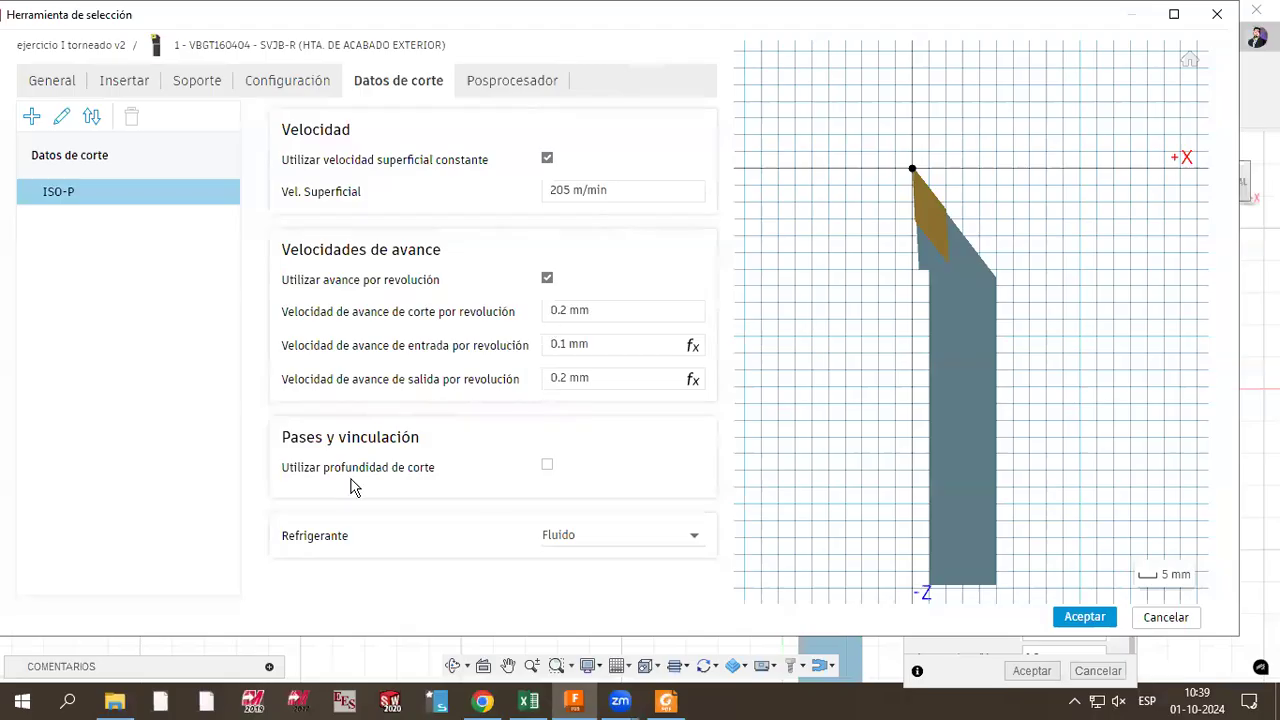
left_click(547, 466)
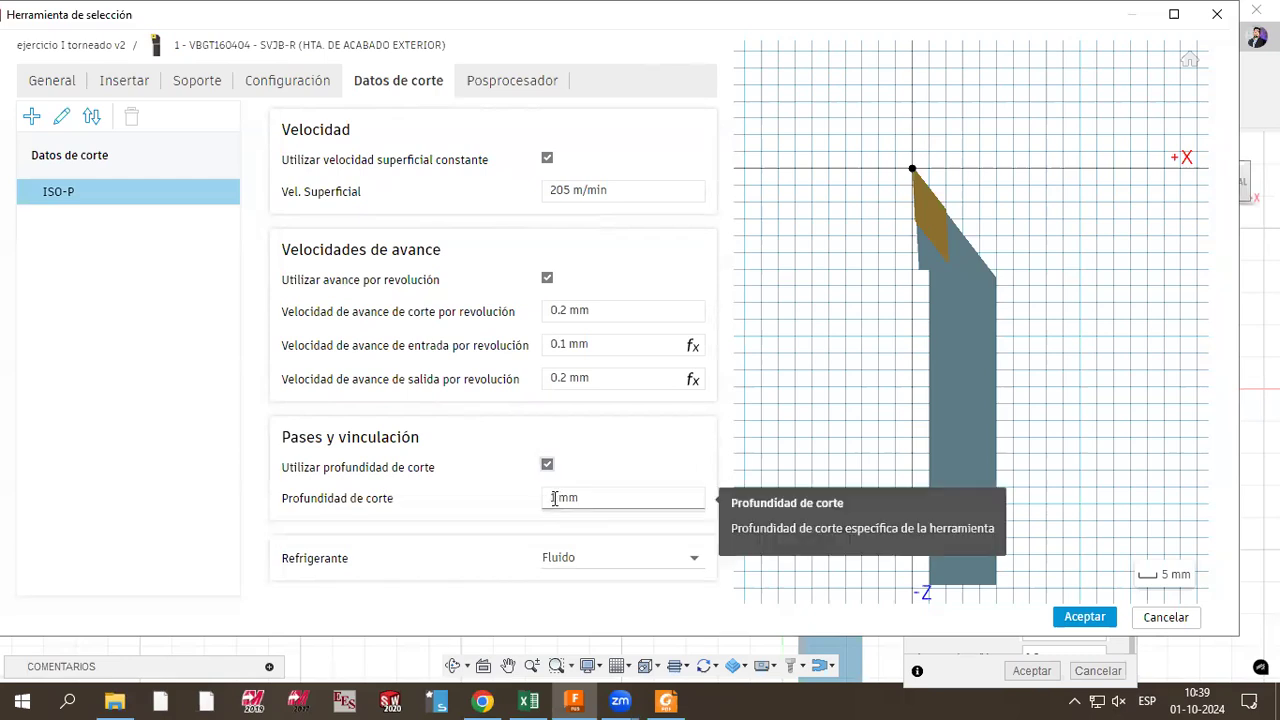
left_click(633, 496)
type("1.25")
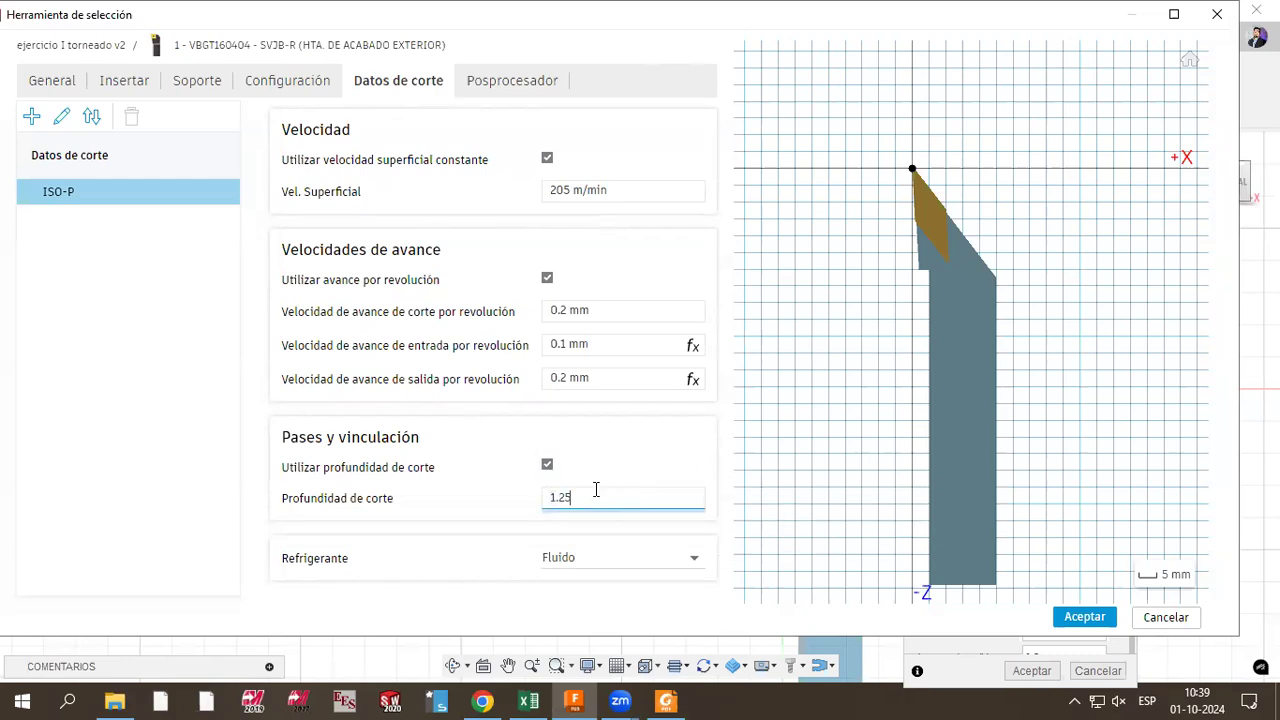
left_click(273, 445)
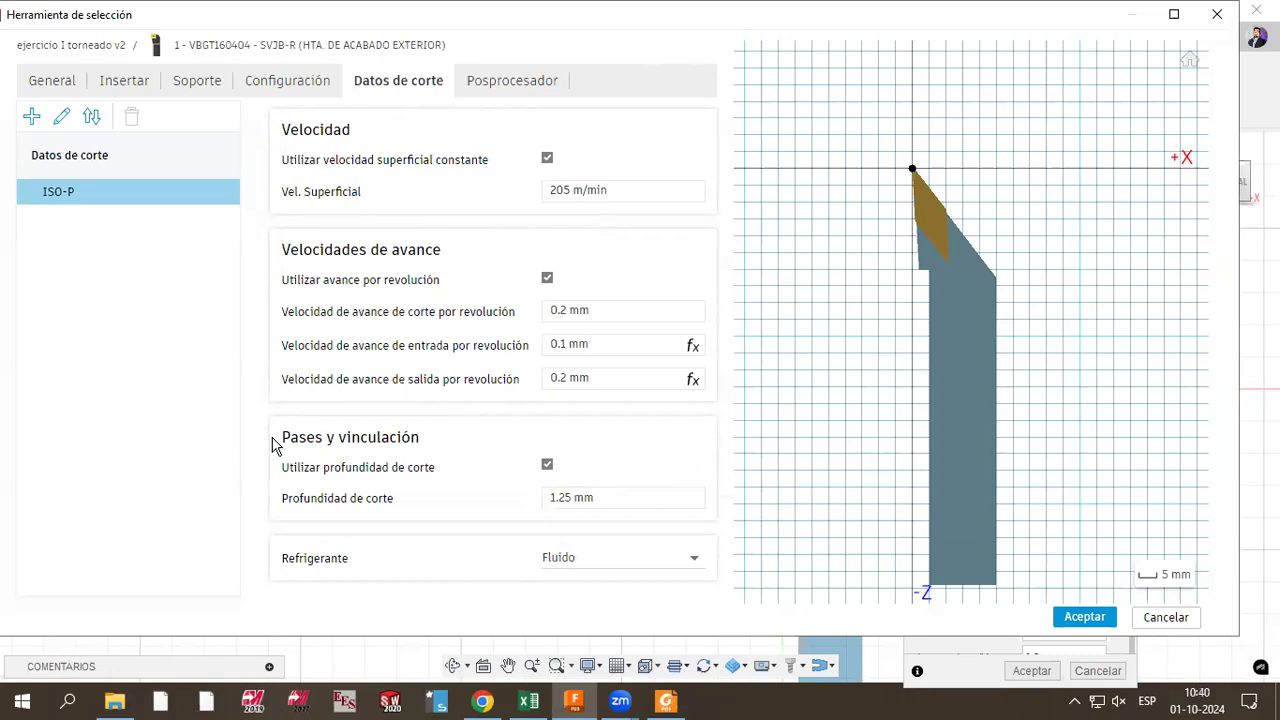
Step: Check the insert's material groups in Chrome and add a second cutting data preset in Fusion named ISO-M
key("alt+Tab")
scroll(268, 340, "down", 1)
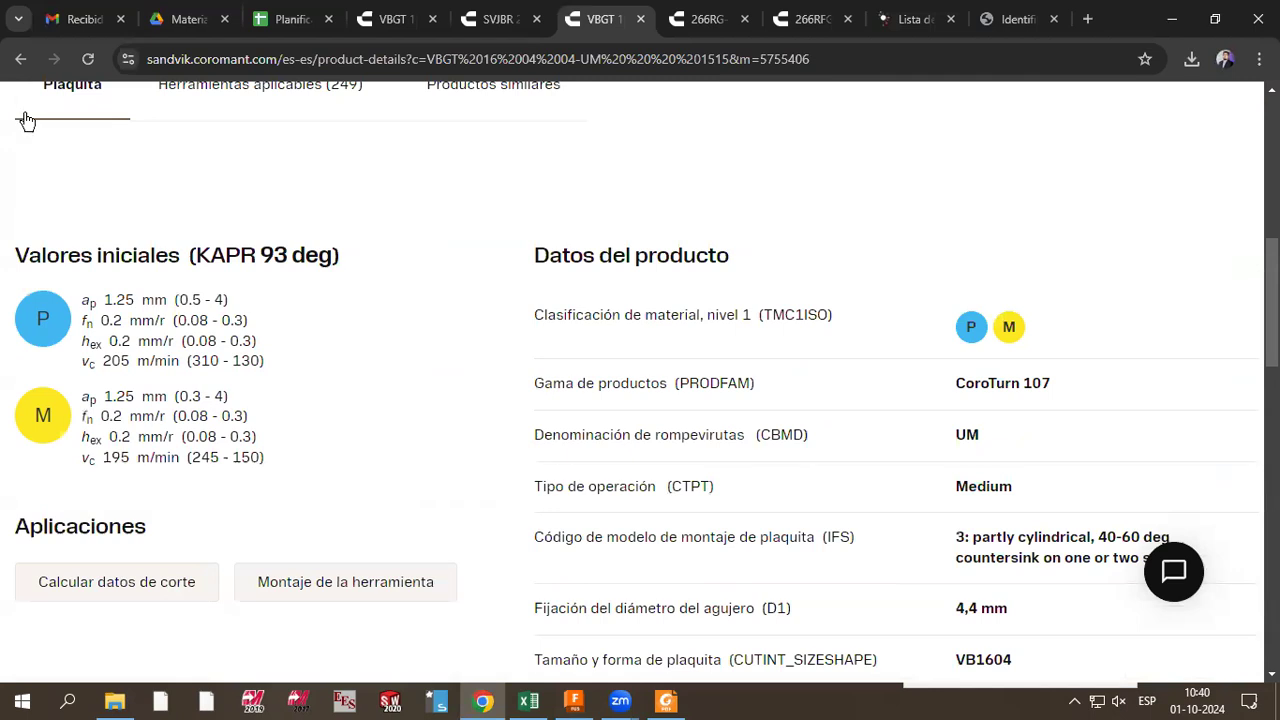
key("alt+Tab")
type("ISO")
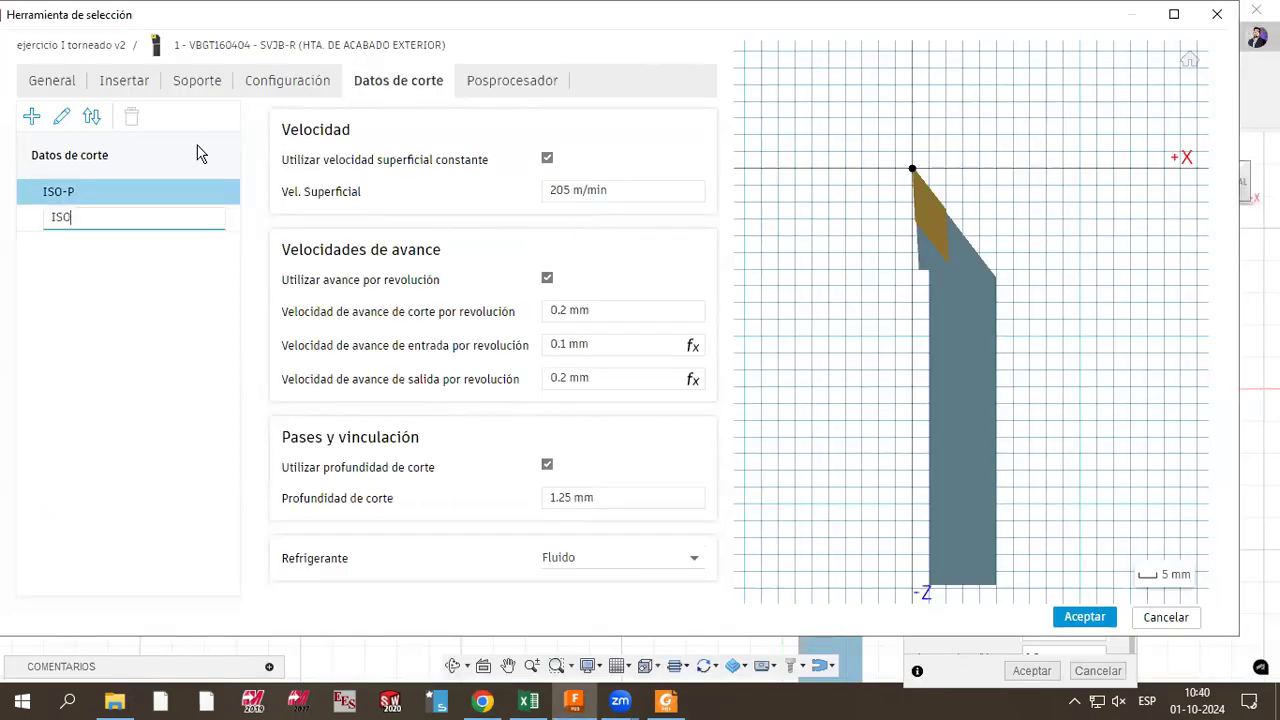
type("-M")
key("Return")
Step: Recheck the catalogue's stainless steel values and set the ISO-M preset's surface speed to 195 m/min in Fusion
key("alt+Tab")
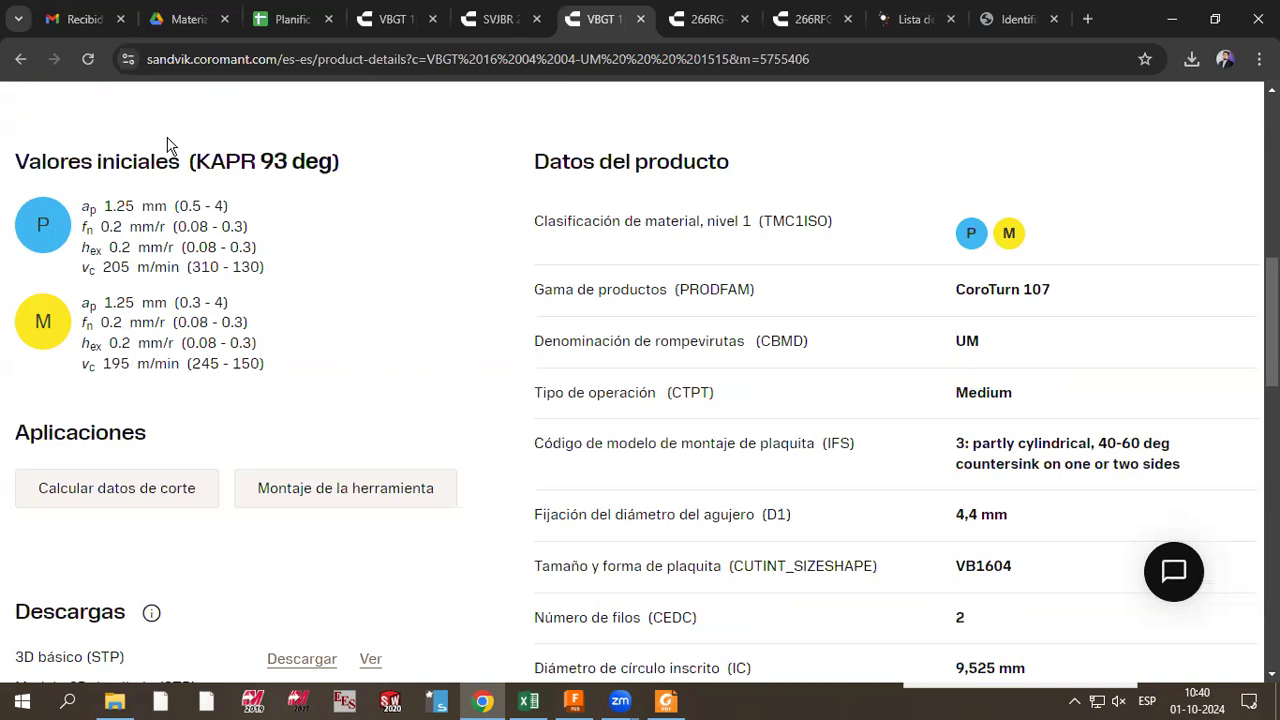
key("alt+Tab")
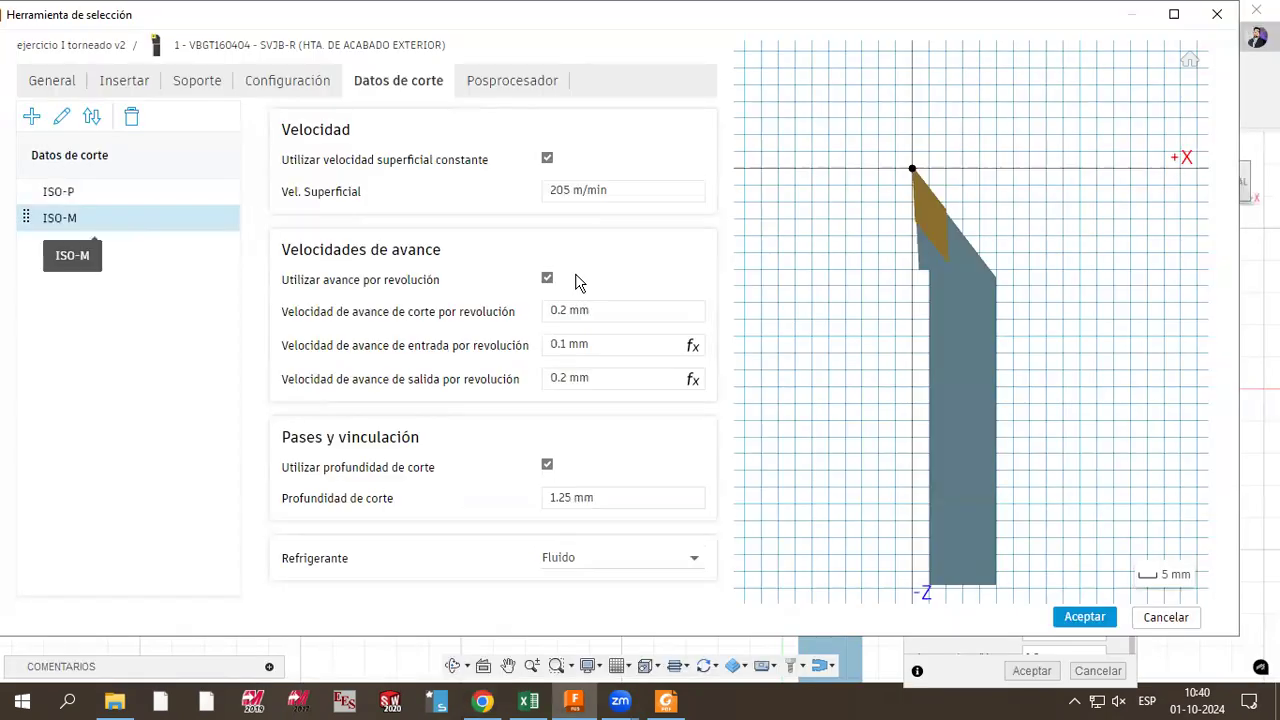
left_click(620, 200)
type("195")
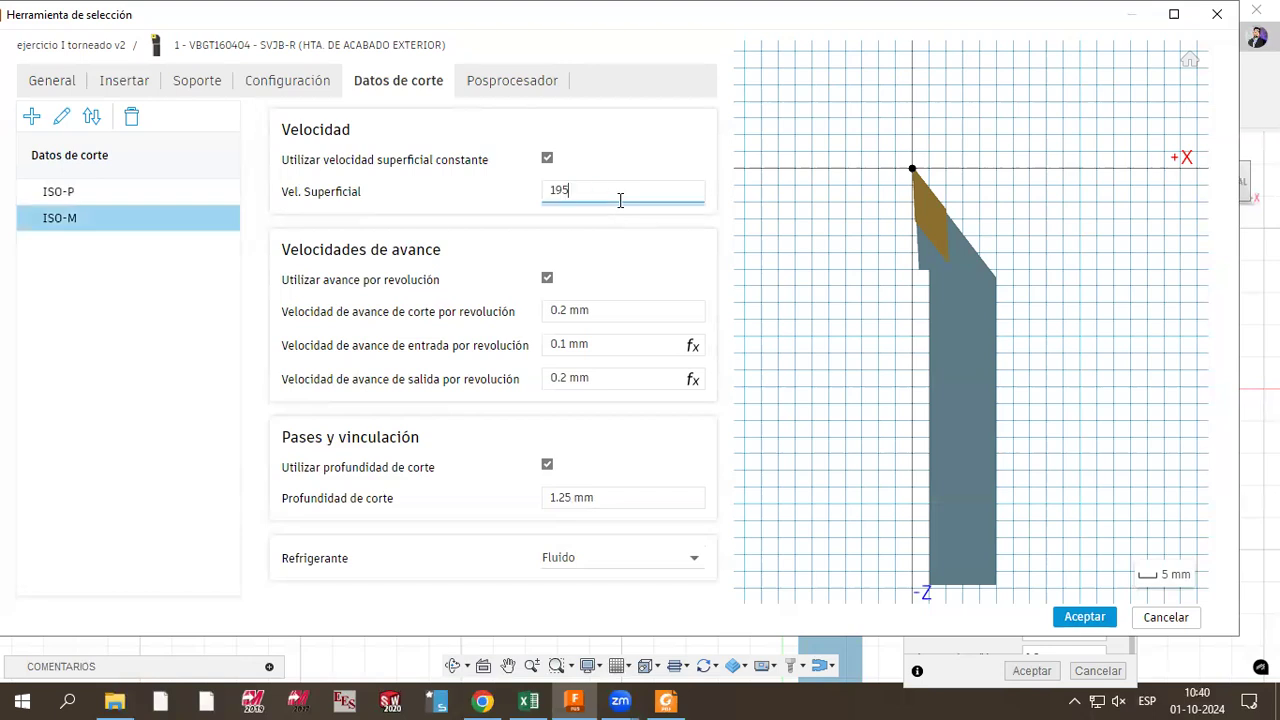
left_click(183, 363)
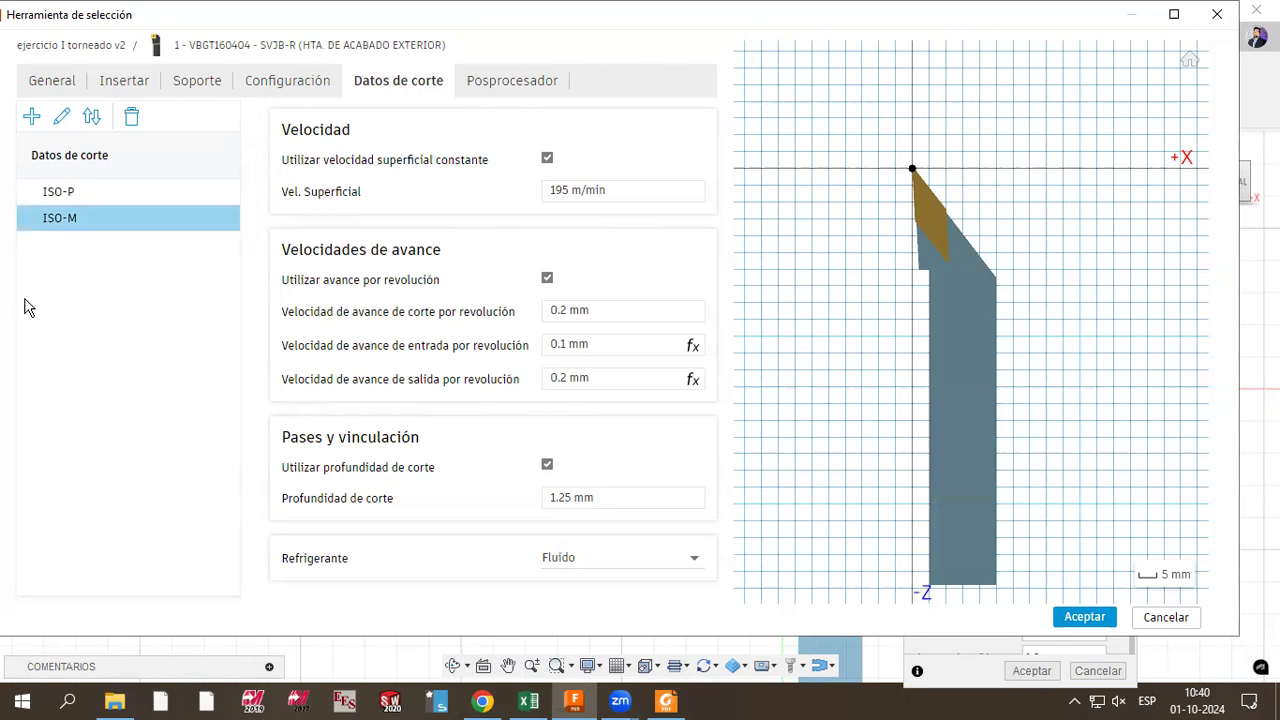
Step: Compare the initial cutting values of the VBGT 16 04 04-UM inserts in grades 1125 and 1515 in Chrome
key("alt+Tab")
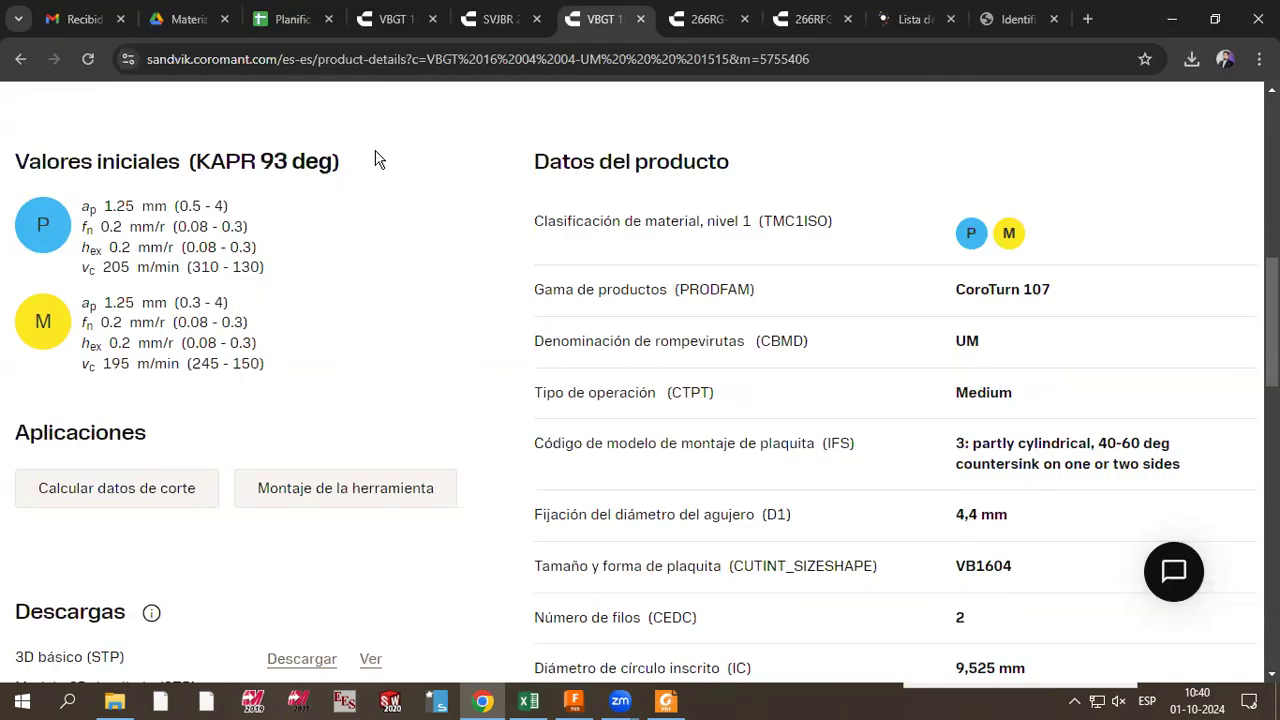
left_click(399, 22)
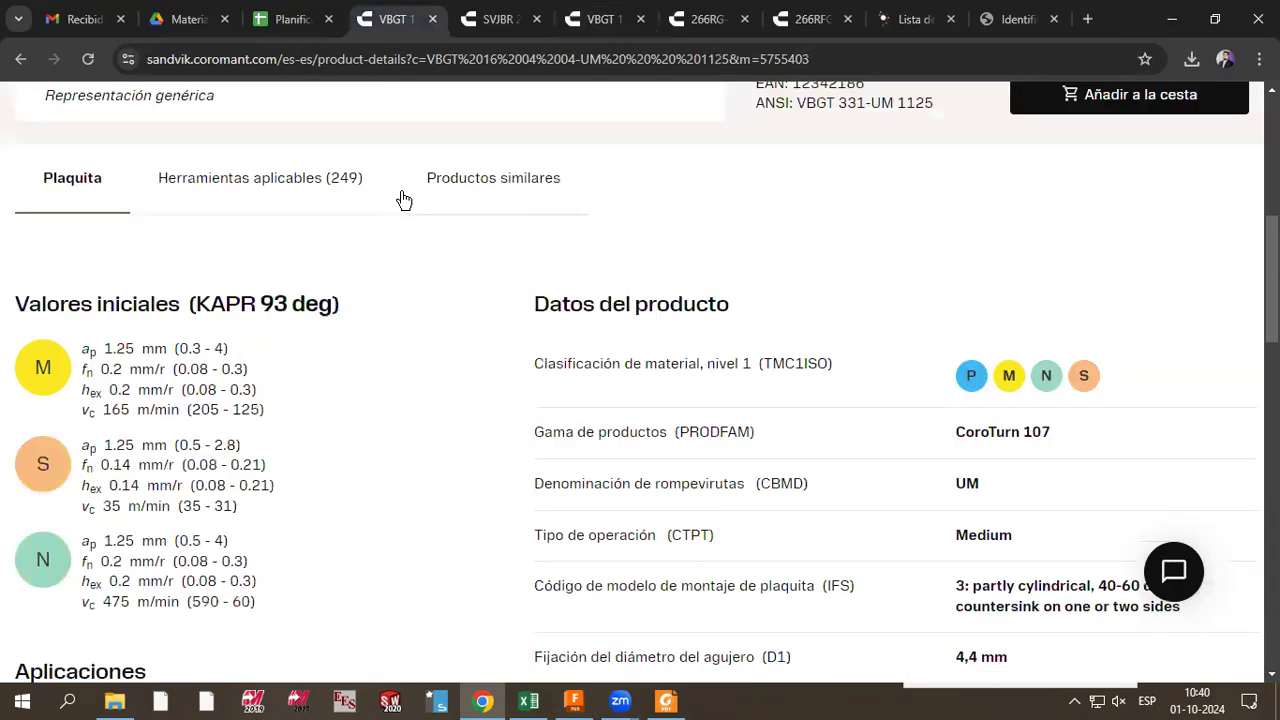
scroll(397, 198, "down", 1)
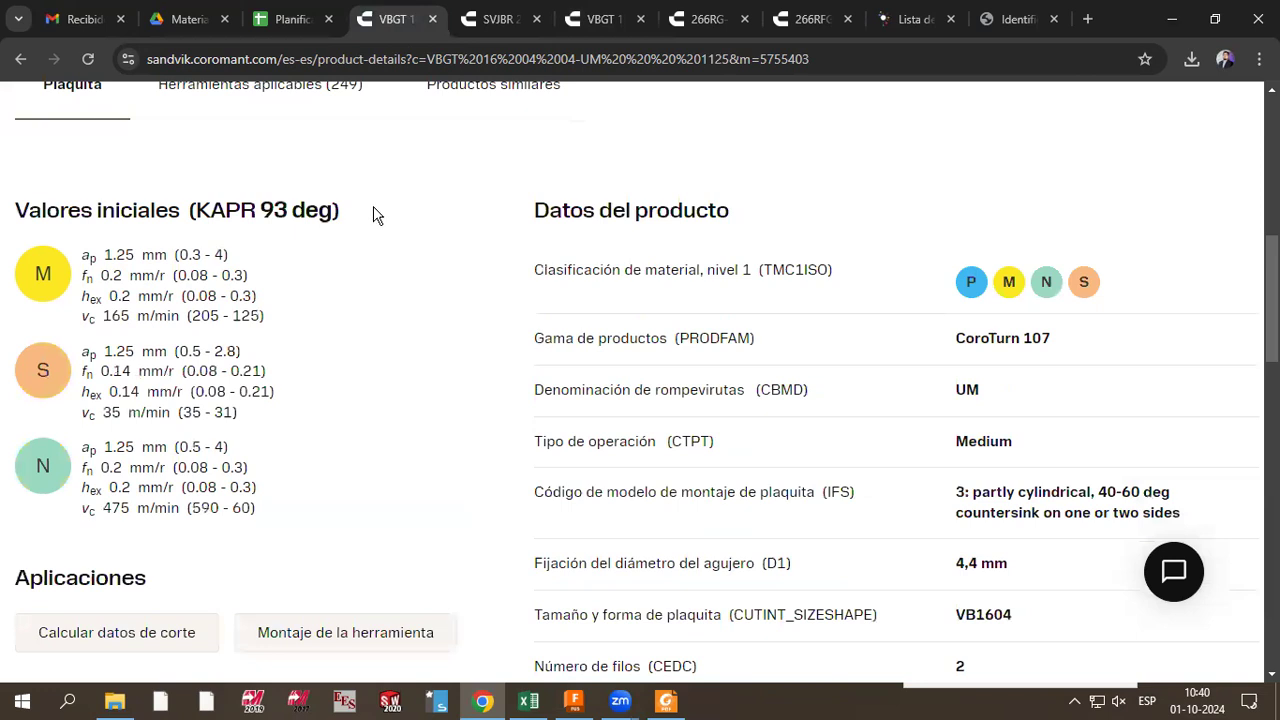
left_click(757, 33, "ctrl")
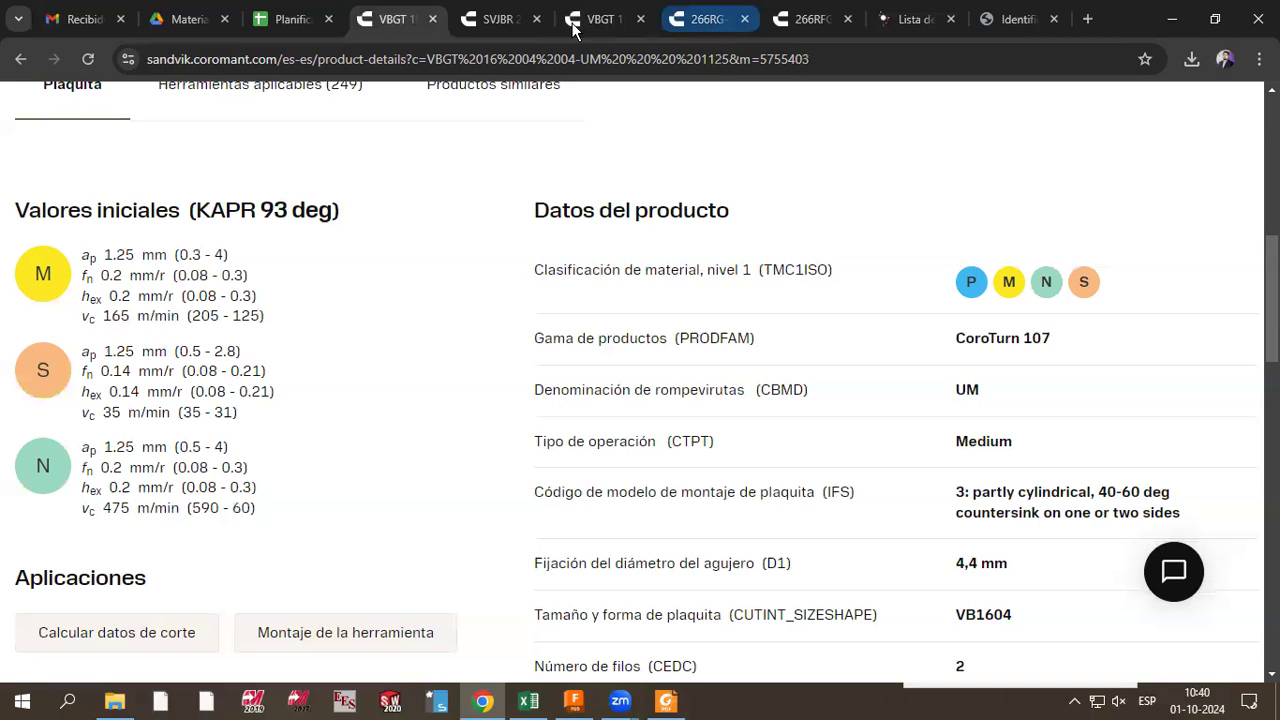
left_click(575, 28)
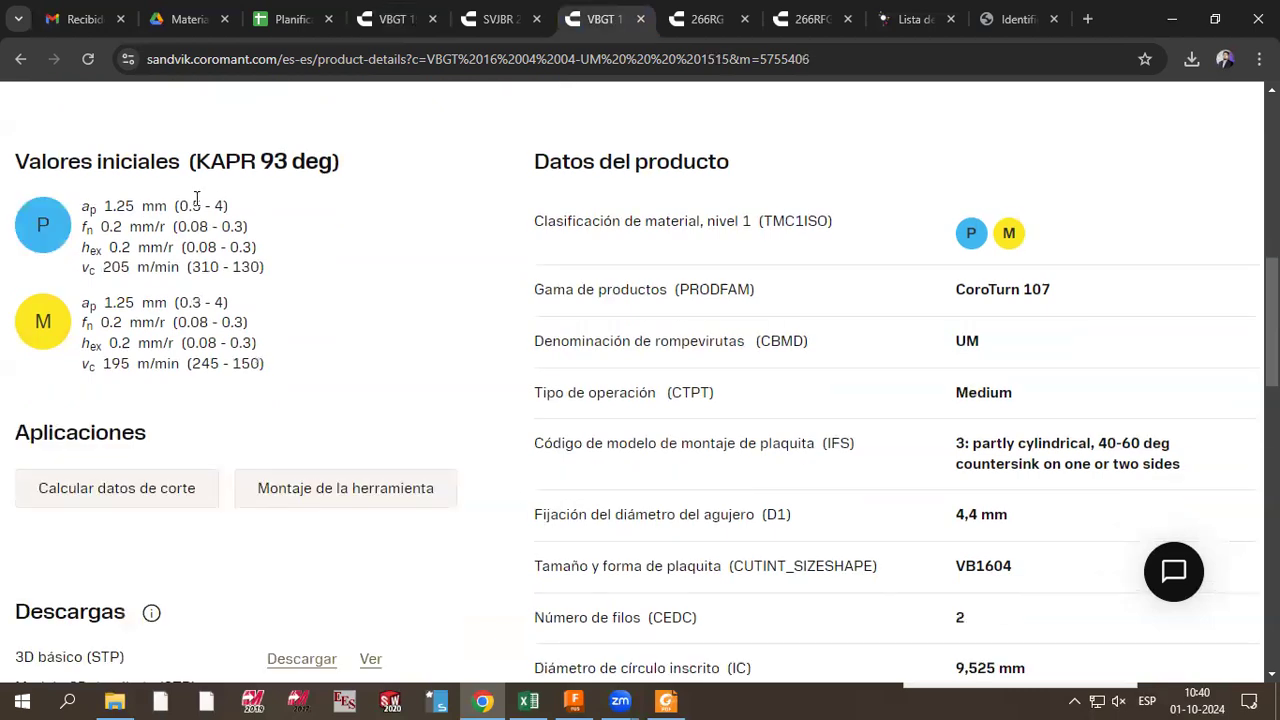
left_click_drag(180, 205, 251, 207)
left_click(223, 209)
Step: Return to the grade 1125 insert page, dismiss the notification, and examine its M, S and N starting values
left_click(401, 24)
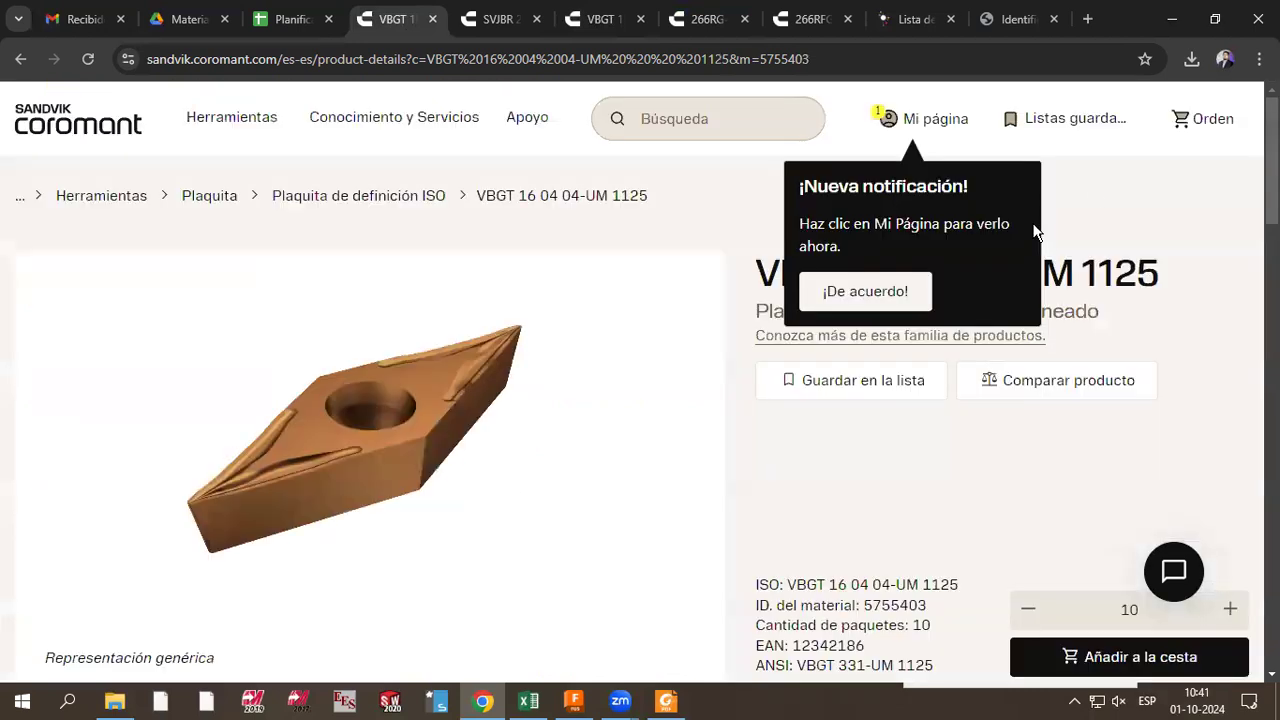
left_click(865, 291)
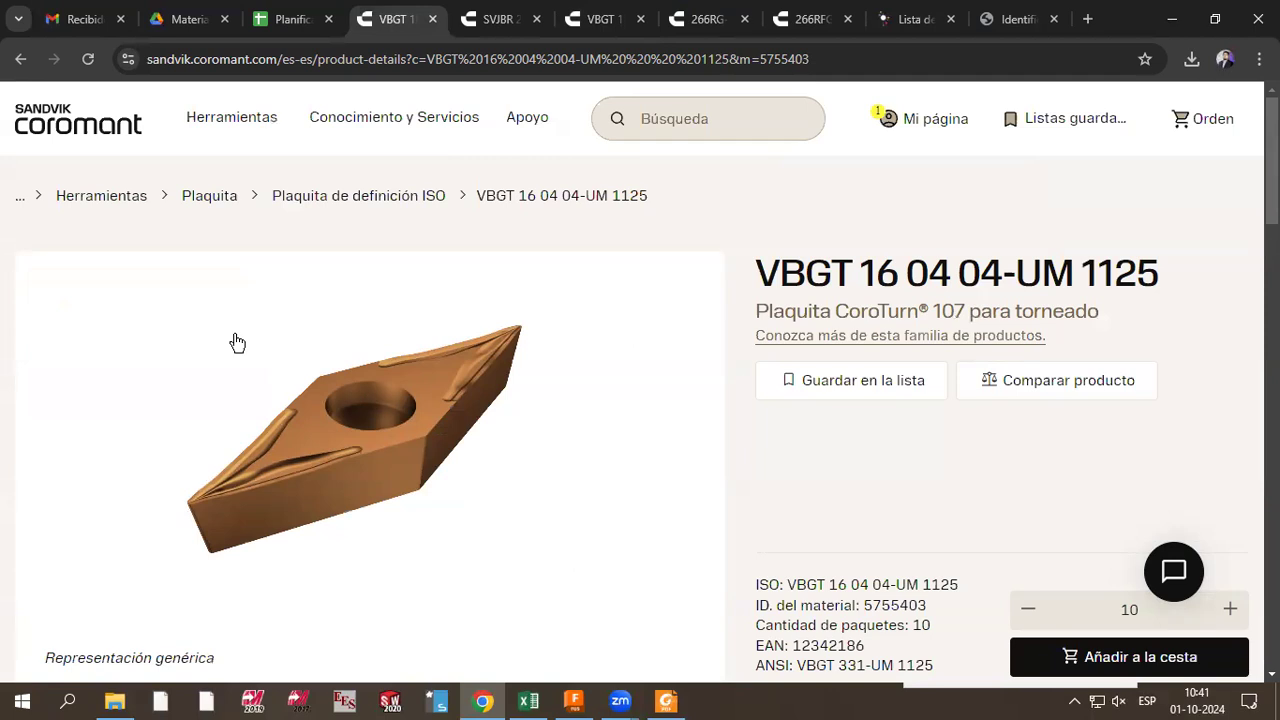
scroll(200, 340, "down", 4)
scroll(250, 388, "down", 3)
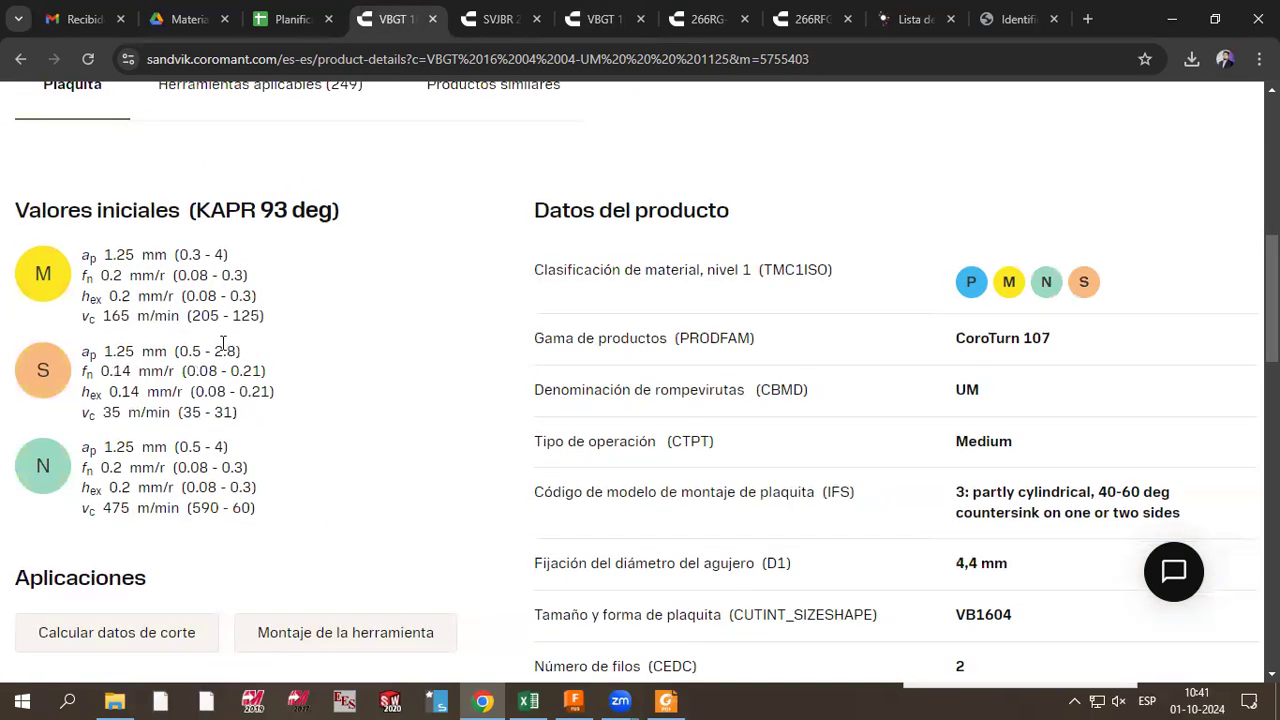
scroll(210, 350, "down", 1)
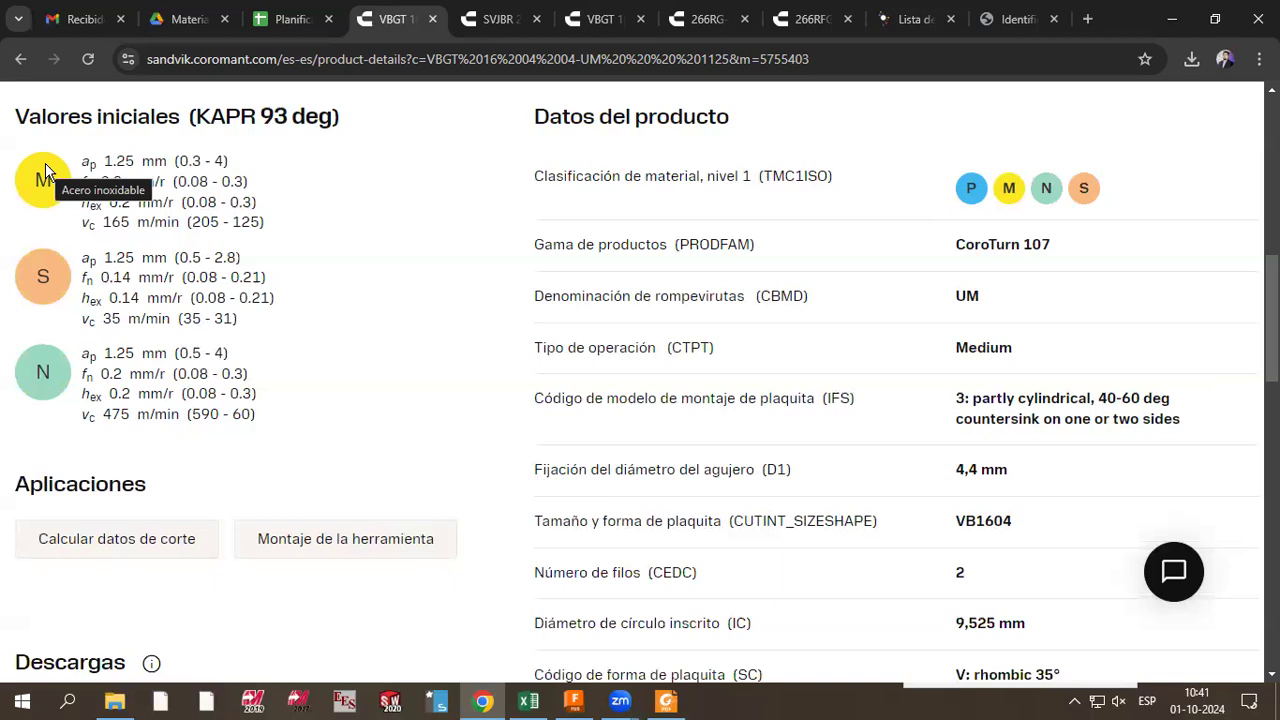
scroll(88, 276, "down", 1)
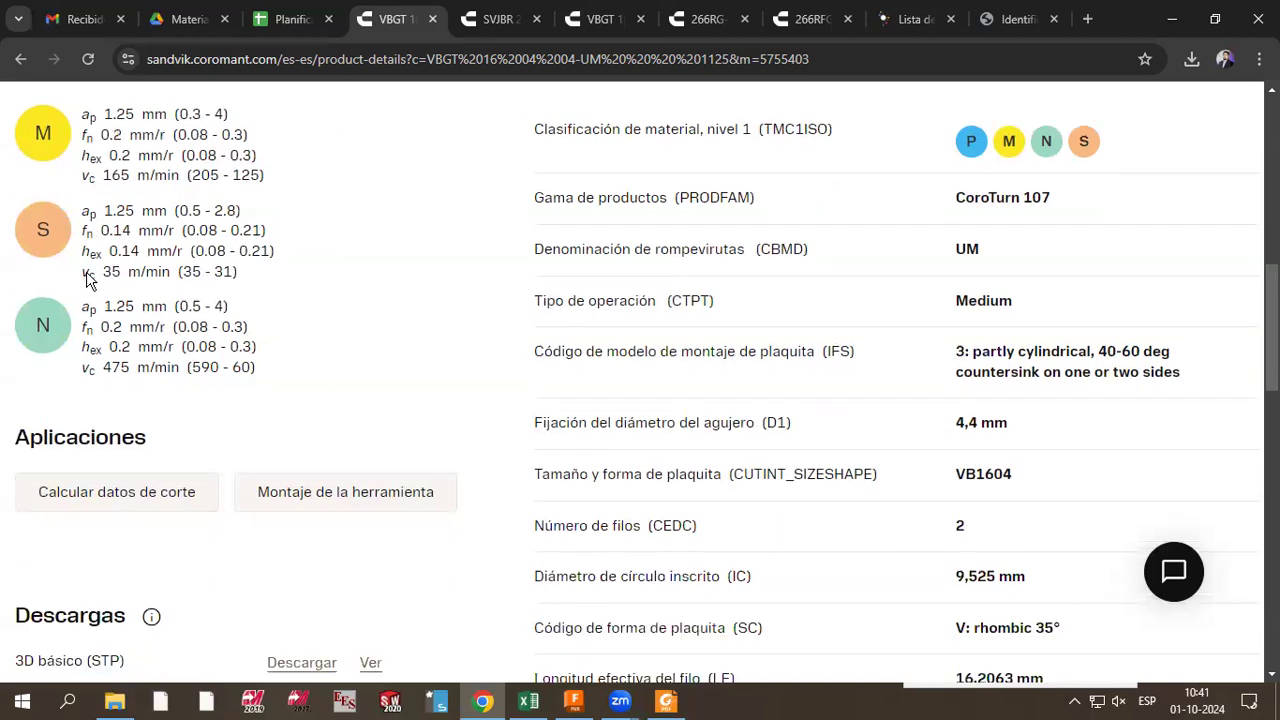
scroll(70, 212, "down", 1)
Step: Return to Fusion and add a third cutting data preset named ISO-S to the finishing tool
key("alt+Tab")
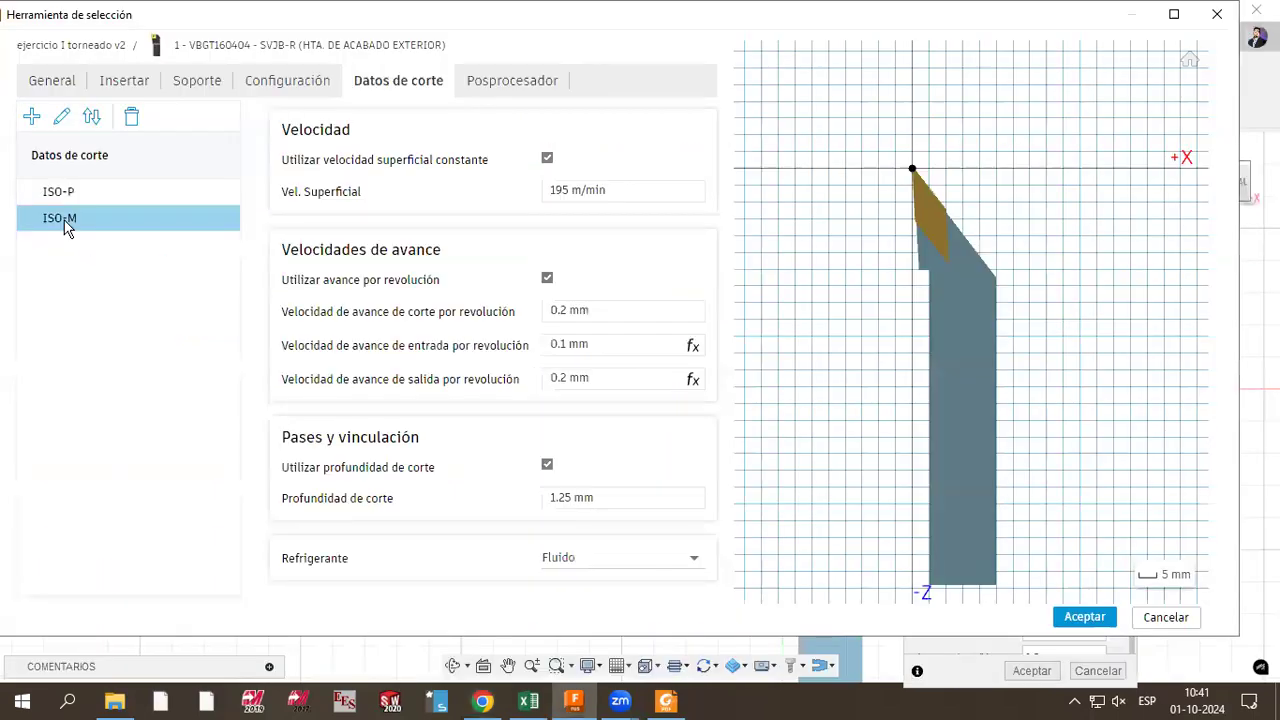
left_click(33, 118)
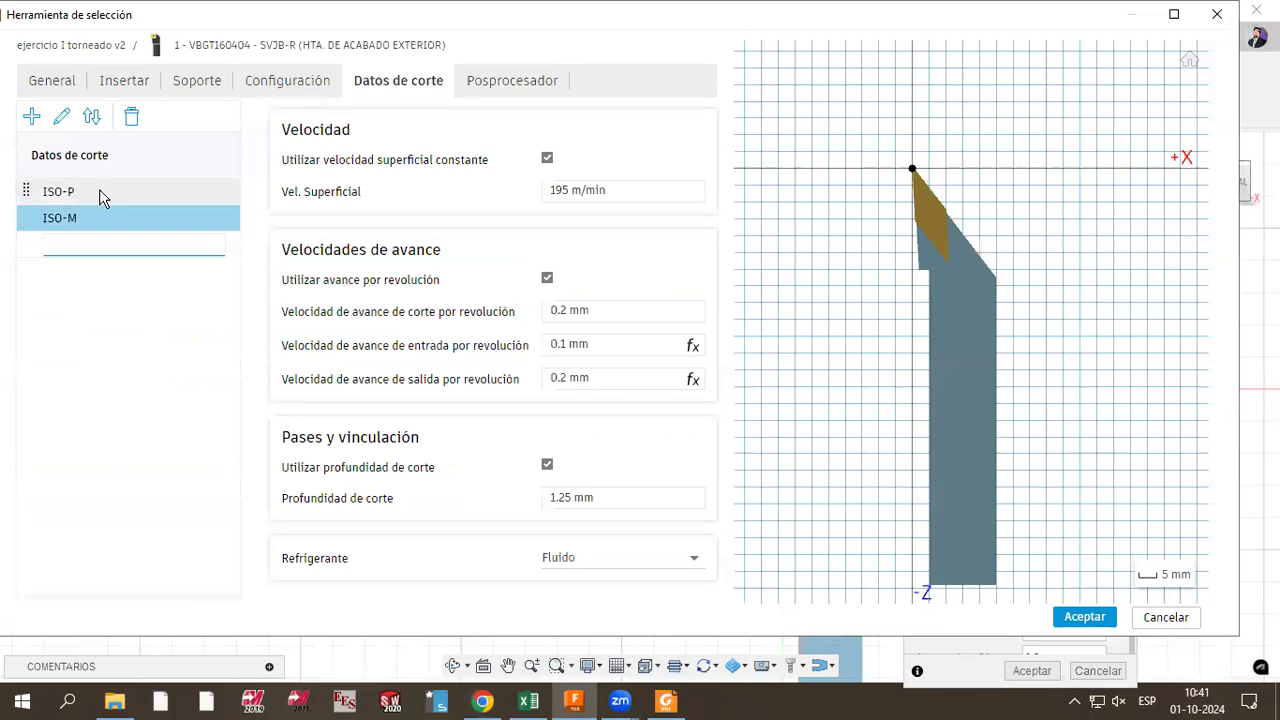
type("ISO-")
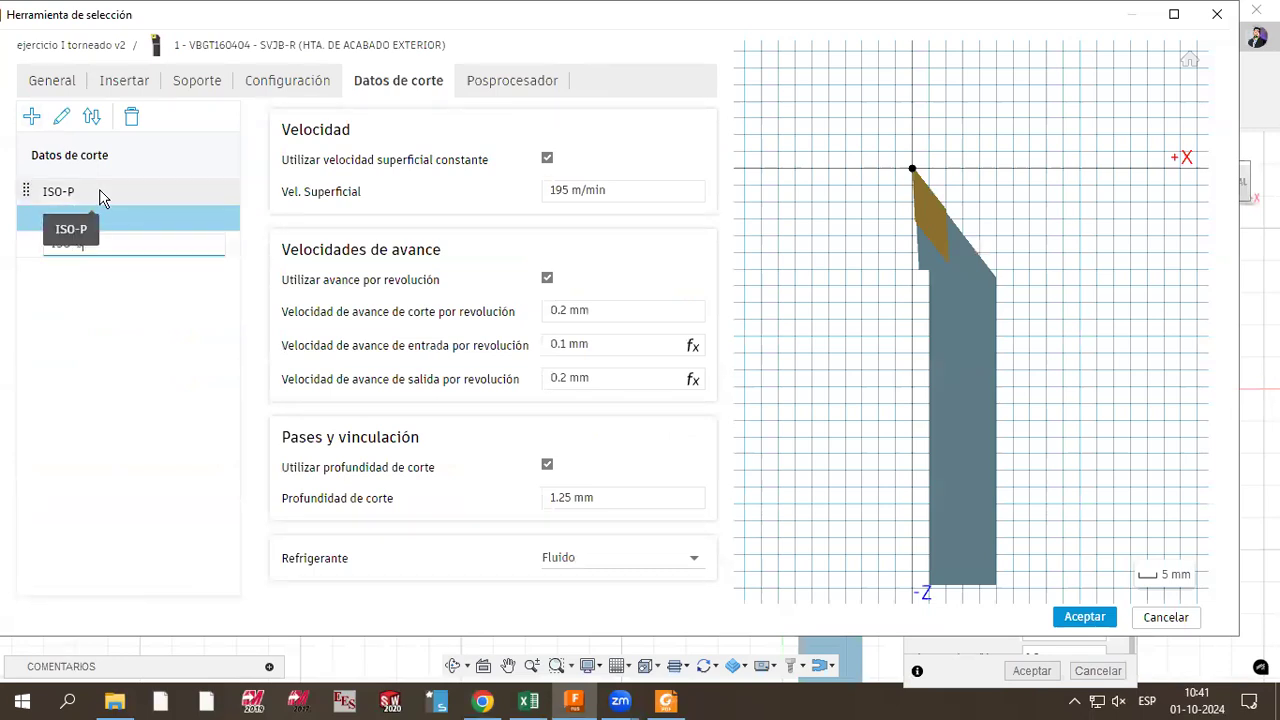
type("S")
key("Return")
Step: Check the group S starting values in Chrome and set the ISO-S preset in Fusion to 0.14 mm cutting feed and 35 m/min surface speed
key("alt+Tab")
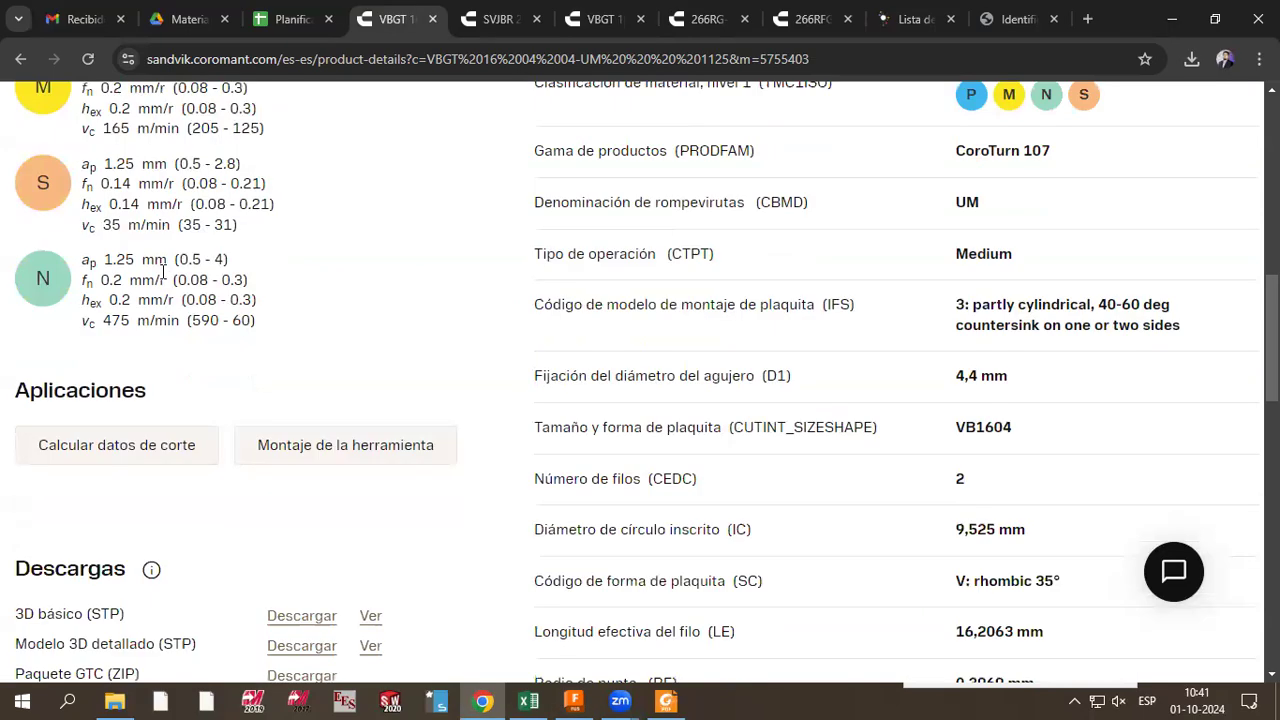
scroll(159, 337, "up", 1)
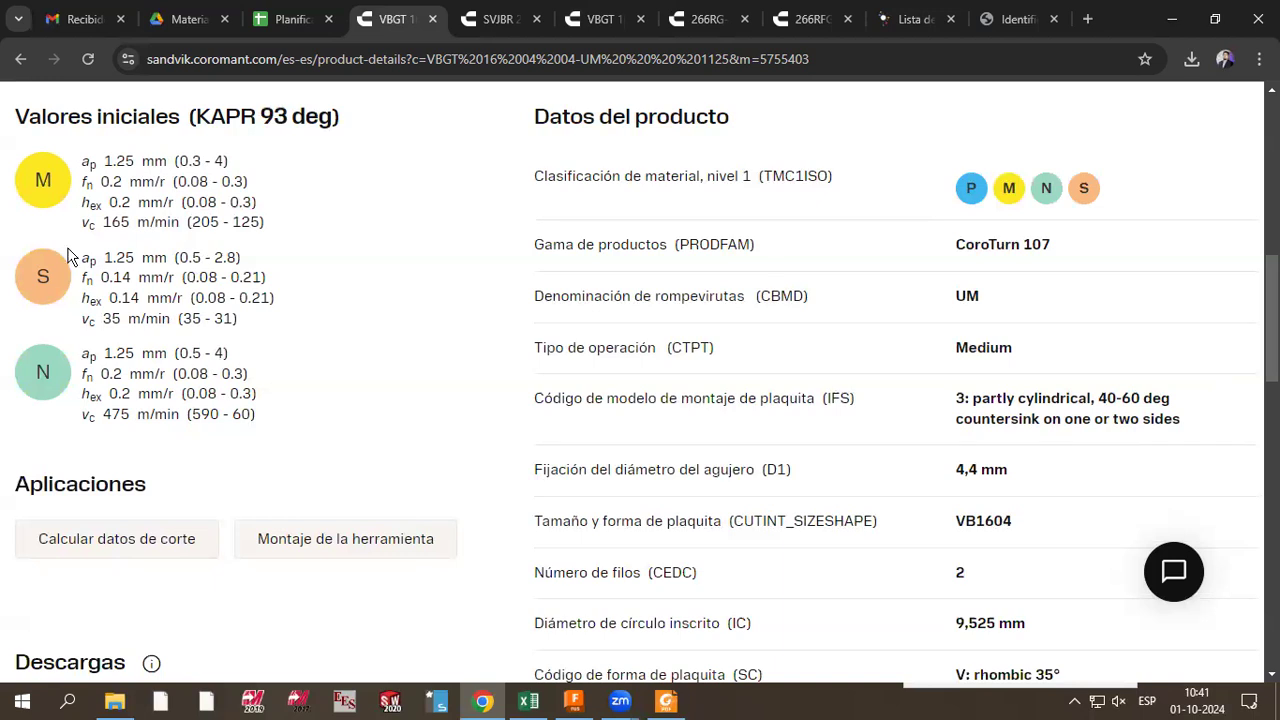
mouse_move(36, 284)
key("alt+Tab")
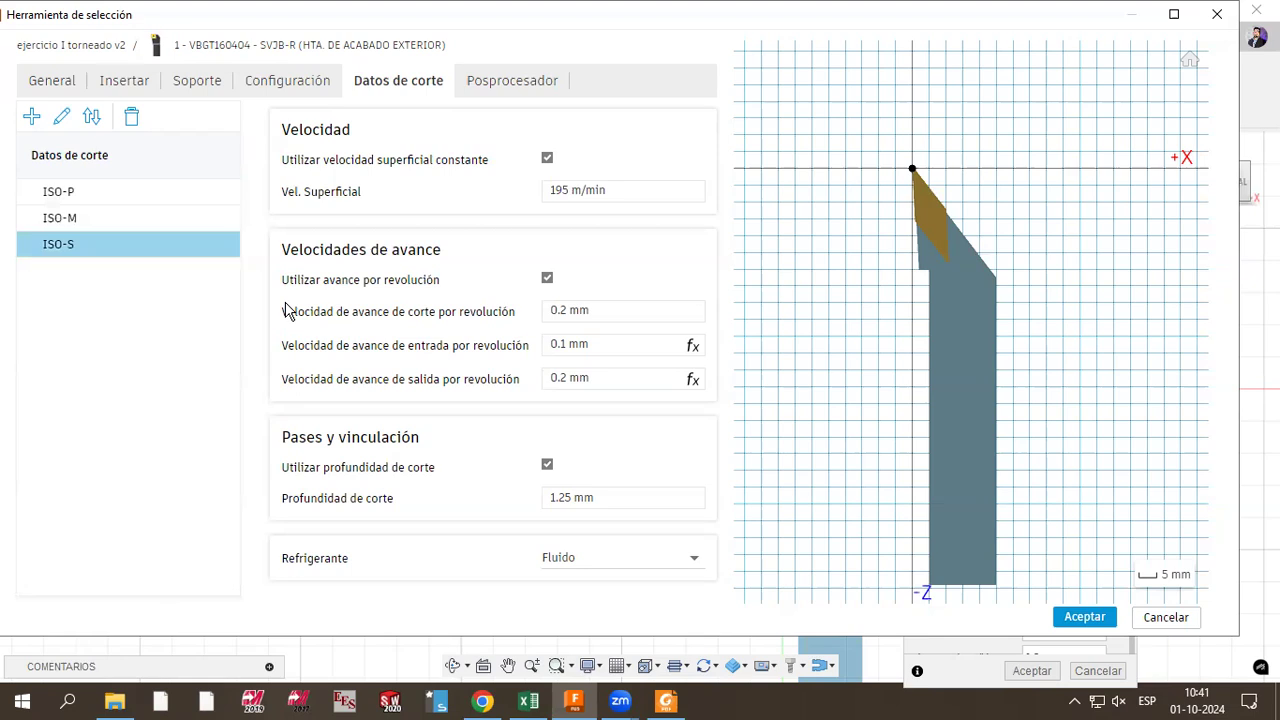
key("alt+Tab")
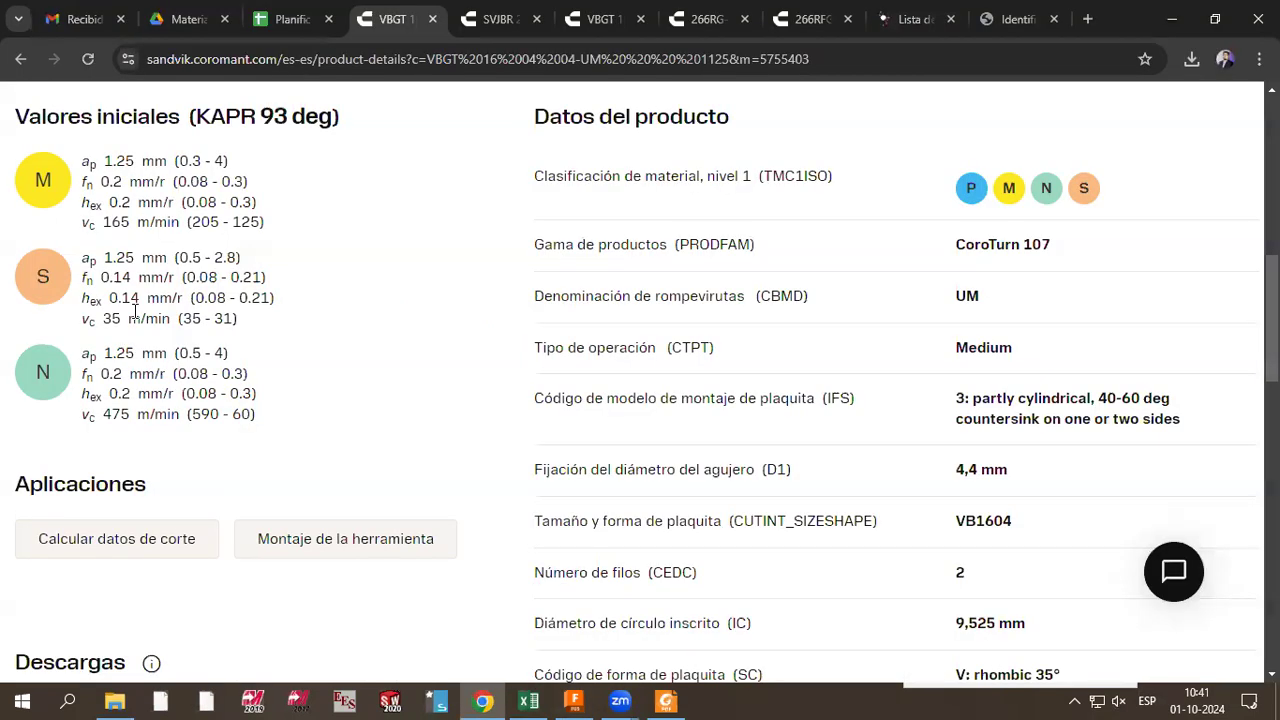
key("alt+Tab")
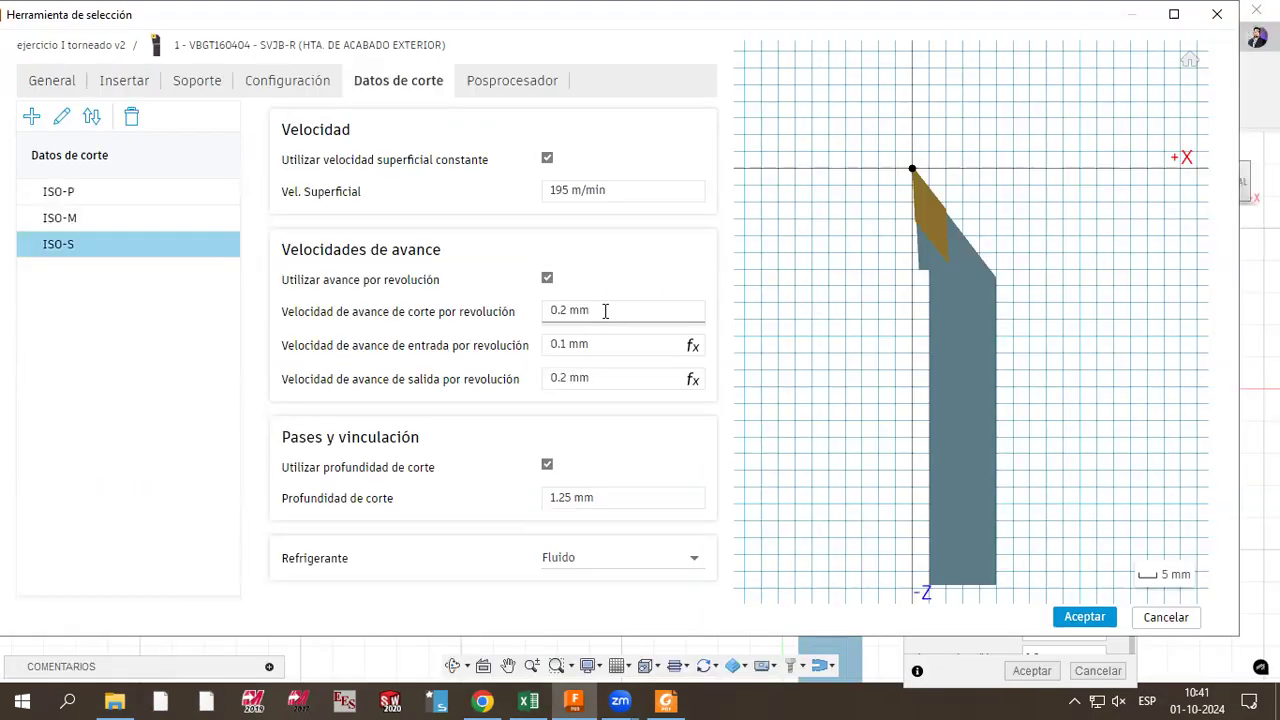
left_click(605, 311)
type("0.14")
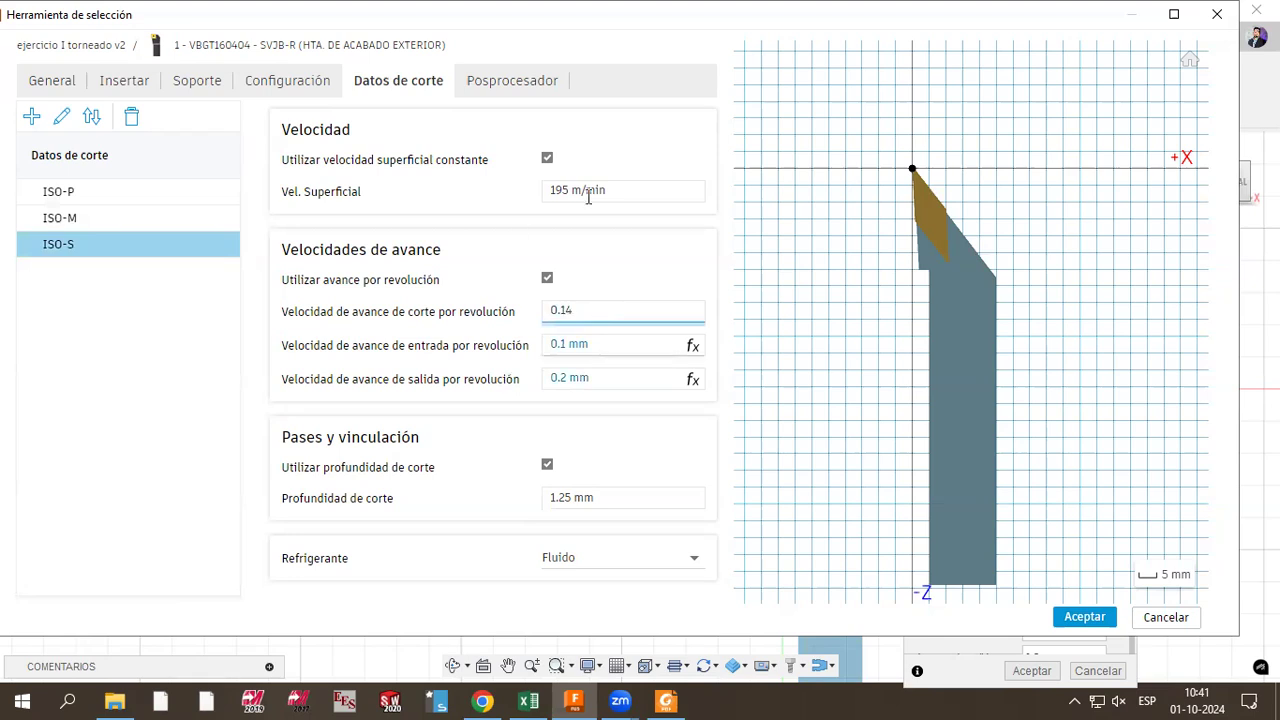
left_click(650, 200)
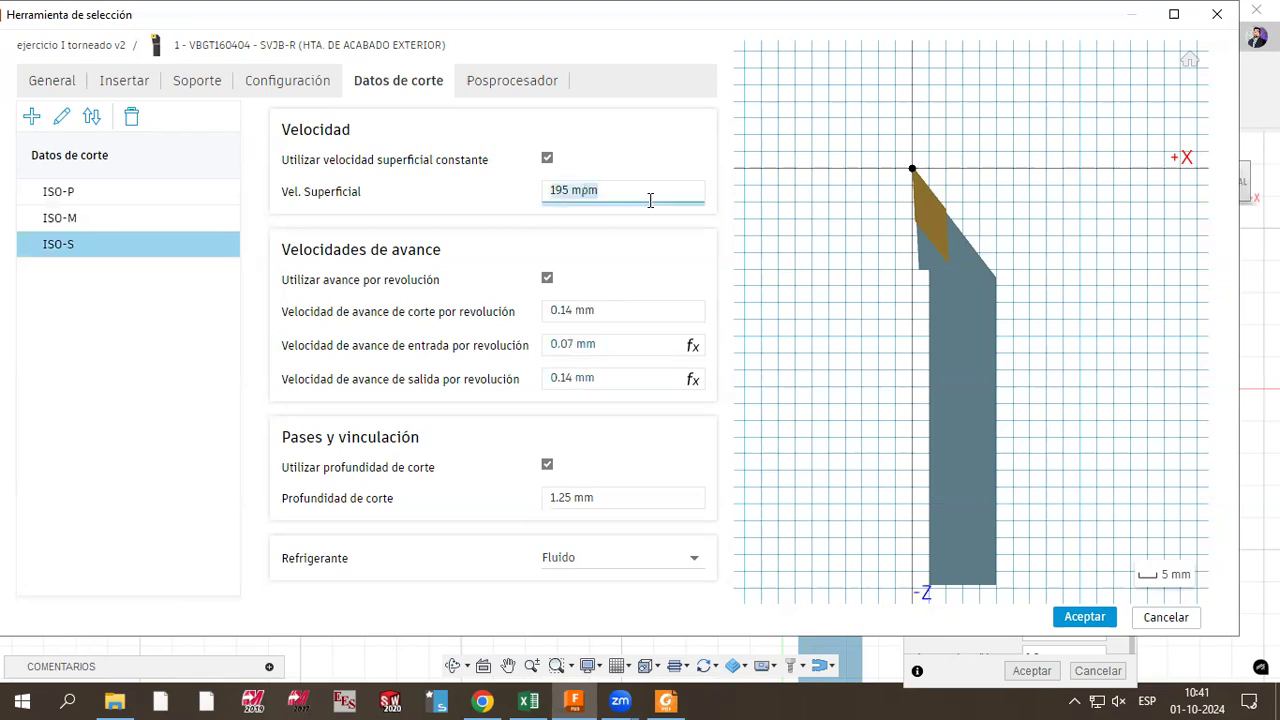
type("35")
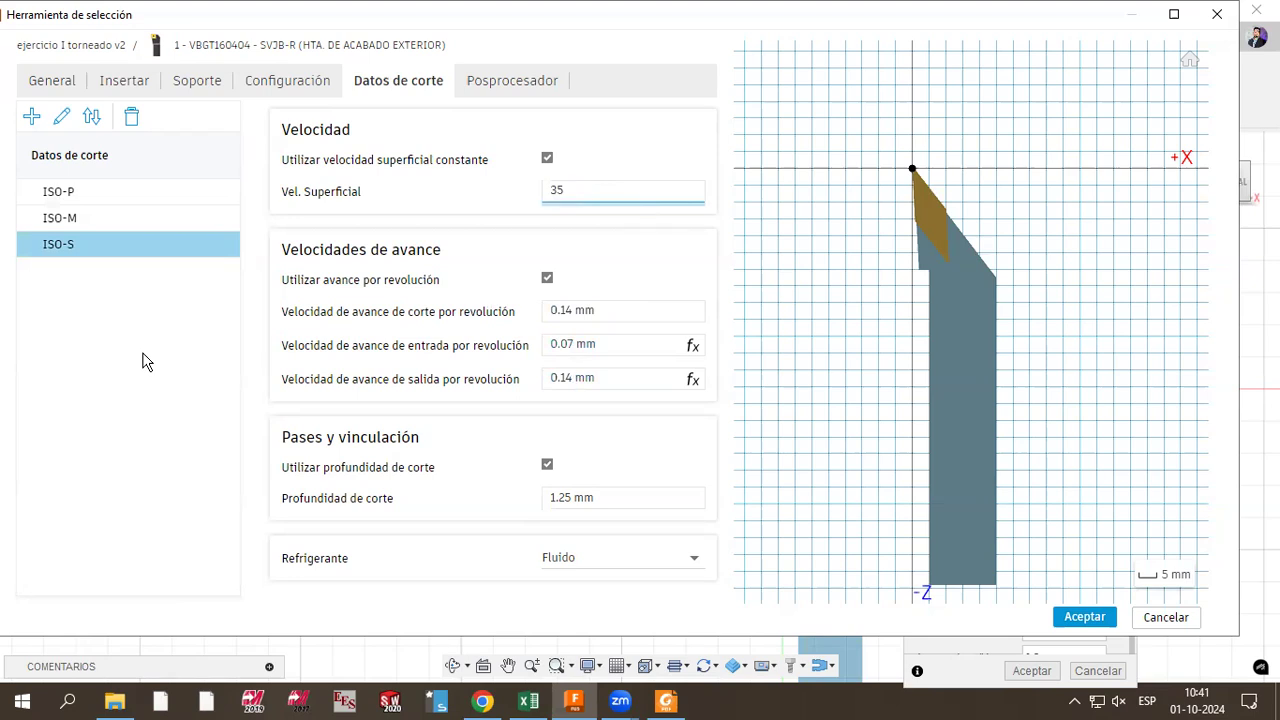
Step: Look up the catalogue's group N values in Chrome and add a fourth cutting data preset in Fusion named ISO-N
key("alt+Tab")
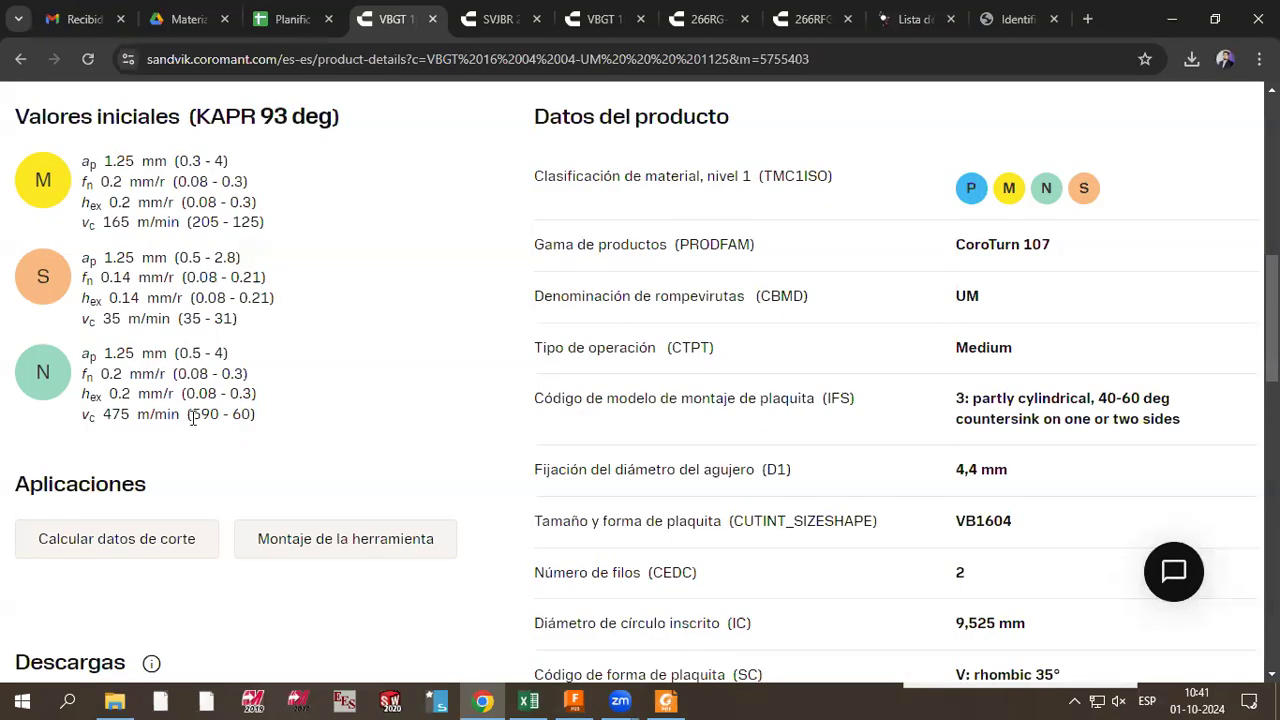
key("alt+Tab")
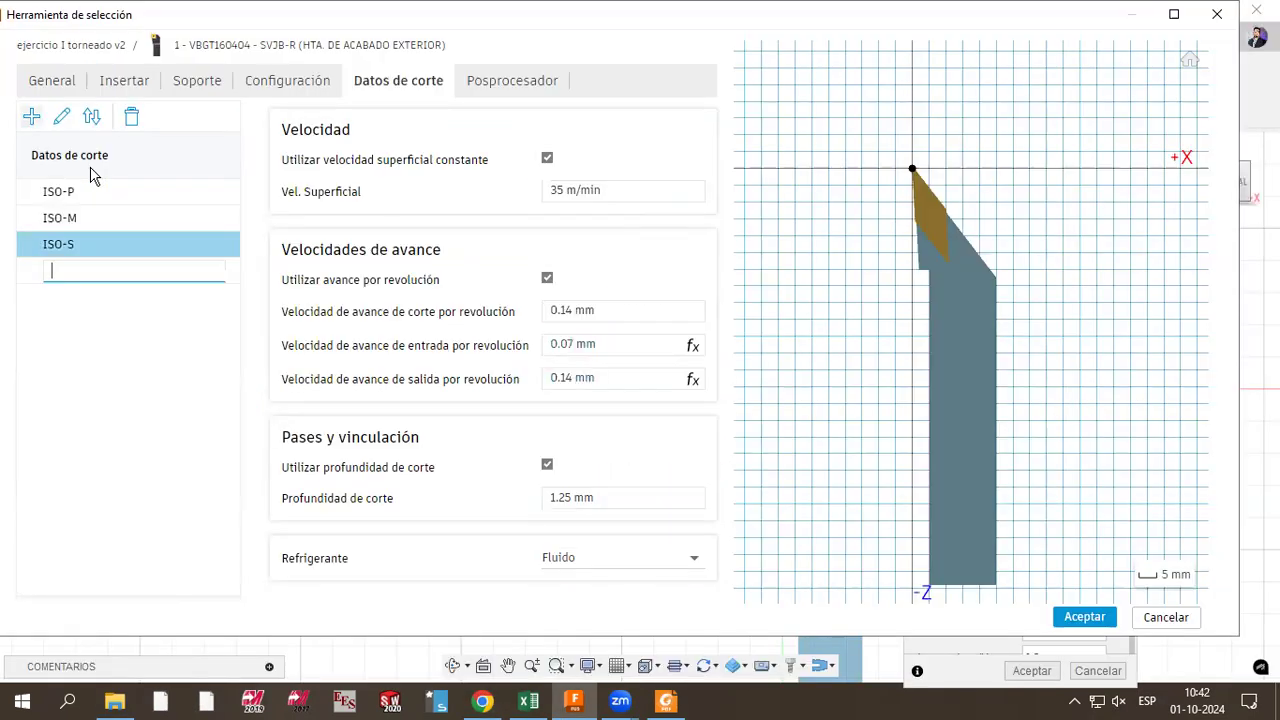
type("ISO-N")
key("Return")
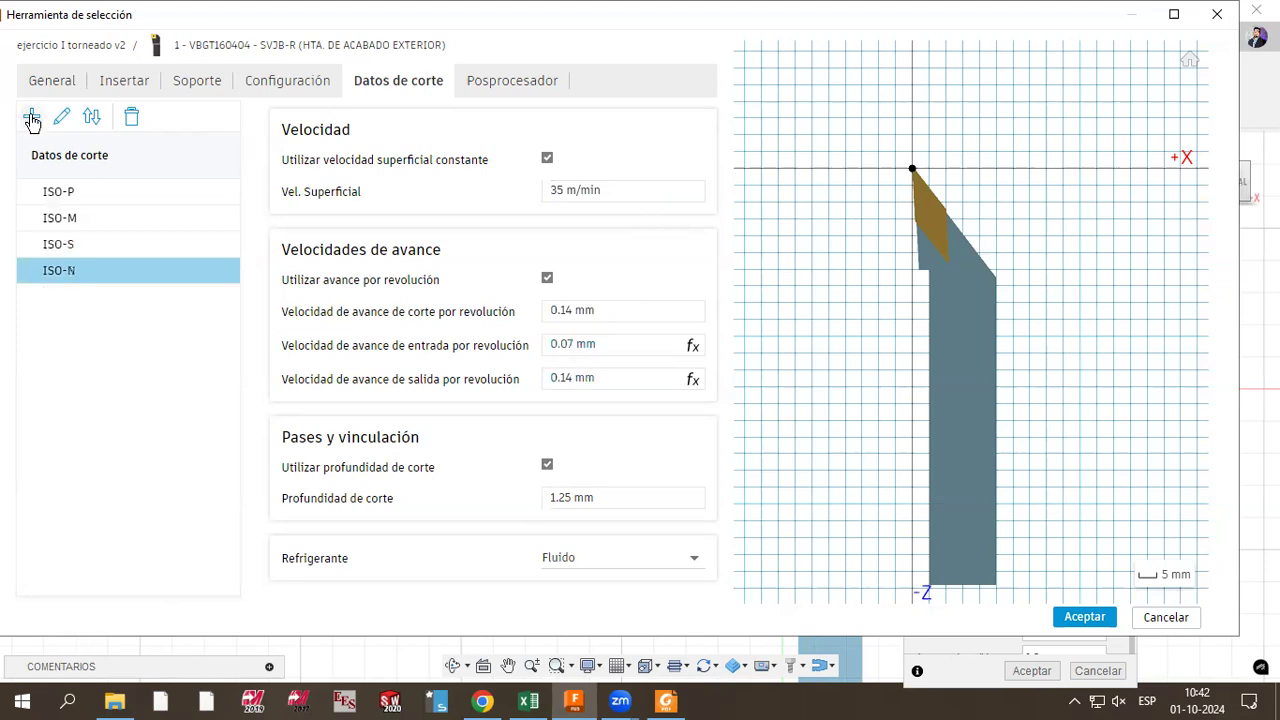
Step: Recheck the group N cutting speed in Chrome and set the ISO-N preset's surface speed to 475 m/min in Fusion
key("alt+Tab")
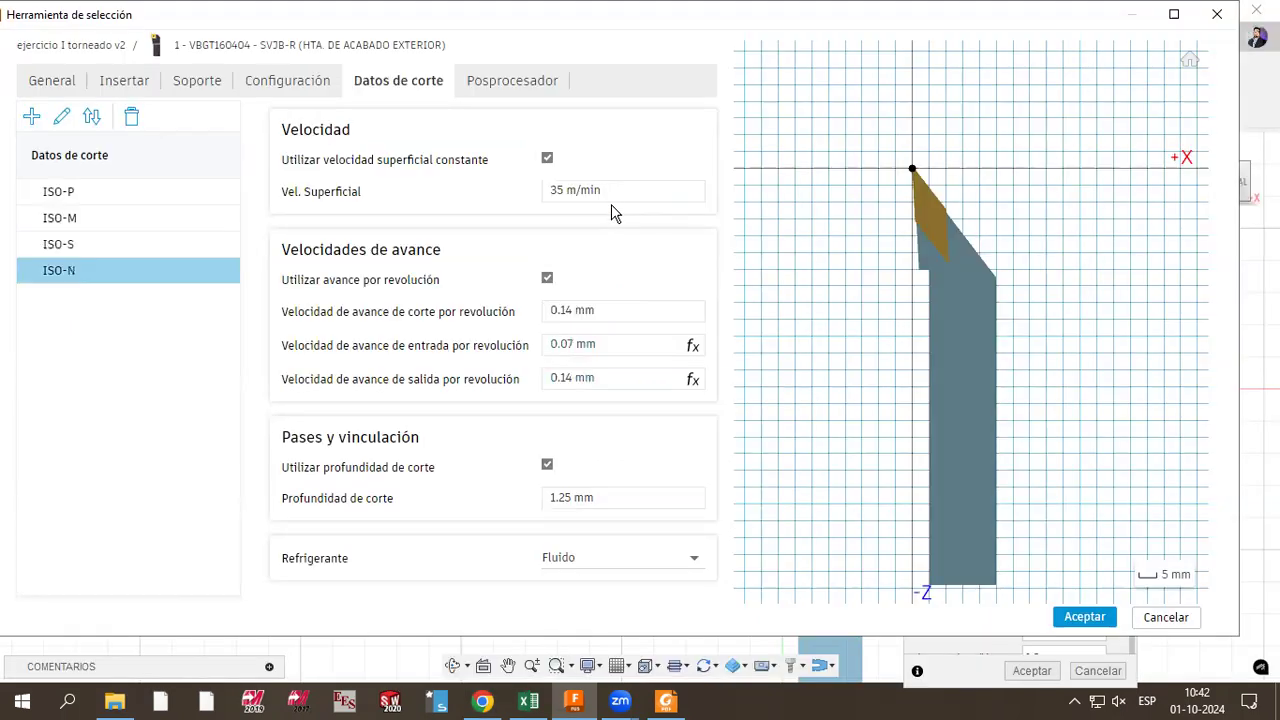
key("alt+Tab")
left_click(618, 190)
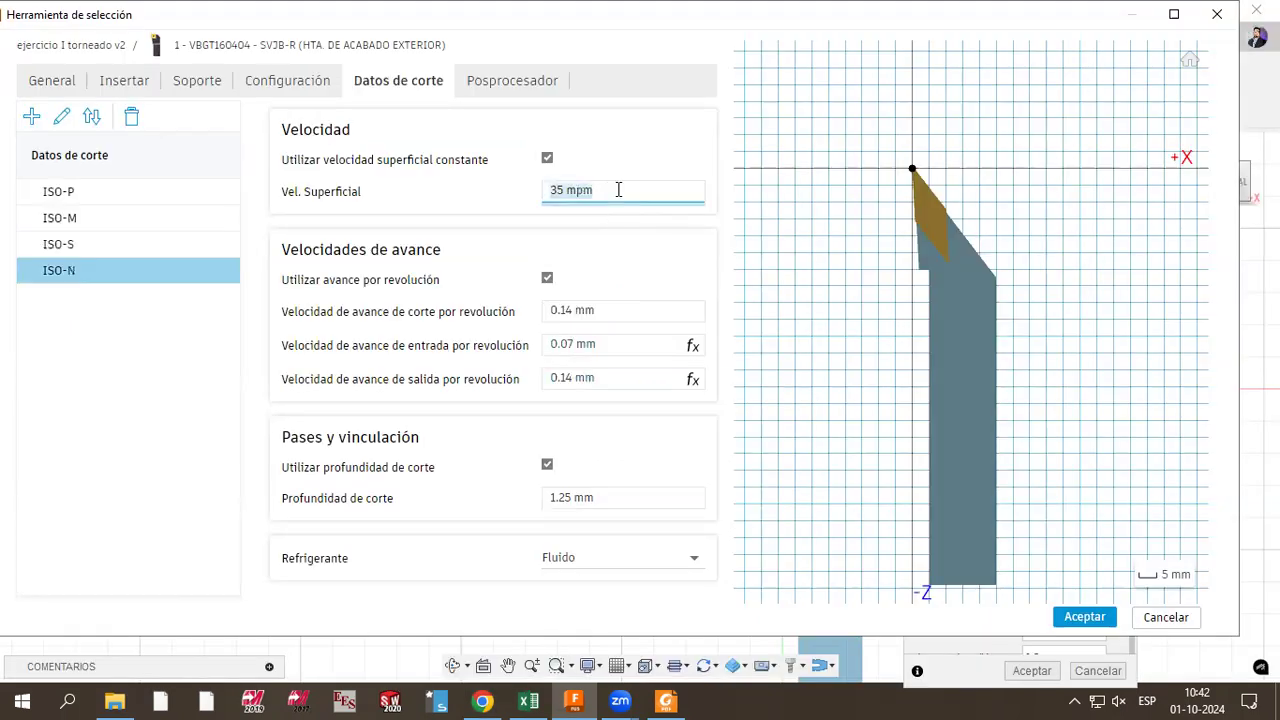
type("475")
key("Return")
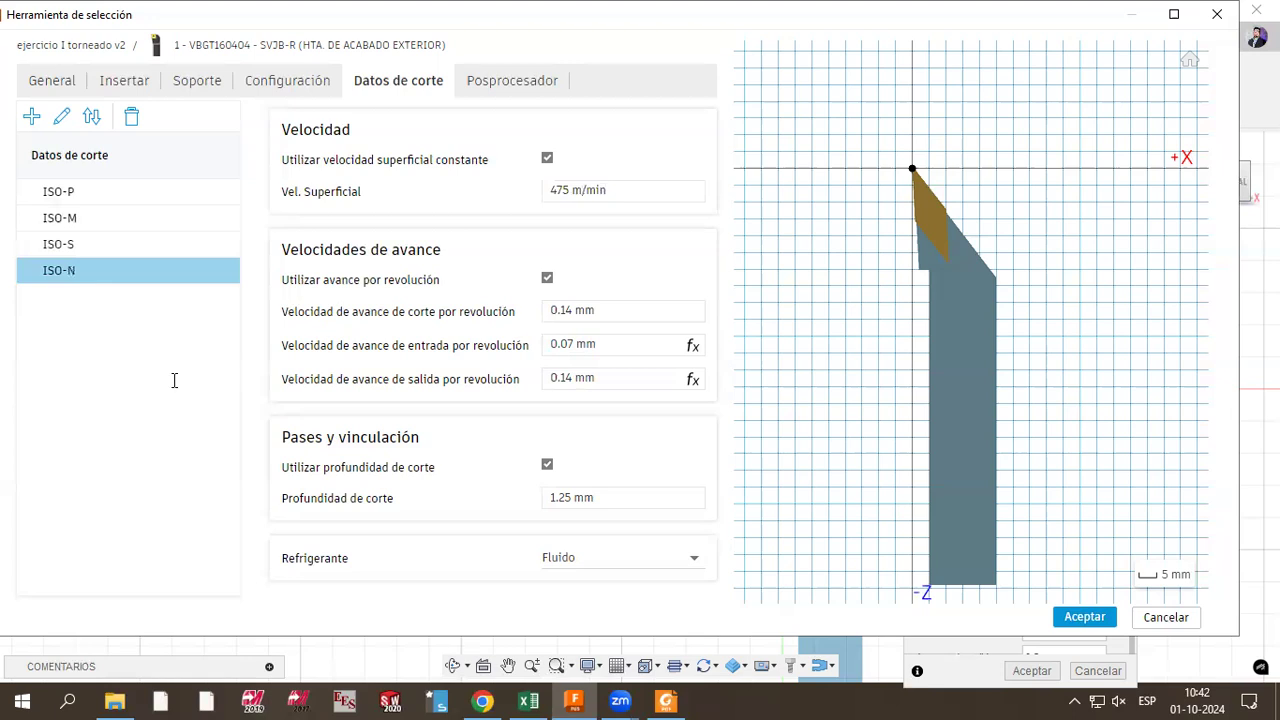
Step: Set the ISO-N preset's cutting feed per revolution to 0.2 mm in Fusion, comparing it with the catalogue's group N values in Chrome
key("alt+Tab")
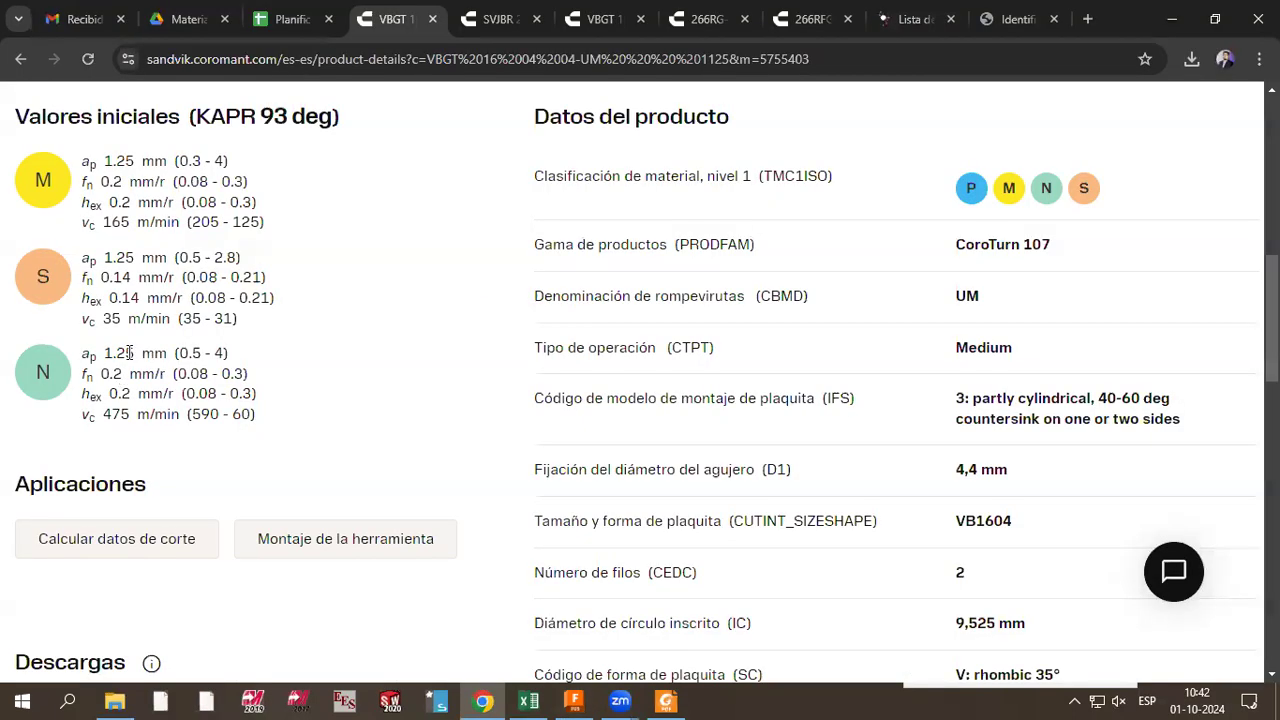
key("alt+Tab")
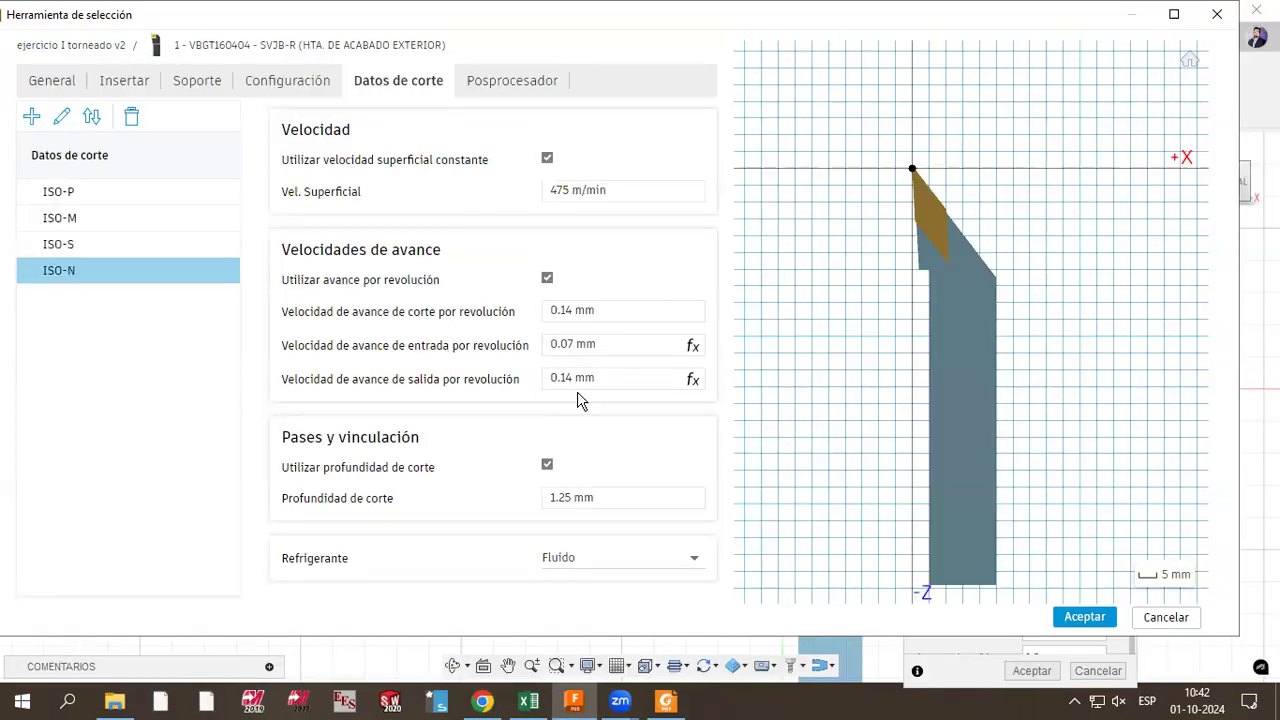
left_click(611, 312)
type(".2")
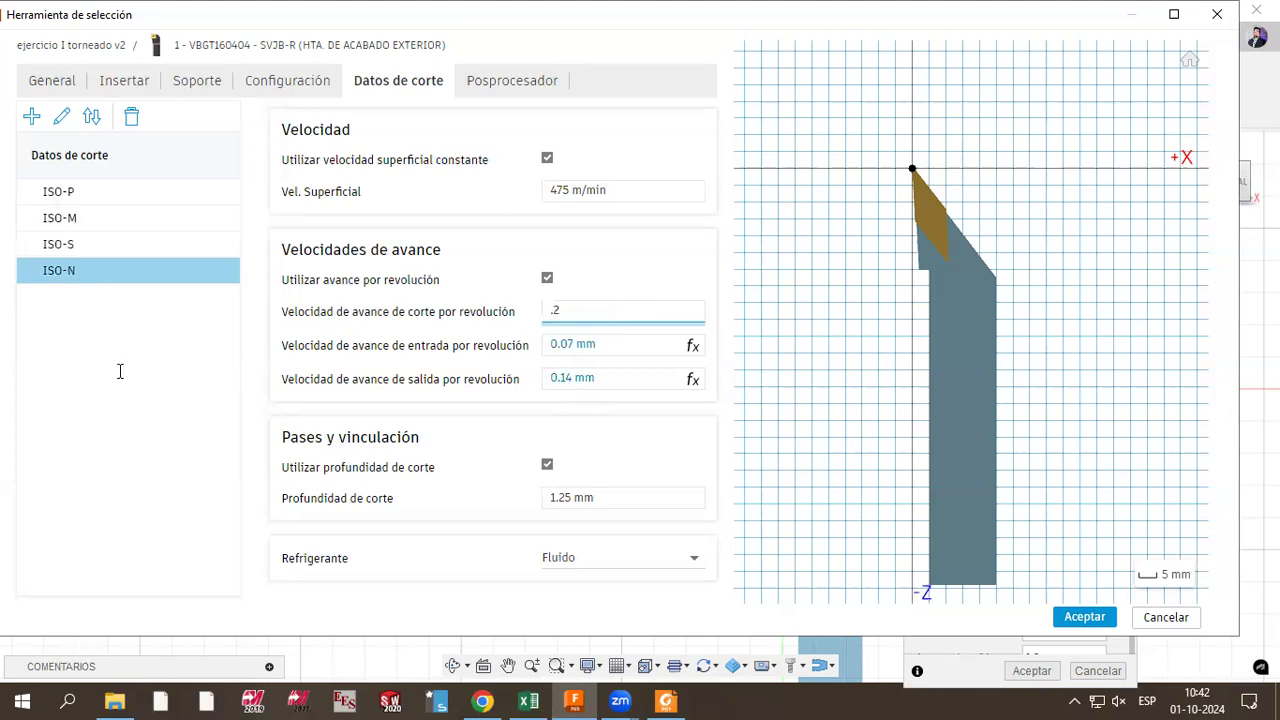
key("alt+Tab")
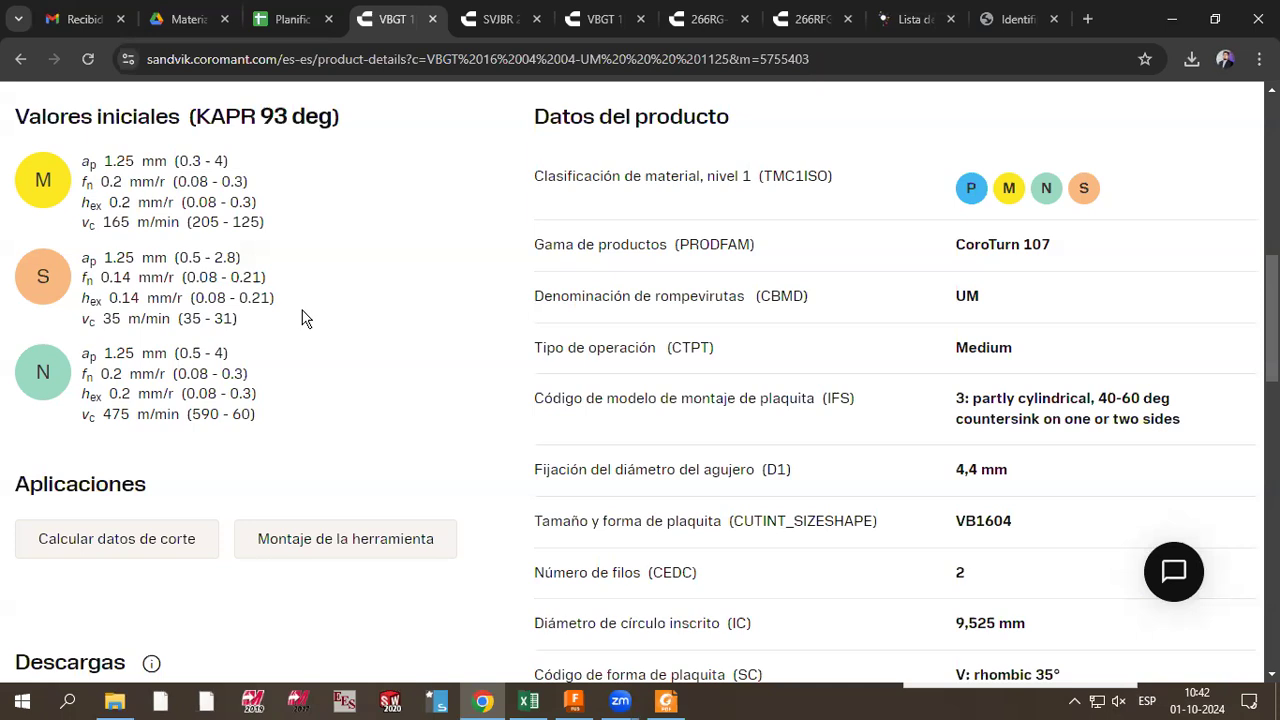
key("alt+Tab")
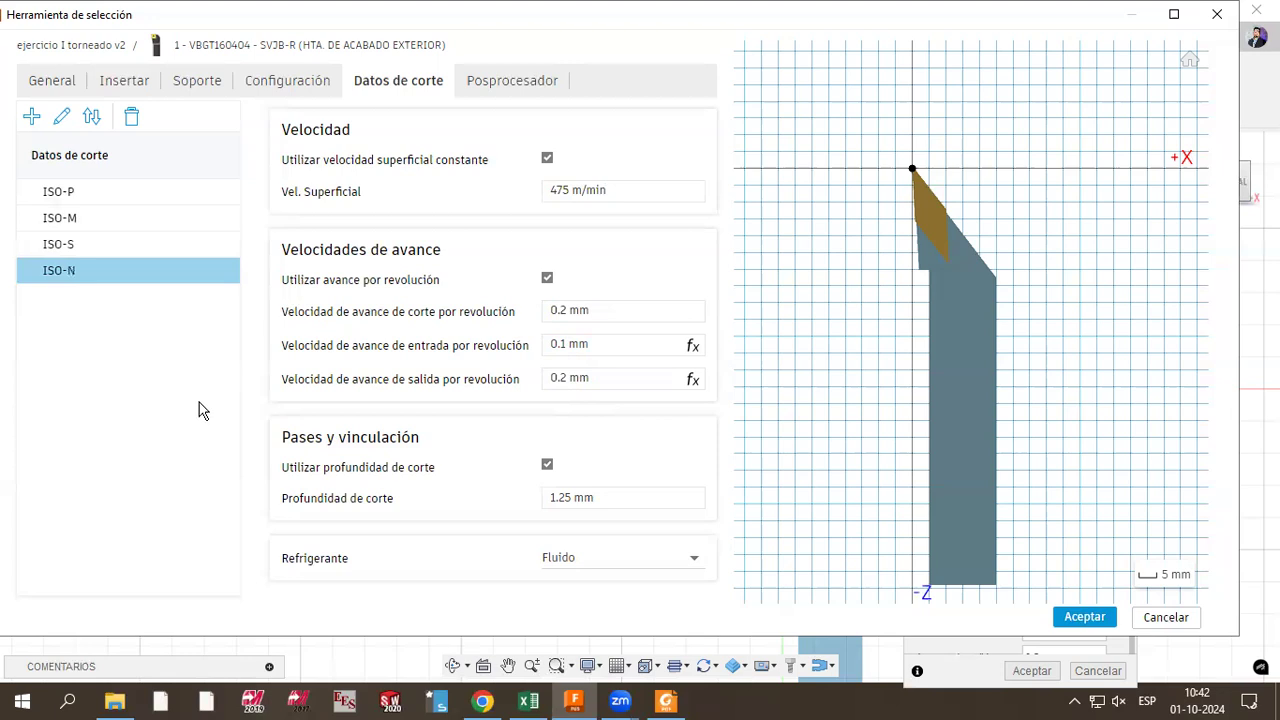
Step: Increase the turret number in the tool's post-processor settings and accept the tool definition
left_click(493, 90)
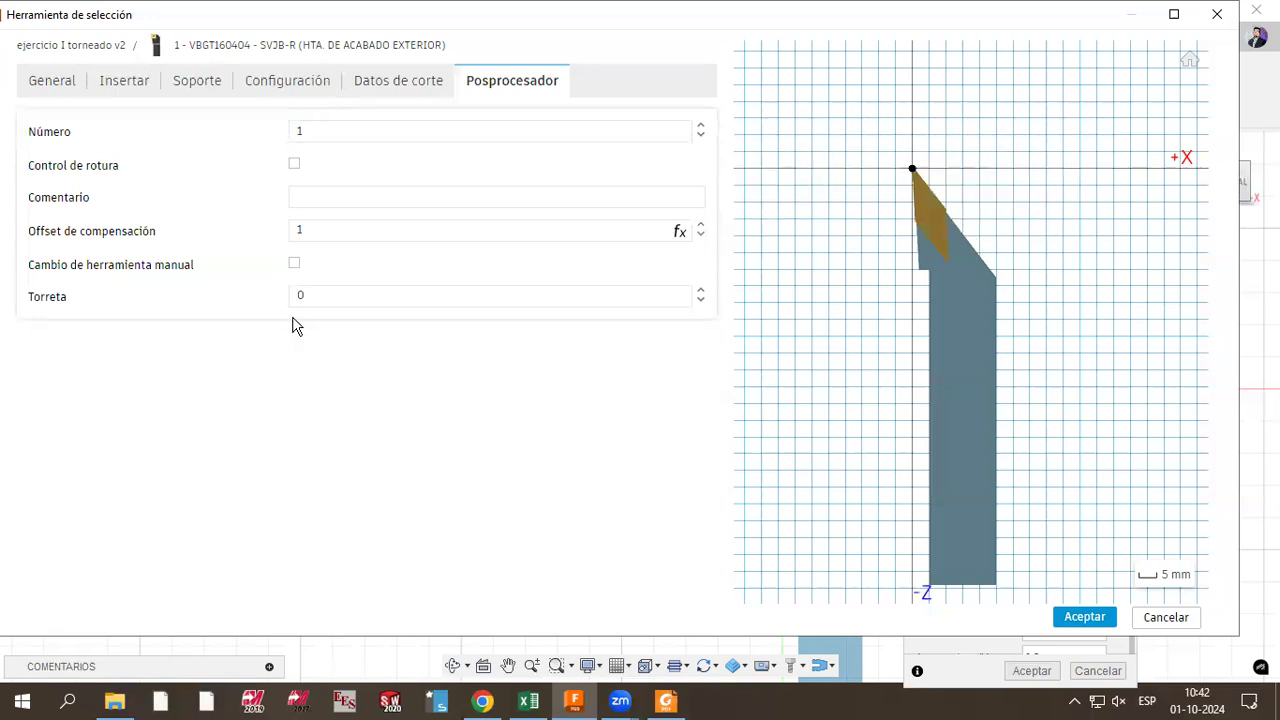
left_click(700, 291)
left_click(1077, 620)
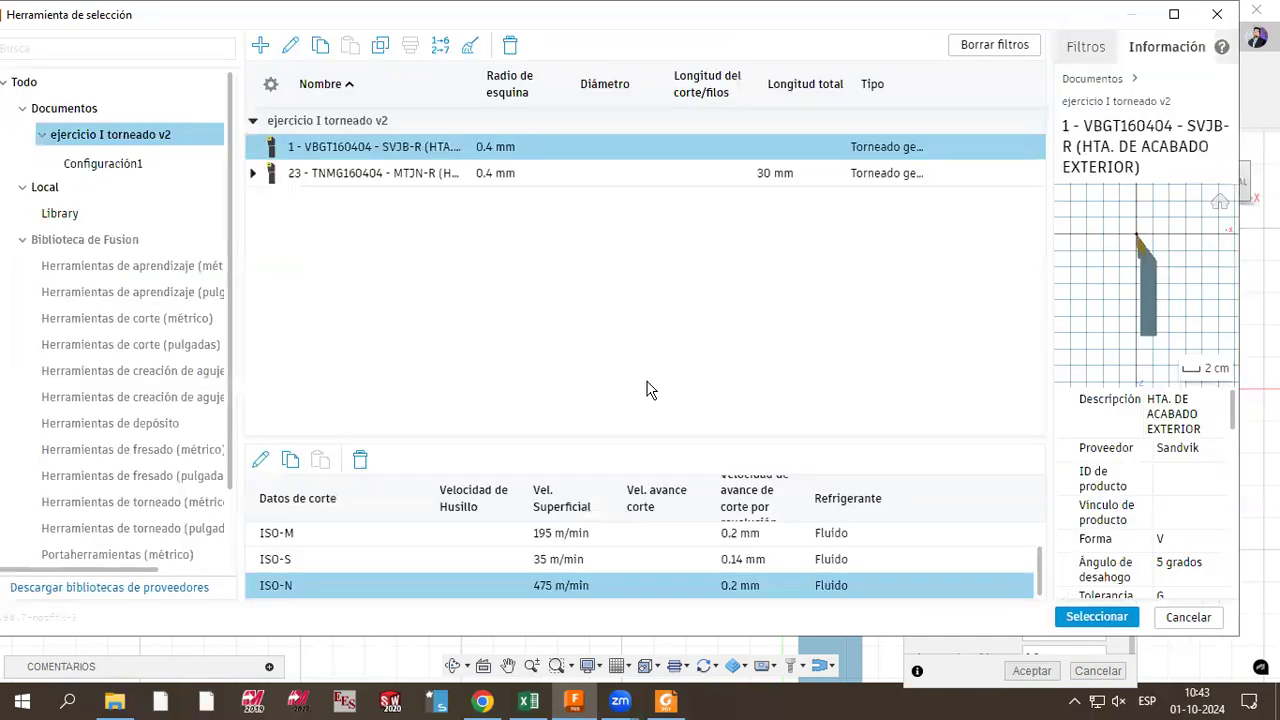
Step: Review the VBGT160404 tool's cutting data presets and select the tool with the ISO-P preset for the profile finishing operation
scroll(435, 578, "up", 1)
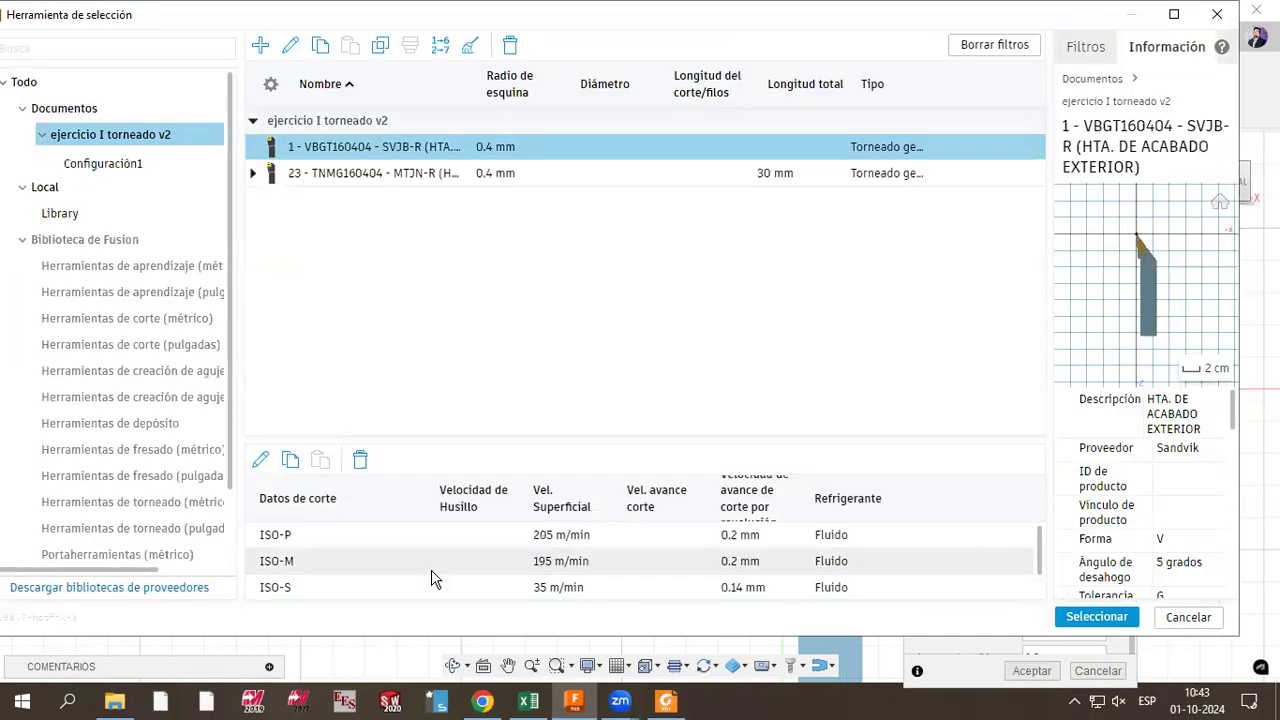
left_click(357, 544)
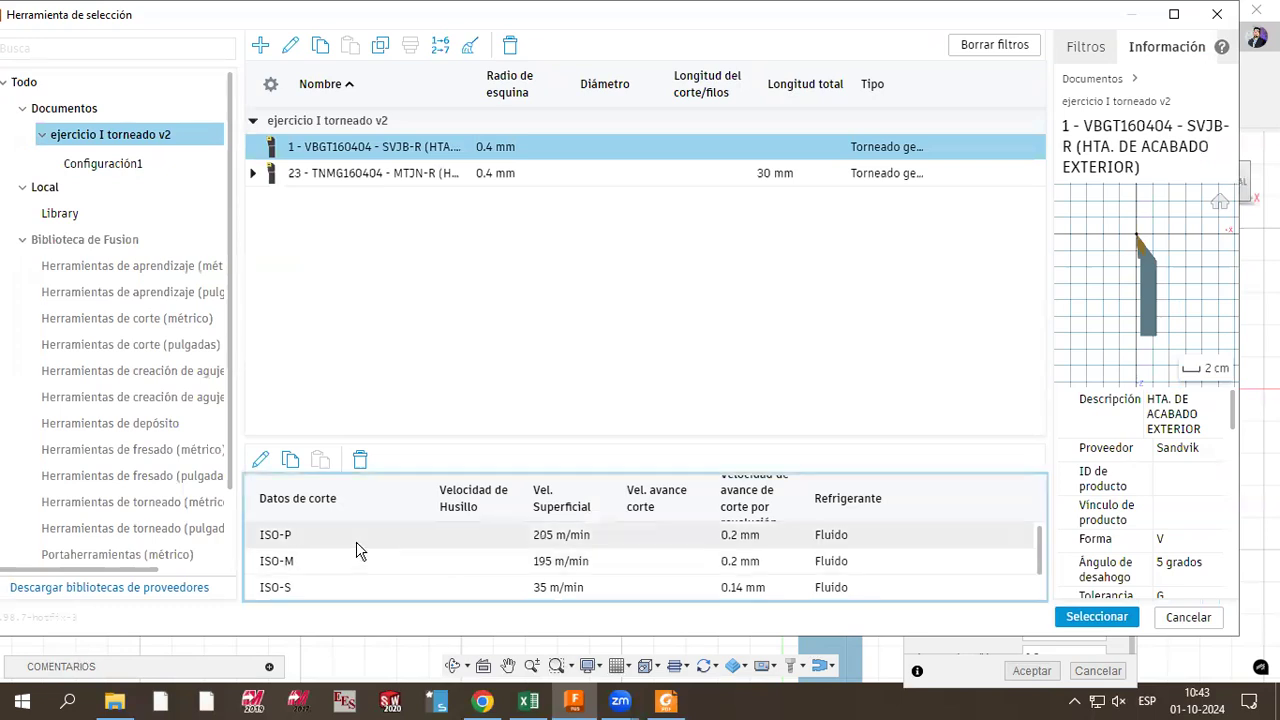
left_click(316, 586)
scroll(294, 580, "down", 1)
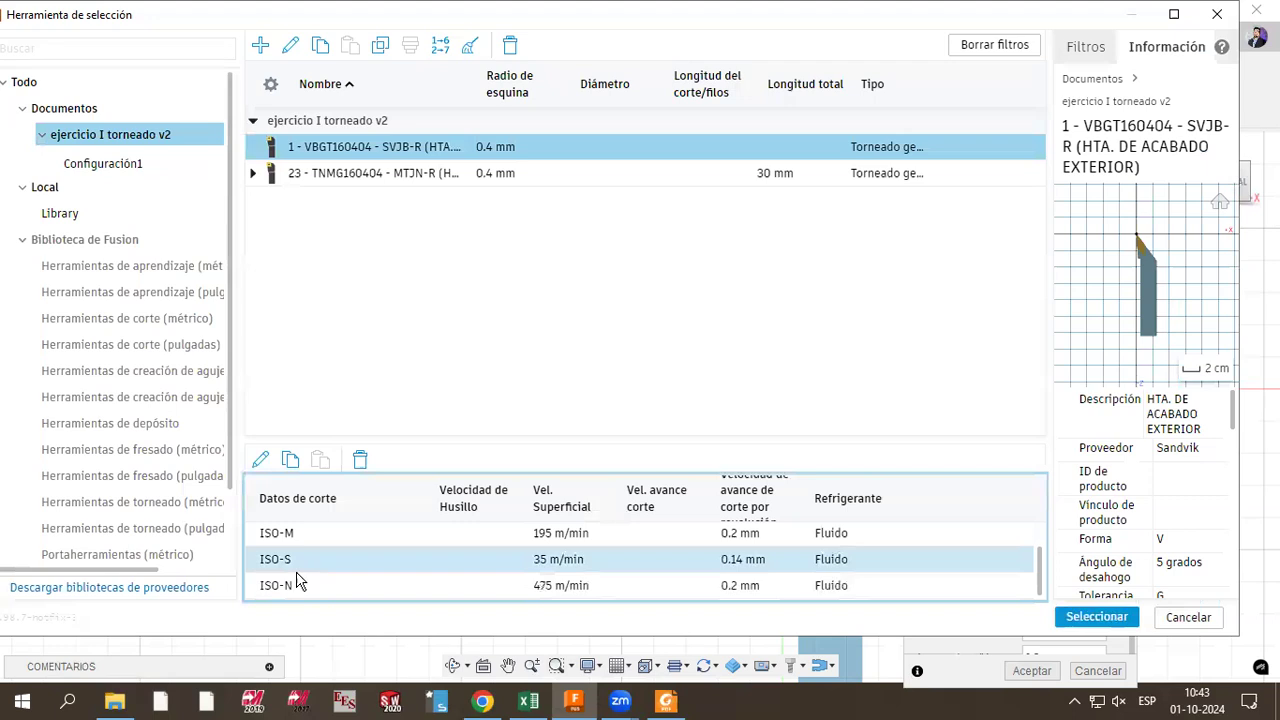
scroll(326, 573, "up", 1)
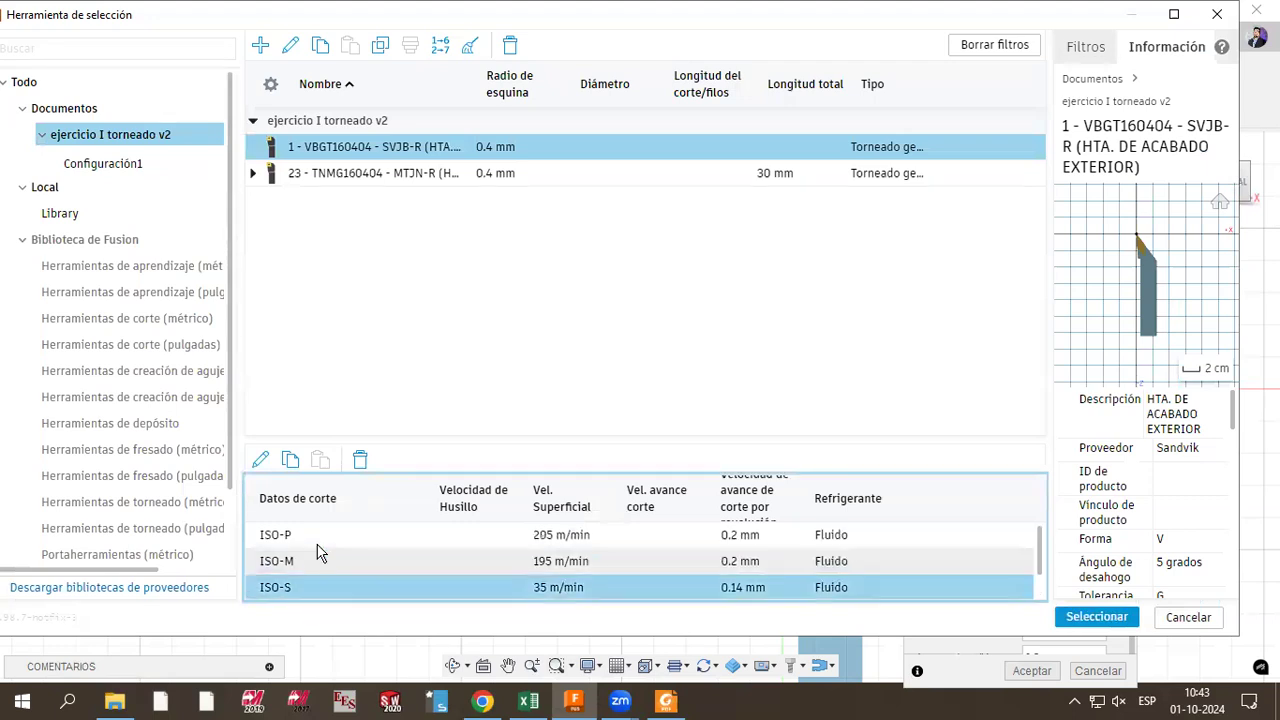
left_click(735, 536)
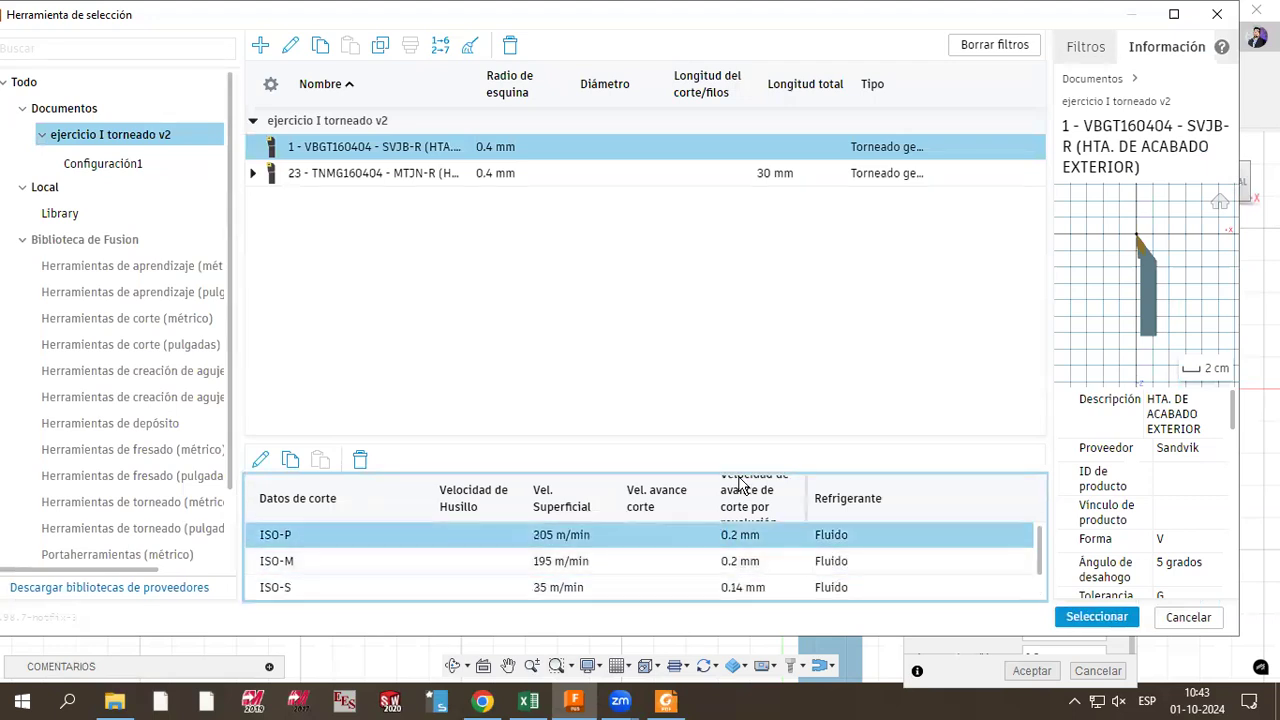
left_click(743, 541)
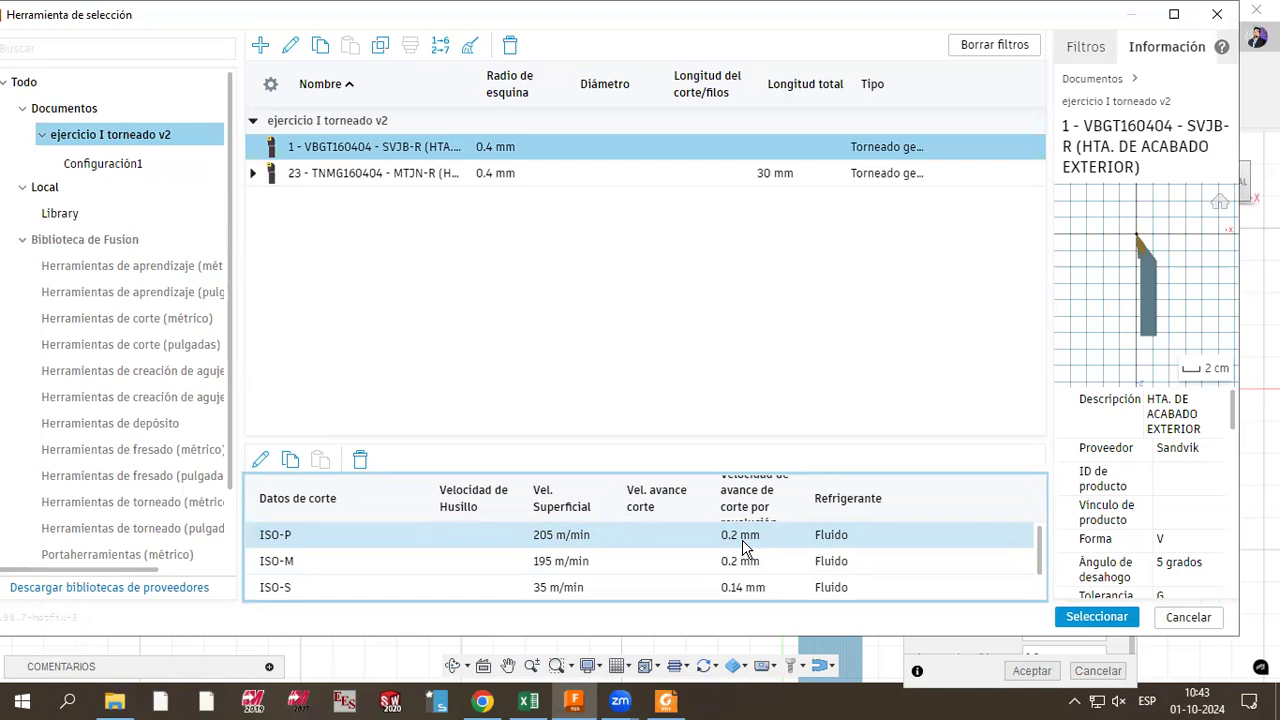
left_click(465, 542)
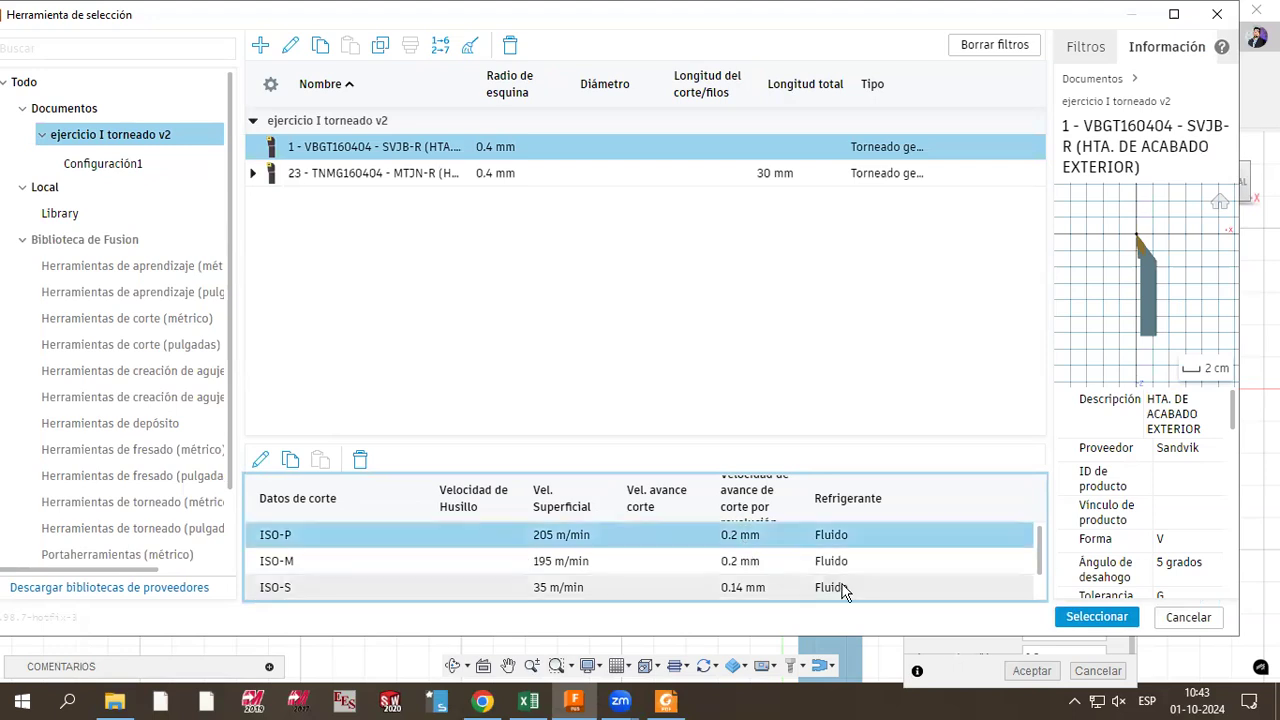
left_click(1075, 616)
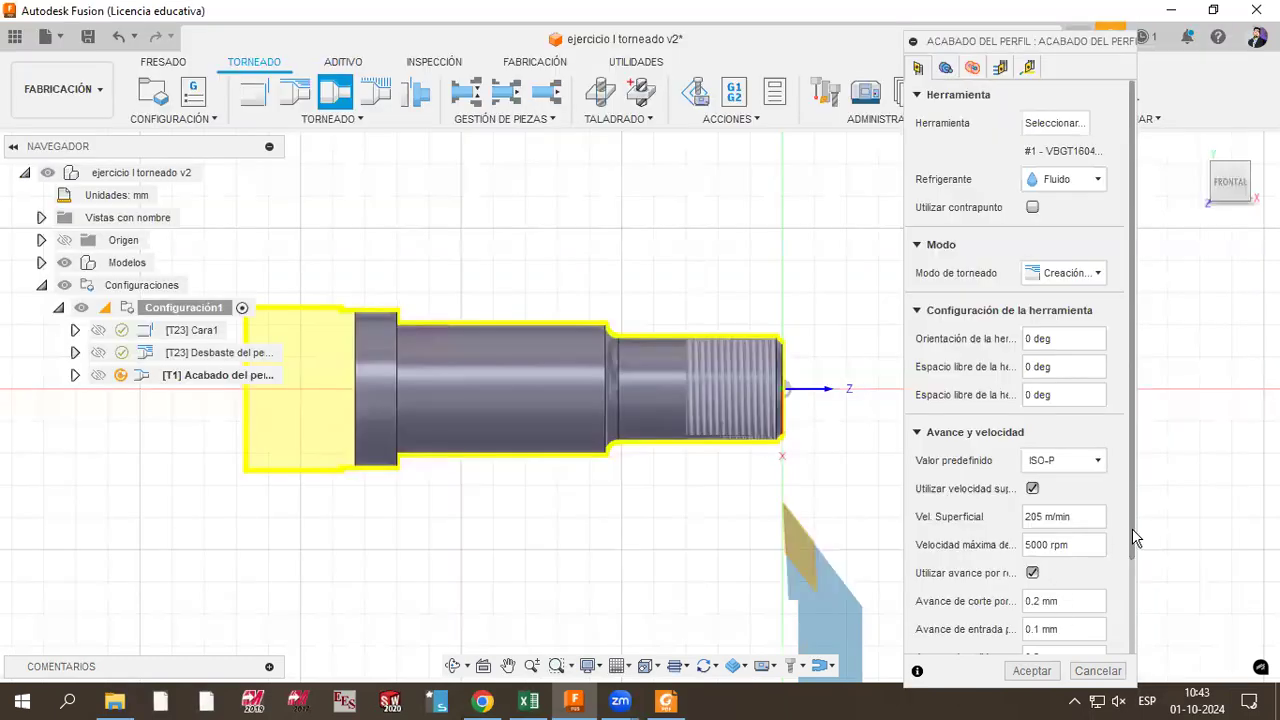
Step: Set the profile finishing operation's cutting feed per revolution to 0.101 mm
scroll(1123, 625, "down", 2)
scroll(1082, 617, "down", 1)
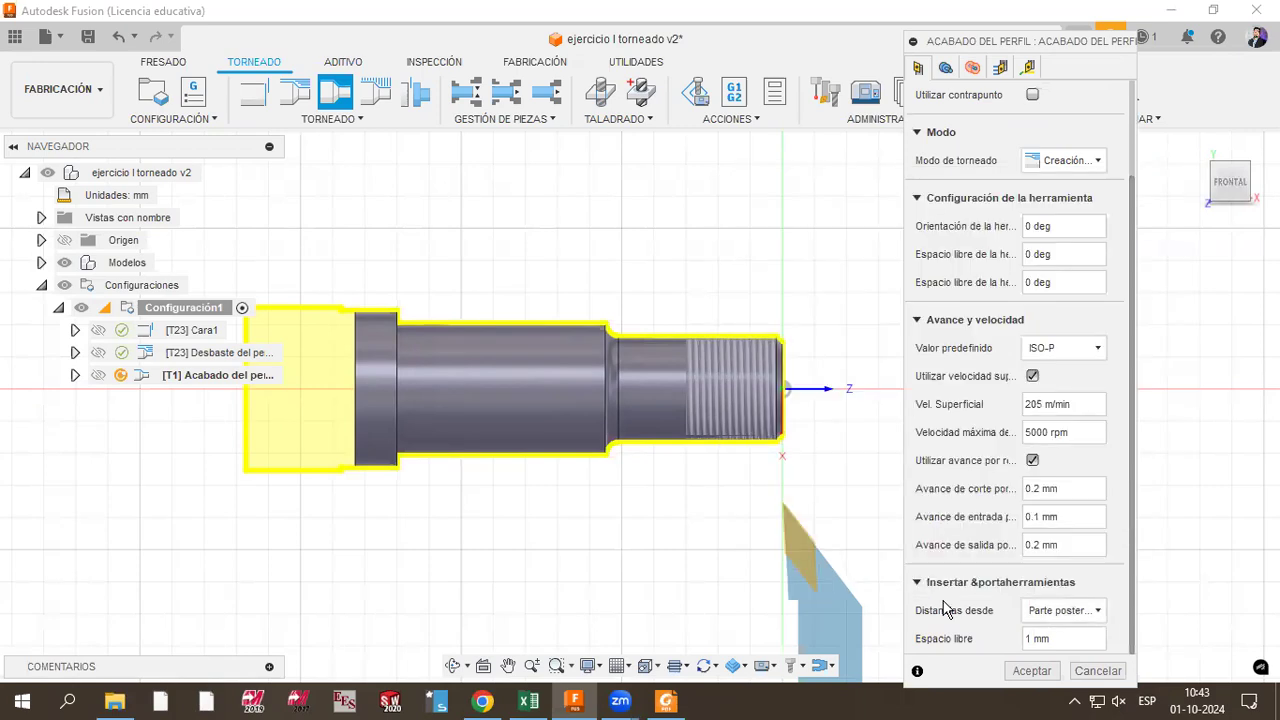
left_click(1068, 489)
type("0.101")
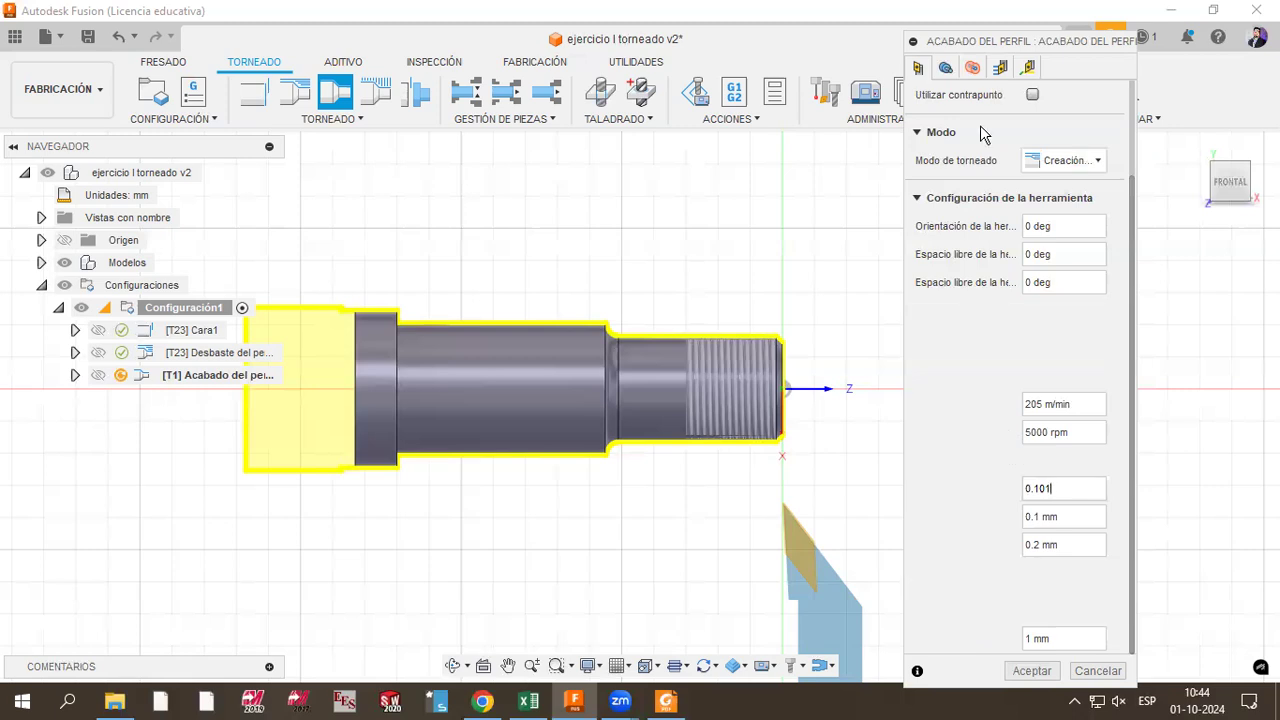
Step: Add a cutting data preset named Ra to the VBGT160404 finishing tool with a cutting feed per revolution of 0.101 mm
scroll(1010, 132, "up", 2)
left_click(1040, 123)
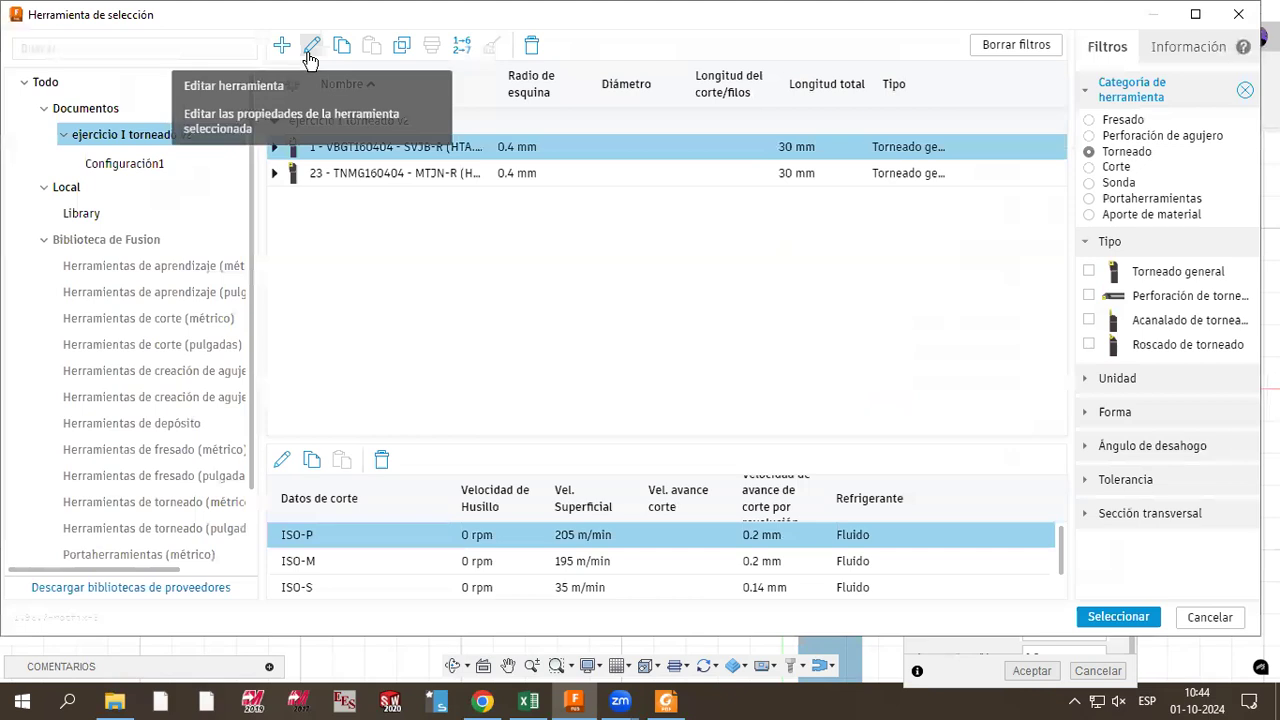
left_click(309, 50)
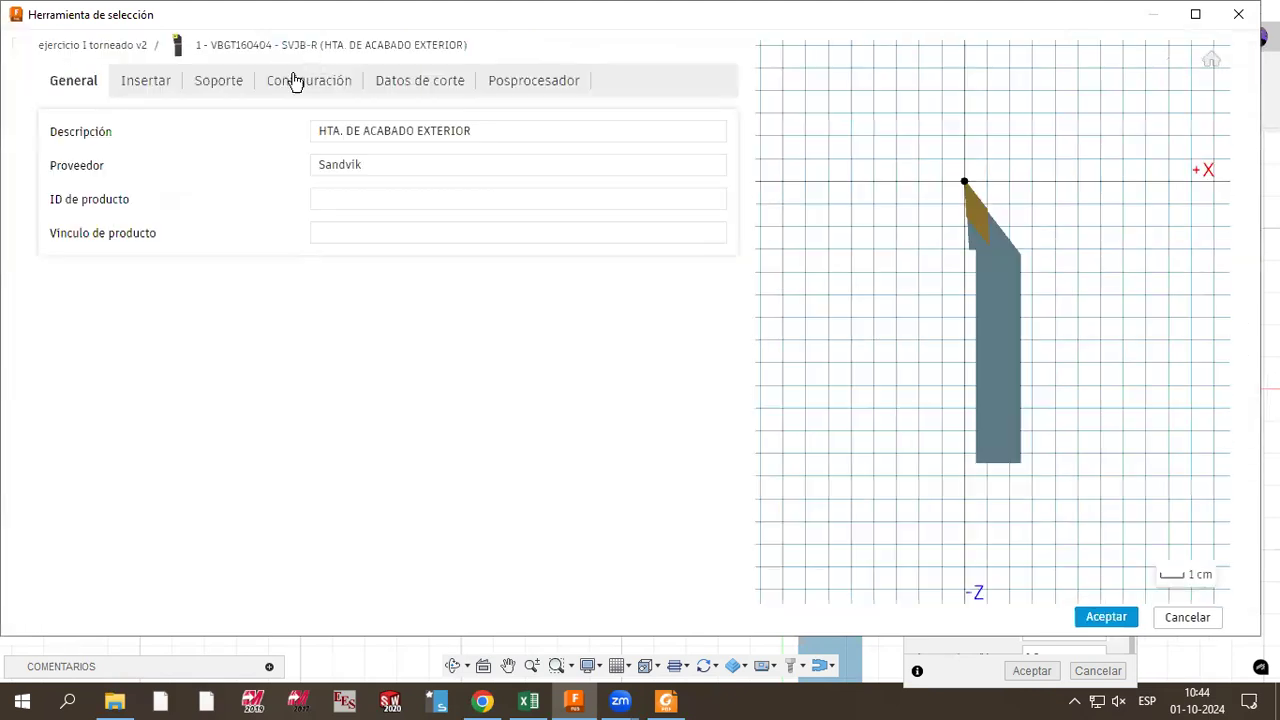
left_click(392, 88)
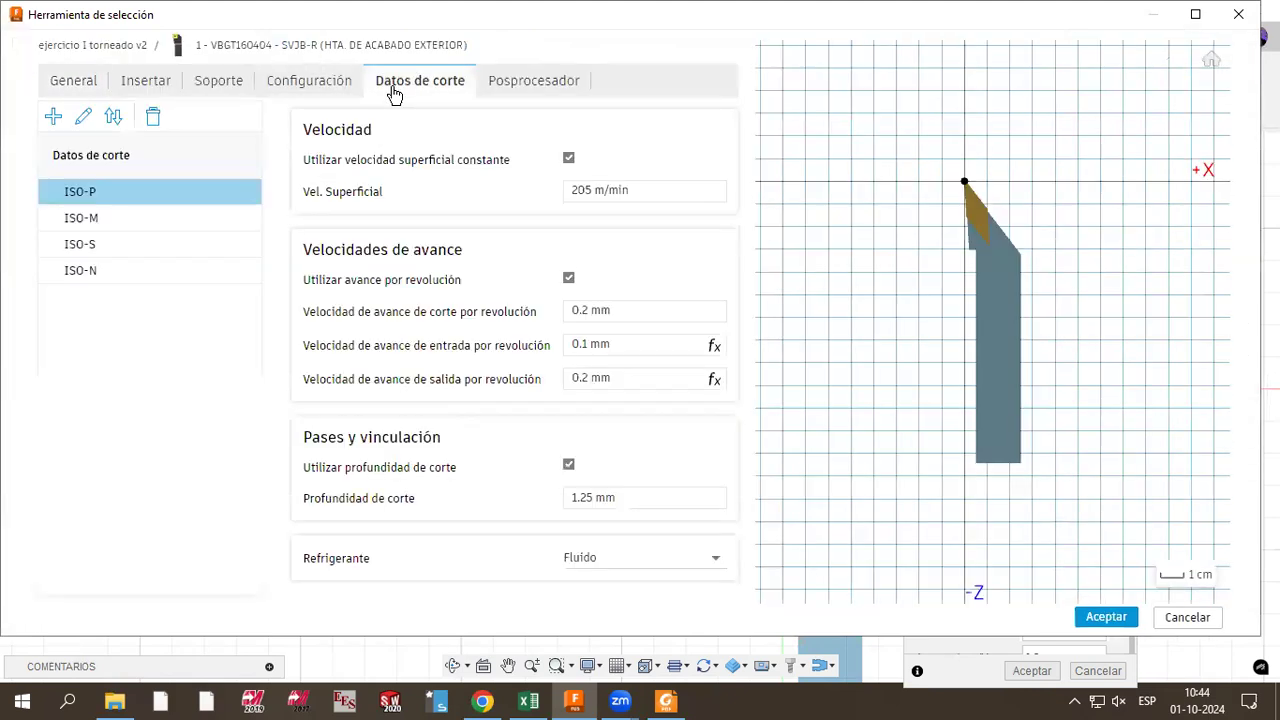
left_click(54, 118)
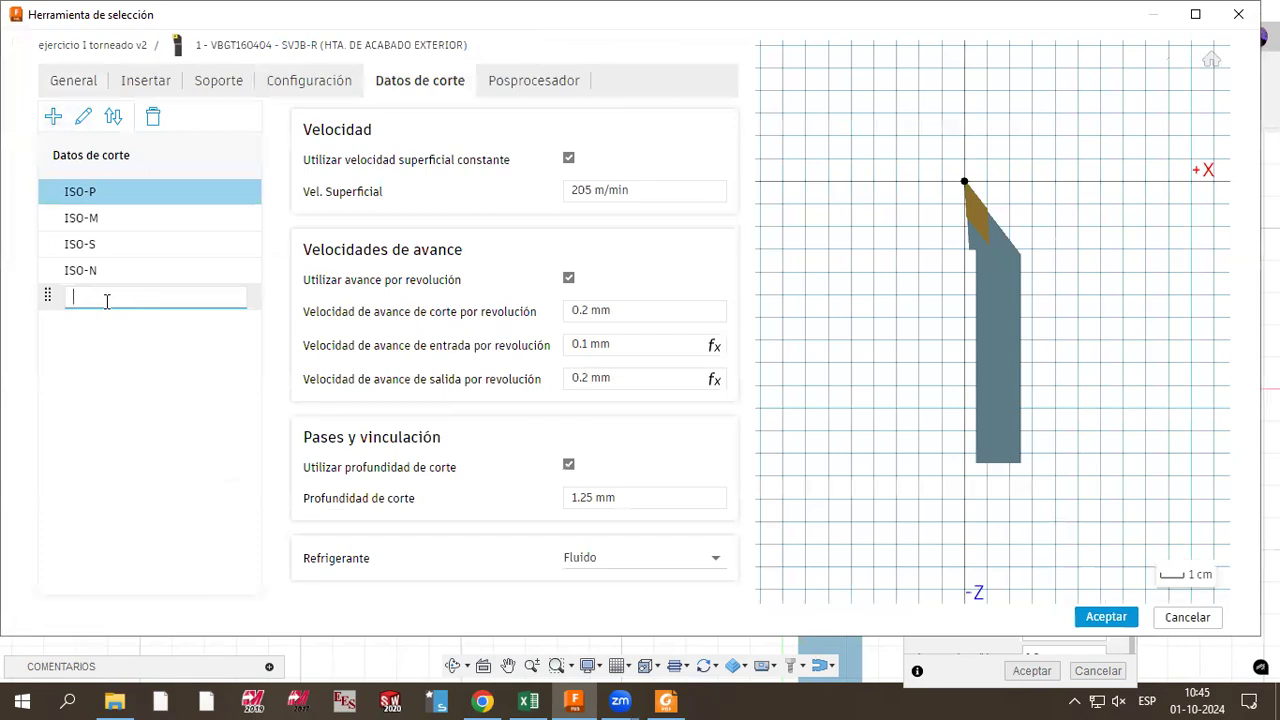
type("Ra")
left_click(604, 314)
type("0.101")
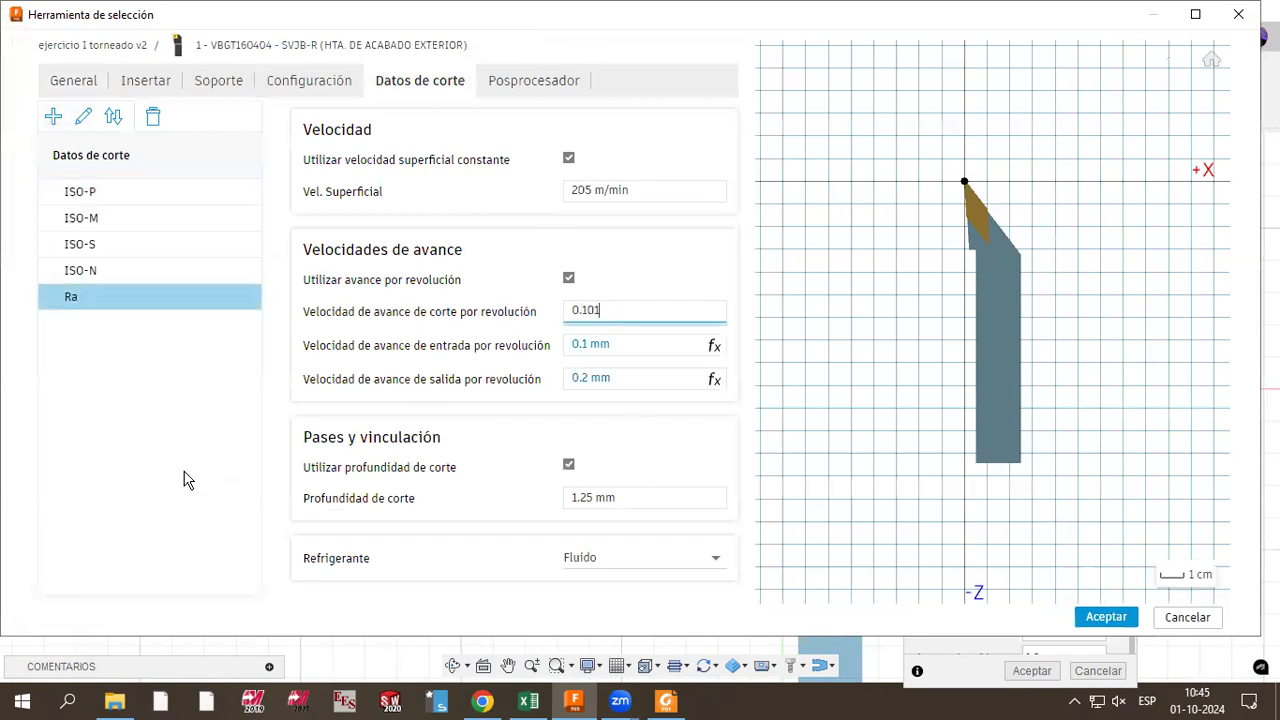
left_click(149, 480)
left_click(630, 310)
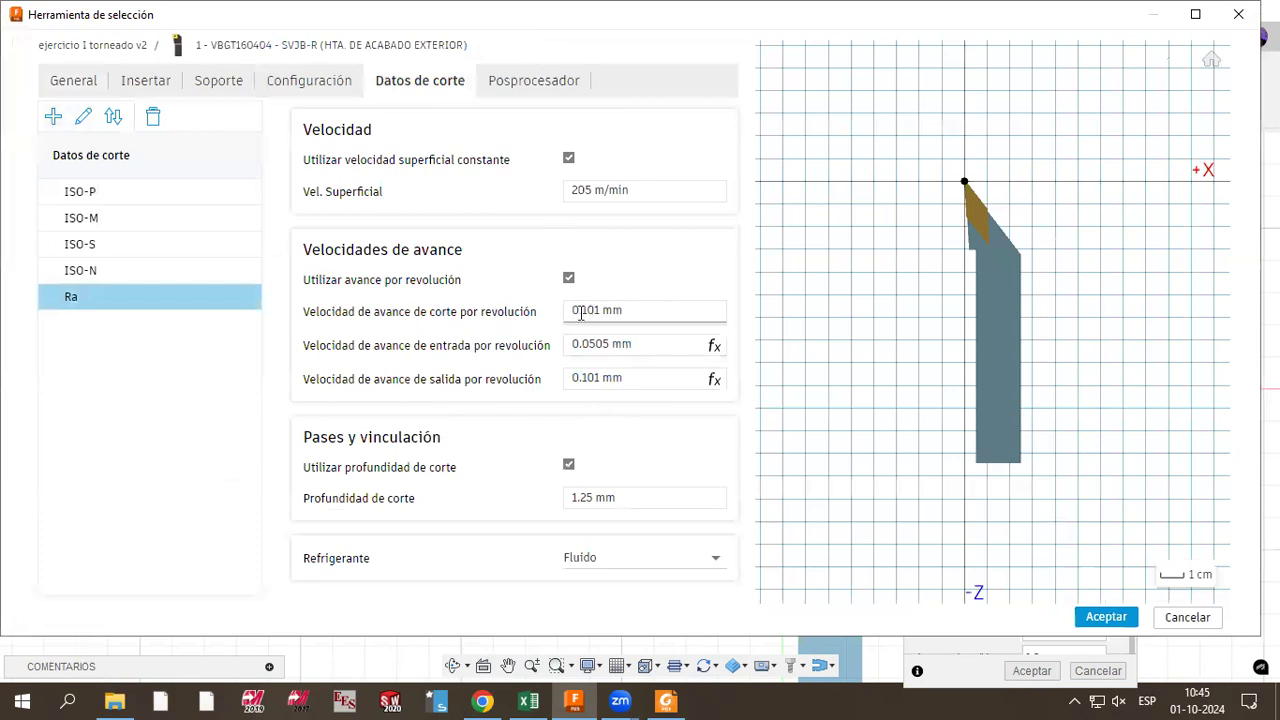
Step: Rename the Ra cutting data preset as Ra 0.8 and accept the tool definition
left_click(129, 314)
double_click(126, 305)
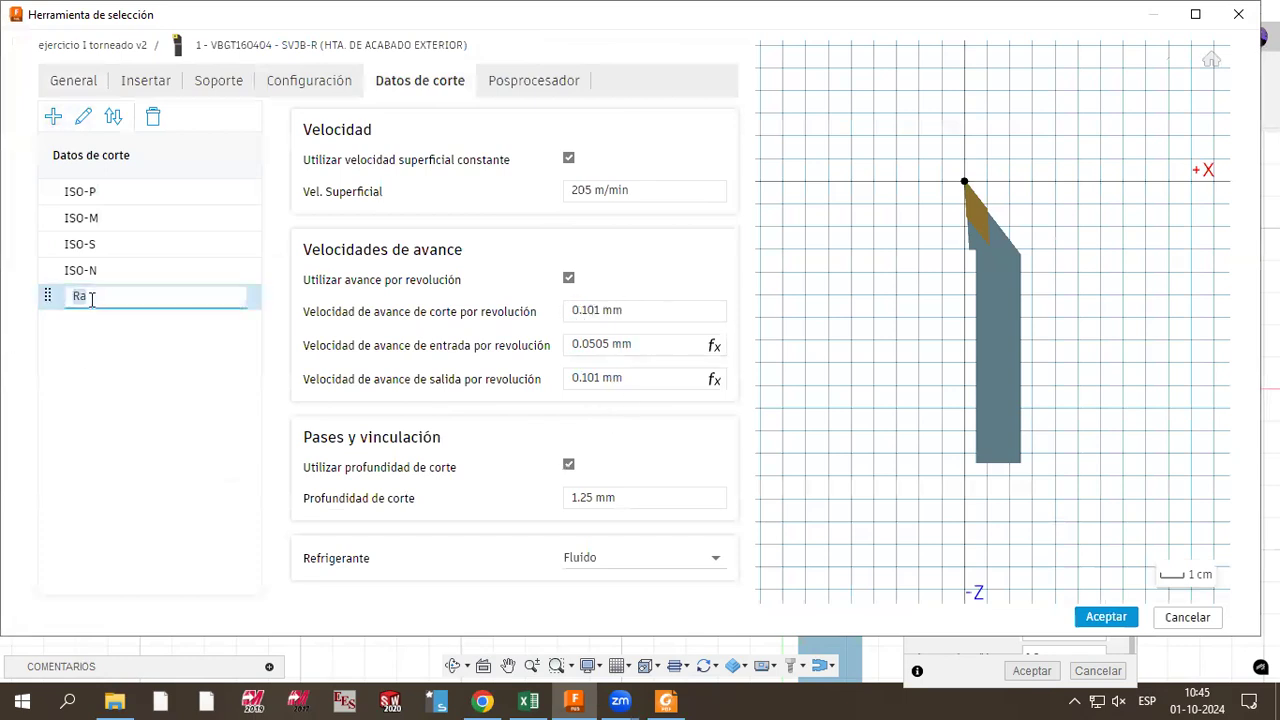
key("Home")
type("0.8")
key("Return")
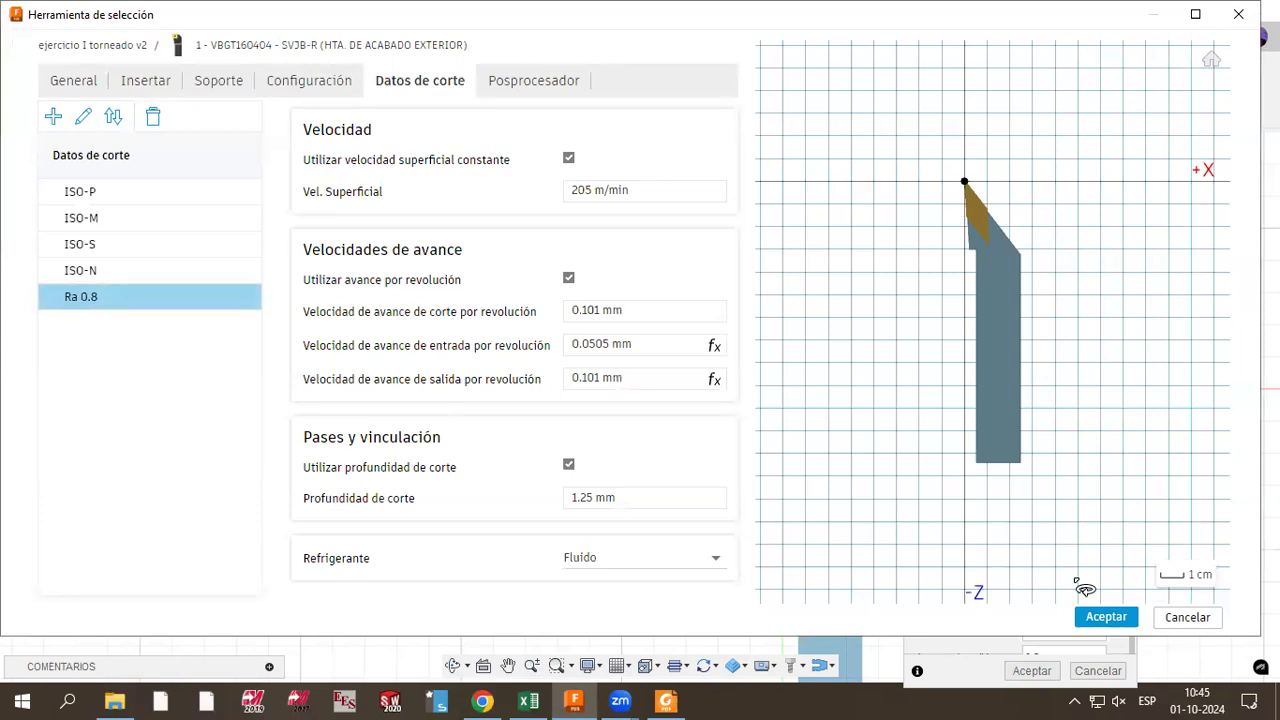
left_click(1115, 620)
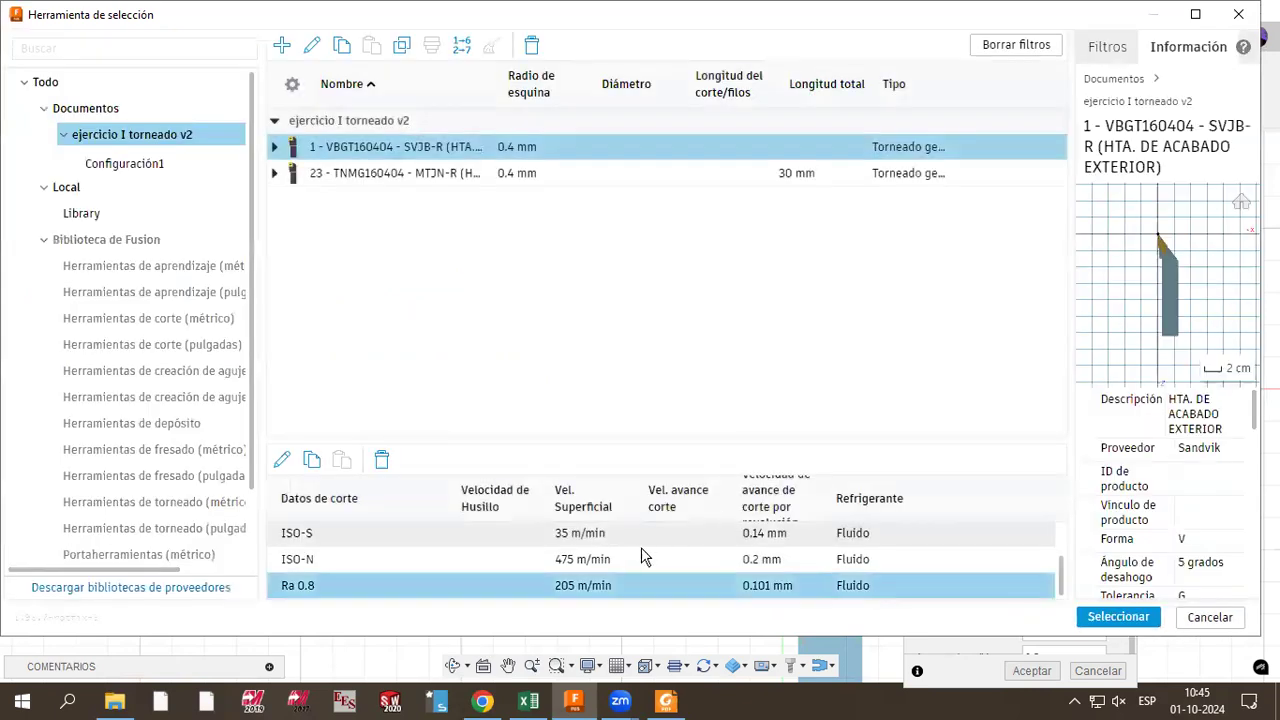
Step: Select the VBGT160404 tool with the Ra 0.8 preset for the profile finishing operation and review its feeds and speeds
left_click(330, 585)
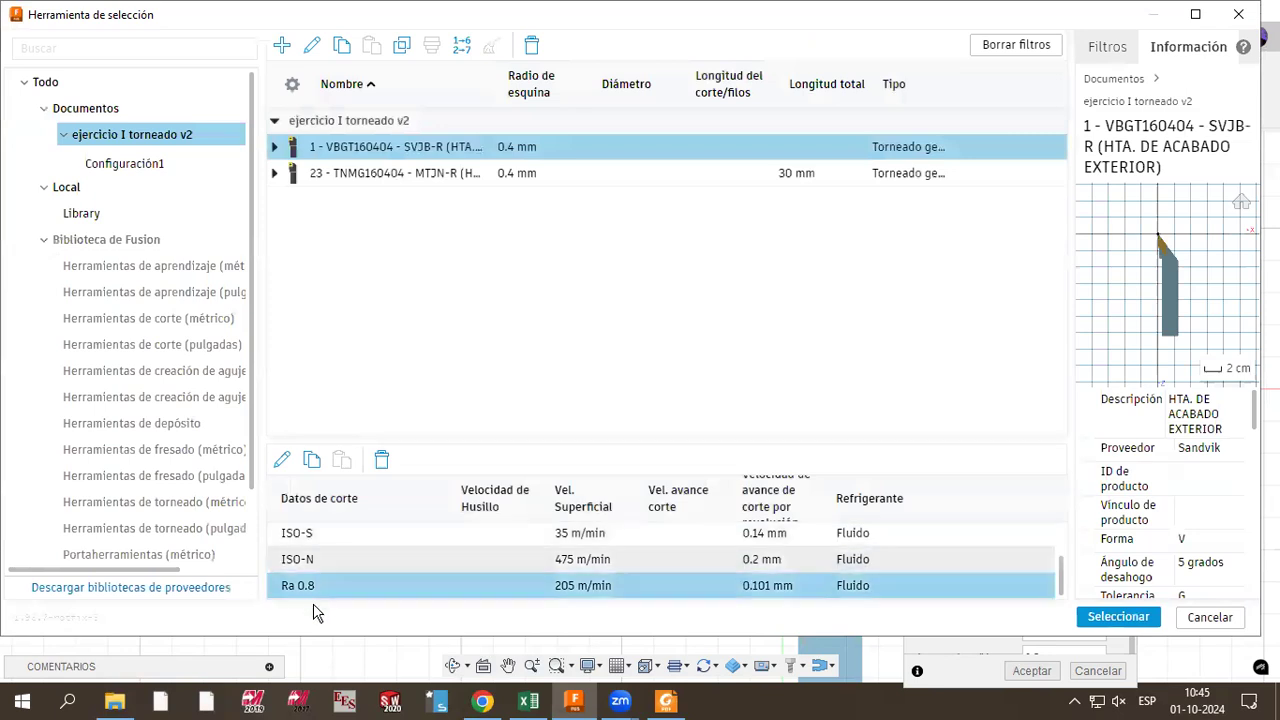
left_click(1138, 617)
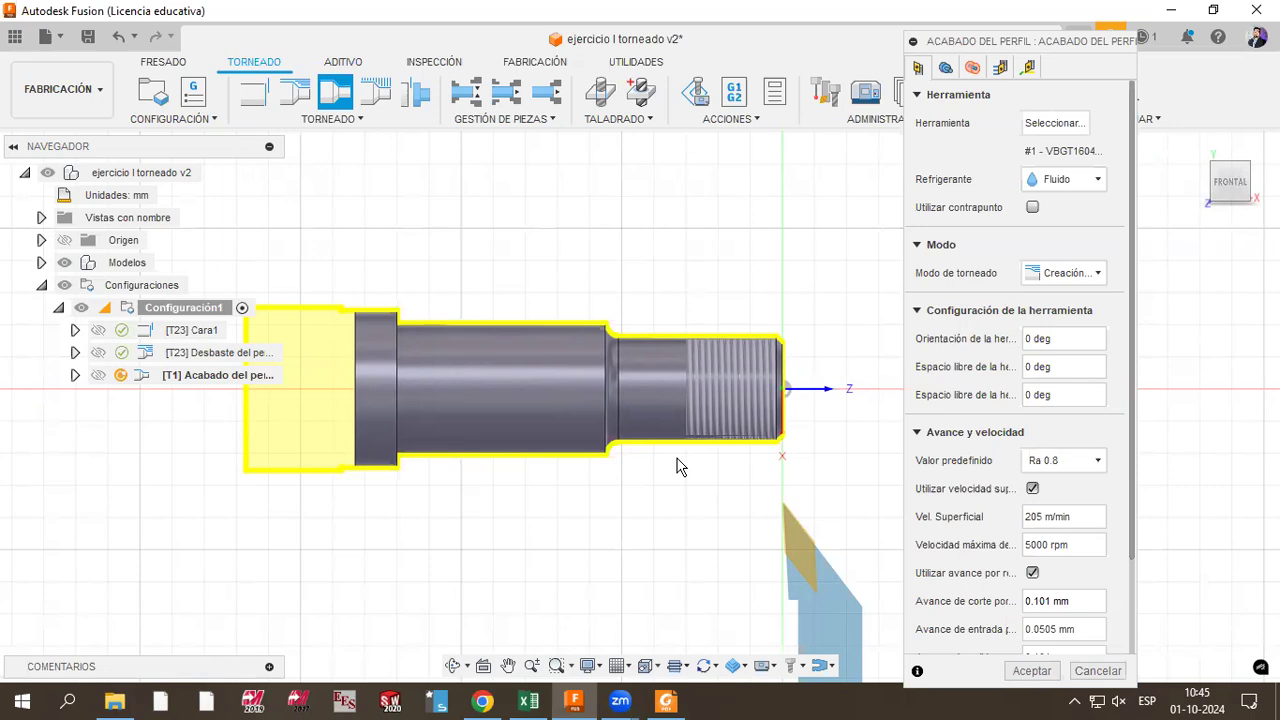
left_click(1095, 462)
left_click(1066, 574)
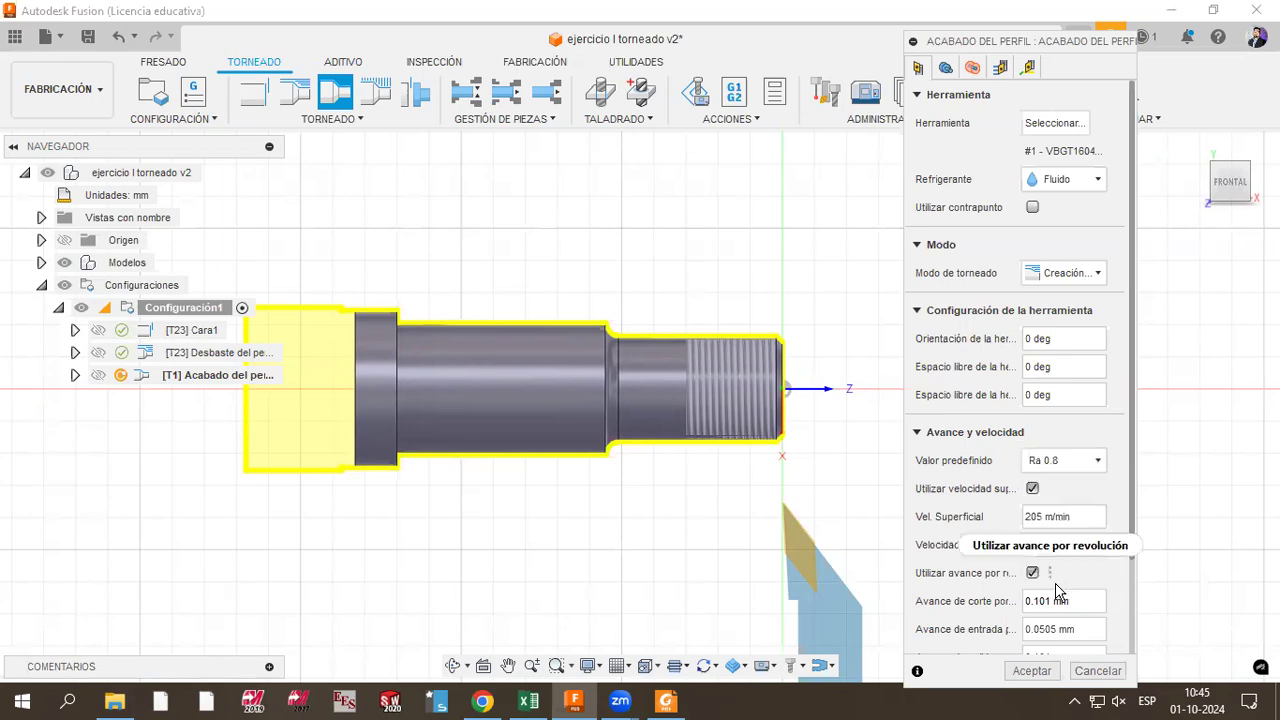
scroll(1045, 530, "down", 1)
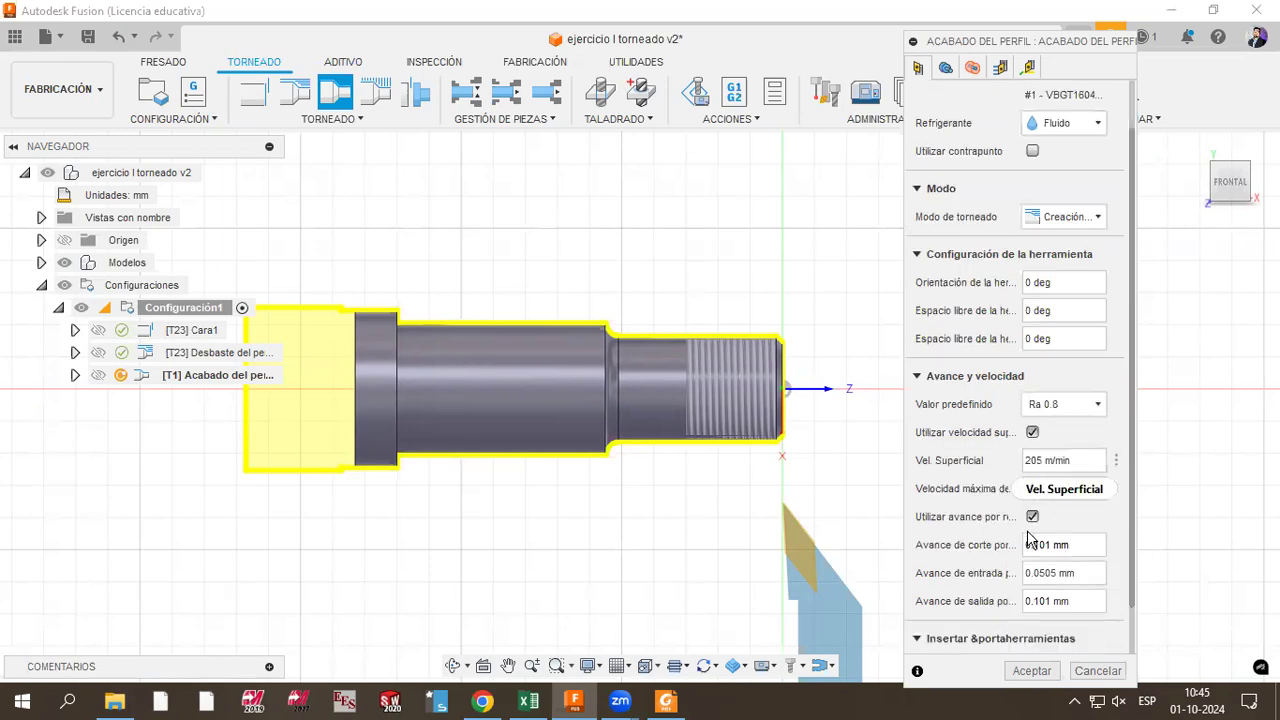
mouse_move(1037, 555)
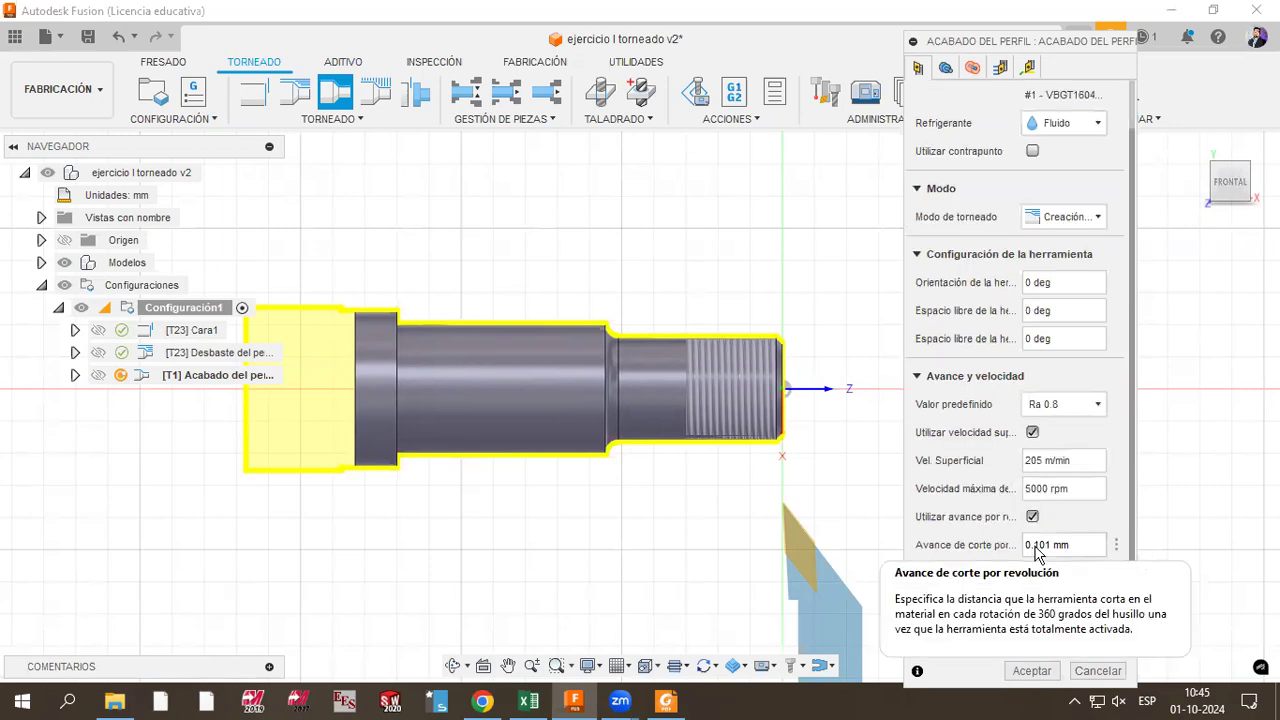
left_click(945, 68)
left_click(920, 70)
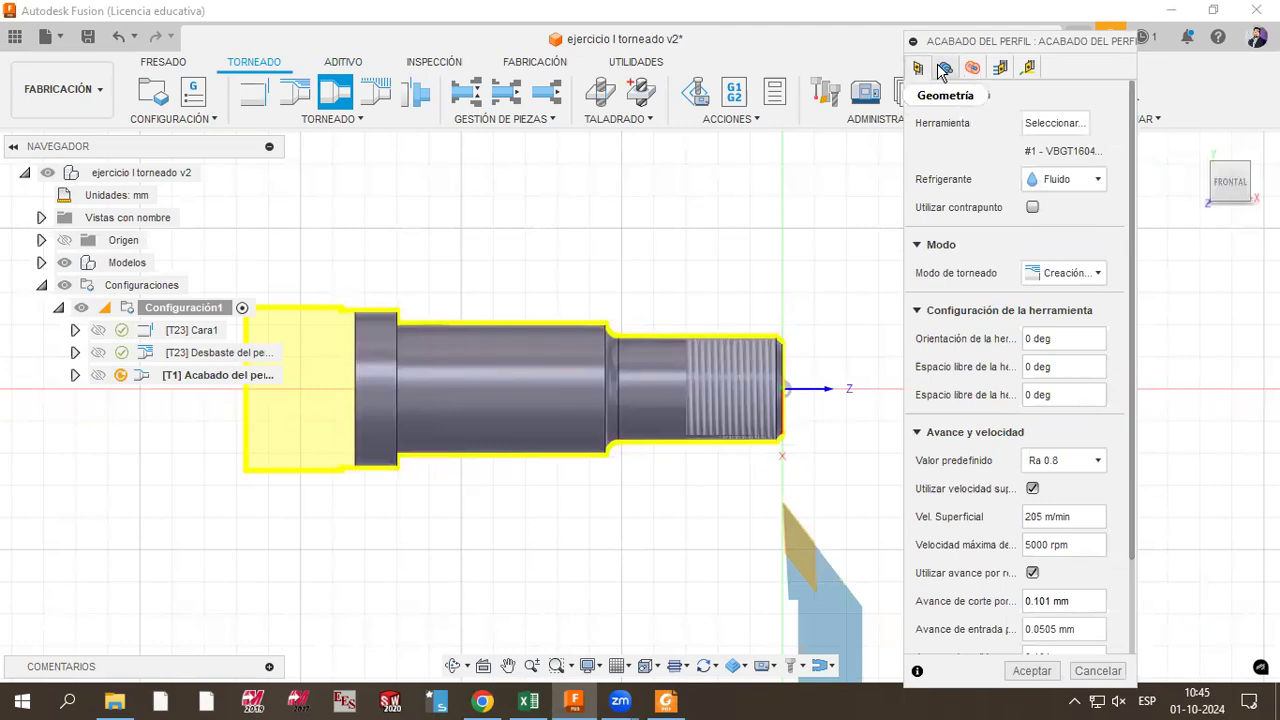
Step: Move the back limit of the profile finishing geometry outward past the collar to an offset of -4 mm
left_click(943, 69)
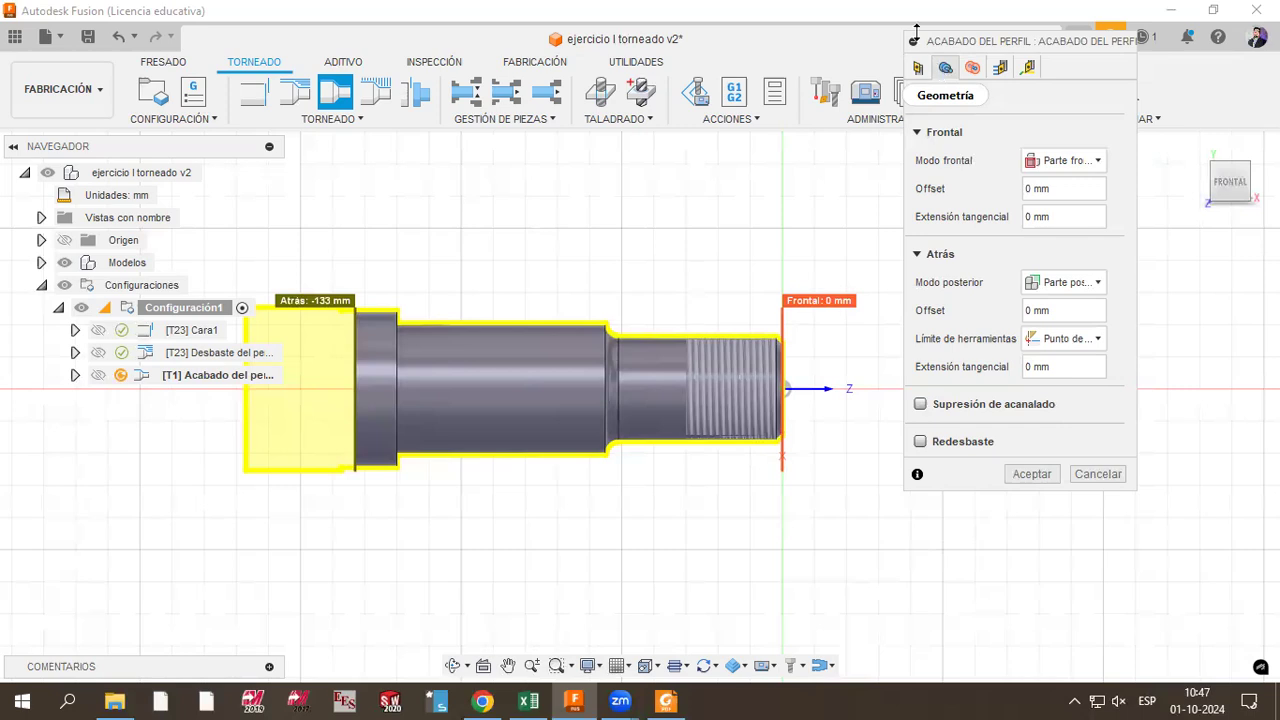
scroll(820, 337, "down", 2)
scroll(640, 322, "up", 2)
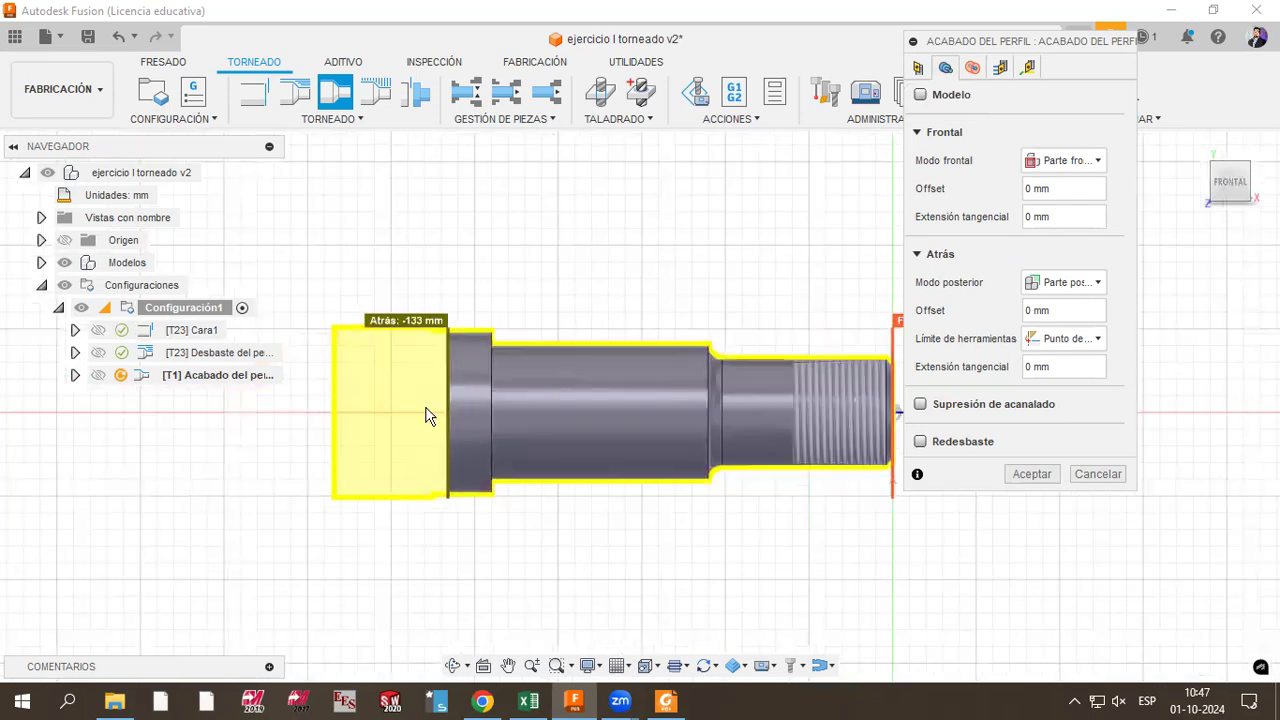
scroll(430, 410, "down", 1)
scroll(500, 340, "up", 4)
scroll(444, 331, "up", 3)
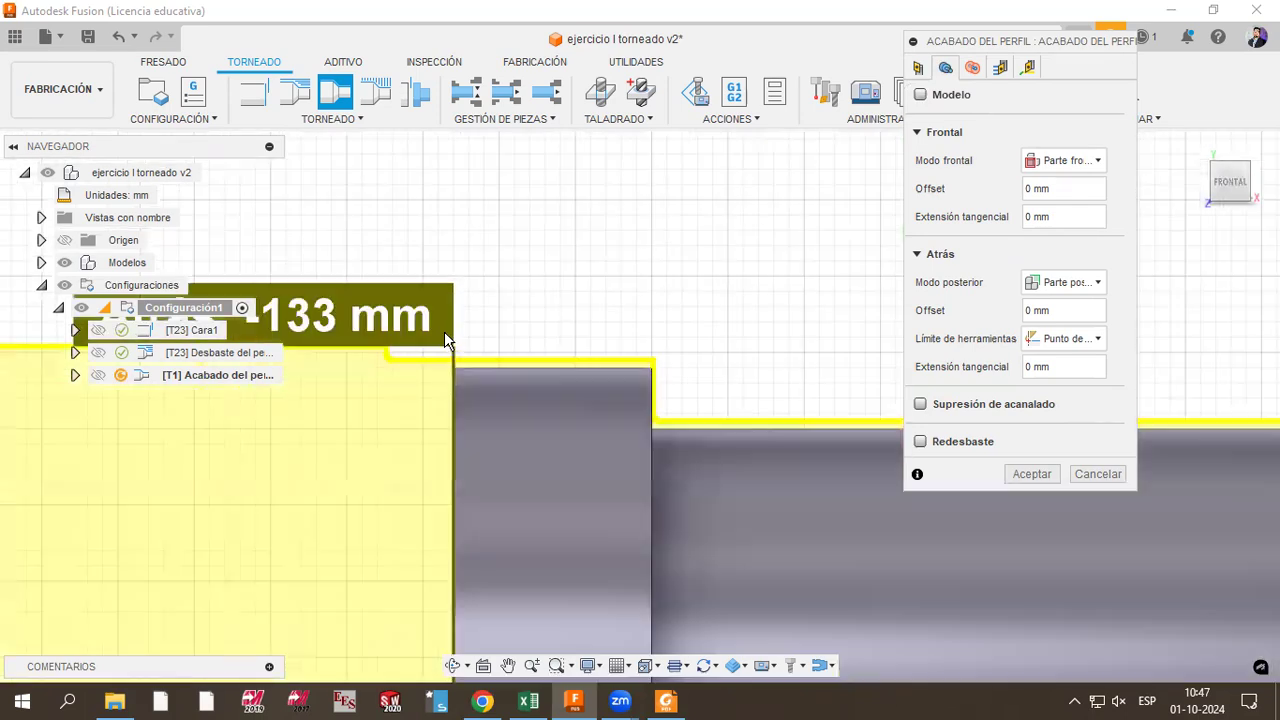
left_click_drag(454, 357, 394, 368)
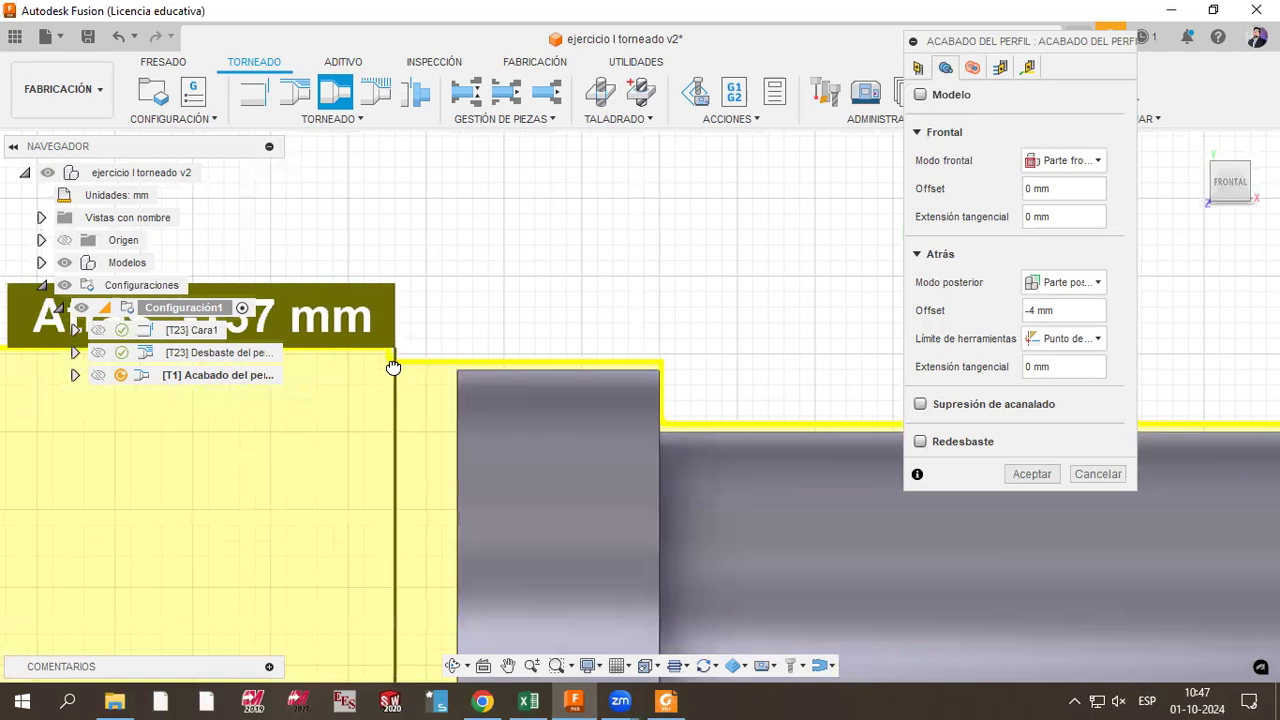
scroll(410, 378, "down", 2)
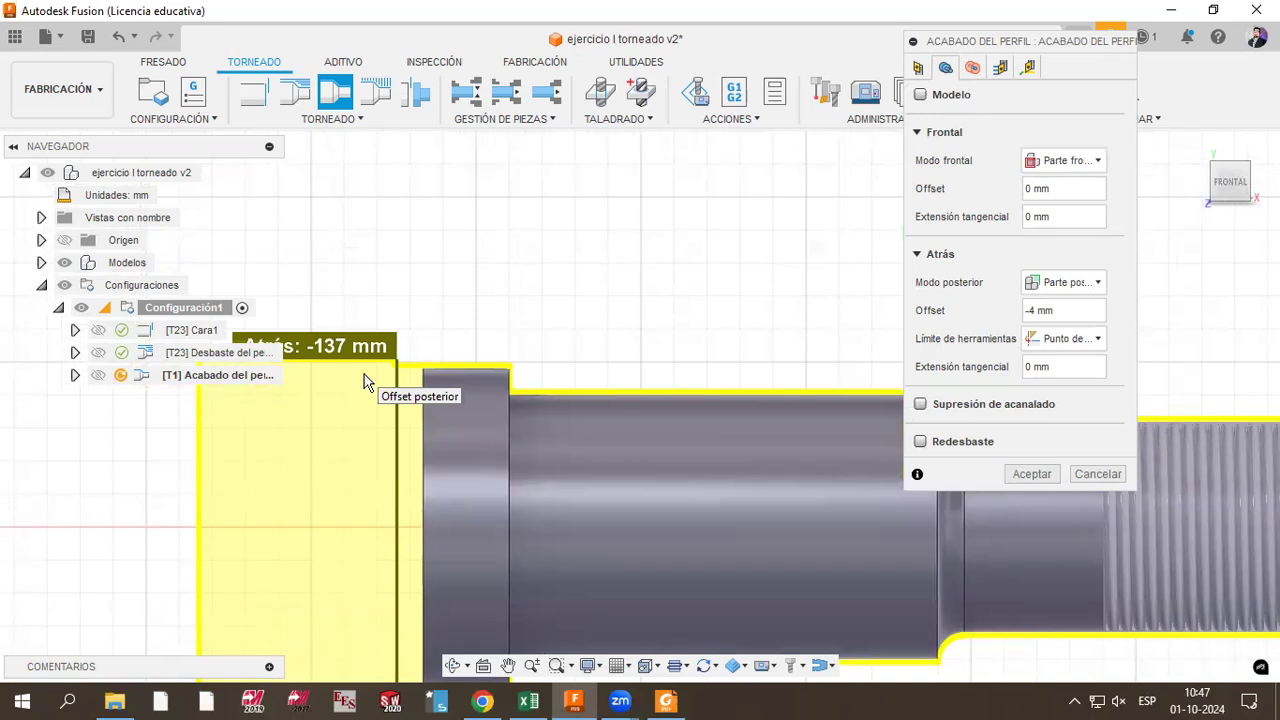
Step: Reduce the profile finishing operation's clearance radius offset to 1 mm
left_click(973, 70)
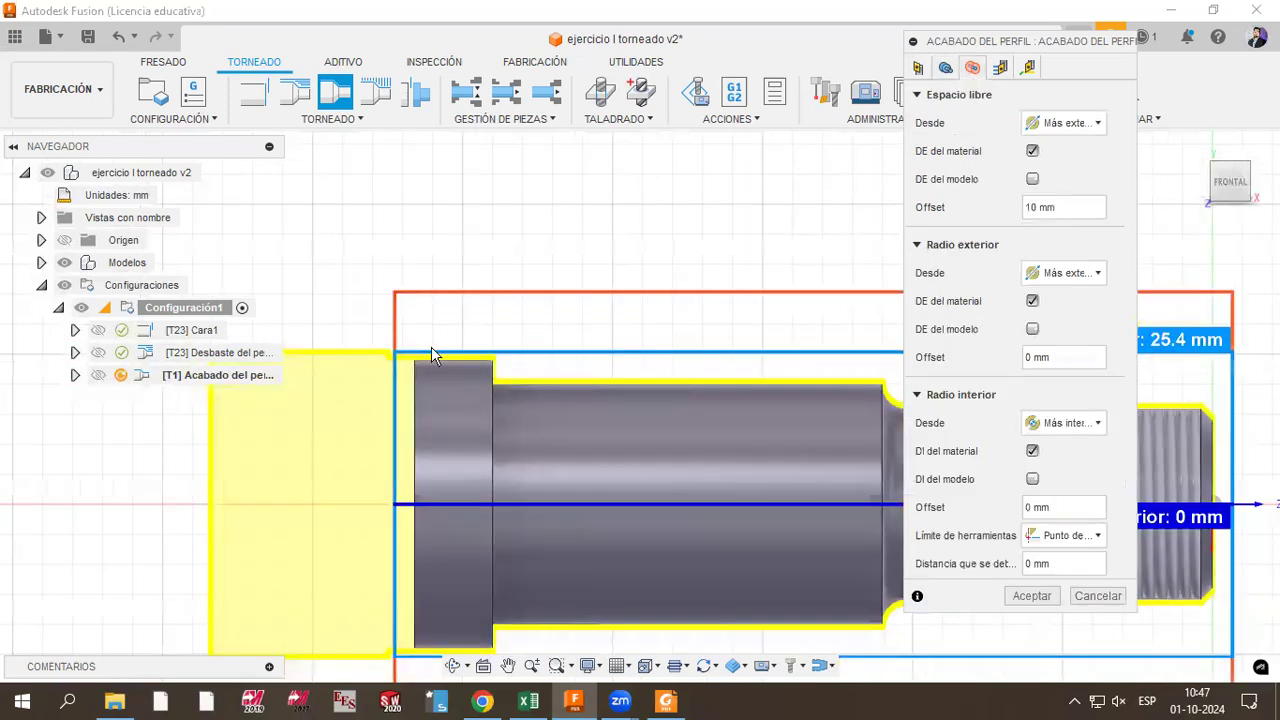
scroll(277, 277, "down", 3)
scroll(320, 300, "up", 8)
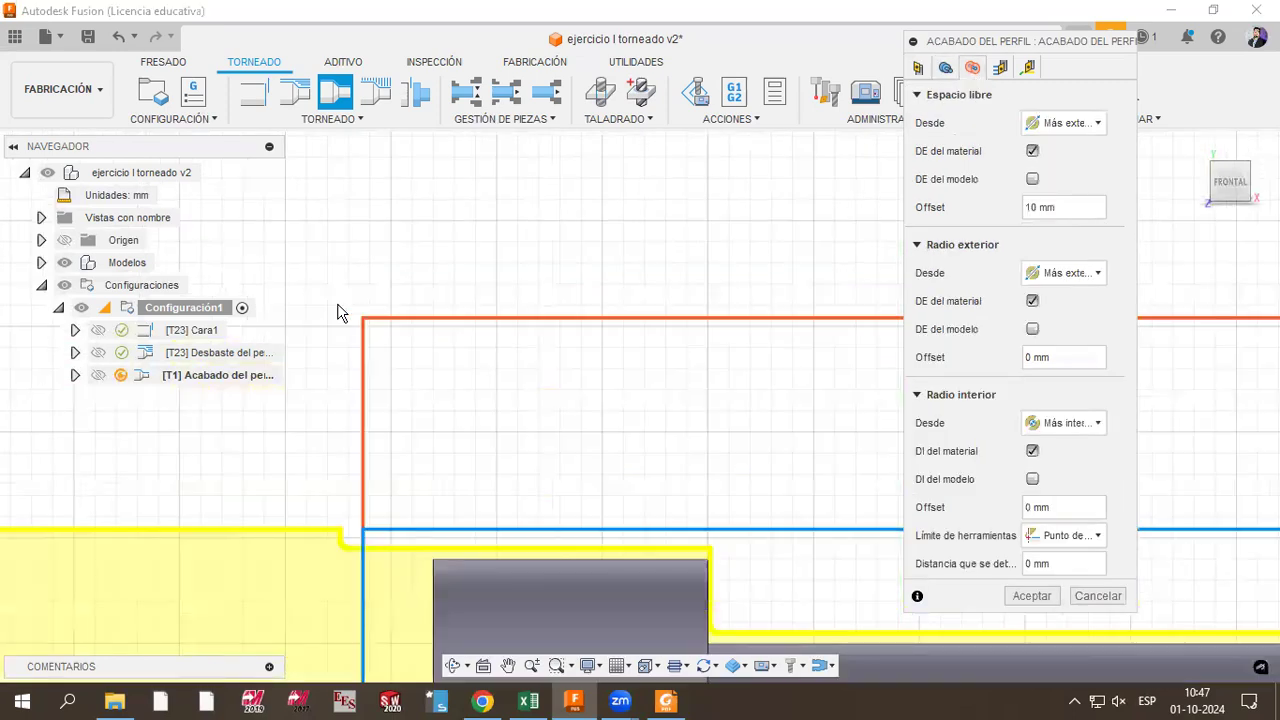
scroll(337, 313, "up", 2)
left_click_drag(398, 323, 397, 372)
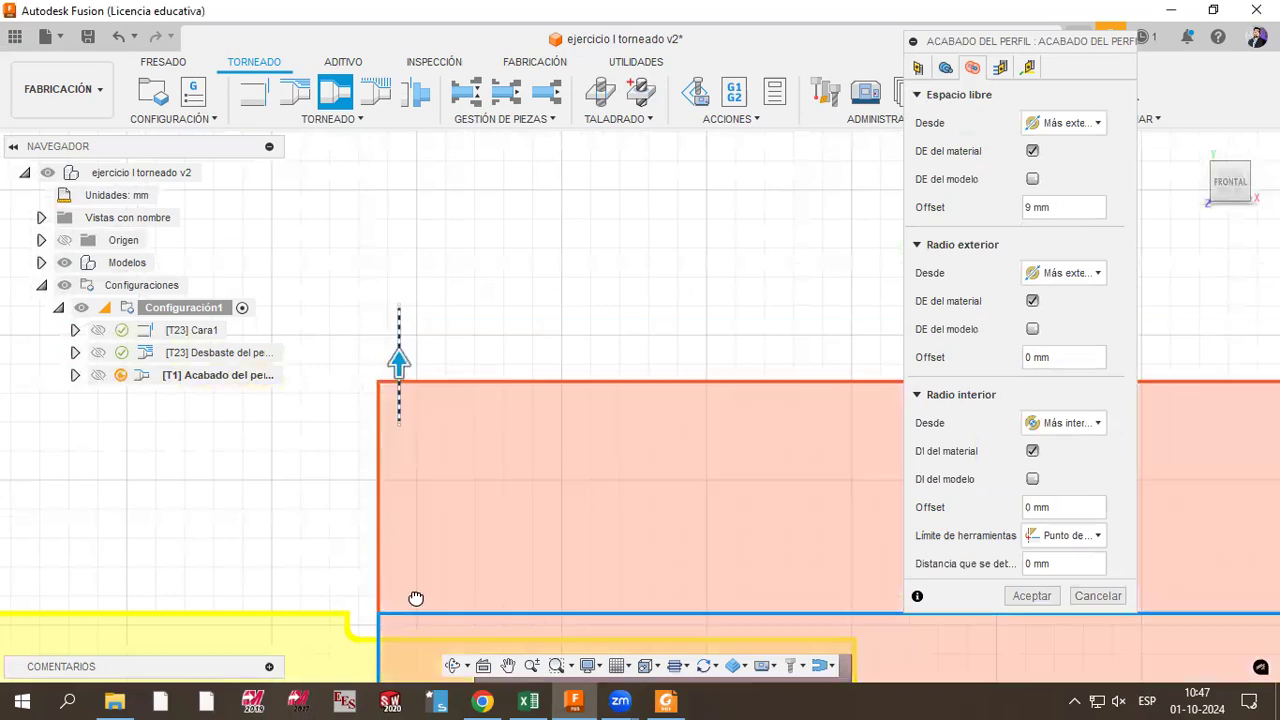
left_click_drag(416, 598, 417, 600)
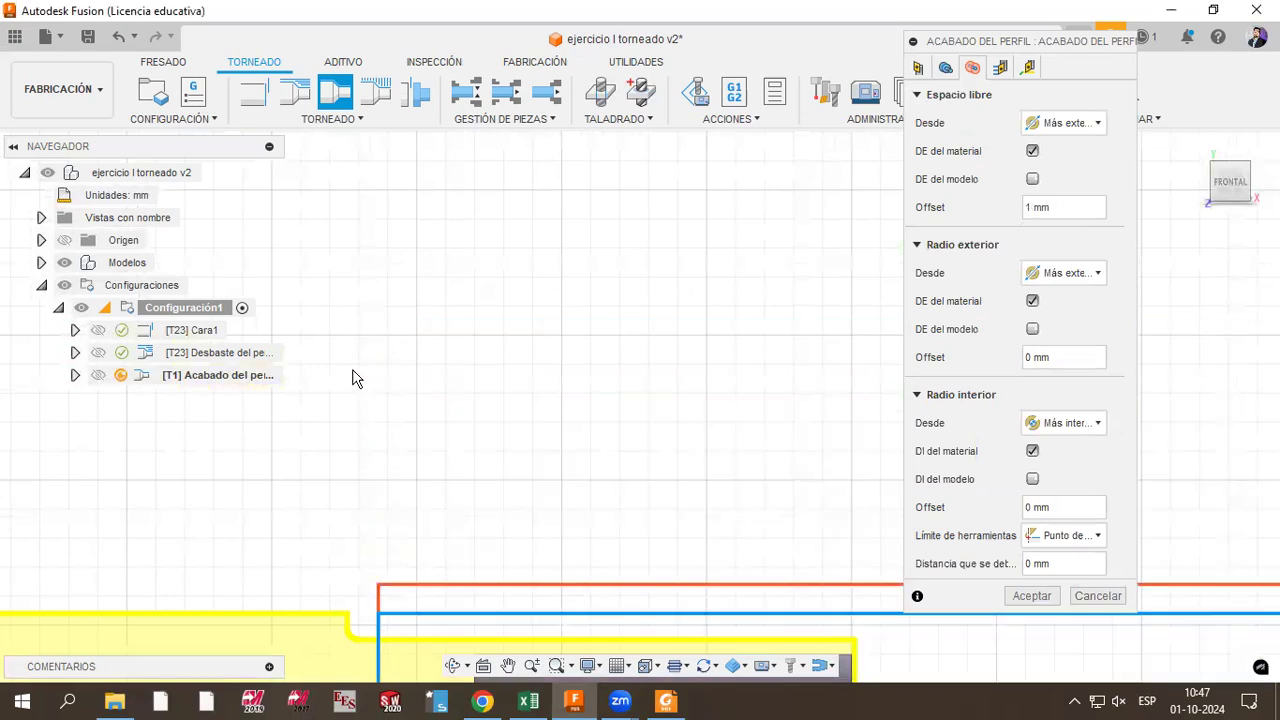
scroll(352, 378, "down", 2)
scroll(352, 378, "down", 3)
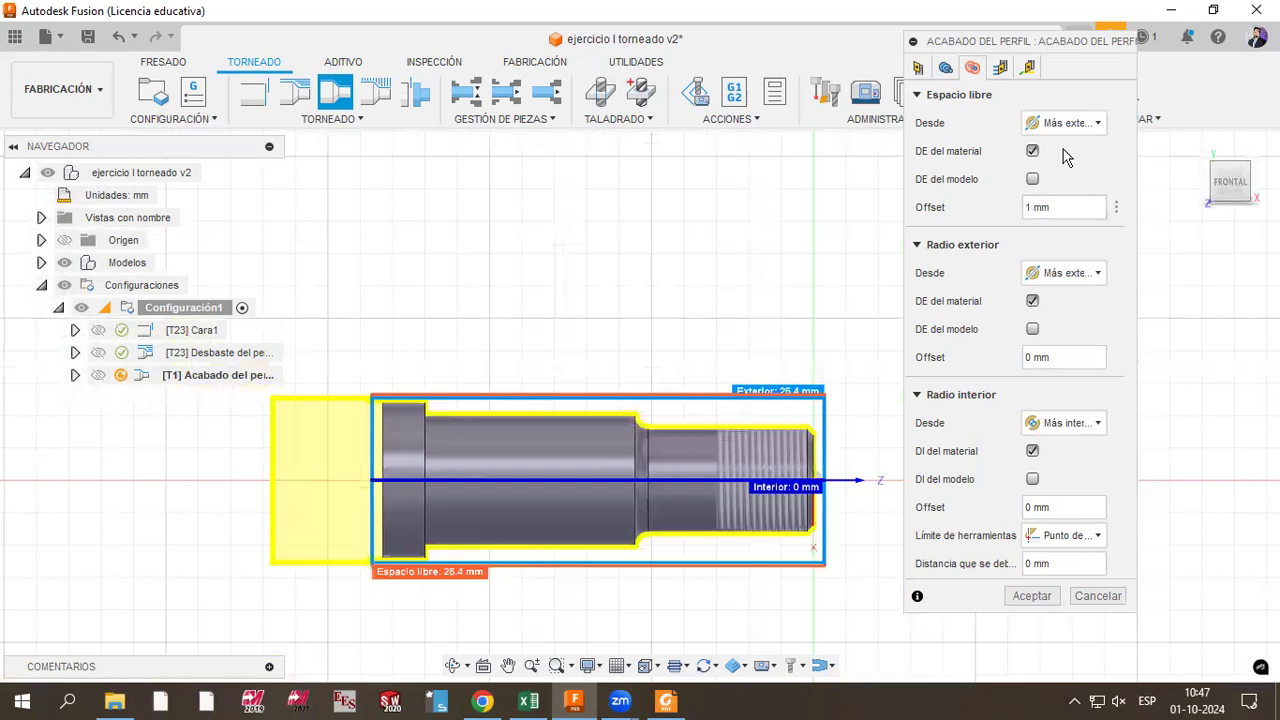
Step: Disallow grooving in the finishing passes, check the linking settings and accept the profile finishing operation
left_click(999, 69)
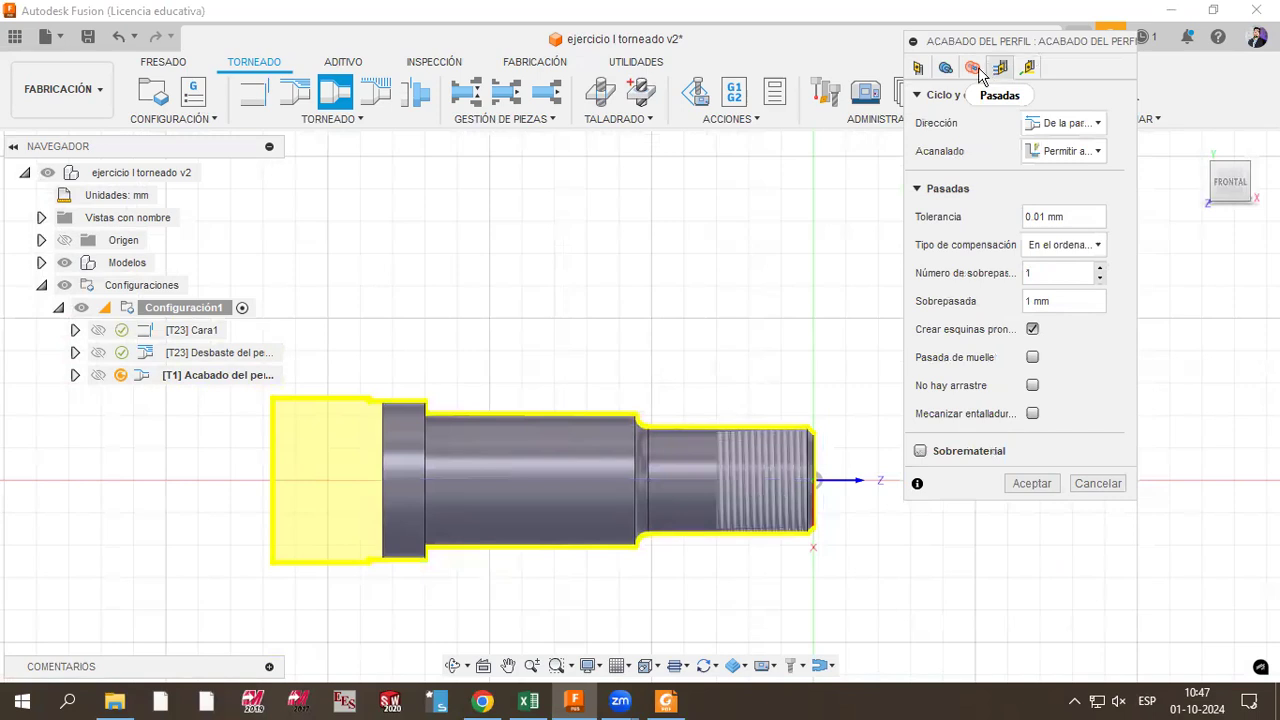
left_click(1025, 176)
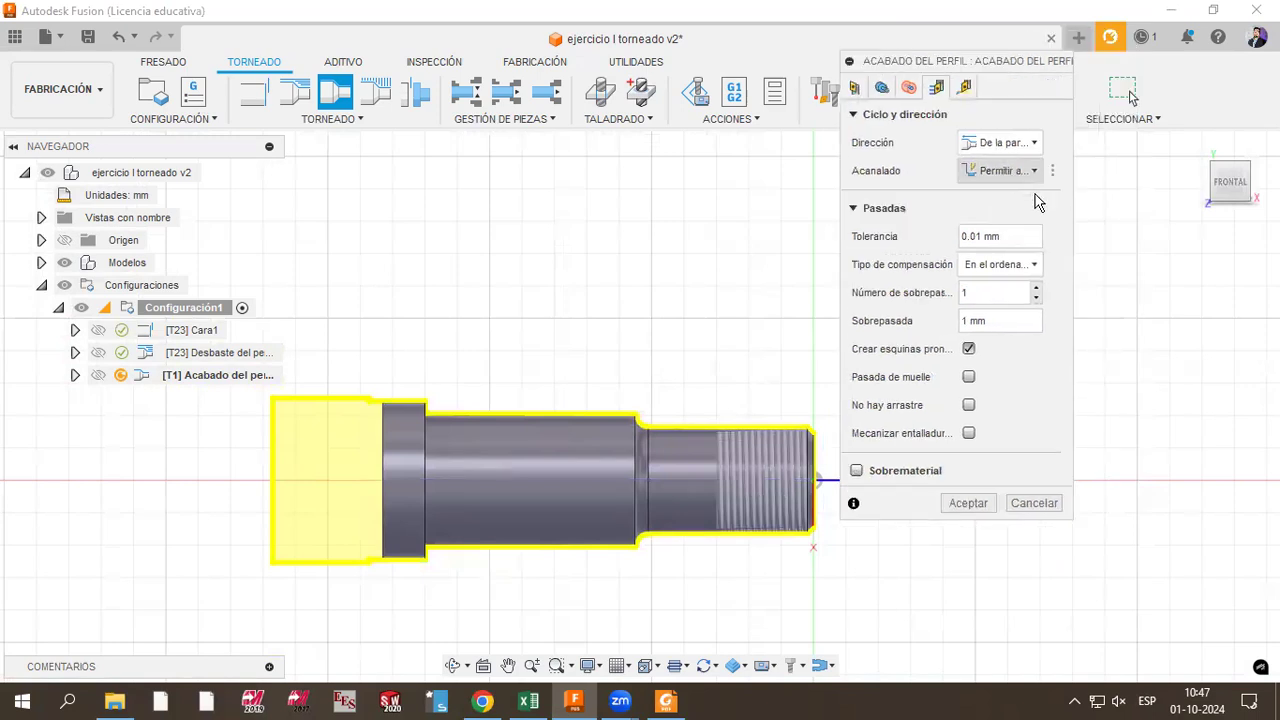
left_click(1037, 197)
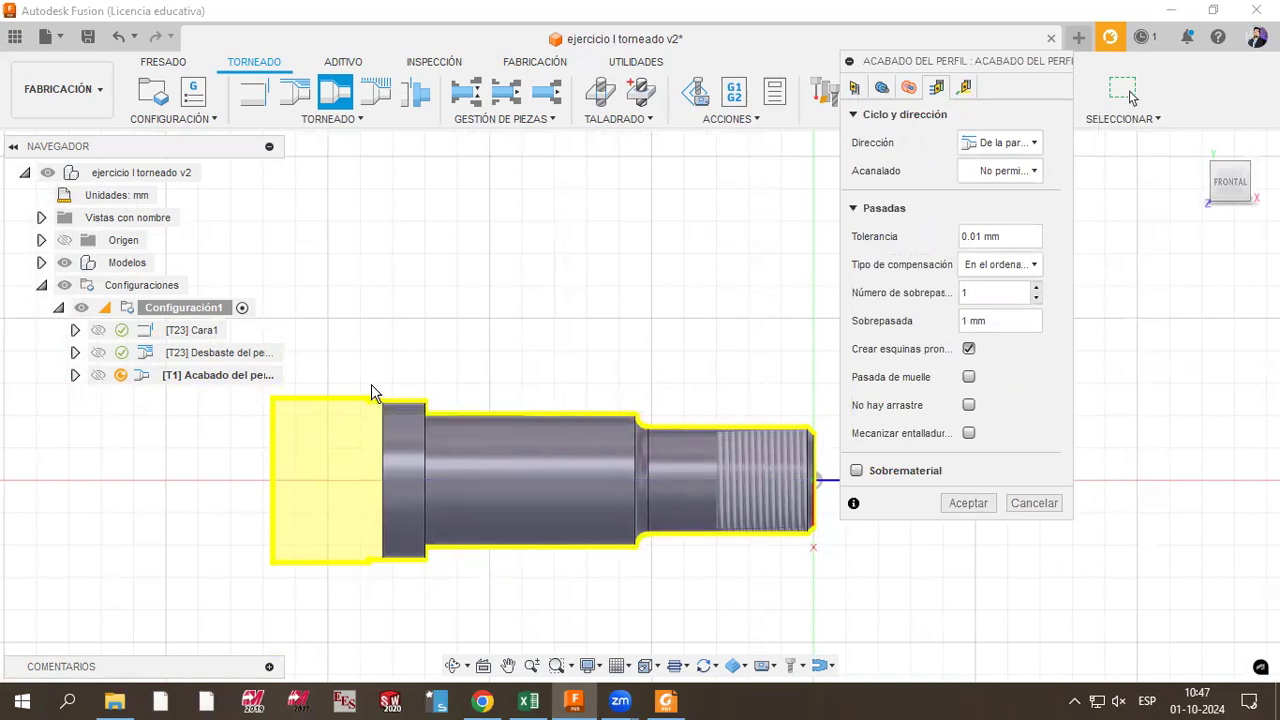
left_click(965, 89)
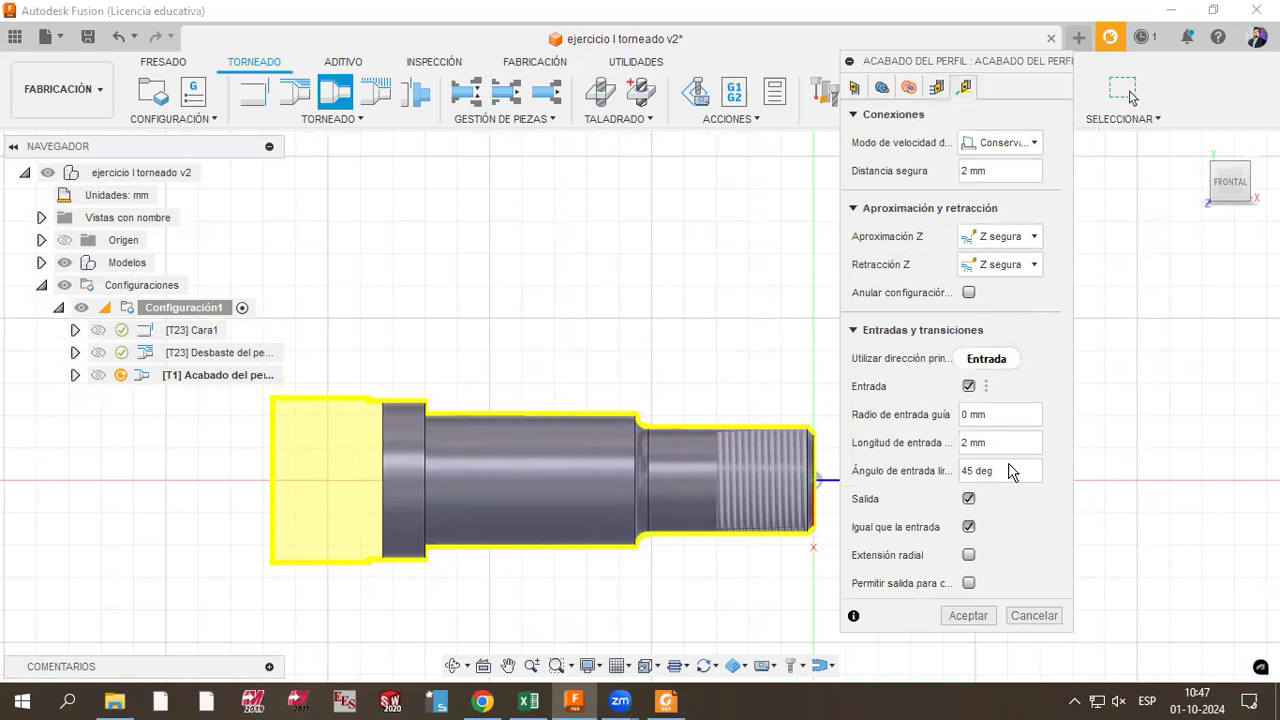
left_click(977, 613)
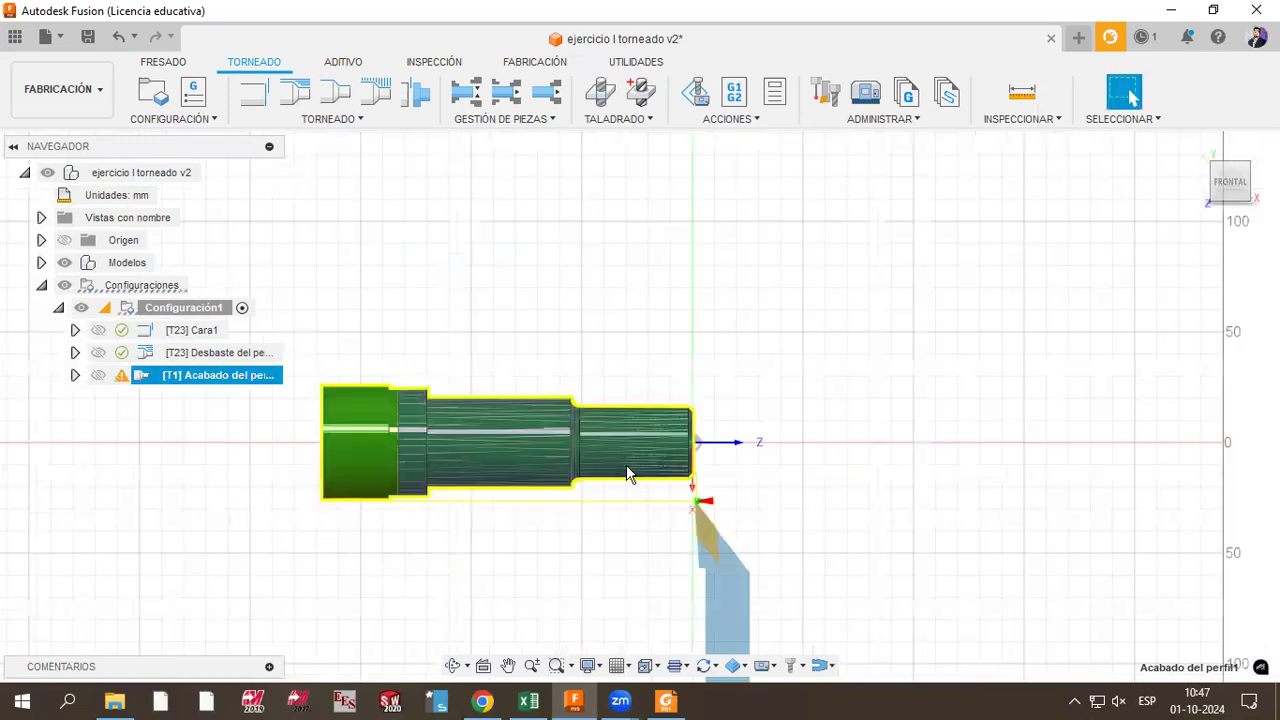
Step: Simulate the profile finishing toolpath on the stock, then exit the simulation and deselect the operation
scroll(604, 480, "up", 3)
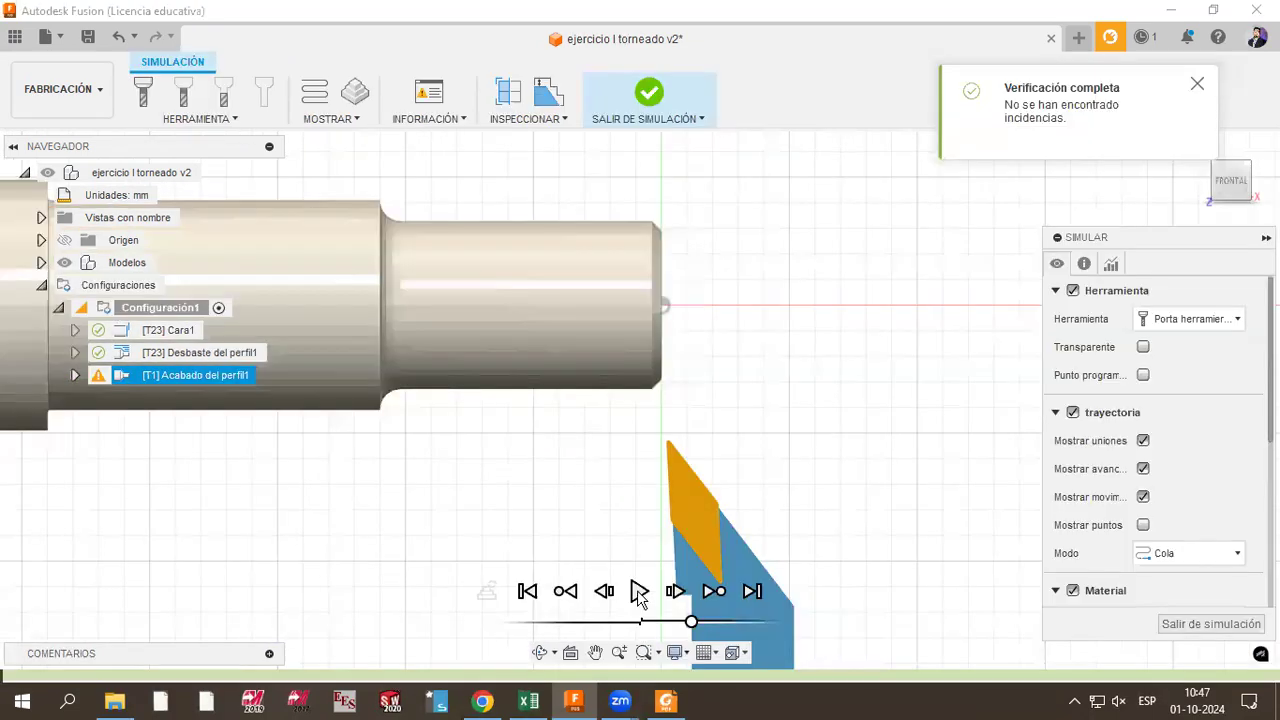
left_click(638, 591)
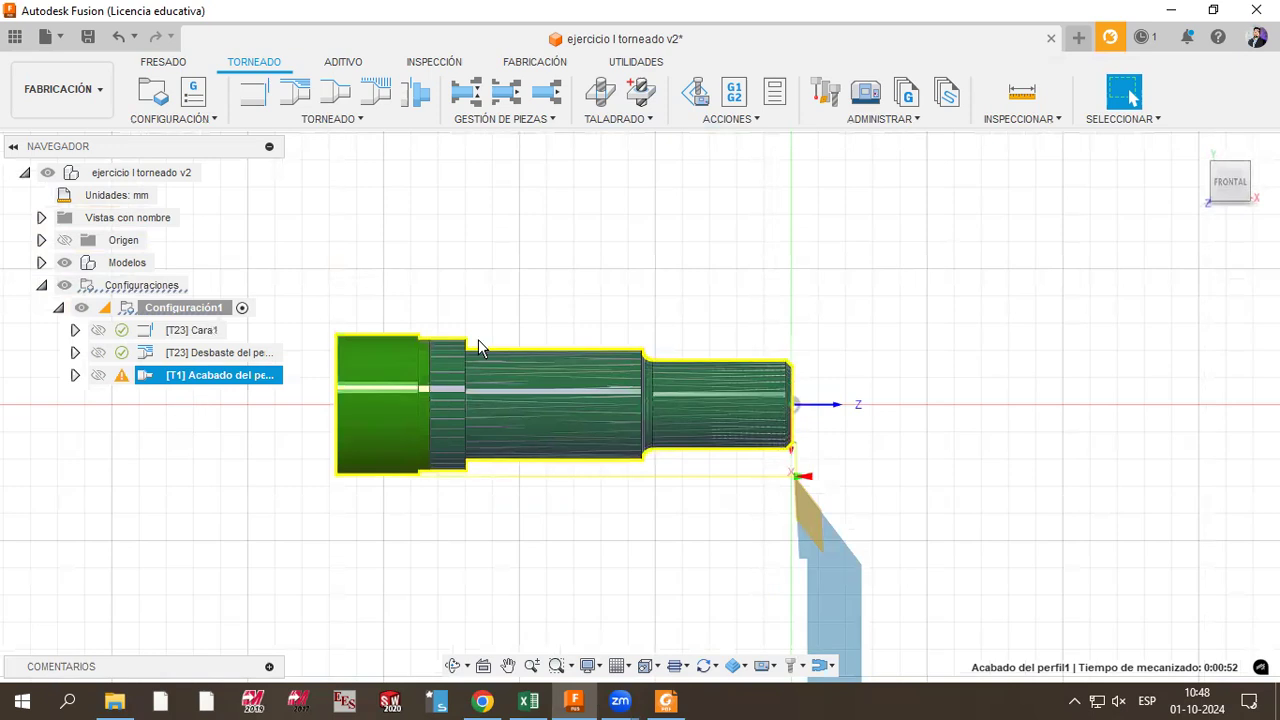
left_click(392, 283)
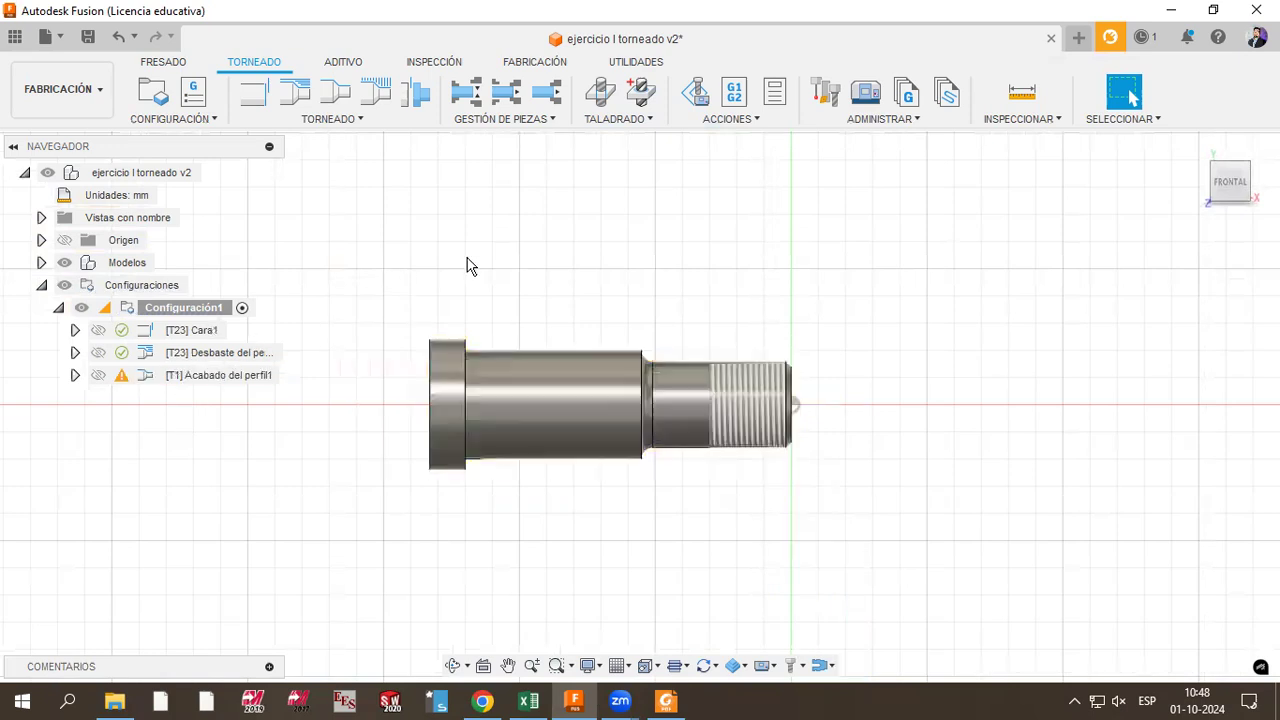
Step: Start post processing the turning setup Configuración1 as a new NC program
left_click(182, 306)
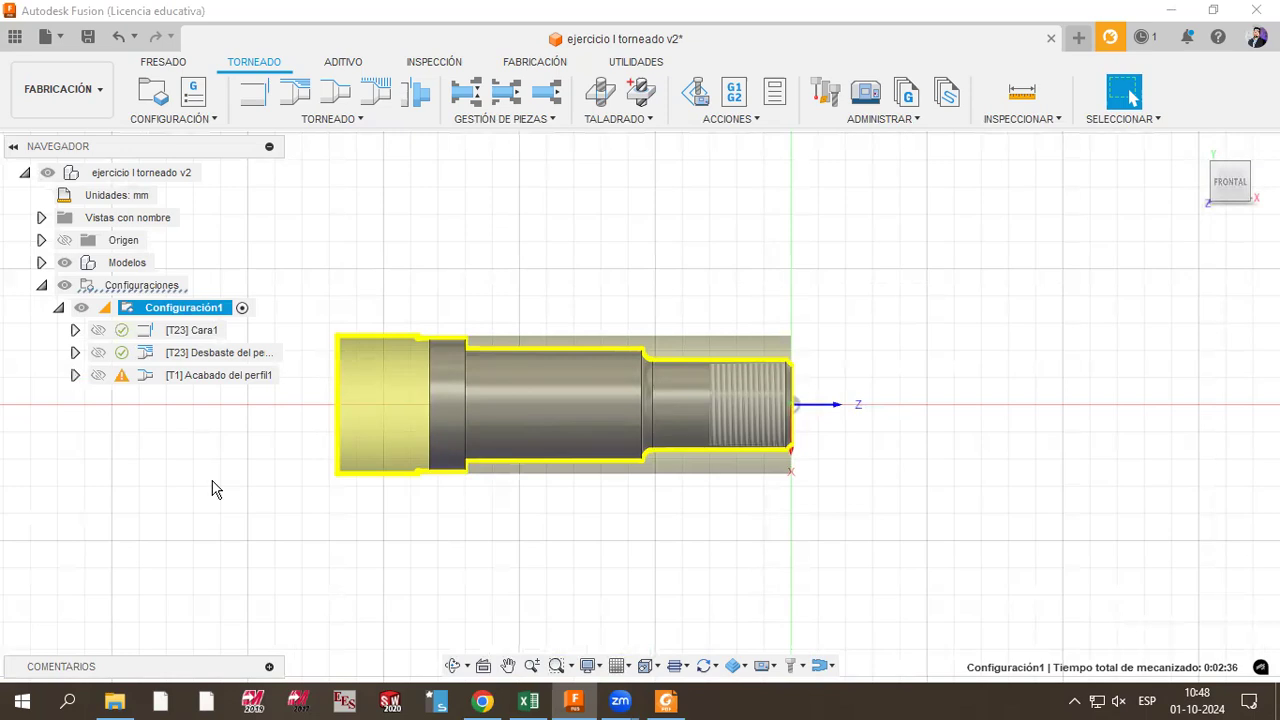
right_click(195, 316)
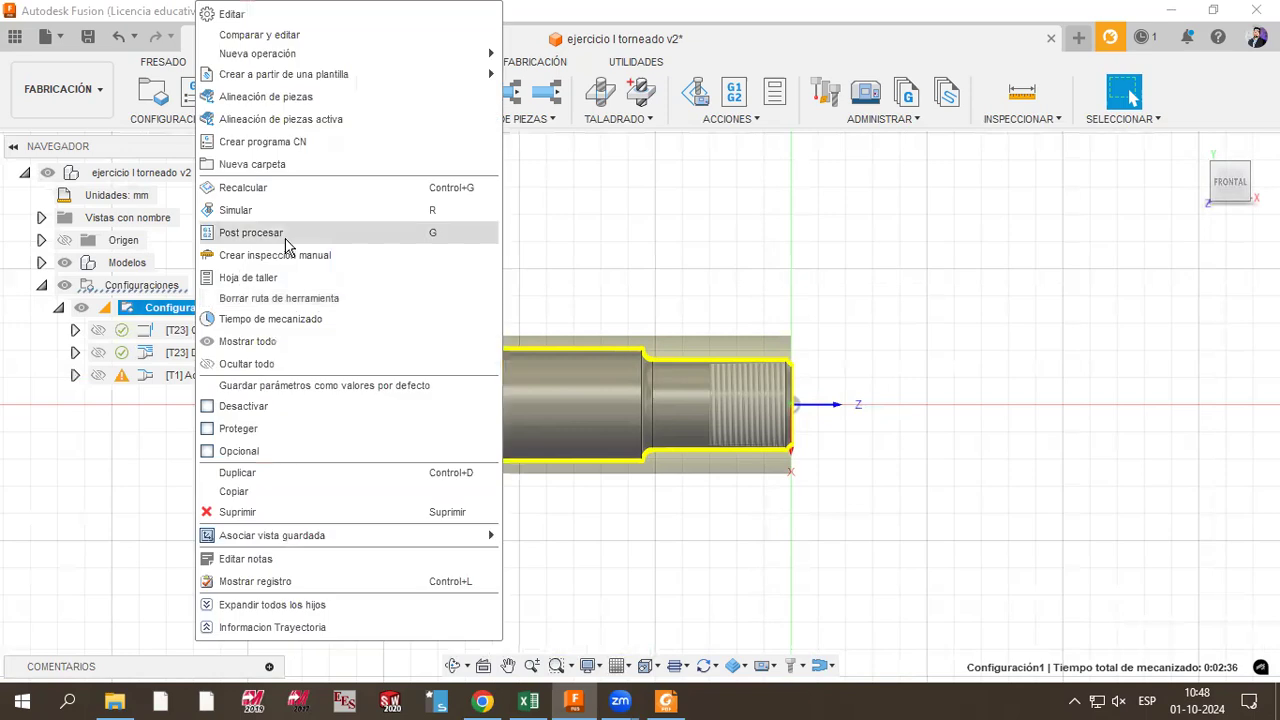
left_click(735, 135)
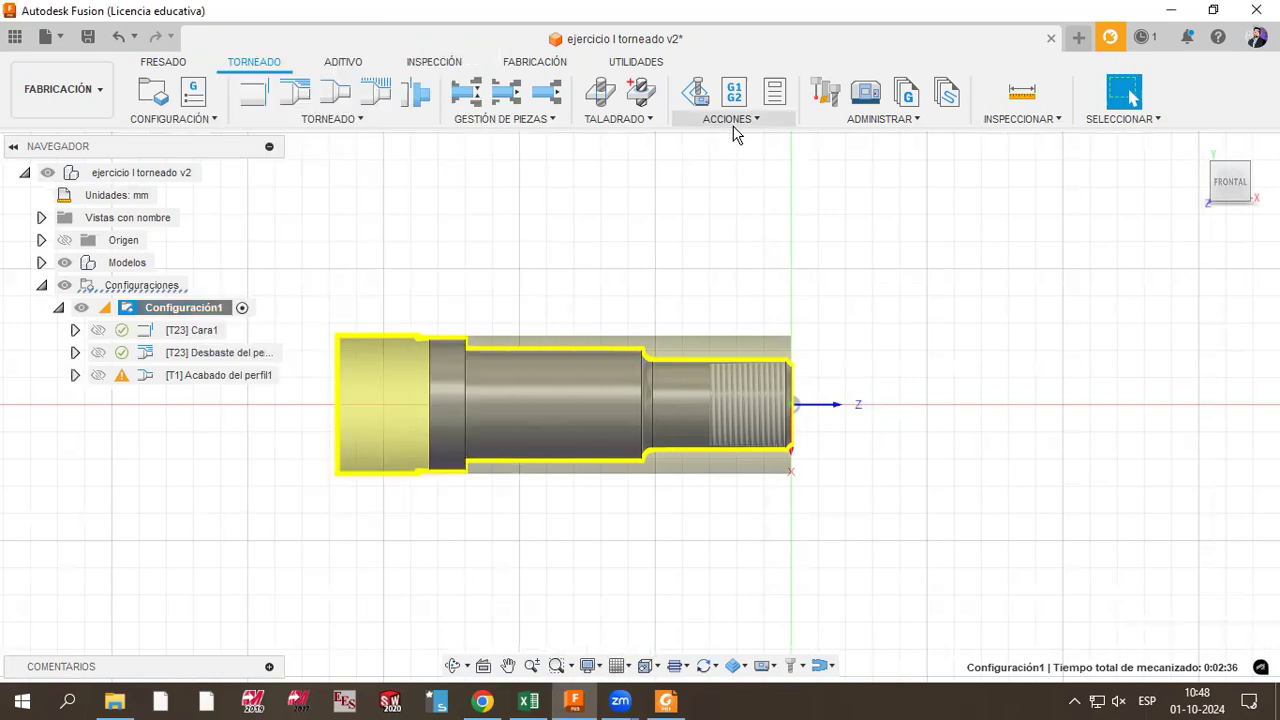
left_click(733, 126)
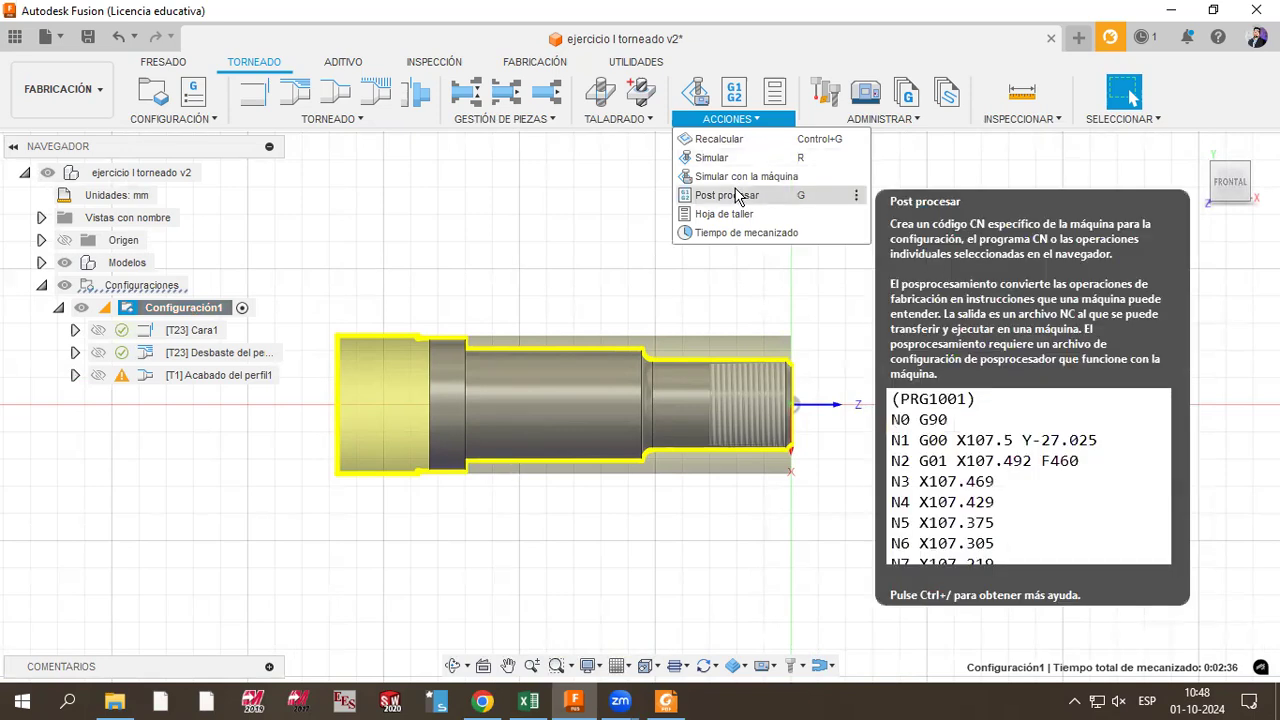
left_click(735, 195)
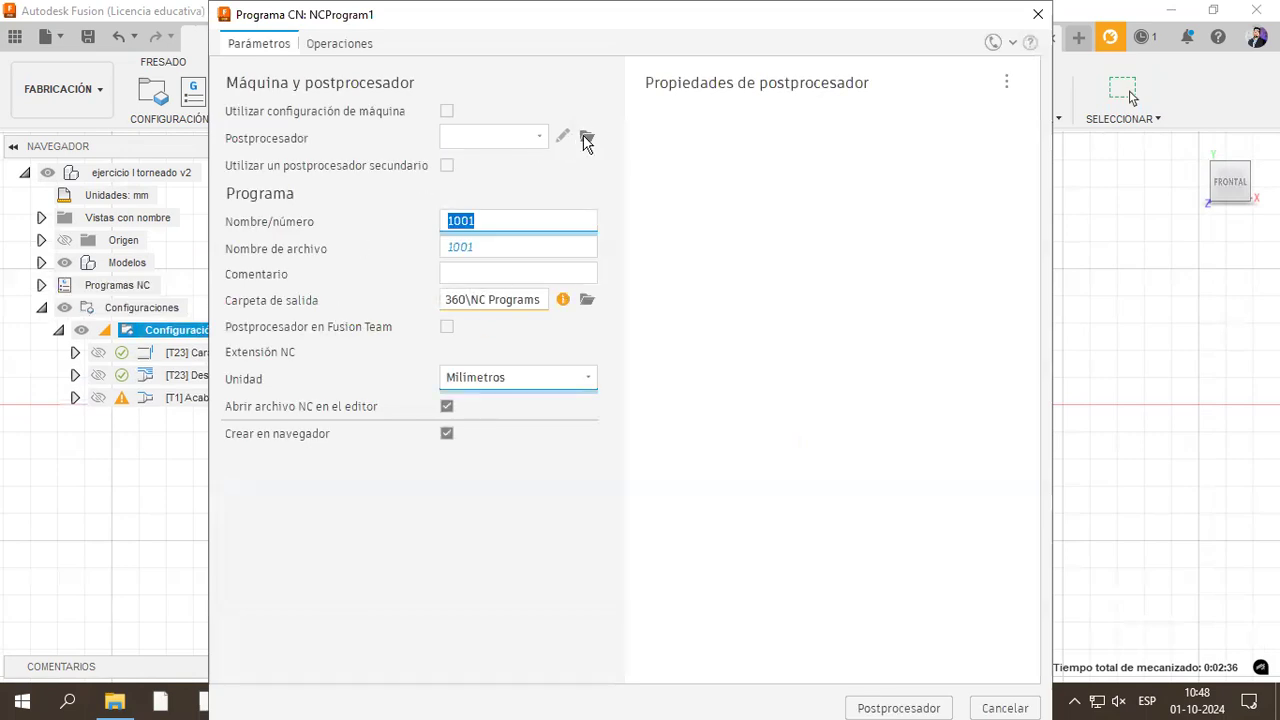
Step: Browse the Fusion library for the program's post processor and filter the list to turning posts
left_click(587, 138)
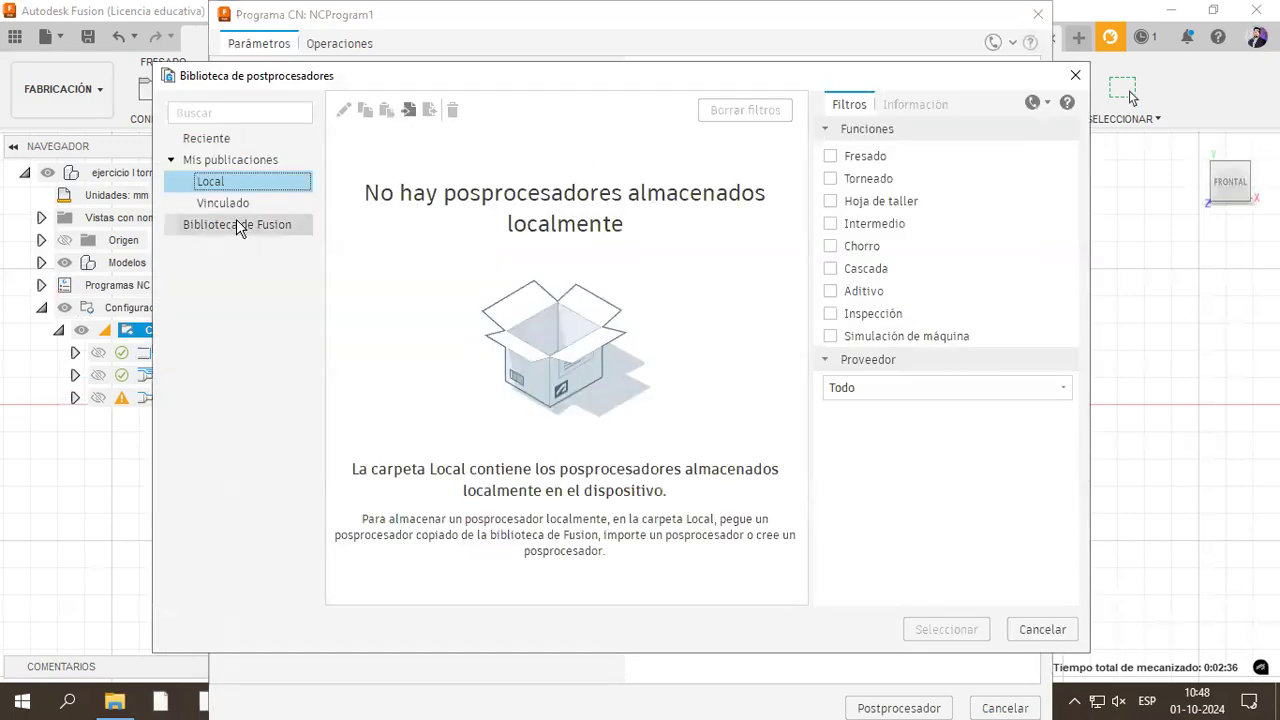
left_click(240, 226)
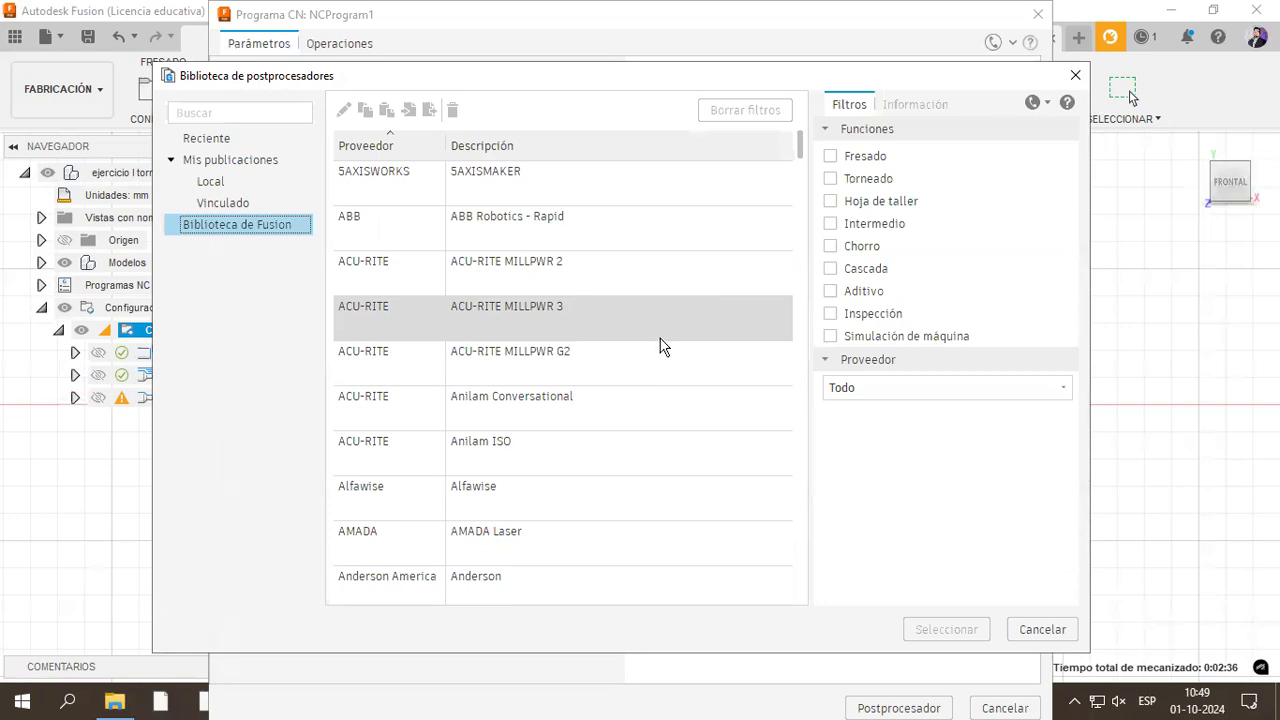
scroll(660, 355, "down", 5)
scroll(468, 303, "down", 2)
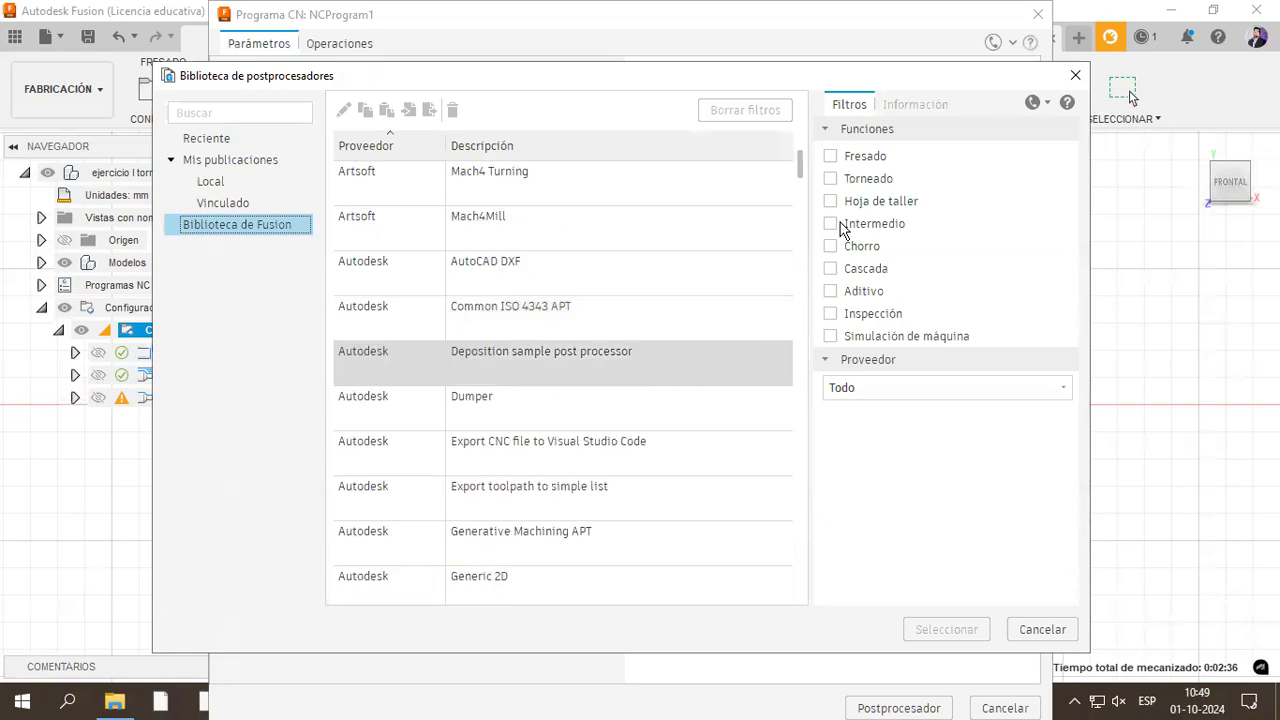
left_click(831, 179)
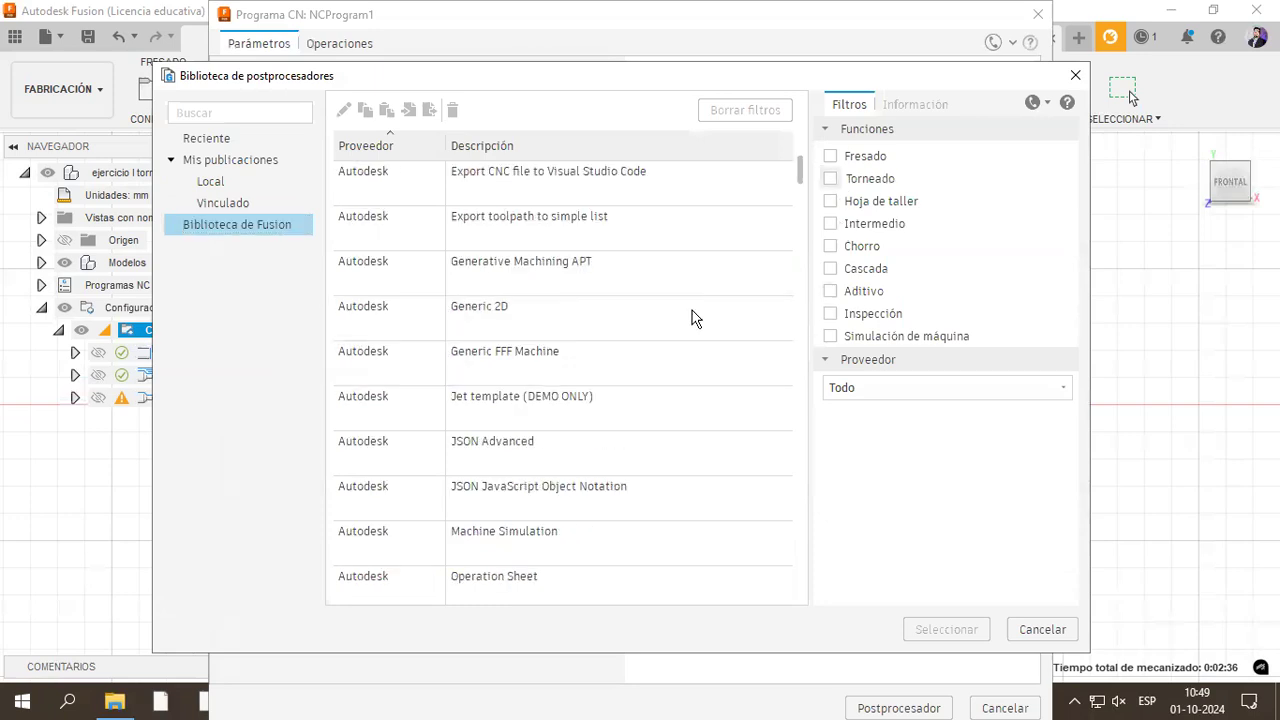
scroll(560, 290, "up", 10)
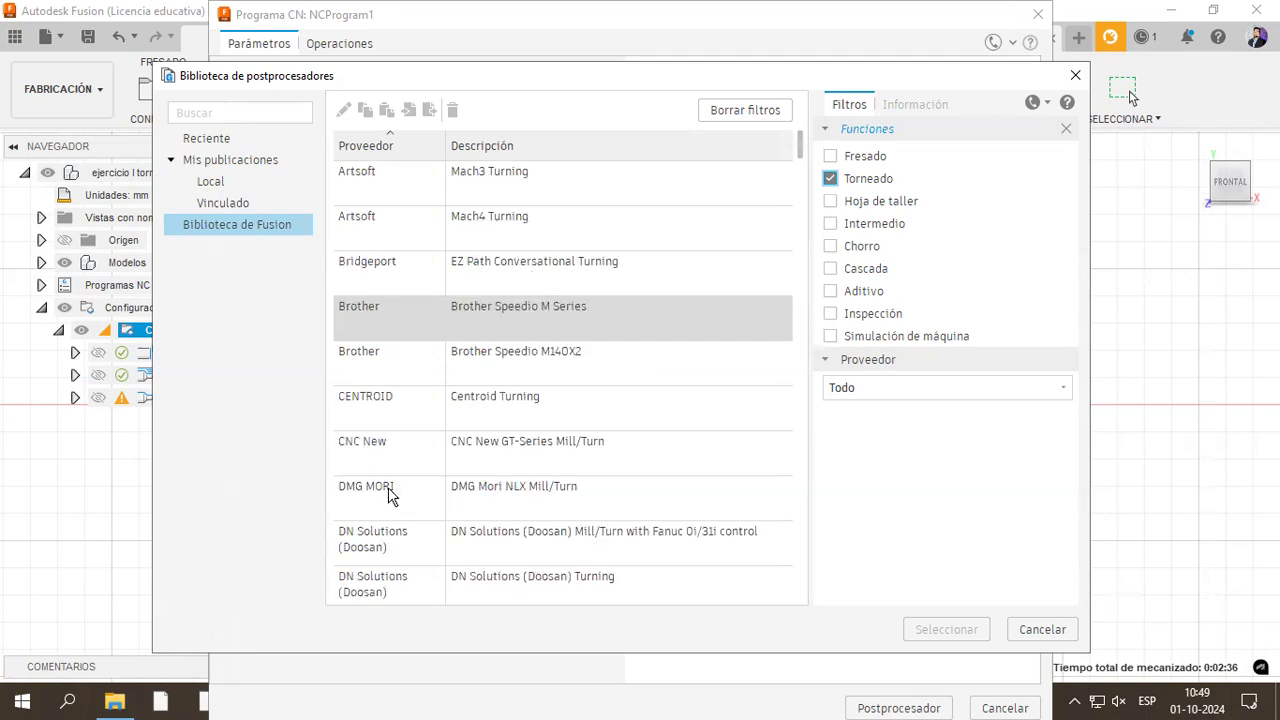
Step: Compare the two DN Solutions (Doosan) posts and choose the Mill/Turn with Fanuc 0i/31i control post
scroll(465, 475, "down", 1)
left_click(505, 420)
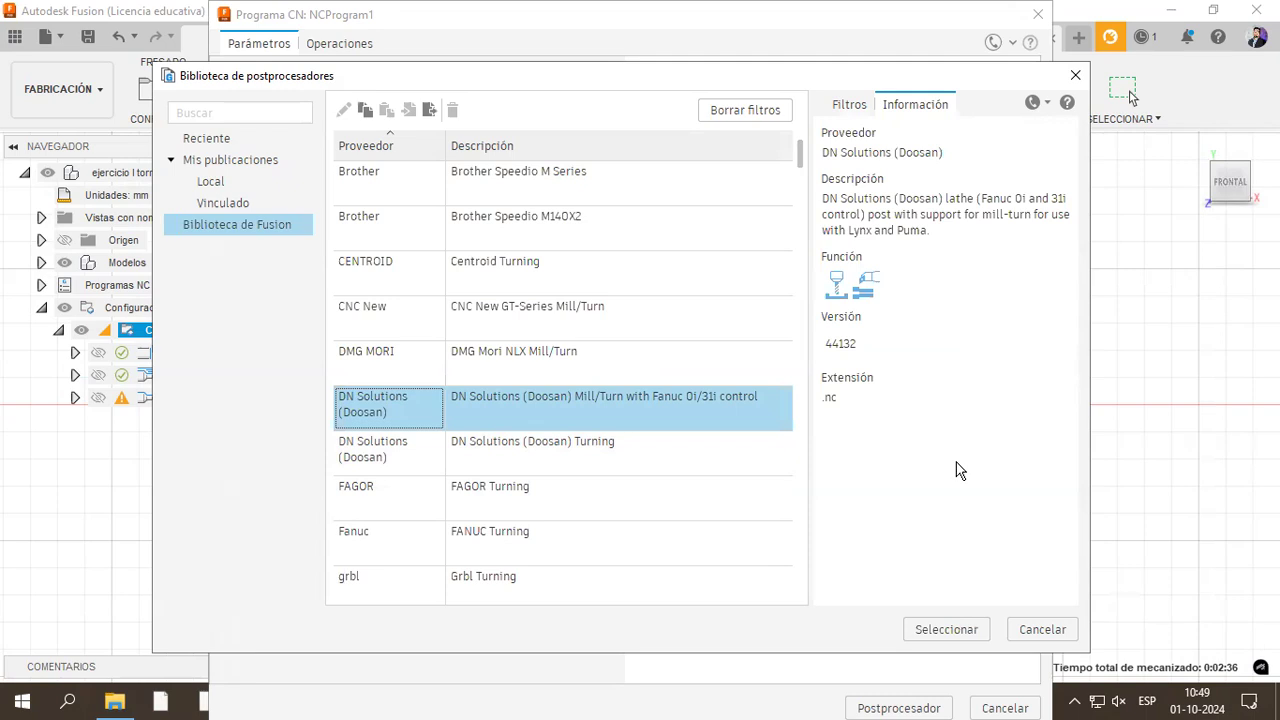
left_click(521, 455)
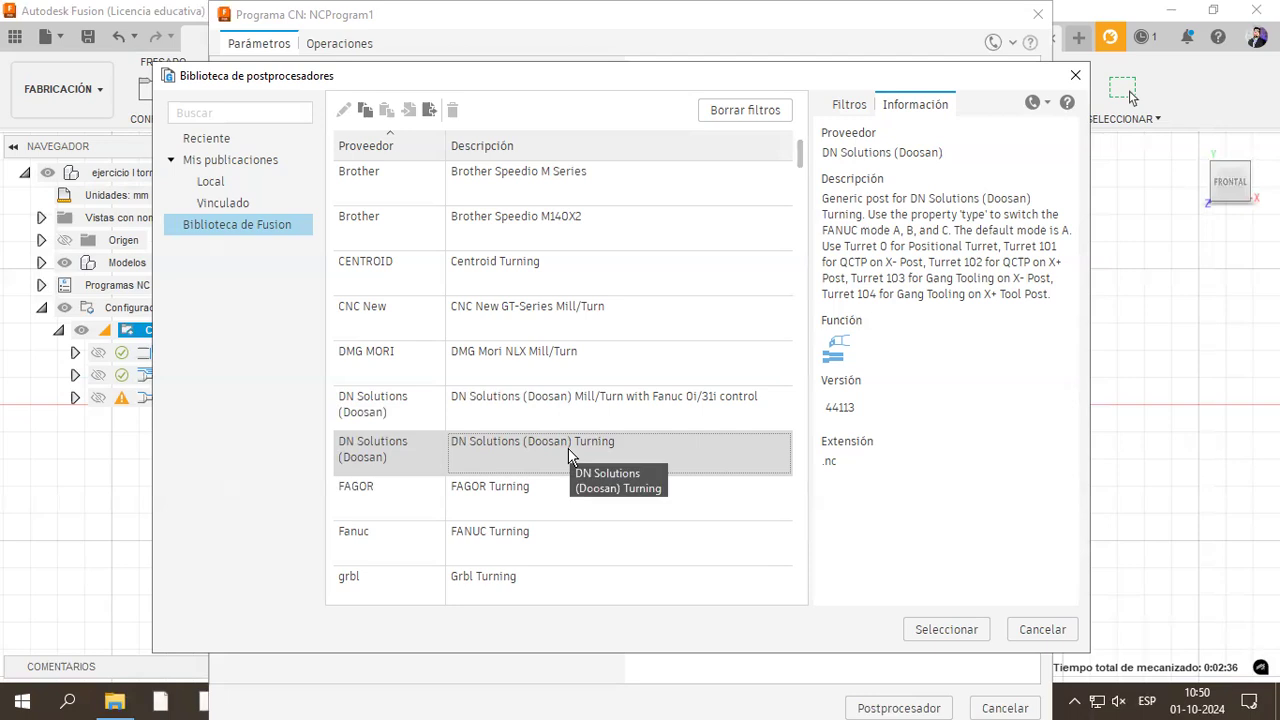
left_click(502, 425)
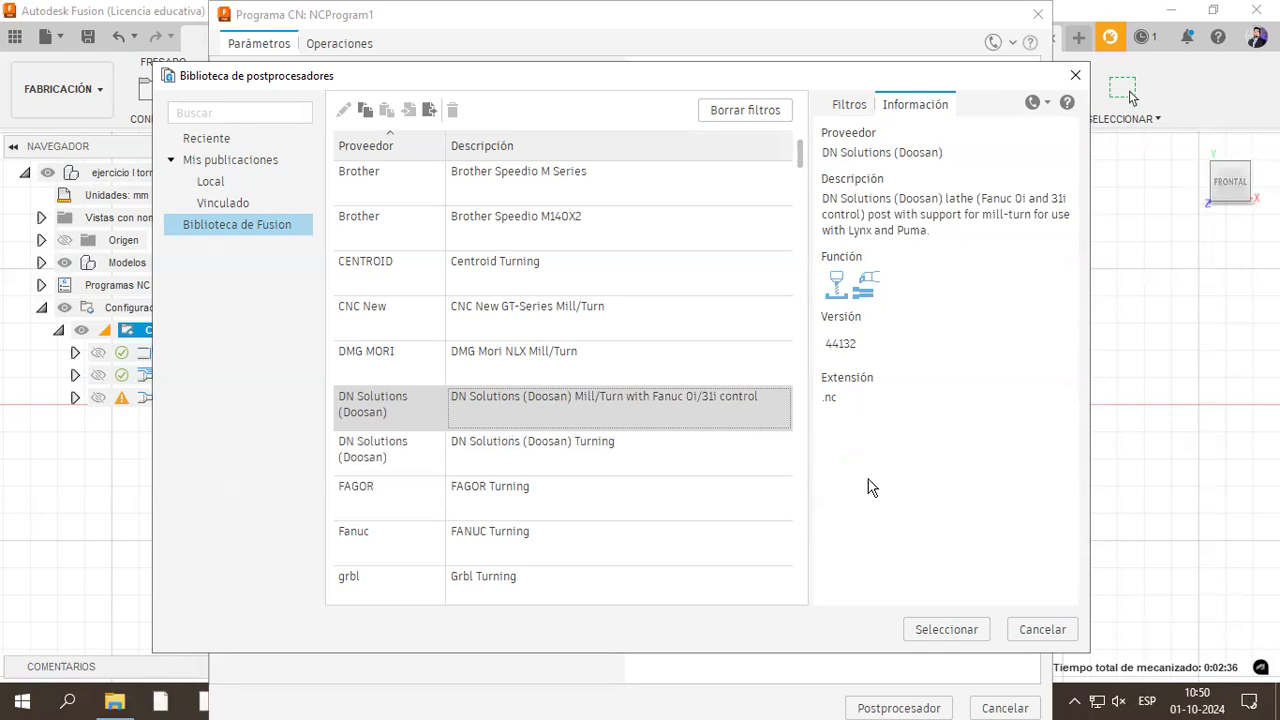
left_click(930, 636)
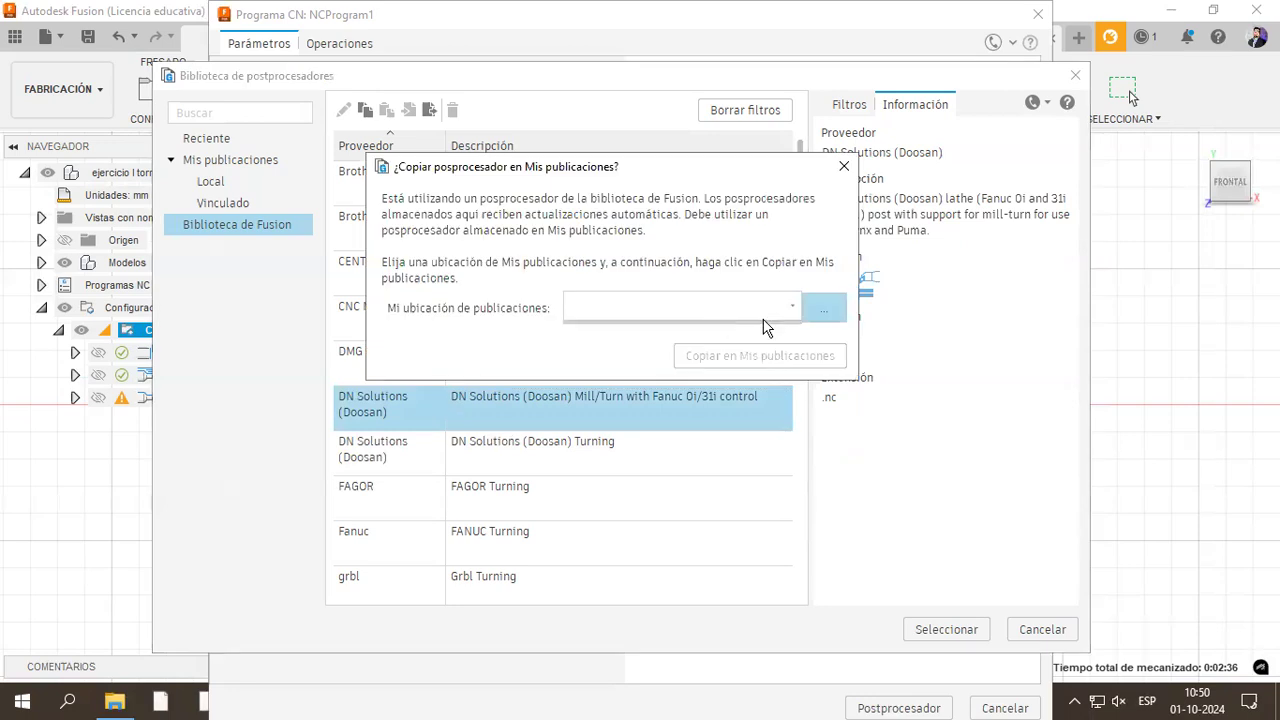
left_click(764, 315)
left_click(776, 340)
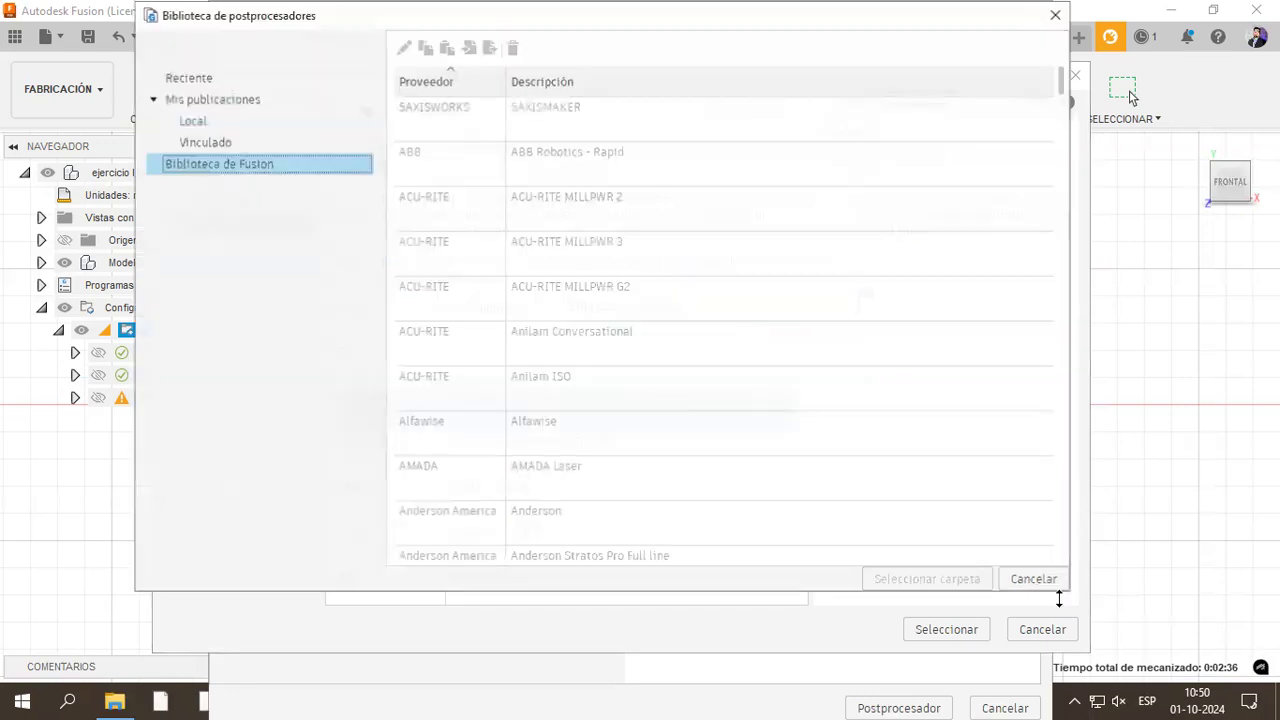
key("Escape")
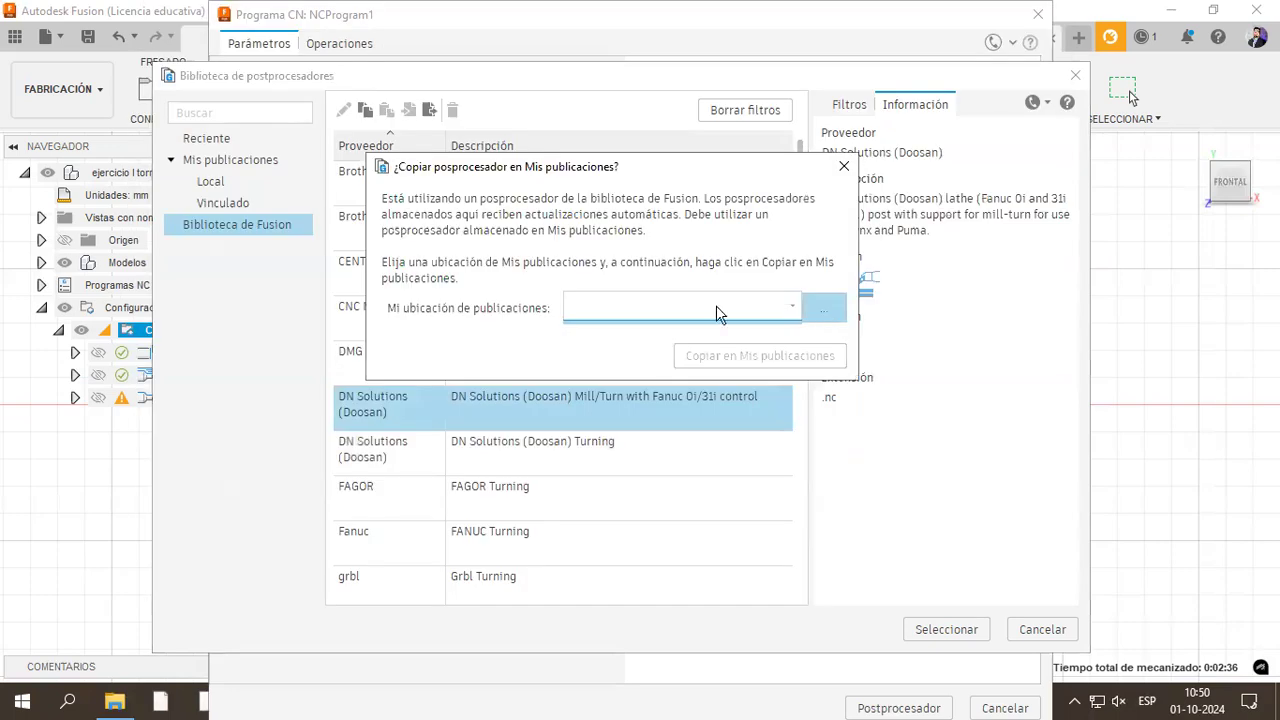
left_click(824, 308)
left_click(1014, 583)
Step: Copy the chosen DN Solutions Mill/Turn post to the Local folder and assign it to the NC program
left_click(785, 309)
left_click(660, 345)
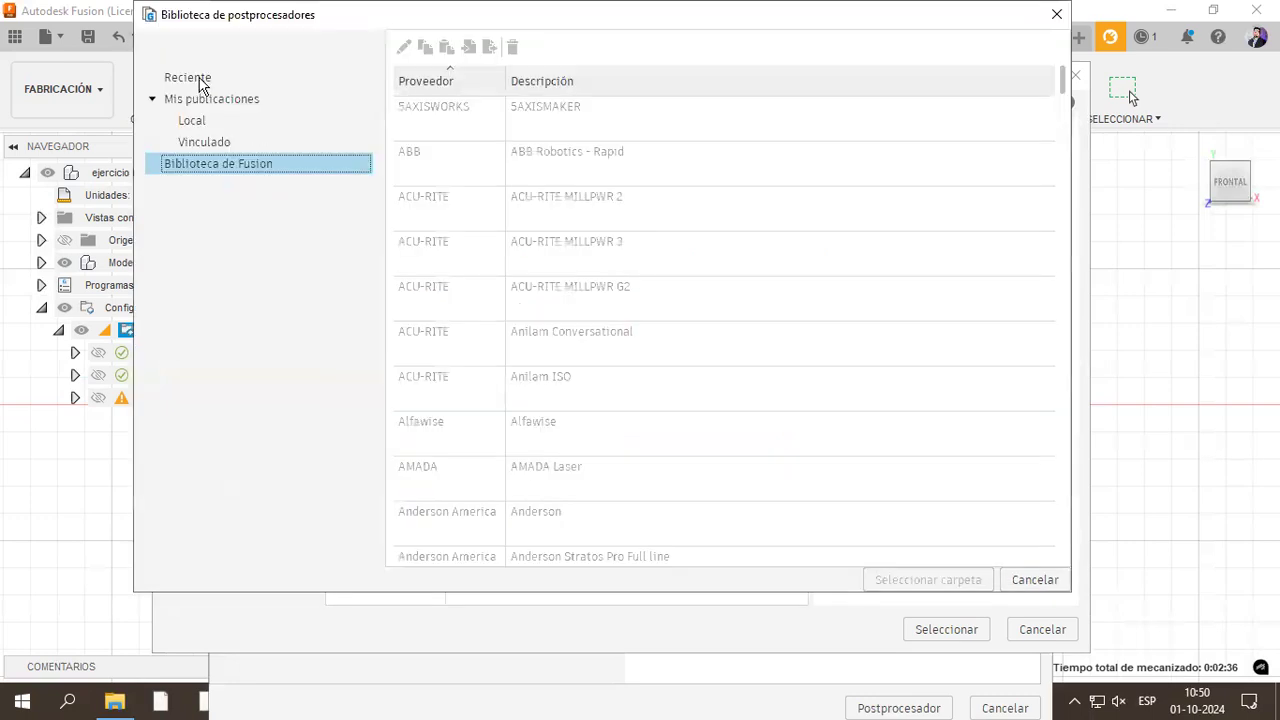
left_click(204, 121)
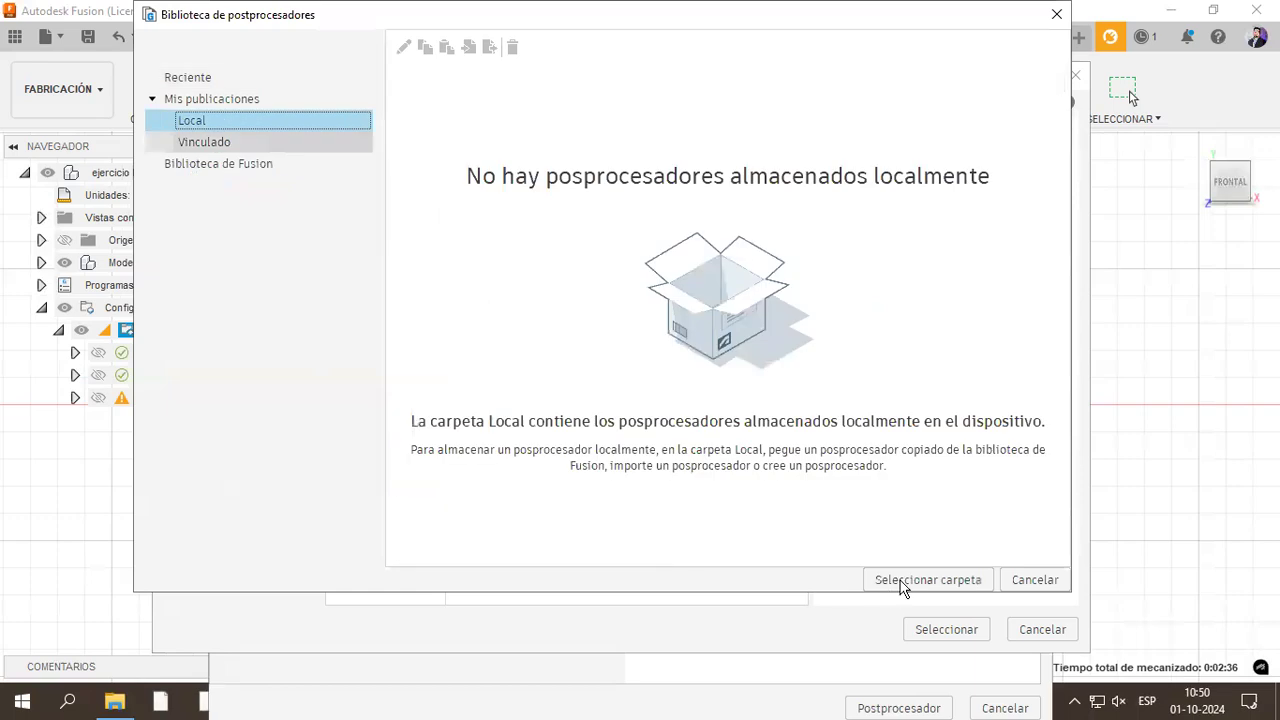
left_click(903, 583)
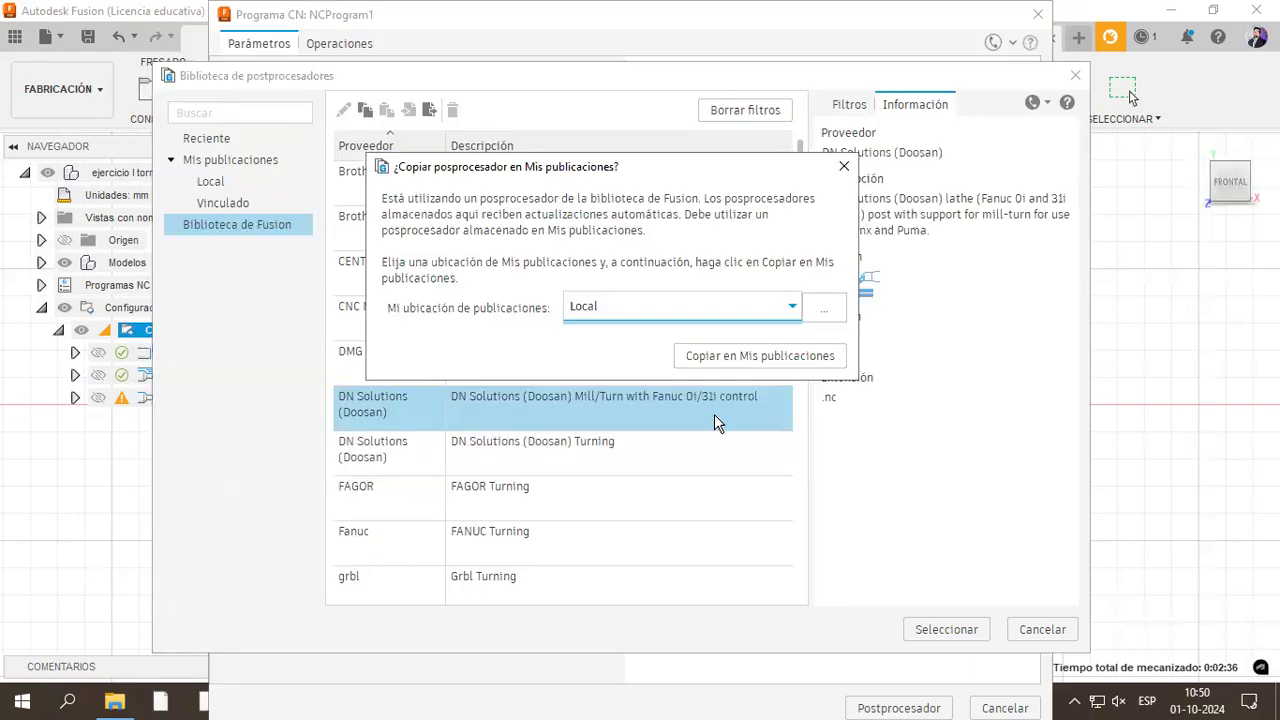
left_click(732, 358)
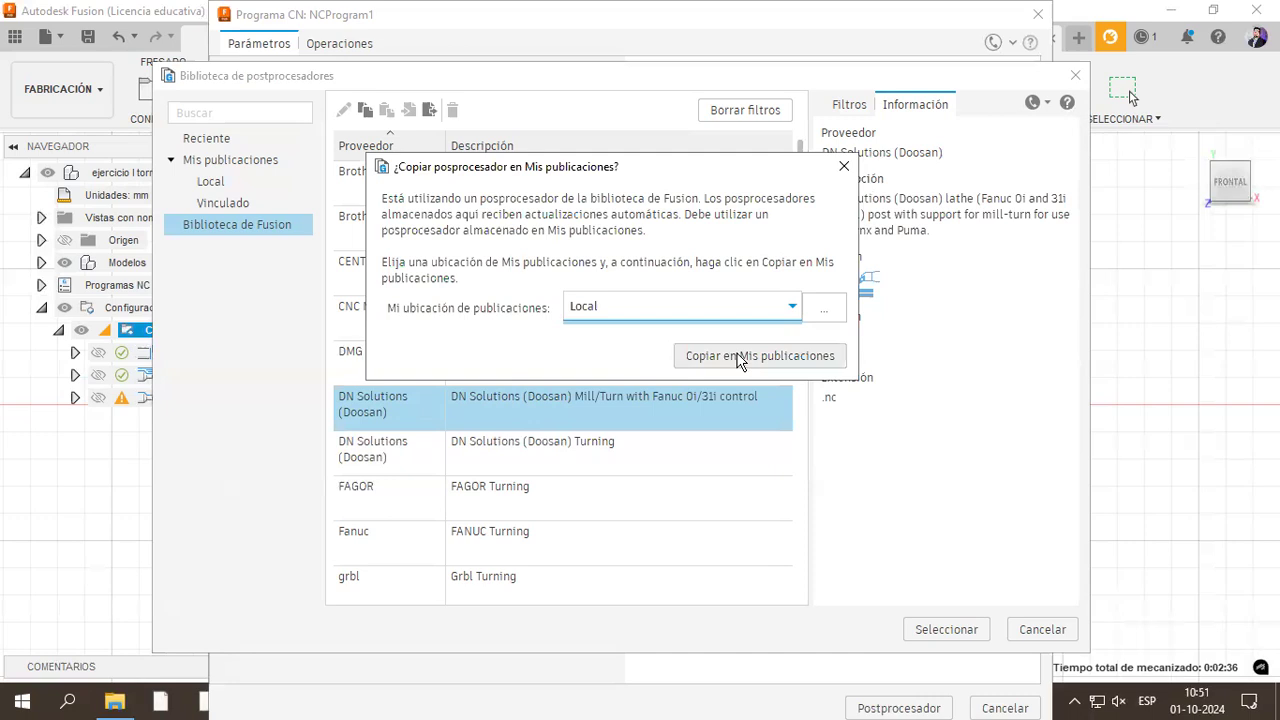
left_click(738, 358)
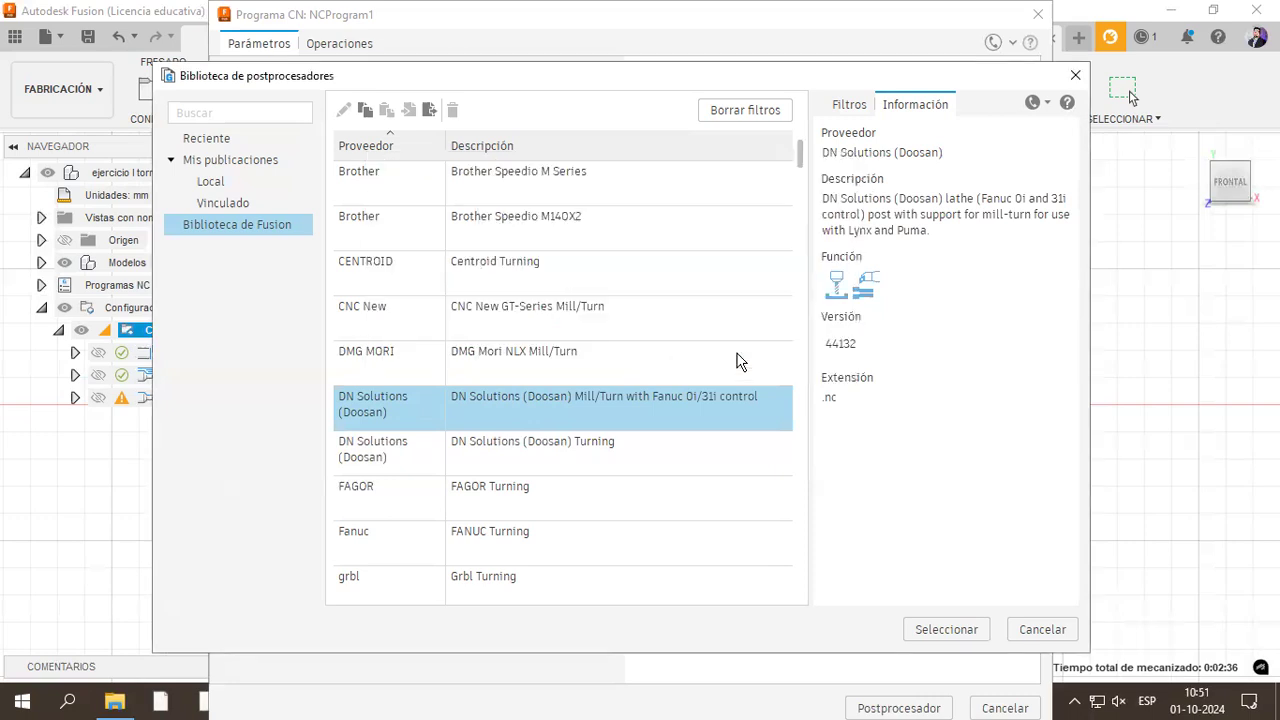
left_click(938, 633)
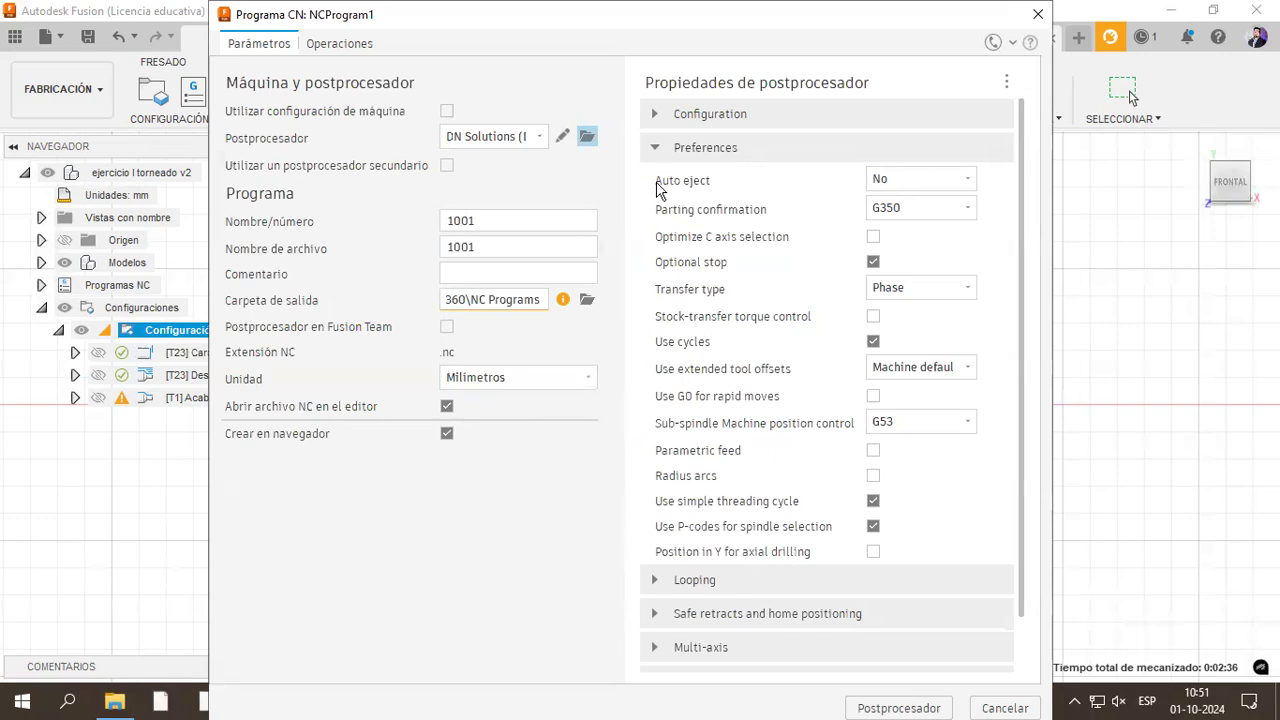
Step: Set the machine type to Lynx in the post processor's configuration properties
left_click(662, 147)
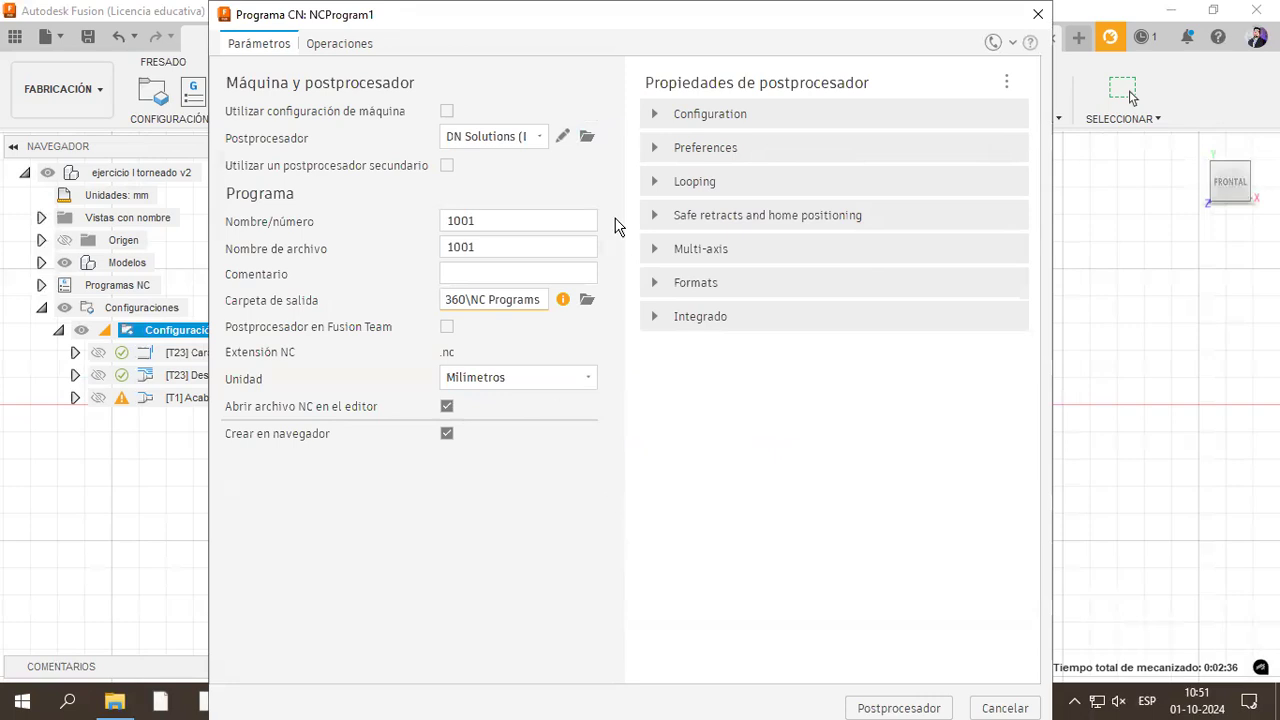
left_click(655, 115)
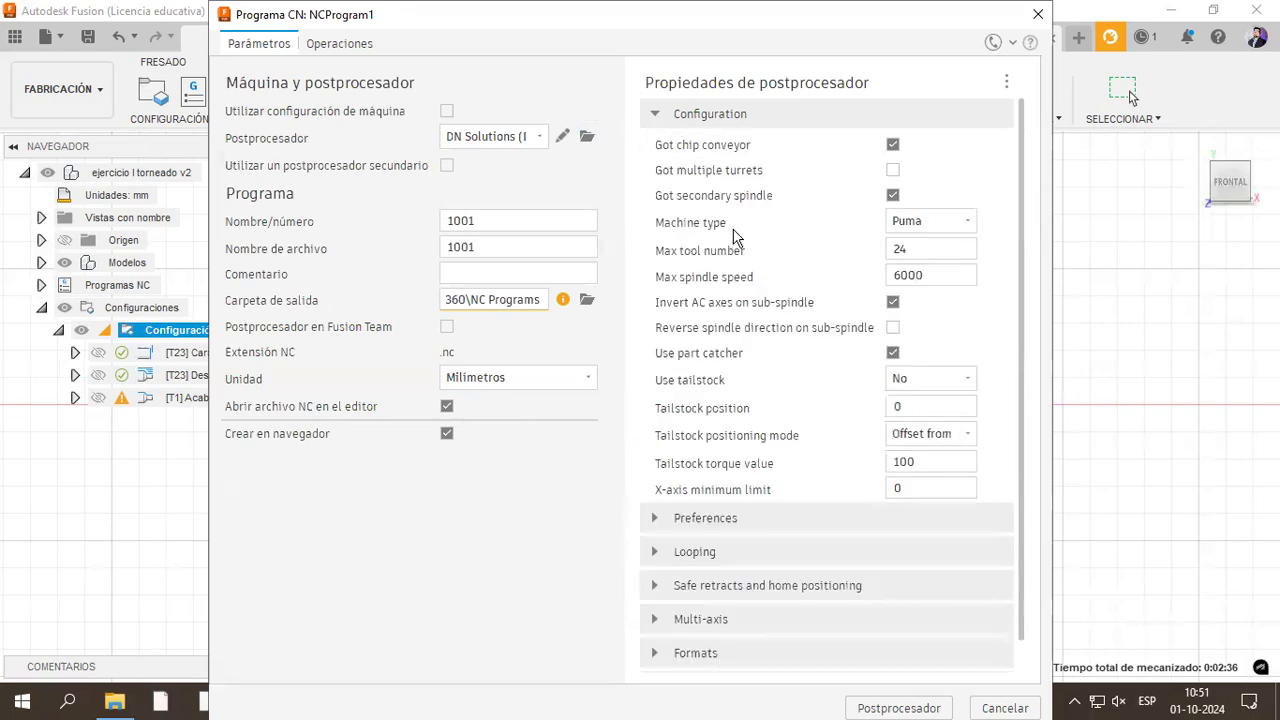
left_click(921, 230)
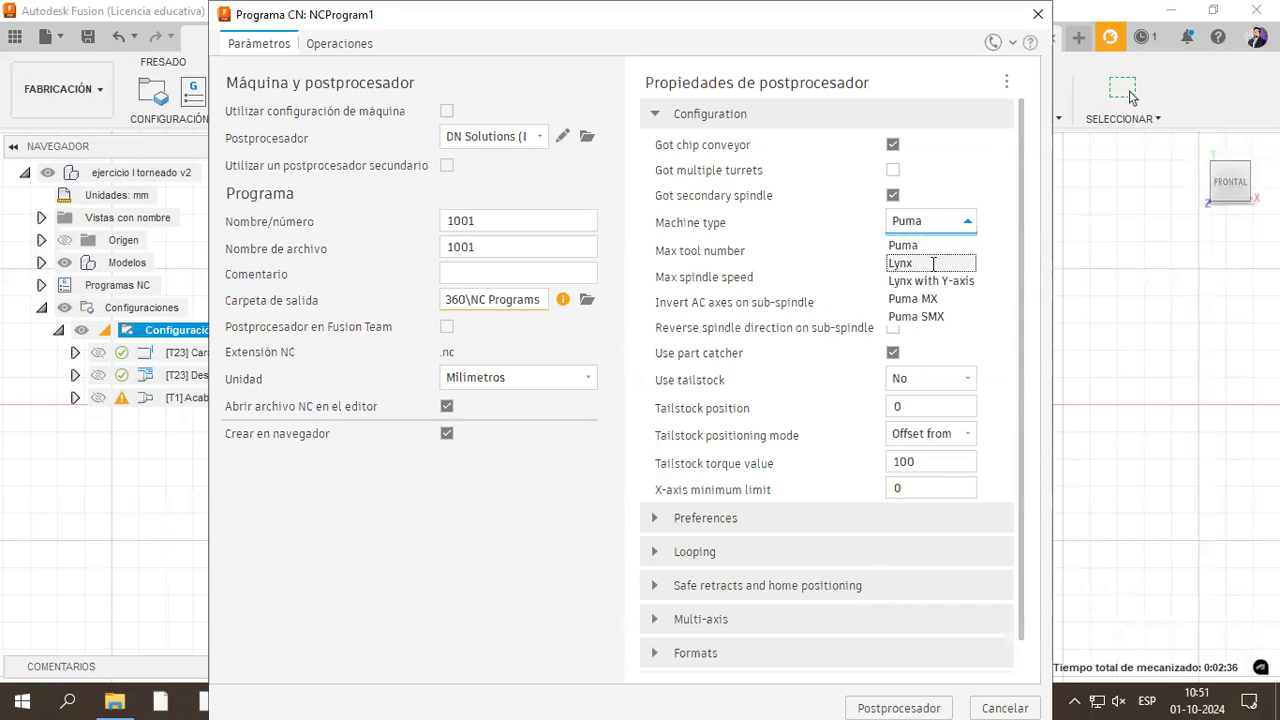
left_click(933, 264)
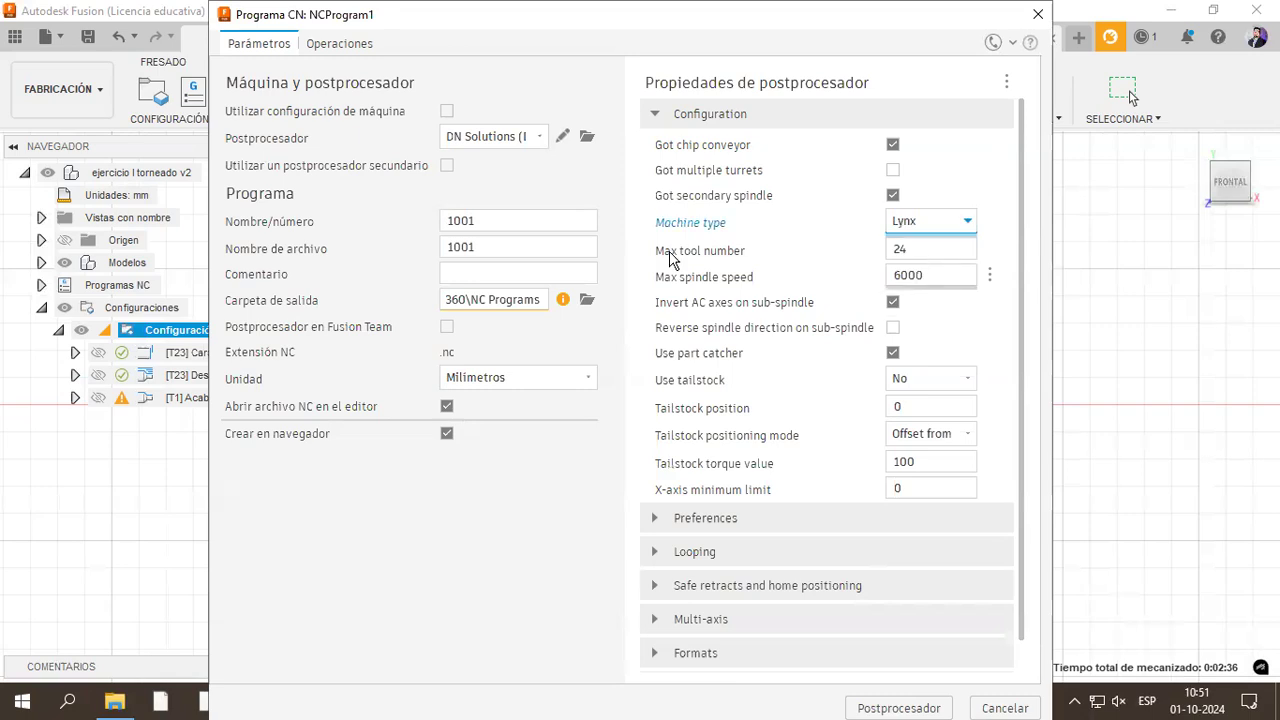
Step: Check the maximum tool number and spindle speed, and disable the part catcher in the post configuration
left_click(912, 248)
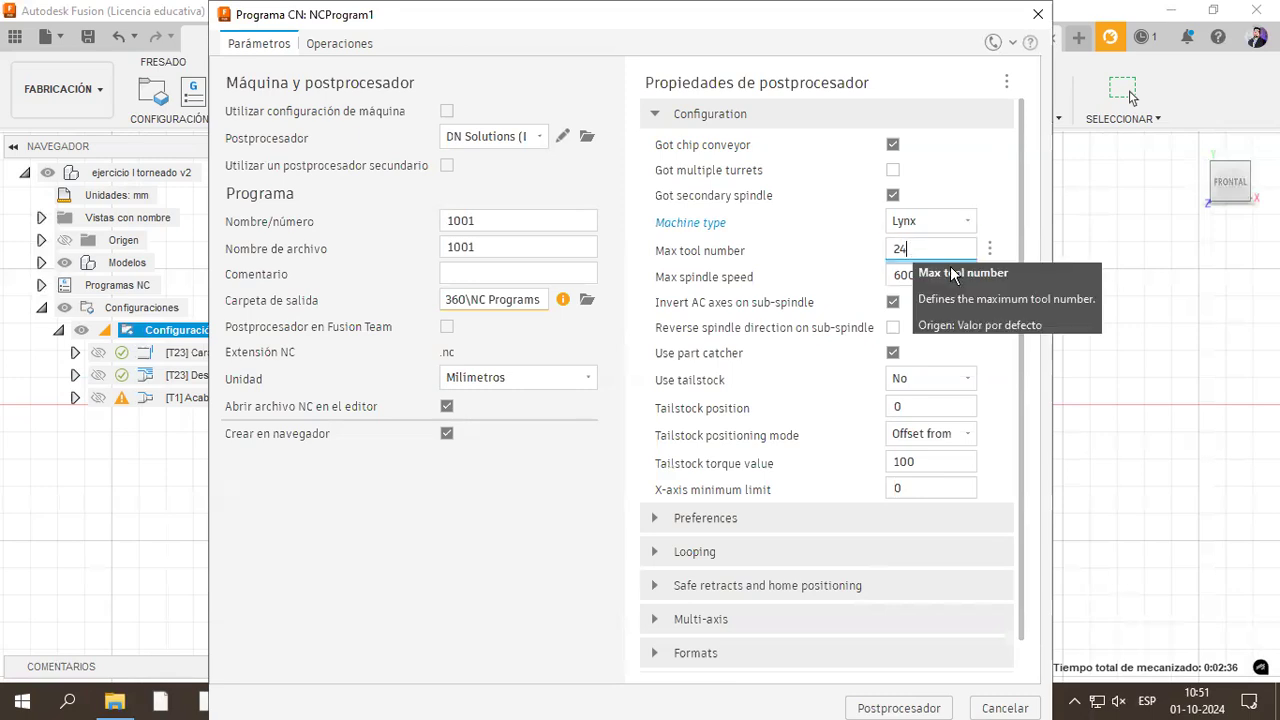
left_click(952, 275)
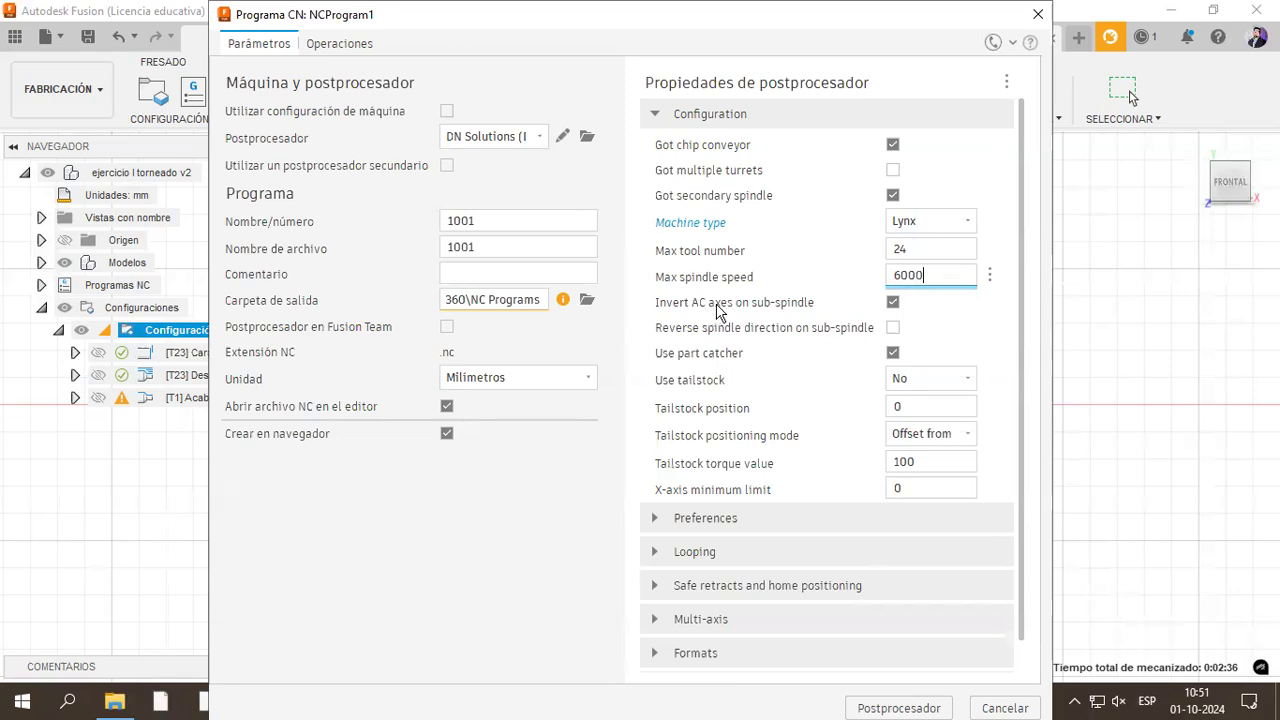
scroll(716, 320, "down", 1)
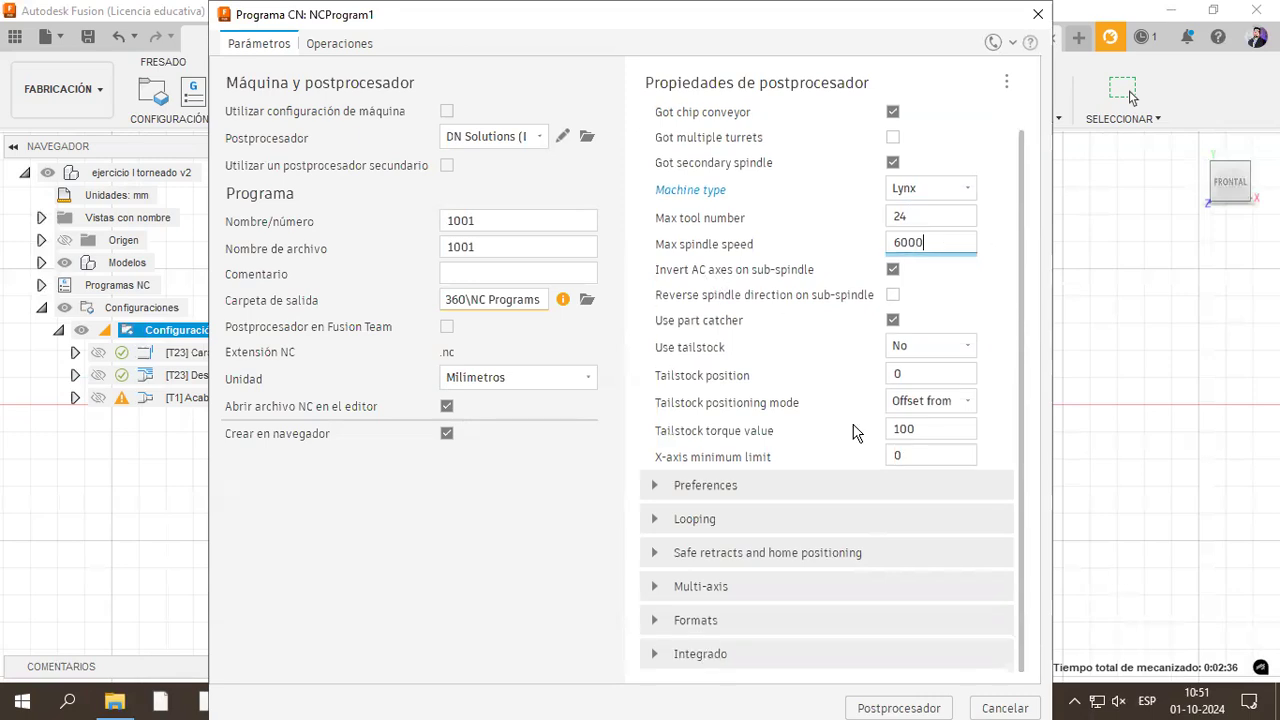
left_click(893, 320)
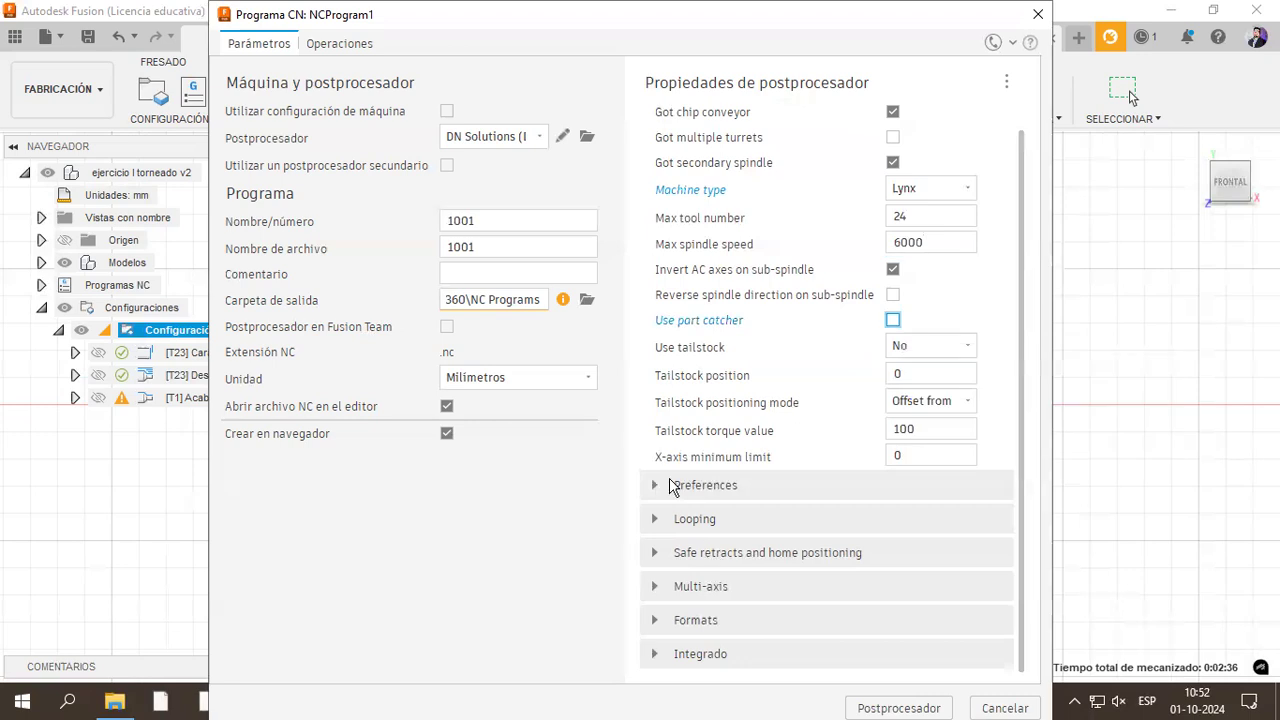
Step: Turn off the optional stop in the post processor preferences
left_click(656, 485)
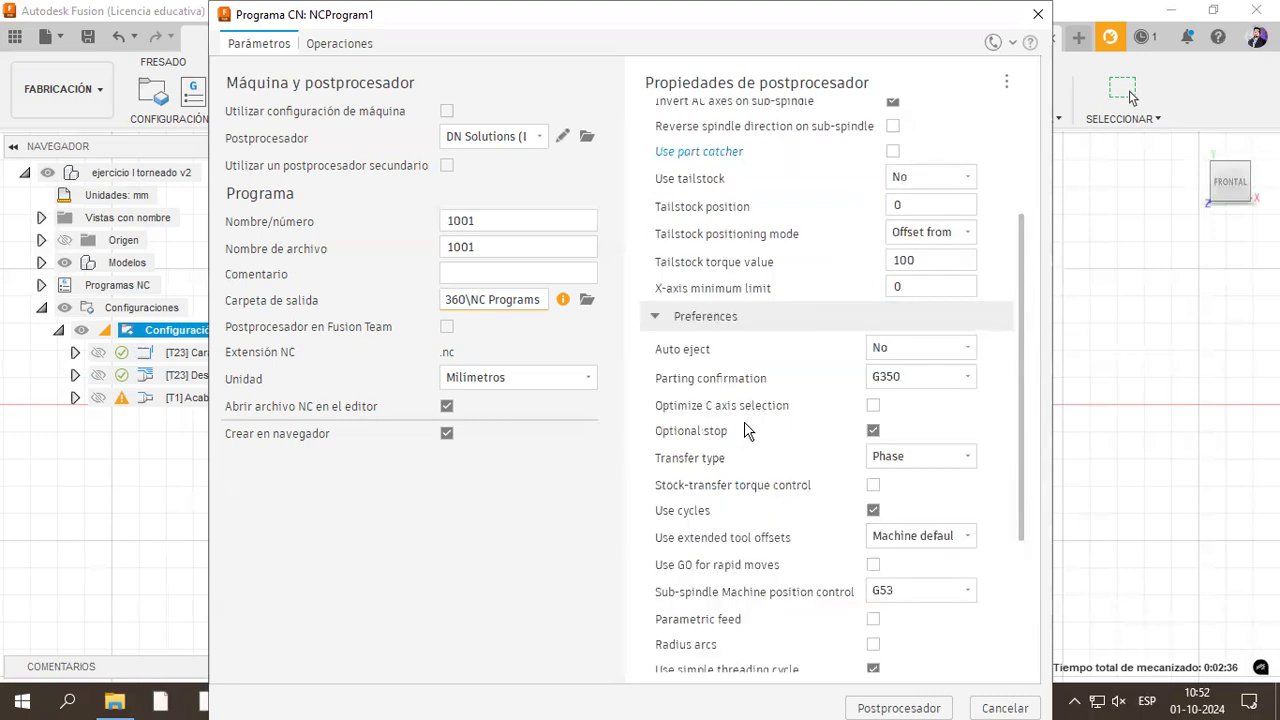
scroll(693, 432, "down", 3)
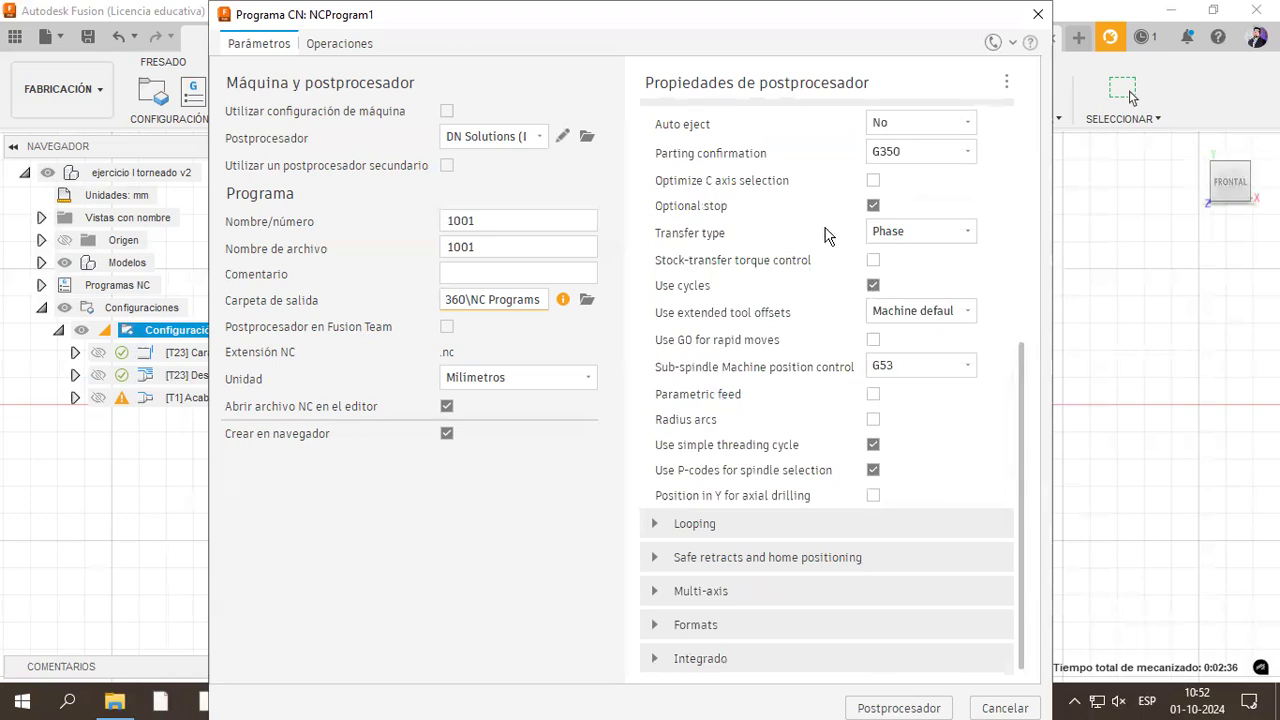
left_click(873, 205)
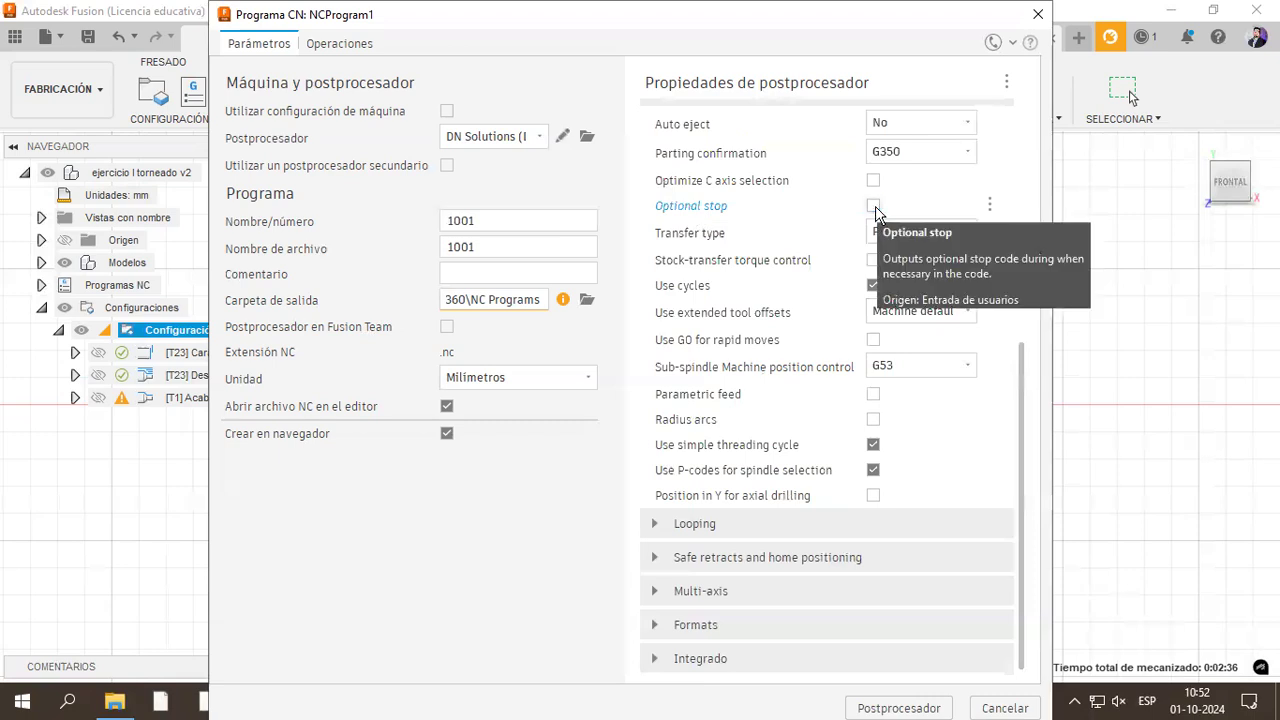
Step: Set Use sequence numbers to No and enable Write tool list in the post processor's format properties
left_click(660, 525)
scroll(663, 566, "down", 1)
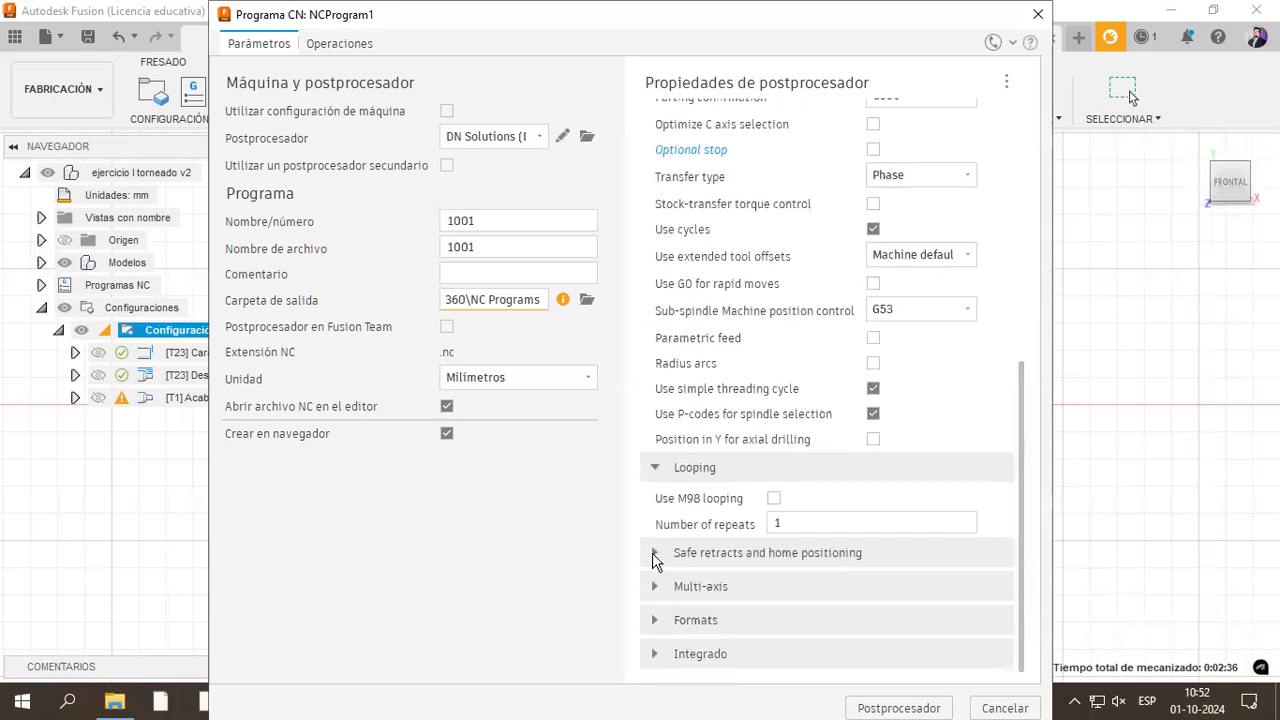
left_click(700, 552)
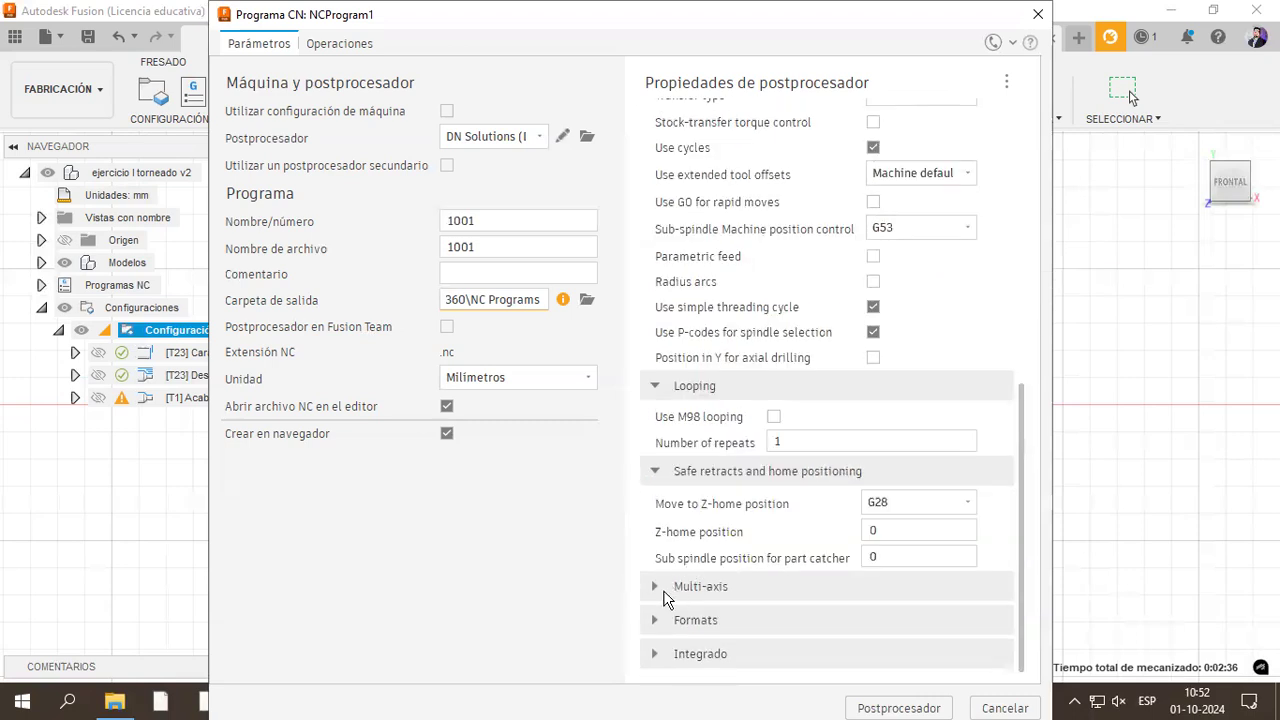
left_click(665, 588)
left_click(656, 619)
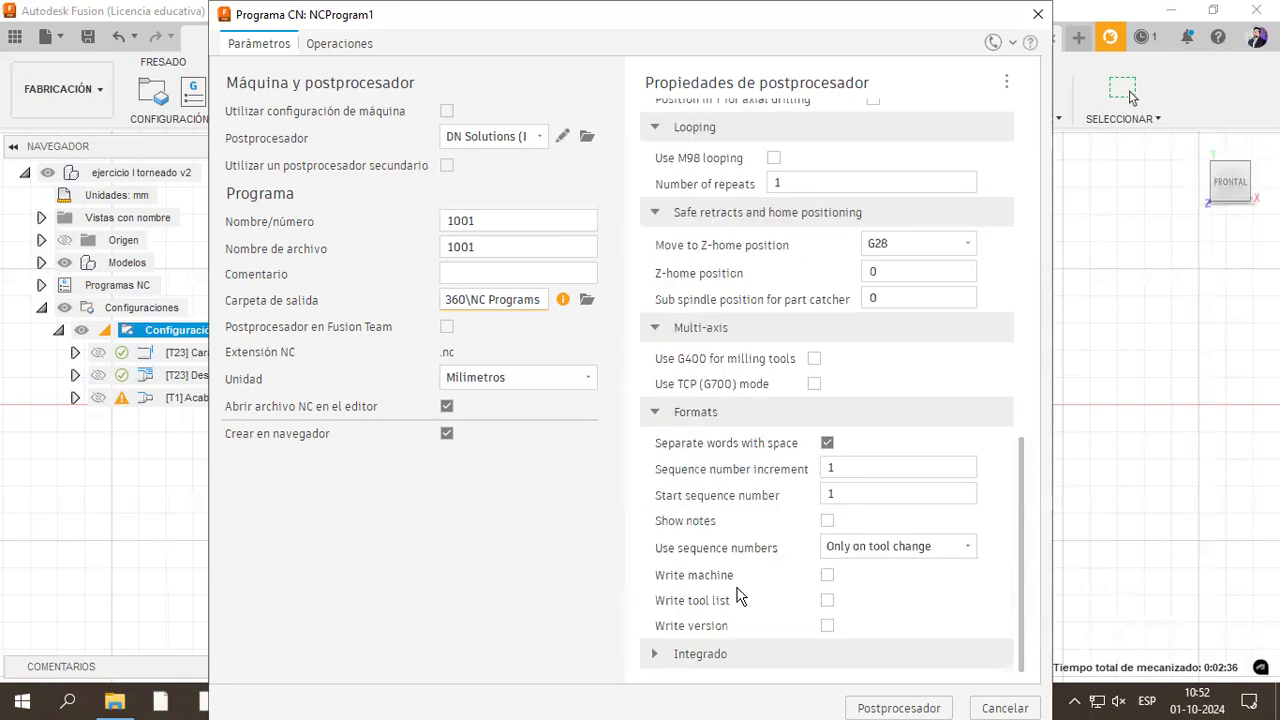
left_click(660, 653)
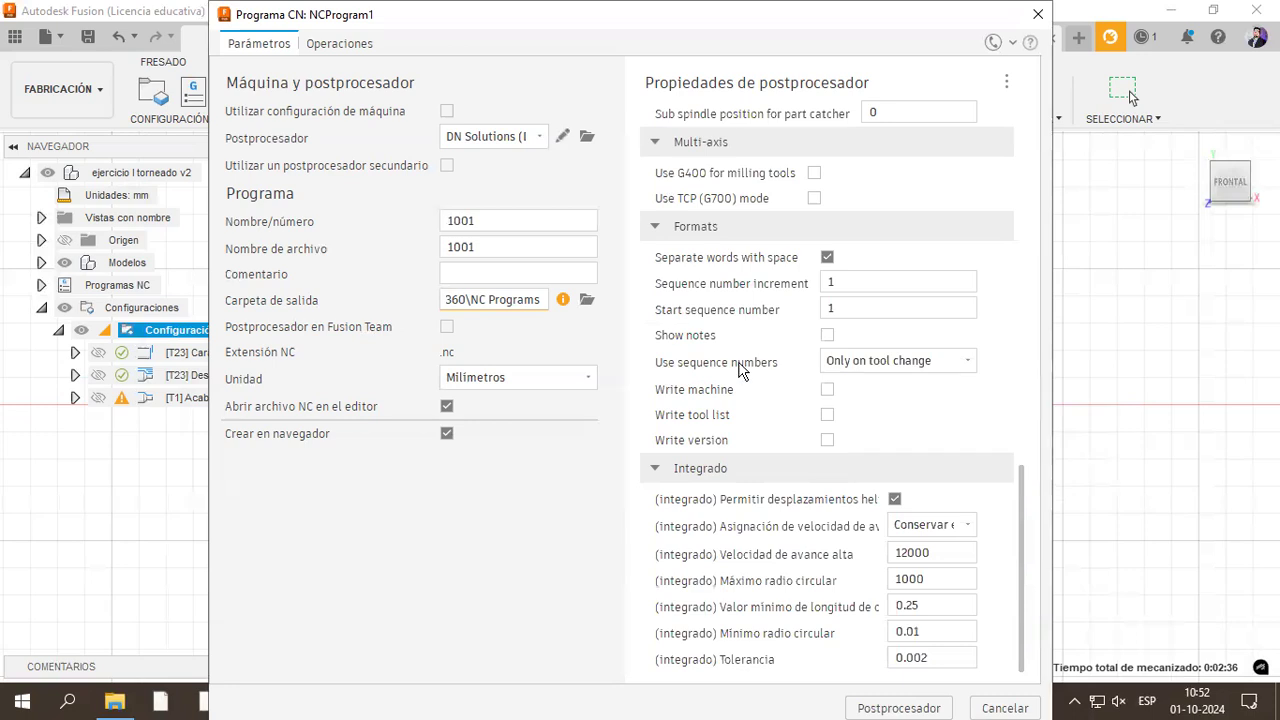
left_click(945, 364)
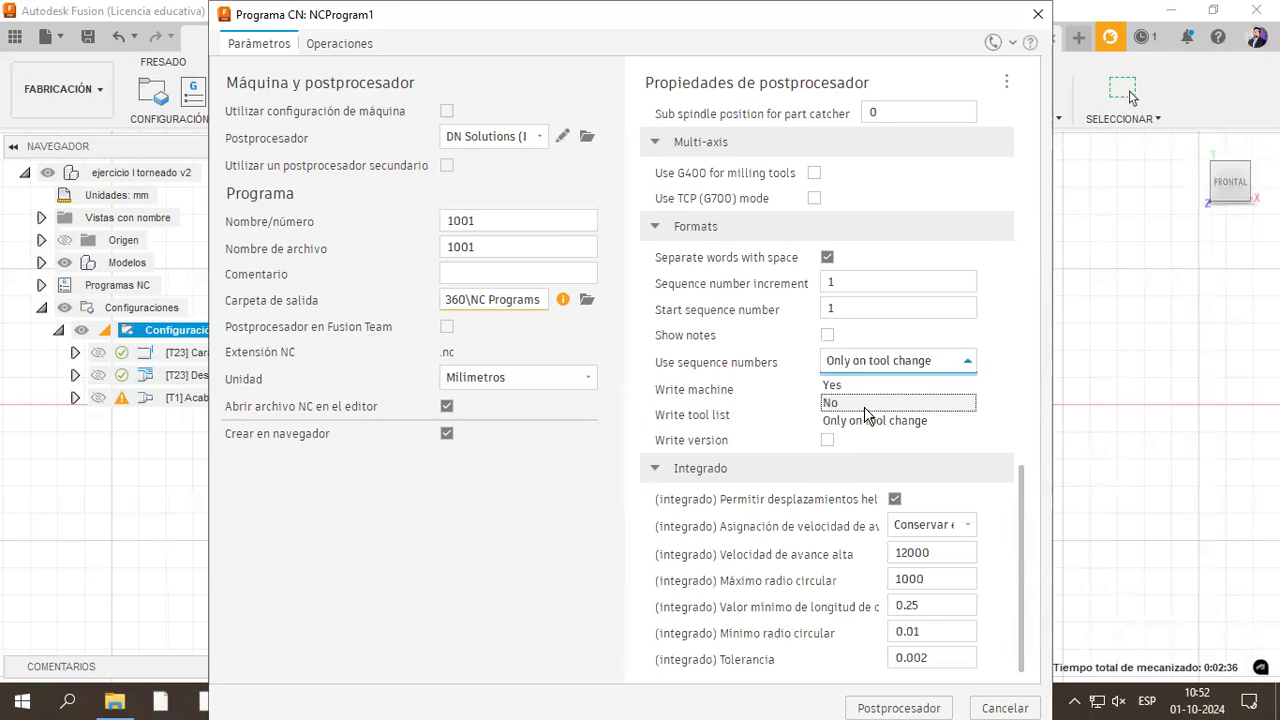
left_click(865, 404)
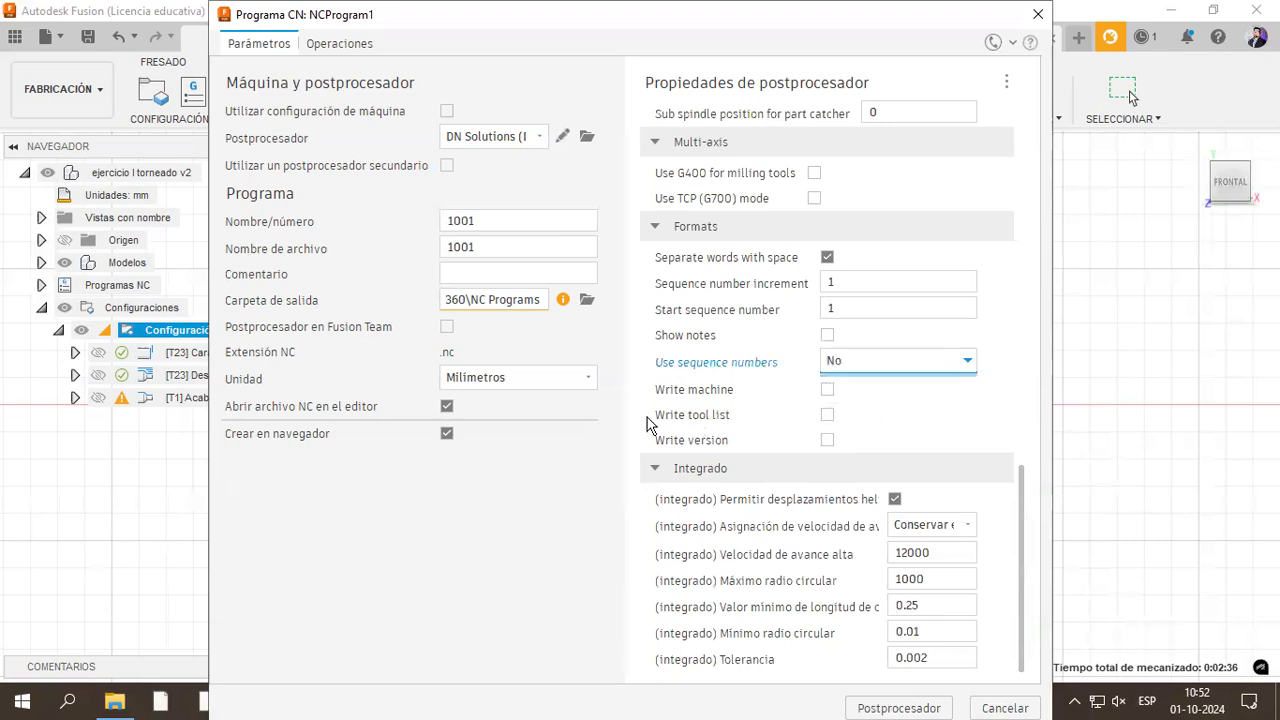
left_click(827, 414)
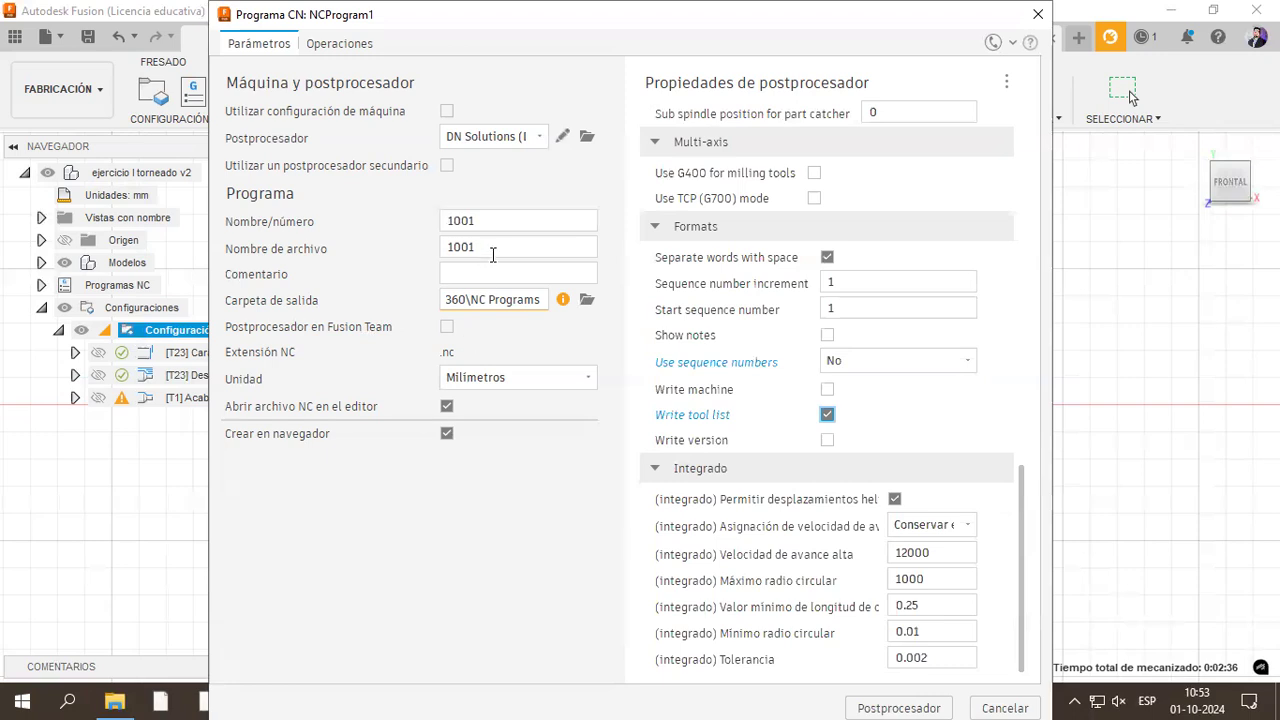
Step: Set both the NC program's file name and comment to EJERCICIO 1
double_click(492, 254)
key("BackSpace")
type("EJERCICIO 1")
left_click(536, 270)
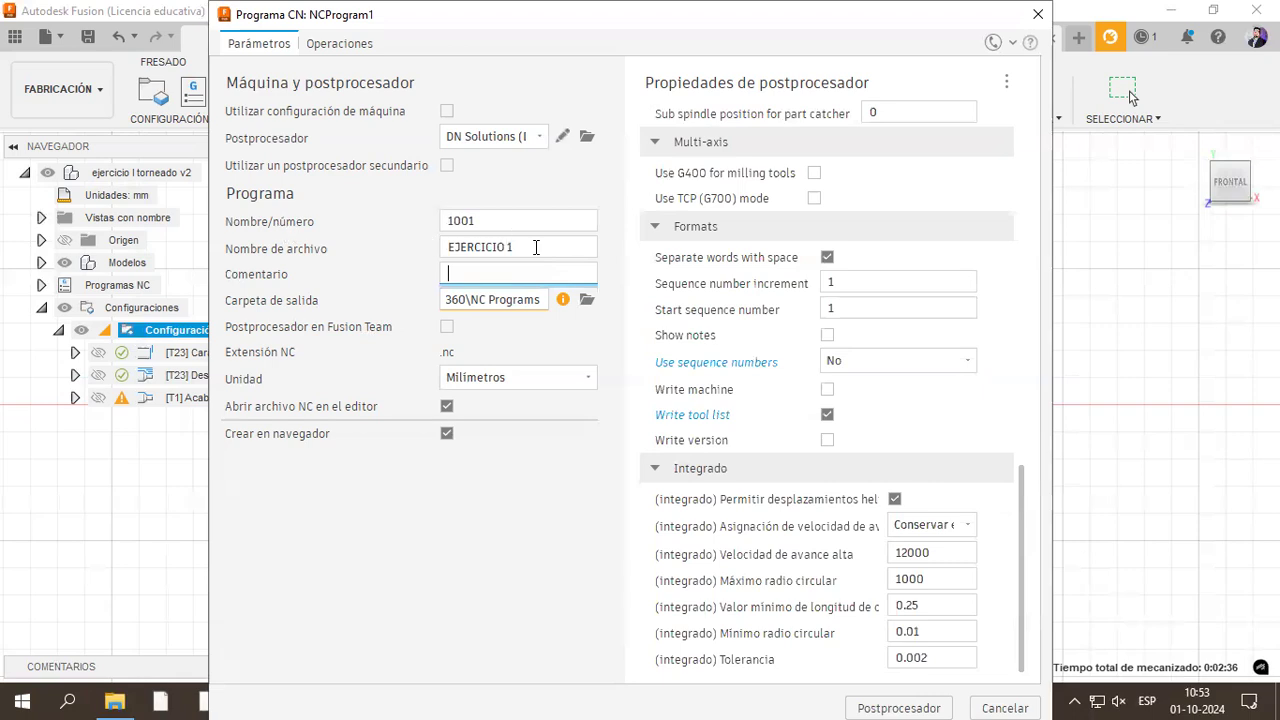
left_click_drag(536, 248, 425, 255)
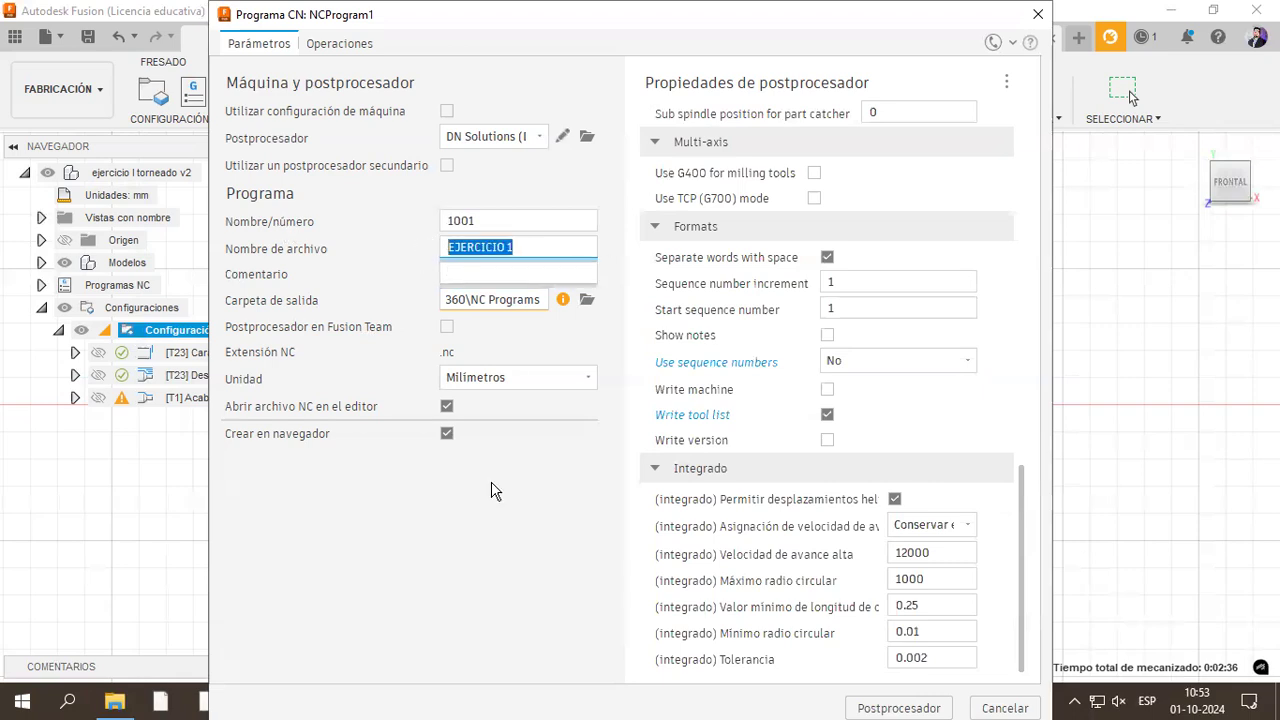
key("ctrl+c")
key("Tab")
key("ctrl+v")
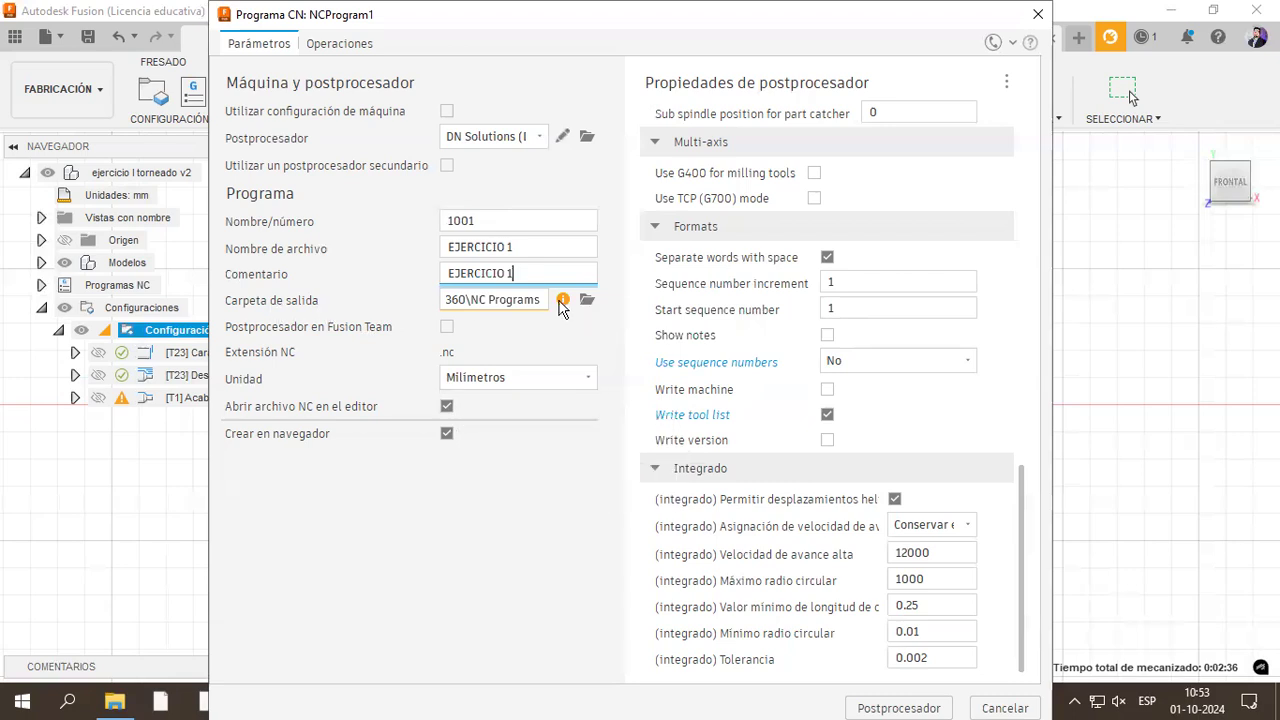
Step: Choose the Fusion 360 folder in Documents as the NC program's output folder and check that location
mouse_move(559, 303)
left_click(587, 302)
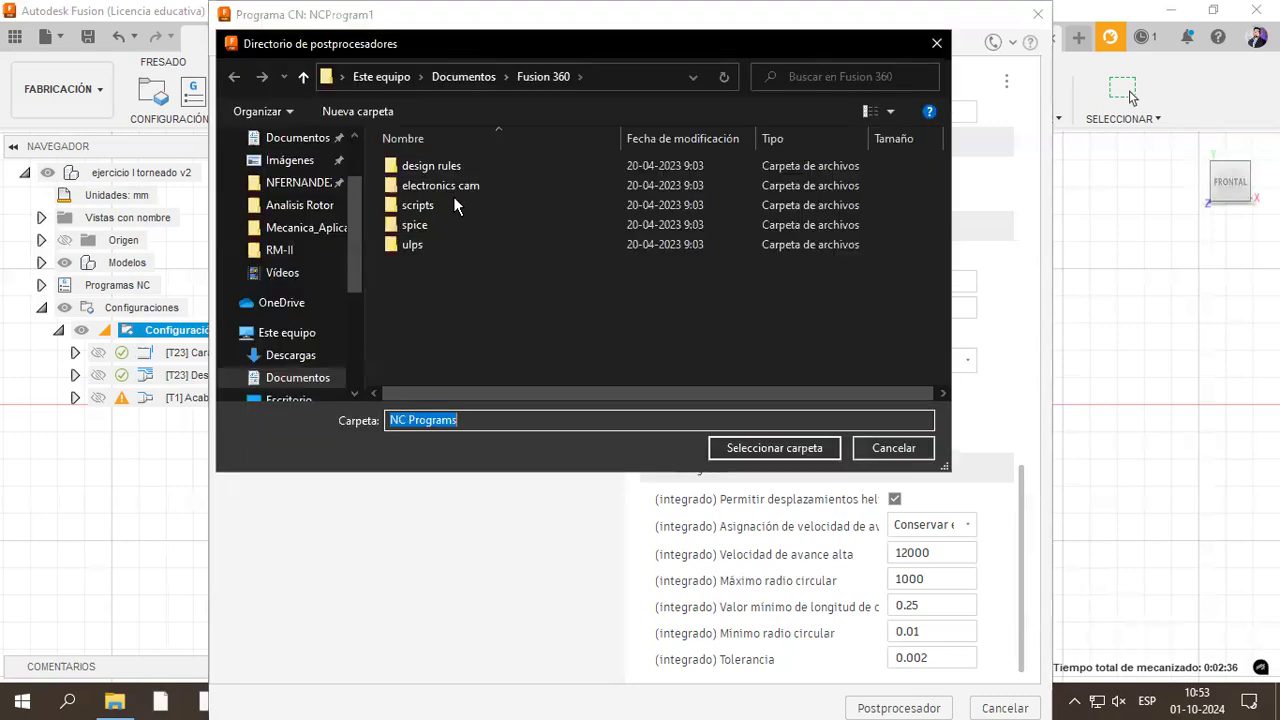
double_click(446, 48)
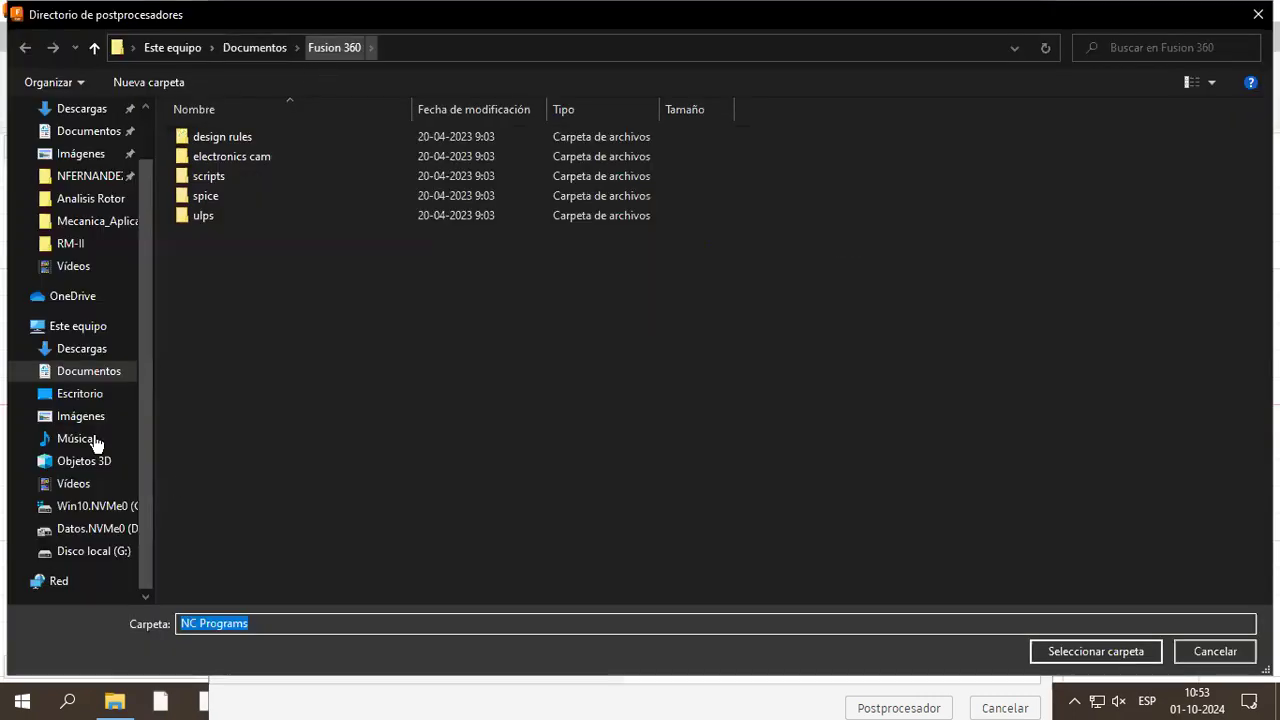
left_click(519, 388)
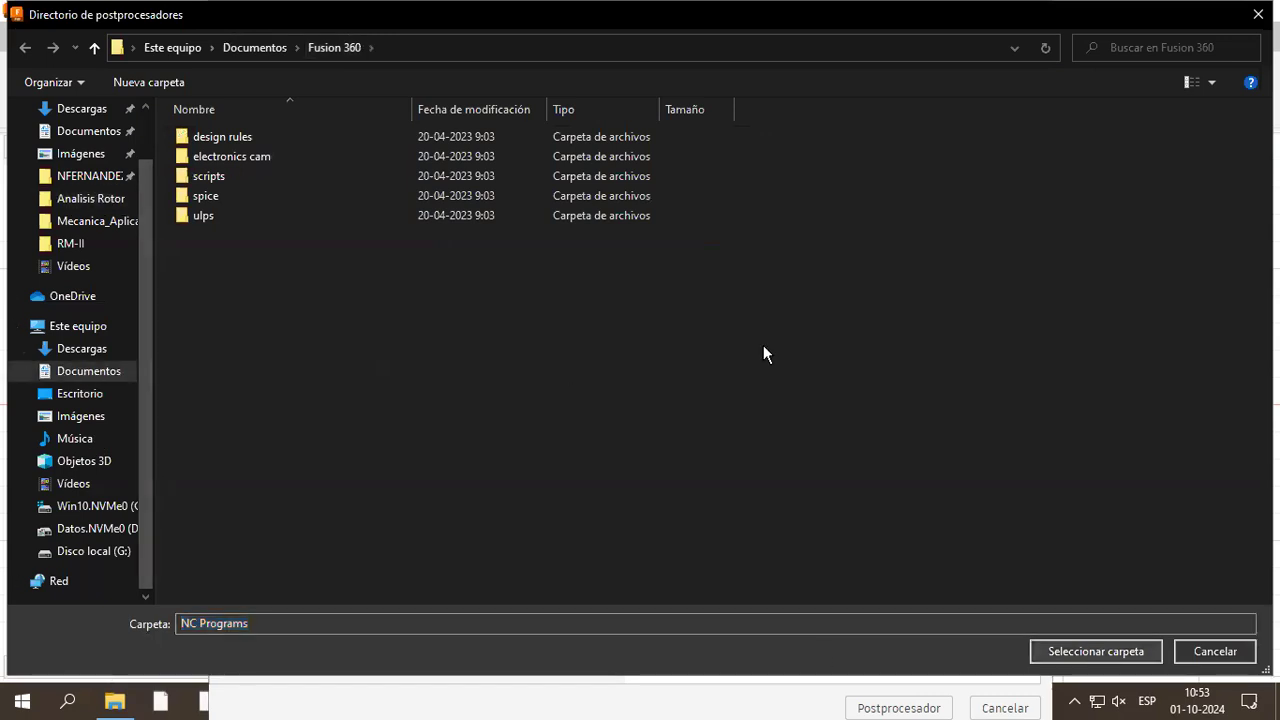
key("Return")
key("Return")
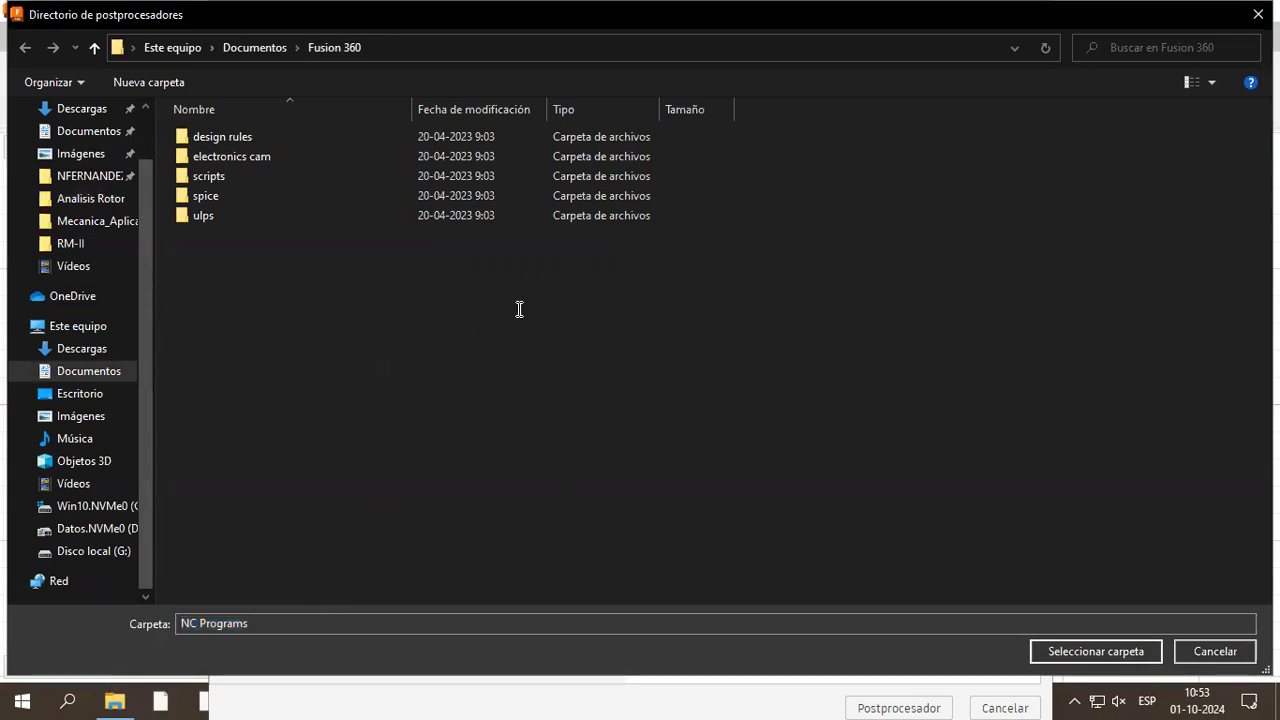
key("Return")
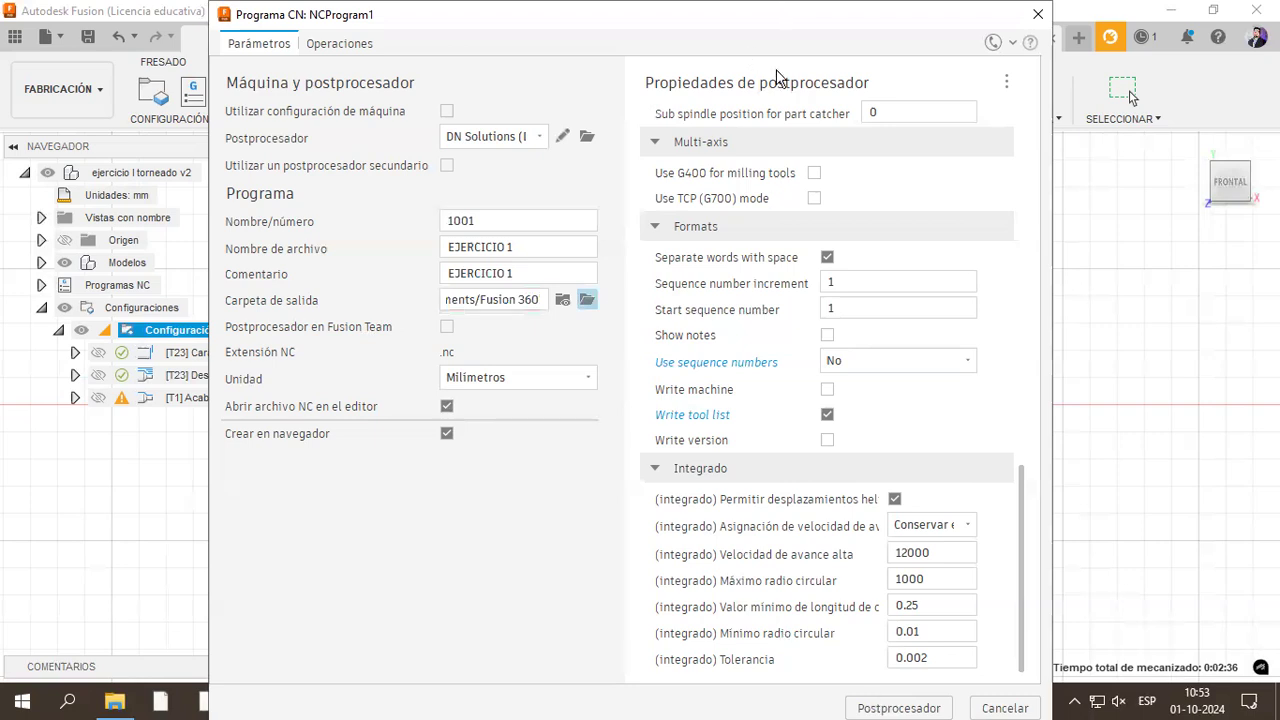
left_click_drag(597, 42, 596, 44)
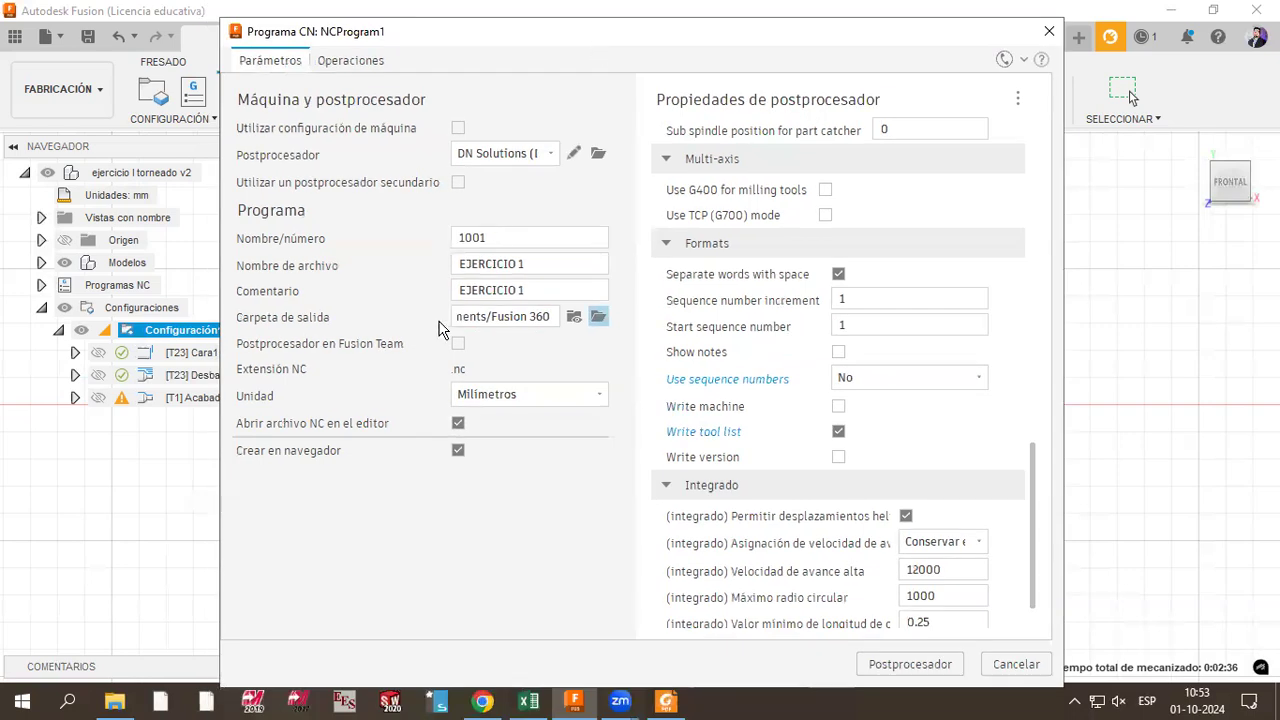
left_click(574, 316)
left_click(940, 57)
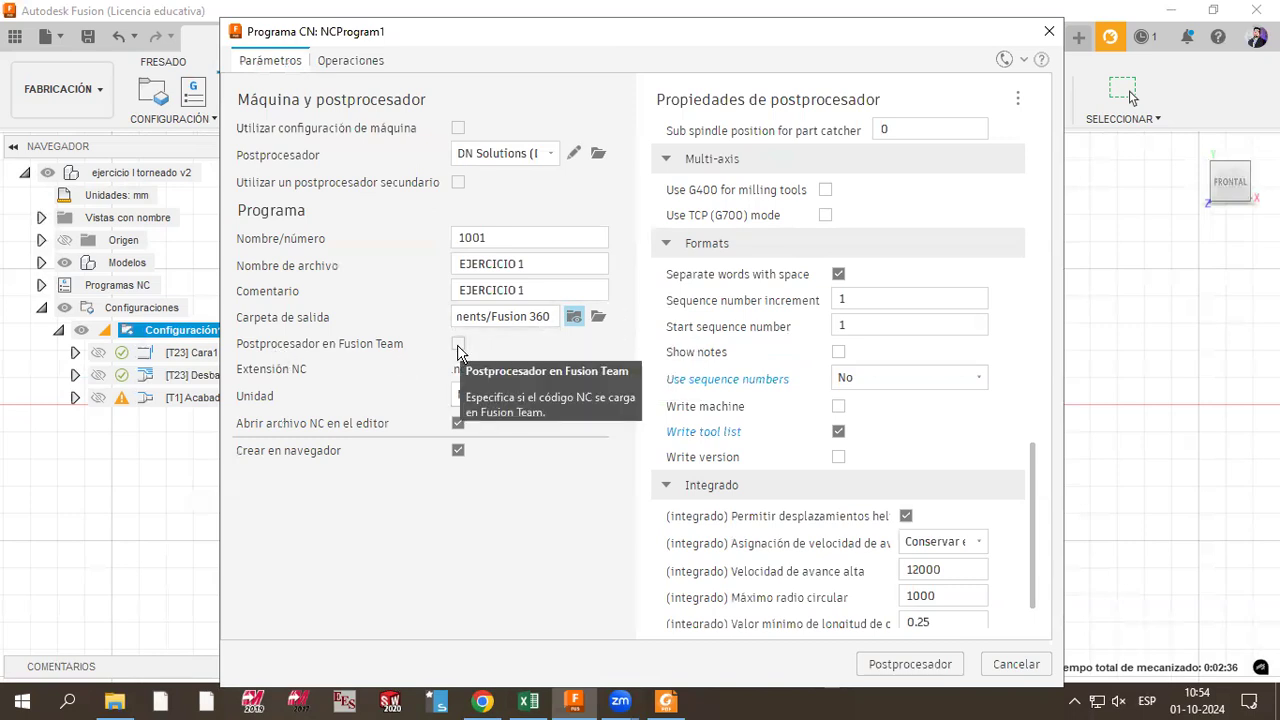
Step: Enable posting to Fusion Team and check its output as EJERCICIO 1 in the Torneado folder
left_click(458, 344)
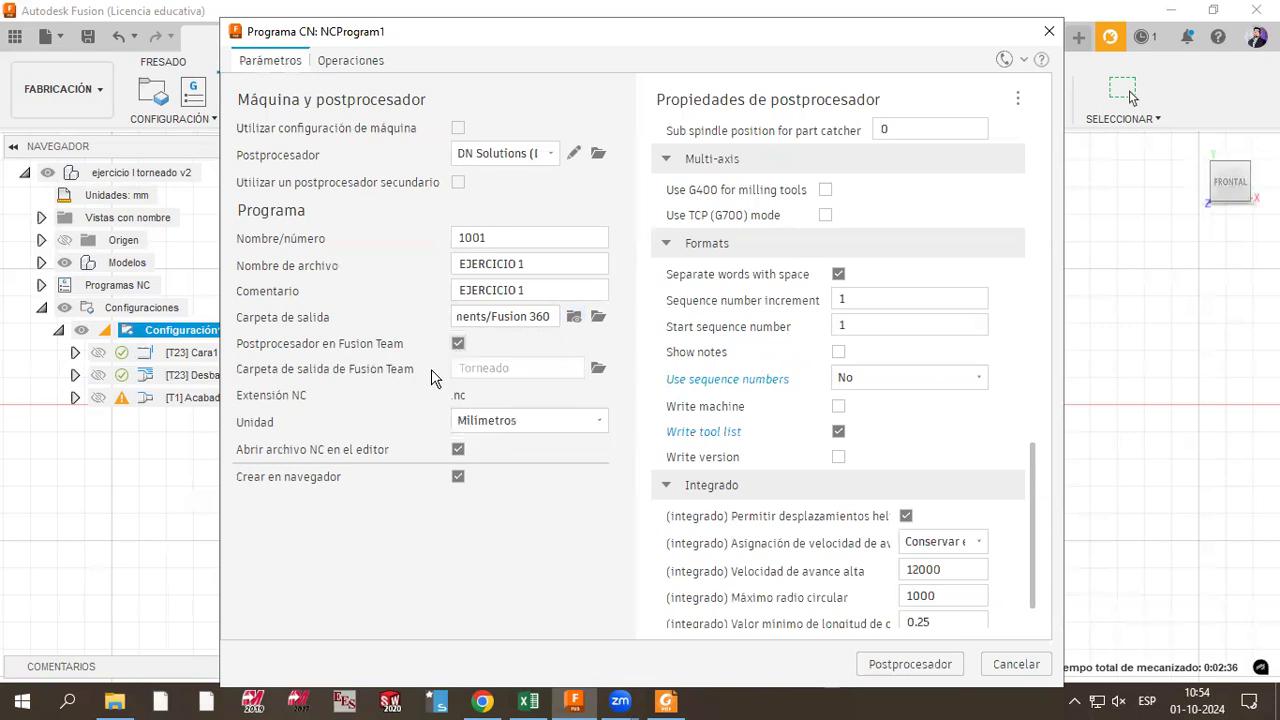
left_click(600, 371)
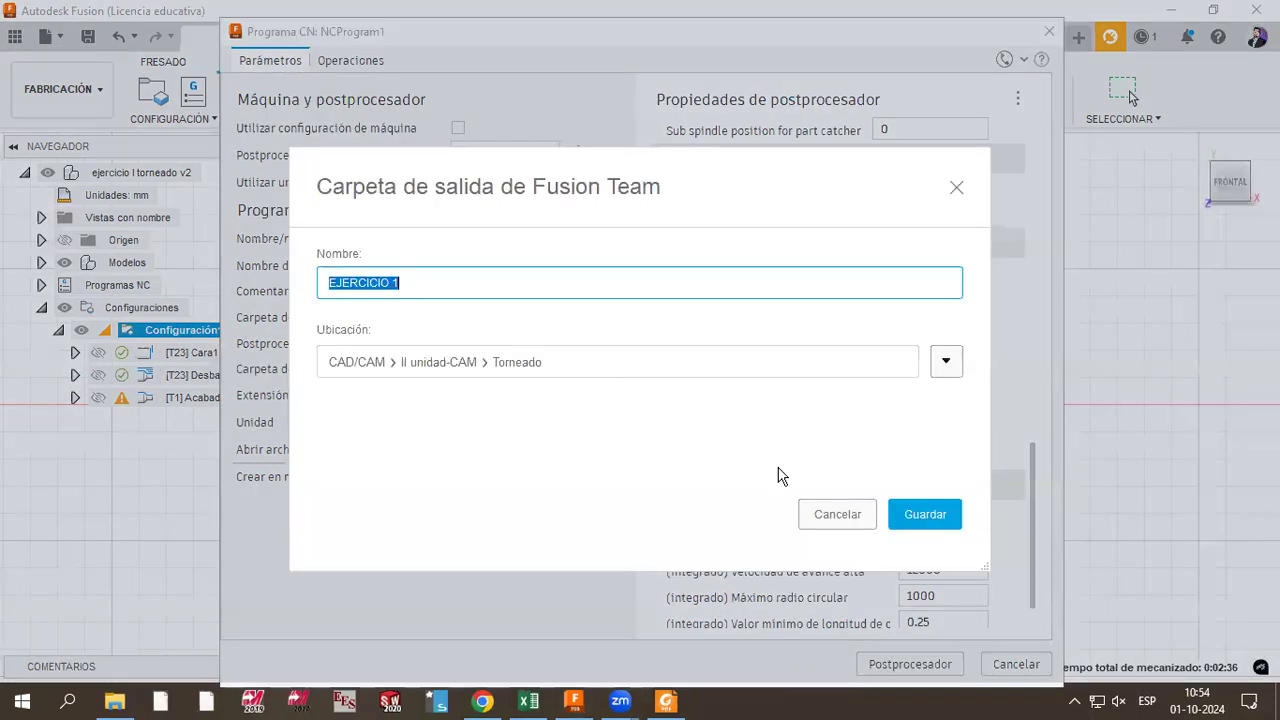
key("Return")
key("Escape")
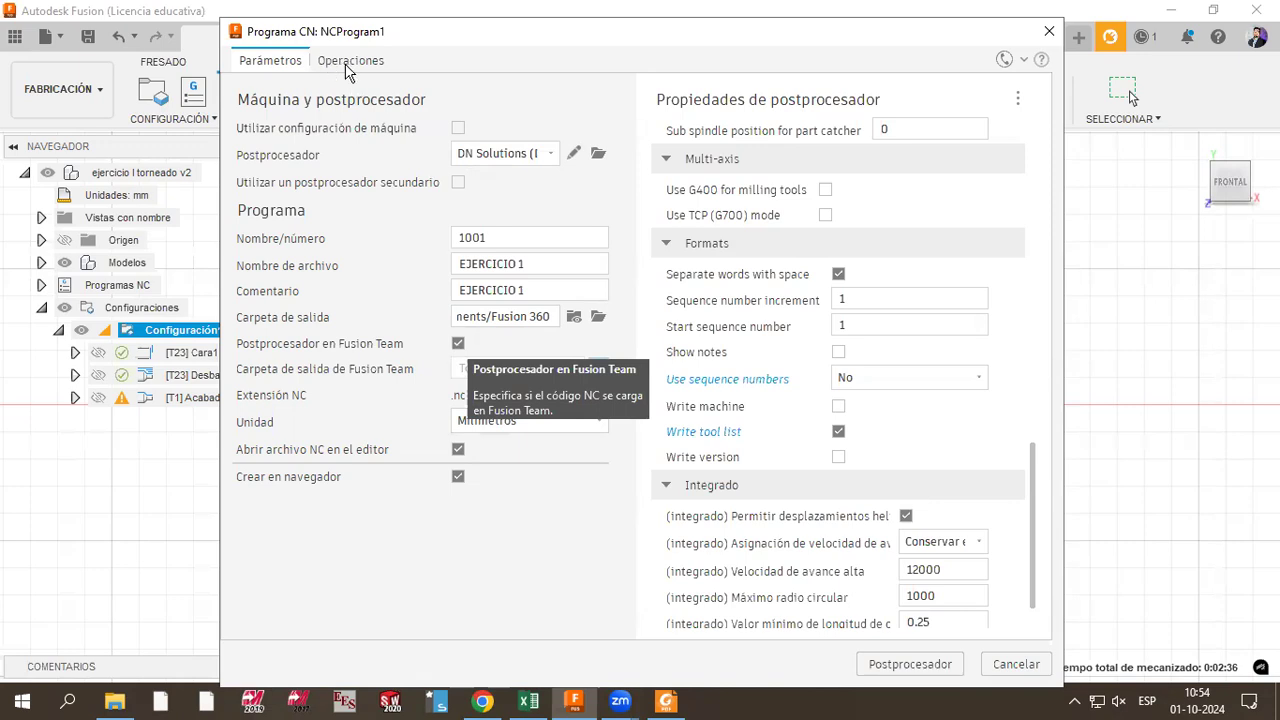
Step: Exclude Desbaste del perfil1 and Acabado del perfil1 from the program's operations, and include Desbaste del perfil1 again
left_click(349, 62)
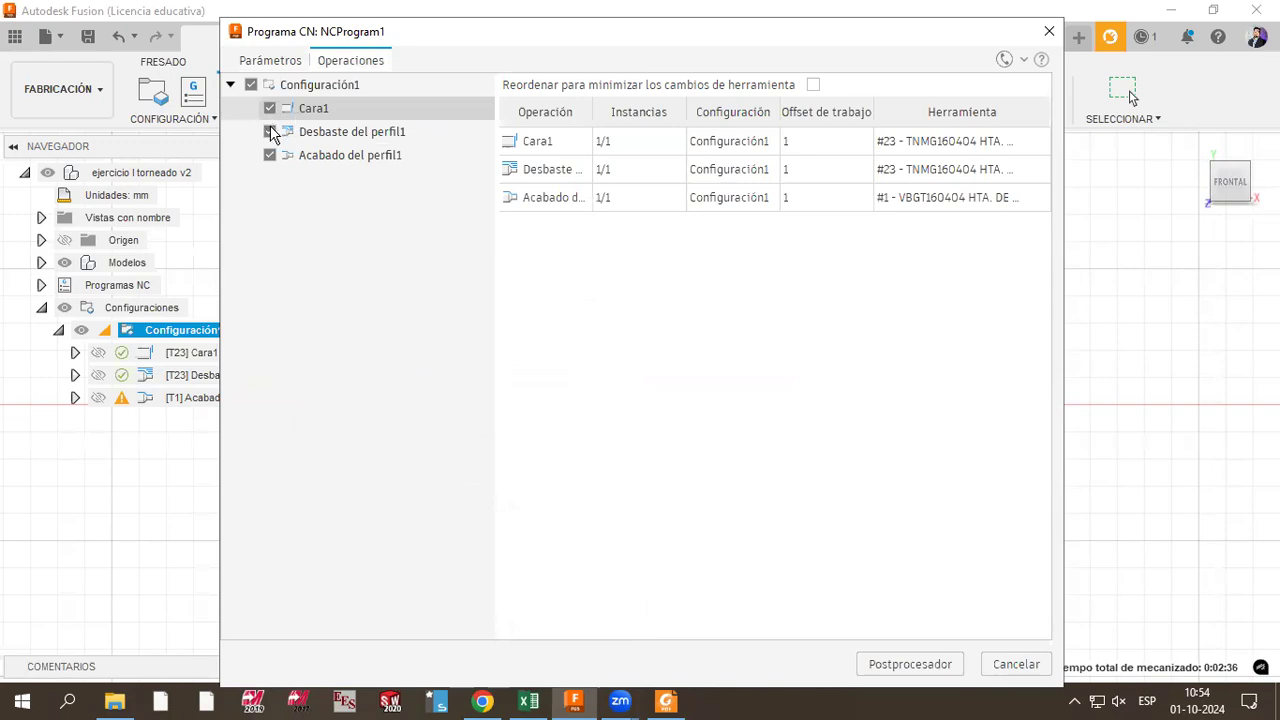
left_click(268, 131)
left_click(268, 157)
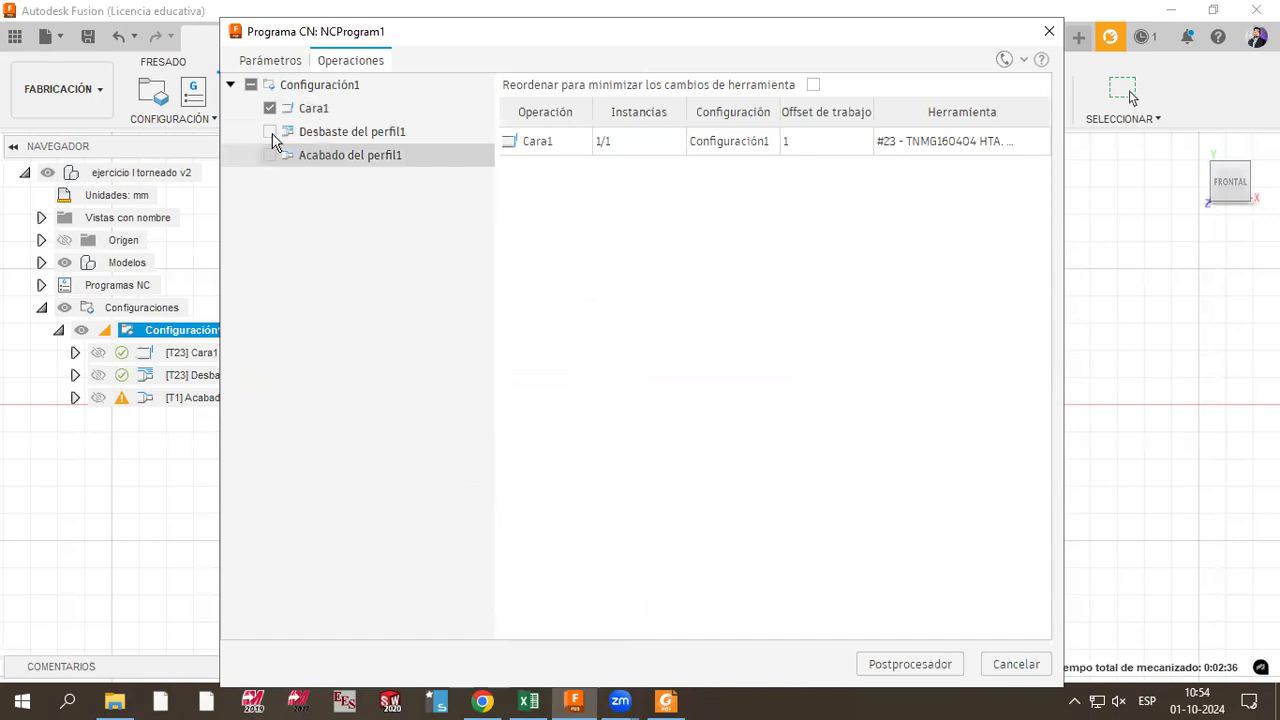
left_click(270, 132)
Step: Post process the NC program and accept the download of Visual Studio Code for viewing the result
left_click(272, 61)
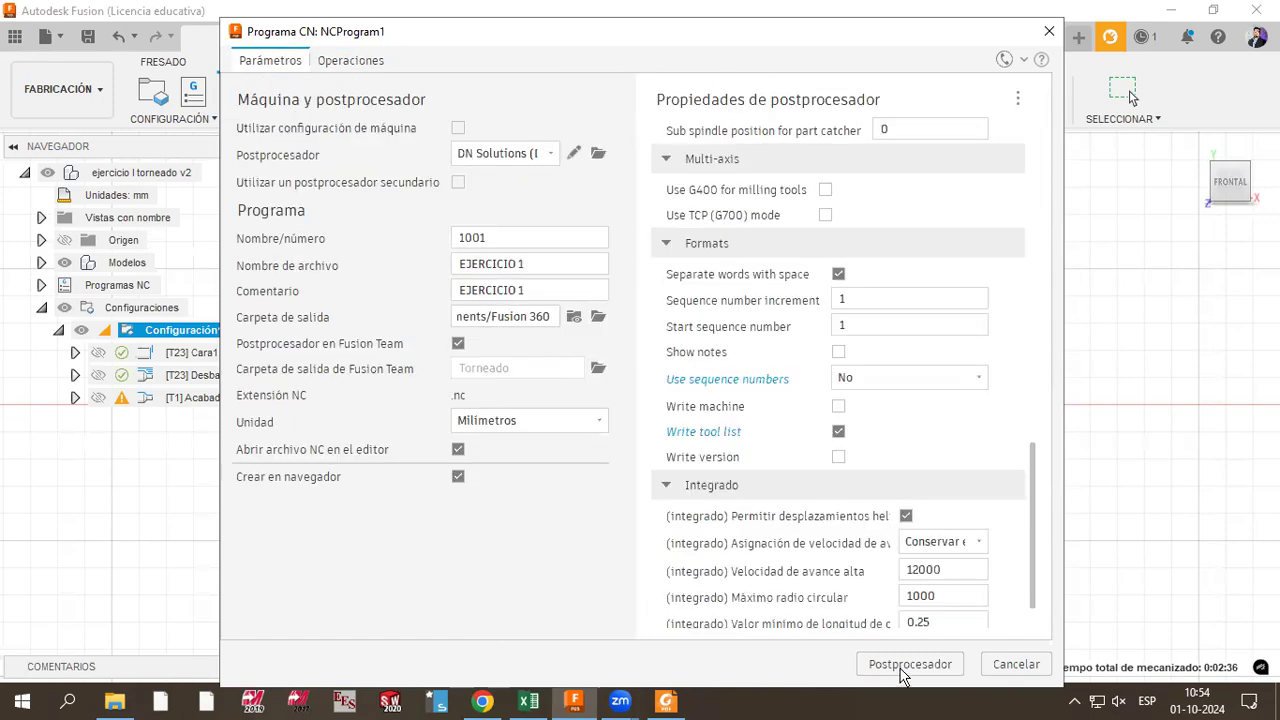
key("Return")
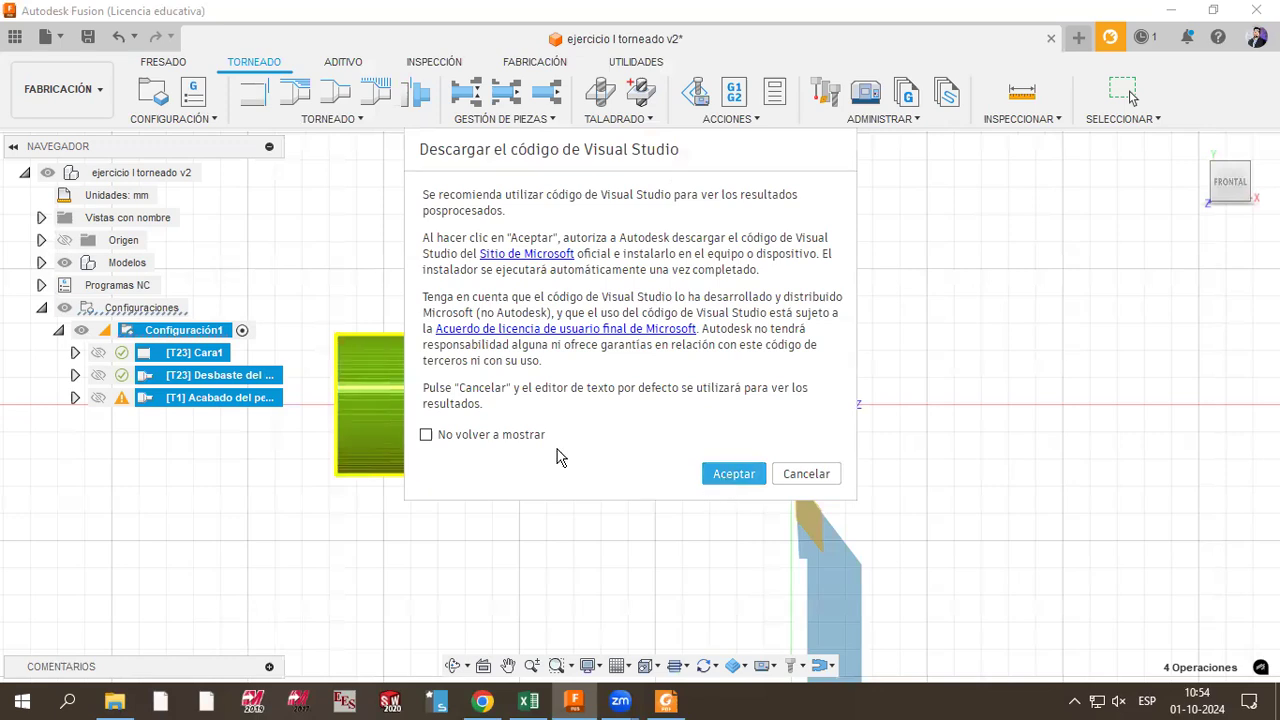
left_click(731, 474)
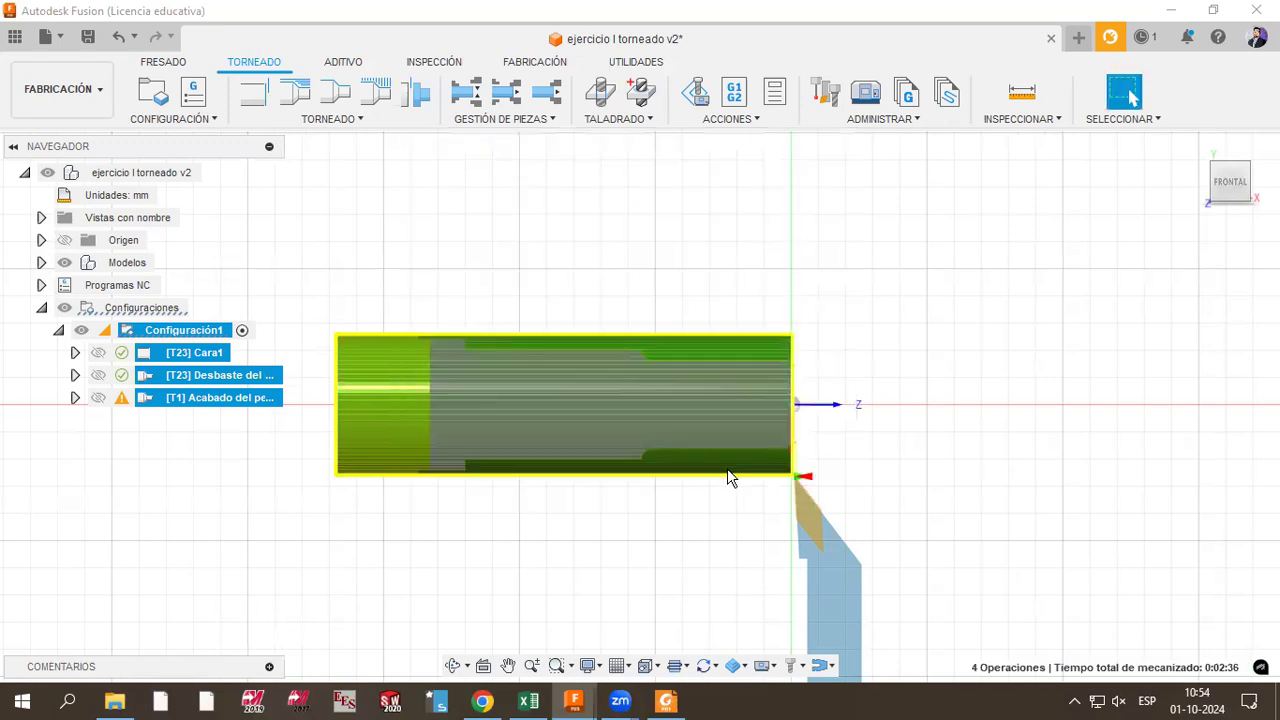
Step: Show the Torneado project folder's files and browse the Documents folder in File Explorer
left_click(15, 40)
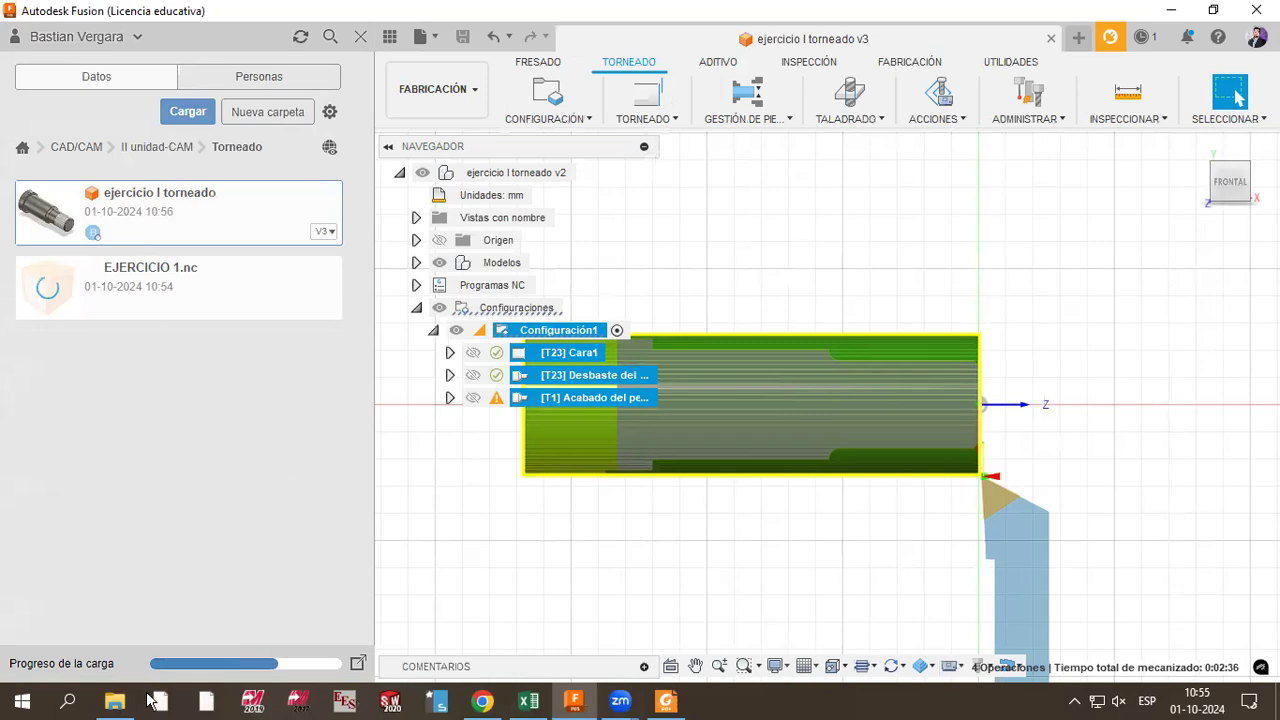
left_click(116, 703)
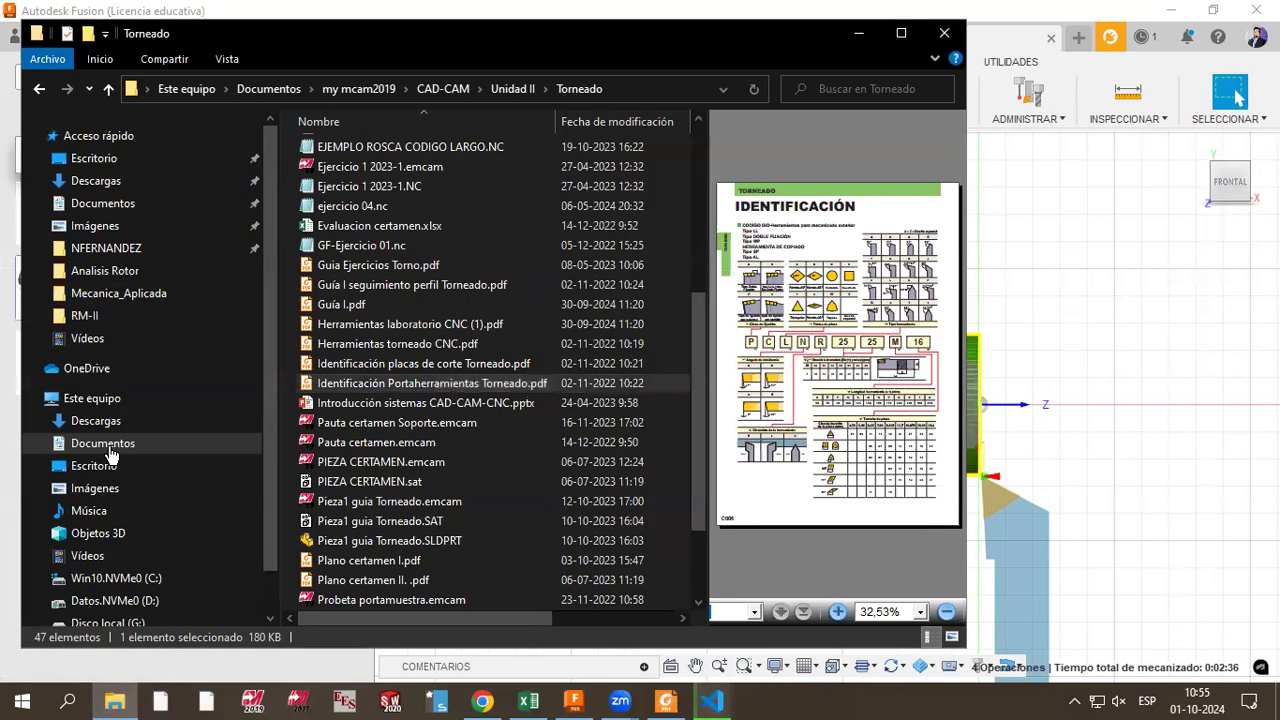
key("alt+Left")
key("alt+Left")
key("alt+Left")
key("alt+Left")
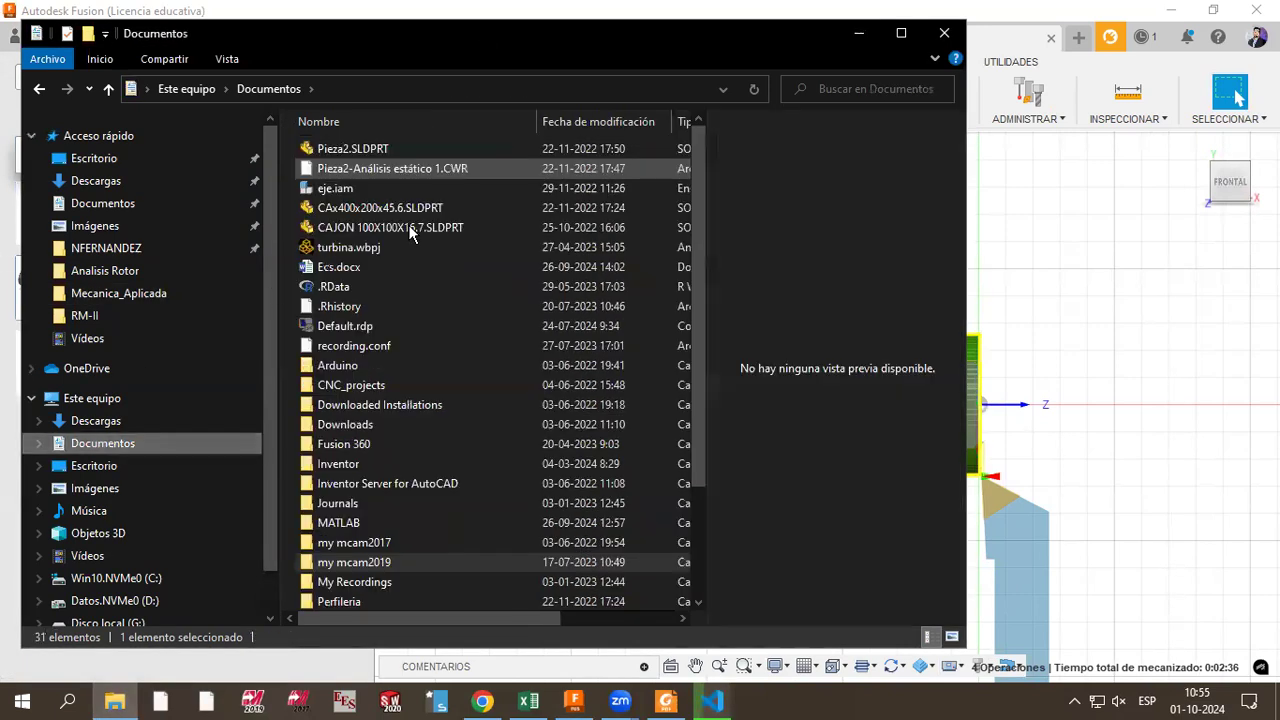
scroll(445, 430, "down", 3)
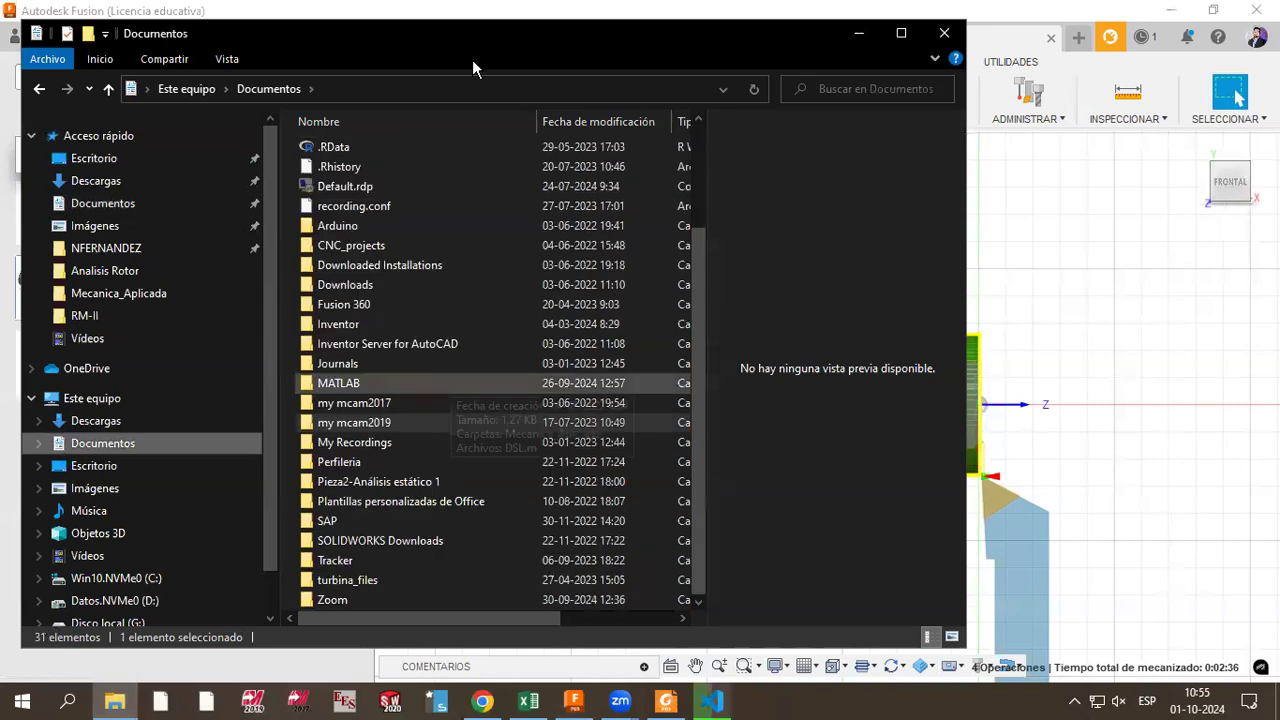
key("alt+F4")
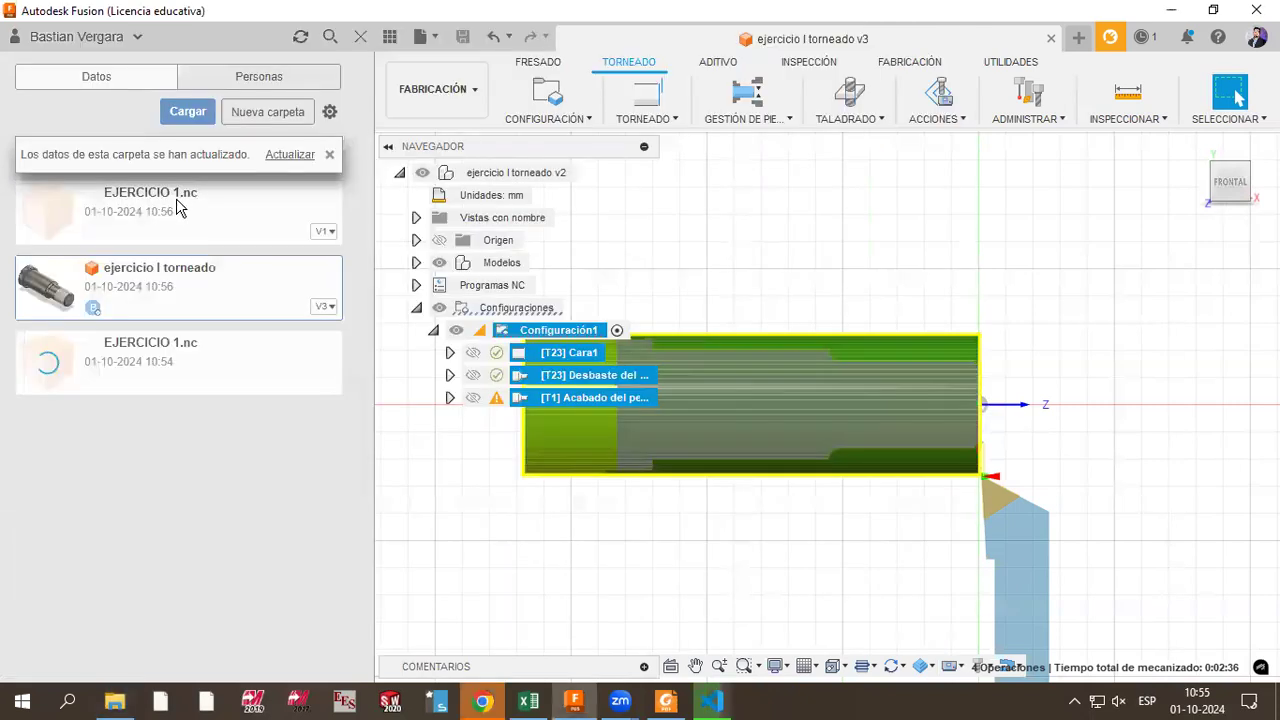
Step: Check the EJERCICIO 1.nc entries among the Torneado project files for available actions
right_click(230, 213)
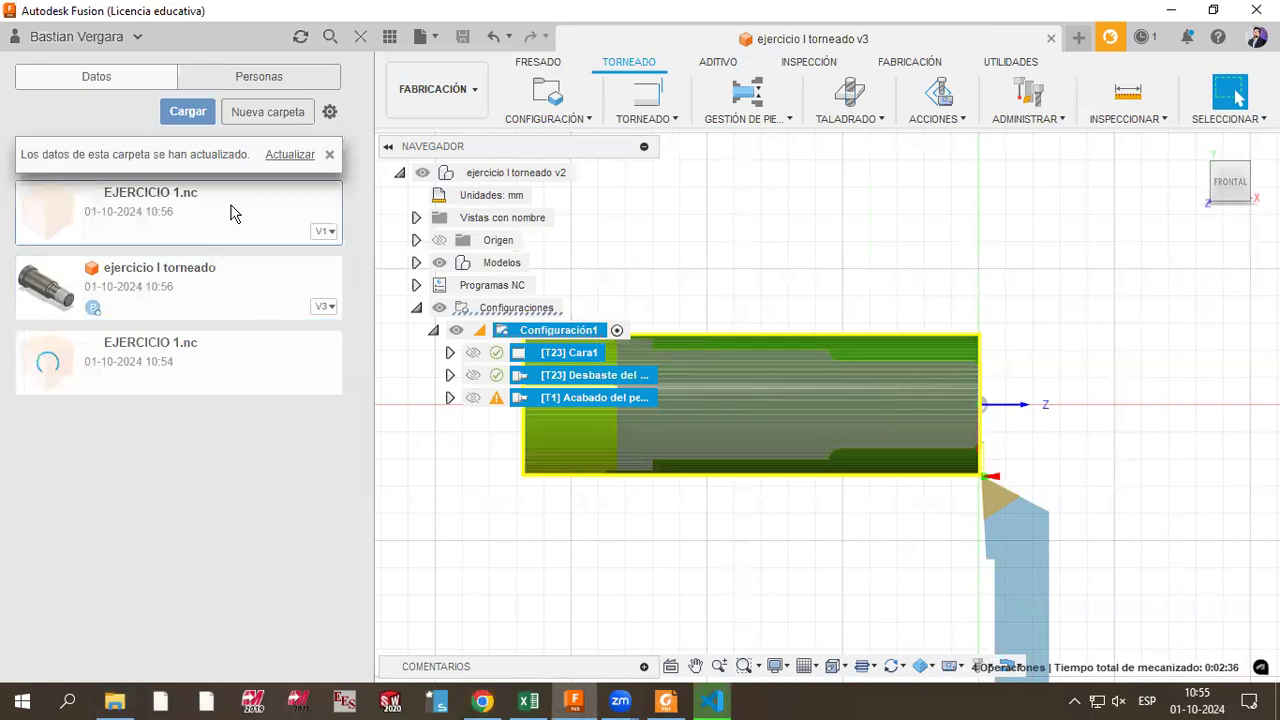
left_click(249, 438)
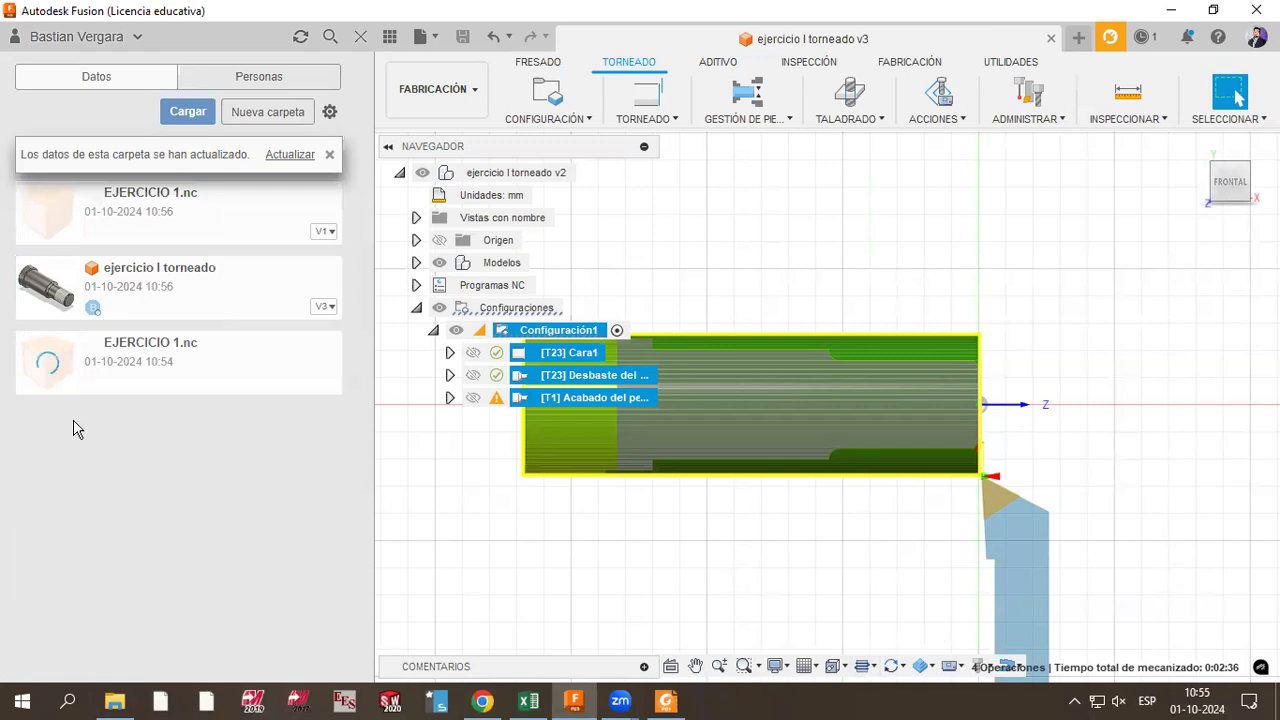
left_click(79, 378)
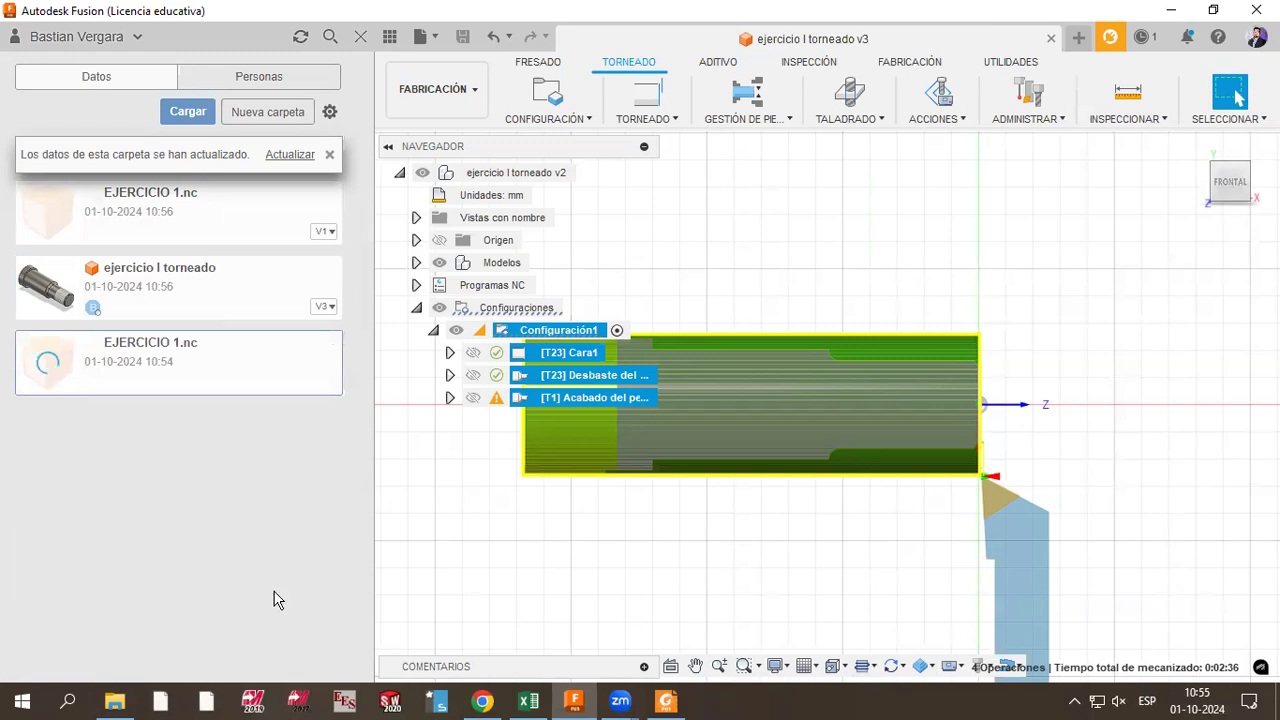
Step: Switch to File Explorer and open the Fusion 360 output folder in Documents
left_click(116, 703)
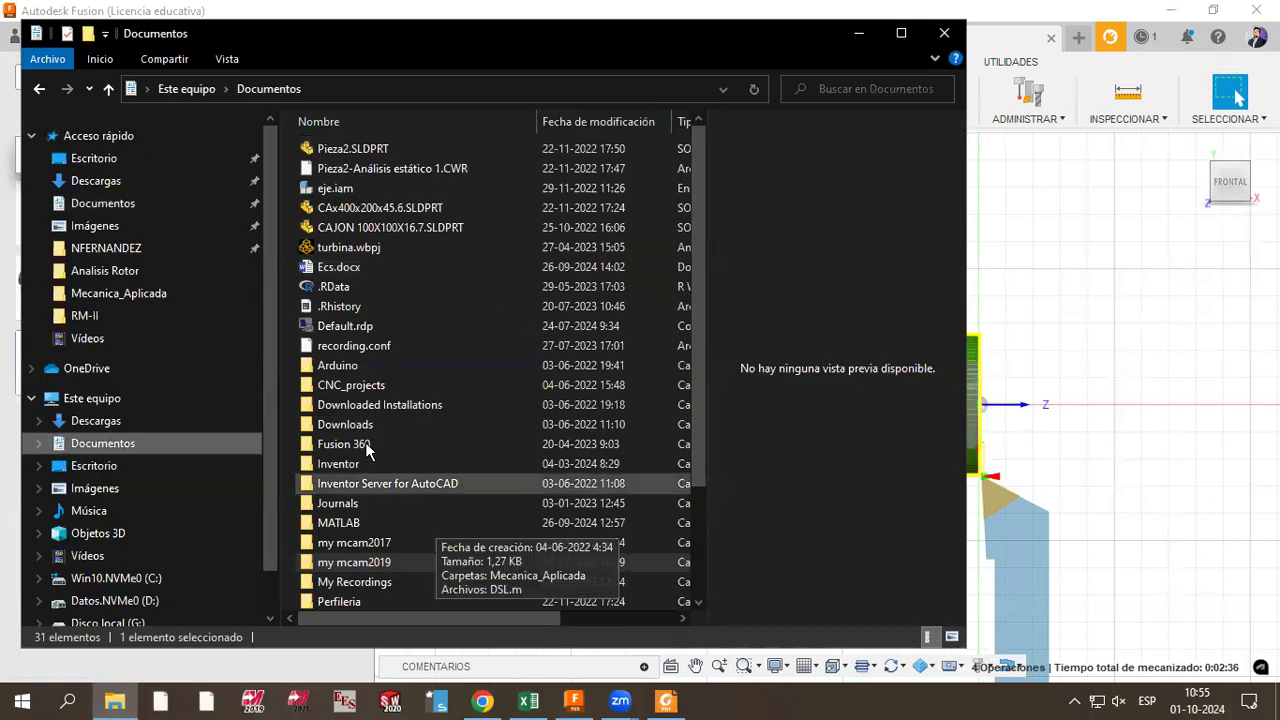
left_click(365, 443)
key("Return")
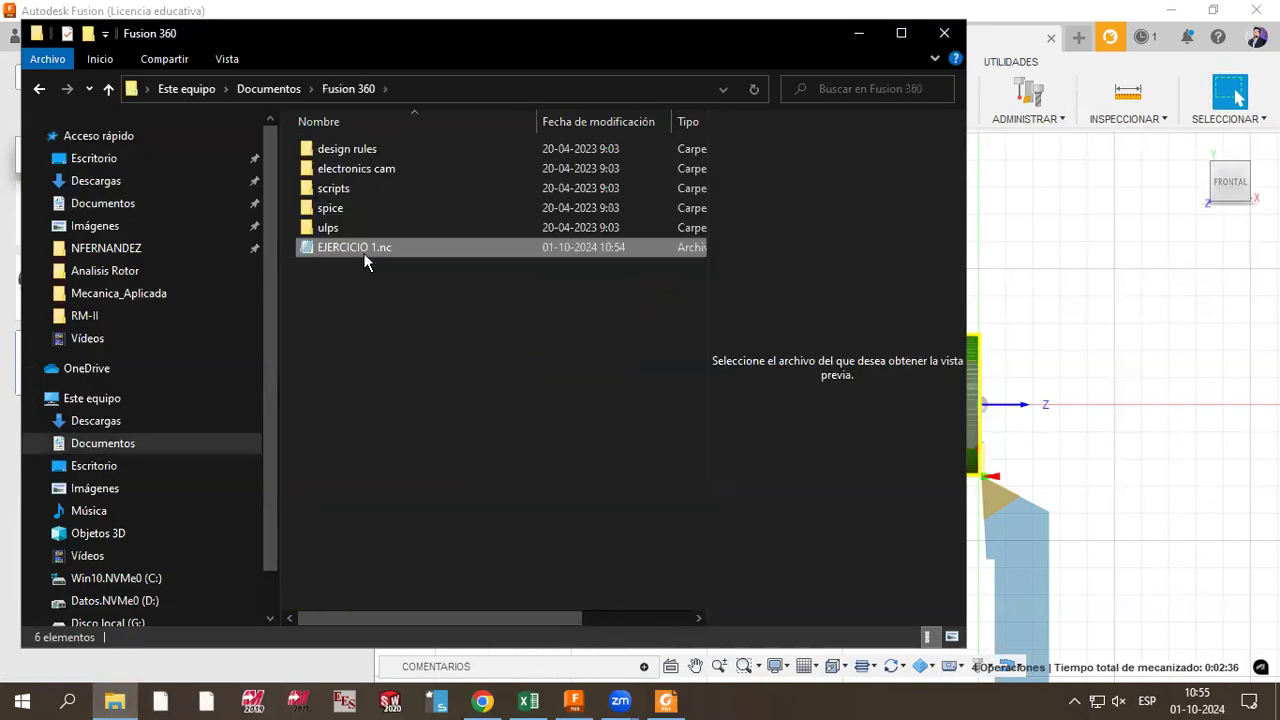
Step: Open EJERCICIO 1.nc from the Fusion 360 folder in Notepad and reduce the text zoom to 70%
left_click(365, 261)
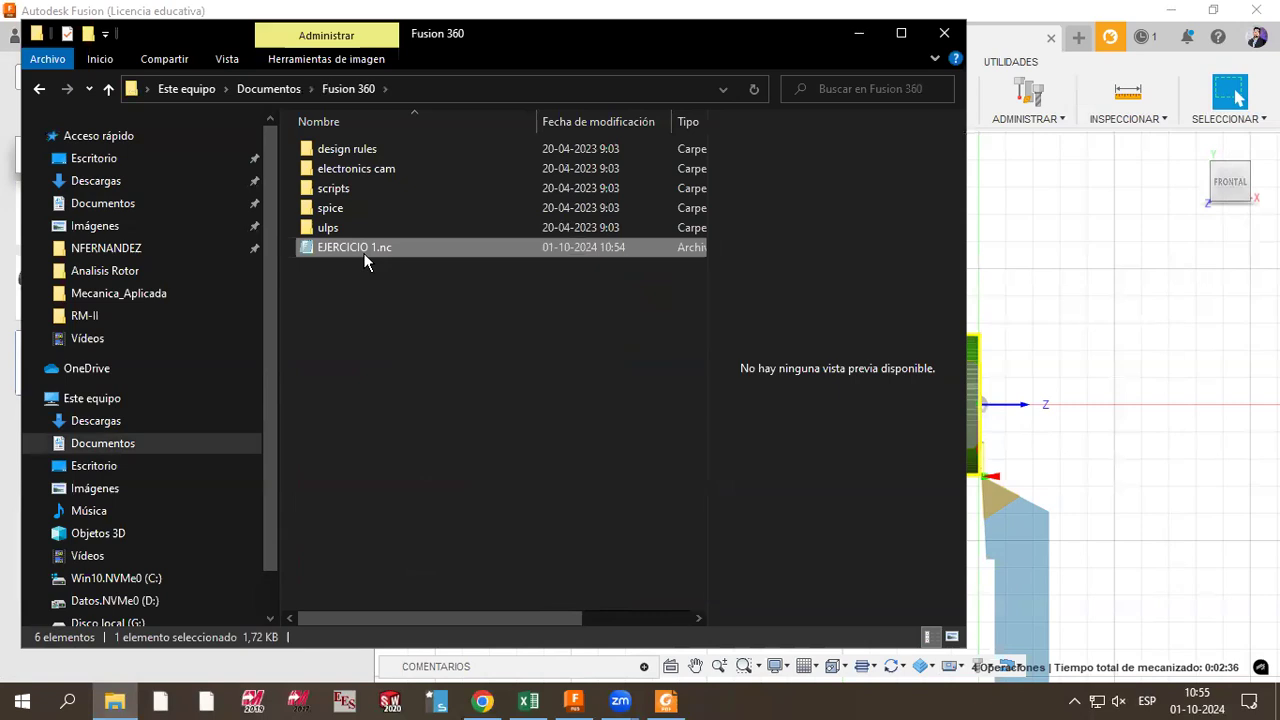
right_click(365, 261)
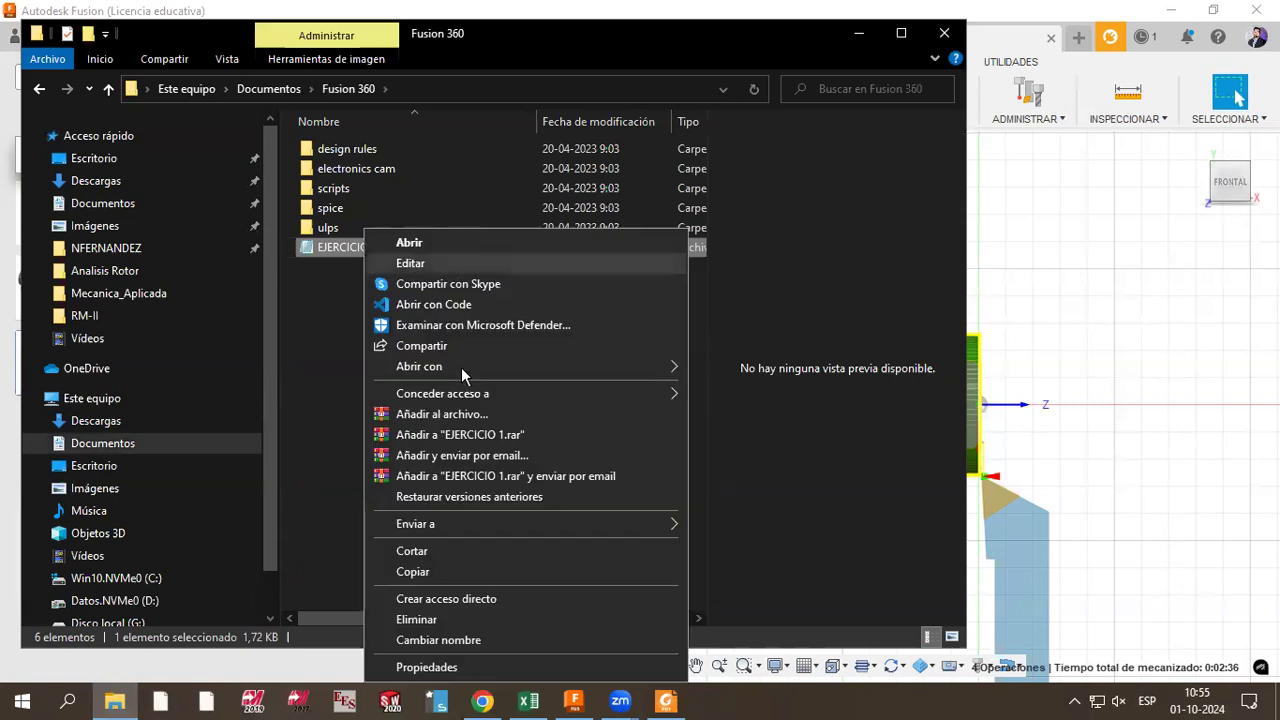
mouse_move(461, 367)
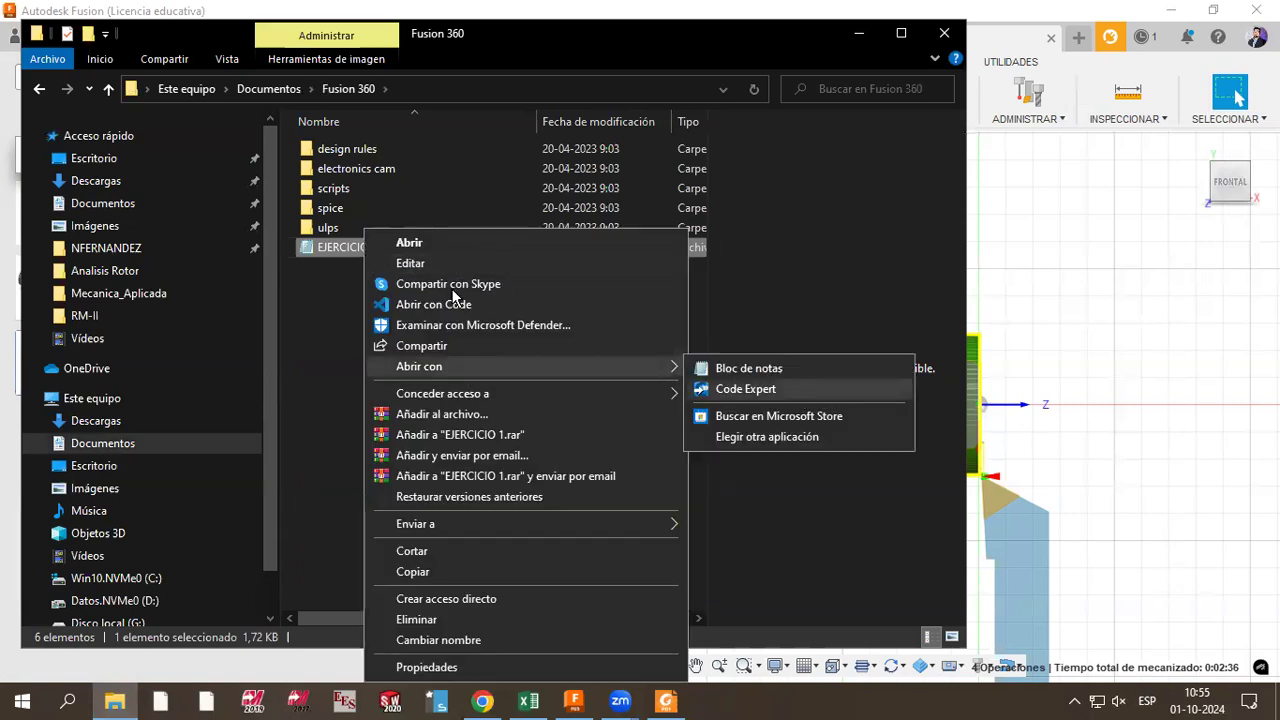
double_click(337, 247)
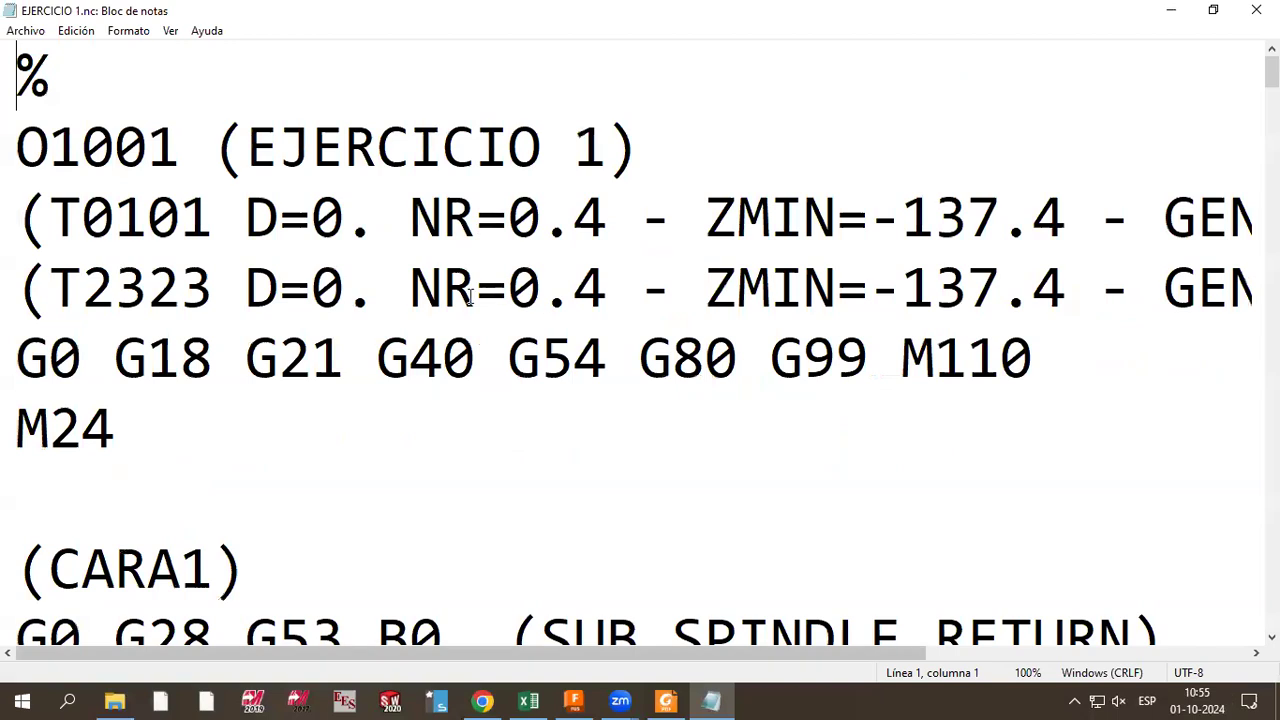
key("ctrl+minus")
key("ctrl+minus")
key("ctrl+minus")
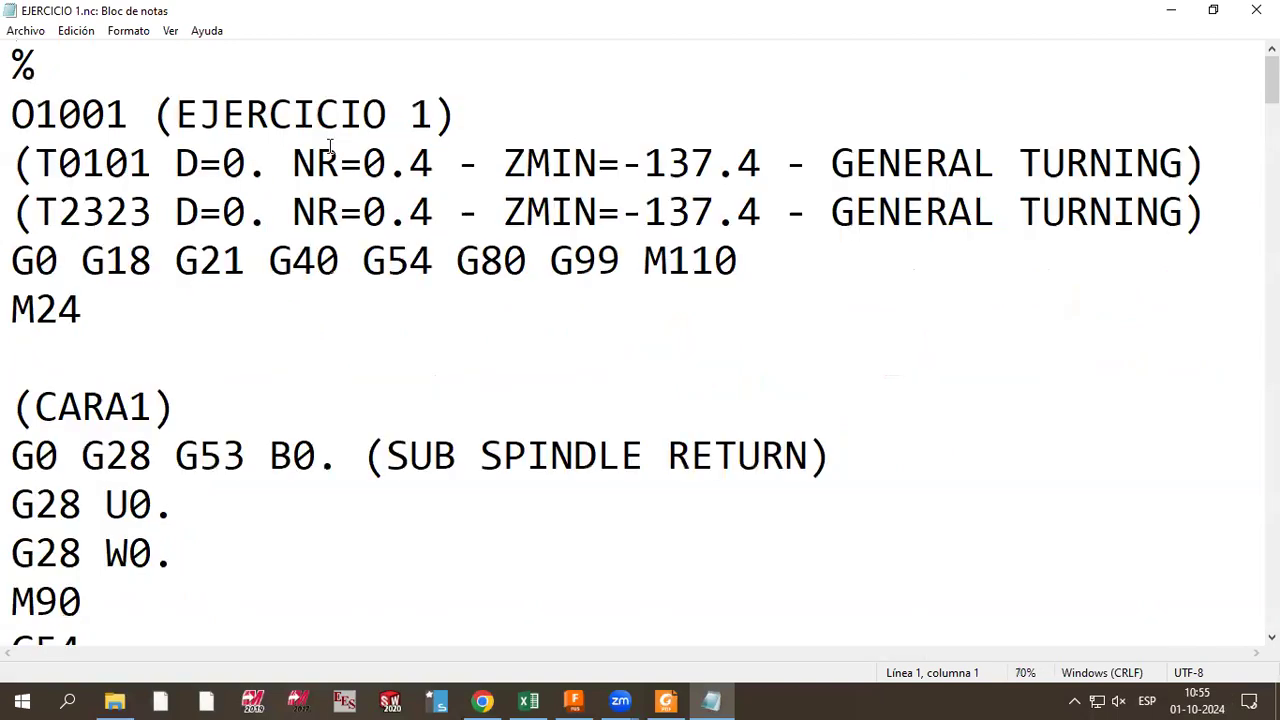
Step: Examine the CARA1 facing section, highlighting its heading, the T2323 tool call and the G96 spindle speed line
scroll(250, 285, "down", 2)
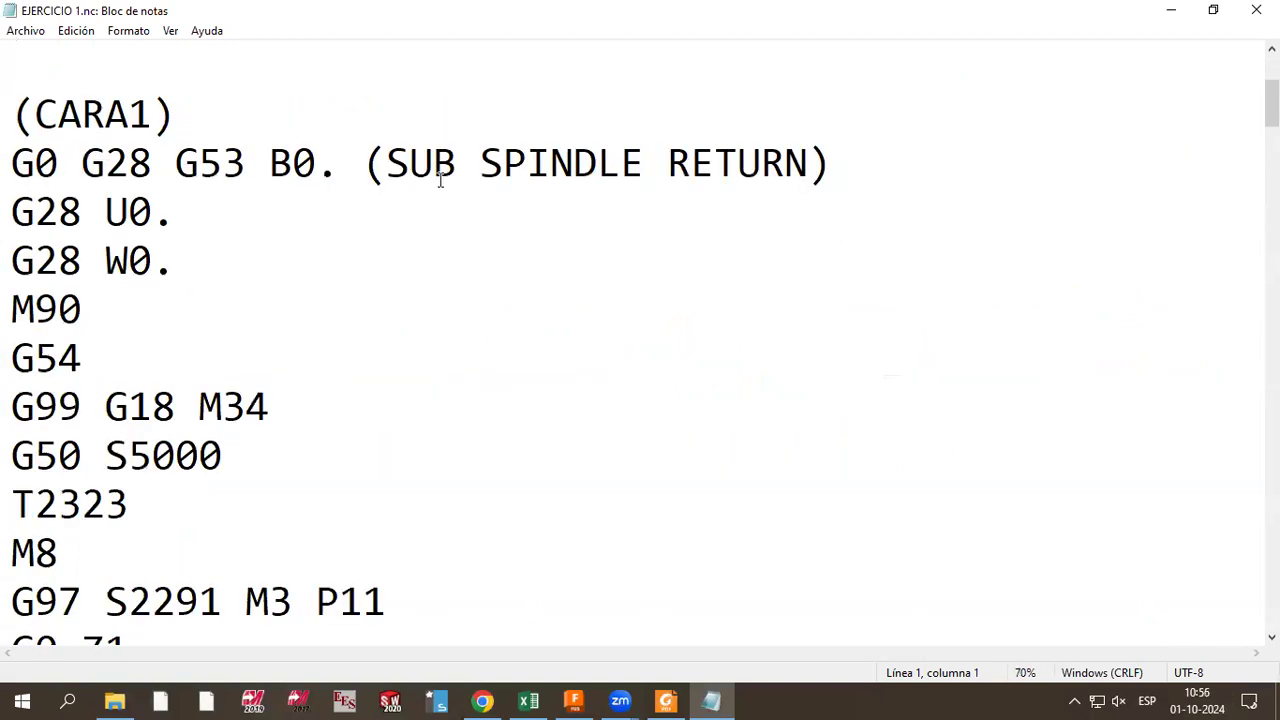
scroll(290, 272, "up", 2)
scroll(280, 258, "down", 2)
left_click_drag(8, 118, 176, 116)
left_click(146, 322)
key("Right")
scroll(160, 330, "down", 1)
left_click_drag(12, 309, 128, 358)
scroll(165, 310, "down", 2)
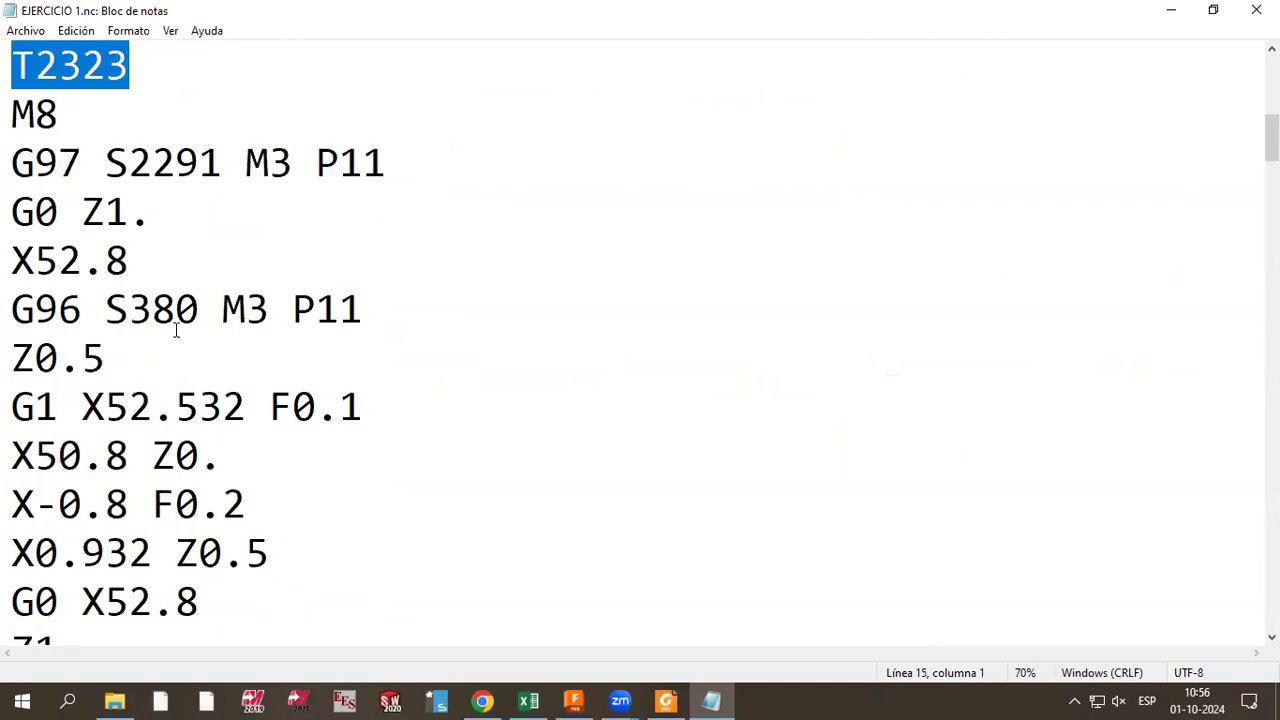
left_click(296, 310)
left_click(36, 322, "shift")
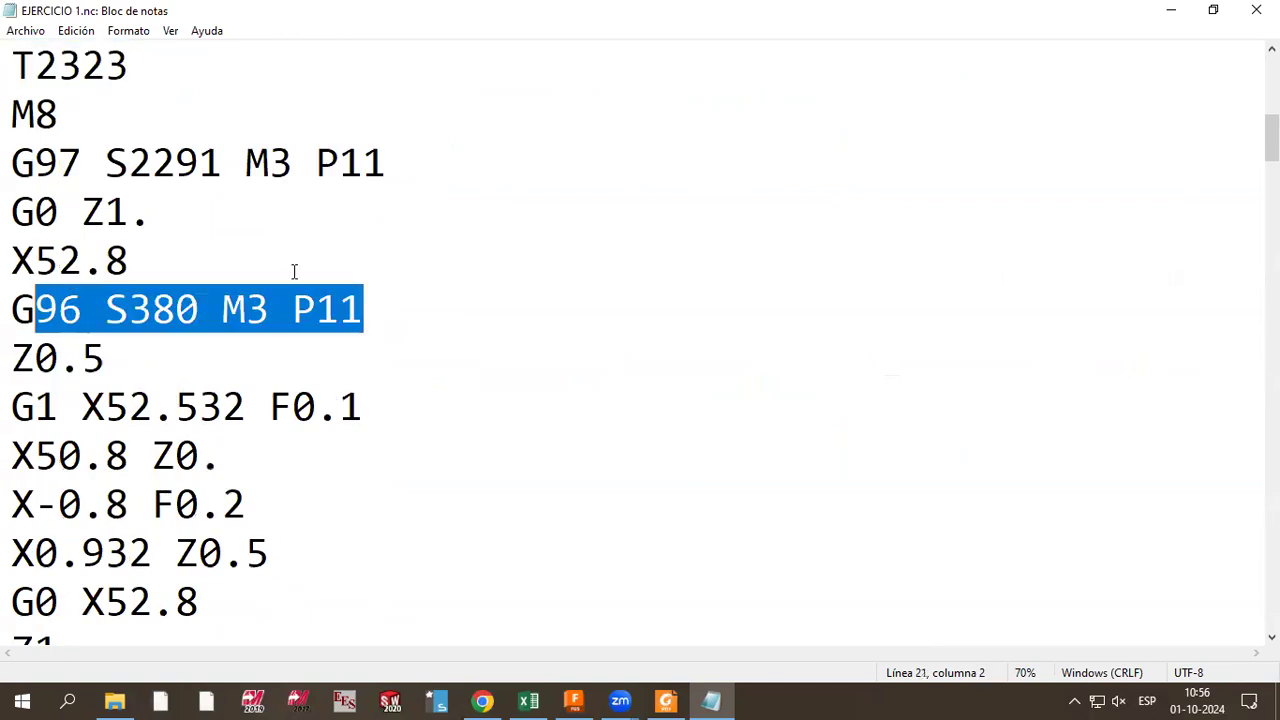
Step: Examine the DESBASTE DEL PERFIL1 roughing section from its heading through its successive cutting passes
scroll(294, 271, "down", 4)
left_click_drag(503, 213, 104, 218)
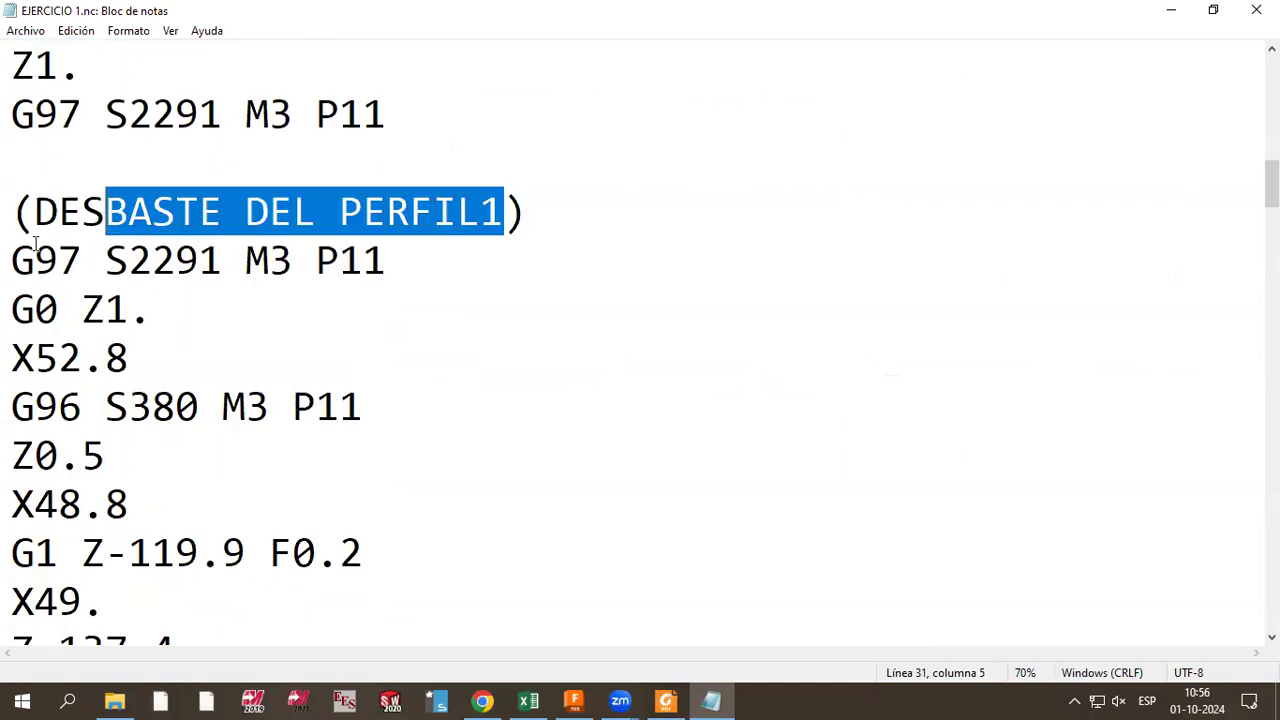
scroll(165, 270, "down", 3)
left_click(160, 270)
scroll(157, 271, "down", 4)
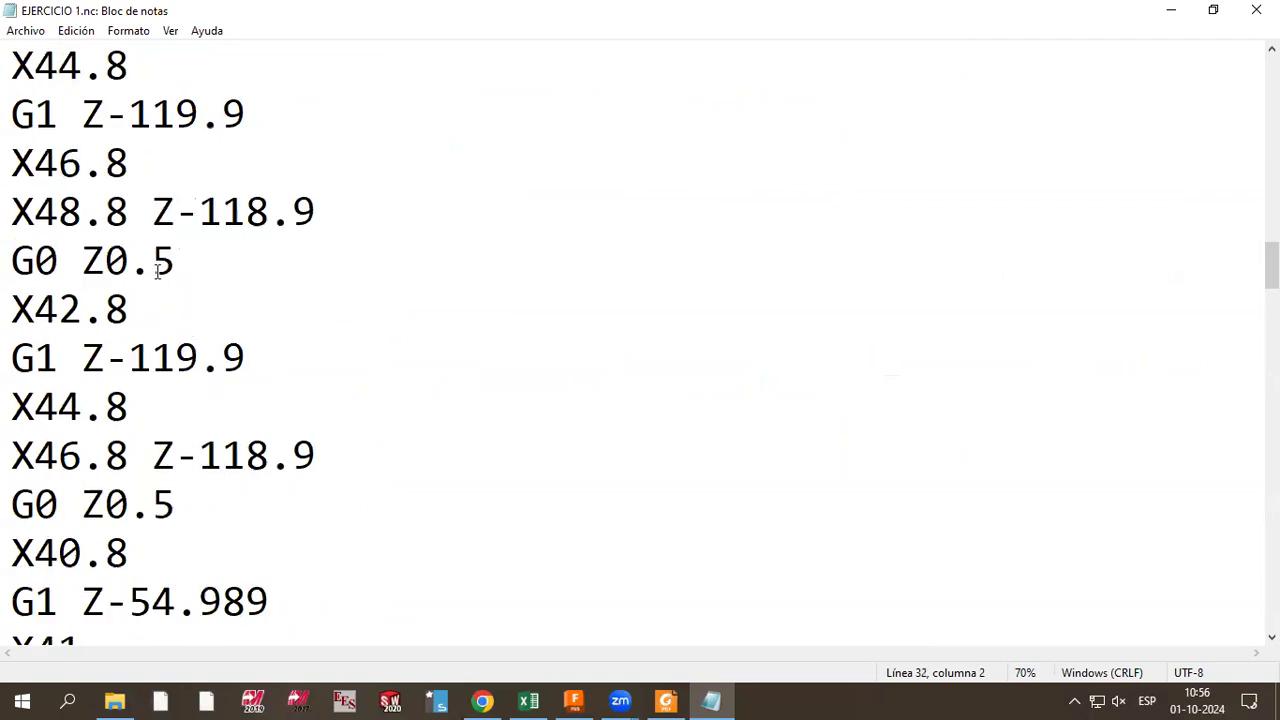
scroll(157, 271, "down", 10)
scroll(160, 270, "down", 7)
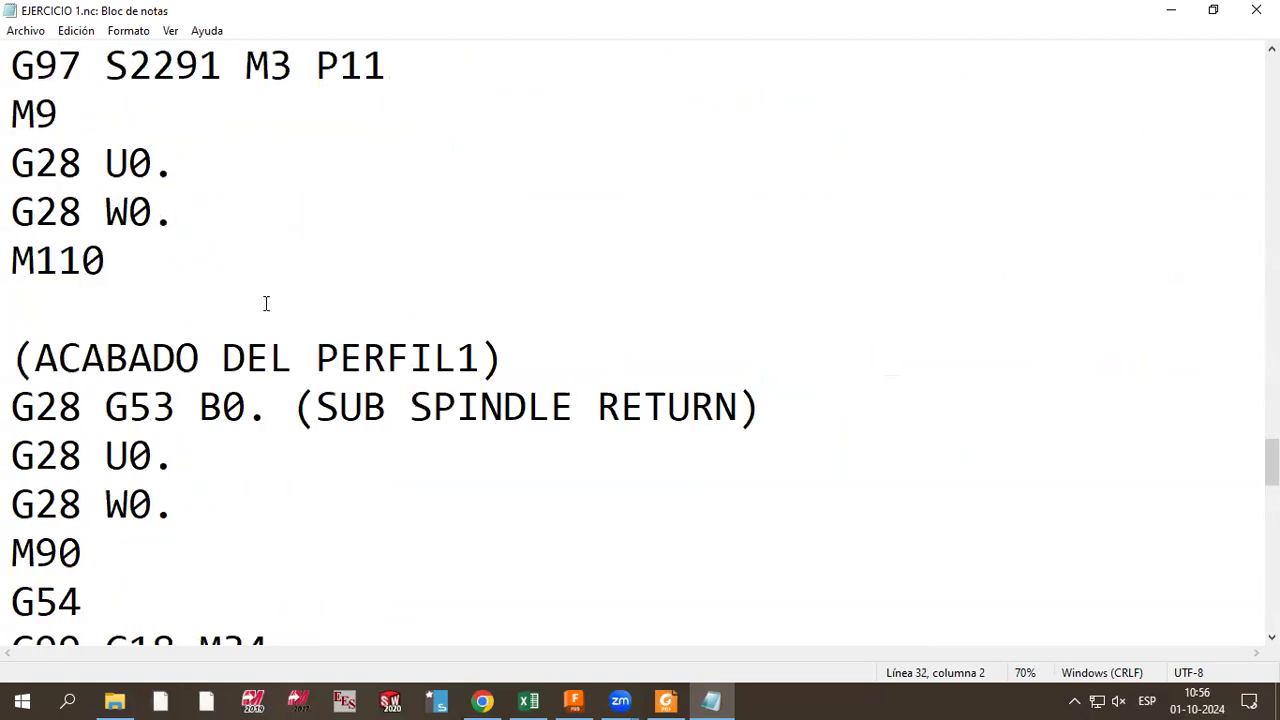
Step: Examine the ACABADO DEL PERFIL1 finishing section and the closing commands at the end of the NC program
left_click_drag(484, 358, 58, 368)
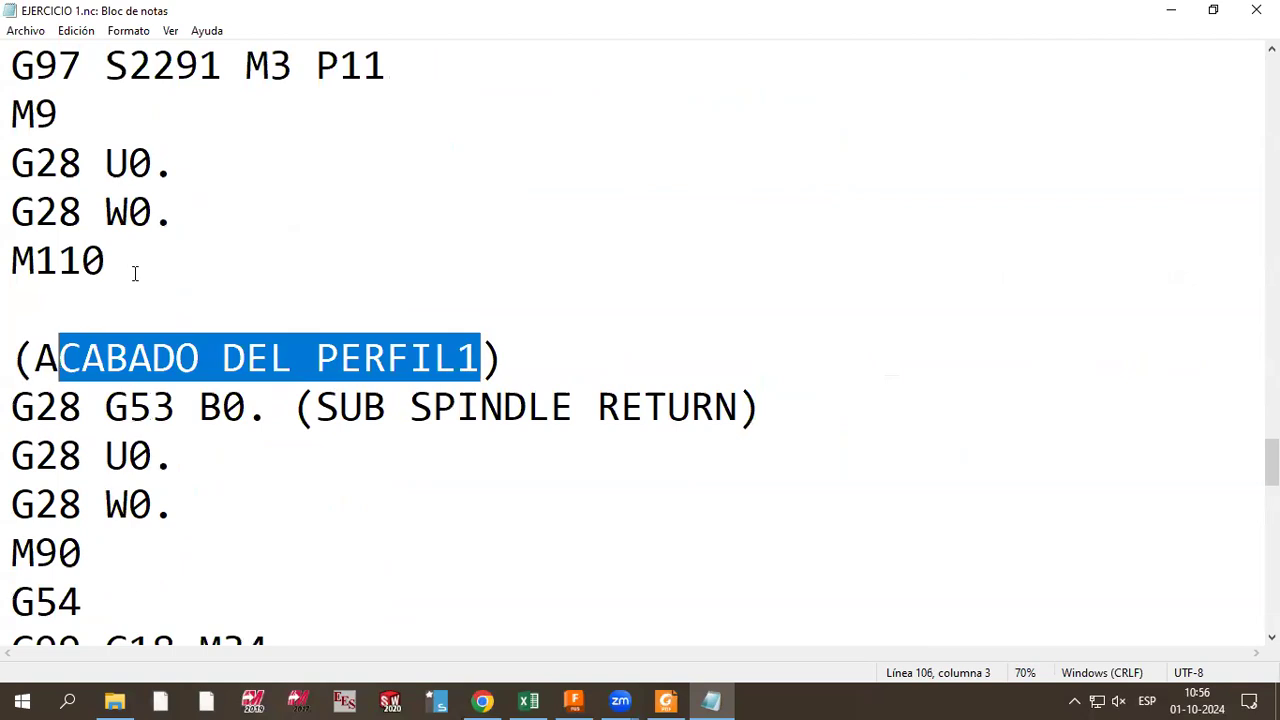
scroll(134, 273, "down", 3)
scroll(128, 257, "down", 8)
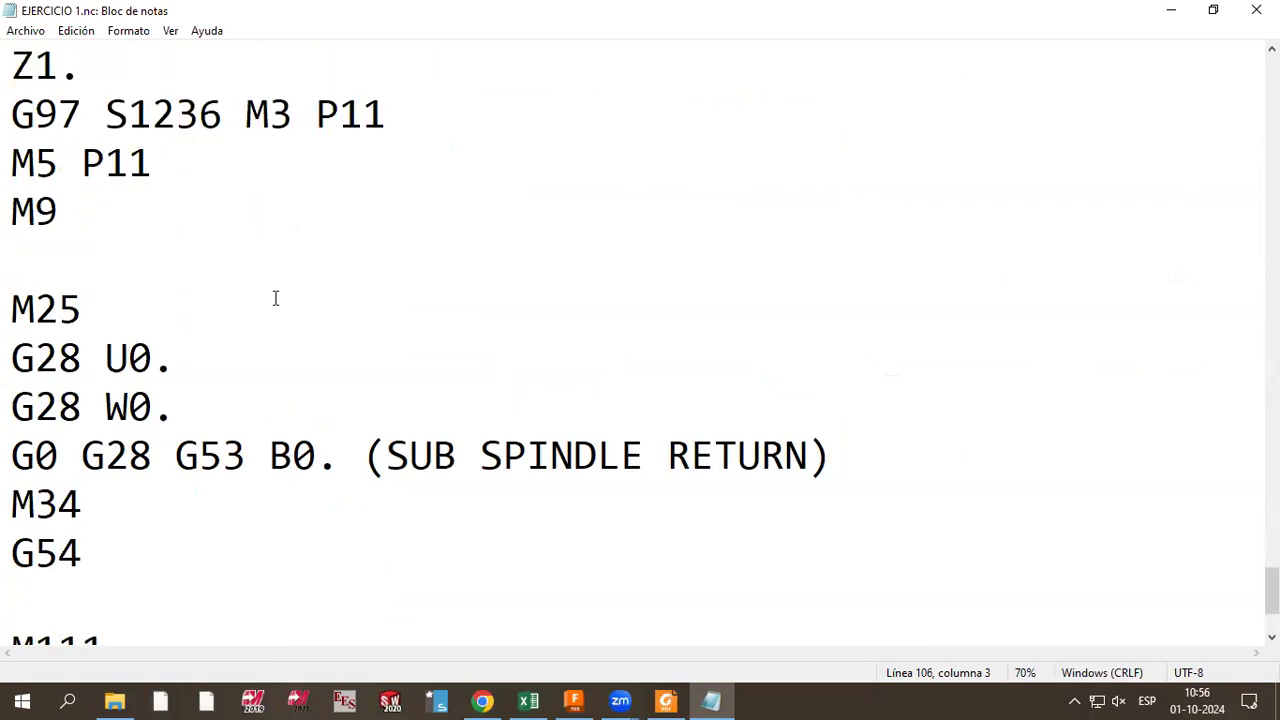
scroll(275, 298, "down", 2)
left_click(89, 420)
key("Down")
key("Down")
key("End")
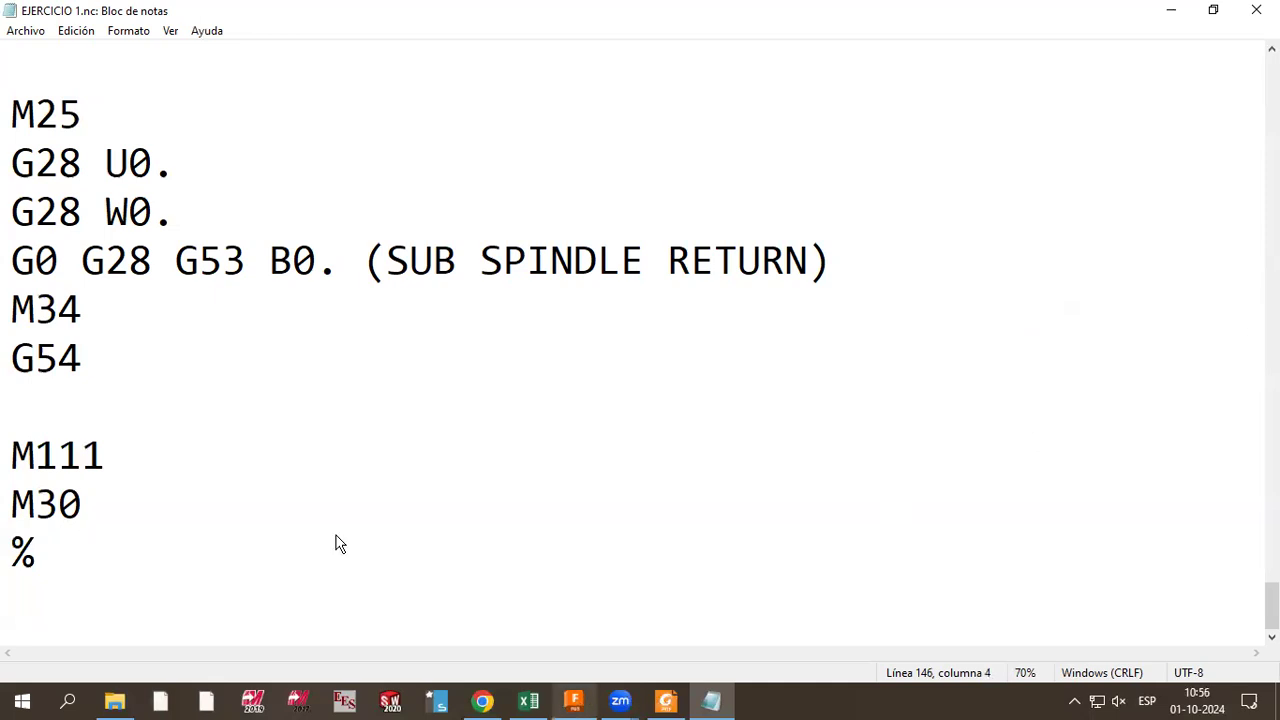
key("alt+Tab")
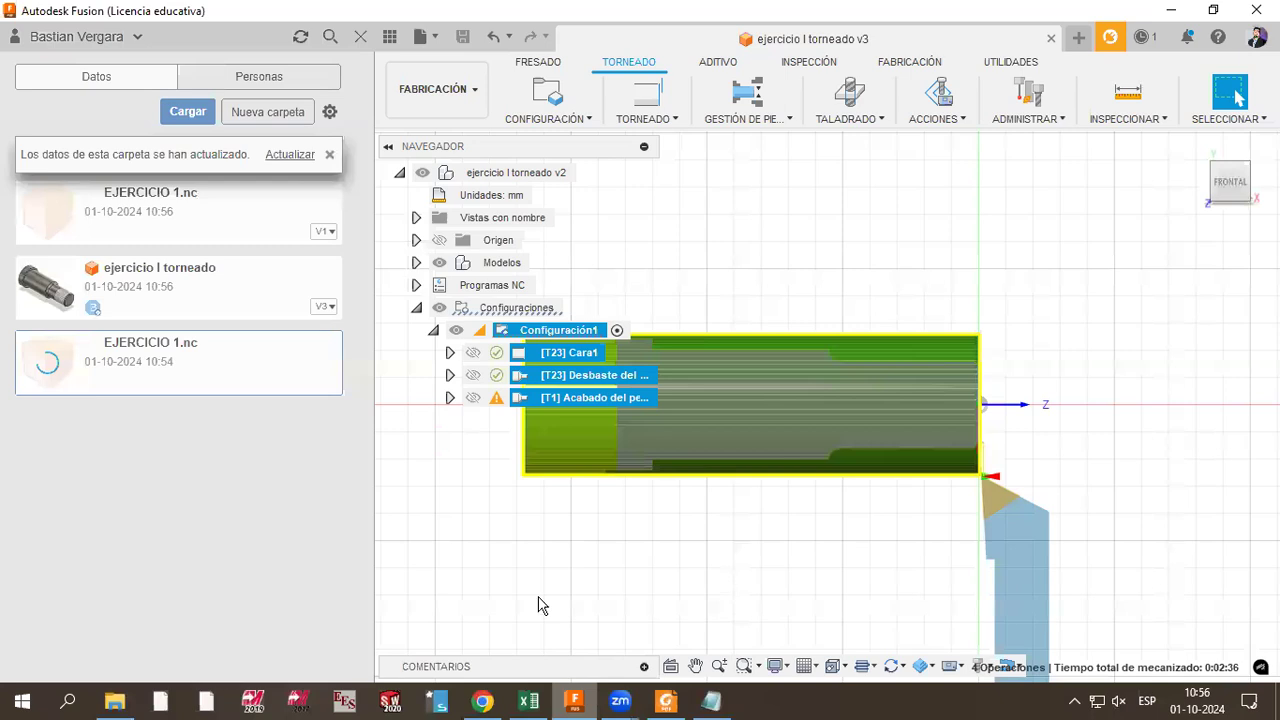
key("super")
type("vi")
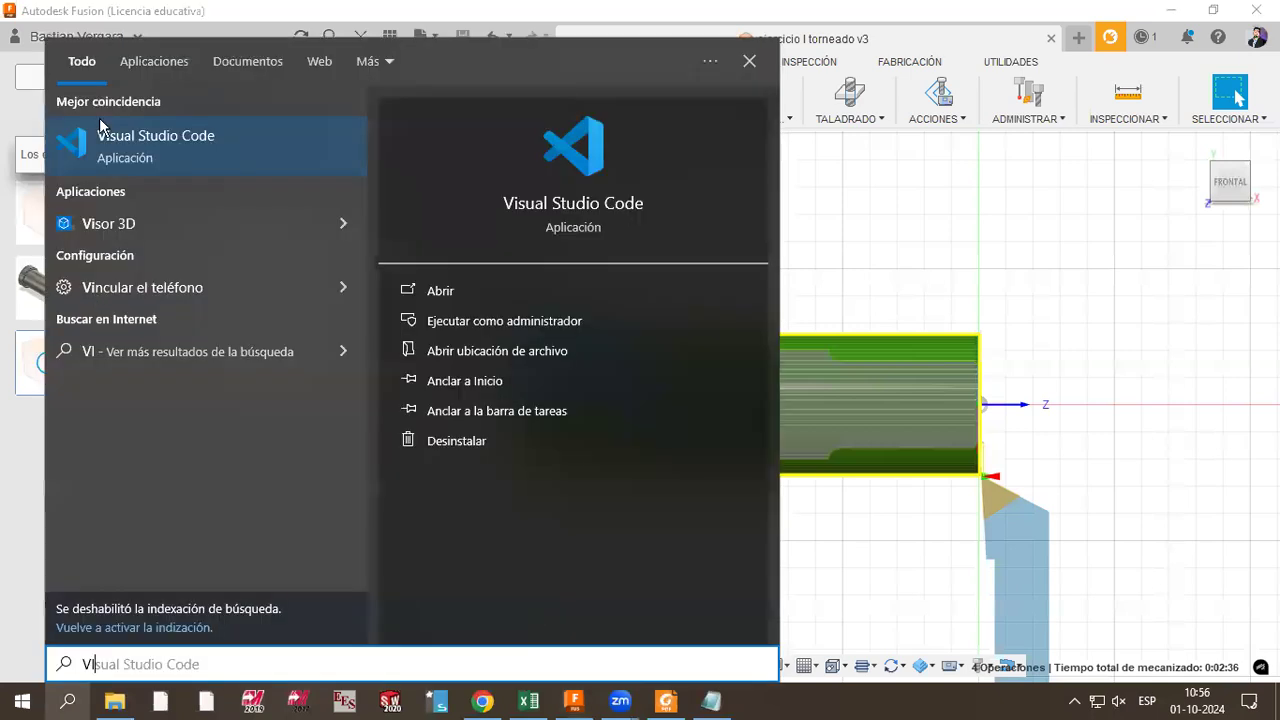
key("Escape")
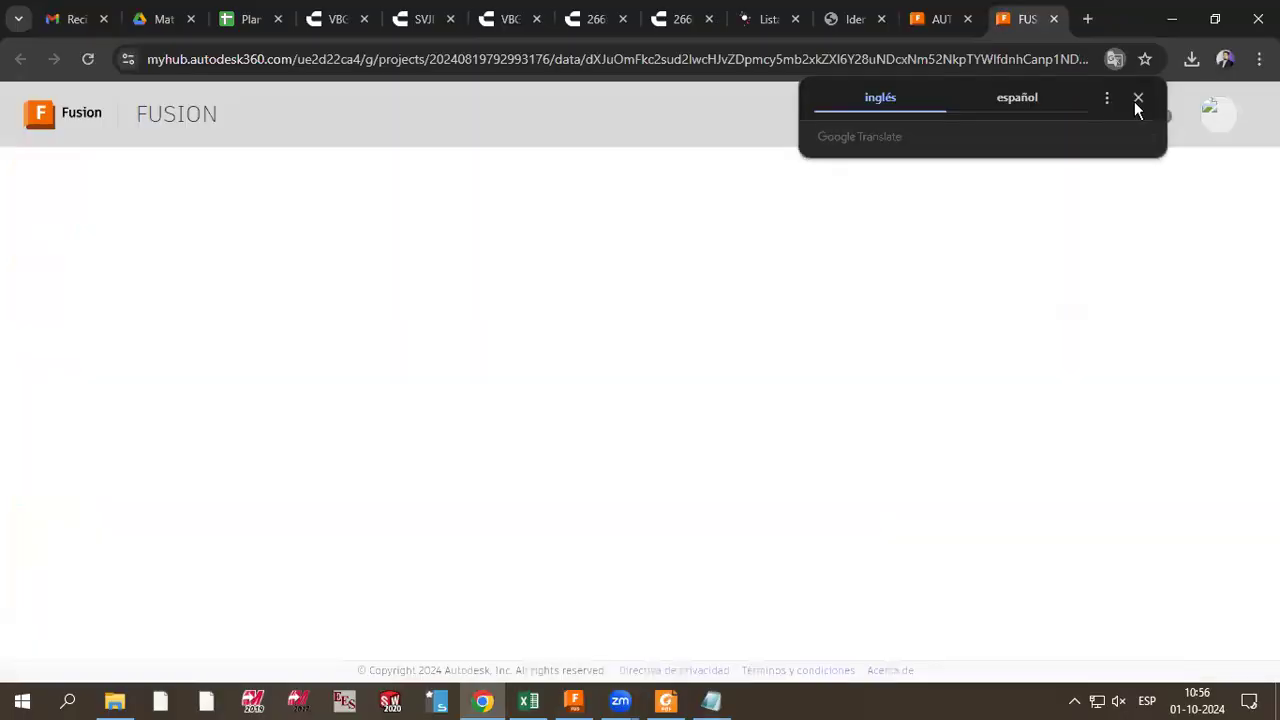
Step: Check the overview page of EJERCICIO 1.nc in the browser, dismissing the translation offer, and close both of the file's pages
left_click(1136, 101)
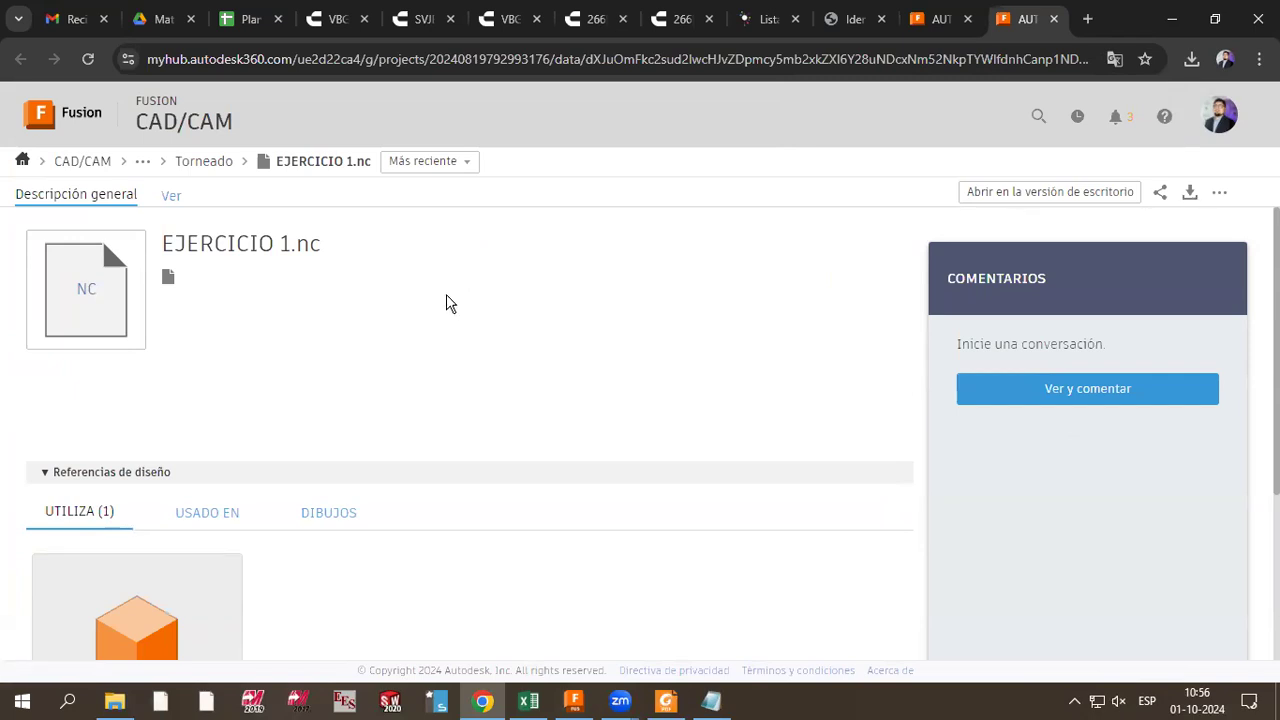
scroll(447, 305, "down", 3)
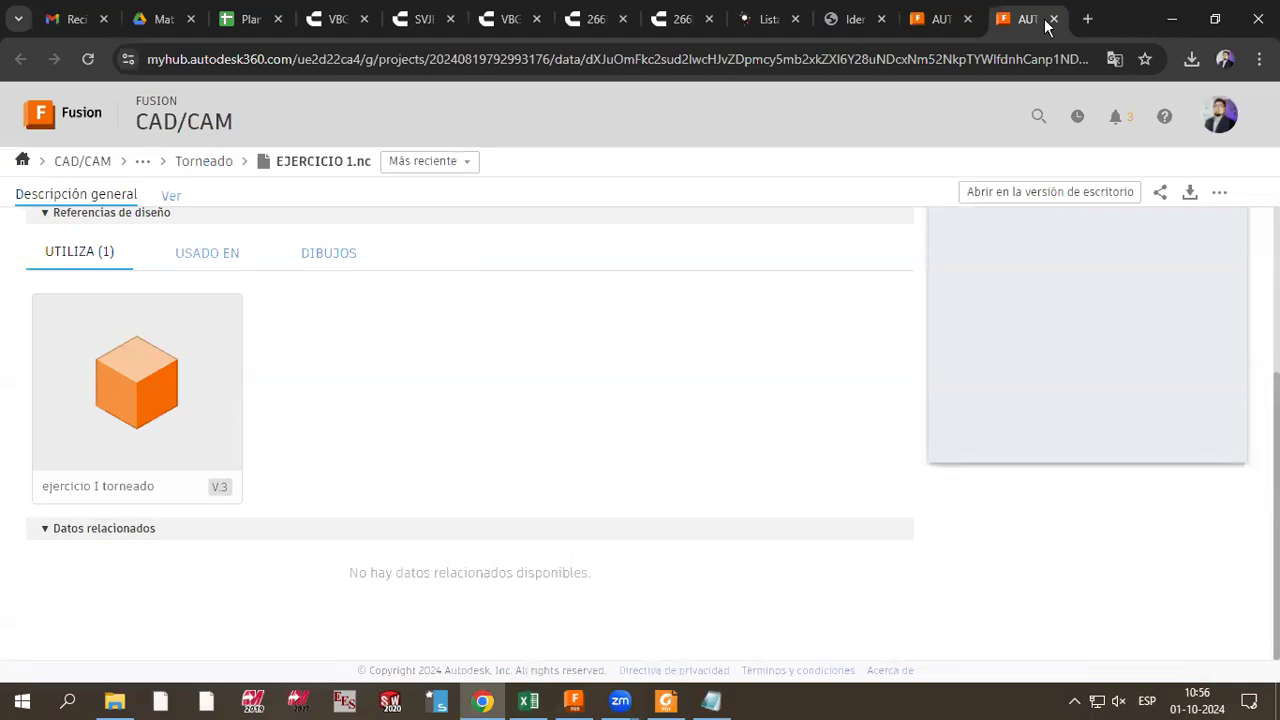
key("ctrl+w")
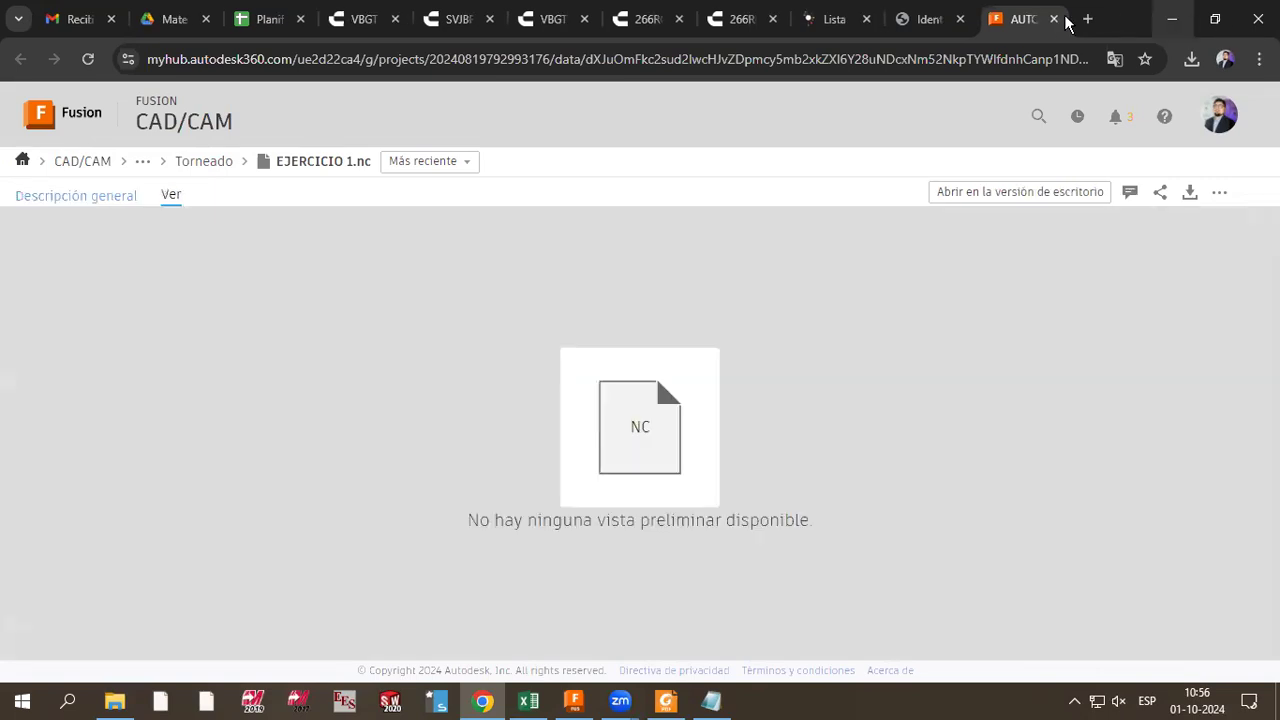
key("ctrl+w")
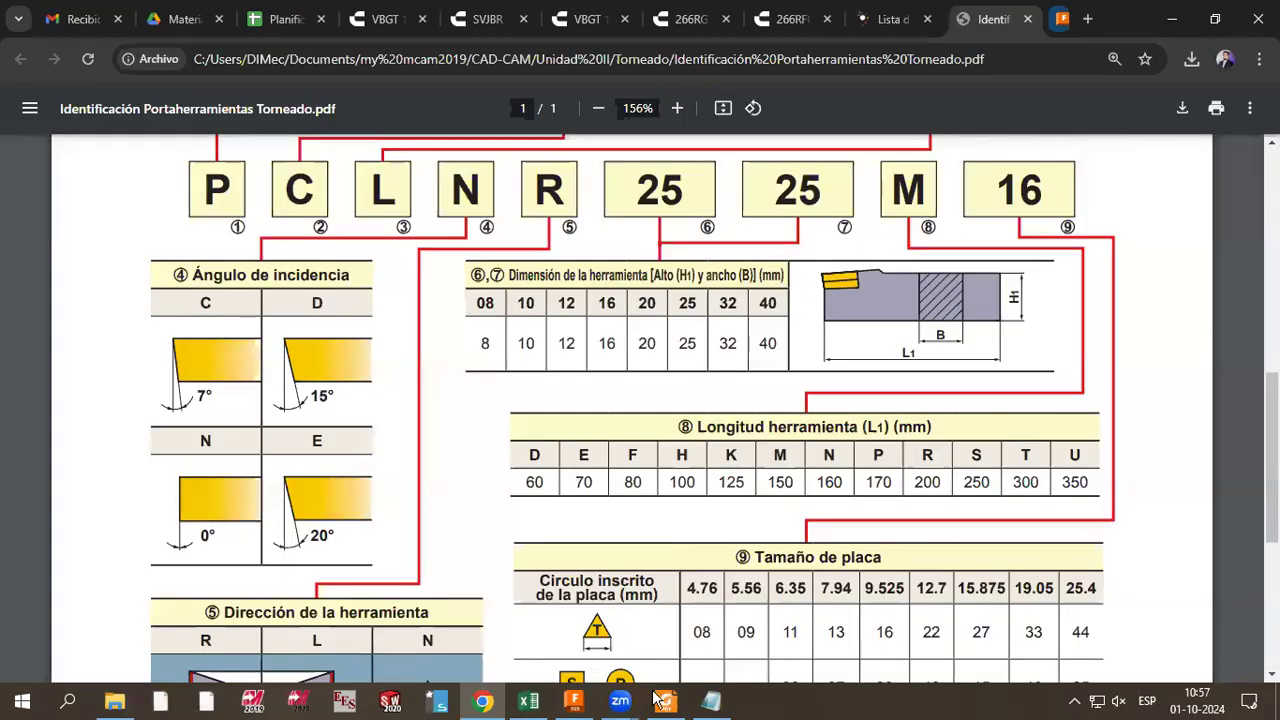
Step: Return to EJERCICIO 1.nc in Notepad and review the code back up to the CARA1 section
key("alt+Tab")
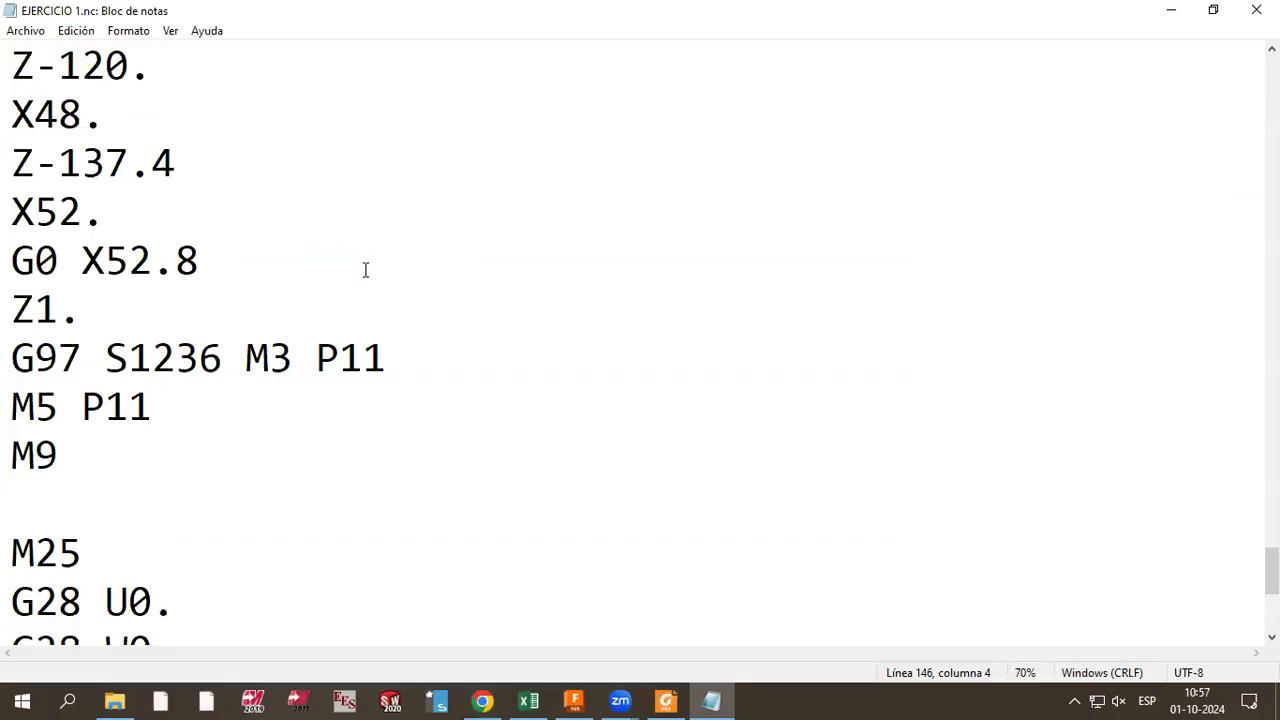
scroll(360, 265, "up", 15)
scroll(354, 271, "up", 20)
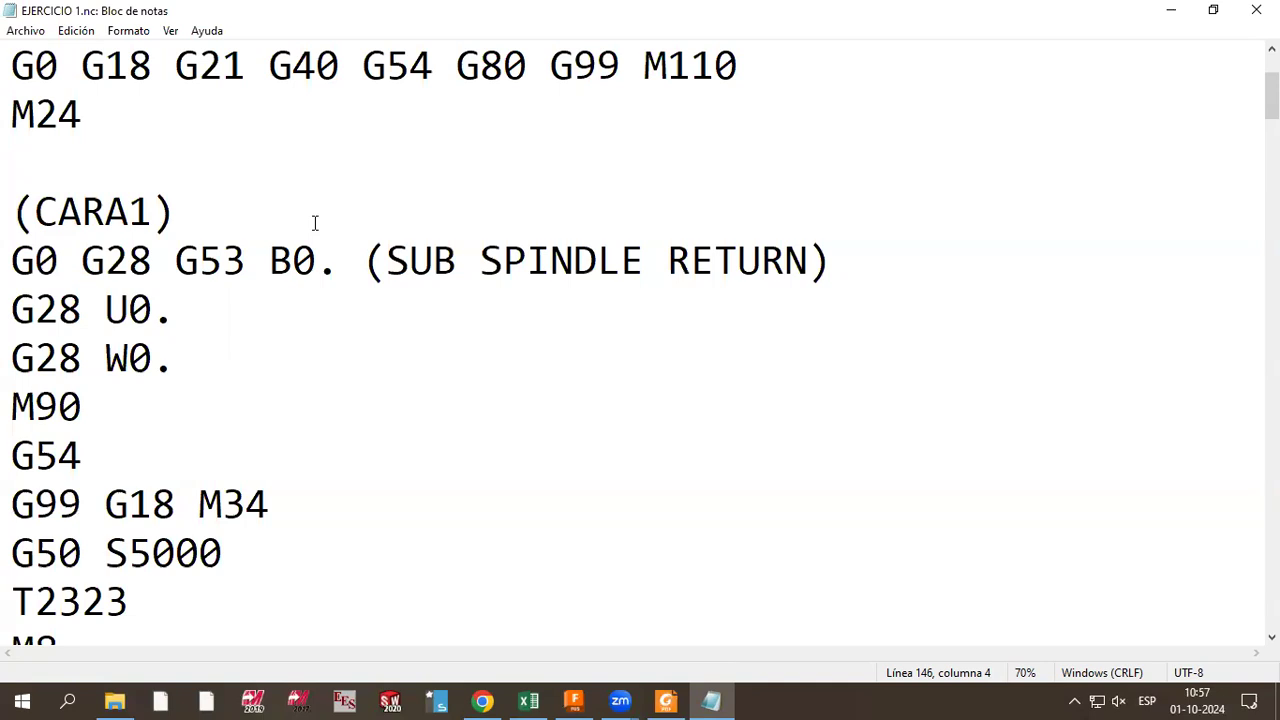
Step: Switch to Autodesk Fusion and hide the project data listing
left_click(571, 701)
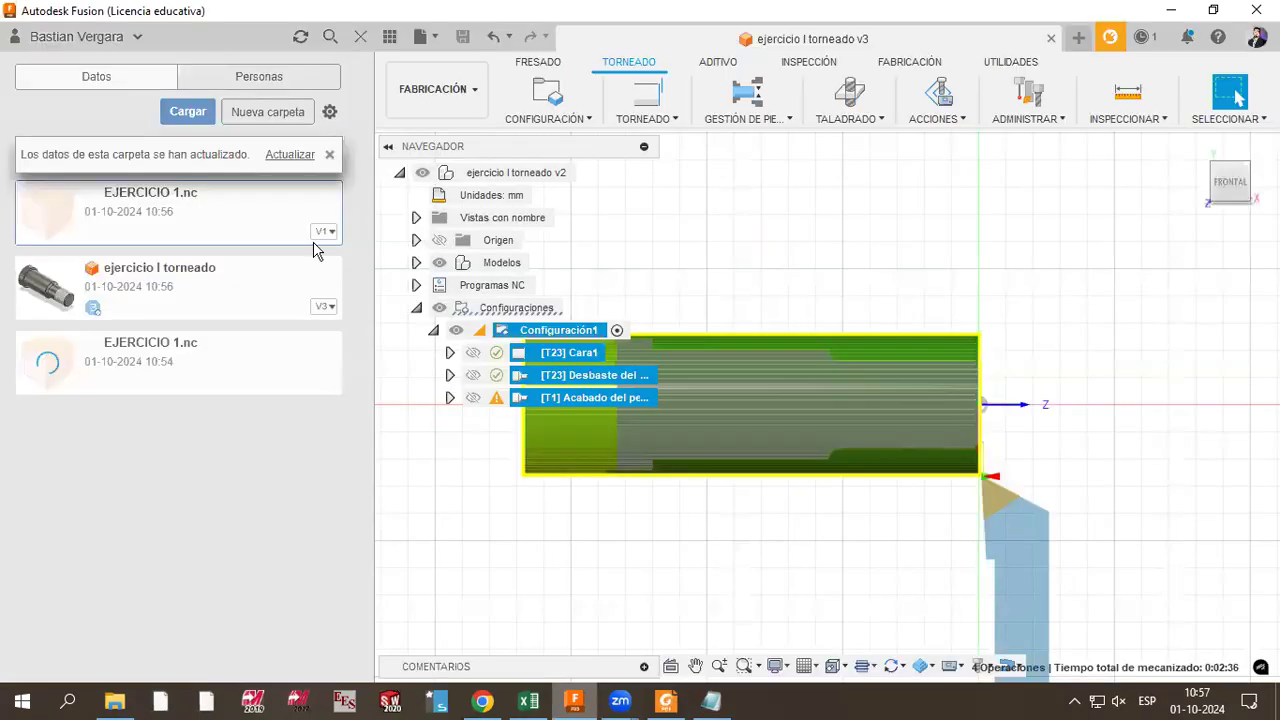
left_click(358, 30)
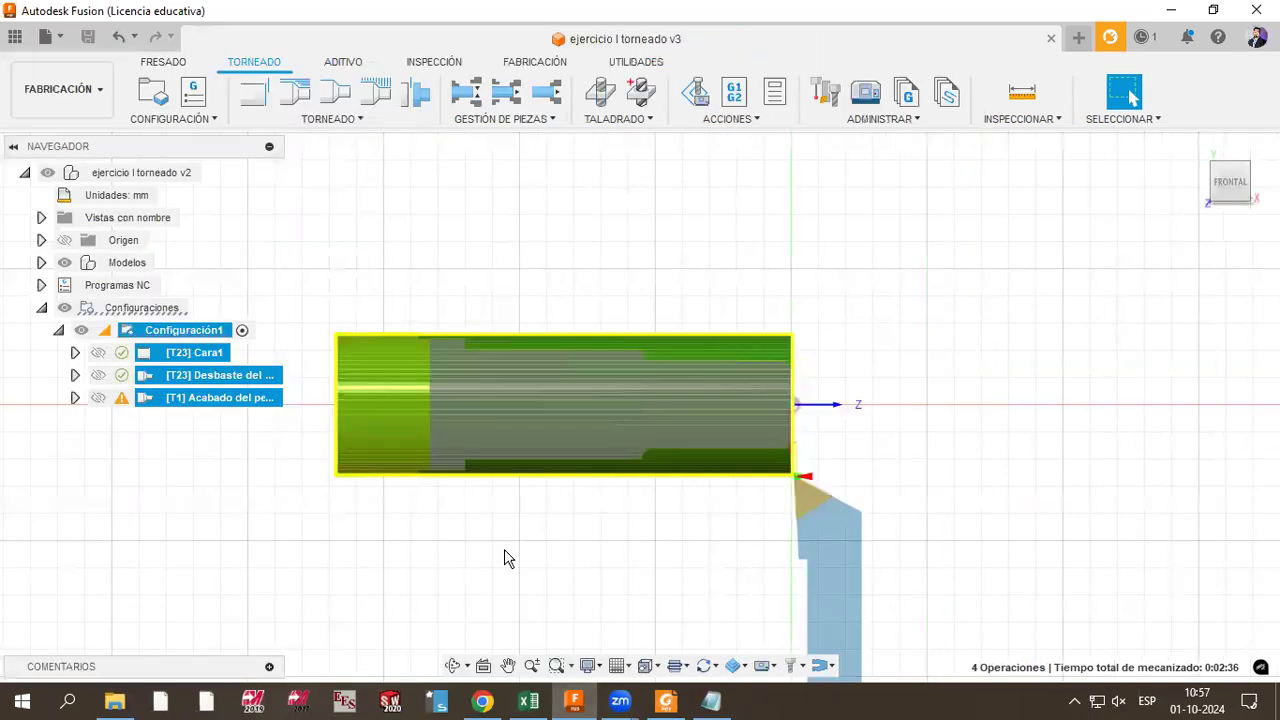